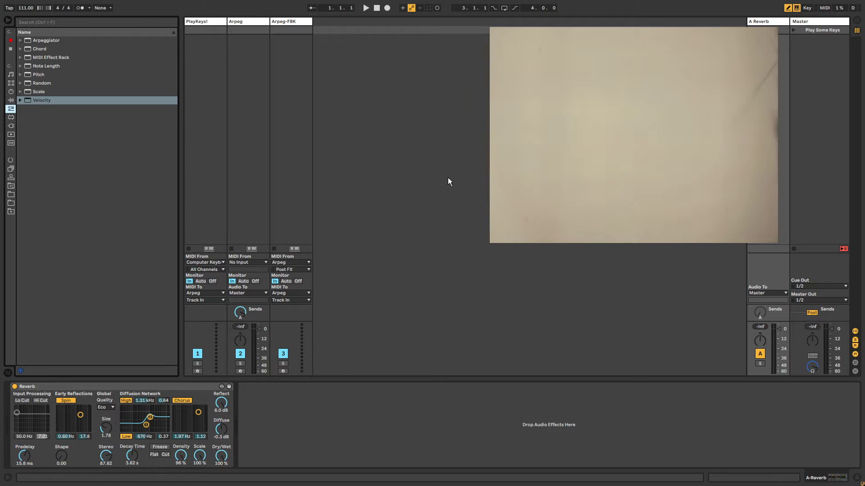
- Review the device chains and MIDI routing of the PlayKeys!, Arpeg and Arpeg-FBK tracks
left_click(203, 23)
left_click(245, 22)
left_click(280, 23)
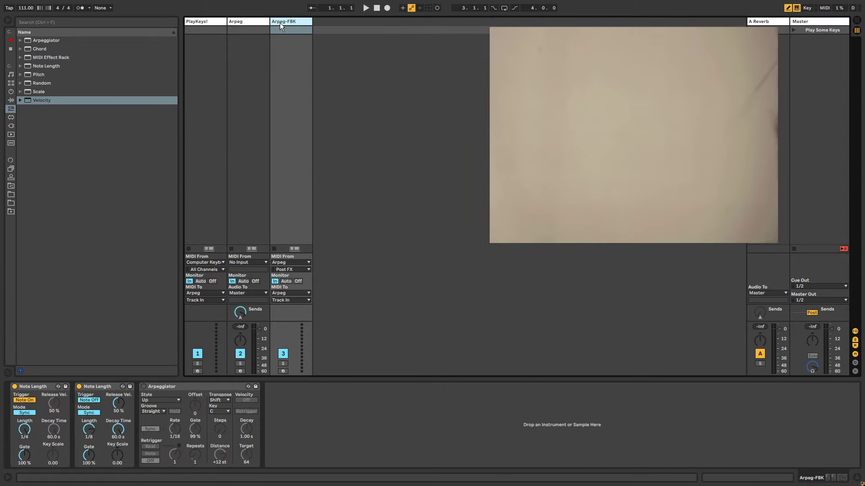
left_click(210, 25)
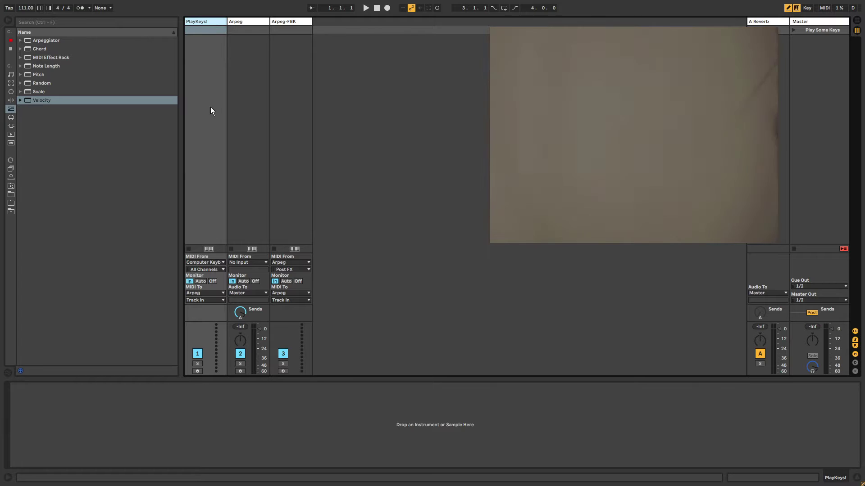
left_click(247, 23)
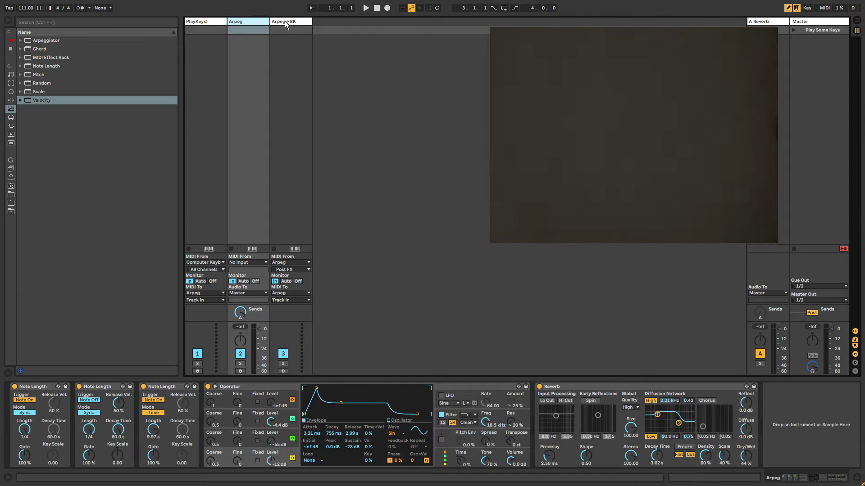
left_click(285, 21)
left_click(251, 21)
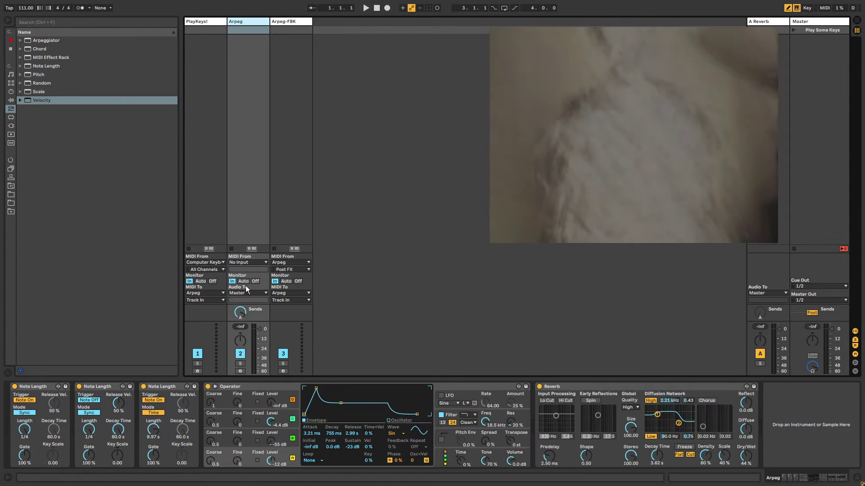
left_click(276, 25)
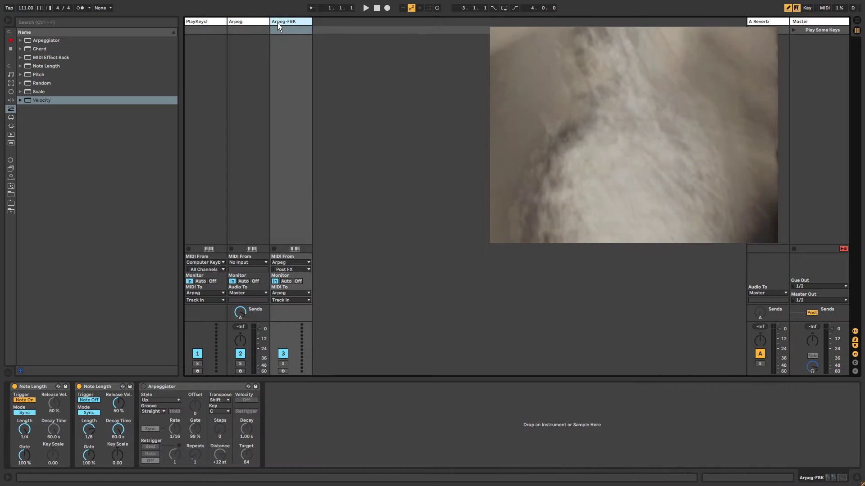
left_click(243, 28)
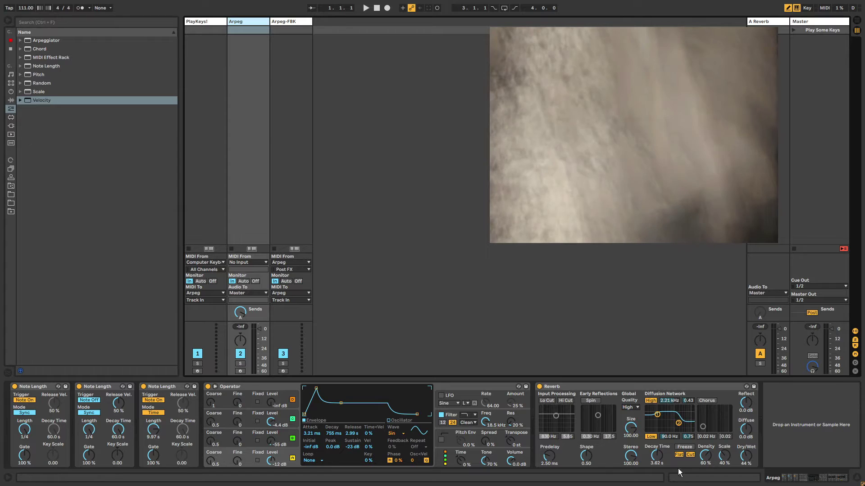
left_click(283, 23)
left_click(250, 22)
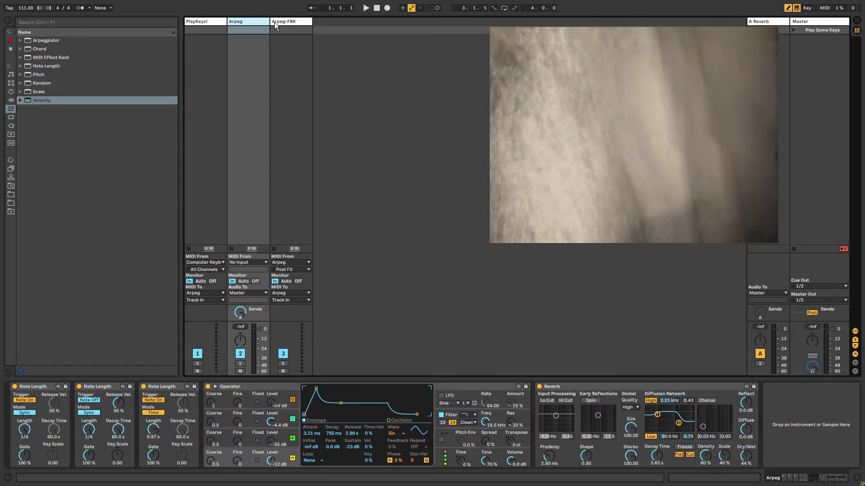
left_click(210, 23)
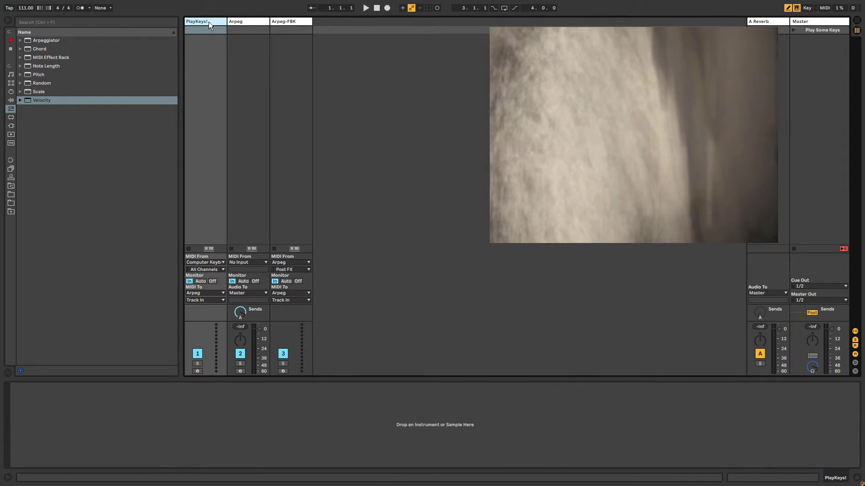
left_click(244, 20)
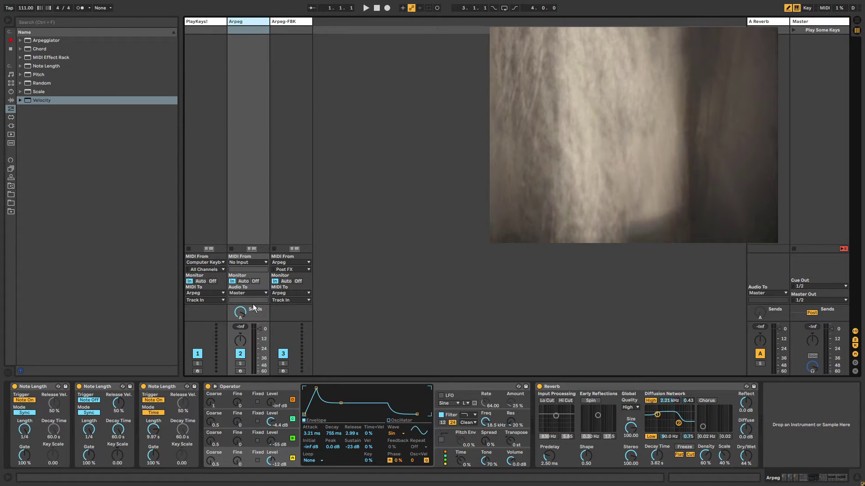
left_click(199, 21)
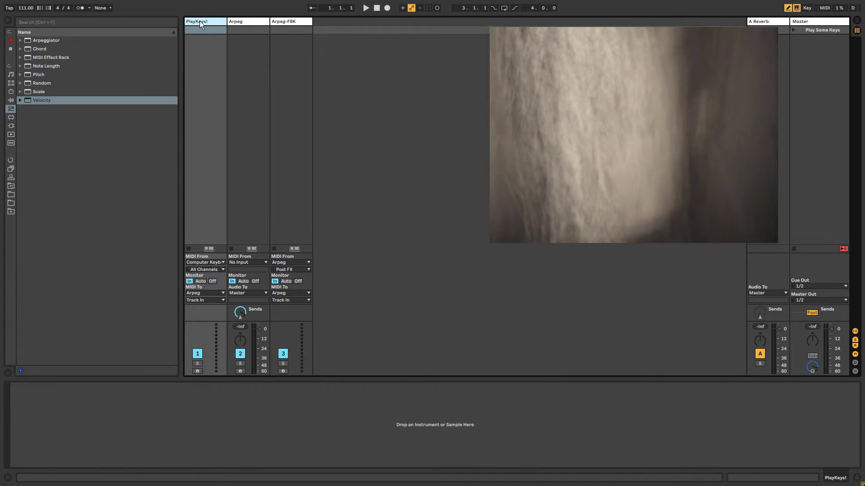
left_click(280, 20)
left_click(258, 21)
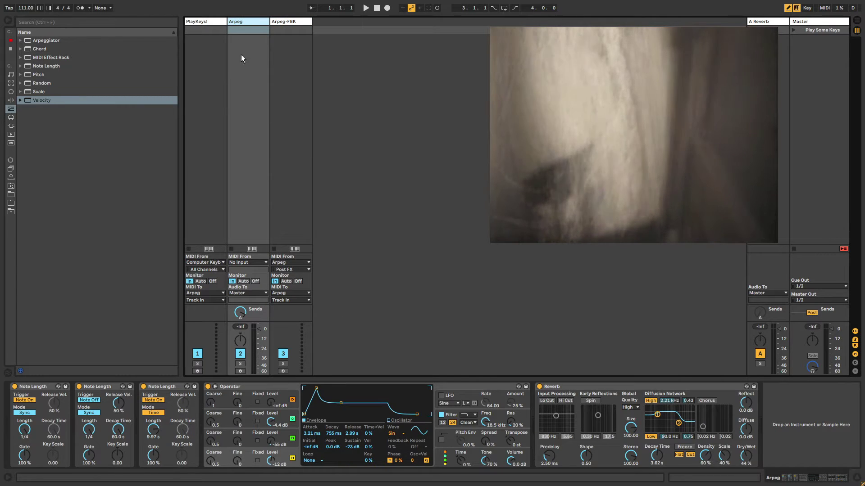
- Follow the sounding notes through the device chains and meters of the PlayKeys!, Arpeg and Arpeg-FBK tracks
left_click(219, 26)
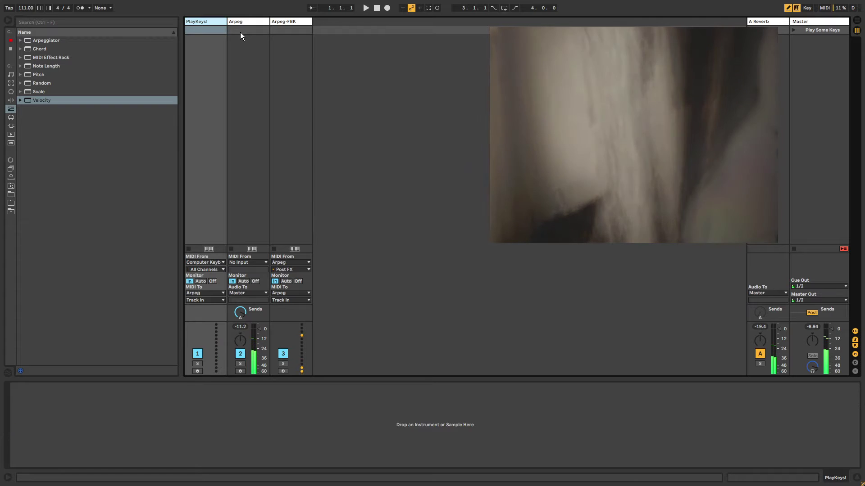
left_click(258, 20)
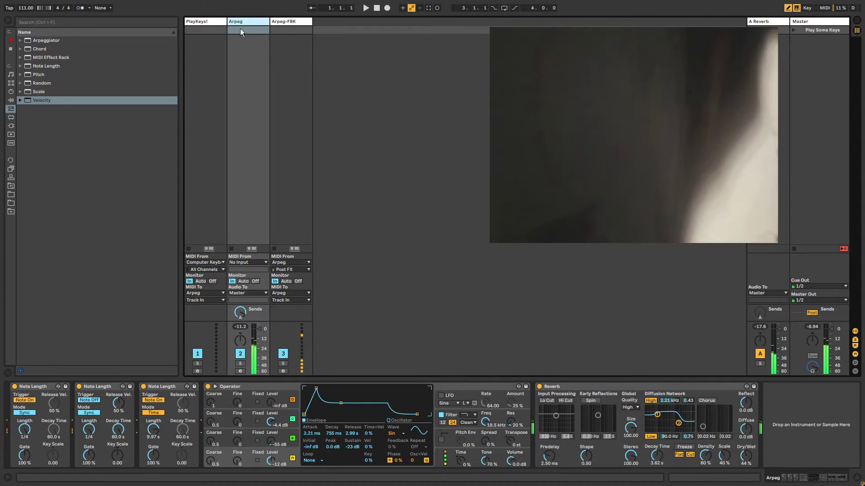
left_click(215, 21)
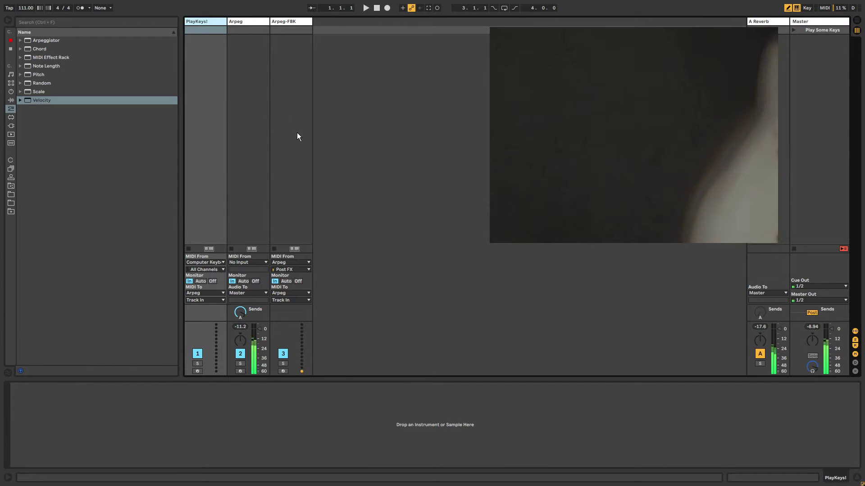
left_click(296, 22)
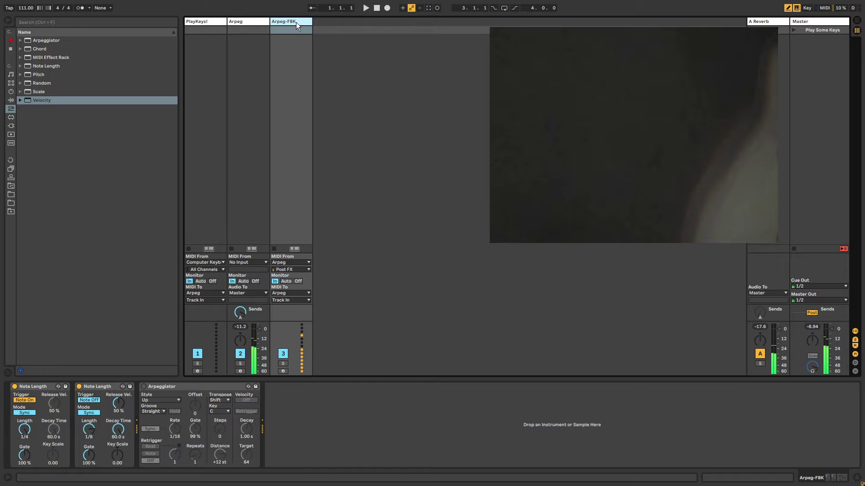
left_click(237, 22)
left_click(223, 21)
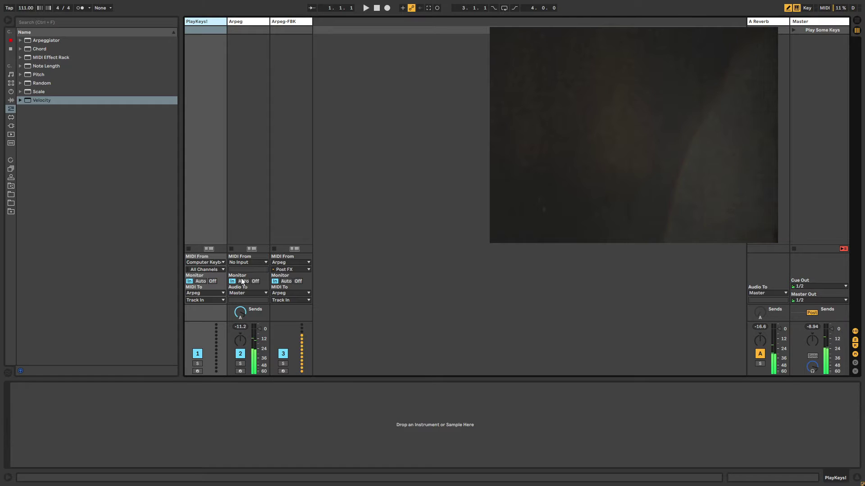
- With the Arpeg track's first Note Length device selected, try song tempos of 67 and 100 BPM and settle on 107 BPM
left_click(251, 23)
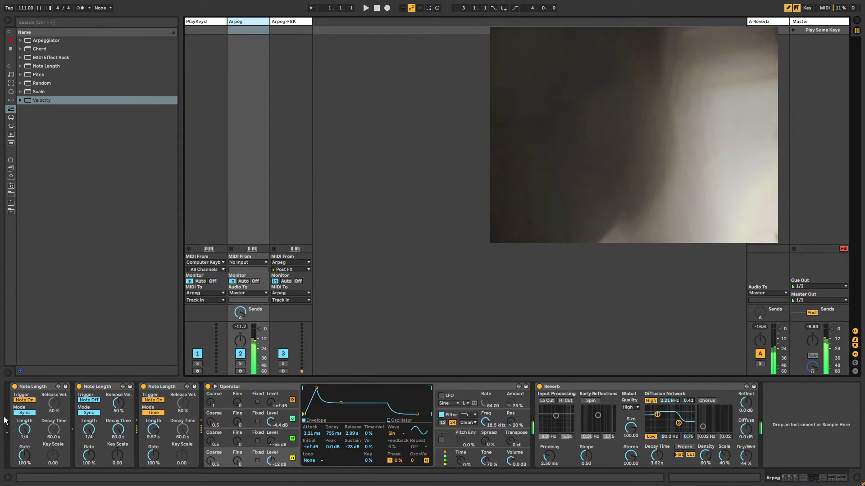
left_click(36, 393)
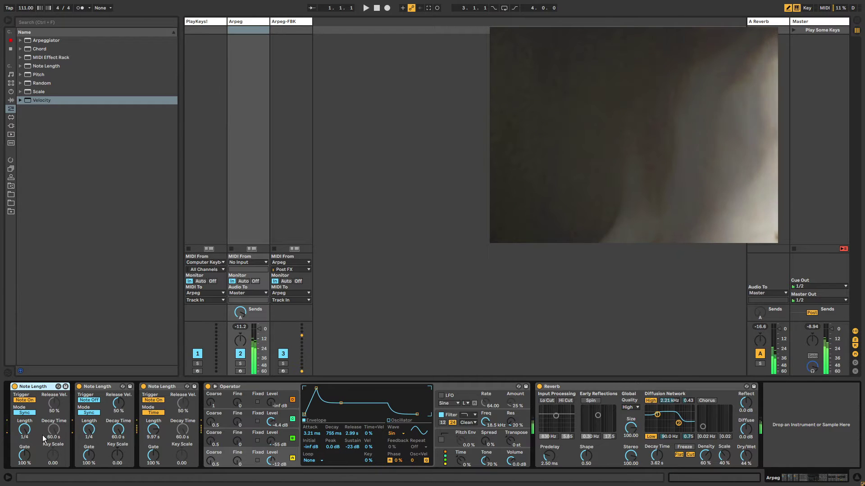
left_click_drag(30, 10, 30, 27)
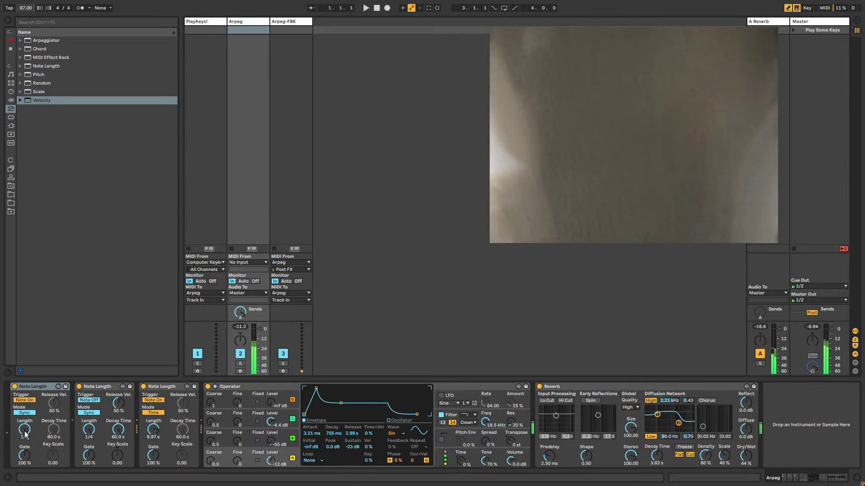
left_click_drag(28, 11, 15, 302)
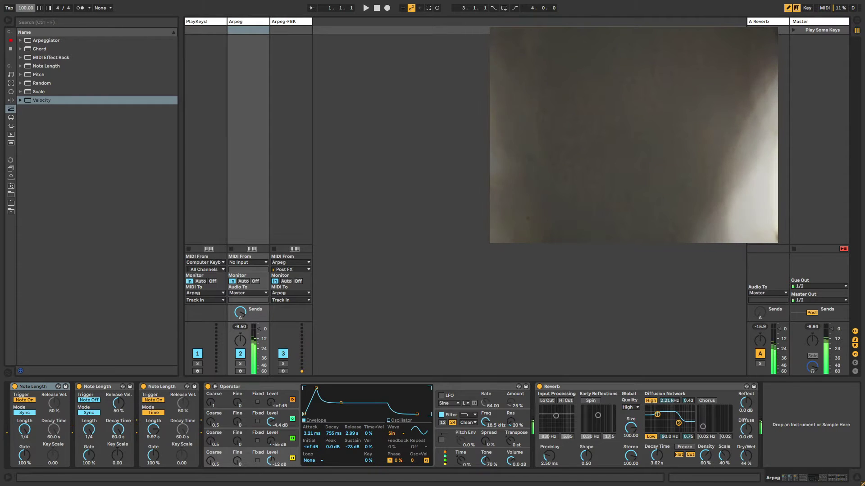
left_click_drag(26, 7, 26, 2)
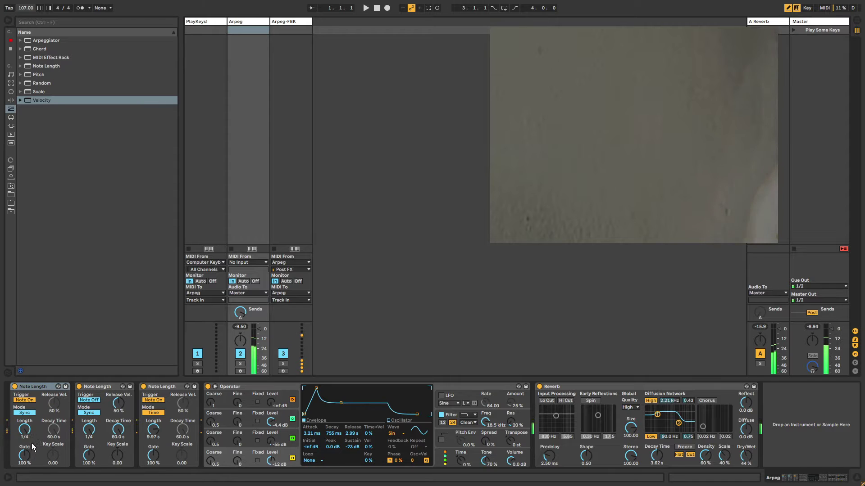
- Examine the second and third Note Length devices on the Arpeg track and their relation to the Arpeg-FBK track
left_click(100, 385)
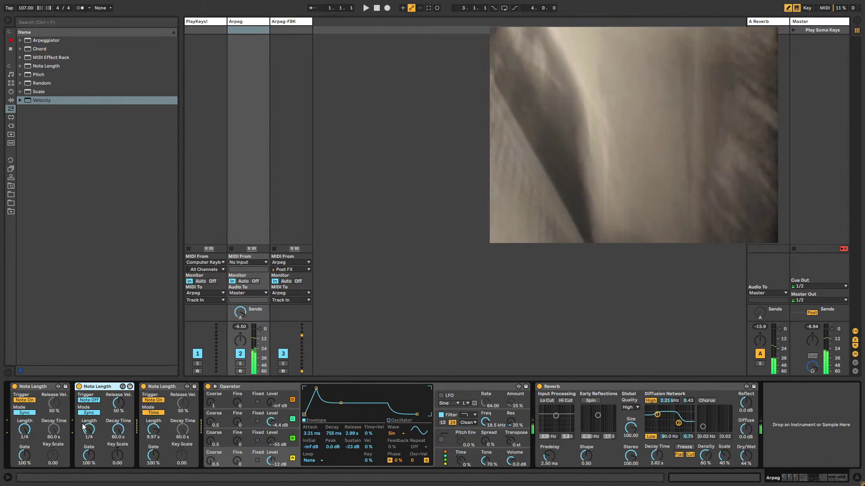
left_click(157, 388)
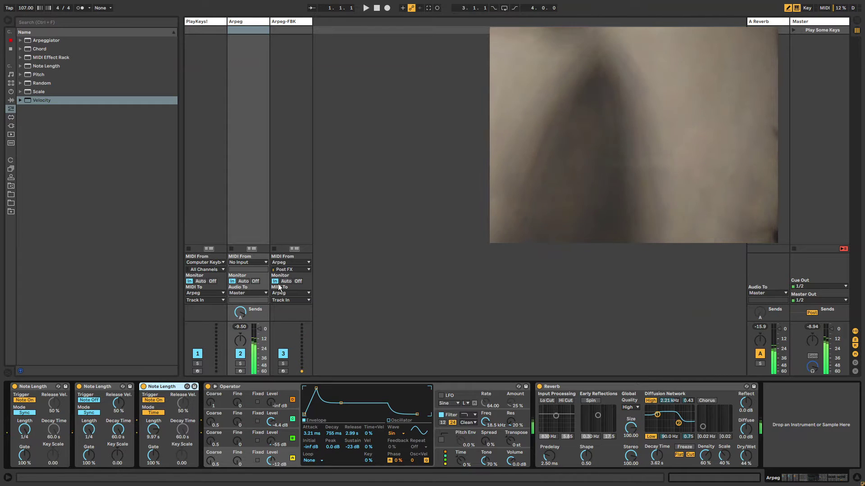
left_click(288, 21)
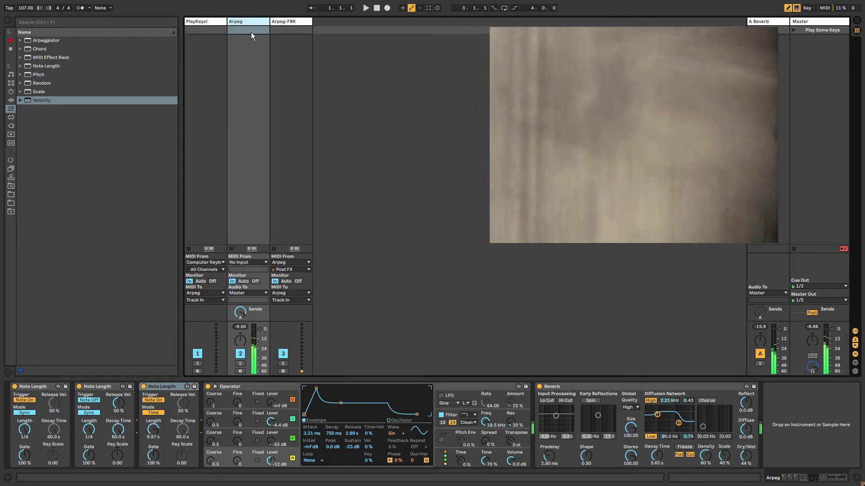
left_click(251, 21)
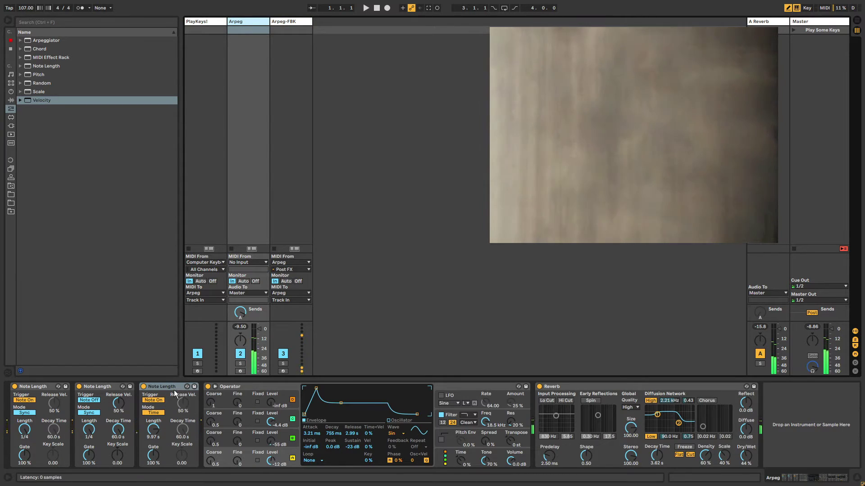
left_click(195, 408)
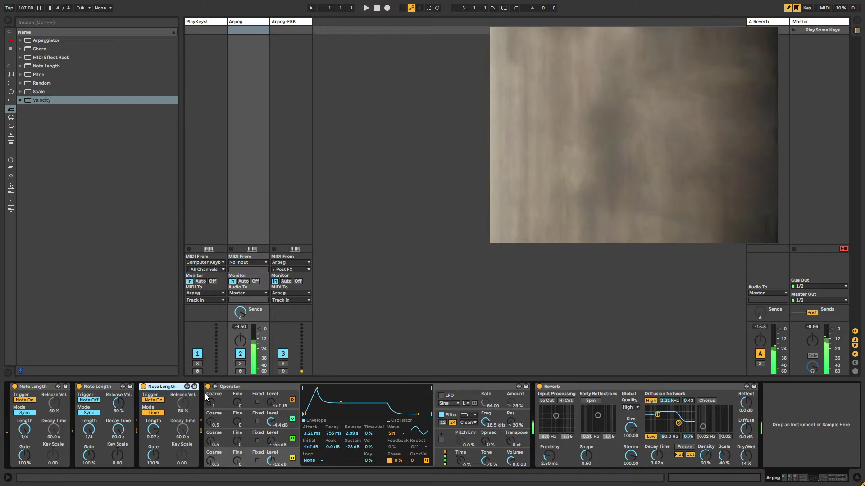
- Enable the Arpeggiator on the Arpeg-FBK track and set its rate to 1/12
left_click(287, 21)
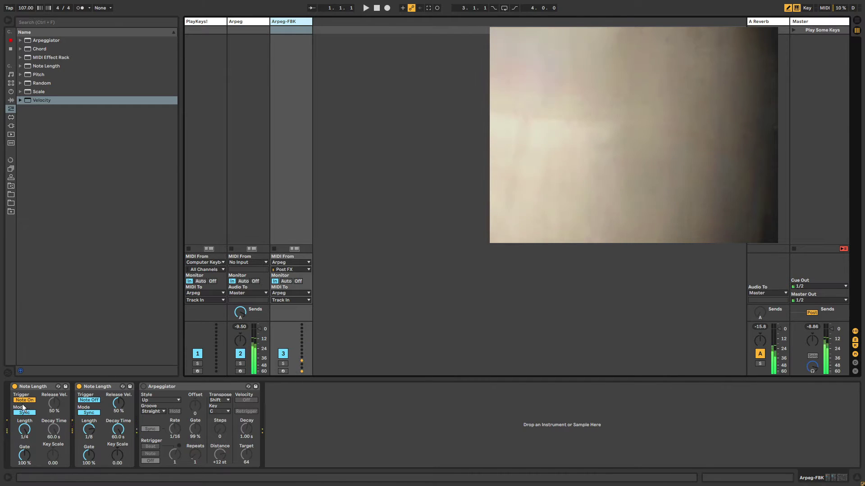
left_click(181, 383)
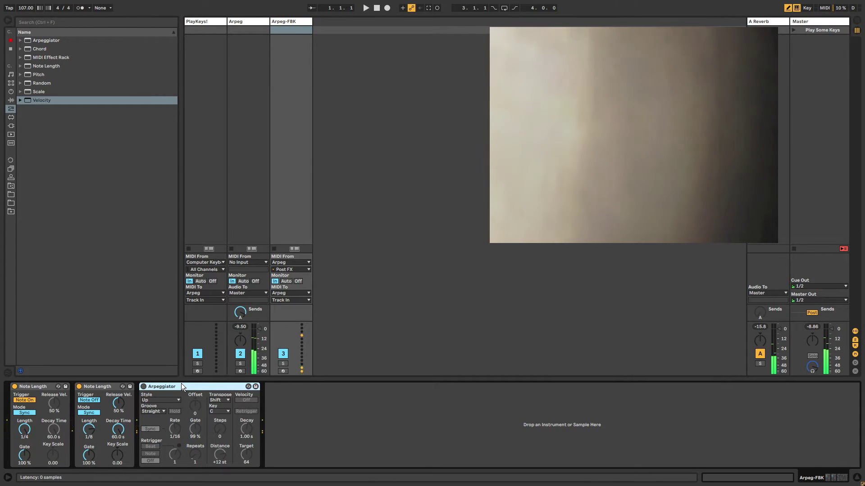
left_click(144, 387)
left_click_drag(175, 427, 175, 432)
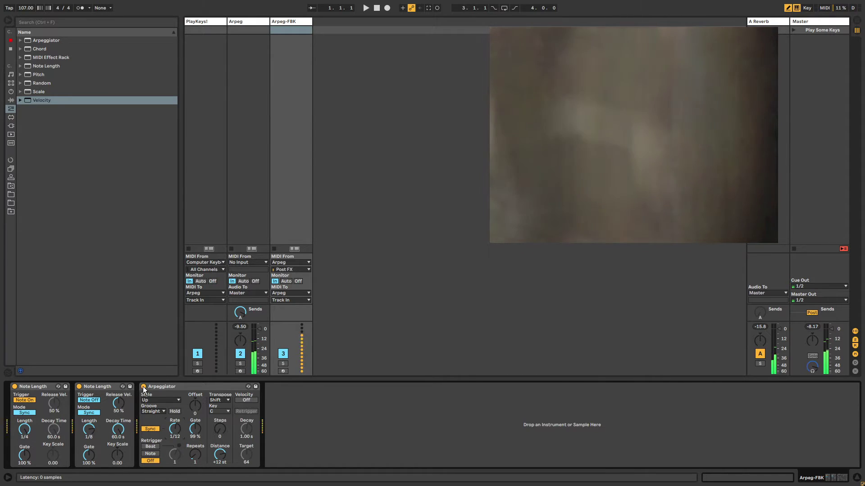
- Check the Note Length devices on the Arpeg track with the feedback Arpeggiator running
left_click(255, 22)
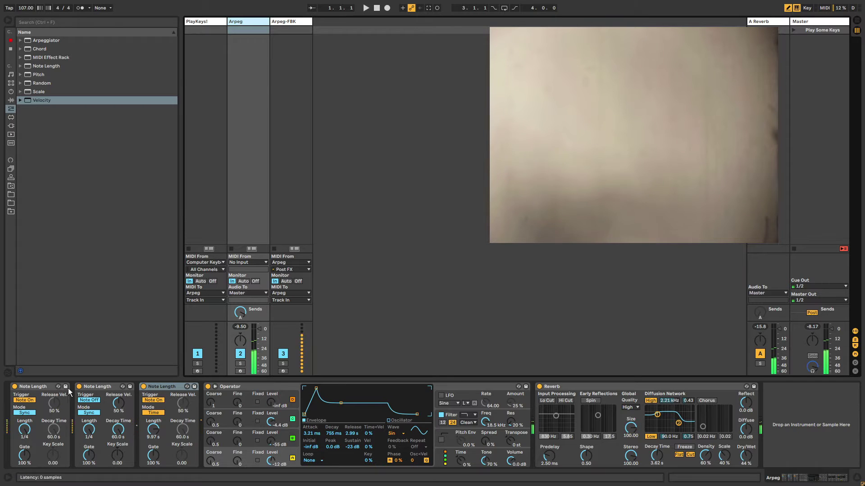
left_click(118, 385)
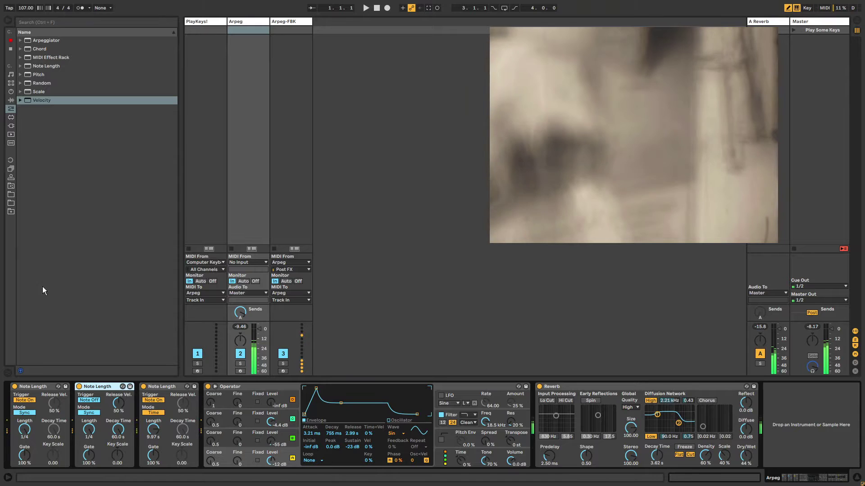
left_click(26, 431)
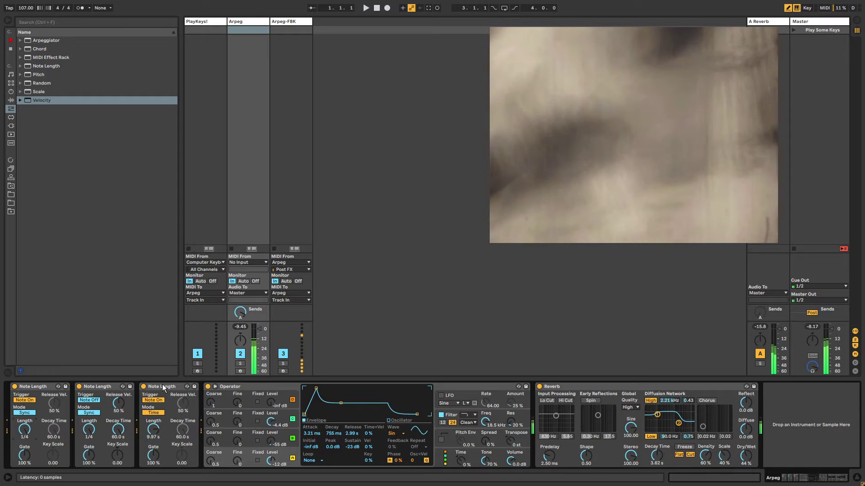
- Set the length of the Arpeg-FBK track's second Note Length device to 1/64 and turn off its Arpeggiator
left_click(281, 20)
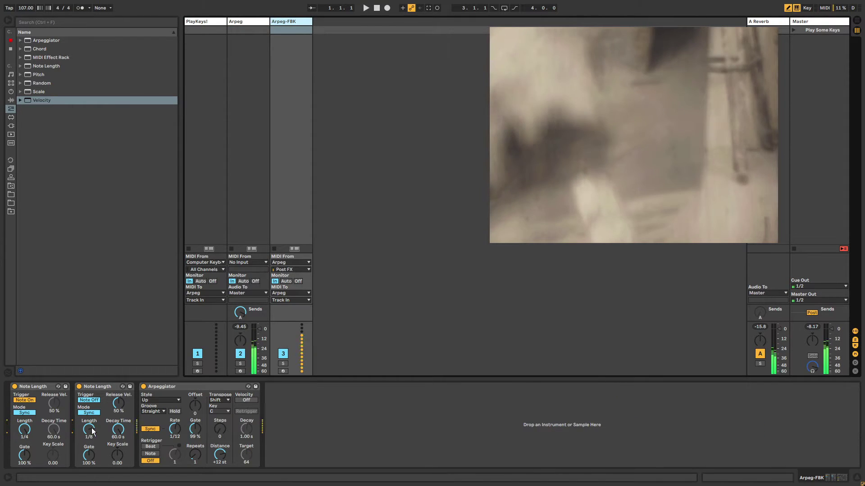
scroll(92, 431, "up", 1)
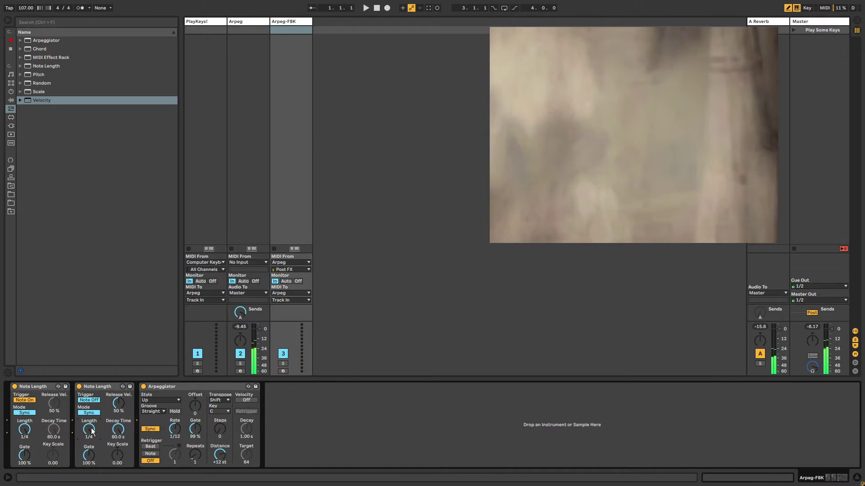
left_click(143, 387)
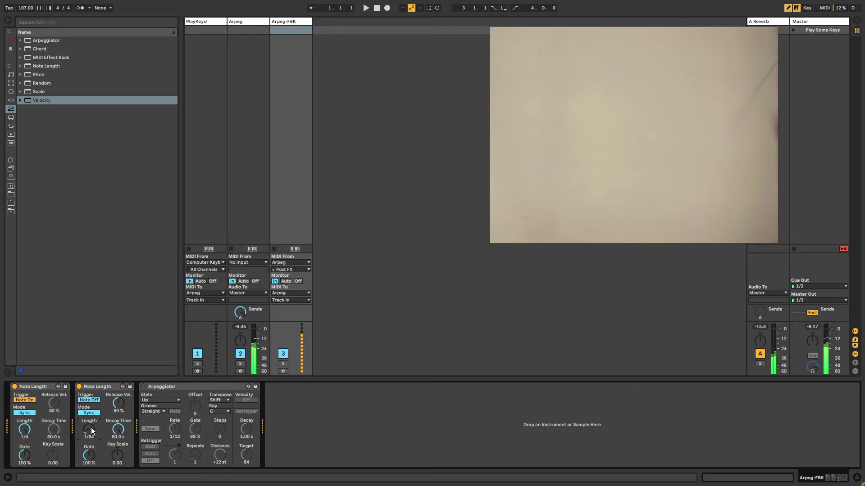
- Shift the computer keyboard's octave up and down and lower its velocity while the feedback arpeggiator sounds
key("x")
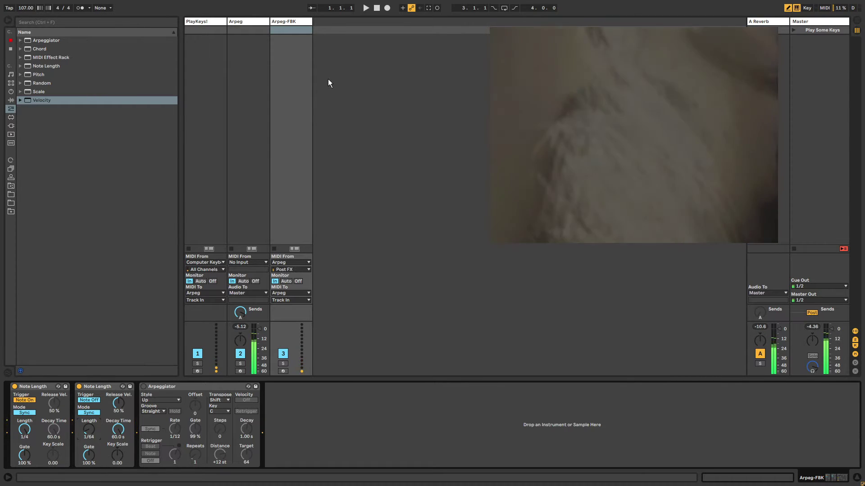
key("z")
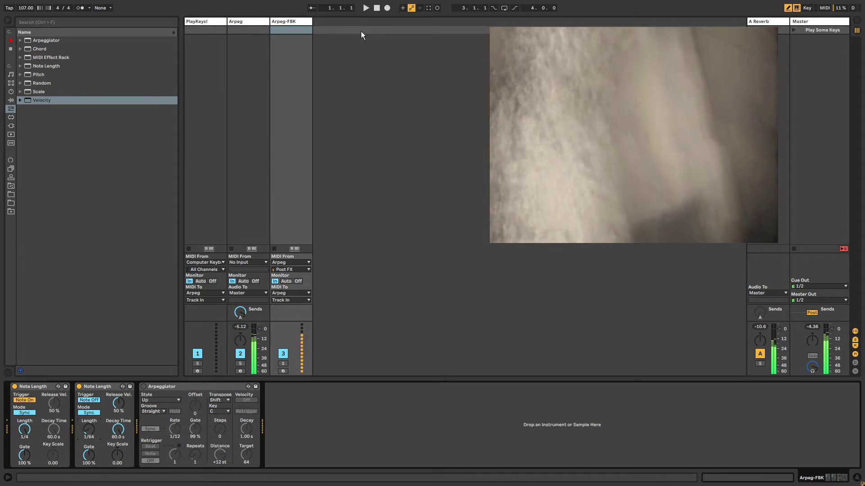
key("z")
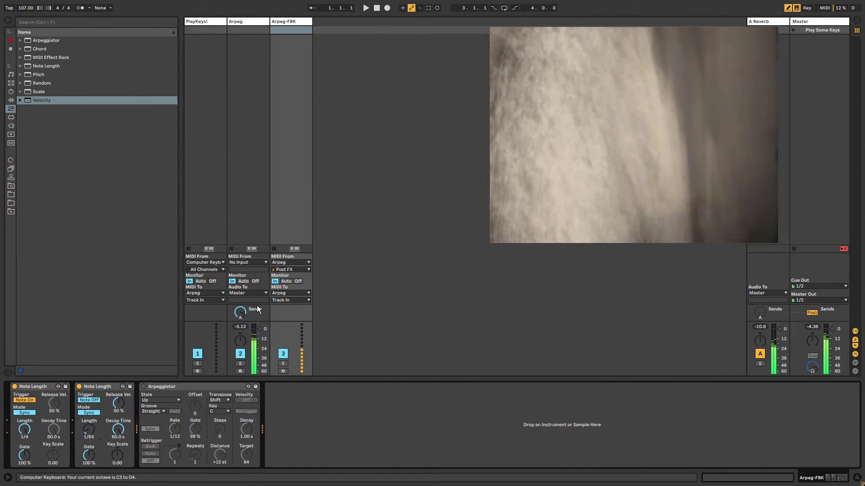
key("x")
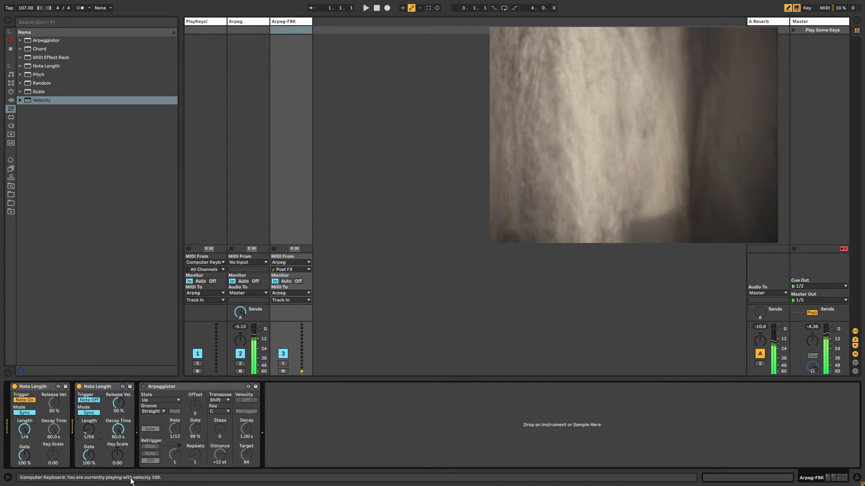
key("c")
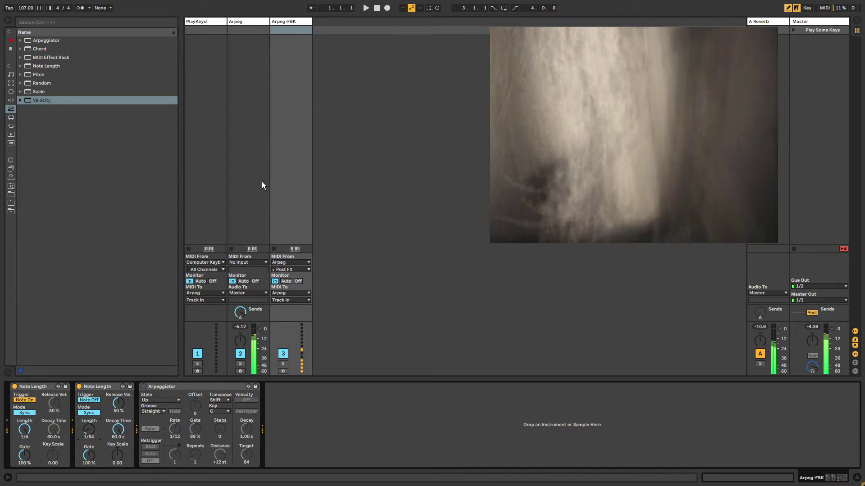
- Set the Arpeg-FBK track's second Note Length to 1/4, turn off both Note Length devices and play a test note
left_click_drag(89, 430, 88, 421)
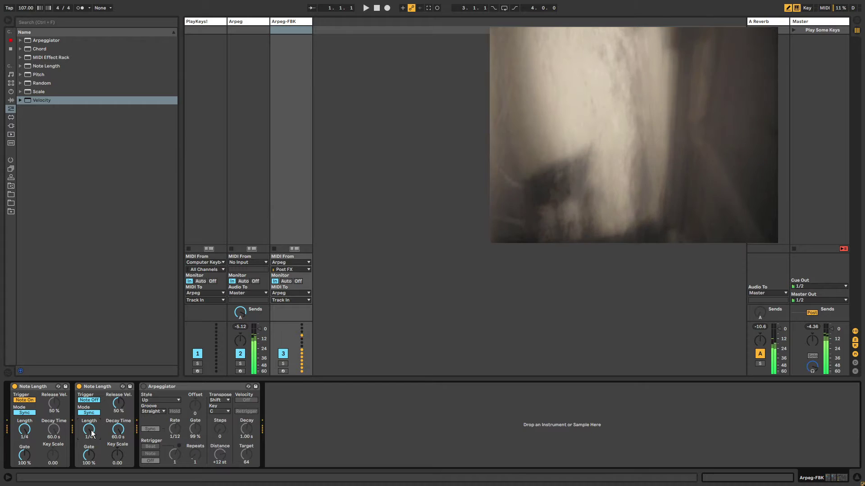
left_click(78, 387)
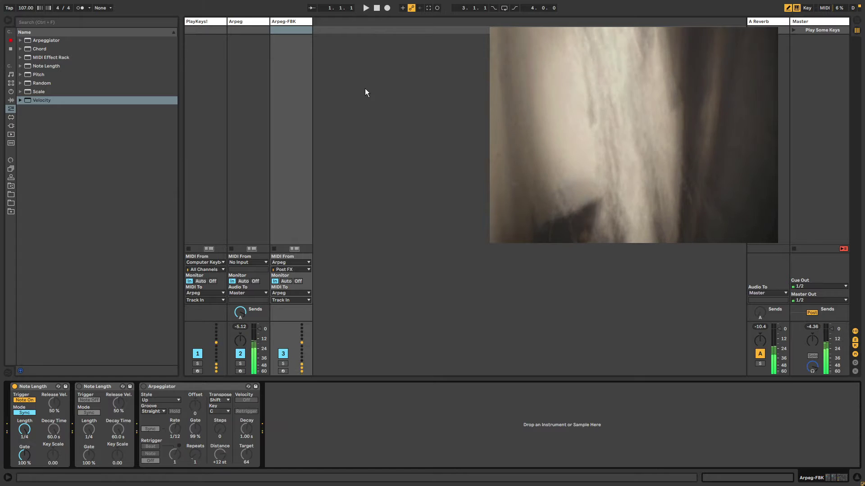
left_click(15, 386)
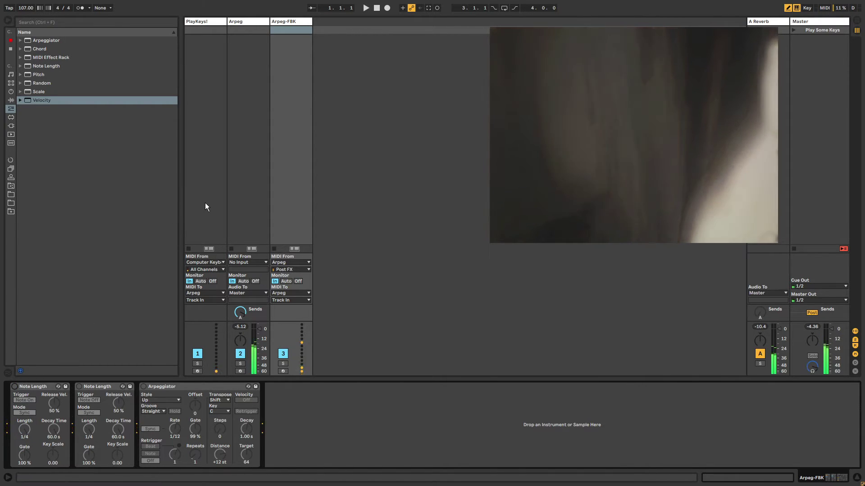
key("a")
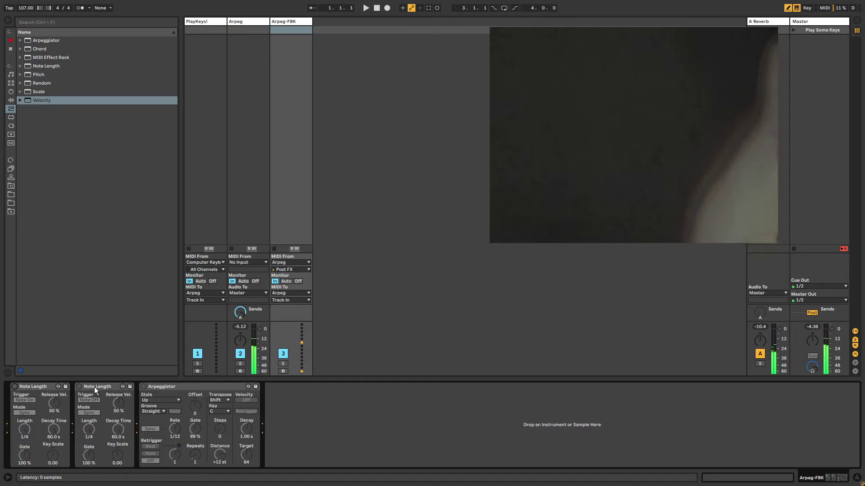
- Toggle both Note Length devices on the Arpeg-FBK track on together and off again to compare the feedback
left_click(33, 387)
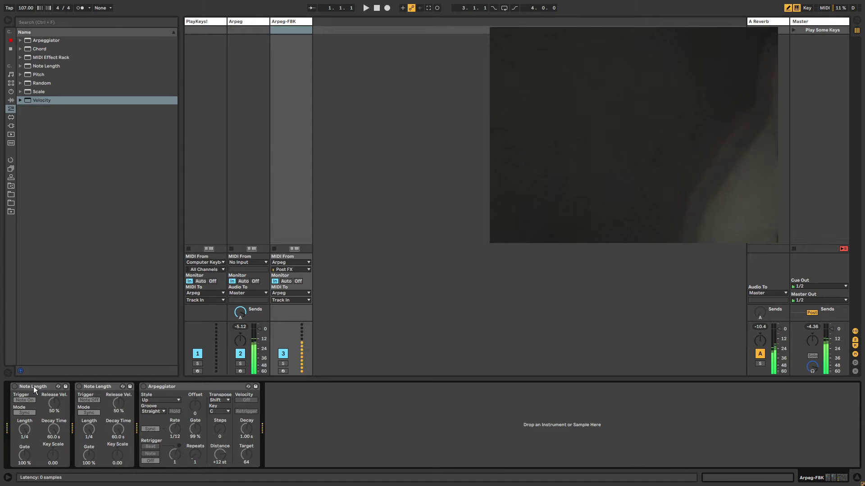
left_click(91, 387, "shift")
key("ctrl+0")
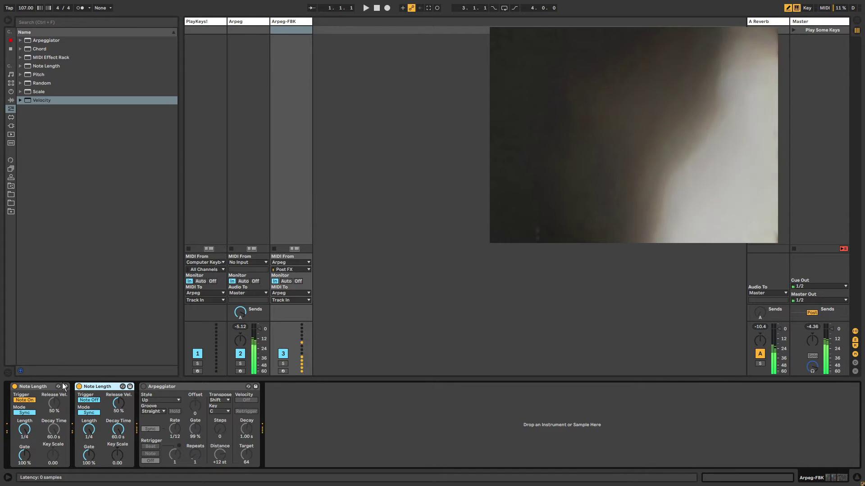
key("ctrl+0")
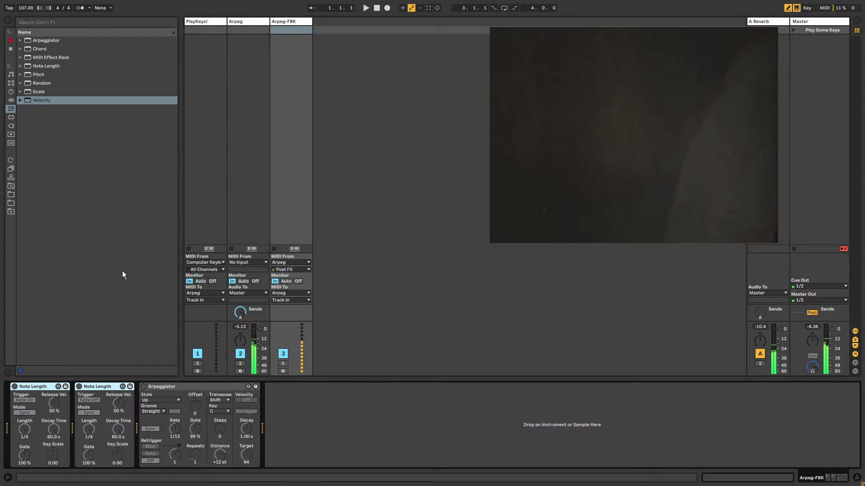
double_click(212, 30)
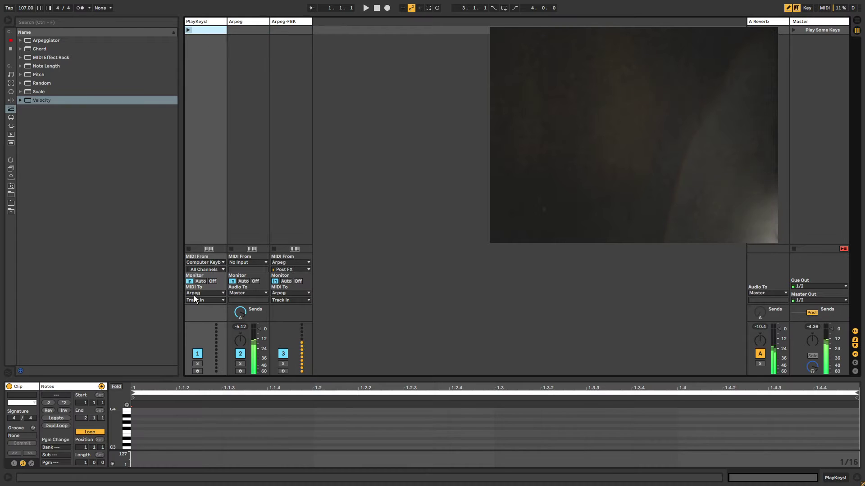
key("Delete")
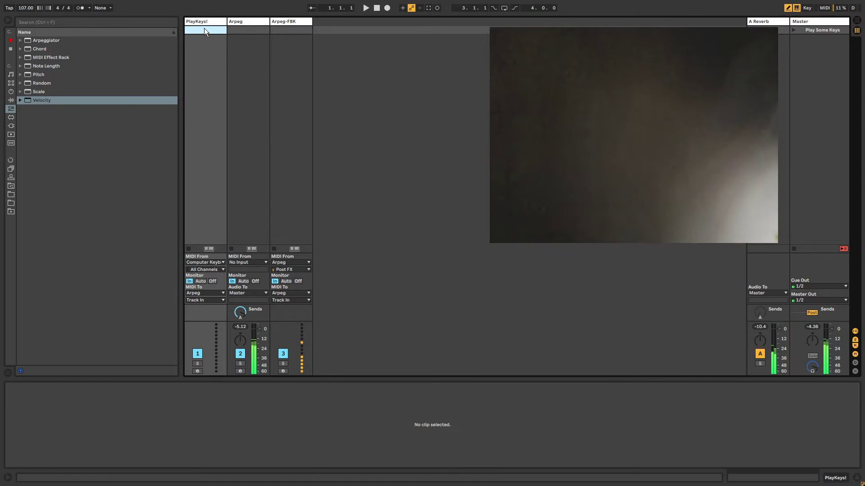
key("ctrl+k")
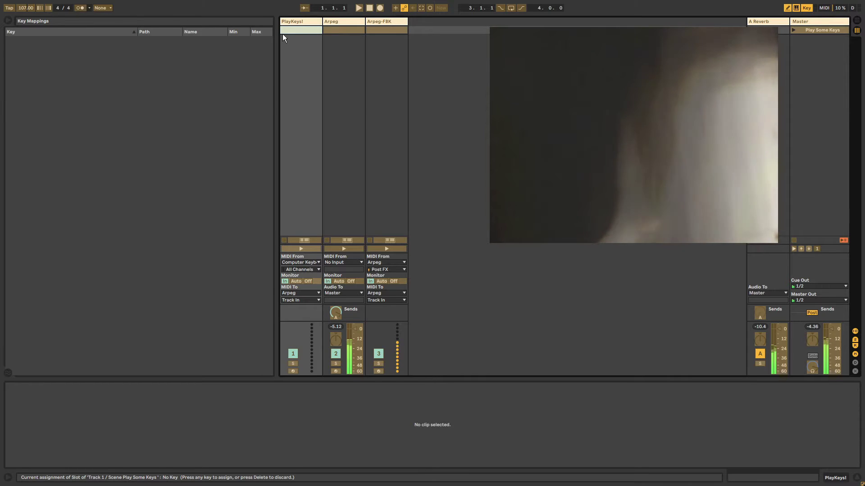
key("ctrl+k")
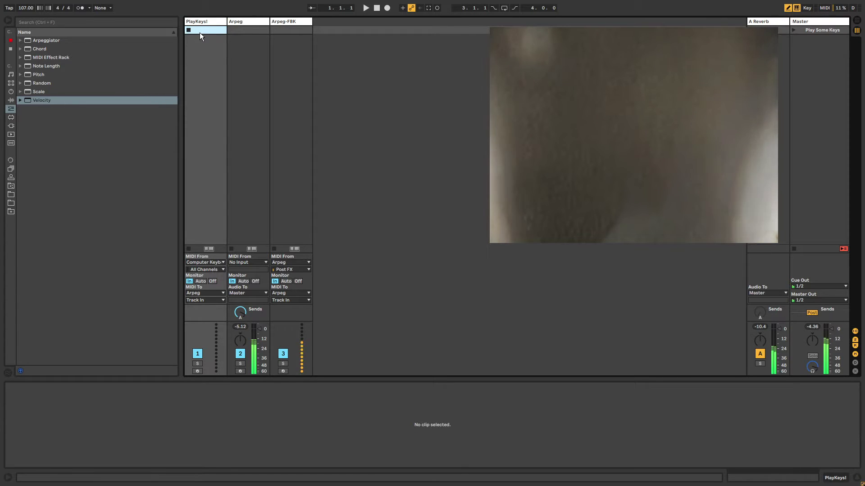
- Arm the PlayKeys! track and record the notes C3, E3, B3, G3 and C4 as a clip in its first slot
left_click(197, 372)
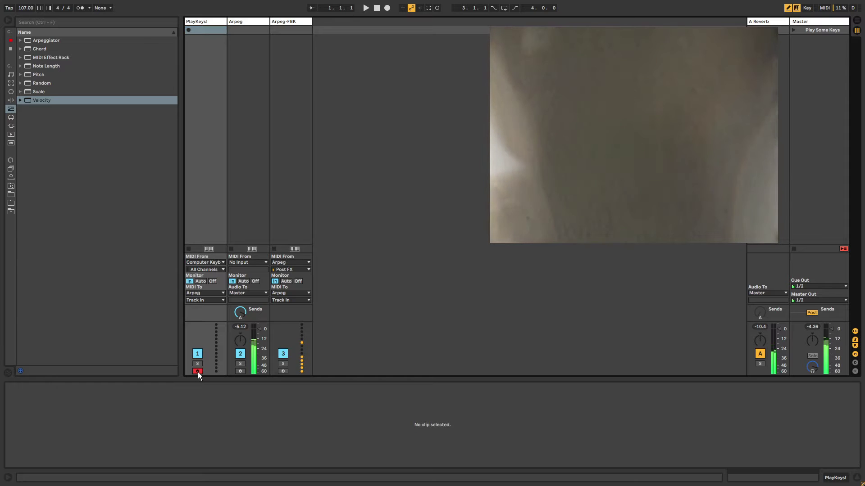
left_click(188, 30)
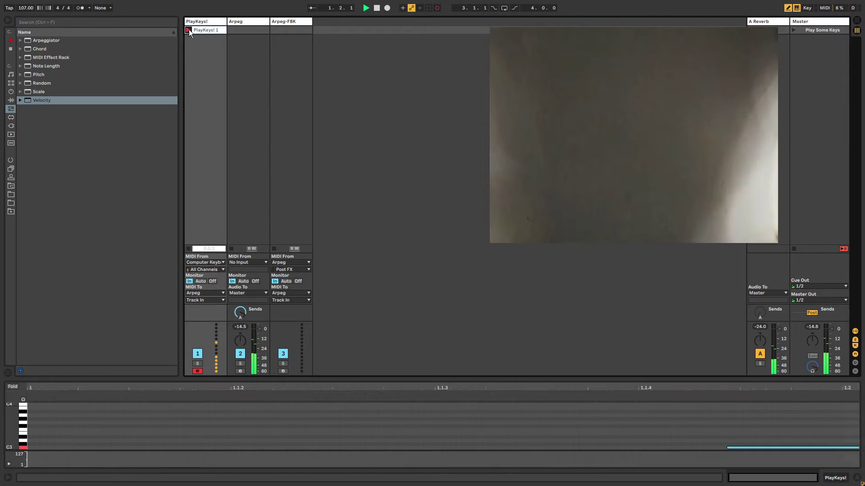
key("a")
key("d")
key("j")
key("g")
key("k")
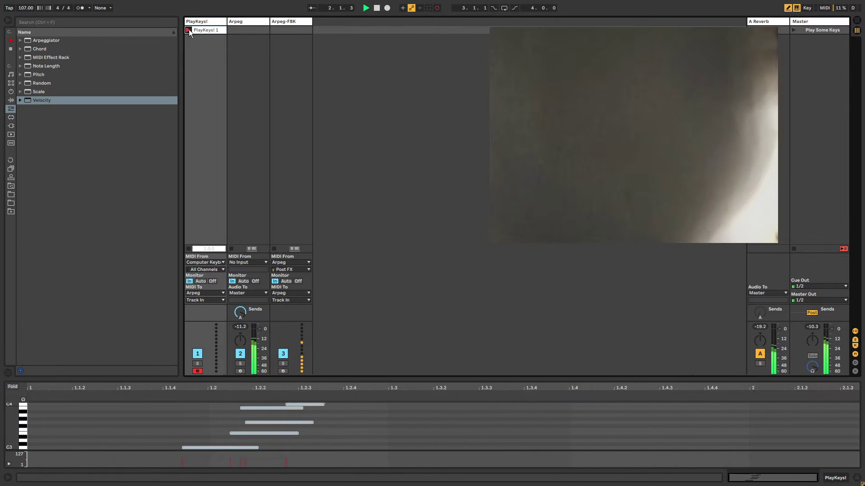
left_click(188, 30)
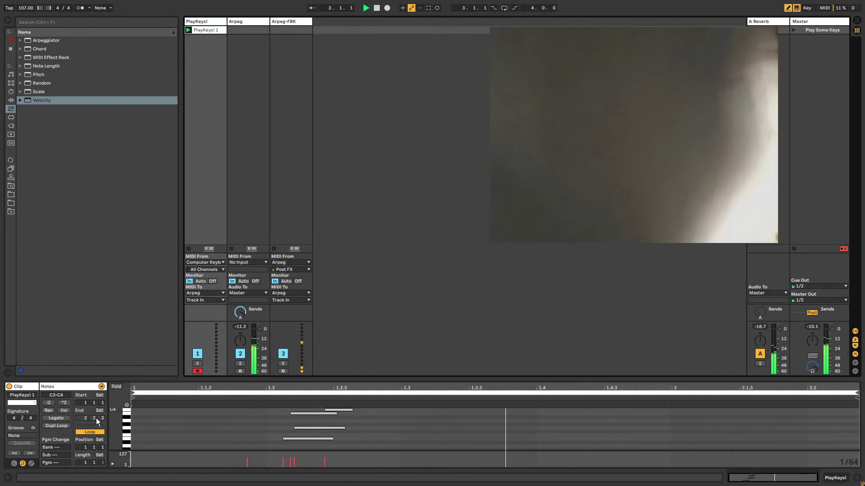
- Turn off looping for the PlayKeys! clip and shift its C4 note slightly later, checking the Arpeg and Arpeg-FBK tracks
left_click(89, 431)
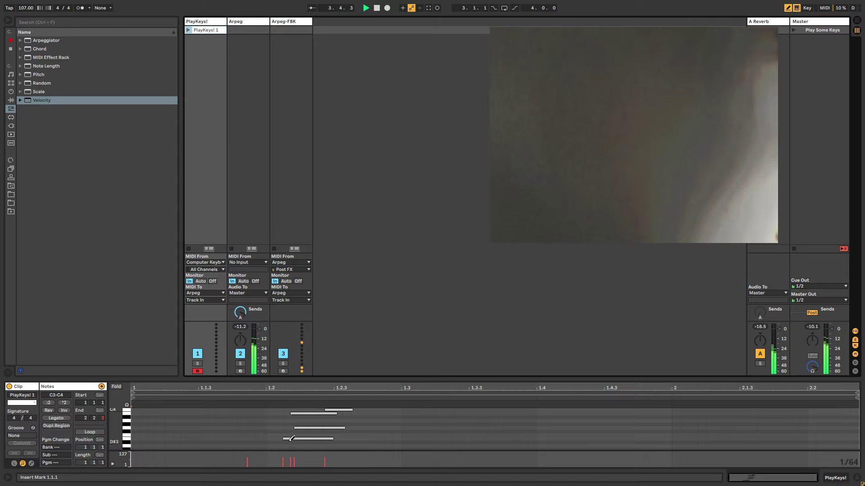
left_click_drag(345, 410, 370, 409)
left_click(245, 21)
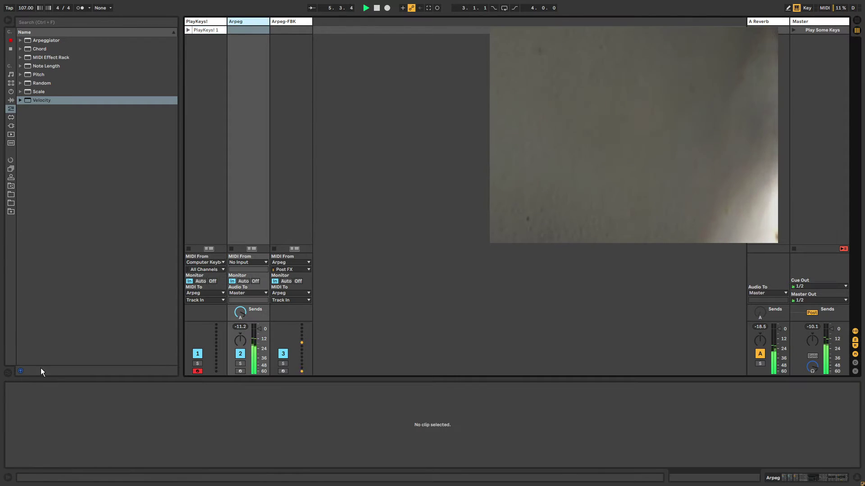
left_click(285, 24)
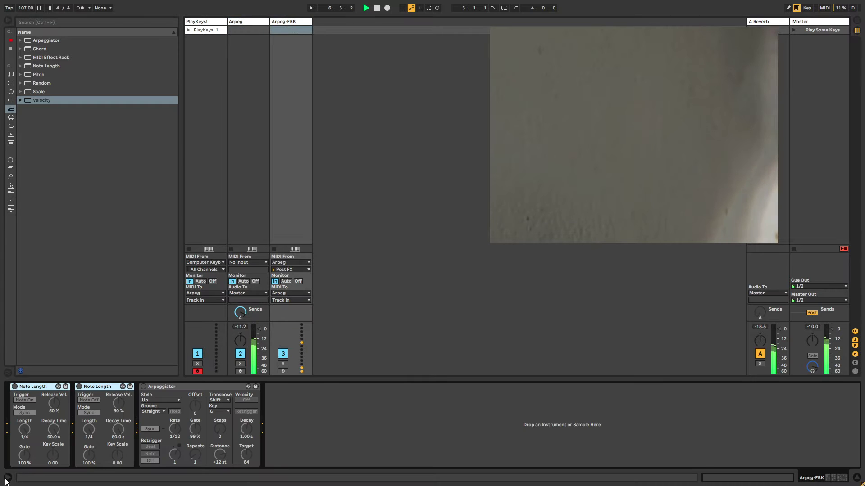
left_click(212, 31)
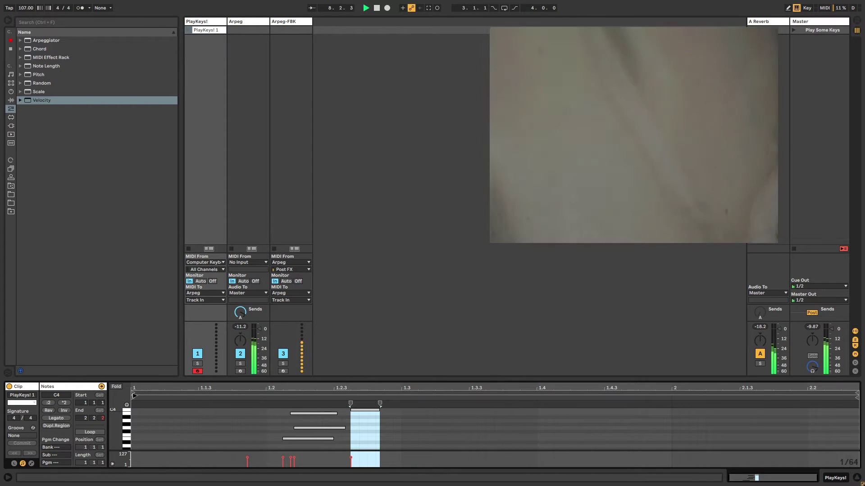
- Move the group of notes from E3 to C4 to the start of the PlayKeys! clip and launch it
left_click_drag(301, 445, 360, 408)
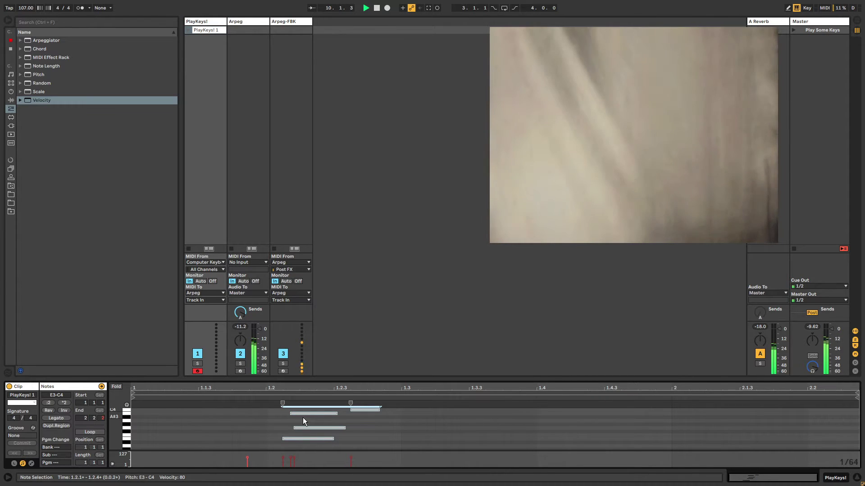
left_click_drag(292, 441, 141, 438)
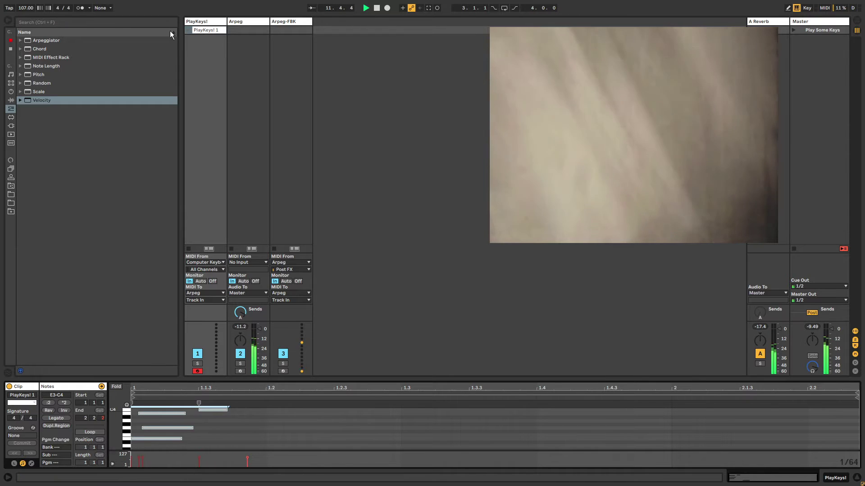
left_click(189, 30)
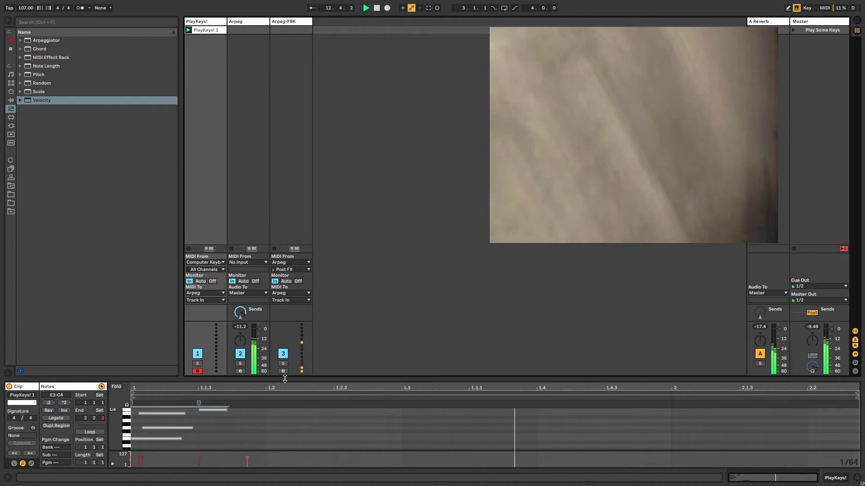
- Move the G3 note to just after beat 1.2 in the PlayKeys! clip and launch the clip again
left_click(265, 434)
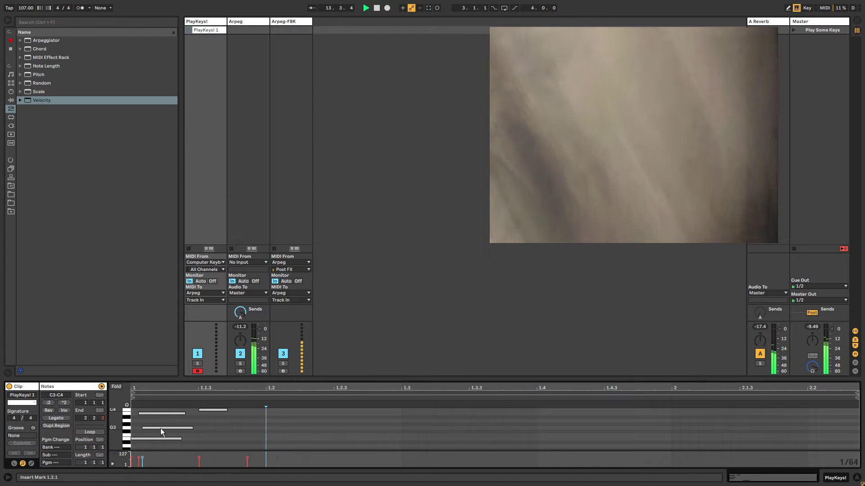
left_click_drag(160, 428, 299, 429)
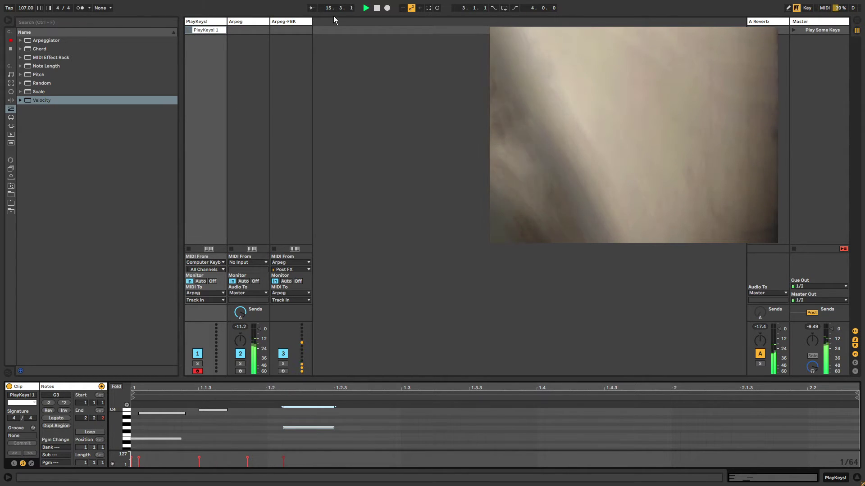
left_click(188, 31)
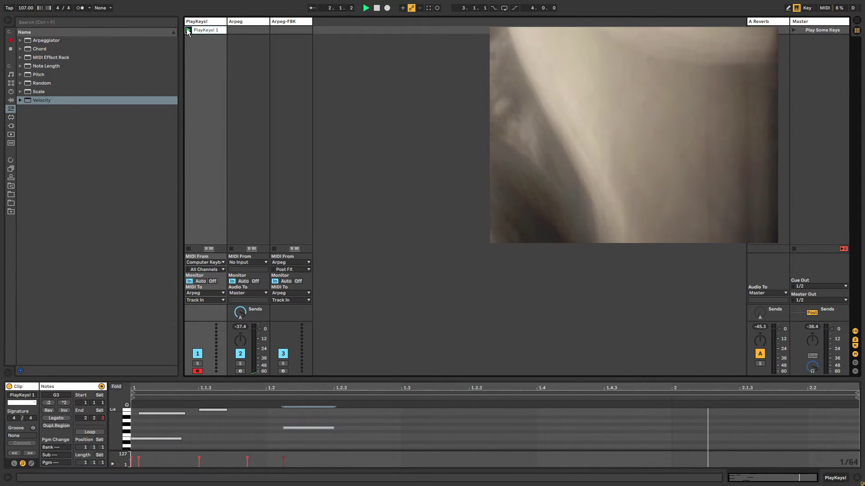
- Set the PlayKeys! track's monitoring to Auto, move the G3 note to just before beat 1.2 and launch the clip repeatedly
left_click(200, 281)
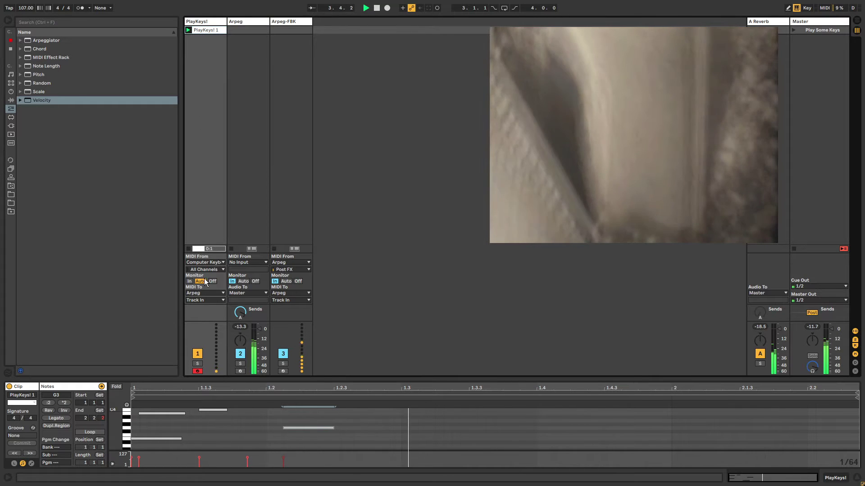
left_click_drag(294, 427, 251, 433)
left_click(188, 30)
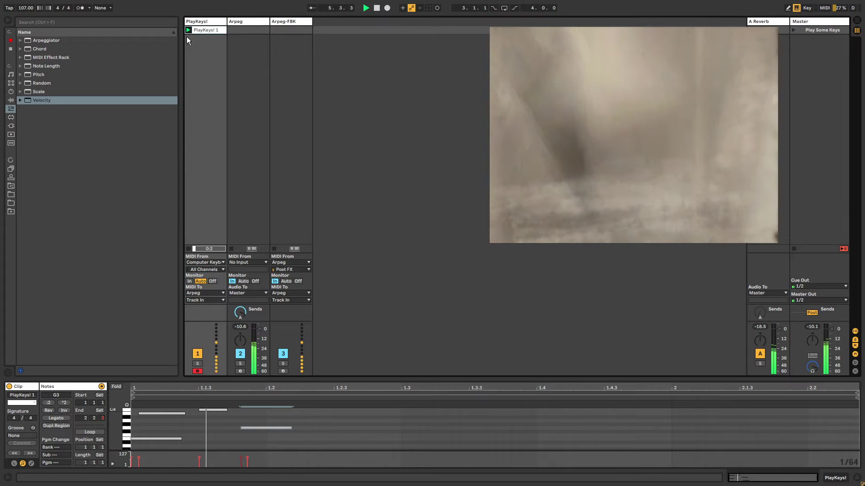
left_click(189, 30)
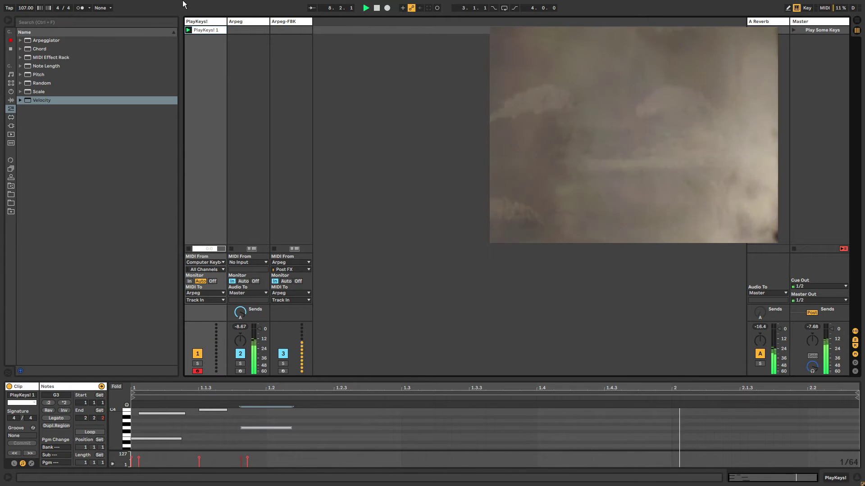
left_click(189, 29)
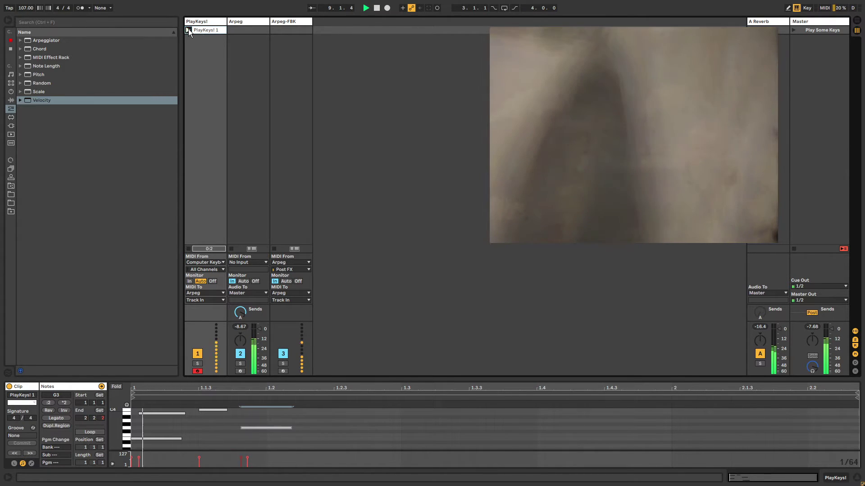
- Launch the PlayKeys! clip repeatedly and examine the Note Length devices in the Arpeg track's chain during playback
left_click(255, 23)
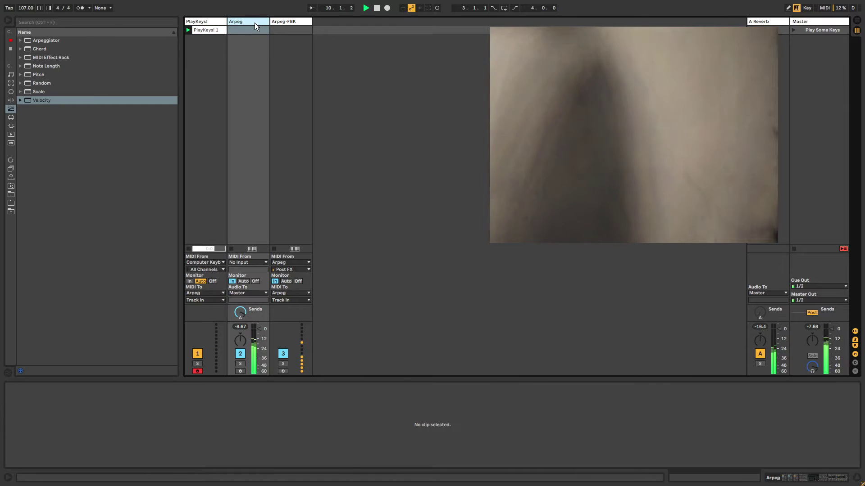
left_click(234, 18)
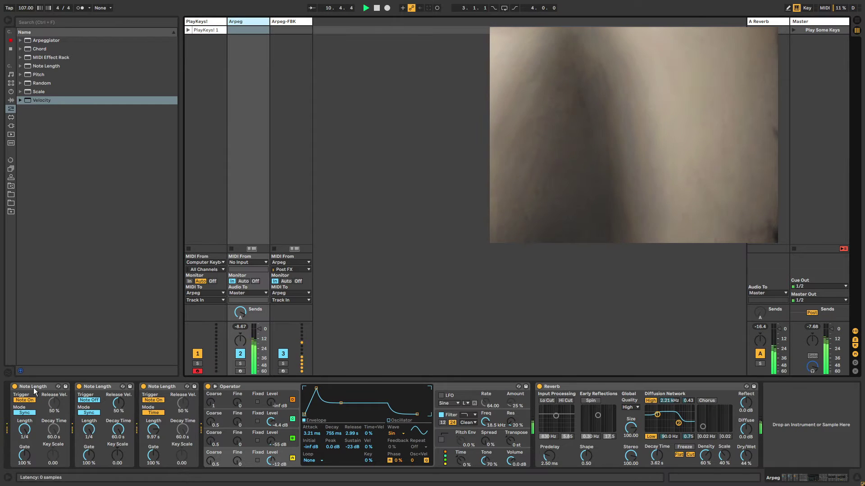
left_click(189, 30)
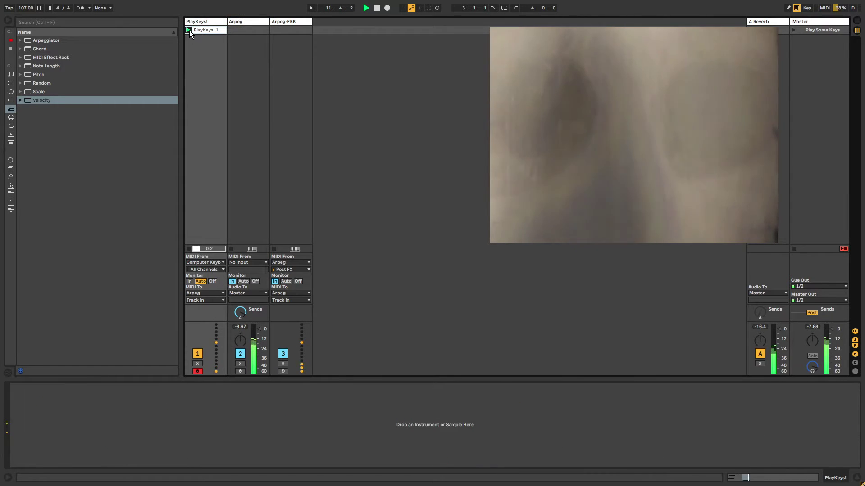
left_click(251, 23)
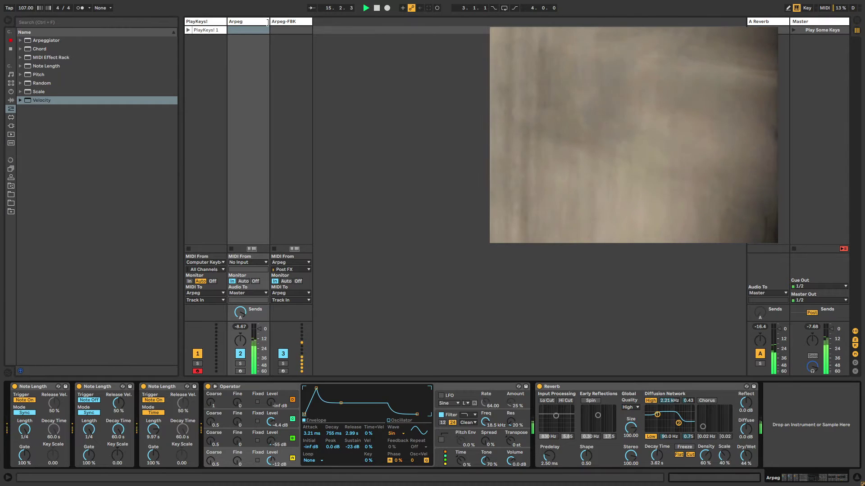
left_click(189, 30)
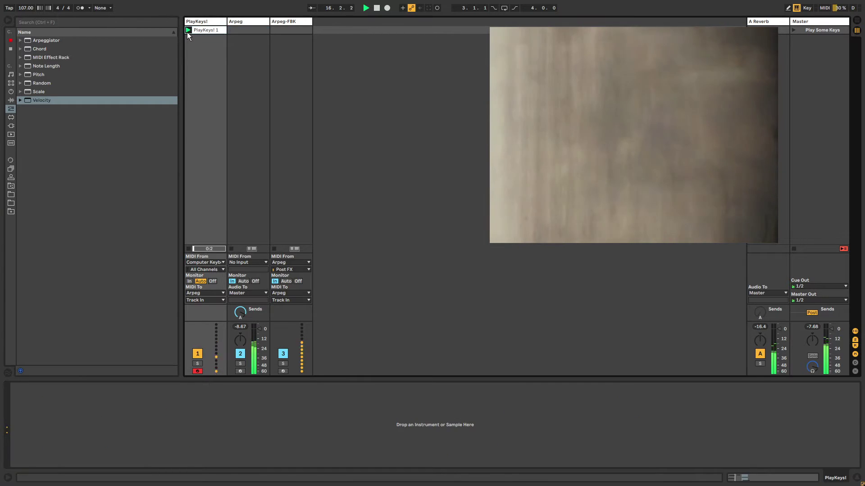
left_click(258, 22)
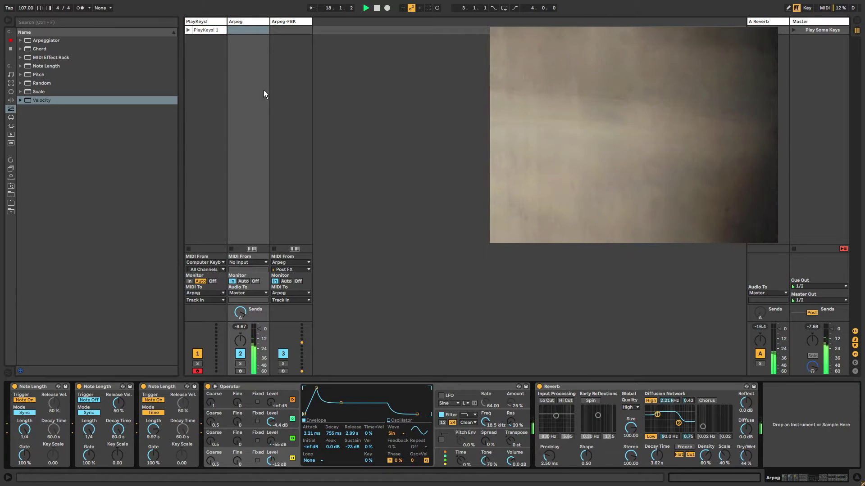
- Show the Arpeg-FBK track's devices and set the global launch quantization to 1/2
left_click(282, 22)
left_click(31, 388)
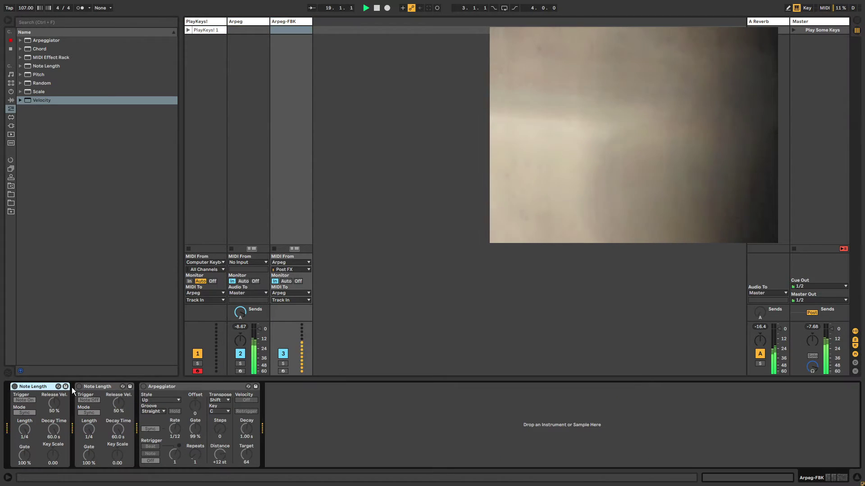
left_click(104, 8)
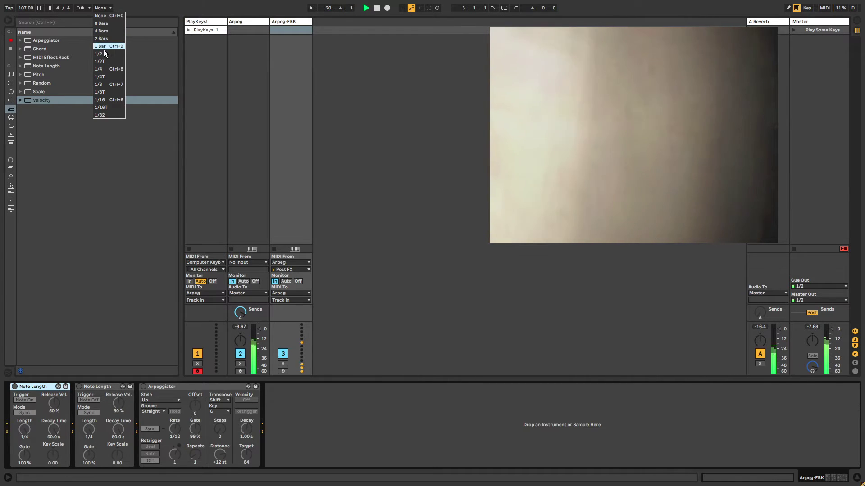
left_click(104, 47)
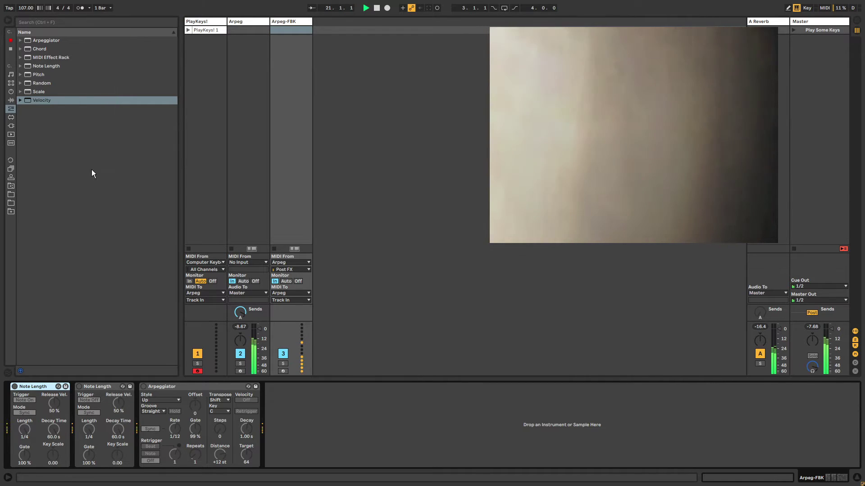
left_click(100, 12)
left_click(104, 56)
- Turn on both Note Length devices on the Arpeg-FBK track and launch the PlayKeys! clip
left_click(42, 386)
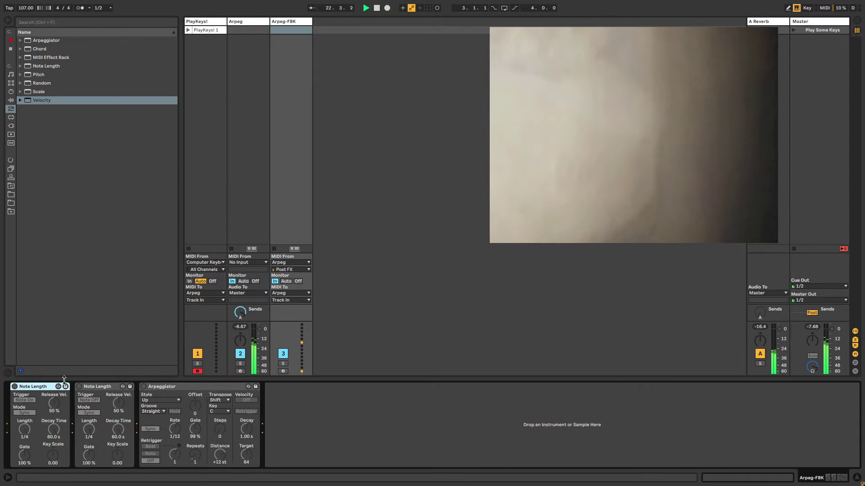
left_click(102, 387)
key("0")
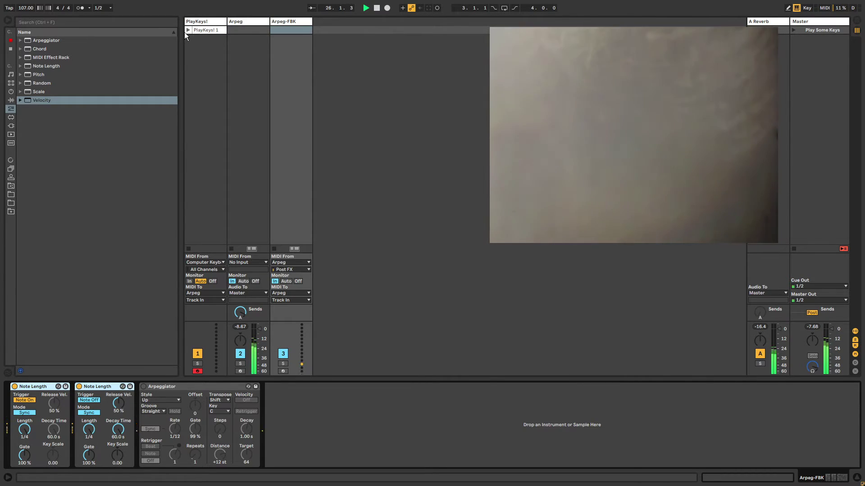
left_click(186, 30)
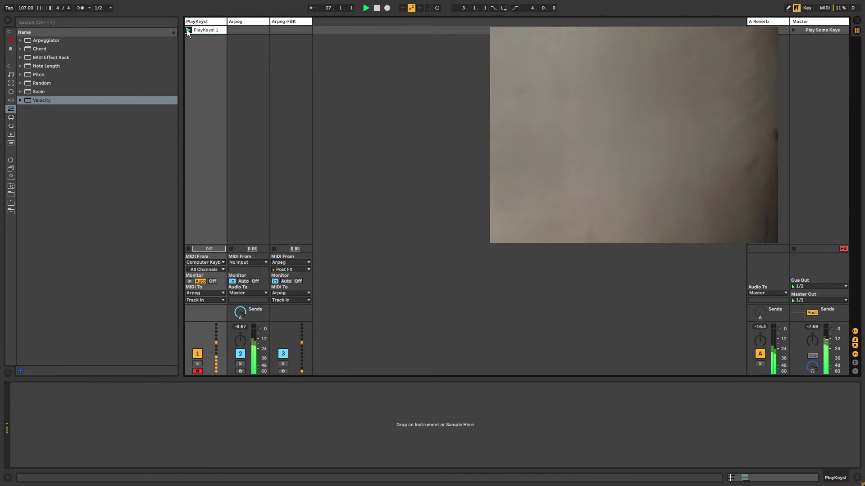
- Turn both Note Length devices on the Arpeg-FBK track off again, stop playback and relaunch the PlayKeys! clip
left_click(272, 22)
left_click(33, 387)
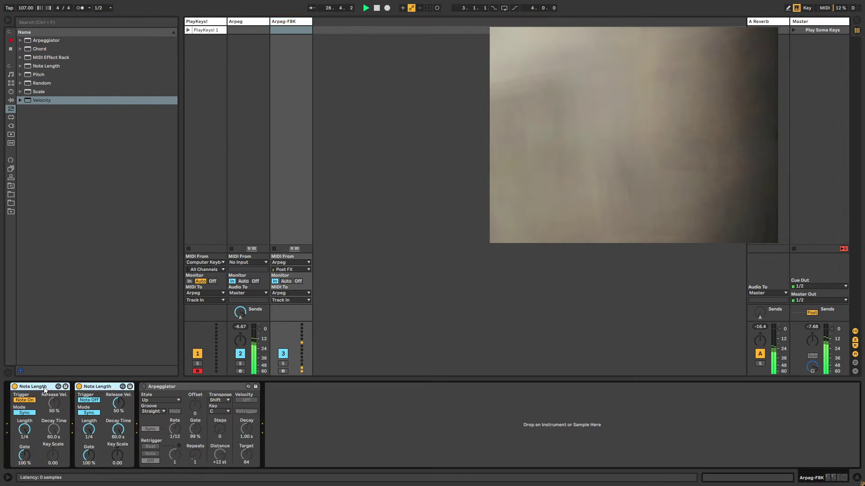
left_click(103, 385, "shift")
key("0")
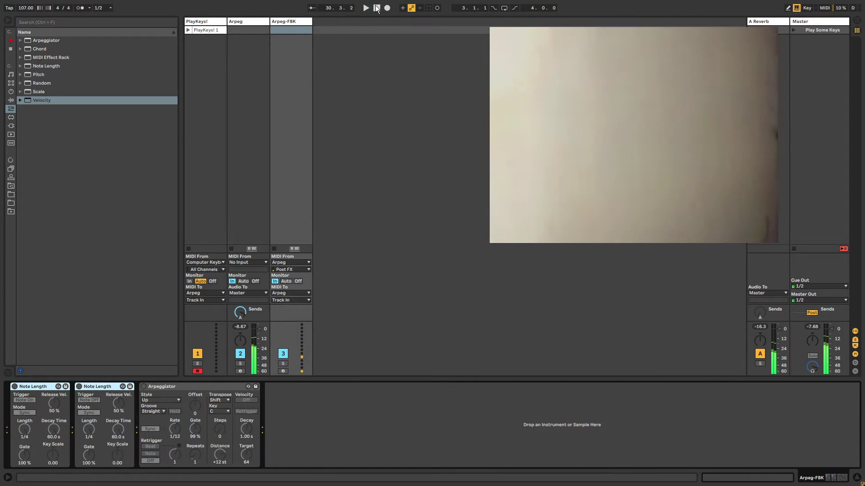
left_click(188, 29)
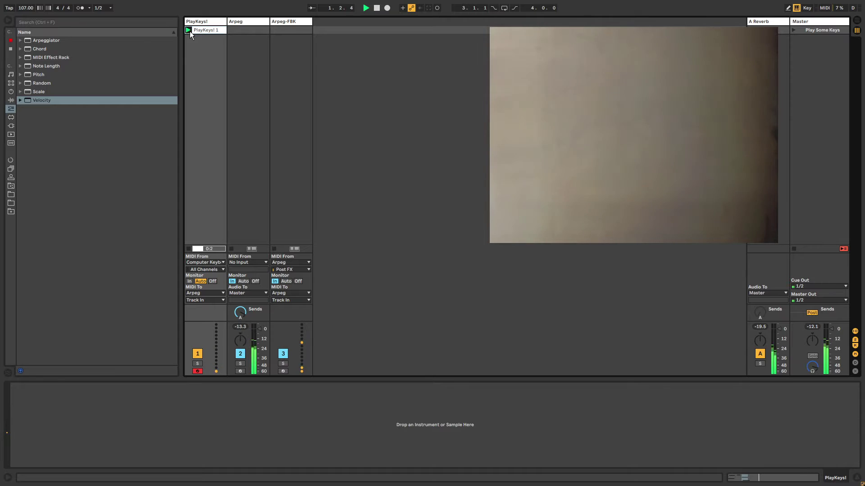
- Turn off the third Note Length device on the Arpeg track, stop playback and relaunch the PlayKeys! clip
left_click(283, 28)
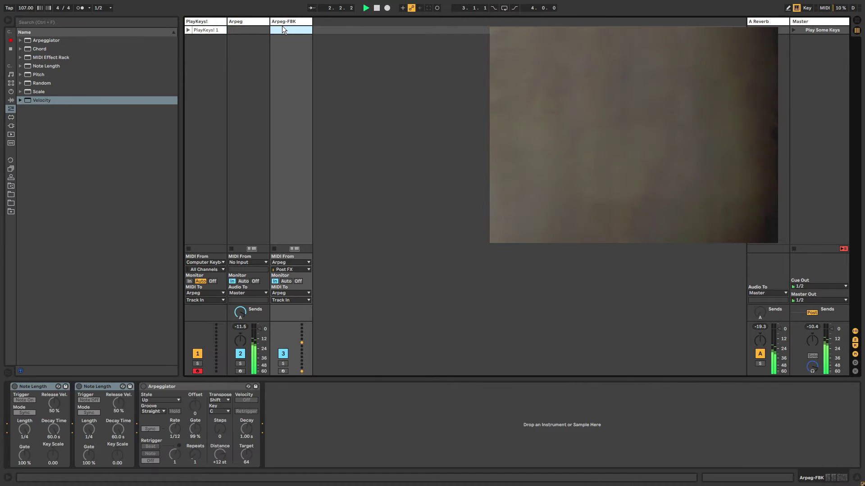
left_click(199, 393)
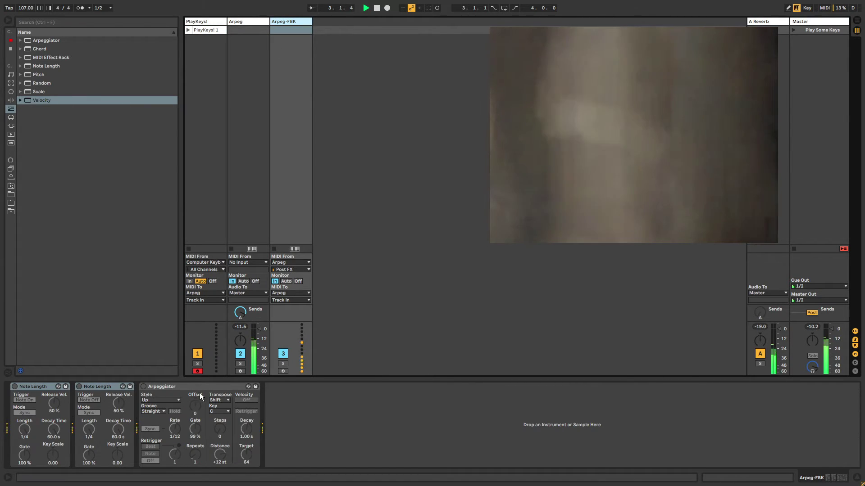
key("Left")
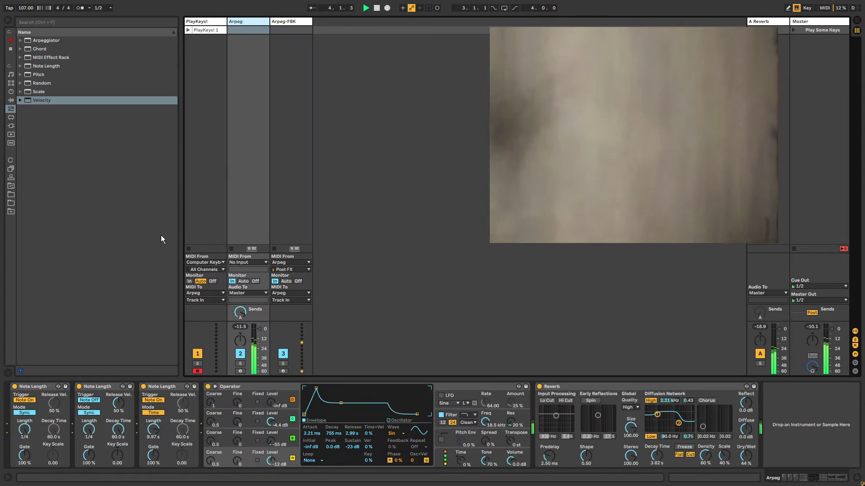
left_click(104, 387)
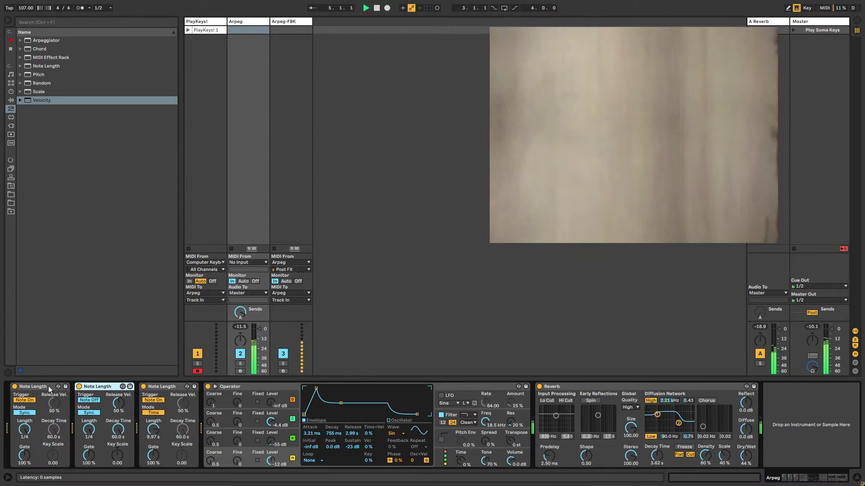
left_click(164, 387)
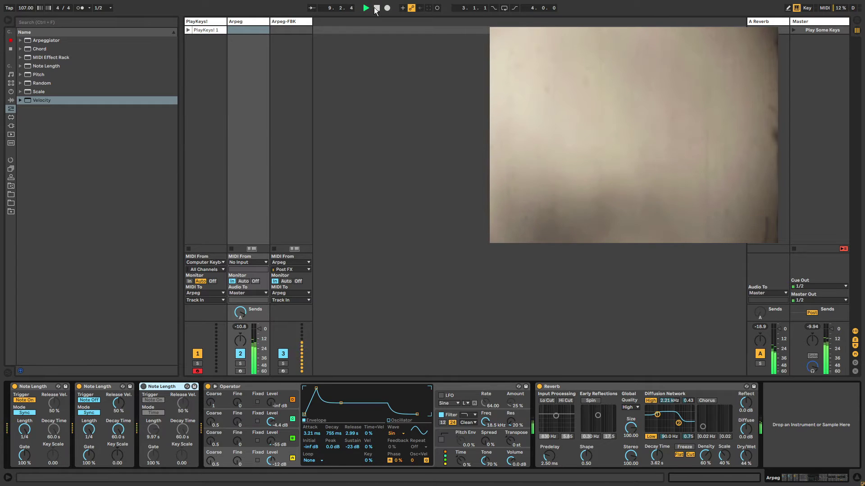
left_click(189, 31)
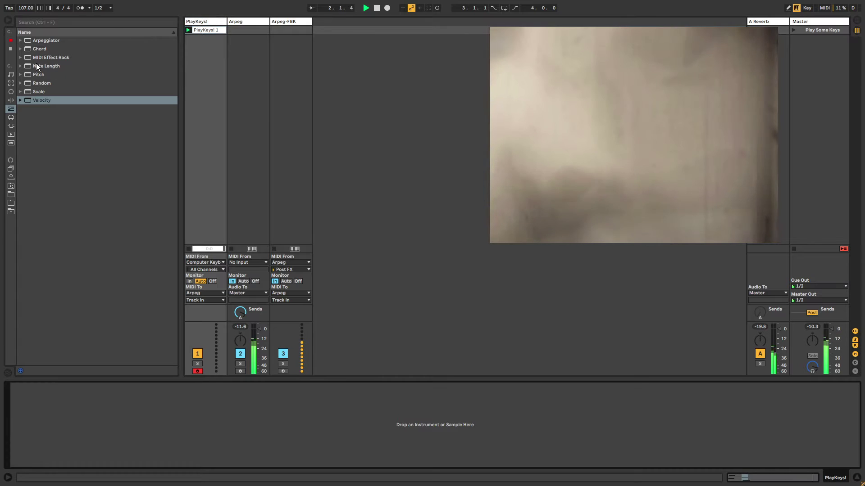
- Add a Note Length device to the PlayKeys! track, set its length to 3.54 s and launch the PlayKeys! clip
left_click(14, 100)
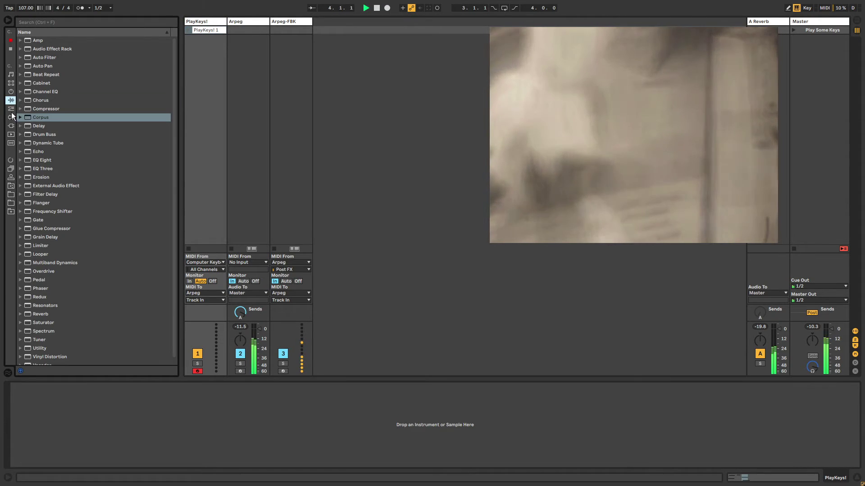
left_click(11, 109)
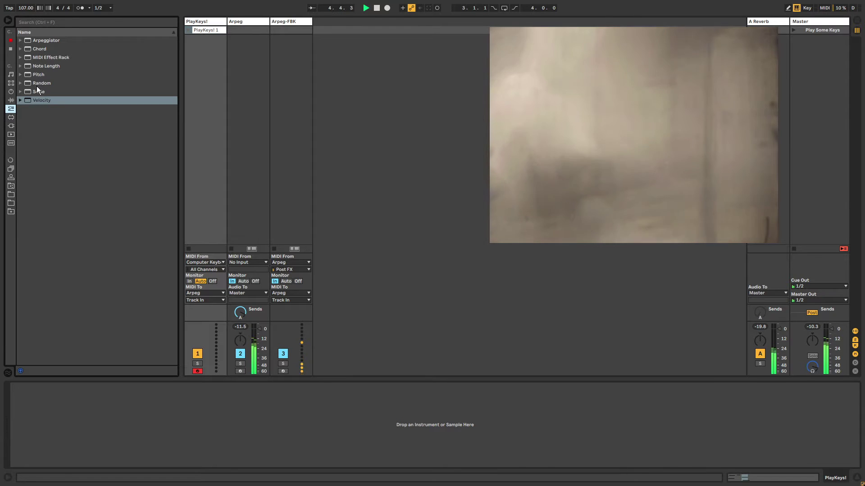
left_click_drag(40, 68, 201, 44)
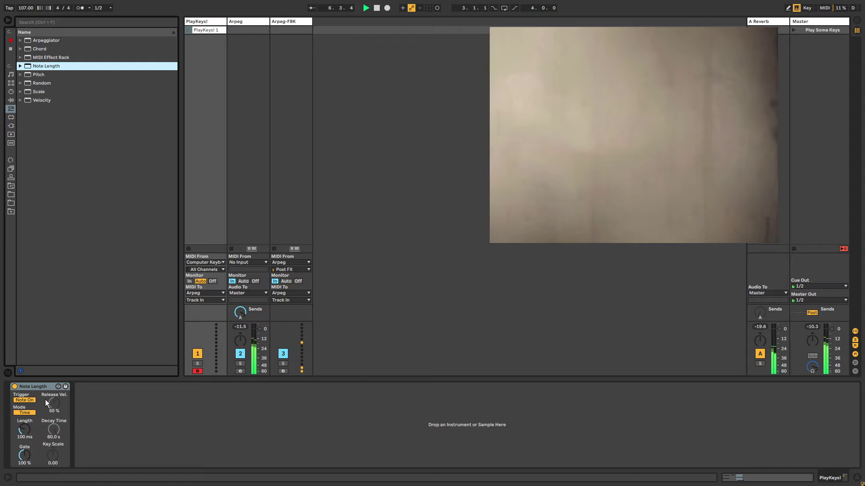
left_click_drag(25, 430, 24, 429)
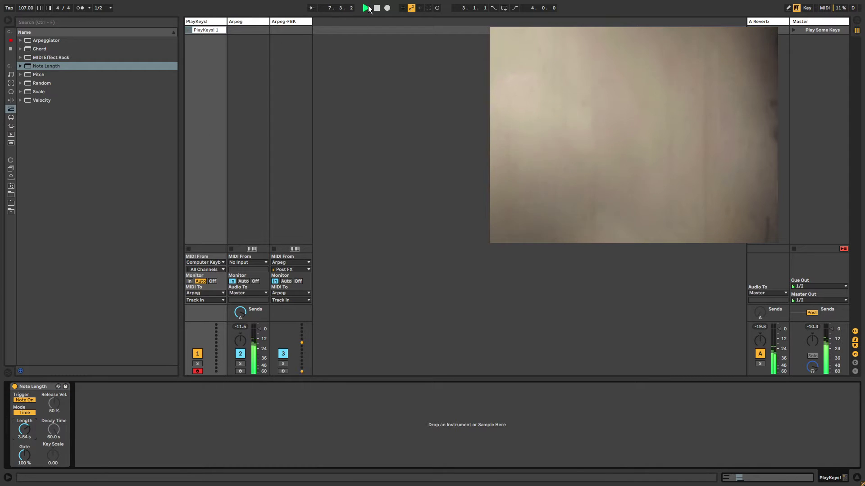
left_click(188, 30)
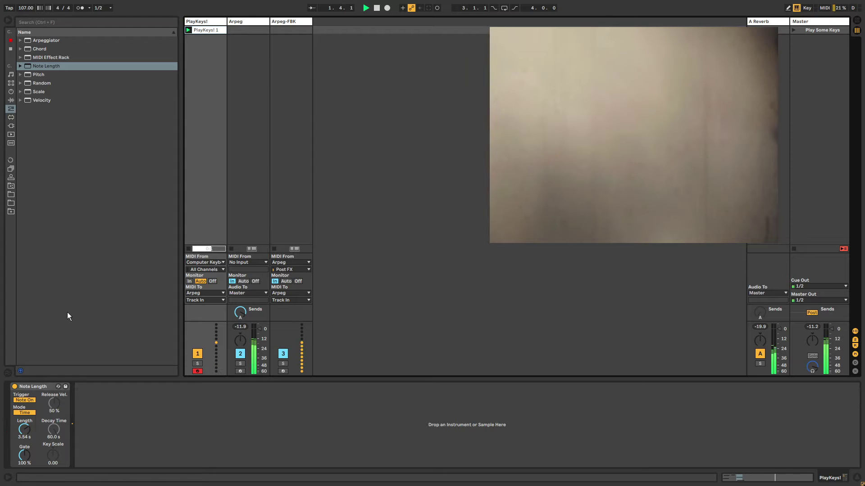
left_click_drag(21, 440, 21, 441)
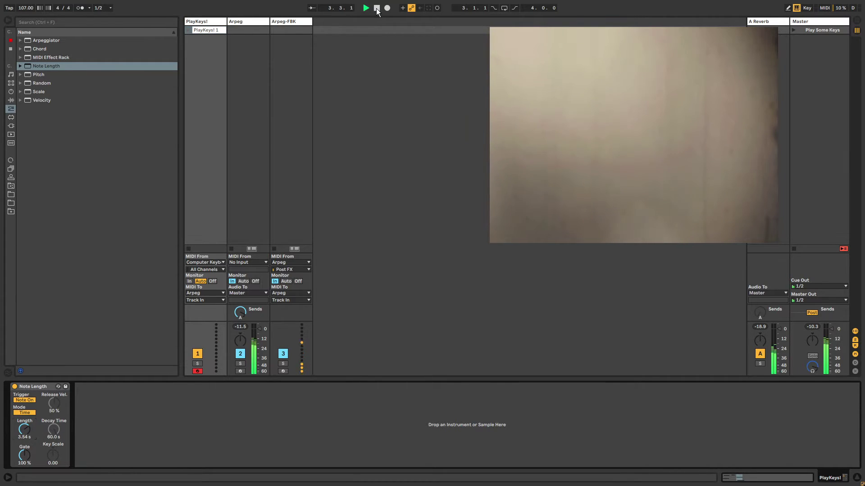
- Lower the song tempo to 49 BPM and launch the PlayKeys! clip
left_click(252, 22)
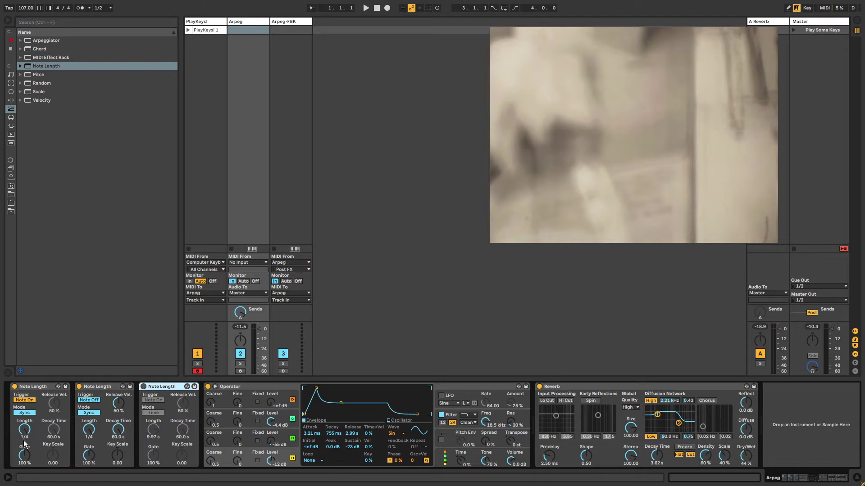
left_click_drag(26, 7, 25, 34)
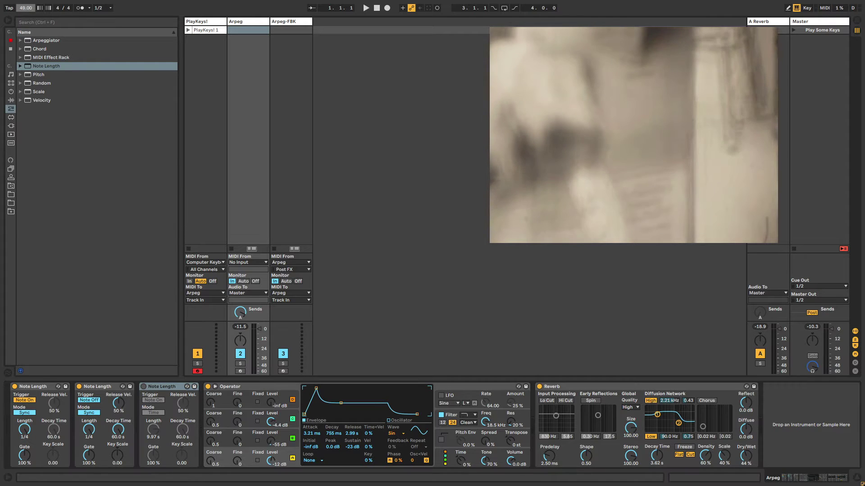
left_click(189, 29)
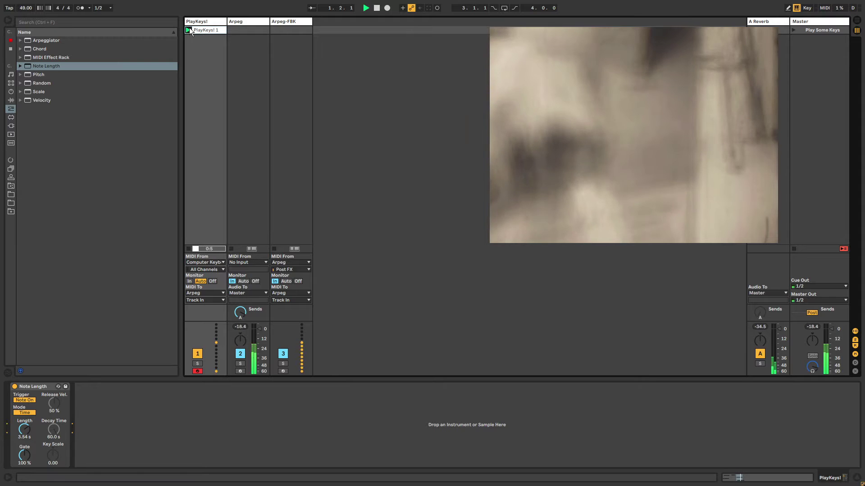
- Lower the Operator's overall volume on the Arpeg track and stop playback
left_click(284, 23)
left_click(257, 20)
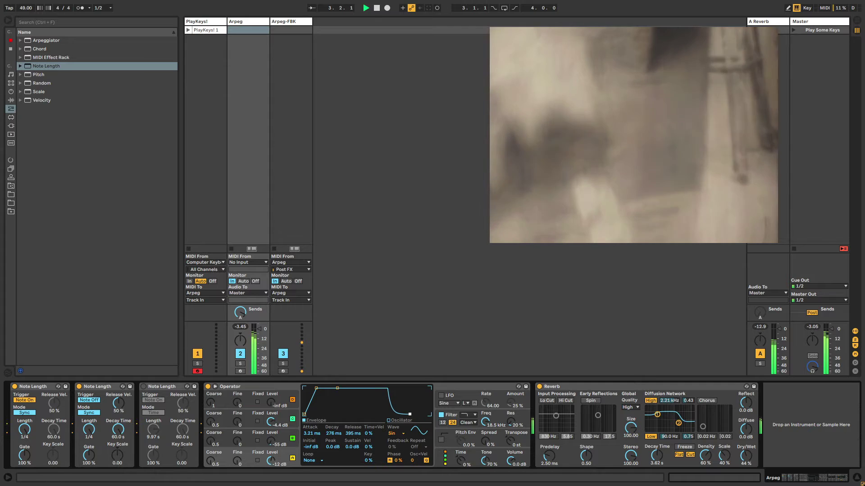
left_click_drag(510, 460, 511, 473)
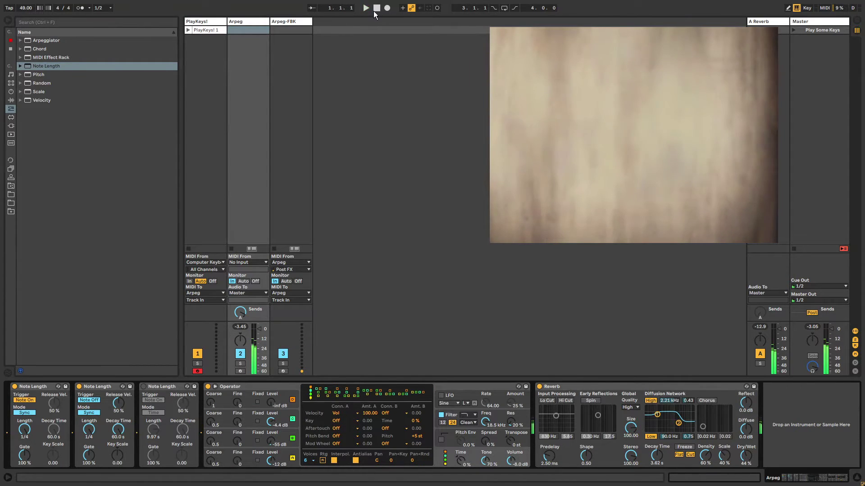
- Shorten the PlayKeys! track's Note Length to 42.6 ms, launching the PlayKeys! clip before and after the change
left_click(189, 29)
left_click(255, 20)
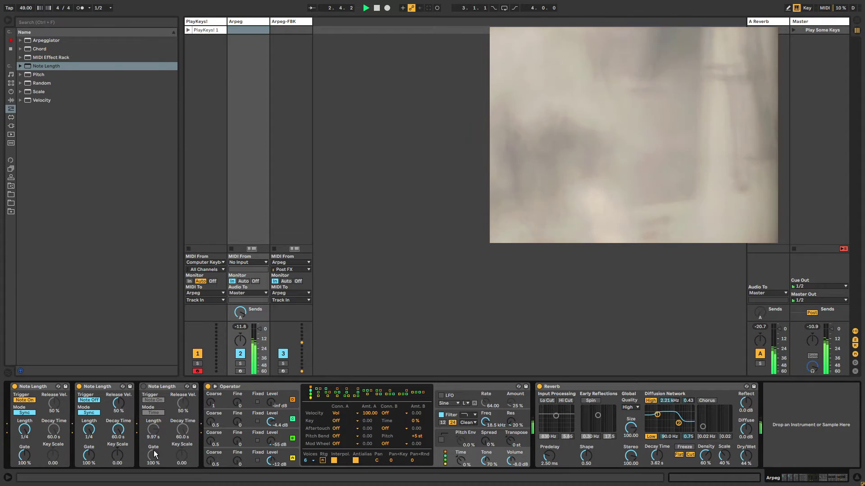
left_click(200, 21)
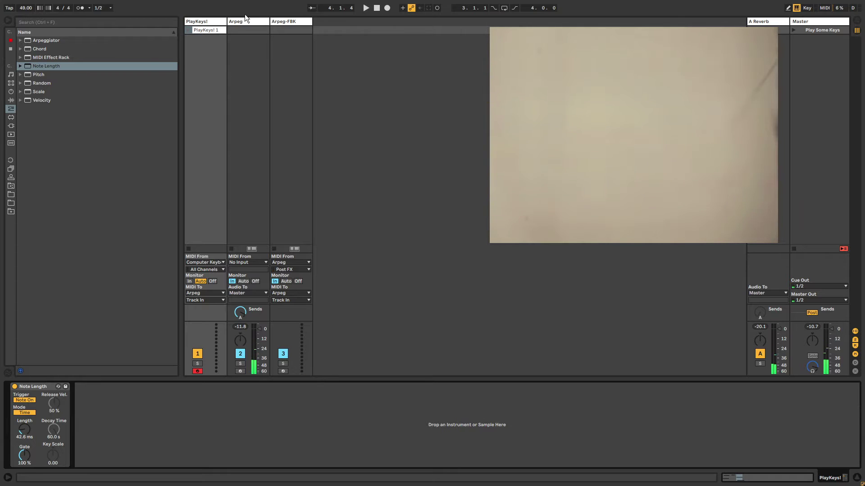
left_click(189, 31)
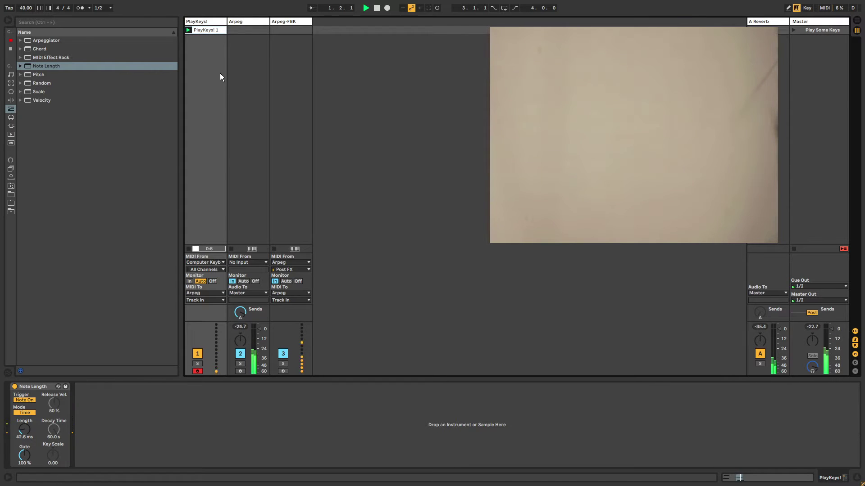
- Examine the first two Note Length devices on the Arpeg track, comparing the Note On and Note Off triggers
left_click(251, 21)
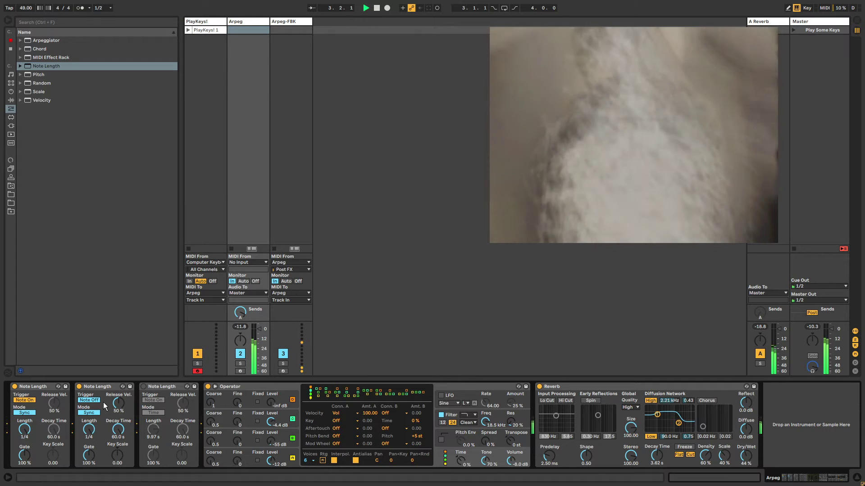
left_click(105, 386)
left_click(58, 388)
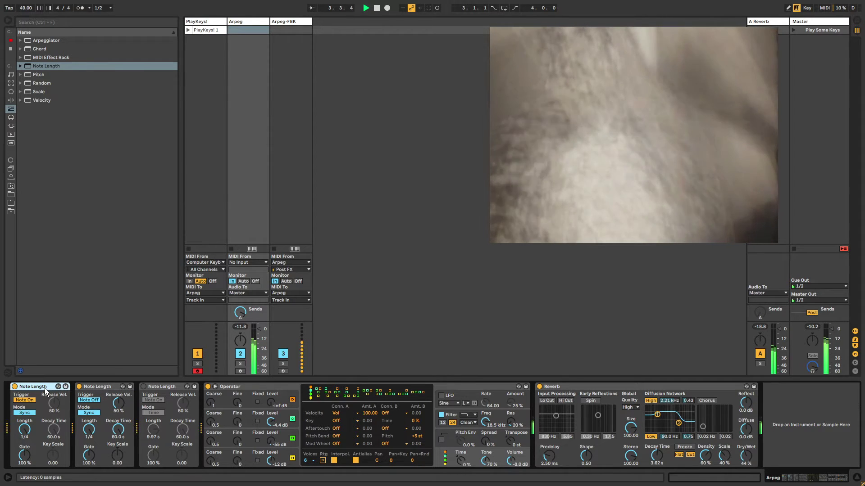
left_click(107, 388)
left_click(40, 390)
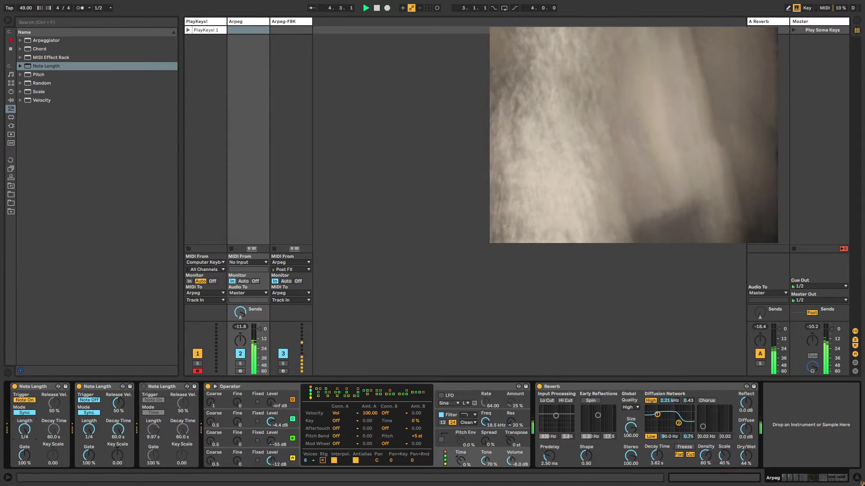
left_click(33, 390)
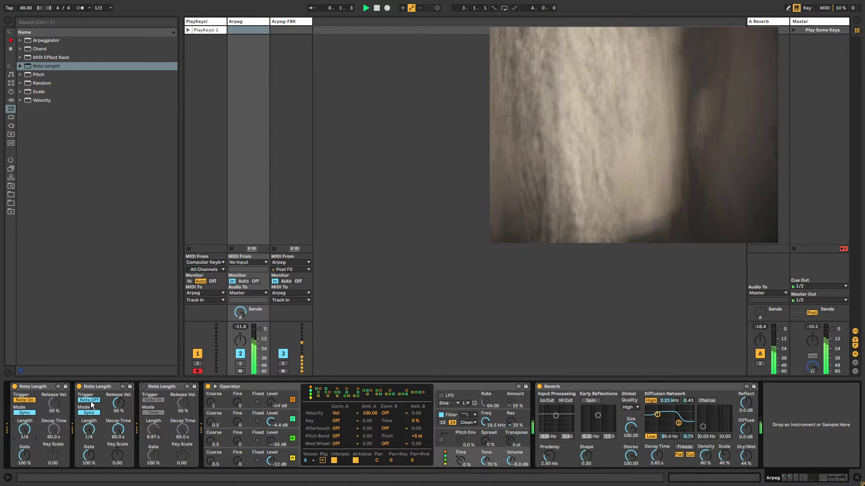
left_click(102, 388)
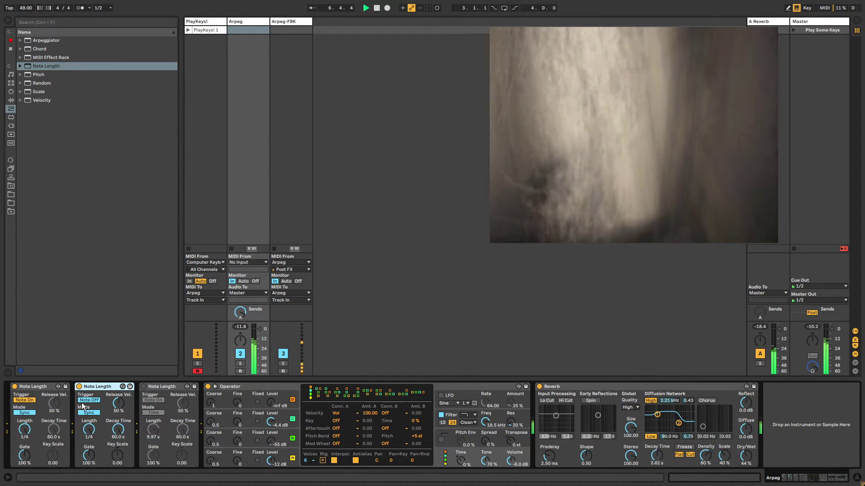
left_click(36, 387)
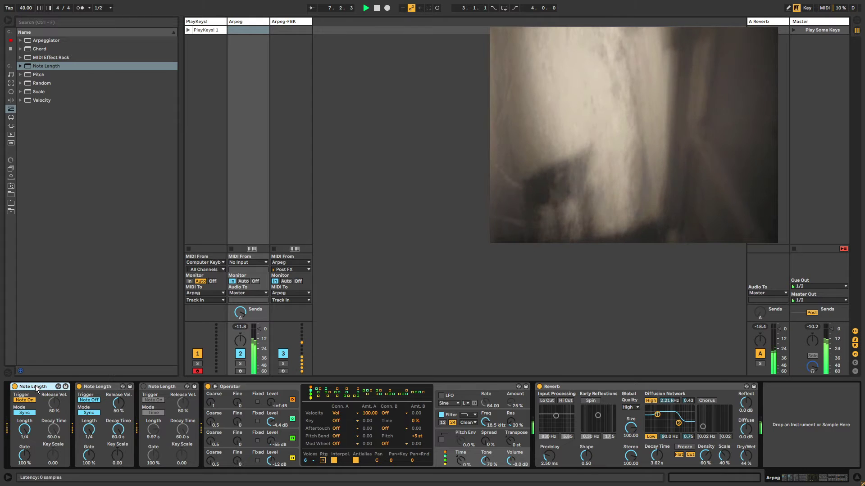
left_click(99, 388)
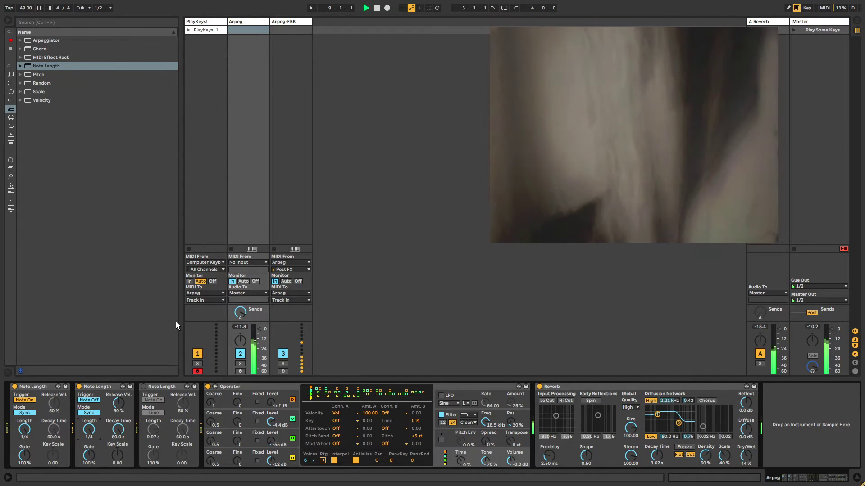
- Enable the Arpeg track's third Note Length device and shorten its length to 94.2 ms, bypassing it briefly to compare
left_click(144, 387)
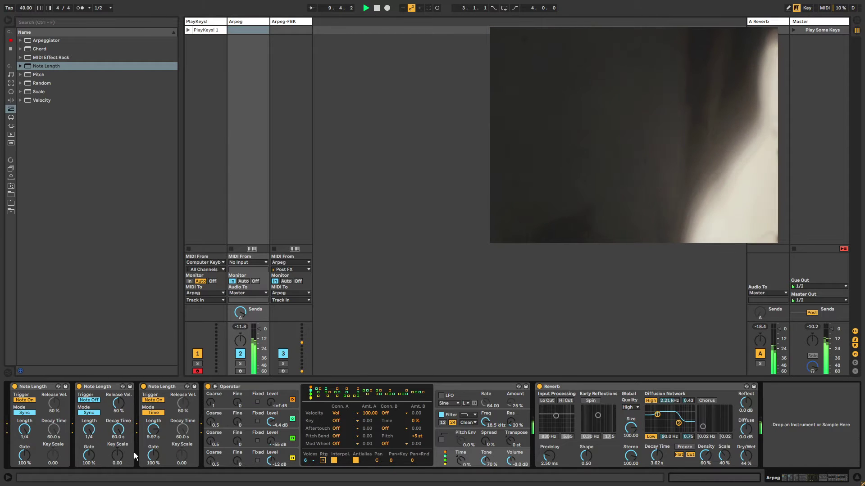
left_click_drag(153, 429, 153, 446)
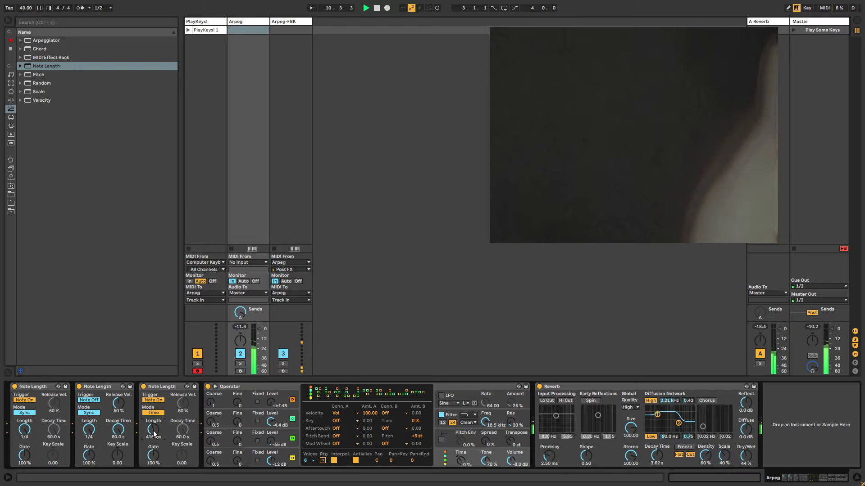
left_click_drag(153, 434, 154, 422)
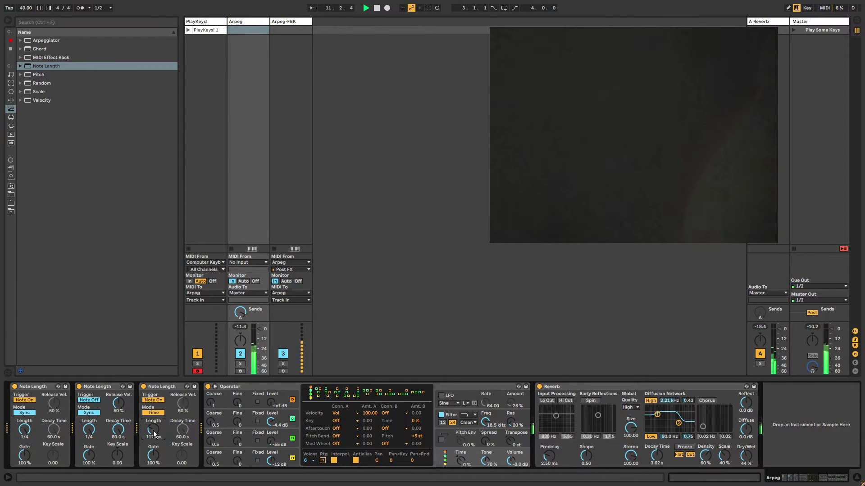
left_click_drag(154, 434, 153, 433)
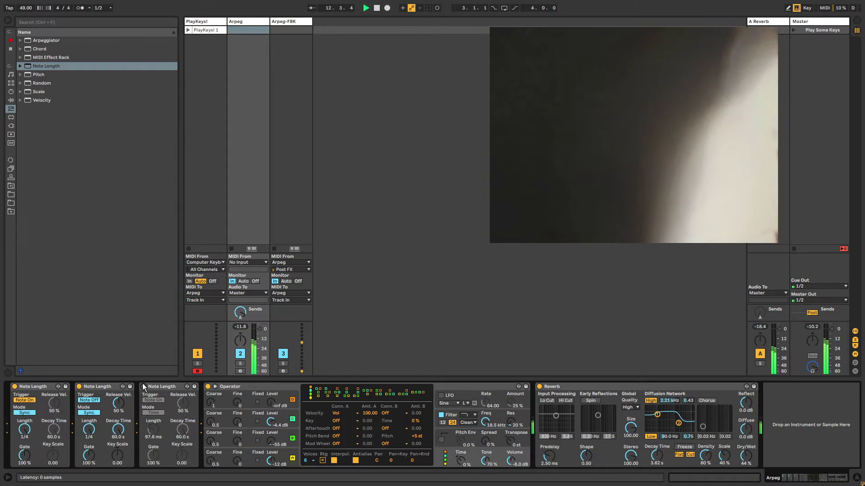
left_click(143, 387)
left_click_drag(154, 431, 157, 440)
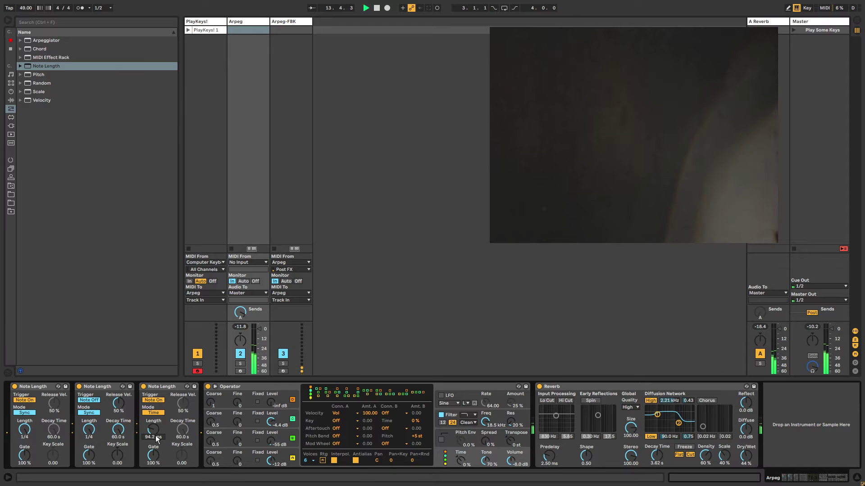
- Check the devices on the other tracks and set the Arpeg track's third Note Length to 195 ms
left_click(626, 385)
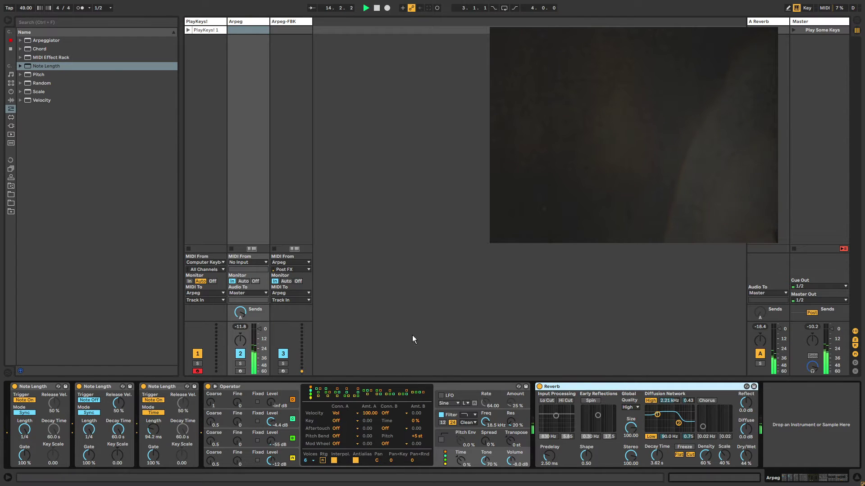
left_click(213, 23)
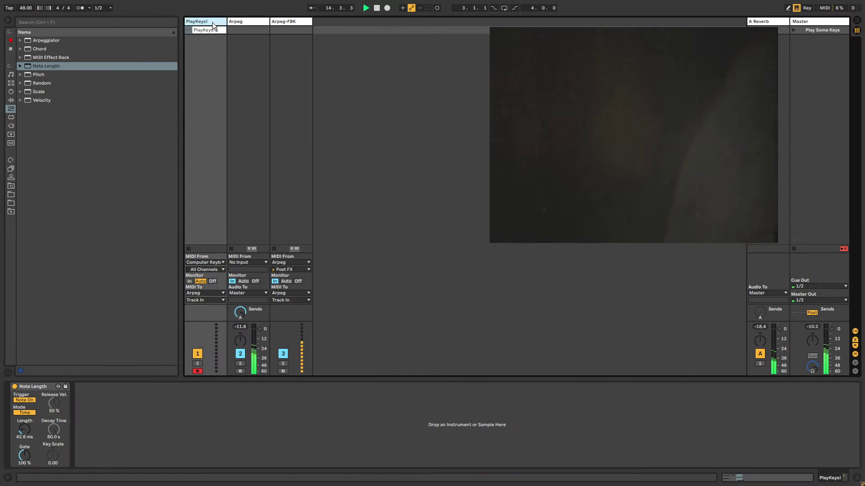
left_click(289, 20)
left_click(256, 20)
left_click(285, 20)
left_click(246, 21)
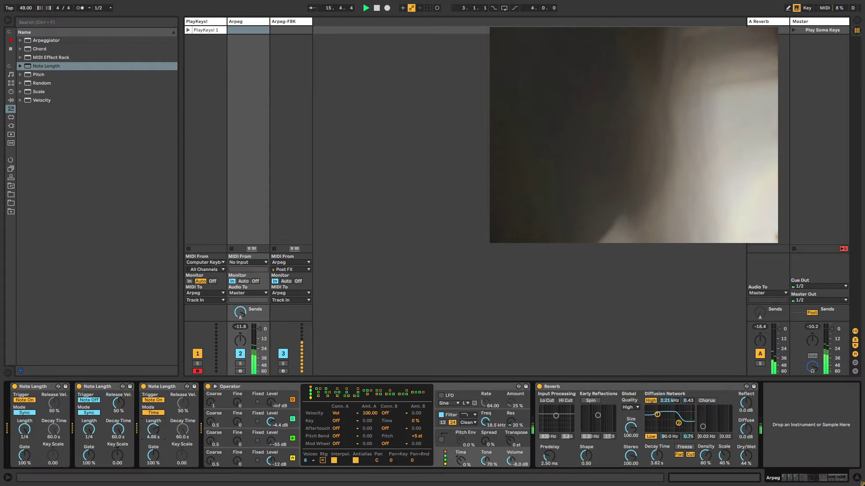
mouse_move(153, 430)
left_mouse_down()
mouse_move(154, 415)
mouse_move(153, 435)
left_mouse_up()
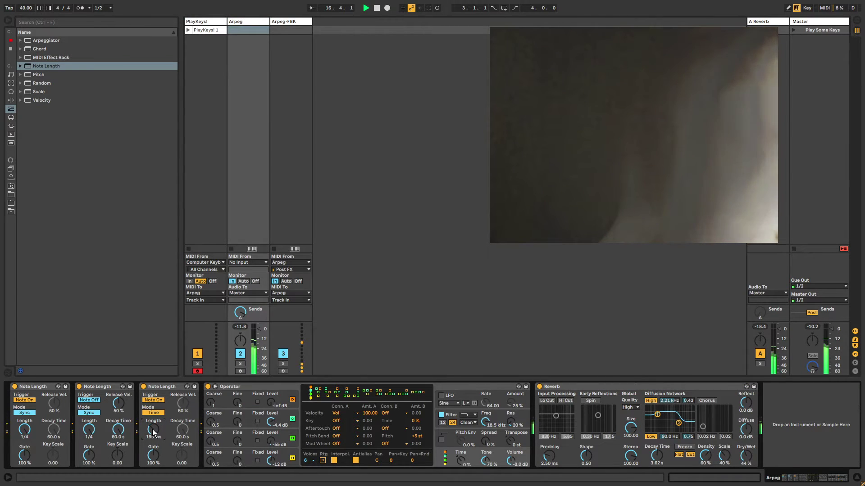
- Review the device chains of the Arpeg-FBK, PlayKeys! and Arpeg tracks, ending on the Arpeg track's Operator
left_click(287, 24)
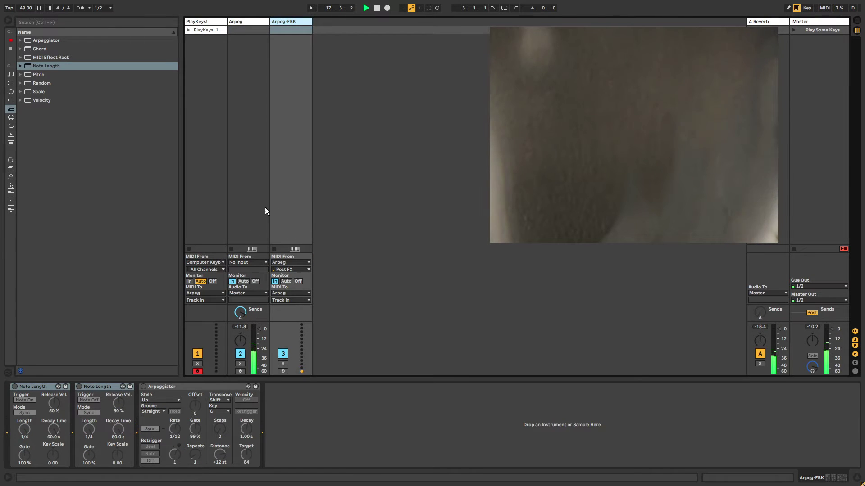
left_click(260, 26)
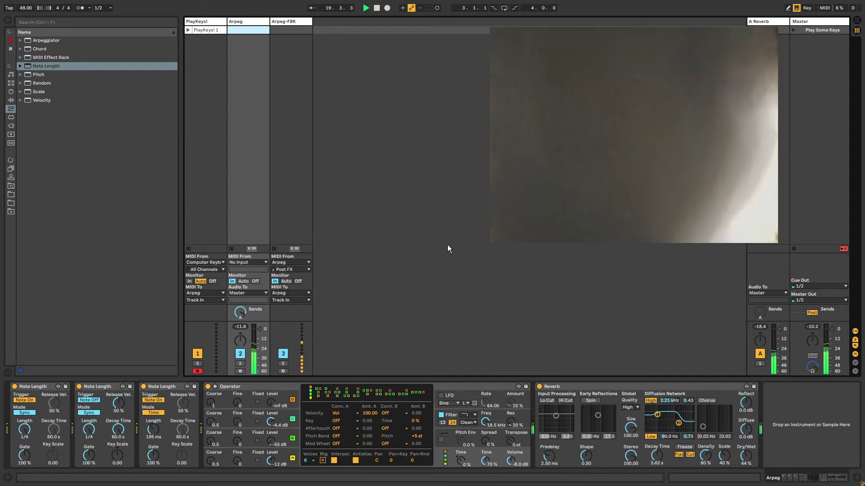
left_click(211, 30)
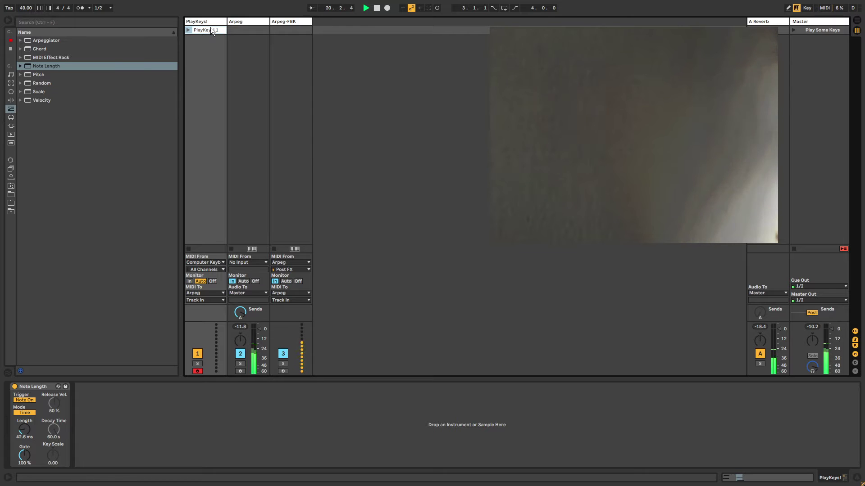
left_click(252, 29)
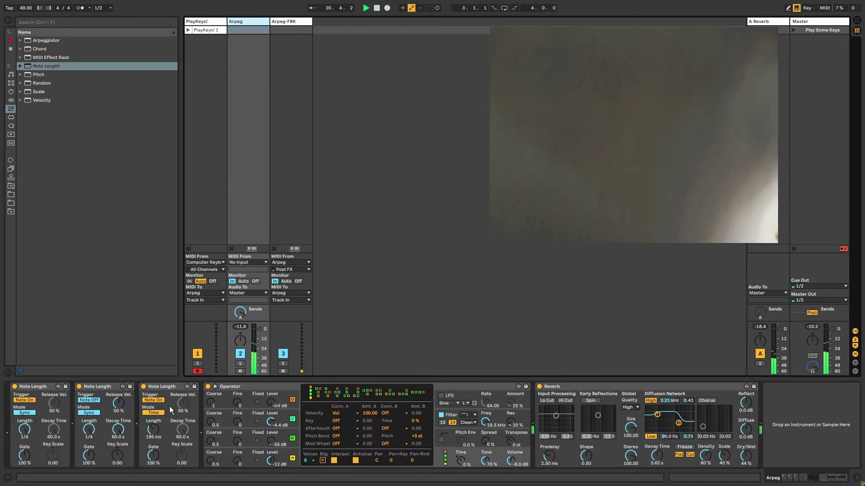
left_click(273, 384)
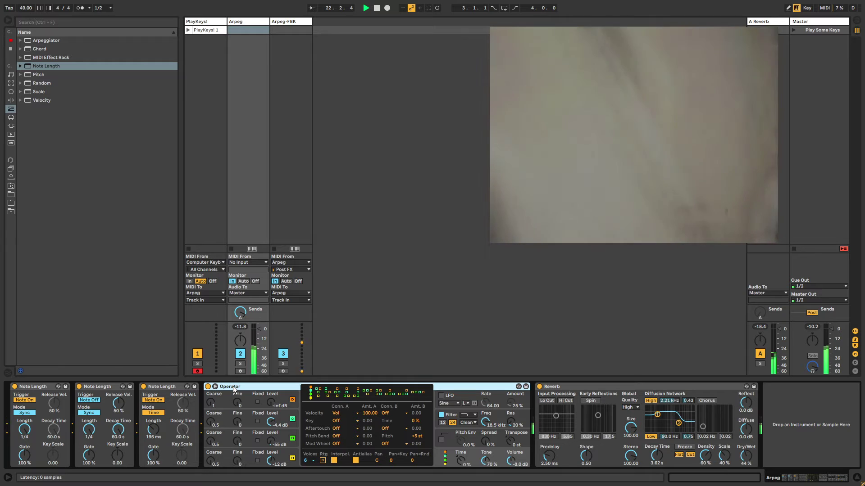
- Look through the effect and instrument categories and the project's RACKS > INSTRUMENTS folder for a rack
left_click(11, 101)
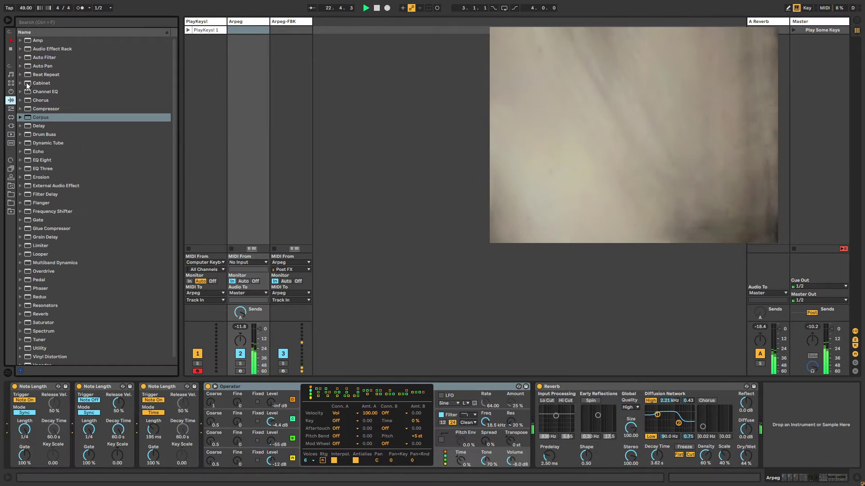
left_click(11, 91)
left_click(11, 108)
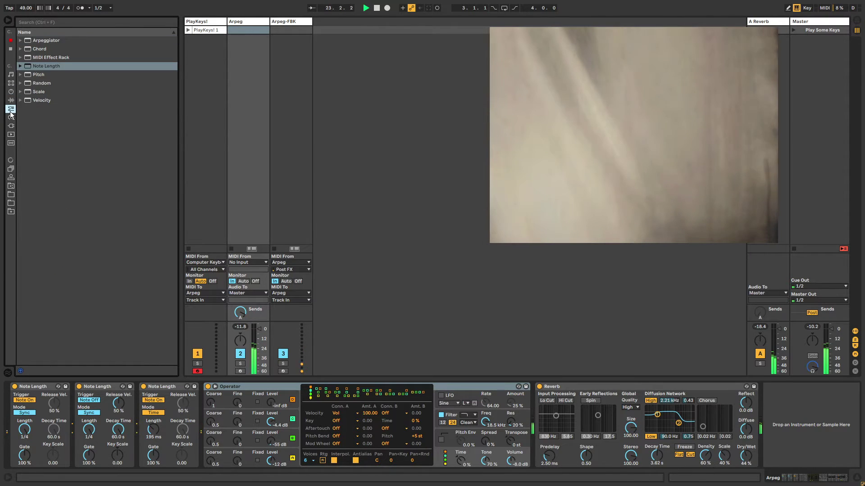
left_click(20, 66)
left_click(21, 66)
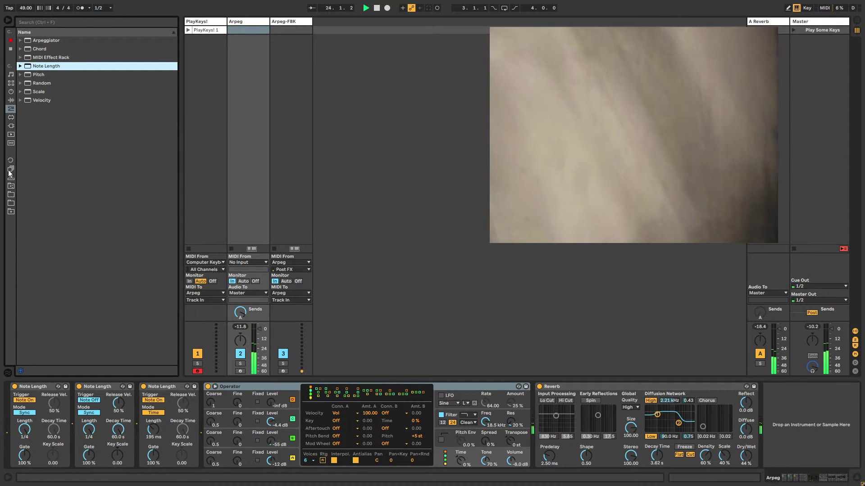
left_click(10, 186)
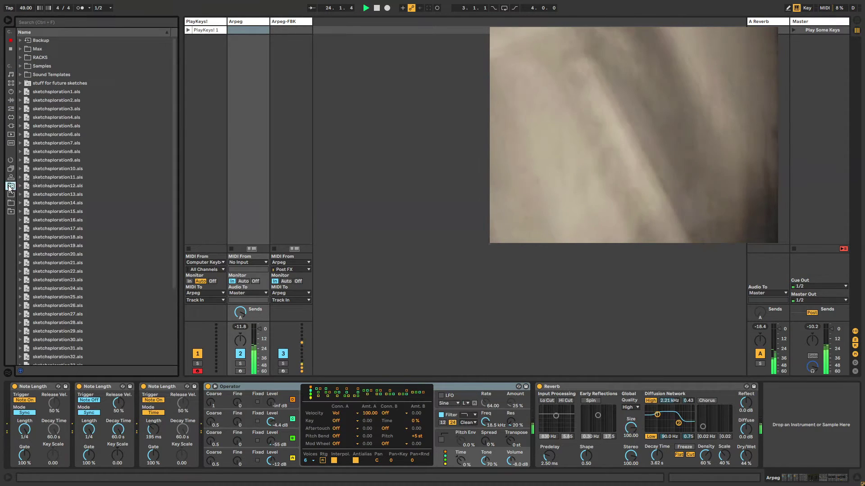
left_click(20, 57)
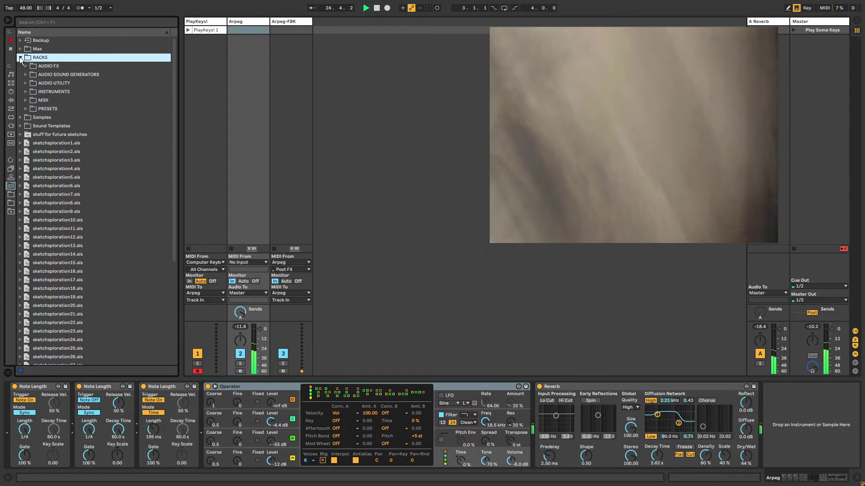
left_click(26, 92)
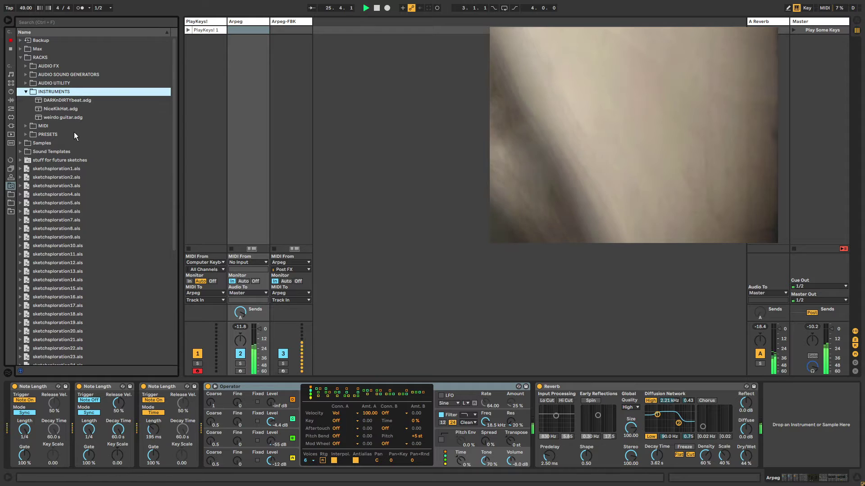
- Open the RACKS > INSTRUMENTS folder inside "stuff for future sketches" and widen the browser to show full file names
left_click(23, 160)
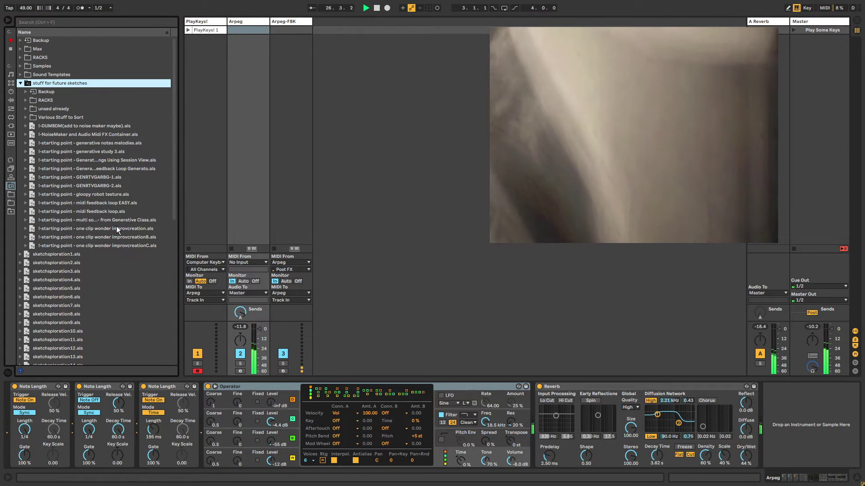
left_click_drag(180, 143, 240, 142)
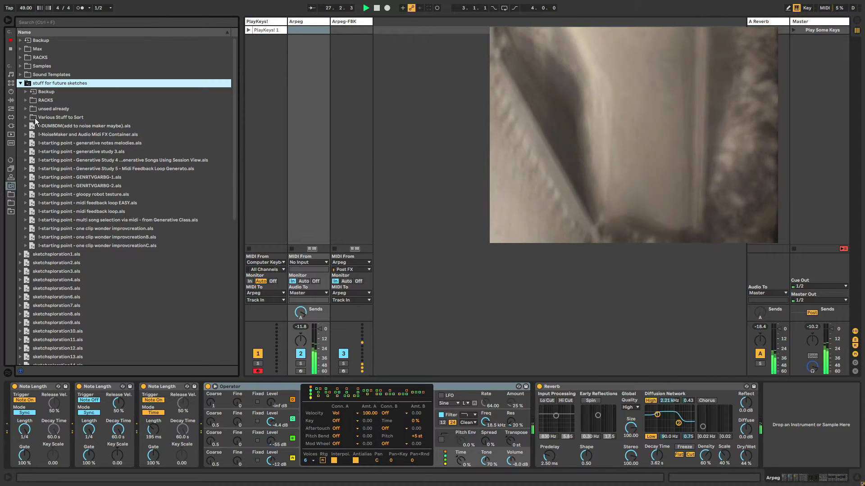
left_click(26, 100)
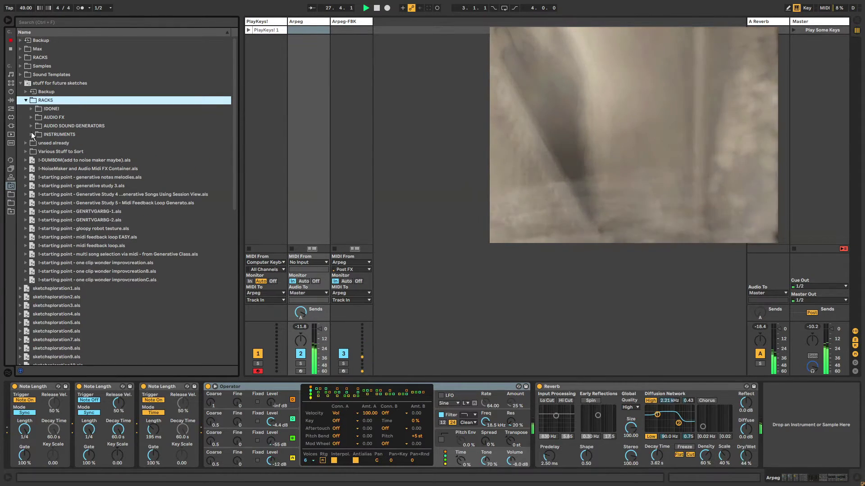
left_click(31, 133)
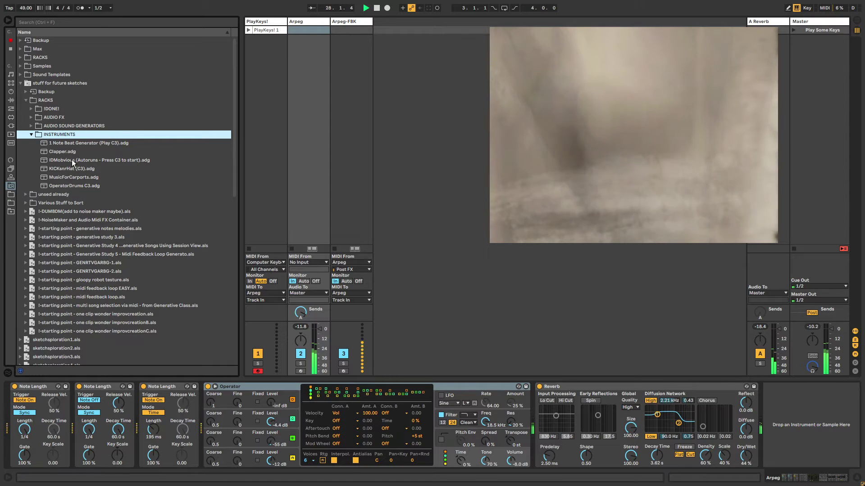
- Move "IDMobvious (Autoruns - Press C3 to start).adg" into the main project's RACKS > INSTRUMENTS folder
left_click(73, 160)
left_click_drag(74, 161, 44, 91)
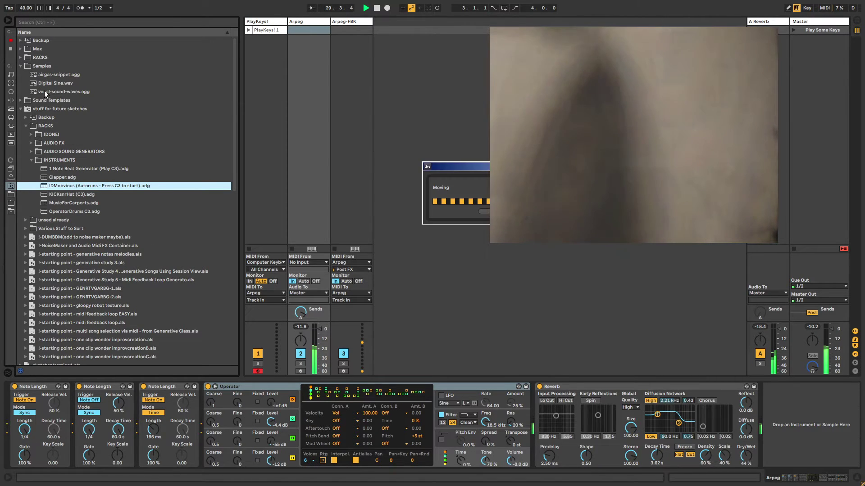
left_click(68, 91)
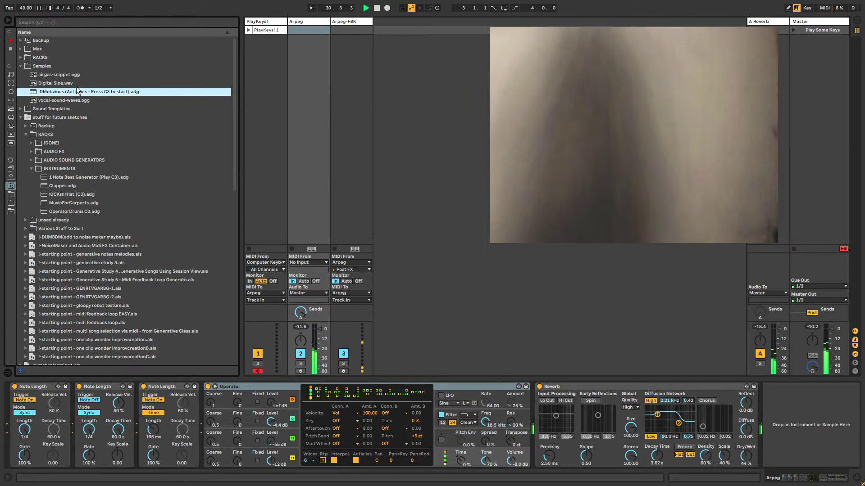
mouse_move(63, 93)
left_mouse_down()
mouse_move(27, 57)
mouse_move(64, 87)
mouse_move(60, 115)
mouse_move(55, 91)
left_mouse_up()
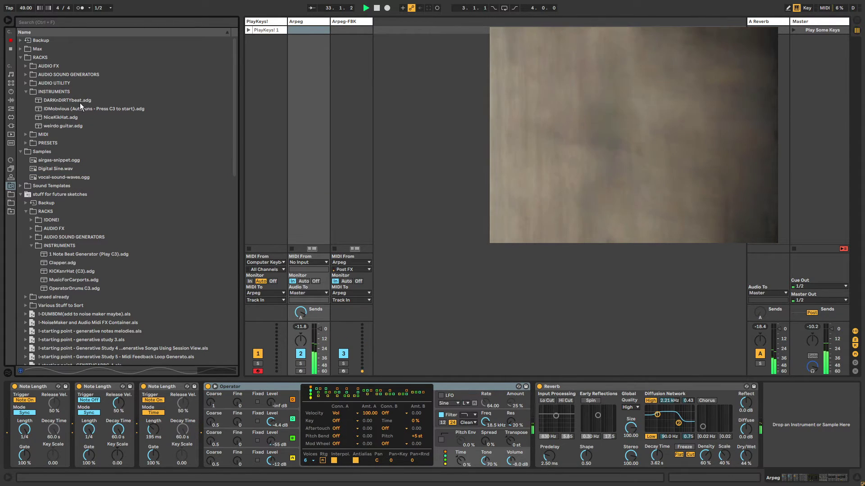
- Load "IDMobvious (Autoruns - Press C3 to start).adg" onto a new MIDI track and show the rack's chain list
left_click(78, 111)
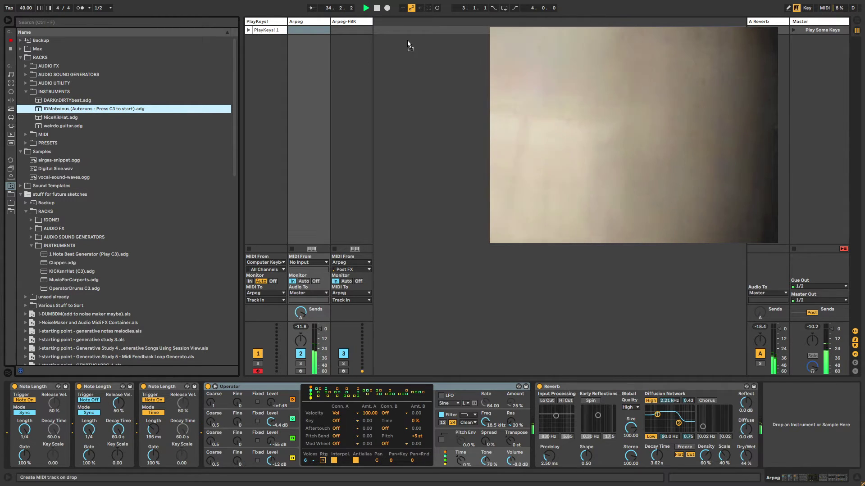
left_click_drag(408, 44, 387, 43)
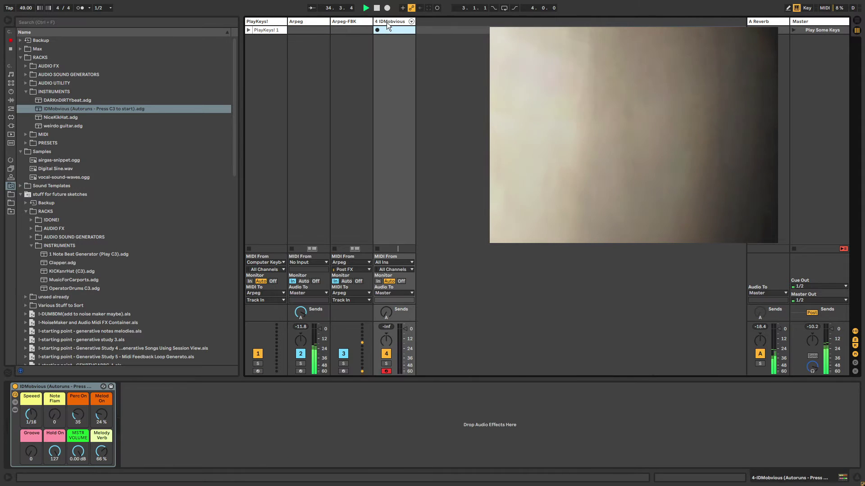
left_click(15, 402)
left_click(15, 410)
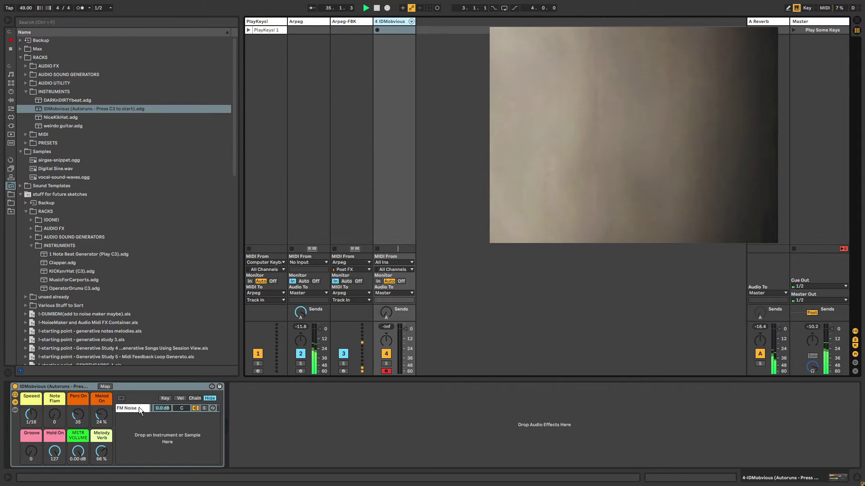
- Show the chain list and key zones of the FM Noise Maker rack inside IDMobvious
left_click(616, 388)
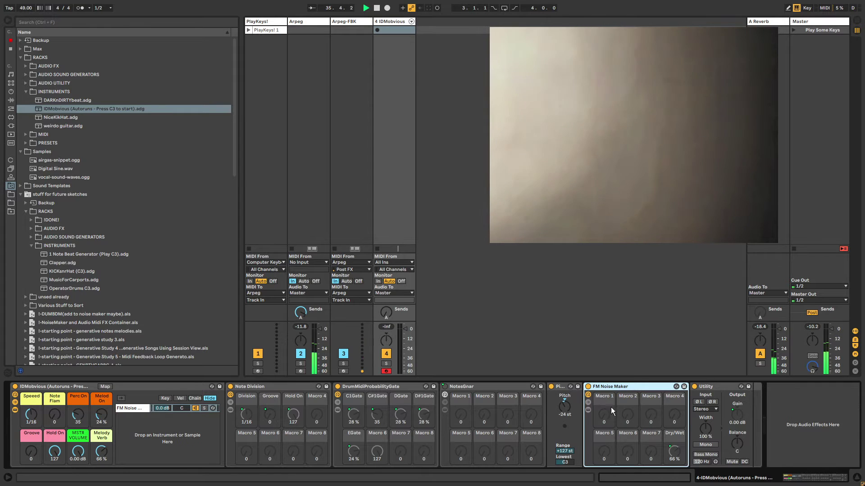
left_click(588, 402)
left_click(809, 481)
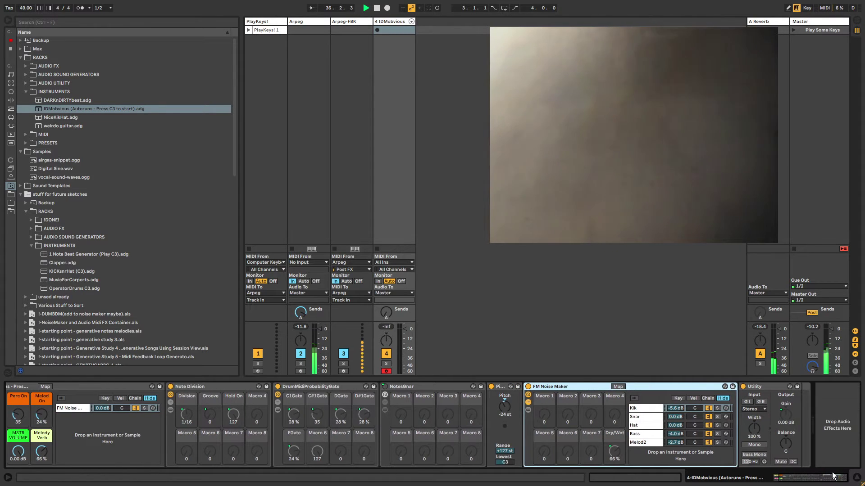
left_click(678, 398)
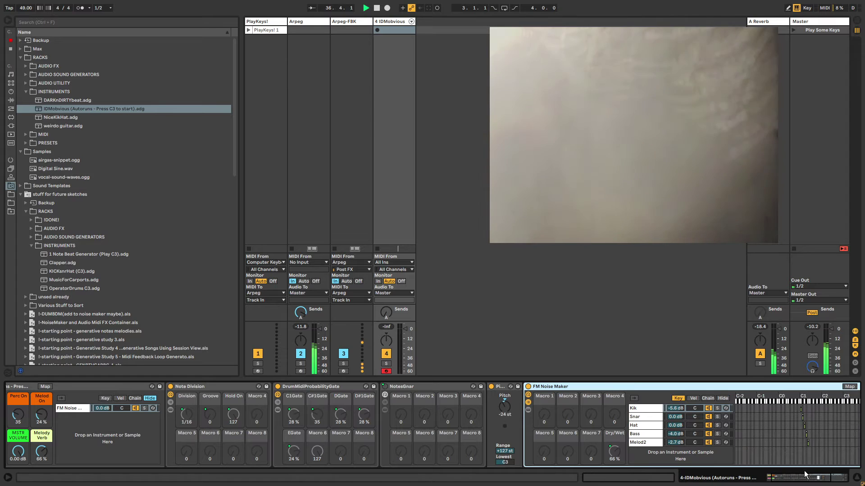
left_click(806, 474)
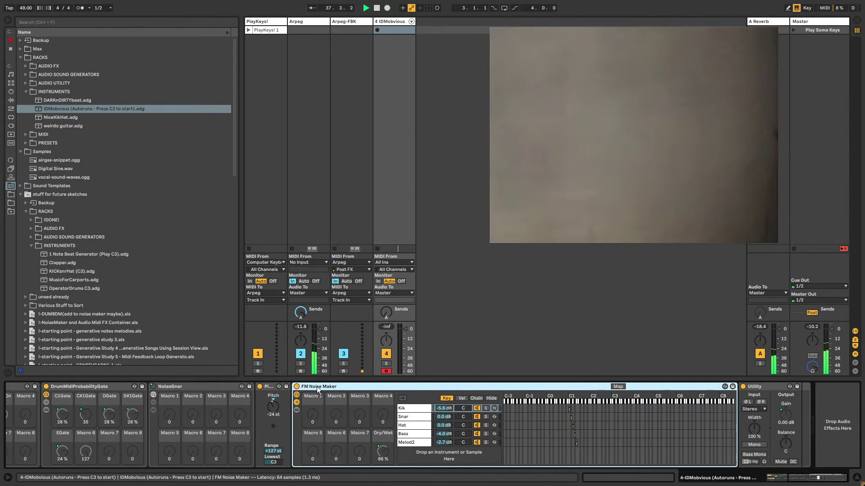
- Group the Arpeg track's Operator into an Instrument Rack
left_click(312, 22)
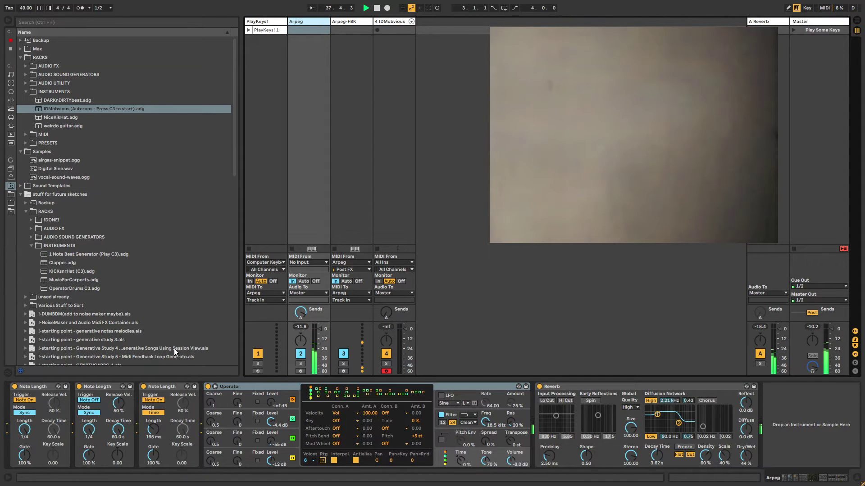
right_click(244, 387)
left_click(269, 435)
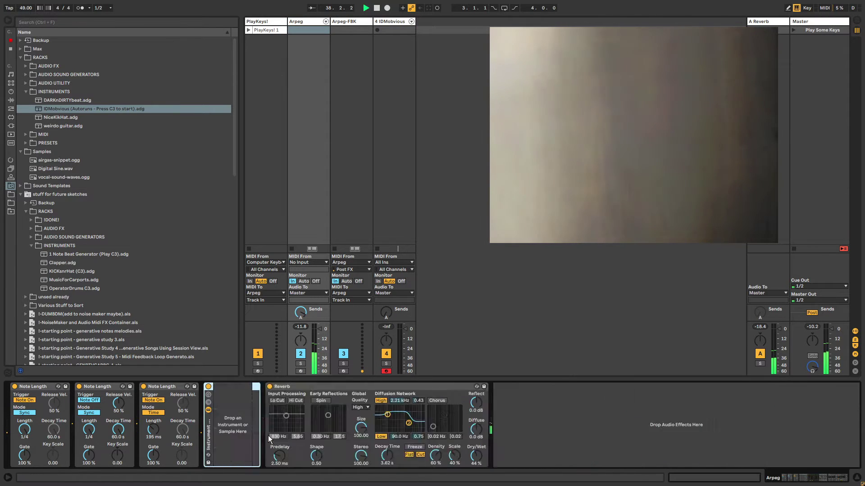
key("ctrl+z")
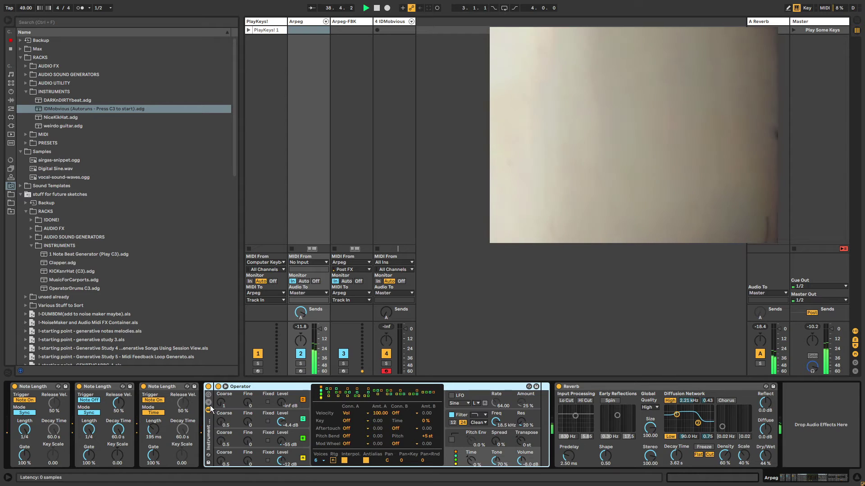
key("ctrl+g")
- Copy the FM Noise Maker rack from the IDMobvious track into Arpeg's Instrument Rack as a second chain beside Operator
left_click(390, 22)
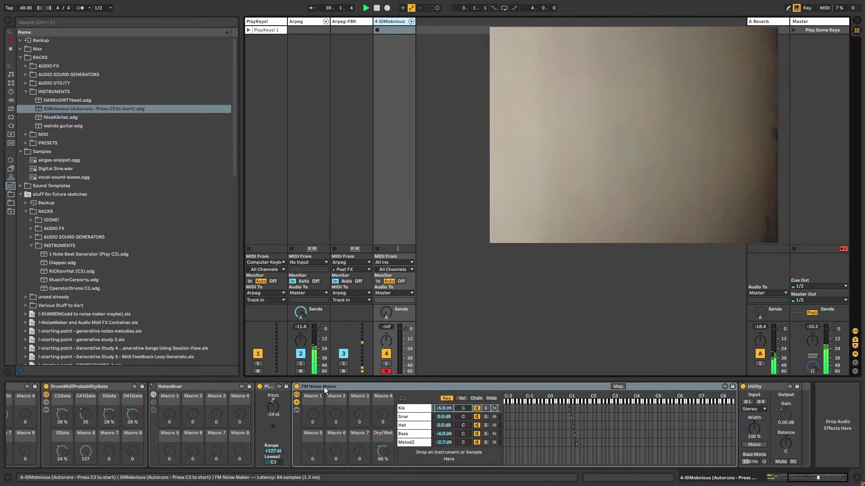
left_click(343, 24)
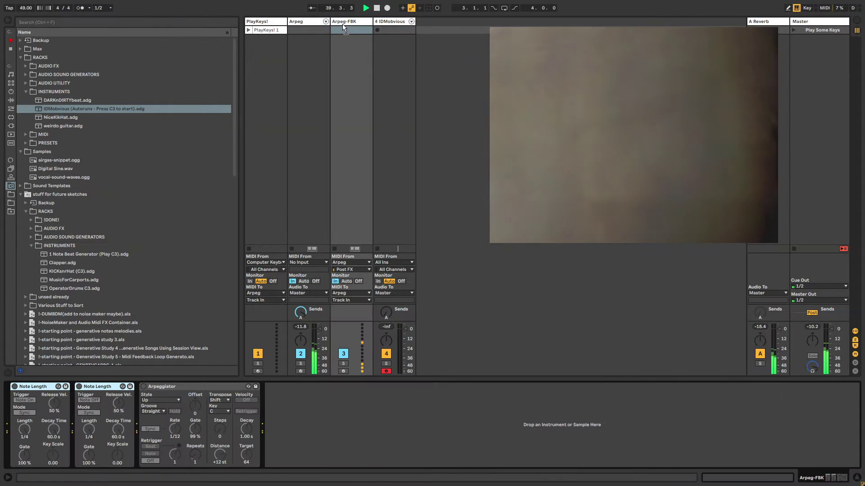
left_click(299, 41)
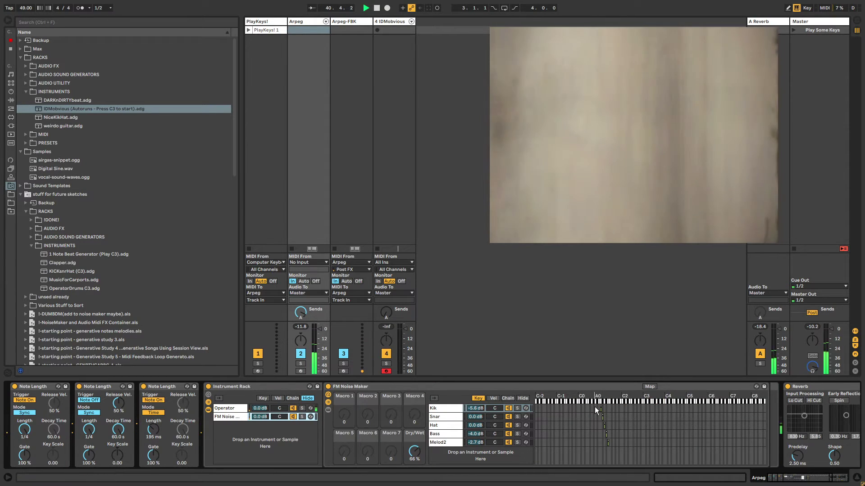
- Add a Pitch MIDI effect before FM Noise Maker in its chain and set the pitch to -24 st
left_click(11, 100)
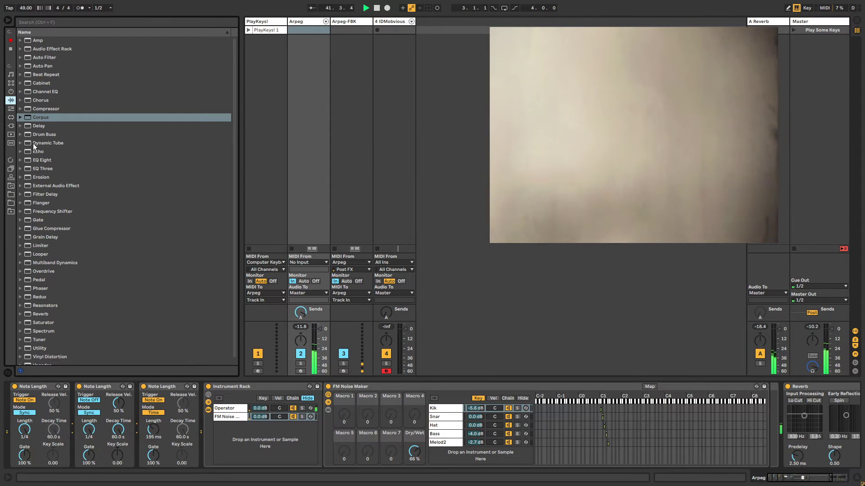
left_click(10, 110)
left_click_drag(36, 78, 336, 416)
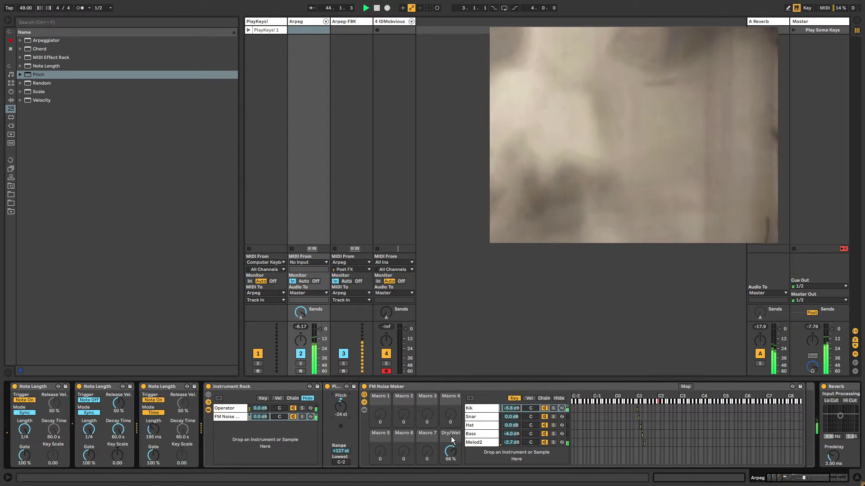
- Deactivate the Operator chain in Arpeg's Instrument Rack and select the Melod2 chain of FM Noise Maker
left_click(490, 443)
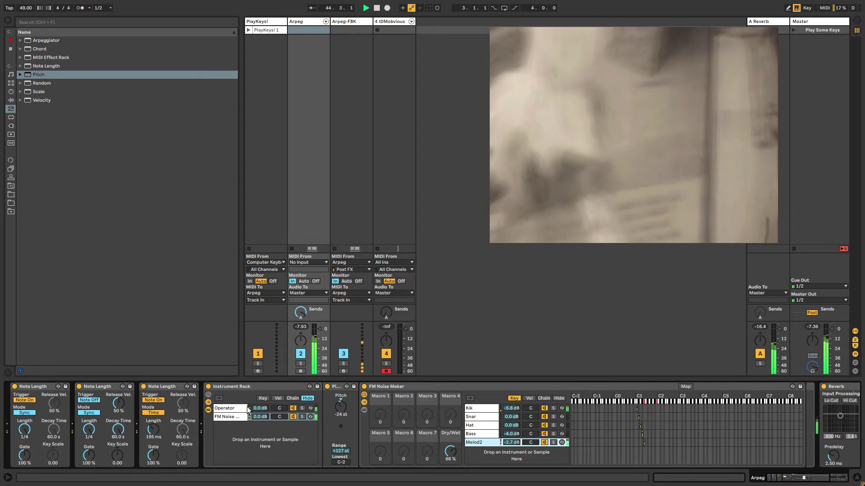
left_click(292, 409)
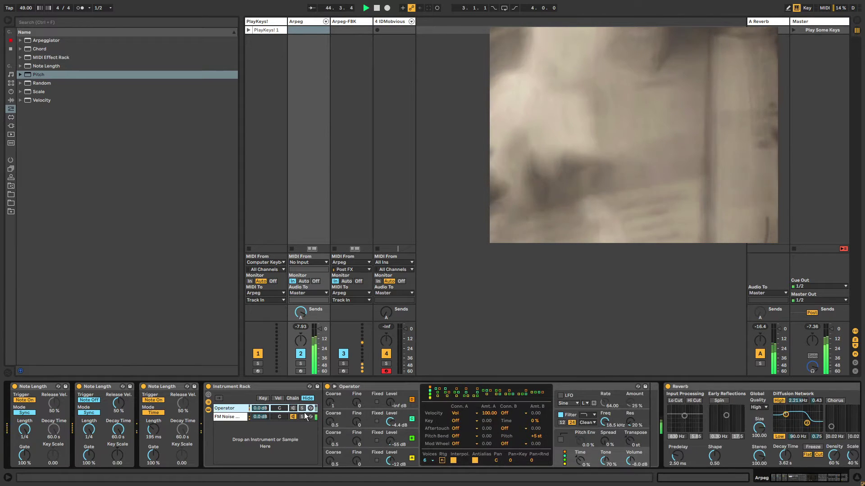
left_click(237, 418)
left_click(495, 444)
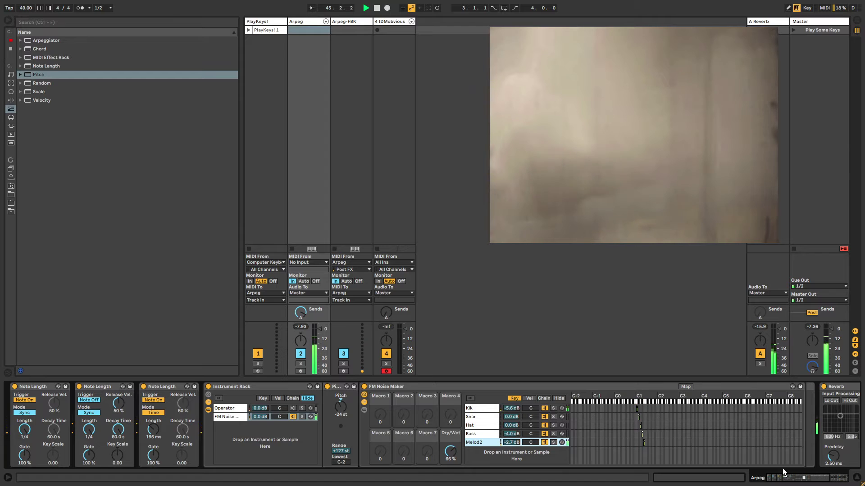
- Set the length of the PlayKeys! track's Note Length device to 416 ms
left_click_drag(783, 471, 783, 476)
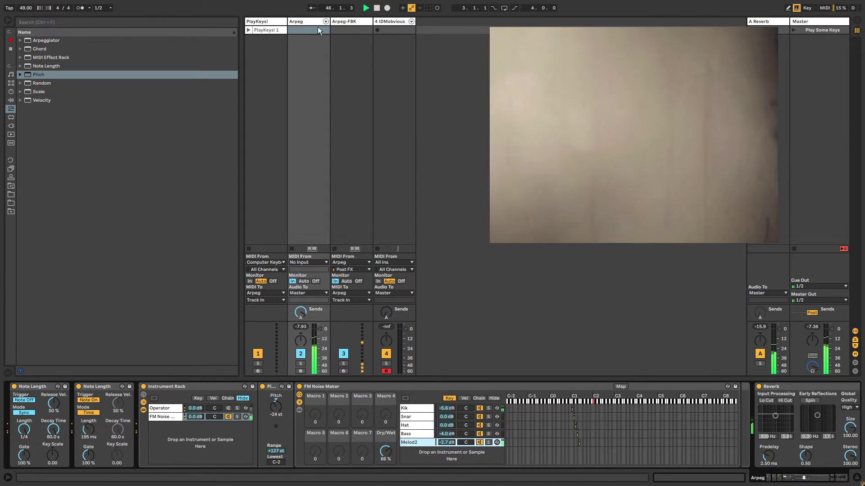
left_click(276, 31)
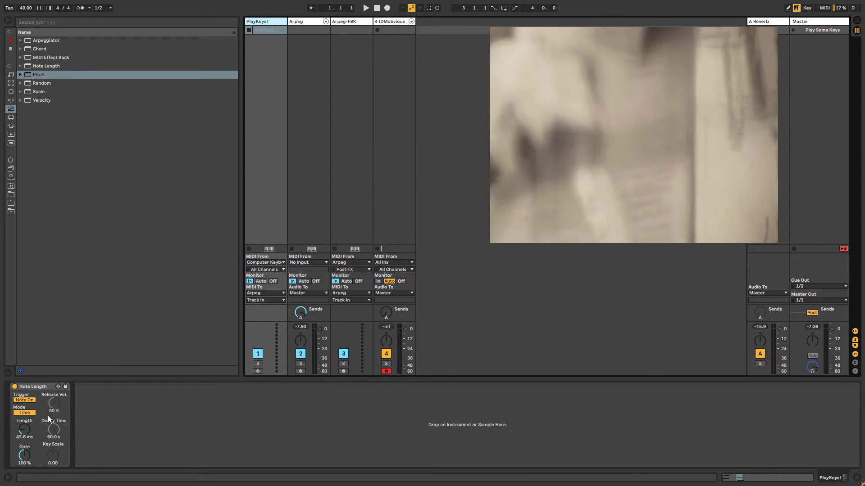
left_click_drag(24, 429, 25, 410)
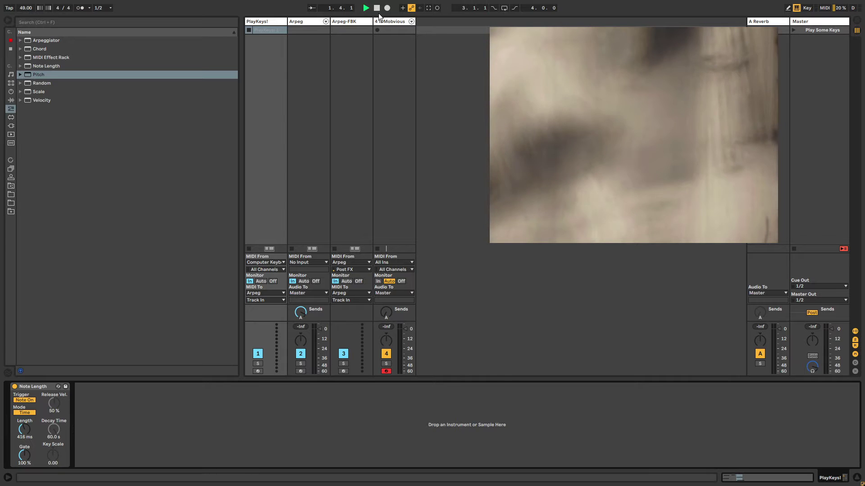
- Review the device chains of PlayKeys!, Arpeg and Arpeg-FBK, collapsing and reopening Arpeg's Instrument Rack and trying Arpeg-FBK's first Note Length switched on
left_click(270, 22)
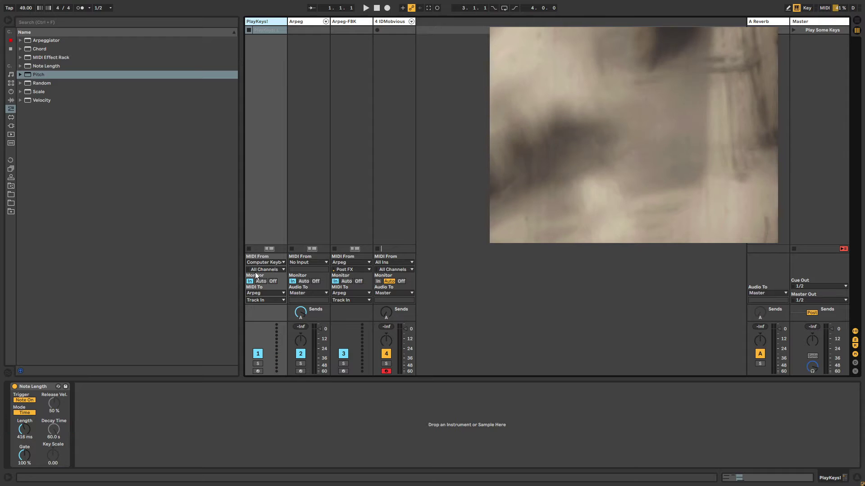
left_click(311, 25)
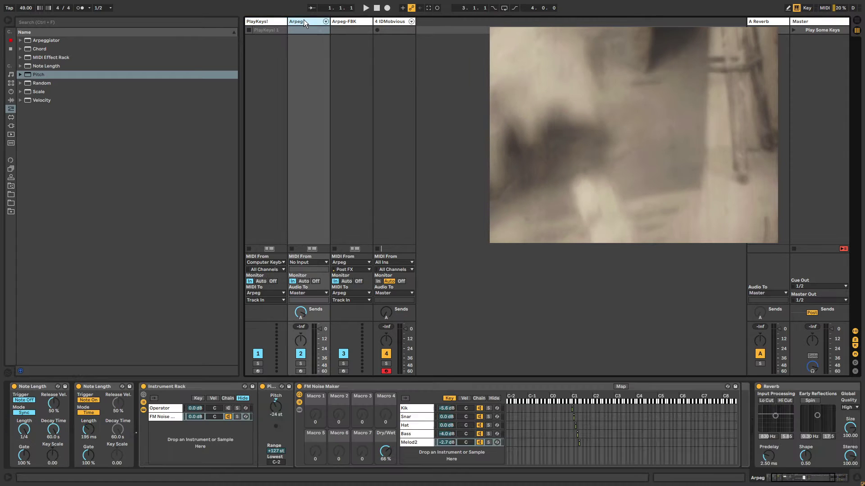
double_click(147, 415)
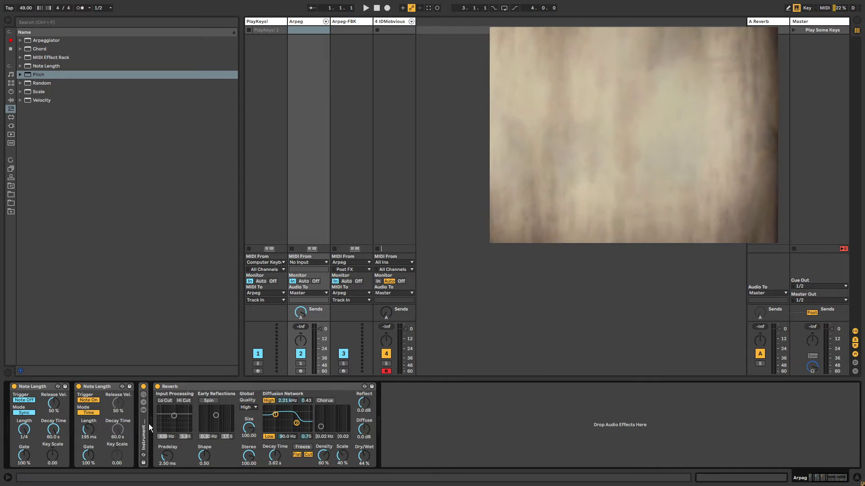
left_click(346, 21)
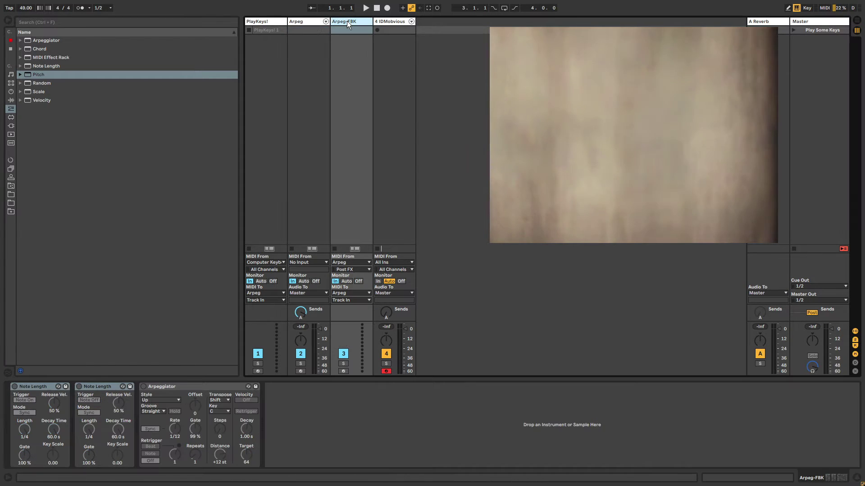
left_click(14, 386)
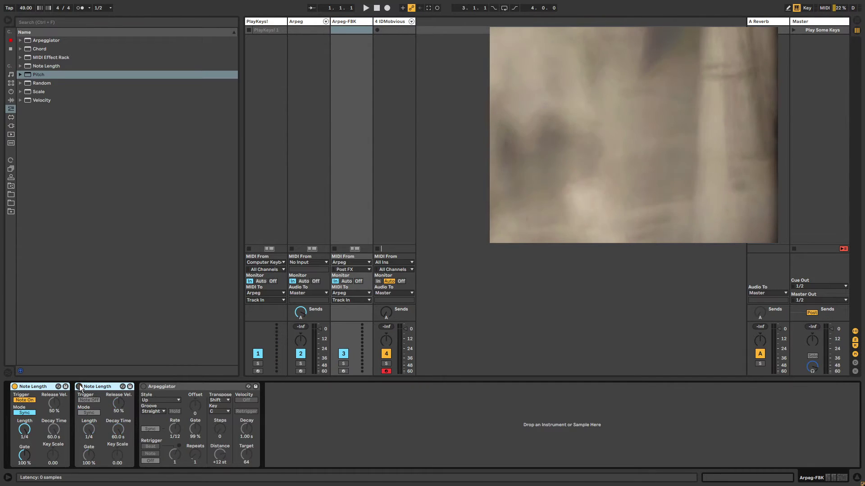
left_click(302, 20)
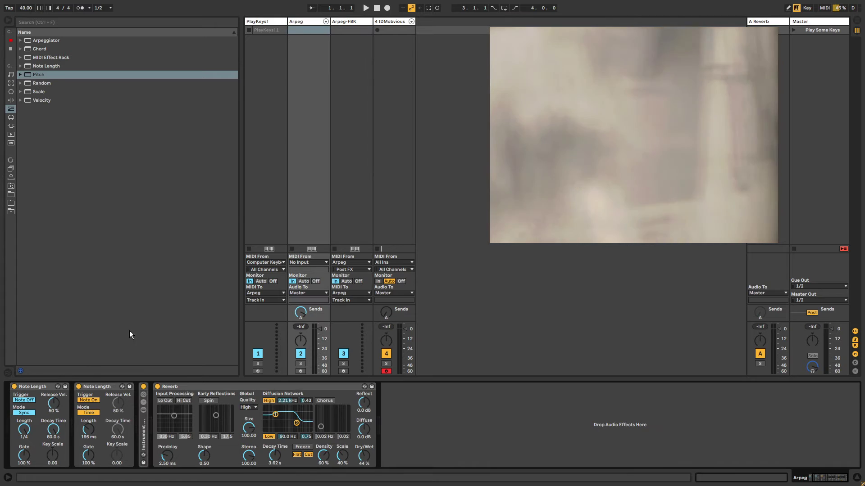
left_click(144, 427)
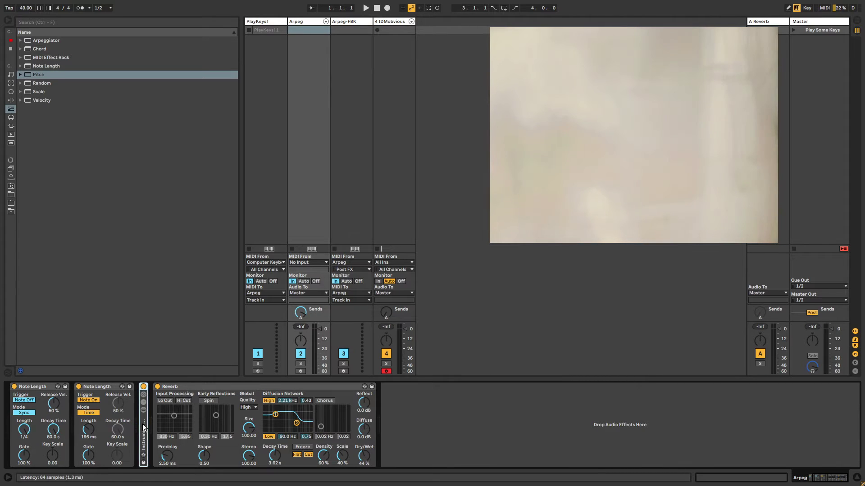
double_click(144, 427)
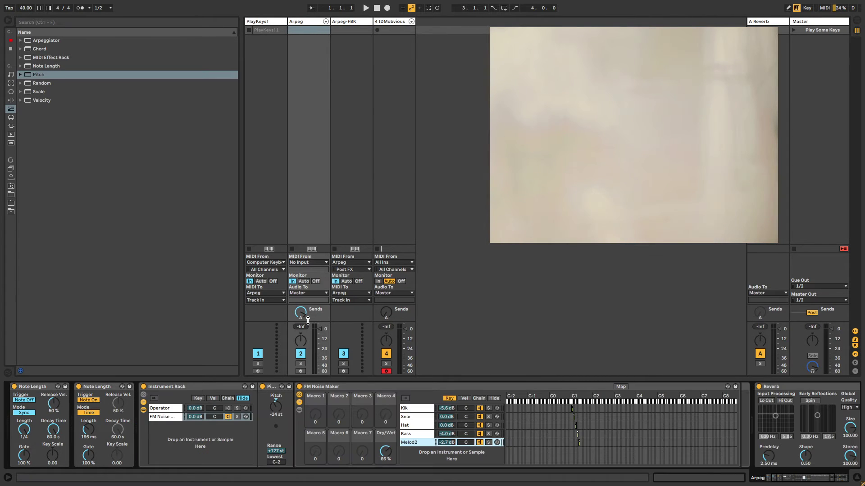
- Route Arpeg-FBK's MIDI output to 1-Instrument Rack on the Arpeg track and play a note to test it
left_click(345, 299)
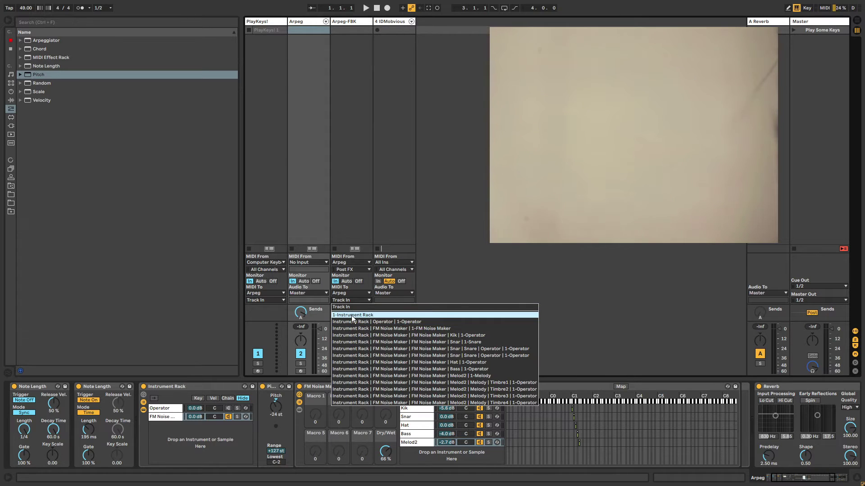
left_click(352, 316)
key("a")
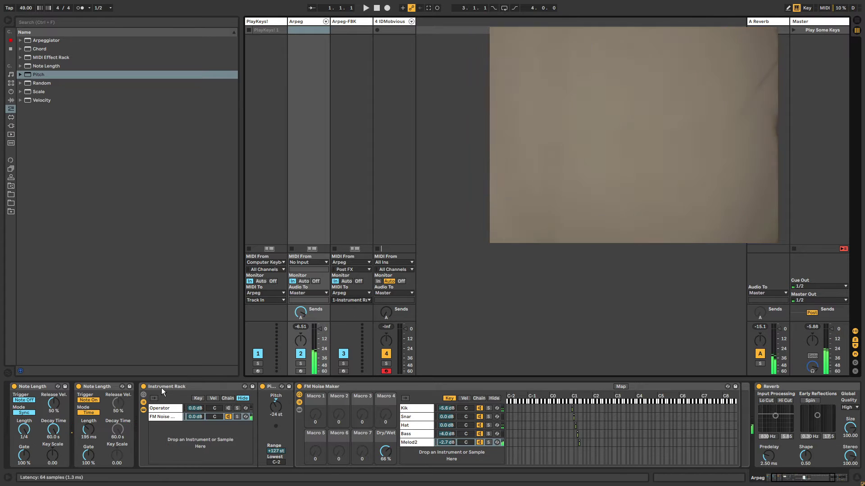
- Inspect the Operator chain in Arpeg's Instrument Rack and the tap point choices for Arpeg-FBK's MIDI input
left_click(160, 408)
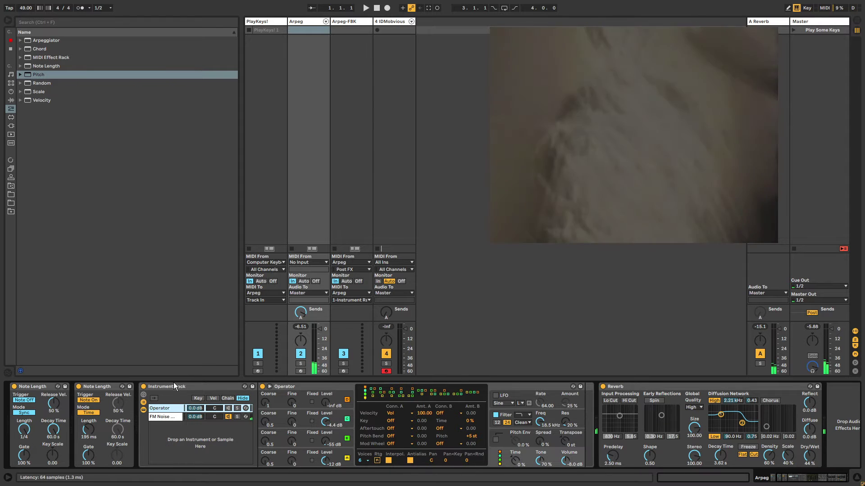
left_click(174, 382)
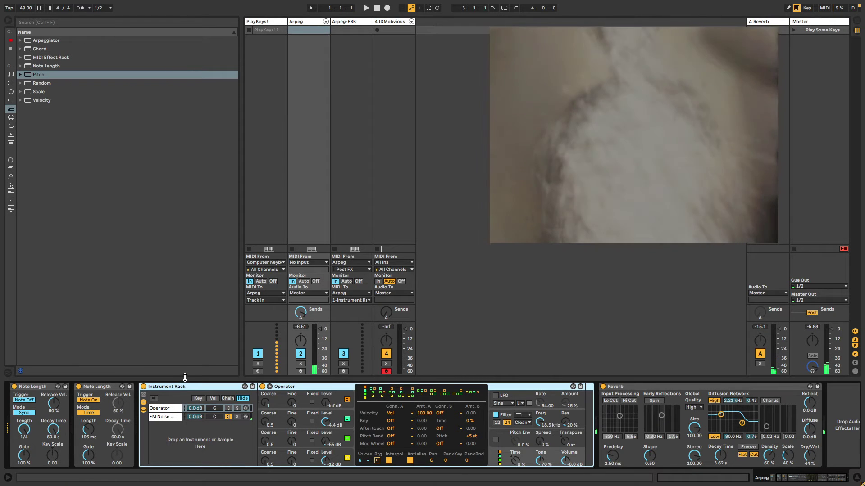
left_click(352, 21)
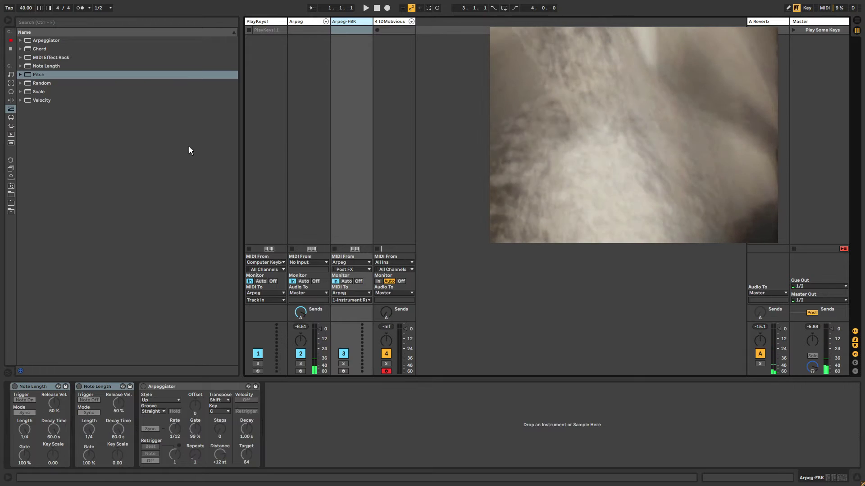
left_click(345, 269)
left_click(345, 270)
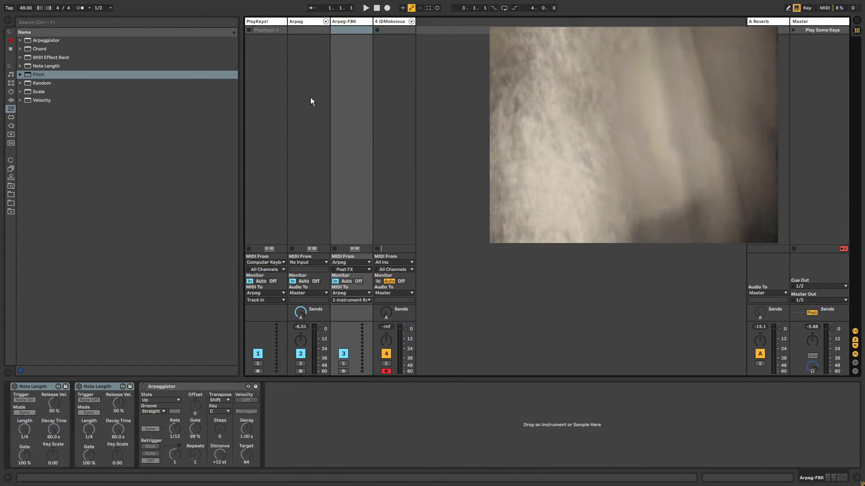
- Route Arpeg-FBK's MIDI output to the Arpeg track with Track In as its destination
left_click(305, 21)
left_click(275, 386)
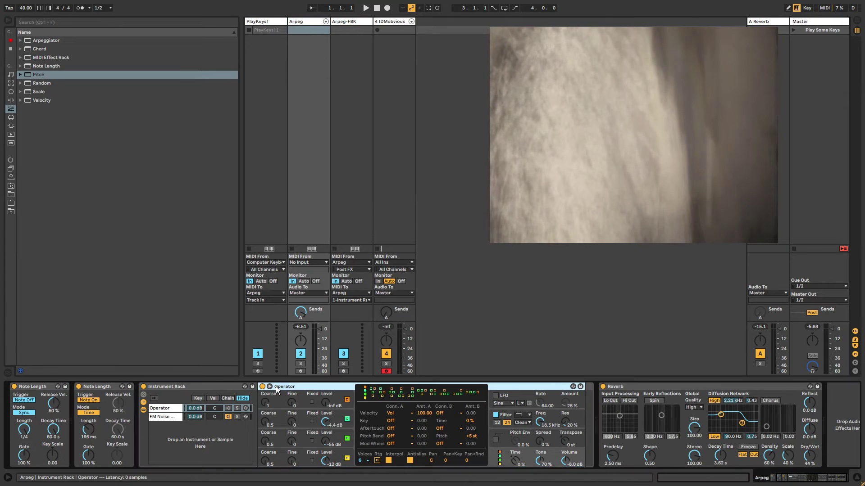
left_click(179, 385)
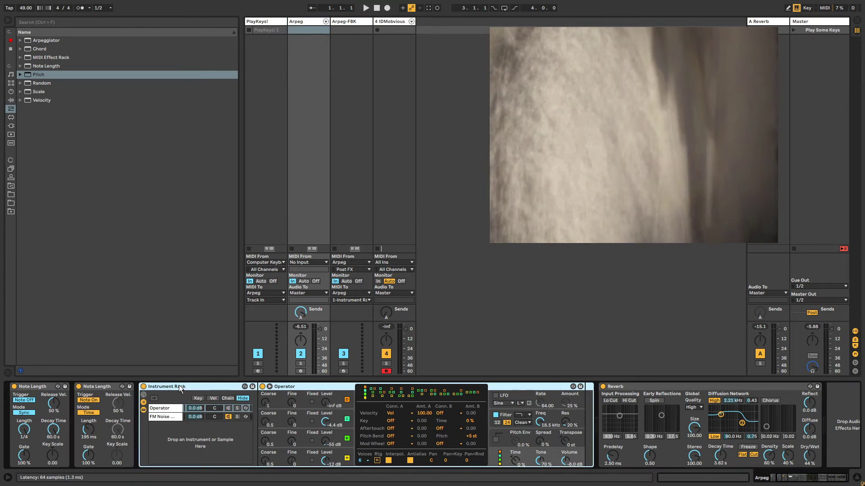
left_click(347, 293)
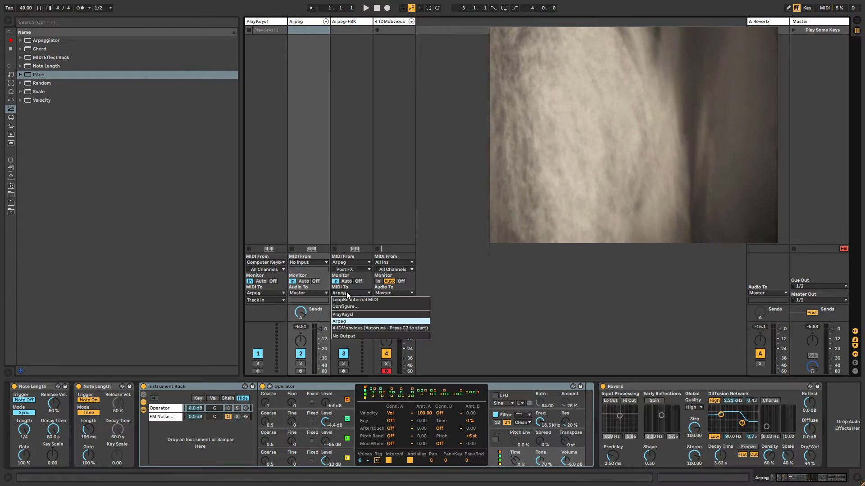
left_click(353, 321)
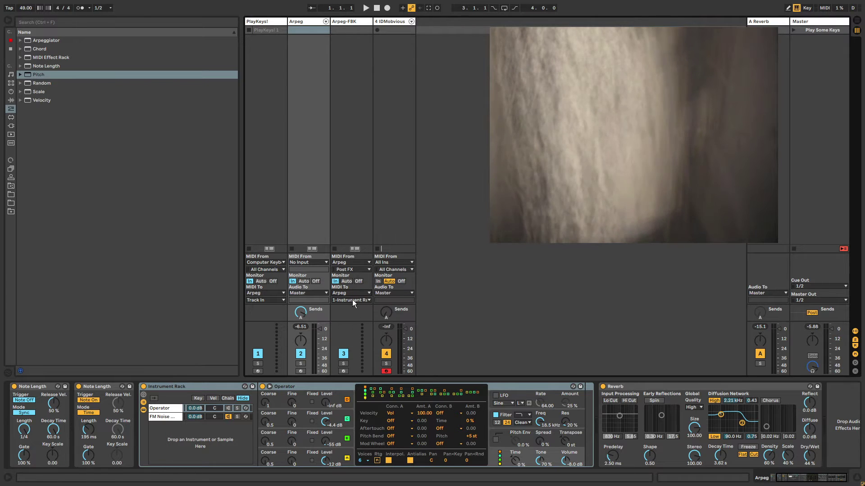
left_click(352, 300)
left_click(350, 307)
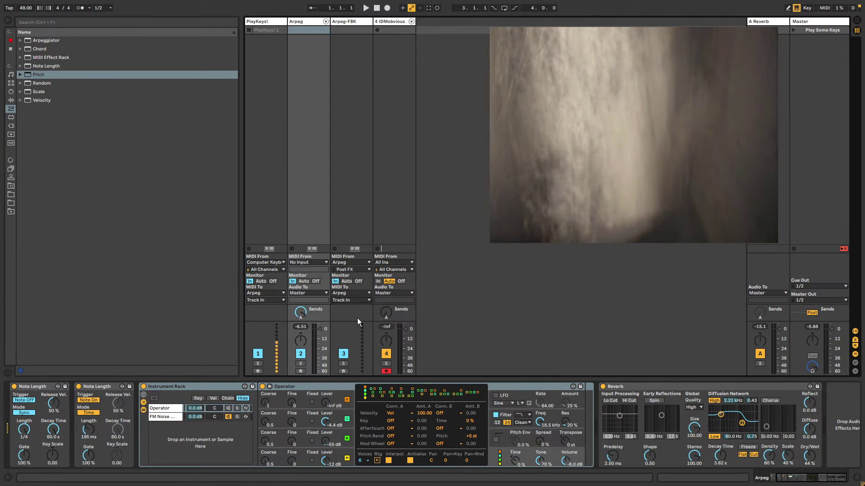
- Hide the FM Noise Maker's chain list and add a Sync Note Length with Note On trigger and 1/4 length at the start of Arpeg's chain
left_click(168, 389)
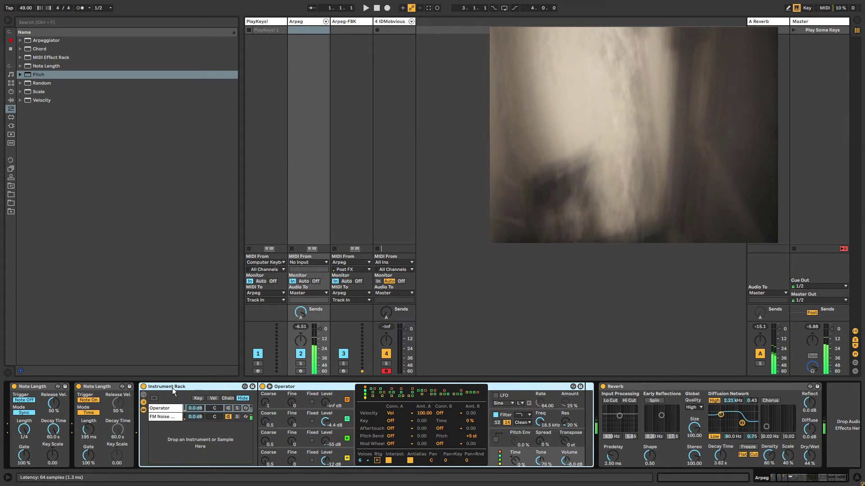
left_click(166, 417)
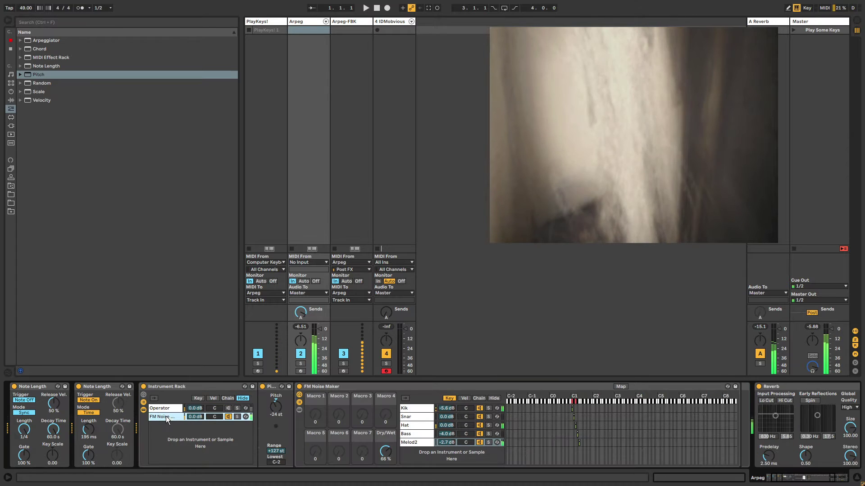
left_click(299, 401)
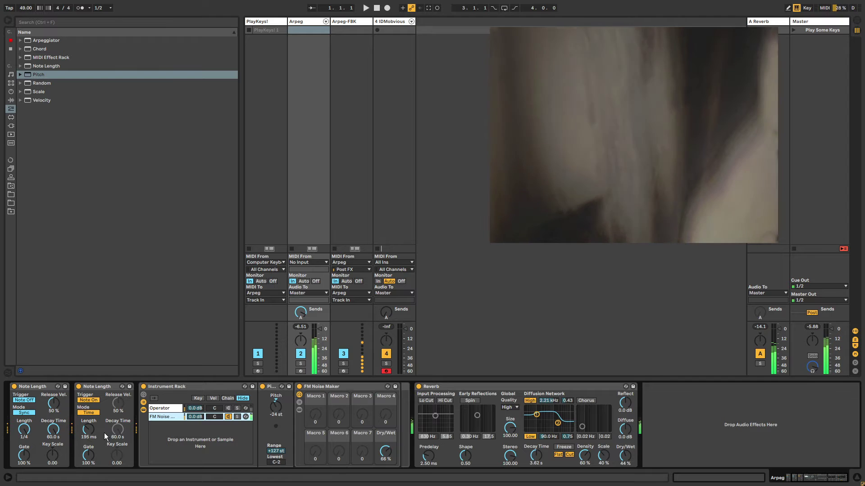
key("ctrl+d")
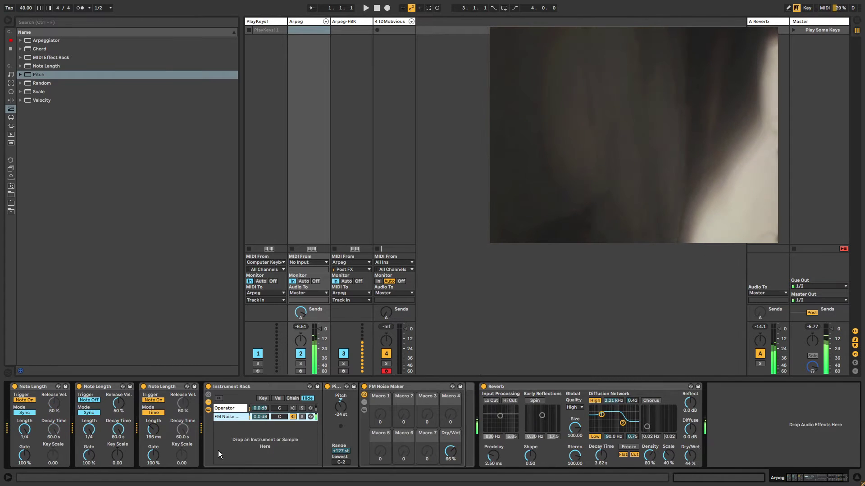
- Switch on both Note Length devices on the Arpeg-FBK track
left_click(358, 23)
left_click(15, 386)
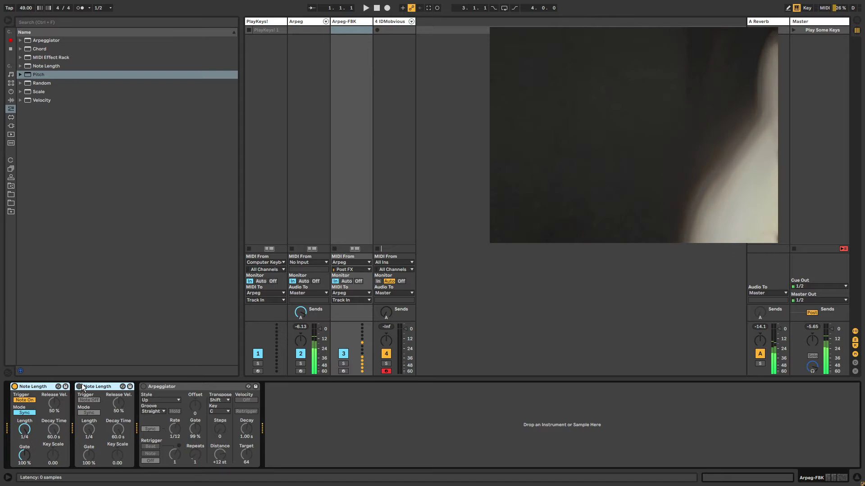
left_click(78, 386)
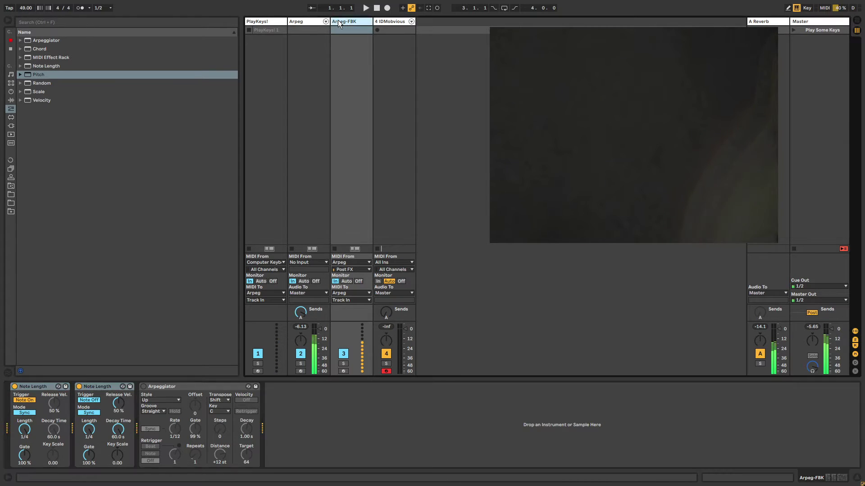
- Try a decay time of 10.0 ms on Arpeg's Note Off Note Length, and reset it to 60.0 s
left_click(292, 22)
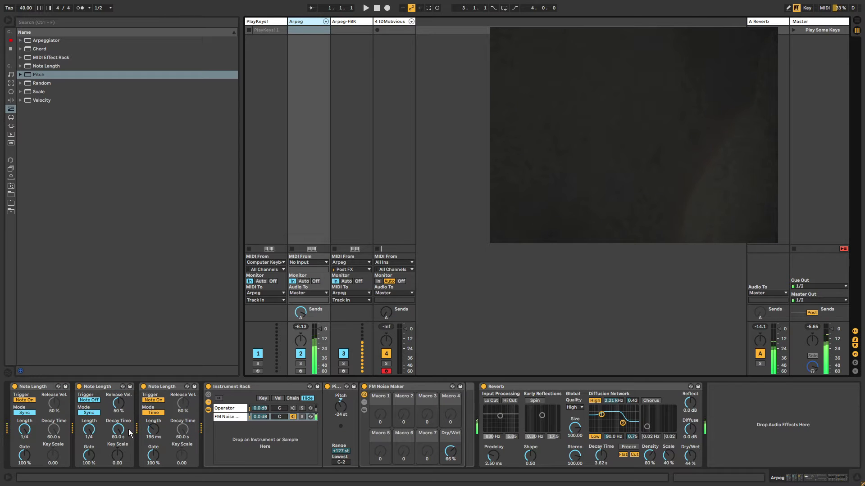
left_click_drag(118, 429, 118, 466)
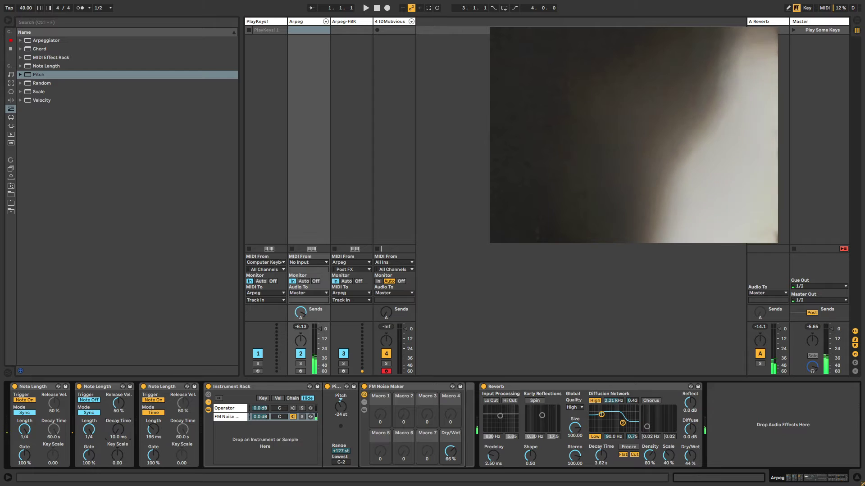
key("Delete")
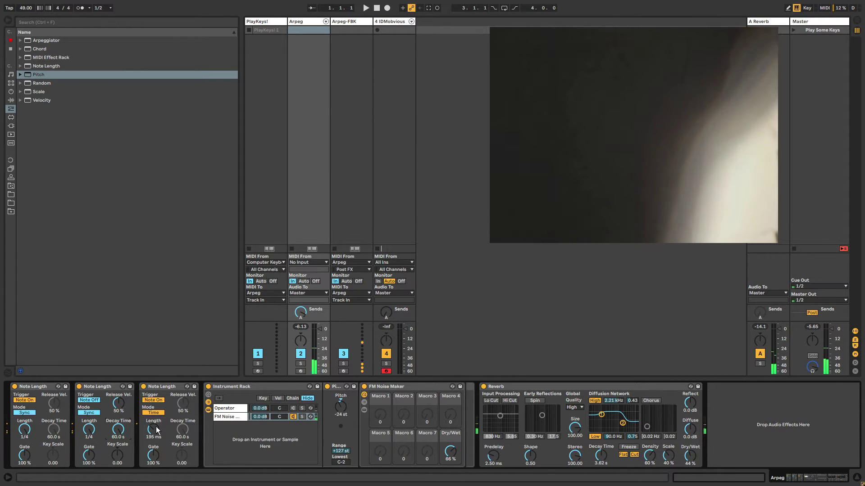
- Switch off both Note Length devices on the Arpeg-FBK track again
left_click(359, 22)
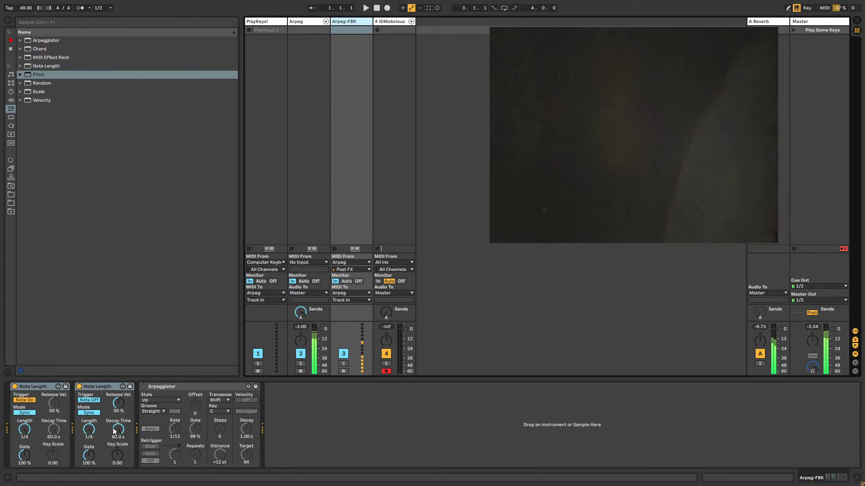
left_click(78, 387)
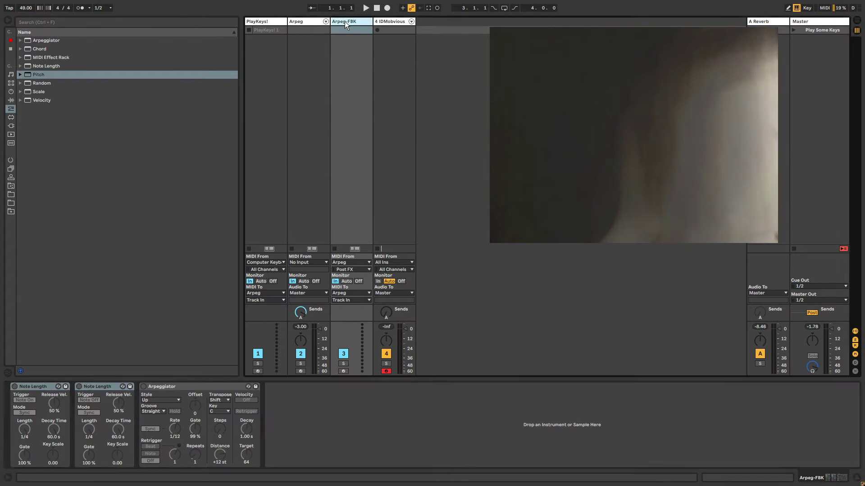
- Move the Instrument Rack off the Arpeg track onto a new MIDI track of its own
left_click(310, 21)
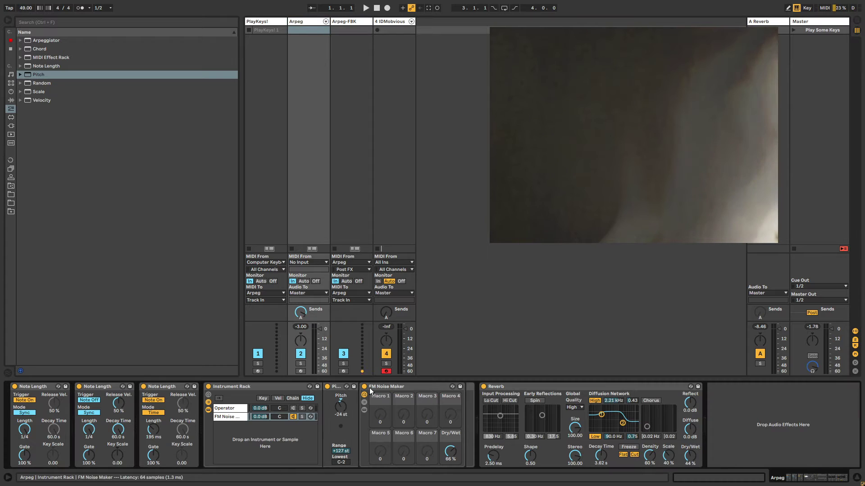
left_click(224, 408)
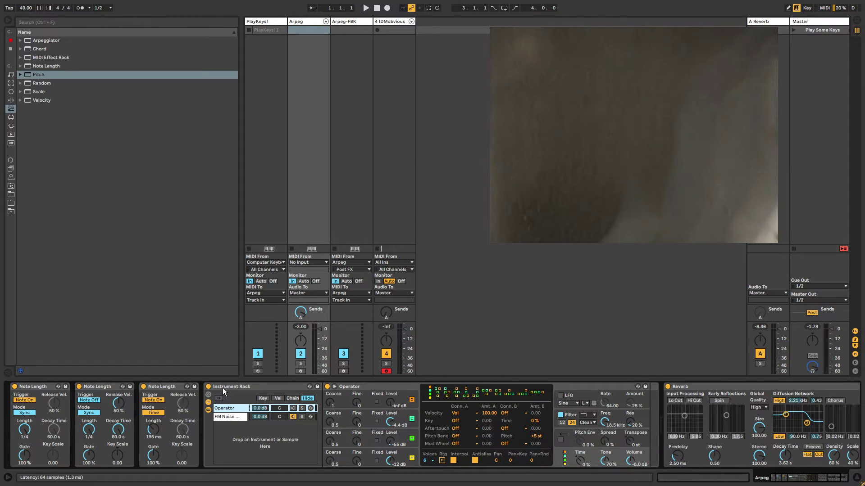
left_click_drag(223, 386, 432, 30)
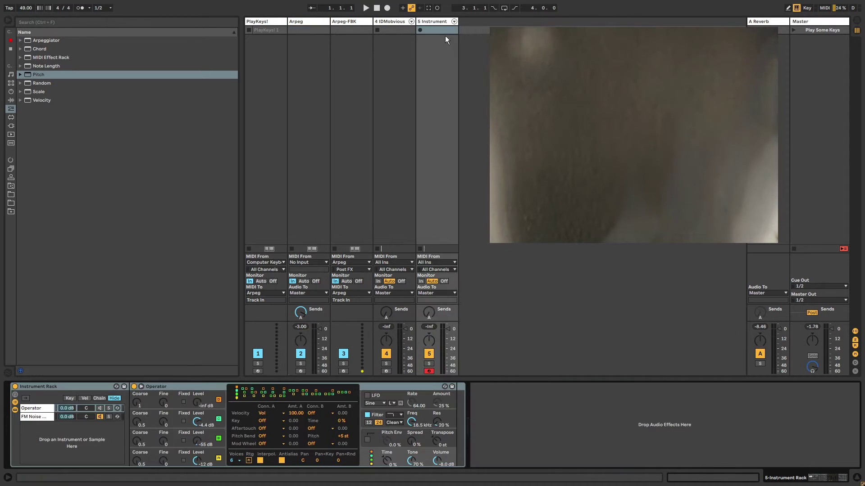
- Move Operator out of the new track's Instrument Rack and back to Arpeg, between the last Note Length and Reverb
left_click(44, 409)
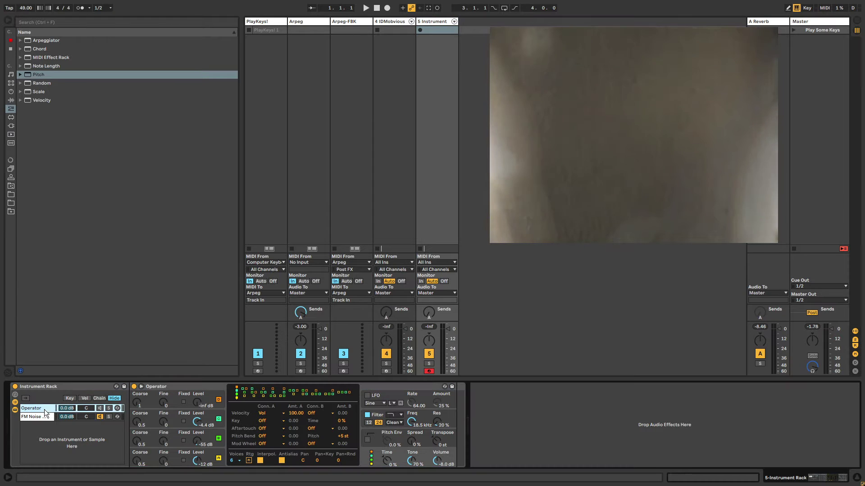
left_click_drag(158, 386, 314, 22)
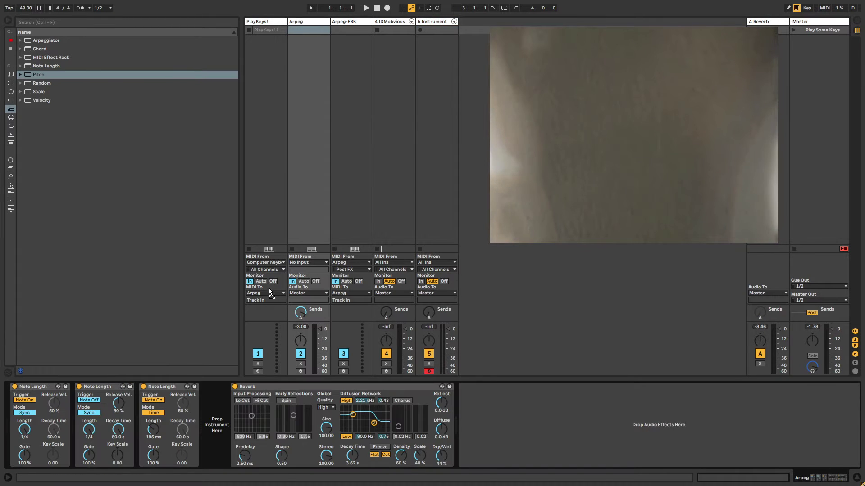
left_click_drag(271, 292, 250, 404)
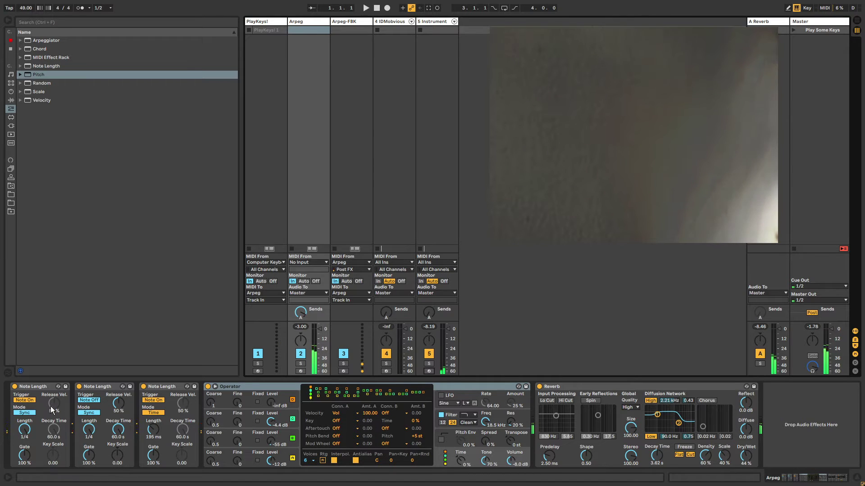
left_click(236, 391)
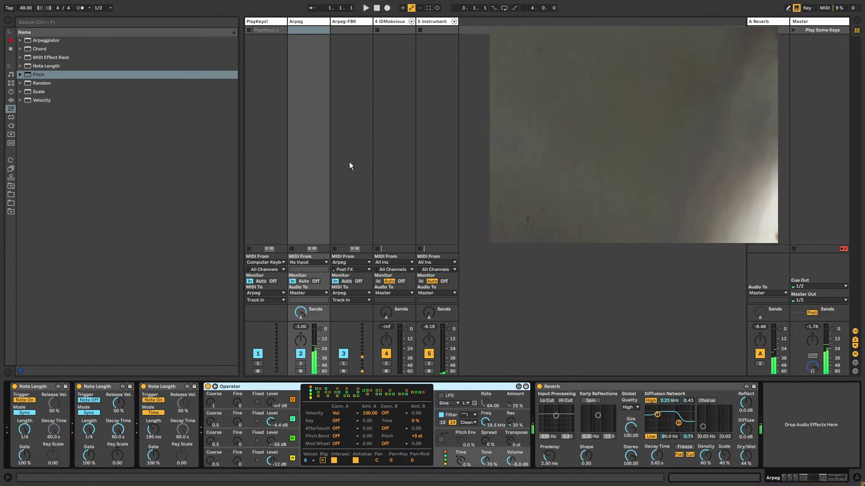
- Check the FM Noise Maker chain in the new track's Instrument Rack and delete the empty chain
left_click(430, 21)
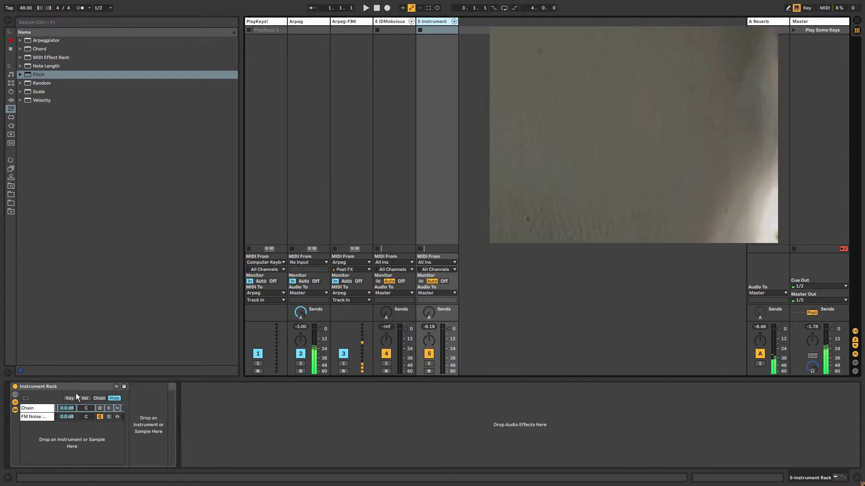
left_click(32, 418)
left_click(188, 388)
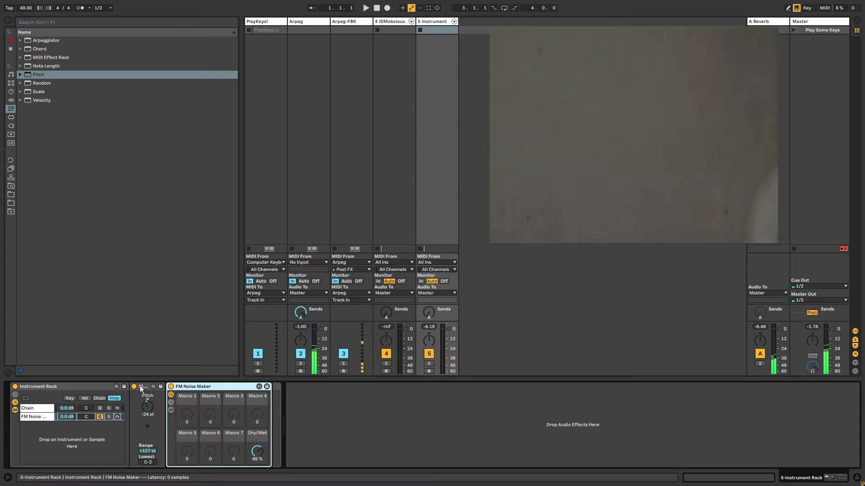
right_click(55, 387)
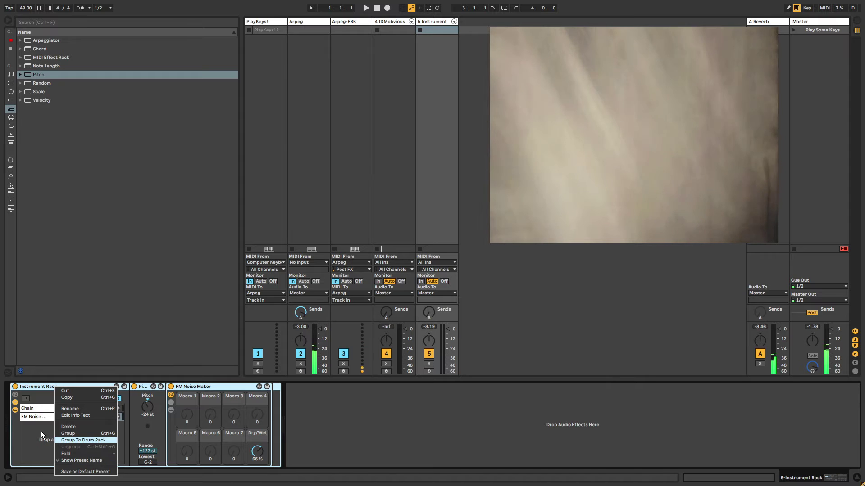
key("Escape")
left_click(48, 418)
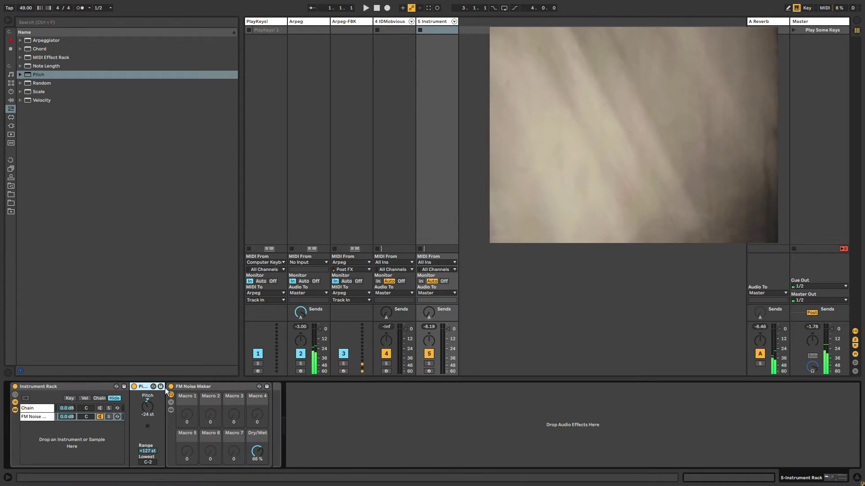
left_click(46, 407)
right_click(46, 407)
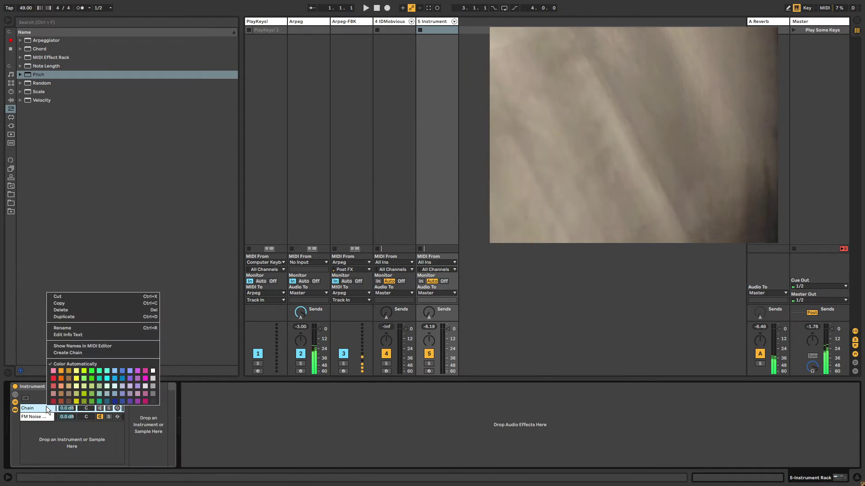
left_click(67, 310)
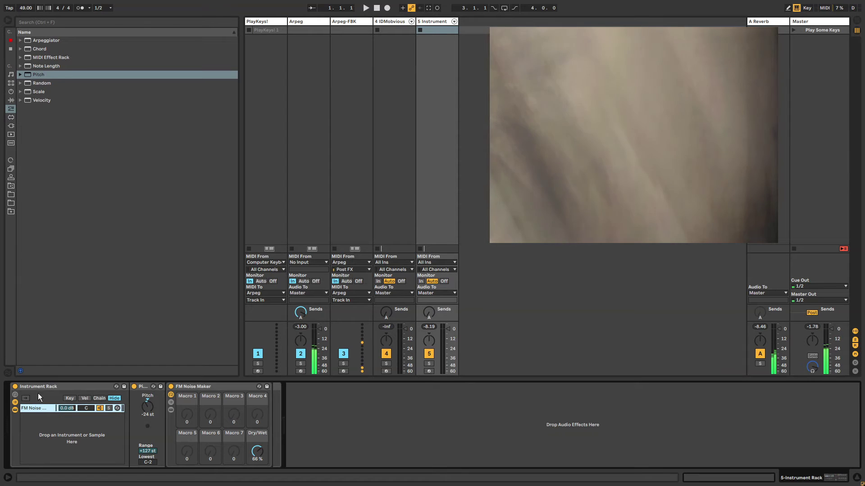
- Ungroup the Instrument Rack on the new track, leaving Pitch and FM Noise Maker directly in its device chain
left_click(40, 388)
right_click(40, 387)
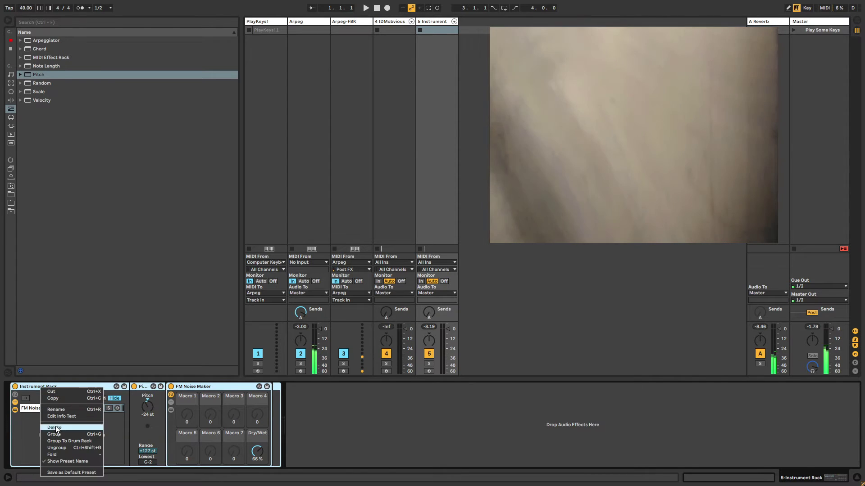
left_click(57, 448)
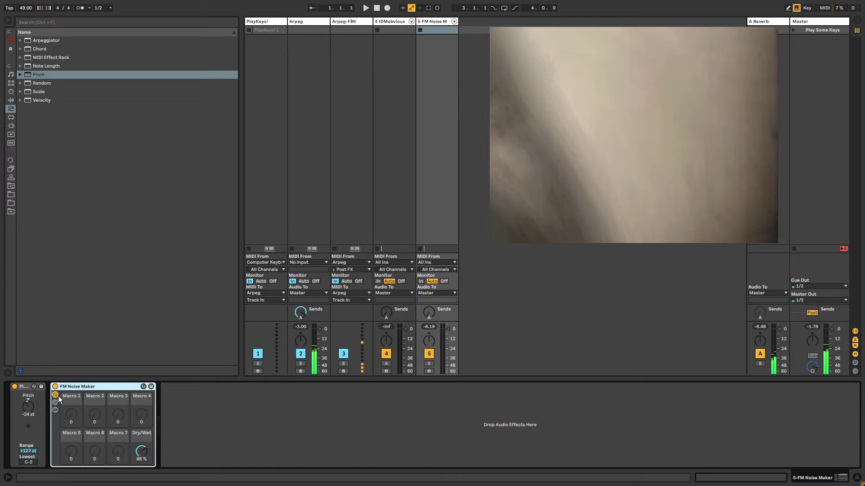
- Set the FM Noise Maker track's MIDI input to Arpeg with monitoring In, and open Arpeg-FBK's device chain
left_click(430, 262)
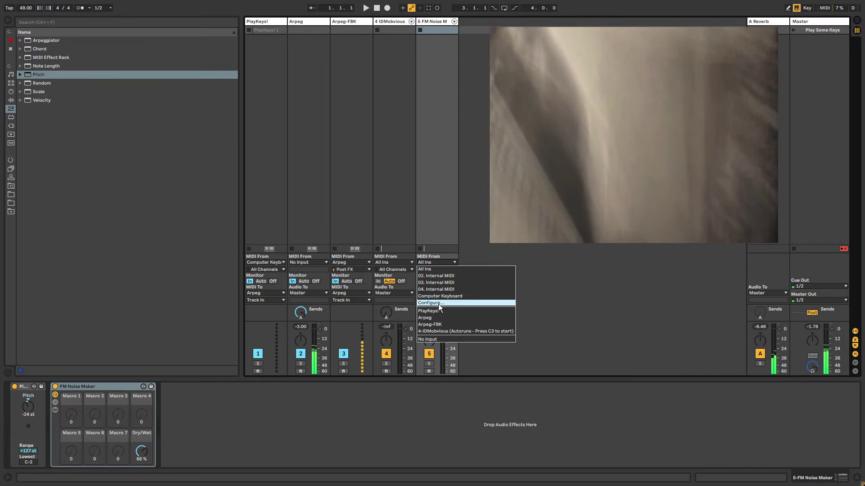
left_click(433, 317)
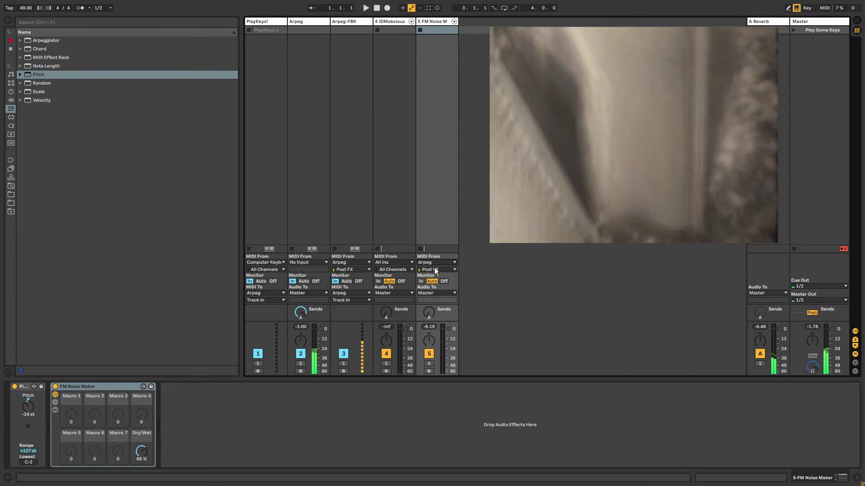
left_click(421, 281)
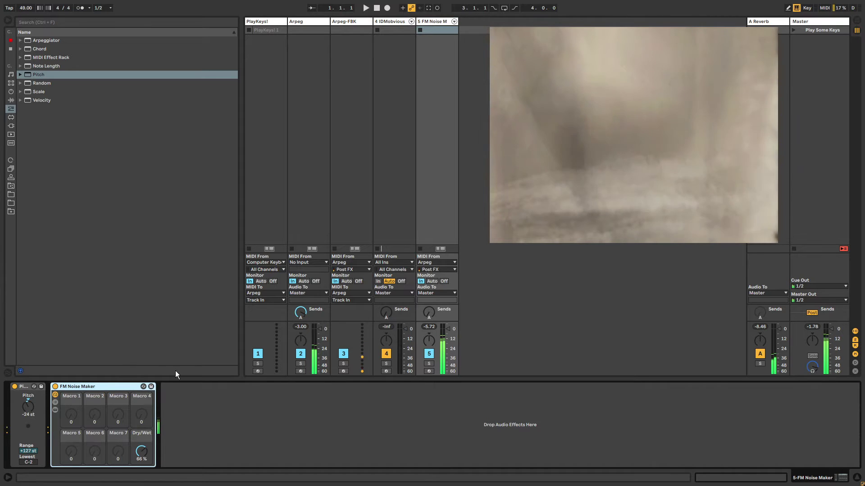
left_click(353, 21)
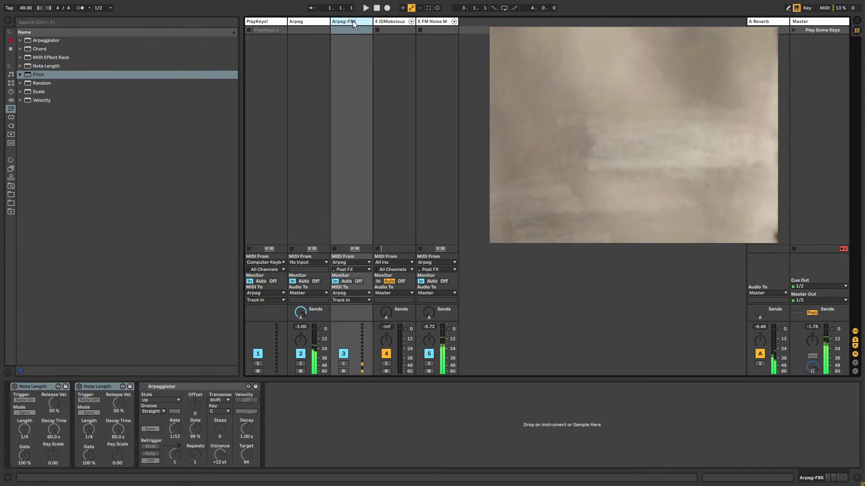
- Examine the device chains of the PlayKeys!, Arpeg and Arpeg-FBK tracks, ending on Arpeg
left_click(315, 21)
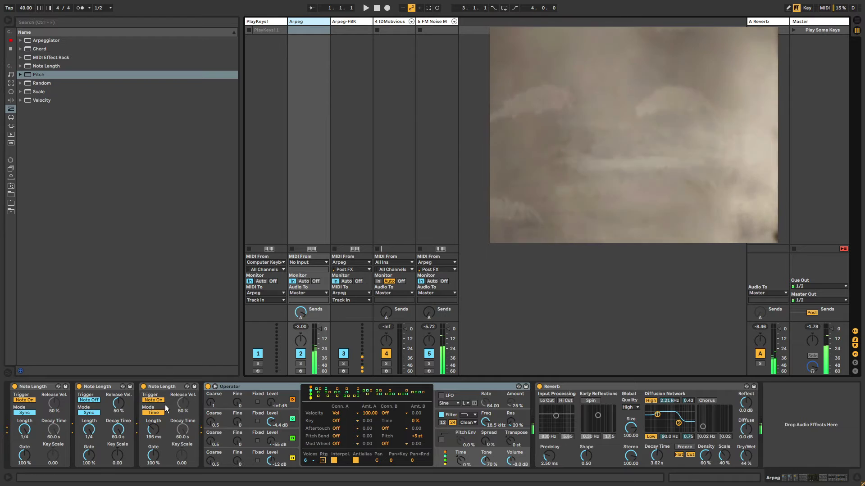
left_click(209, 387)
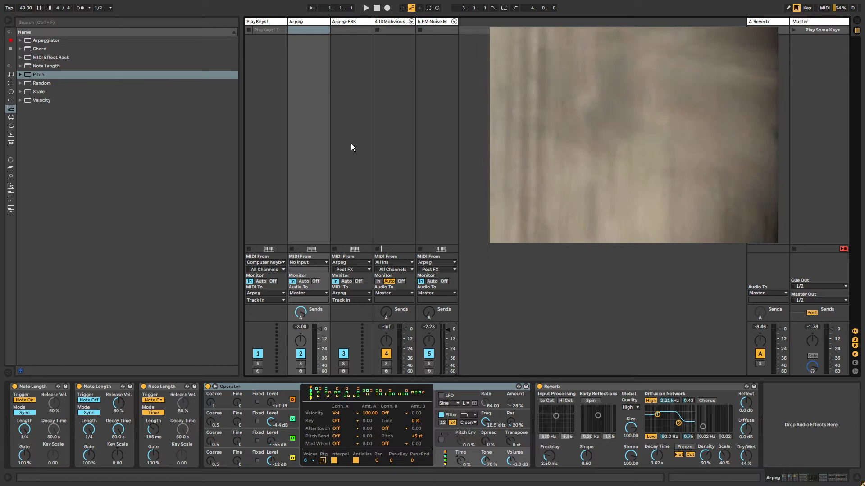
left_click(266, 20)
left_click_drag(20, 430, 20, 388)
left_click(299, 21)
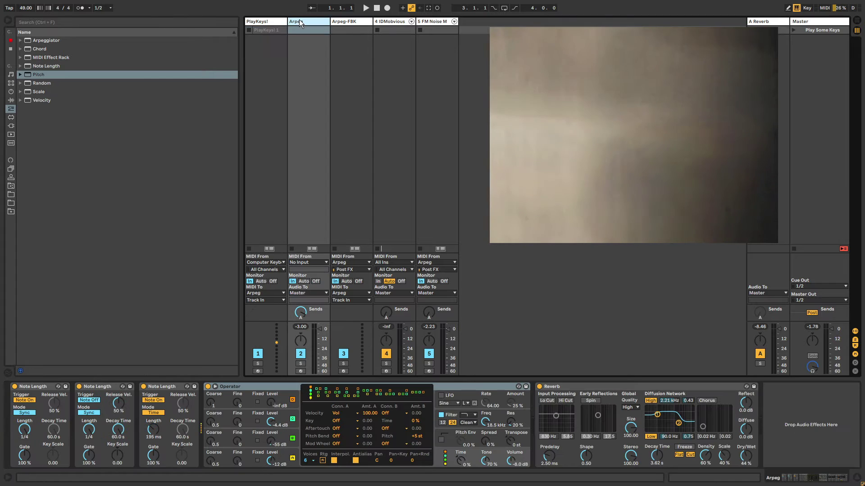
left_click(377, 8)
left_click(355, 28)
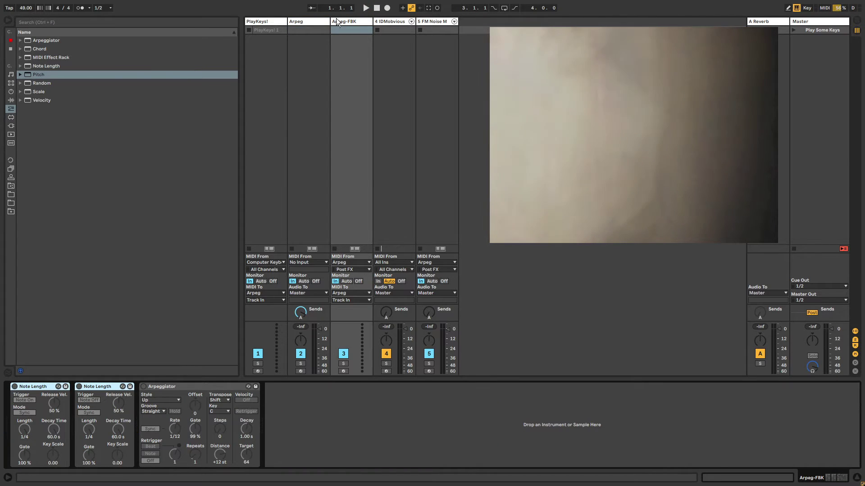
left_click(310, 25)
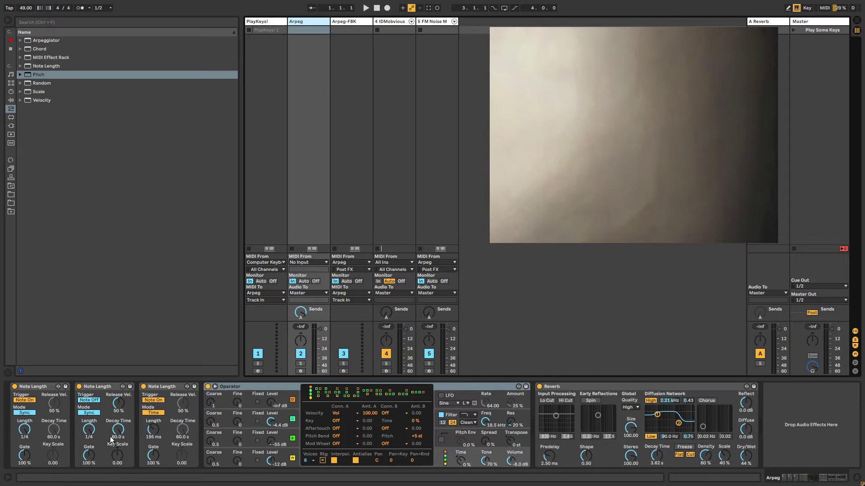
- Switch Operator on the Arpeg track off and back on
left_click(239, 388)
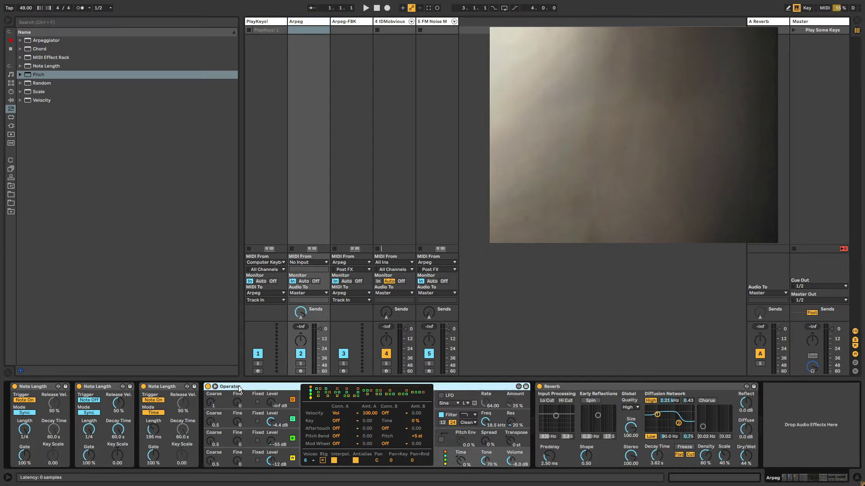
left_click(208, 387)
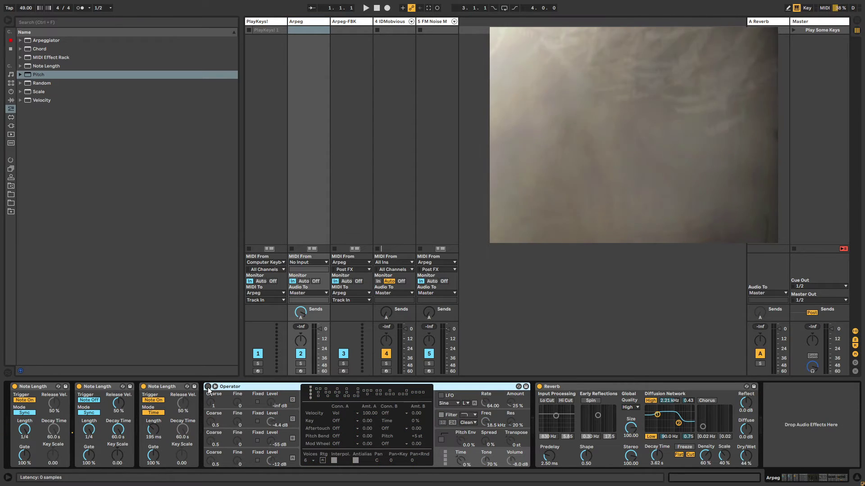
left_click(208, 386)
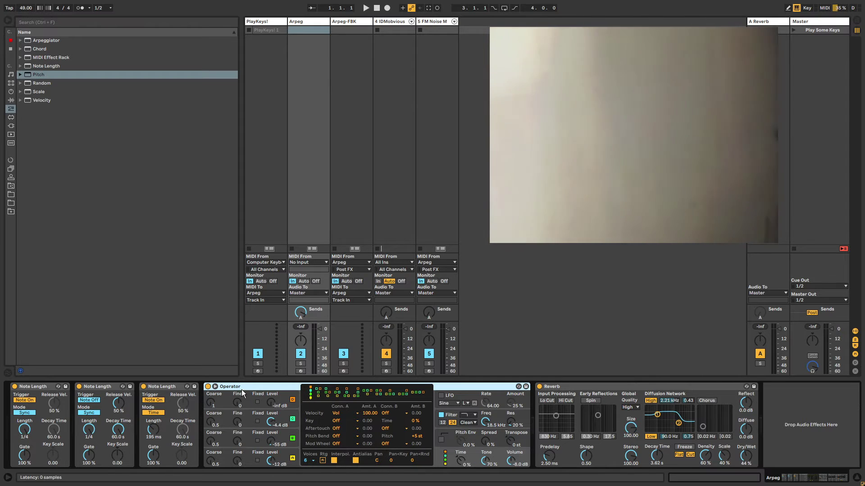
- Swap Operator's sound on Arpeg for the Bells & ThinPad preset from Ambient & Evolving, switch the device off and leave preset swapping
left_click(518, 386)
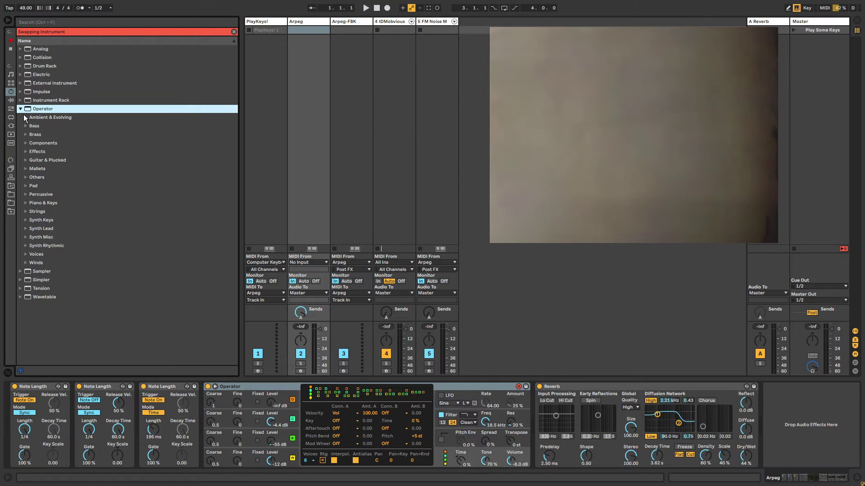
left_click(25, 117)
left_click(63, 126)
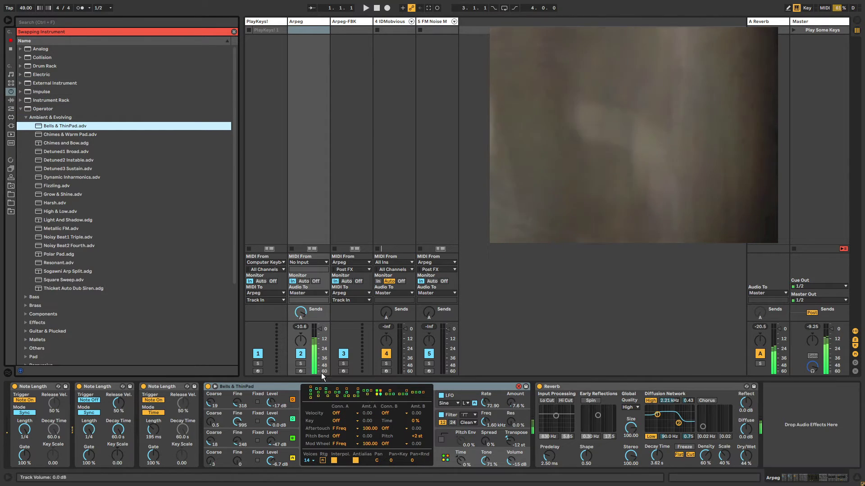
left_click(207, 386)
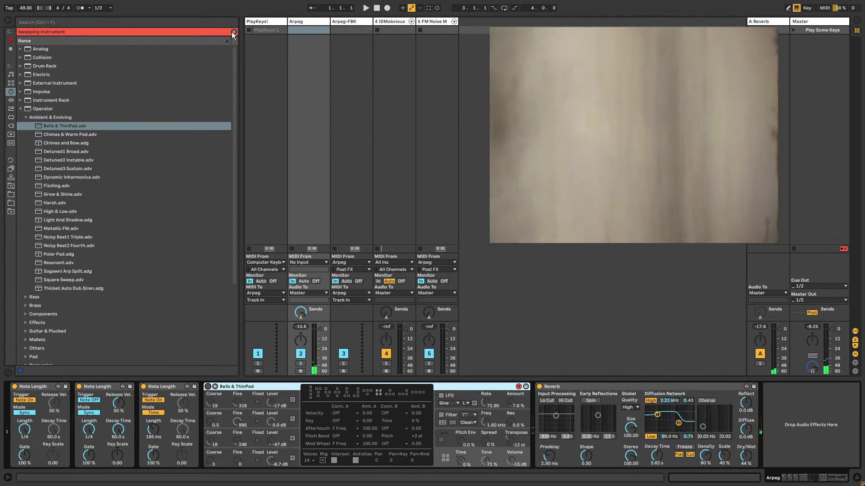
key("Escape")
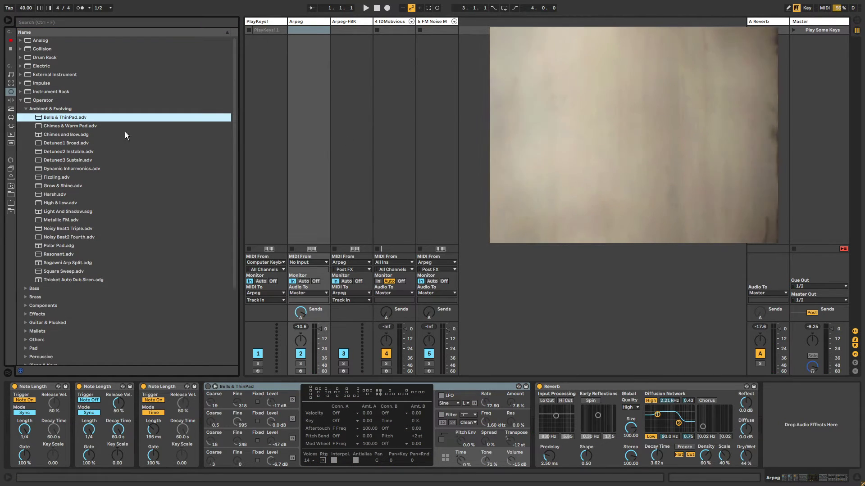
- Narrow the browser, briefly switch Bells & ThinPad on and off again, and delete it from Arpeg
left_click_drag(238, 77, 124, 77)
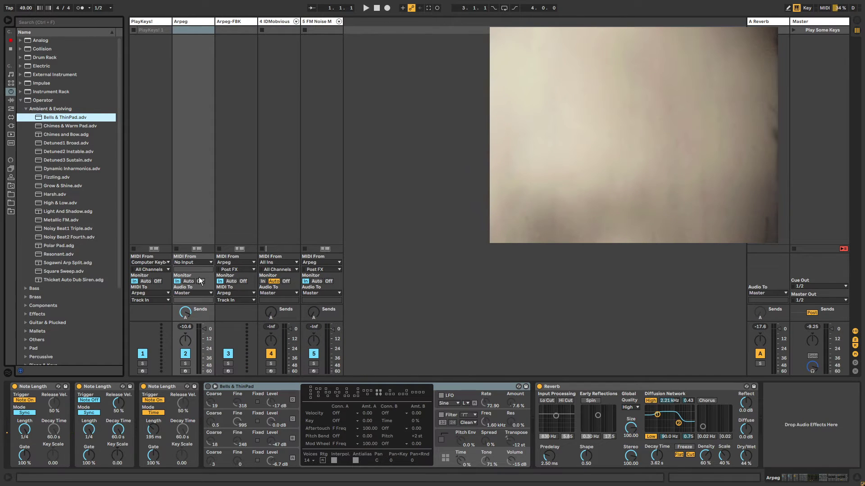
left_click(234, 387)
left_click(208, 387)
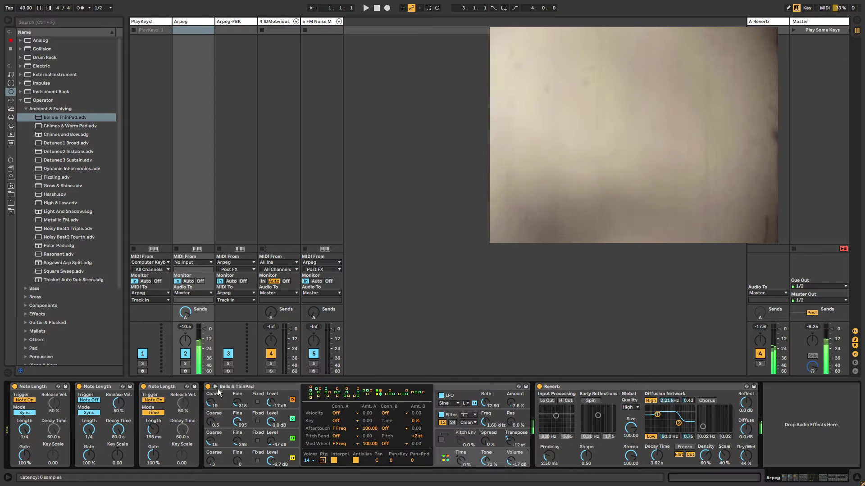
left_click(209, 387)
left_click(233, 387)
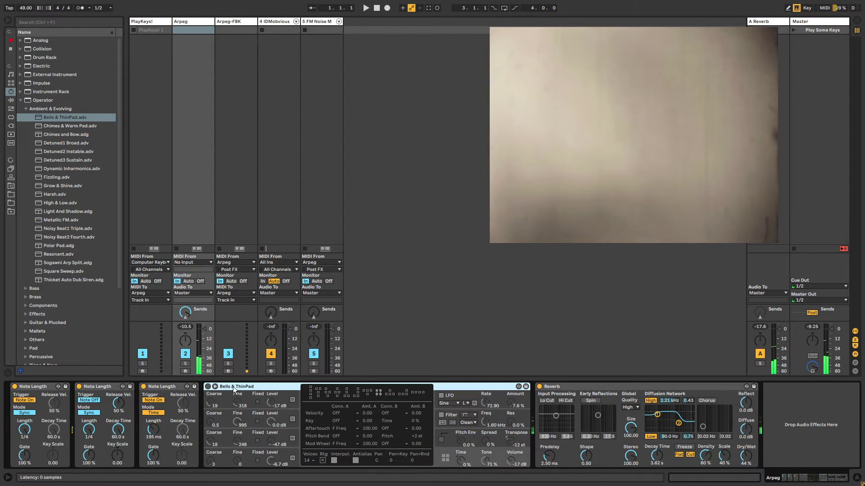
key("Delete")
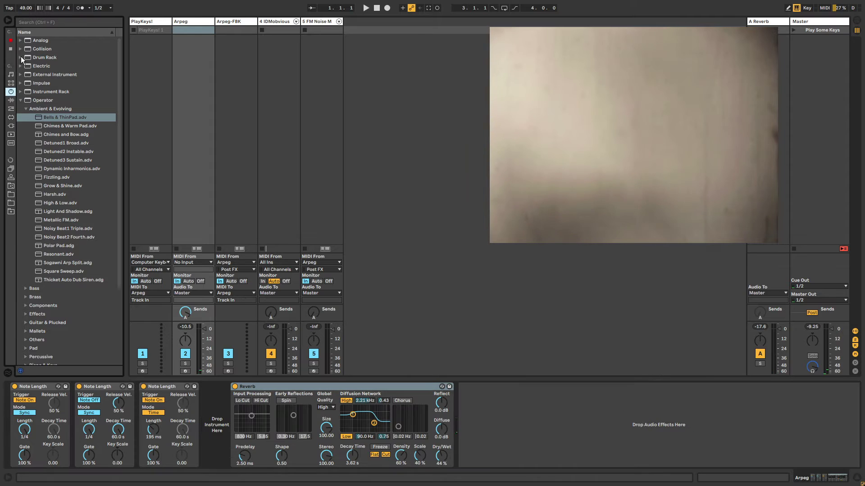
- Add an empty Simpler to Arpeg between the last Note Length and Reverb, and check its control and sample views
left_click(21, 100)
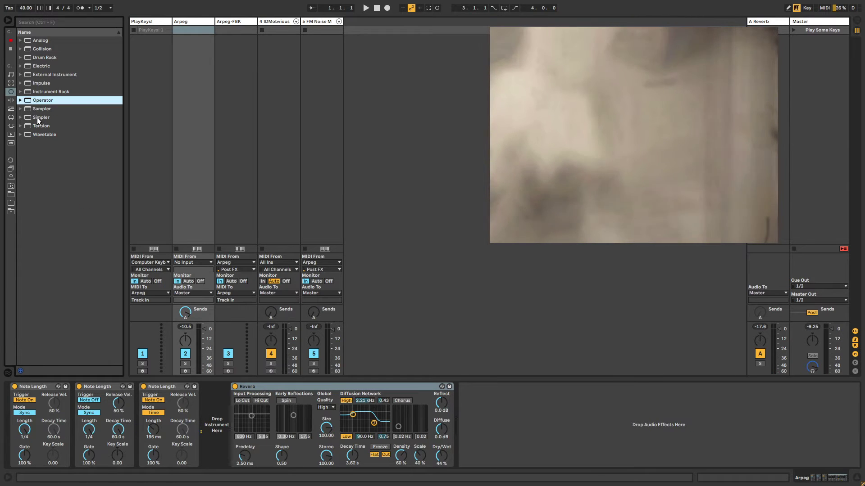
left_click_drag(37, 118, 231, 441)
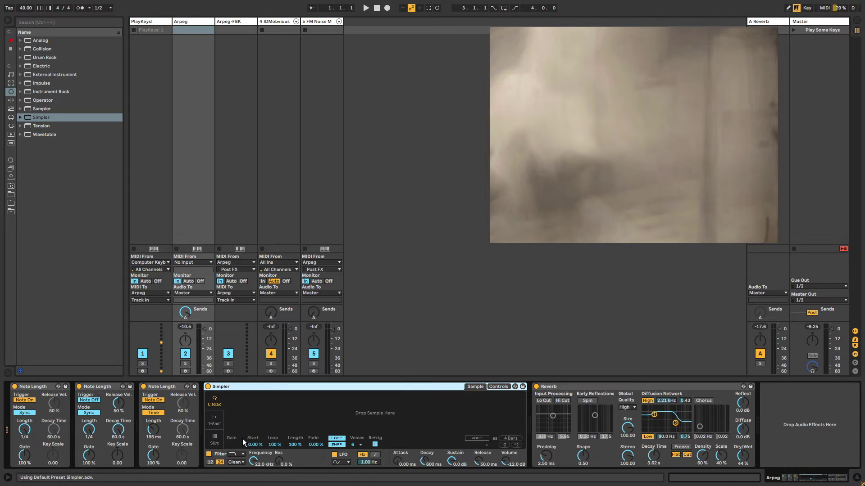
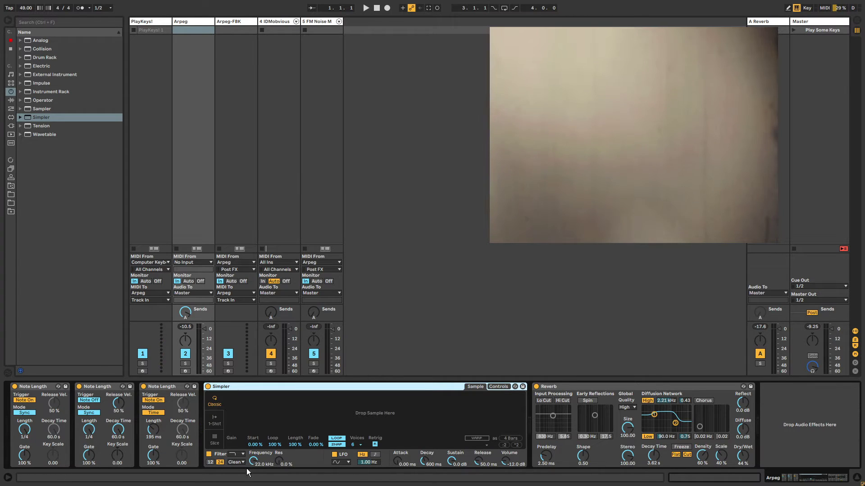
left_click(498, 387)
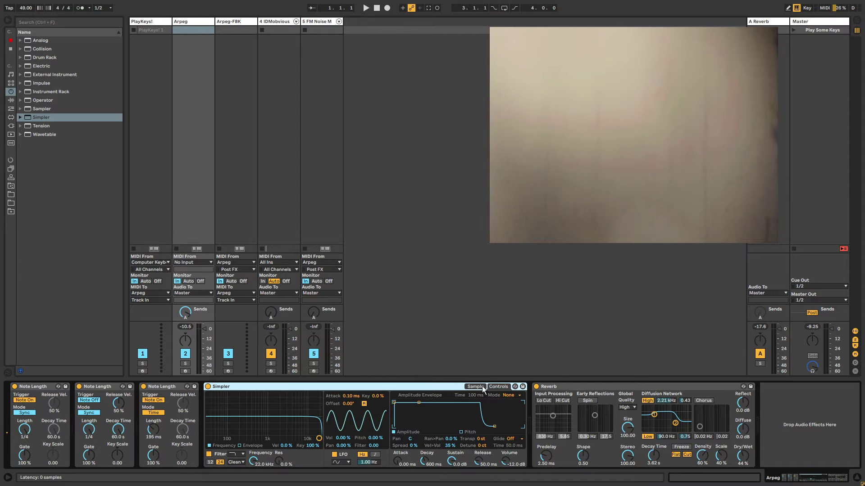
left_click(475, 386)
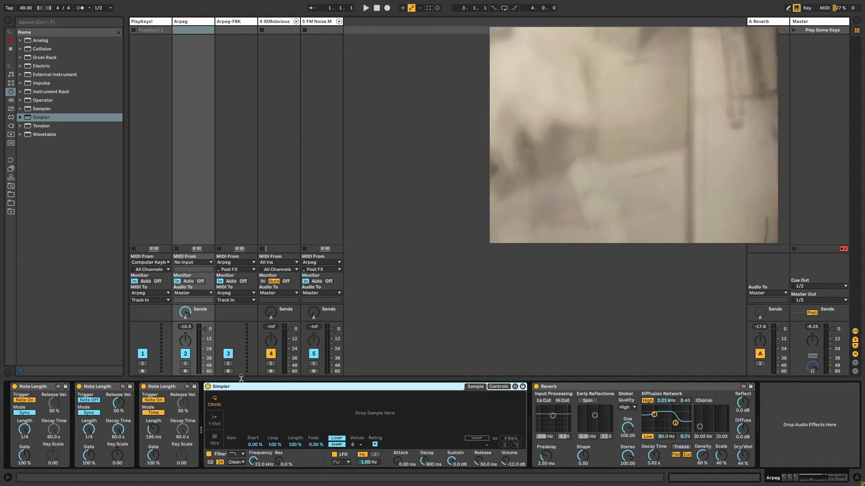
- Load Digital Sine.wav from the Samples folder into Simpler on Arpeg
left_click(11, 109)
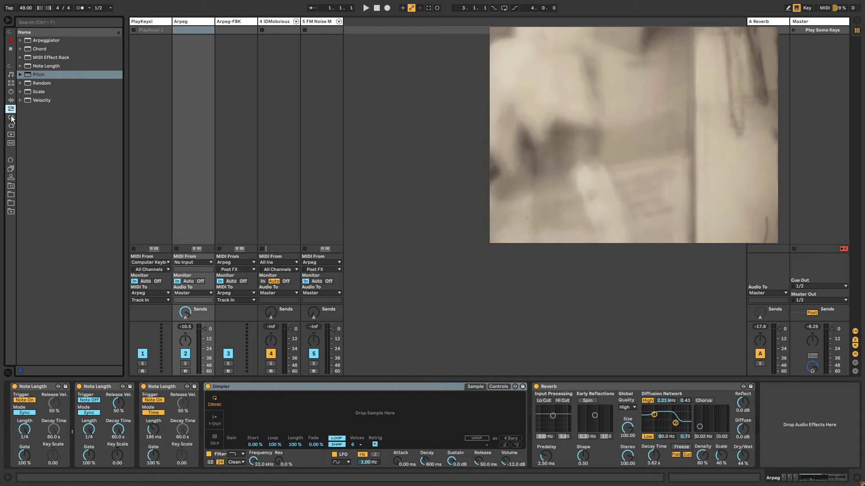
left_click(12, 187)
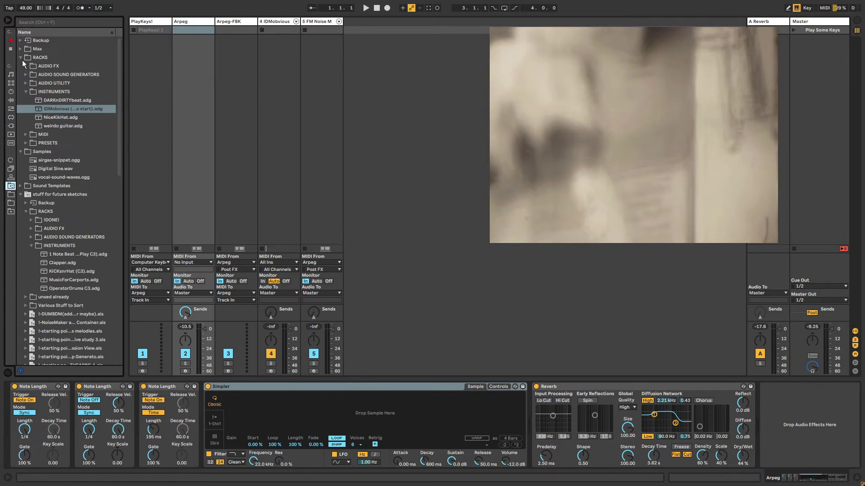
left_click(21, 58)
left_click_drag(45, 83, 310, 414)
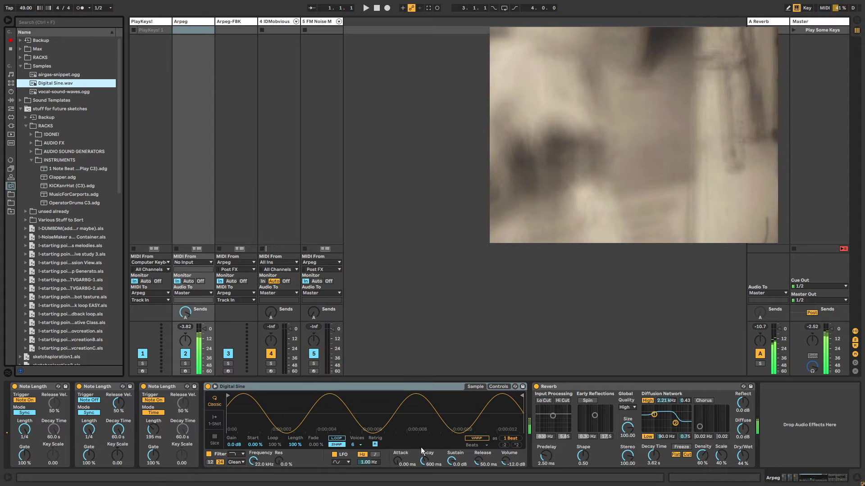
- Set Simpler's volume to -28 dB and shape its amplitude envelope to a 291 ms decay with -inf dB sustain
left_click_drag(507, 464, 506, 484)
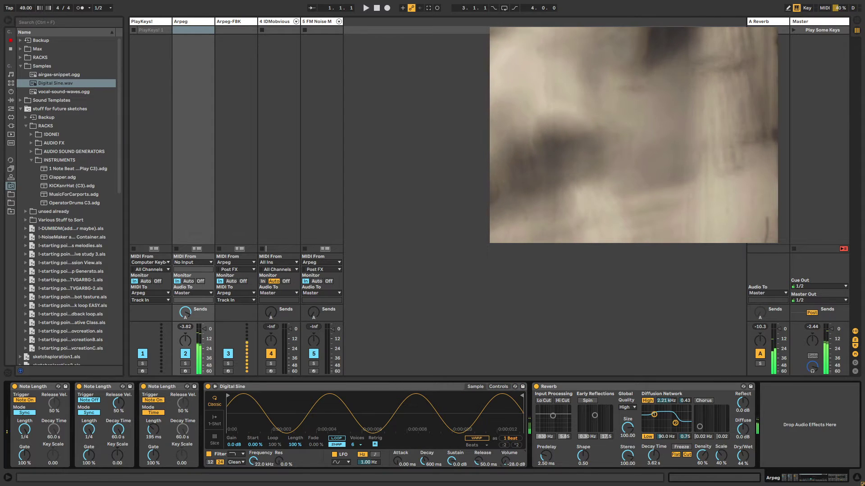
left_click(494, 387)
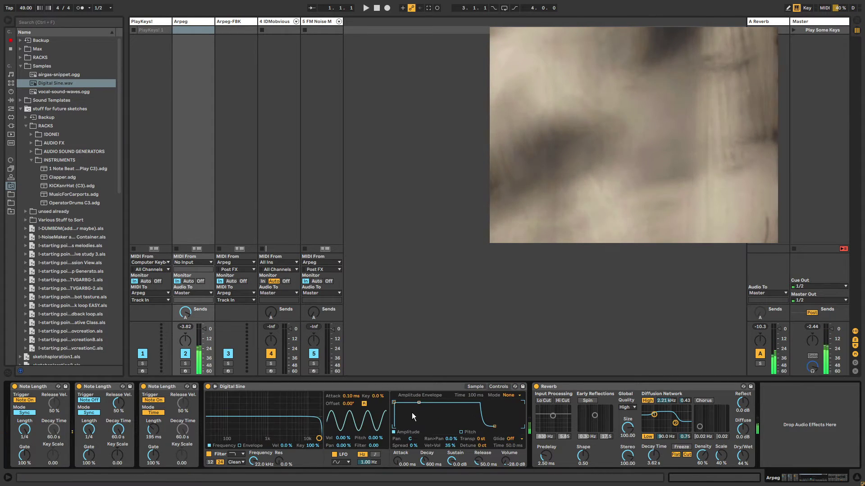
left_click_drag(420, 405, 417, 426)
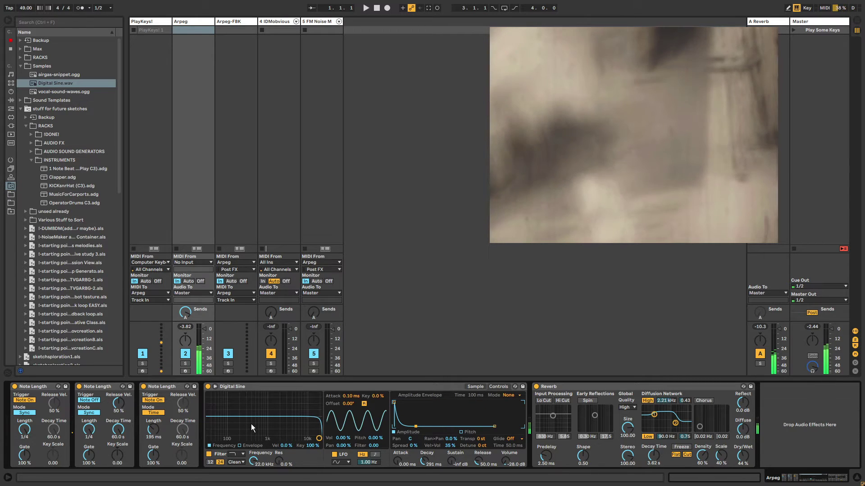
left_click(208, 387)
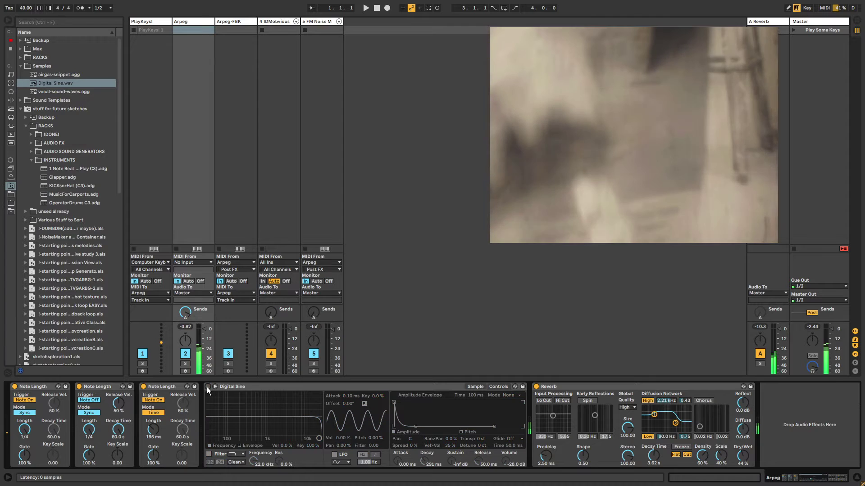
left_click(207, 387)
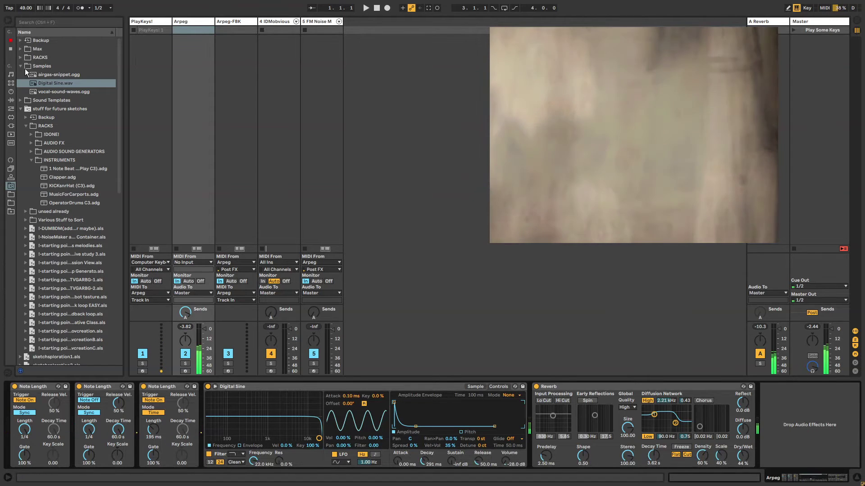
- Set Simpler's transpose on Arpeg to +11 st and its filter to 596 Hz with 85 % resonance
left_click(21, 66)
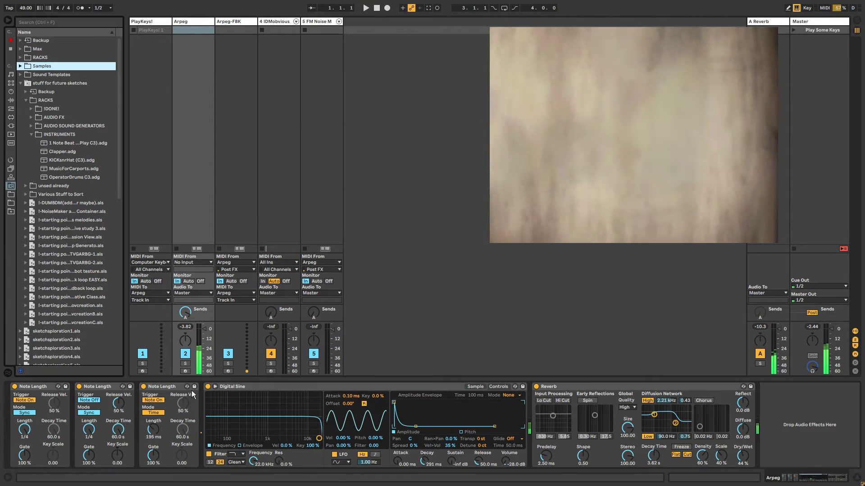
left_click(311, 21)
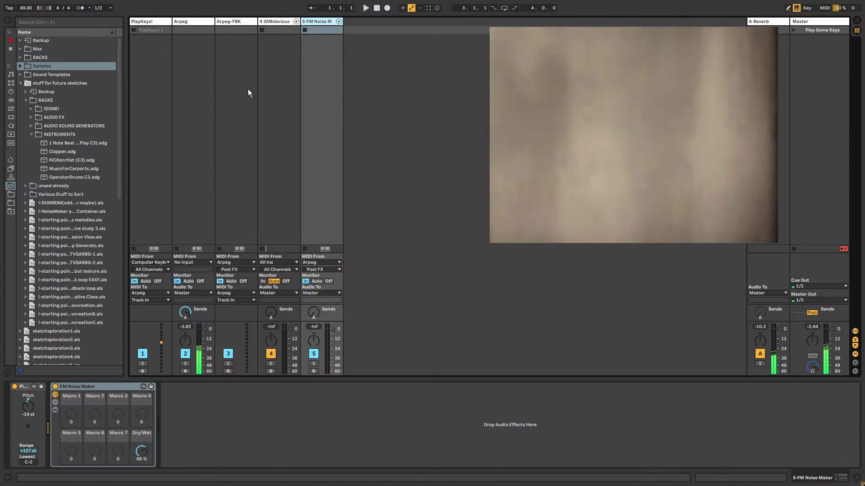
left_click(240, 22)
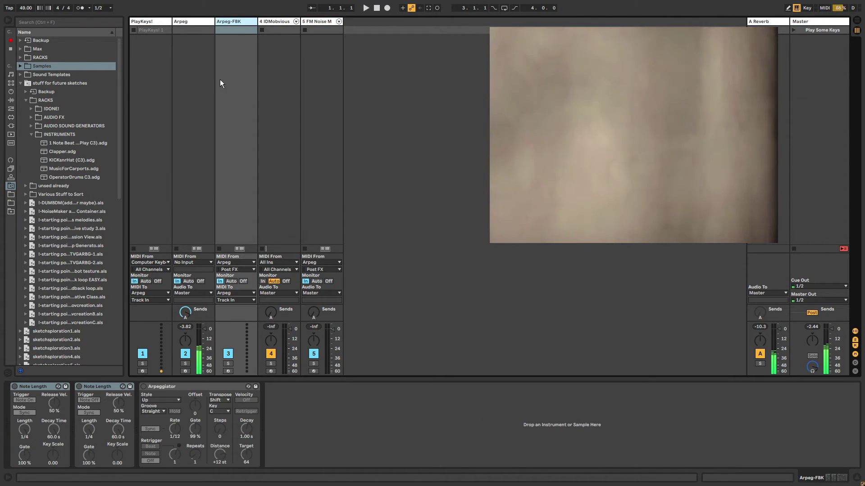
left_click(201, 20)
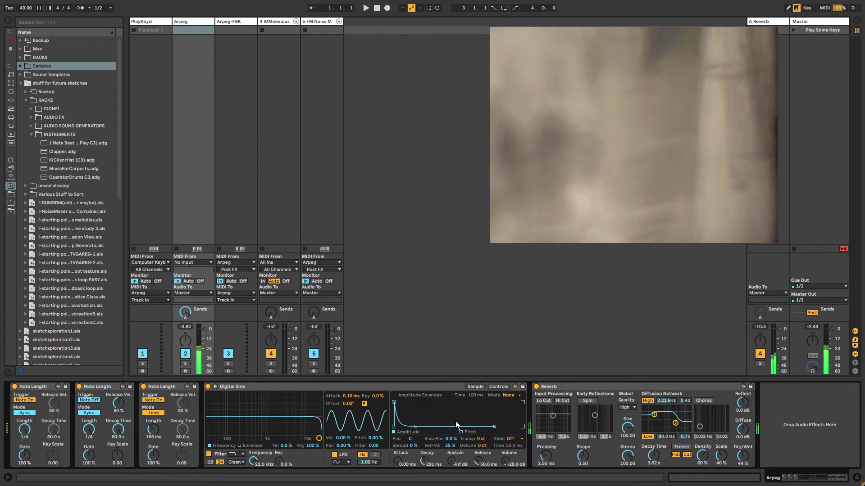
left_click_drag(480, 440, 480, 413)
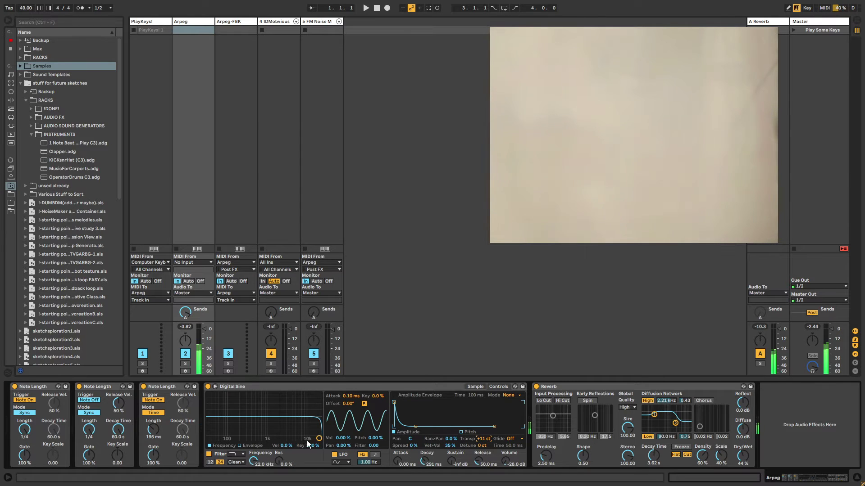
left_click_drag(313, 439, 253, 405)
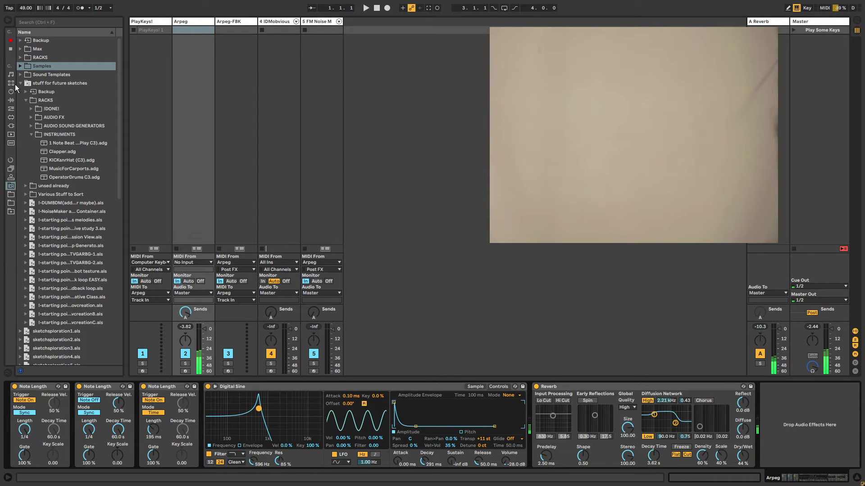
- Add a Velocity MIDI effect before Simpler on Arpeg and group it into a MIDI Effect Rack
left_click(10, 100)
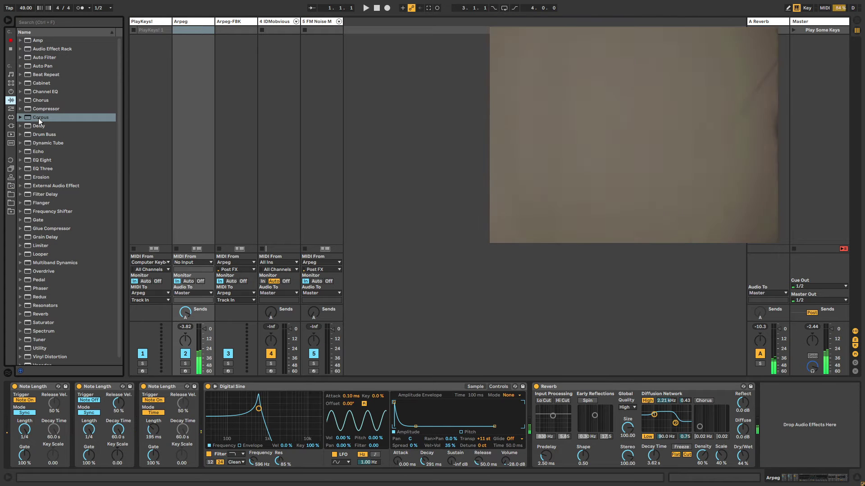
left_click(11, 109)
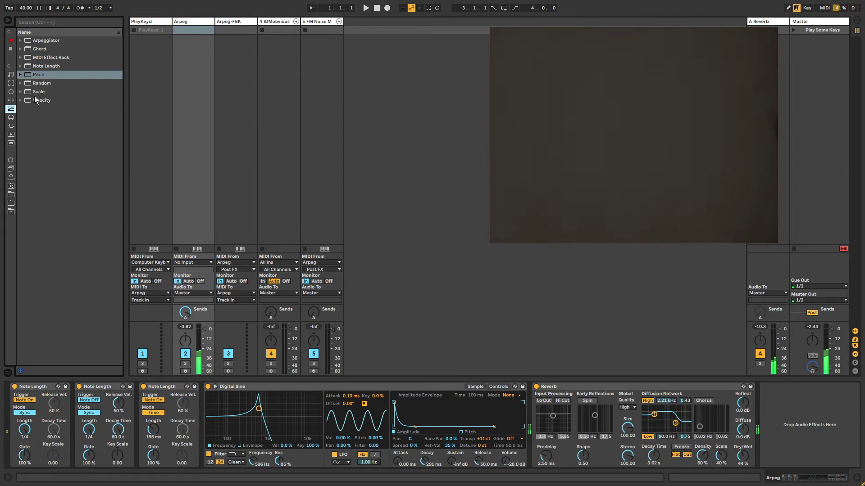
left_click_drag(34, 97, 212, 432)
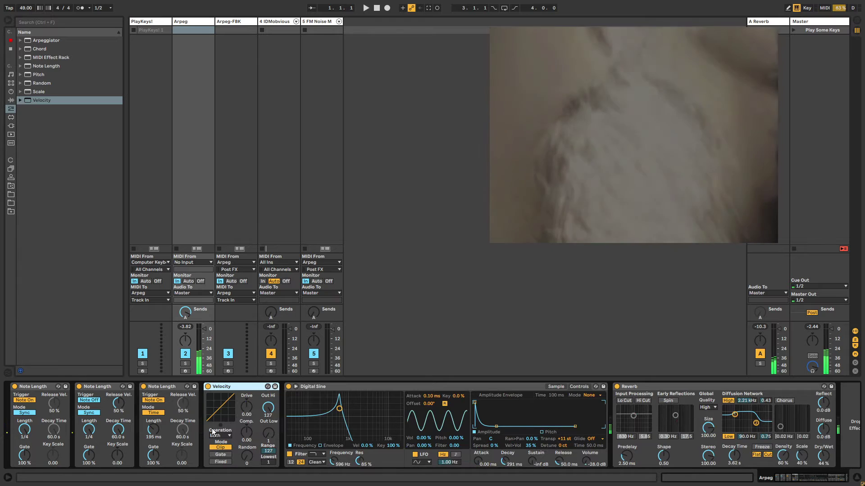
key("ctrl+g")
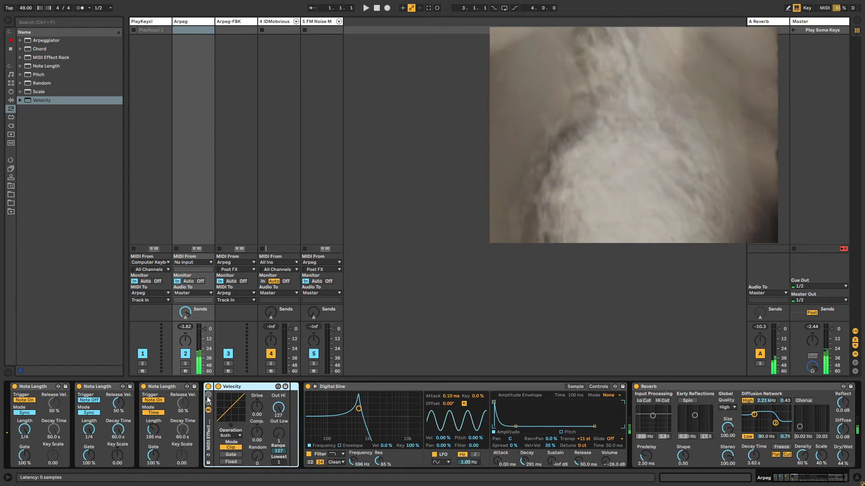
- Examine the new rack's macros and its key, velocity and chain zones, and turn off Simpler
left_click(208, 396)
left_click(208, 403)
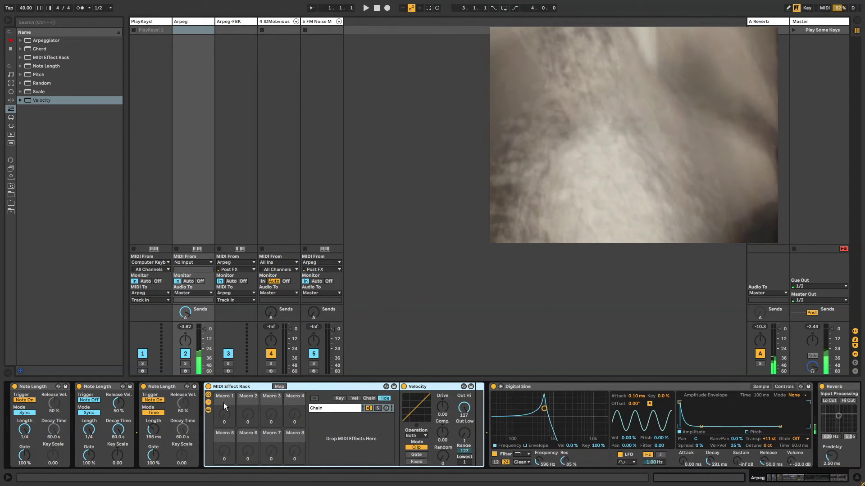
left_click(339, 399)
left_click(352, 398)
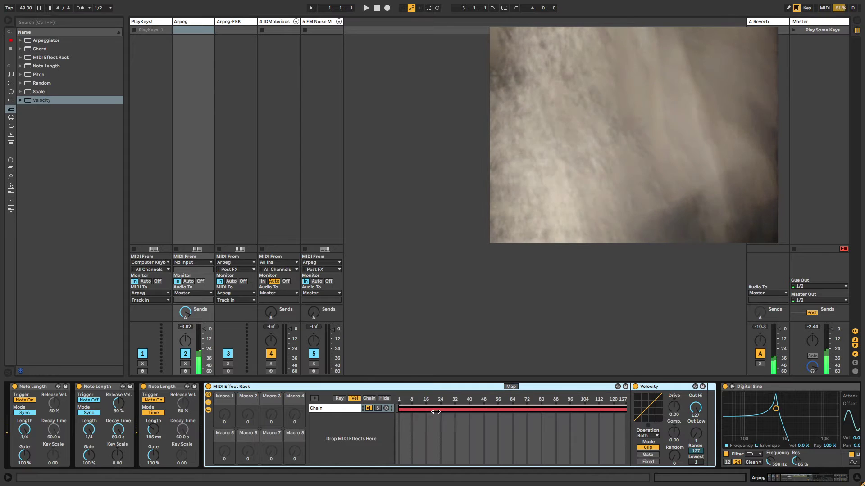
left_click(369, 398)
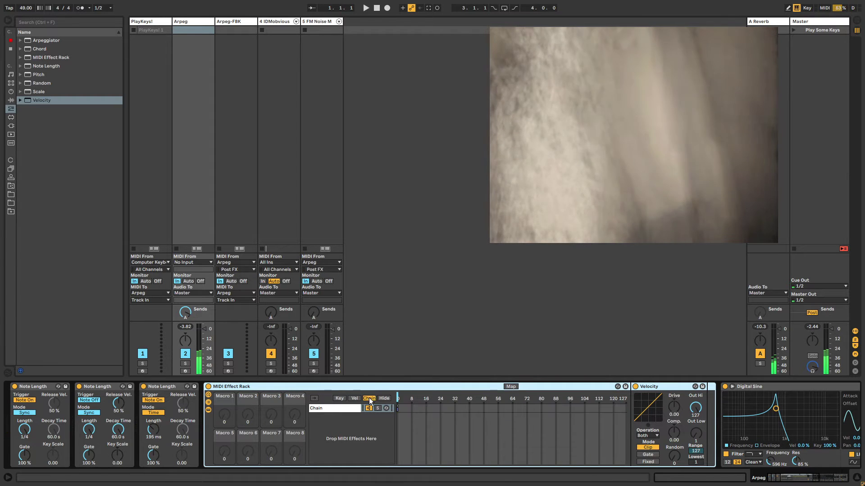
left_click(382, 398)
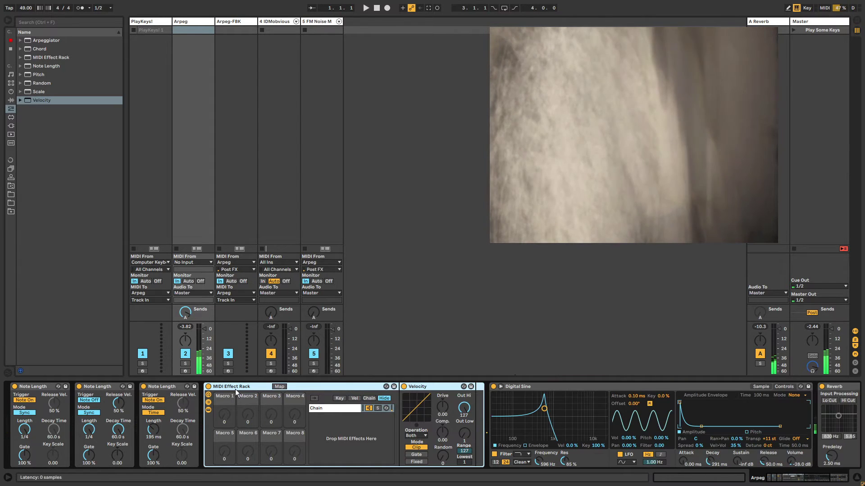
left_click(209, 404)
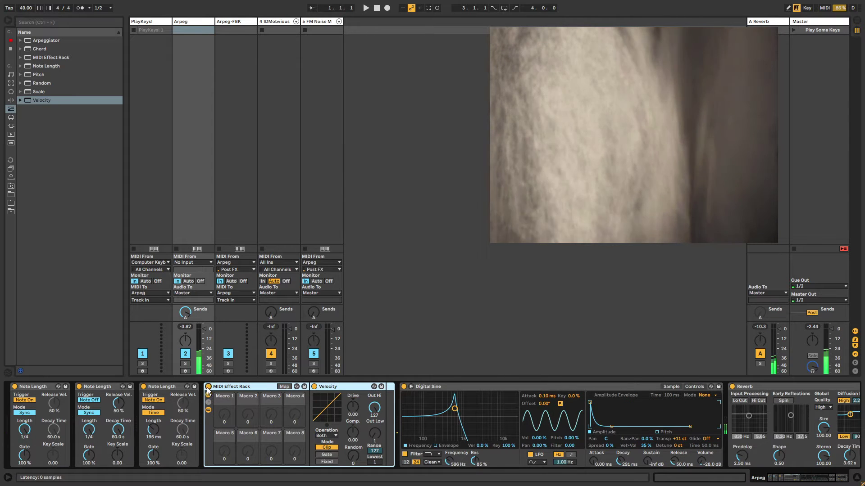
left_click(404, 387)
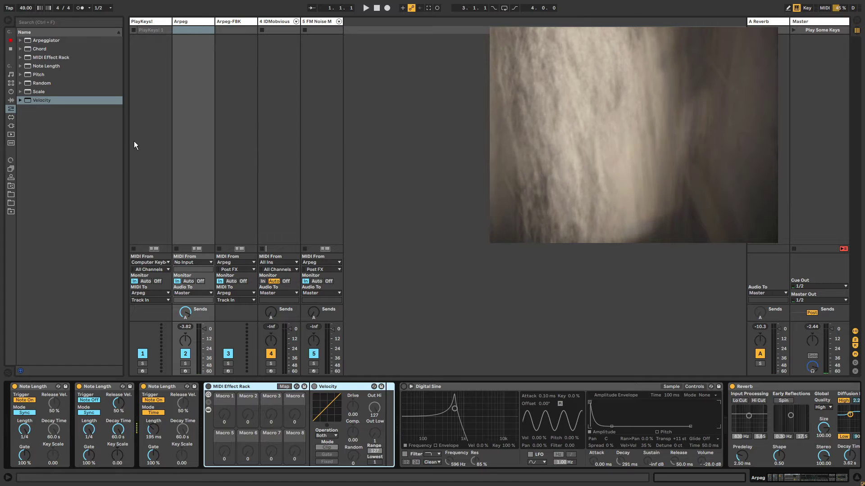
key("ctrl+o")
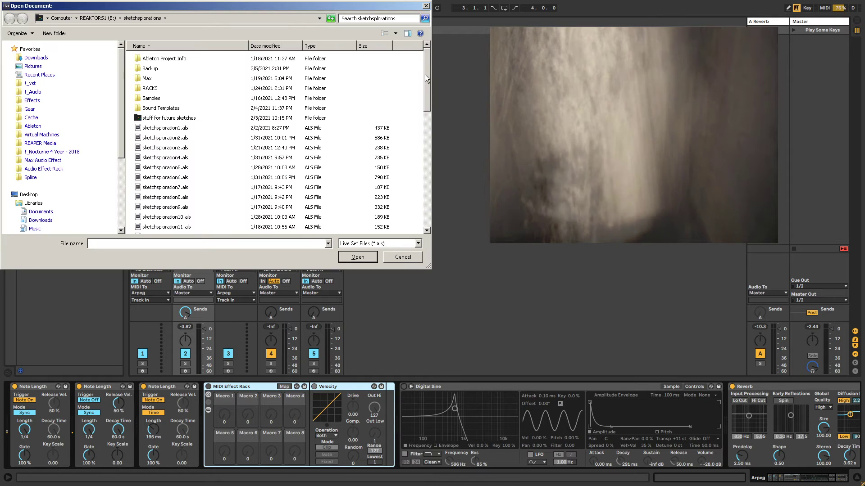
left_click_drag(425, 75, 420, 194)
left_click(369, 230)
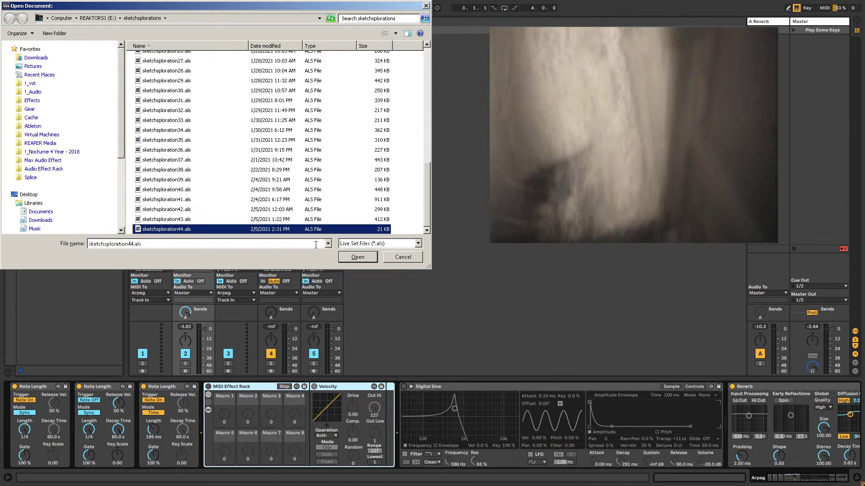
left_click(357, 257)
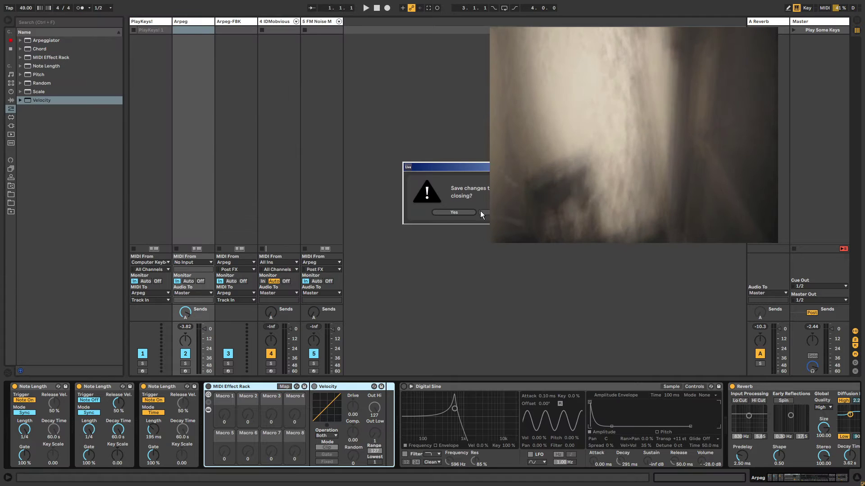
left_click(412, 197)
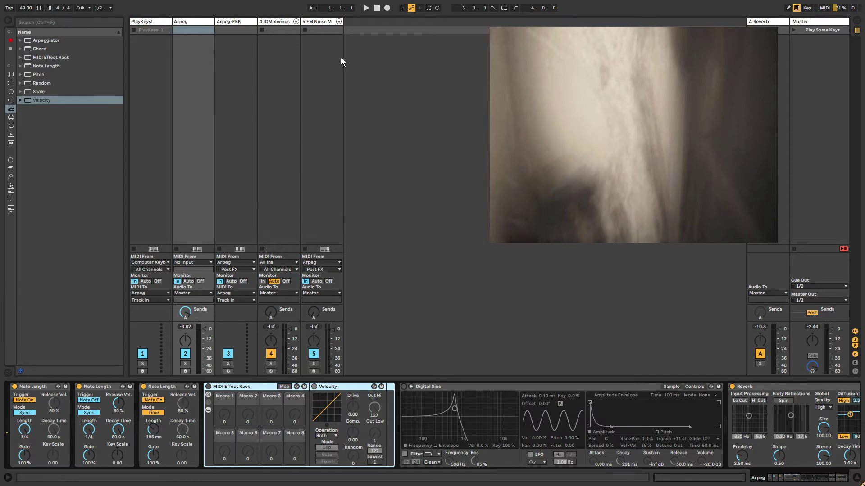
- Copy the Pitch and FM Noise Maker devices from the FM Noise Maker track
left_click(326, 26)
left_click(86, 385)
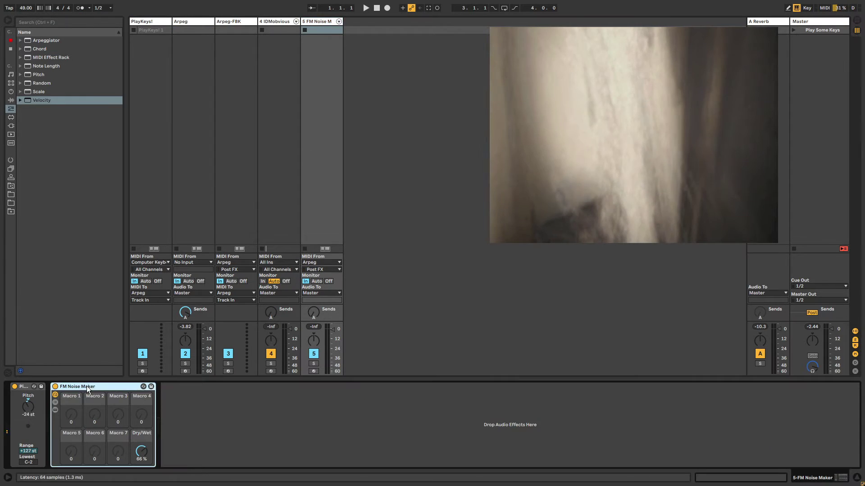
right_click(26, 388)
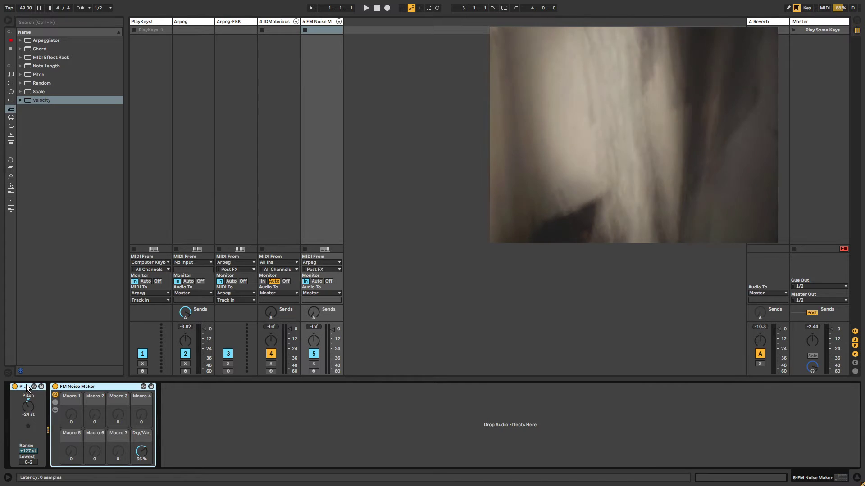
left_click(20, 102)
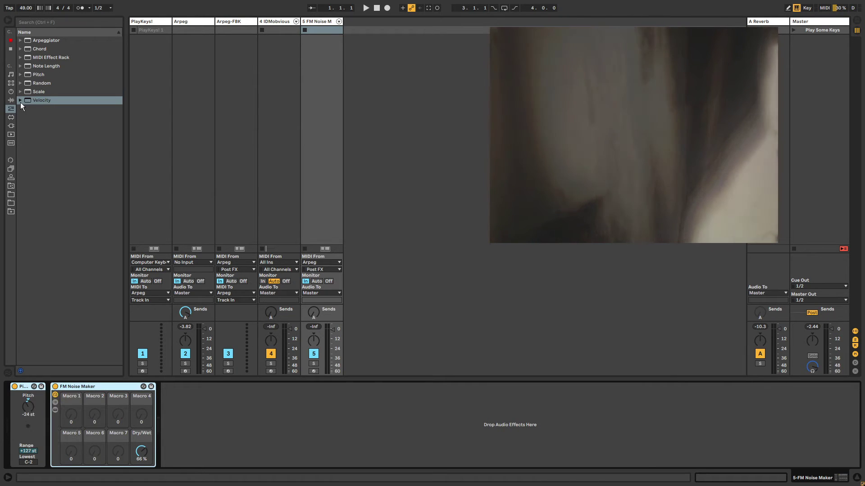
- Open the Live Set sketchsploration44.als from the sketchsplorations folder
key("ctrl+o")
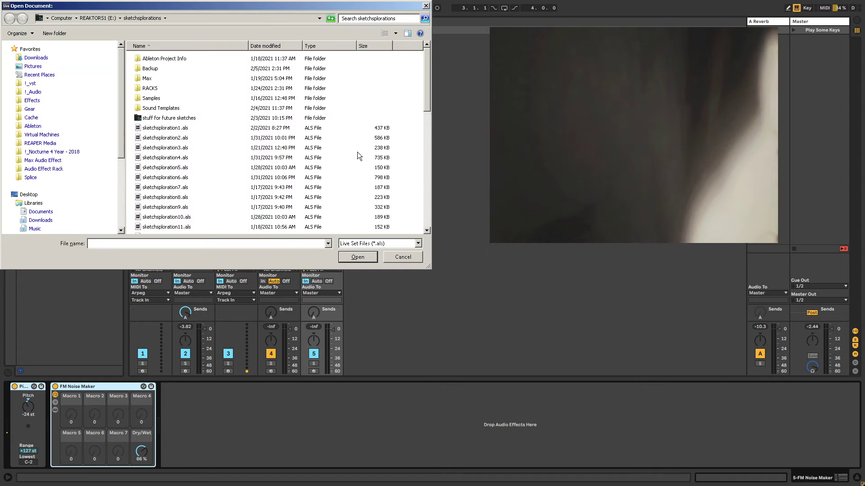
left_click_drag(425, 70, 423, 221)
left_click(175, 229)
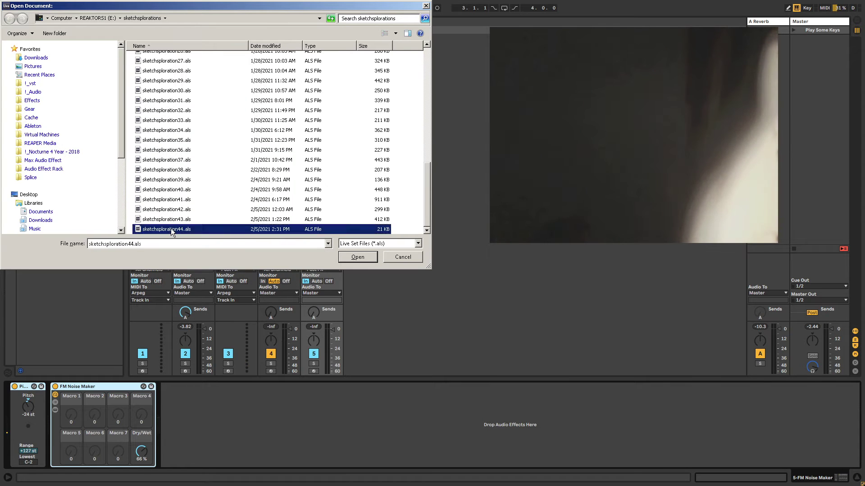
left_click(353, 256)
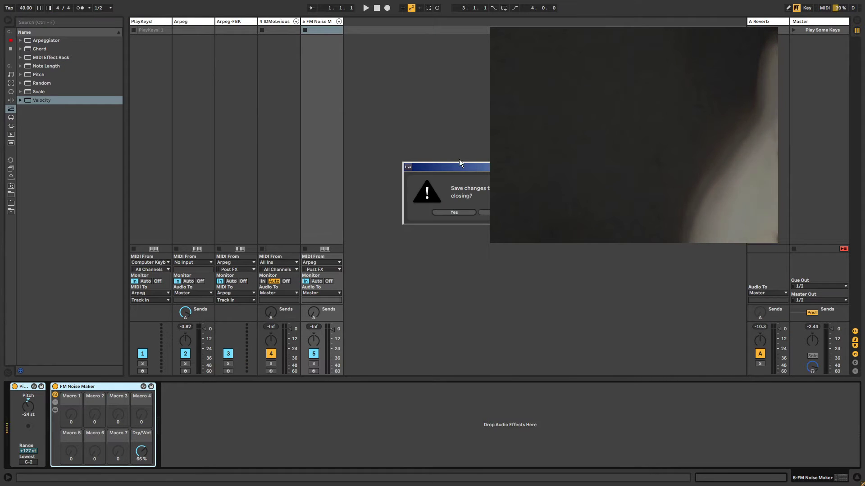
left_click(338, 197)
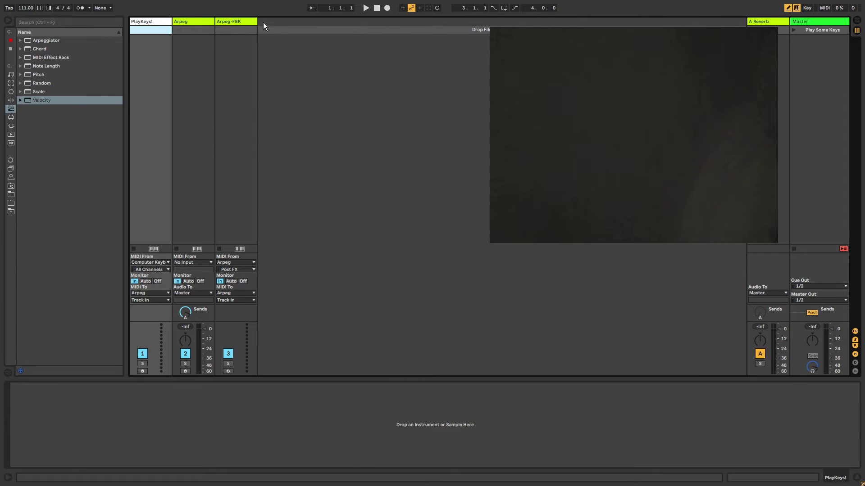
- Insert a MIDI track after Arpeg-FBK and paste the copied Pitch and FM Noise Maker devices onto it
key("ctrl+shift+t")
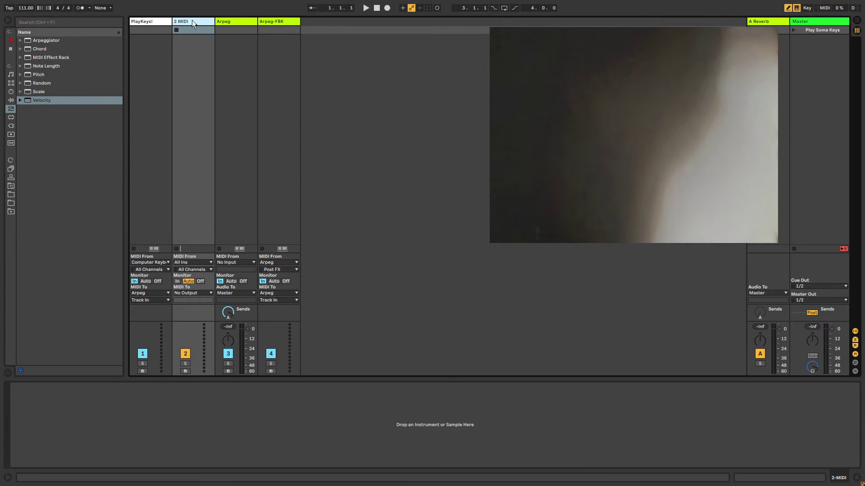
left_click_drag(192, 20, 302, 20)
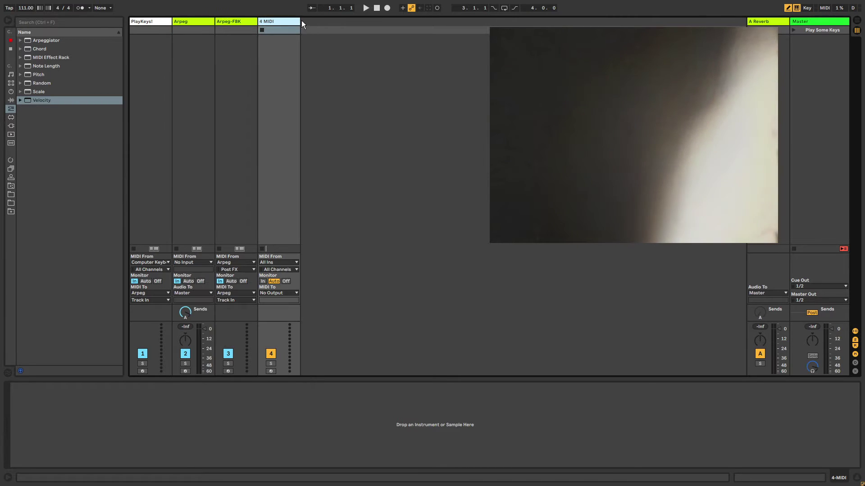
right_click(172, 409)
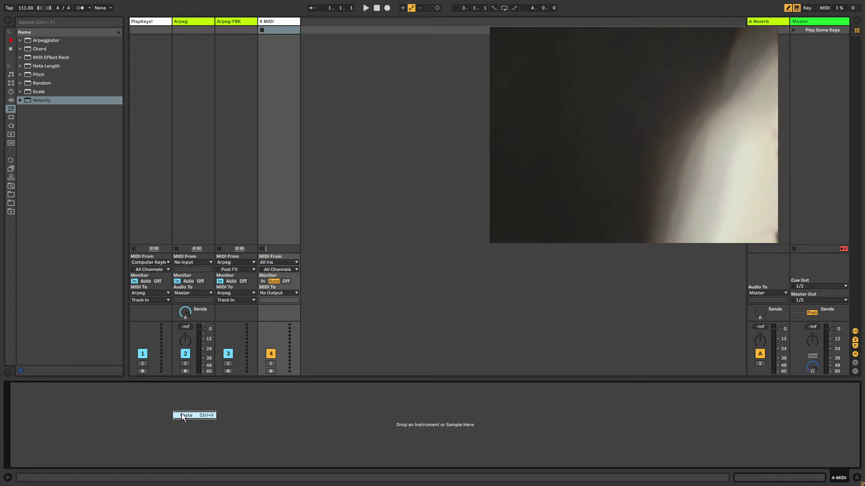
left_click(182, 414)
- Play a note through PlayKeys! to start the arpeggiator, and disarm the FM Noise Maker track
left_click(144, 20)
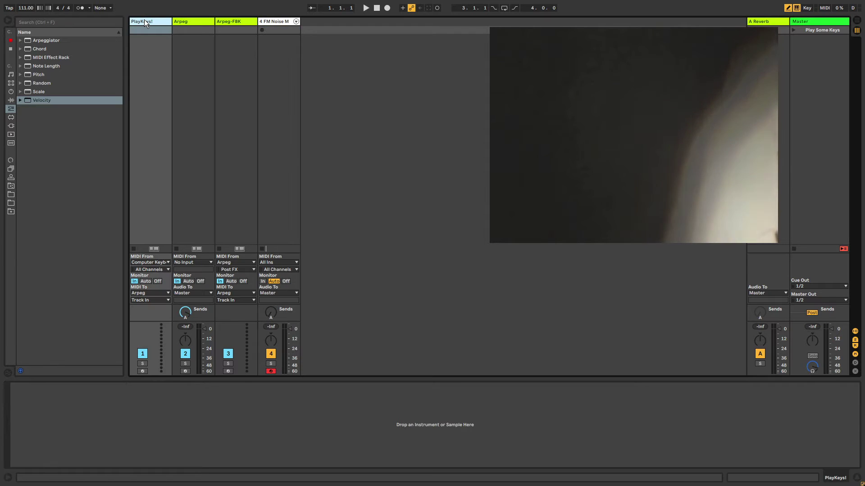
key("a")
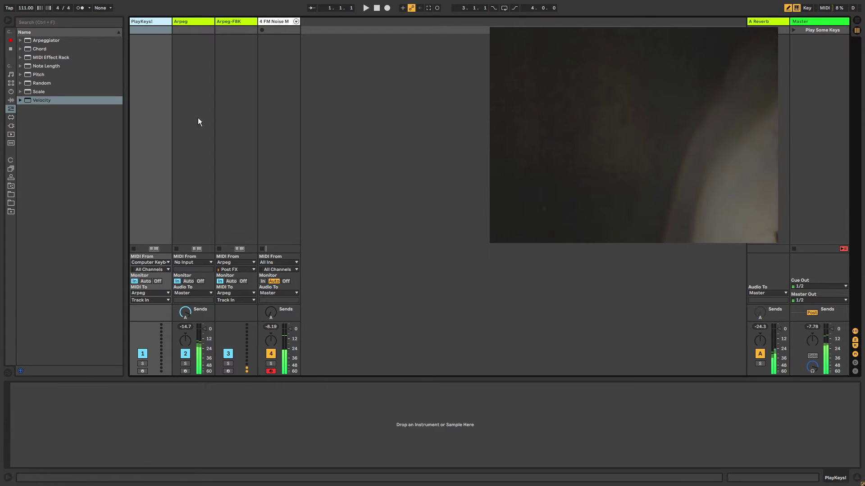
left_click(270, 371)
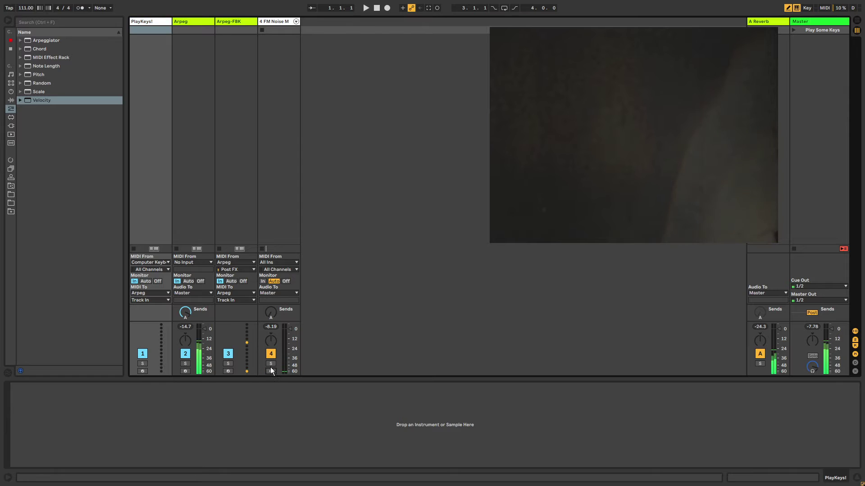
- Set the FM Noise Maker track to receive MIDI from Arpeg, Post FX, and its monitoring to In
left_click(279, 262)
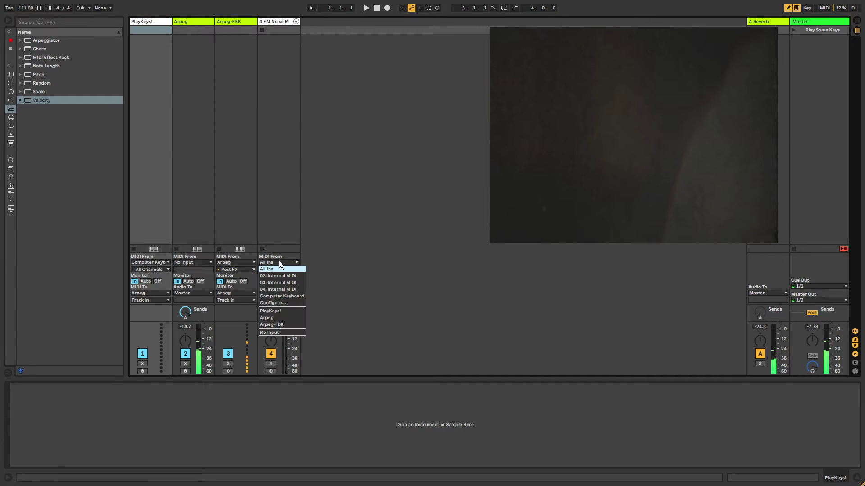
left_click(280, 318)
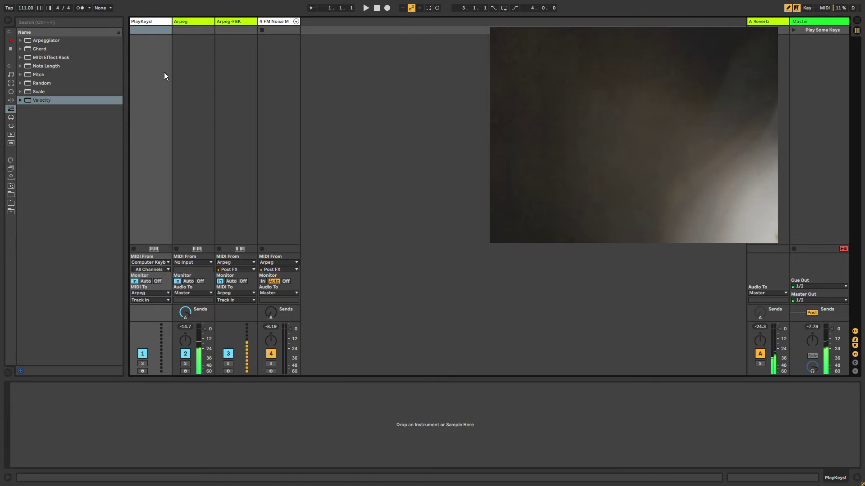
left_click(272, 270)
left_click(270, 283)
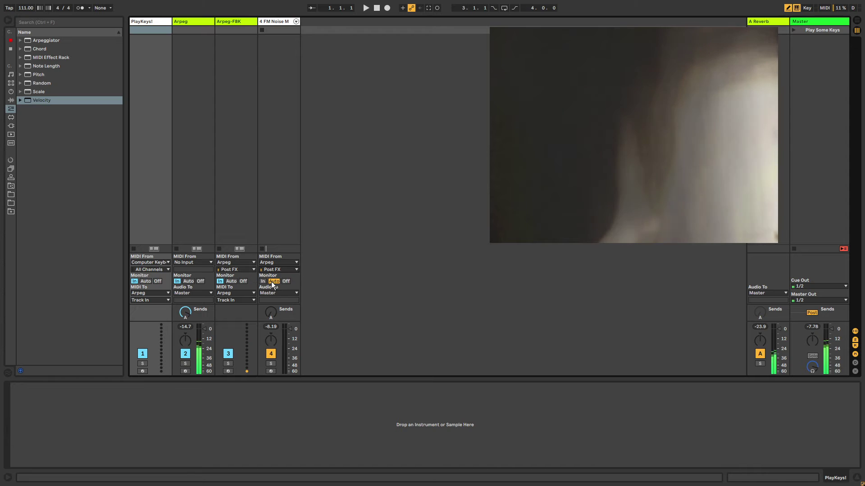
left_click(263, 282)
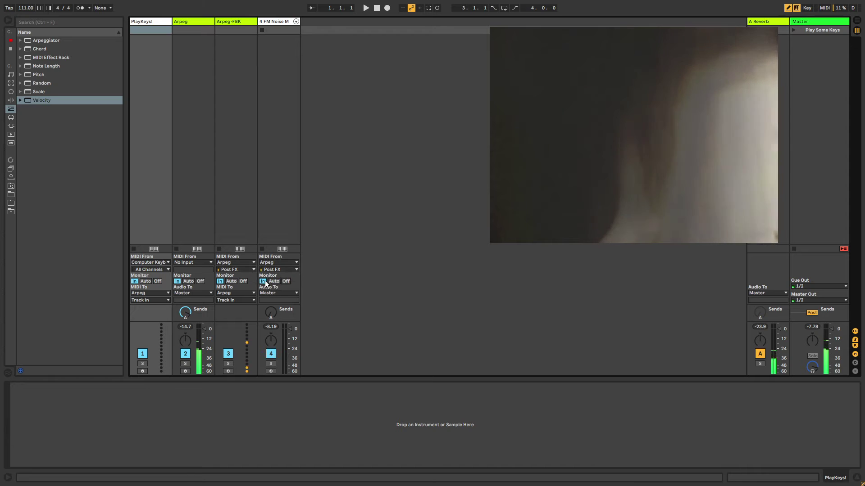
- Add a Note Length before Pitch on the FM Noise Maker track and set its length to 52.4 ms
left_click(269, 21)
left_click(269, 21)
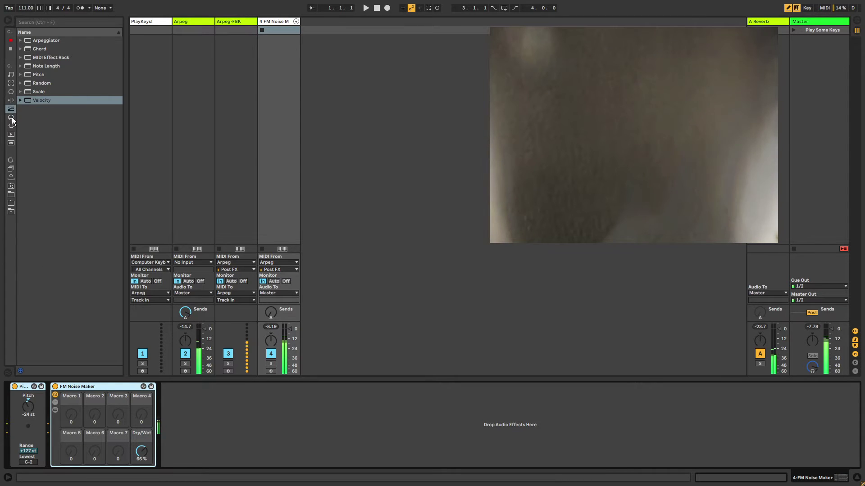
left_click(11, 100)
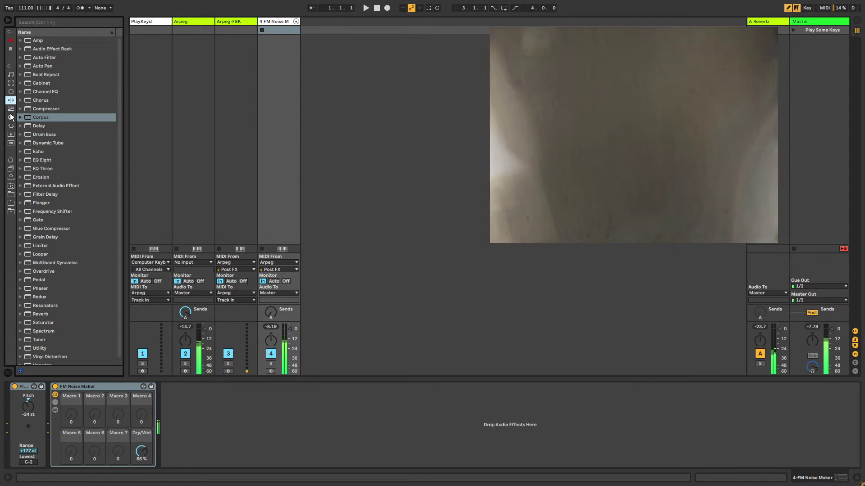
left_click(11, 109)
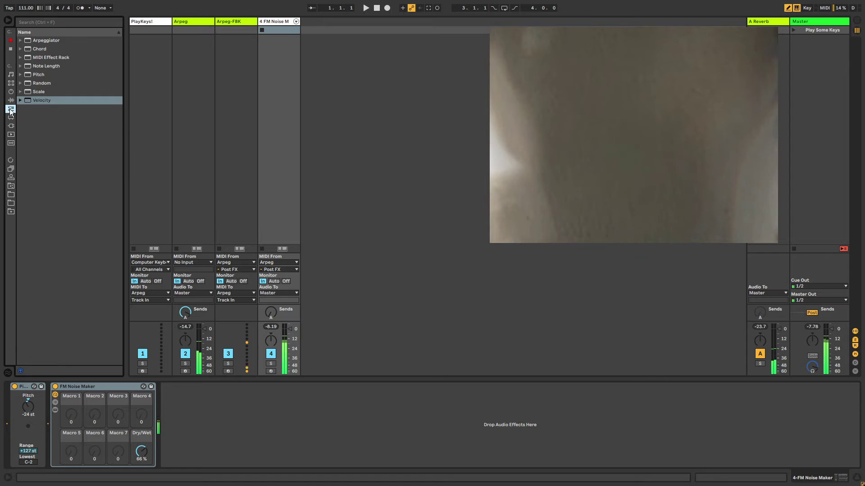
left_click(42, 66)
left_click_drag(37, 406, 34, 424)
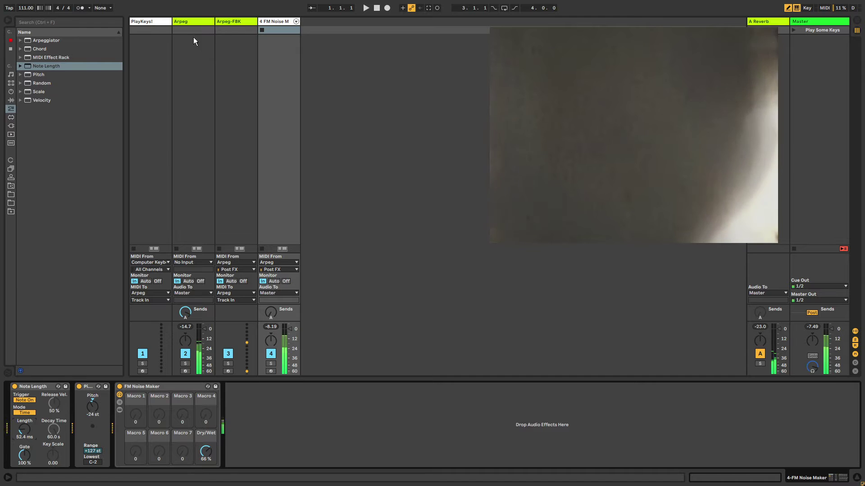
- Check the Arpeg-FBK devices, then deactivate the FM Noise Maker rack on the fourth track
left_click(226, 21)
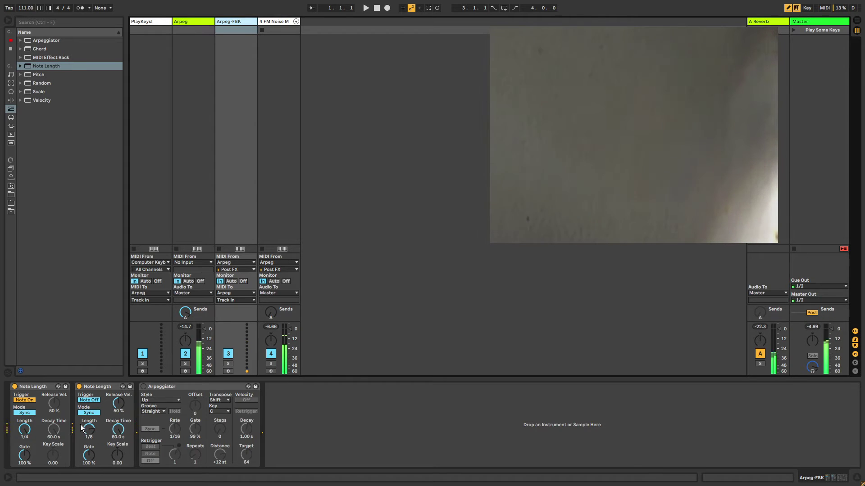
left_click(277, 22)
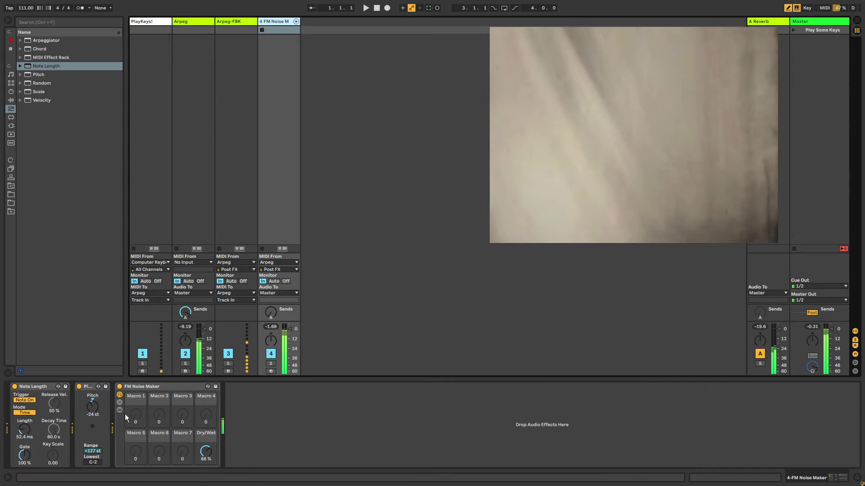
left_click(119, 387)
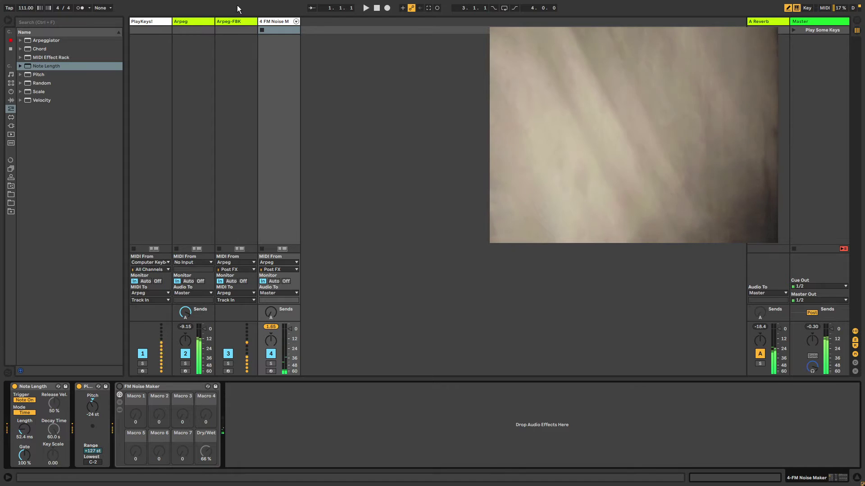
- Review the Arpeg-FBK and Arpeg device chains, and switch the Arpeg-FBK track off and back on to interrupt the feedback
left_click(233, 21)
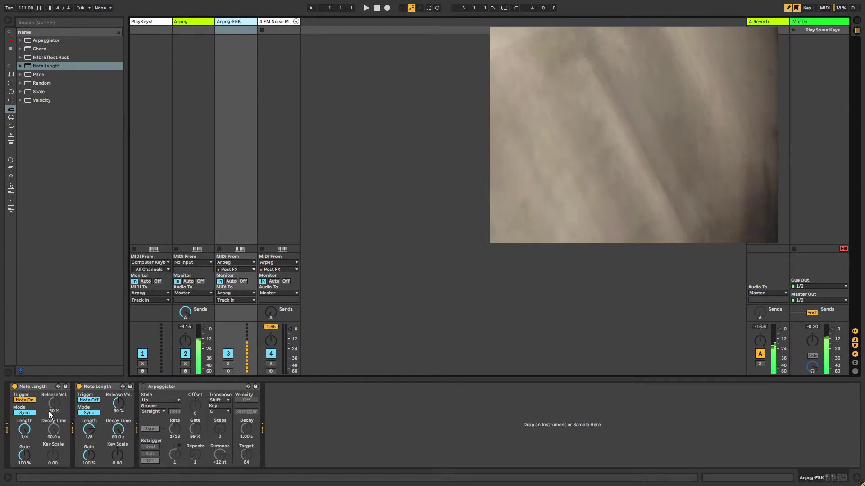
left_click(181, 21)
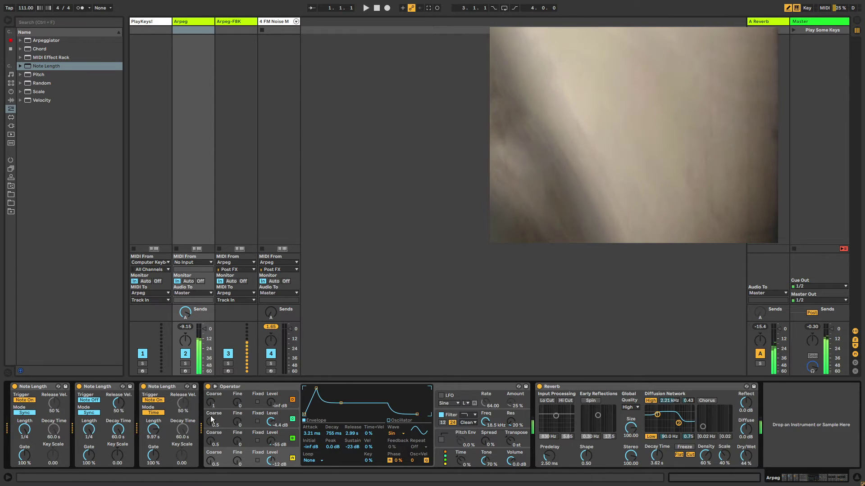
left_click(228, 354)
left_click(228, 354)
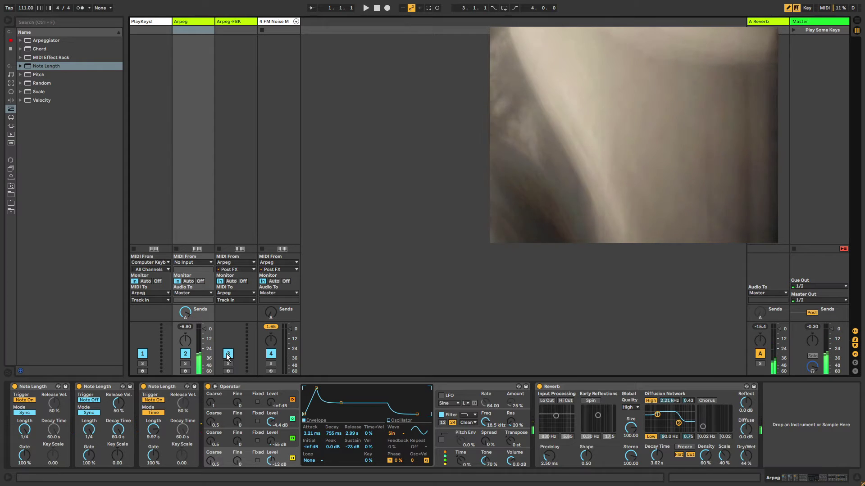
- Deactivate both Note Length devices on the Arpeg-FBK track
left_click(226, 22)
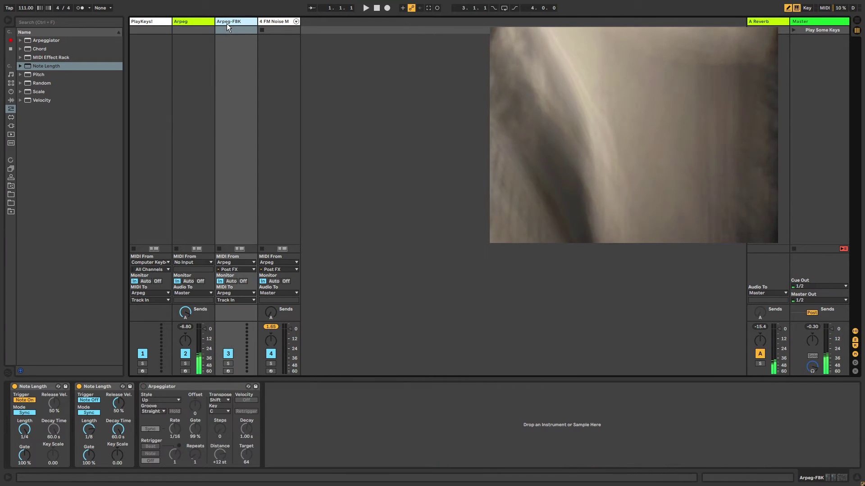
left_click(14, 387)
left_click(79, 386)
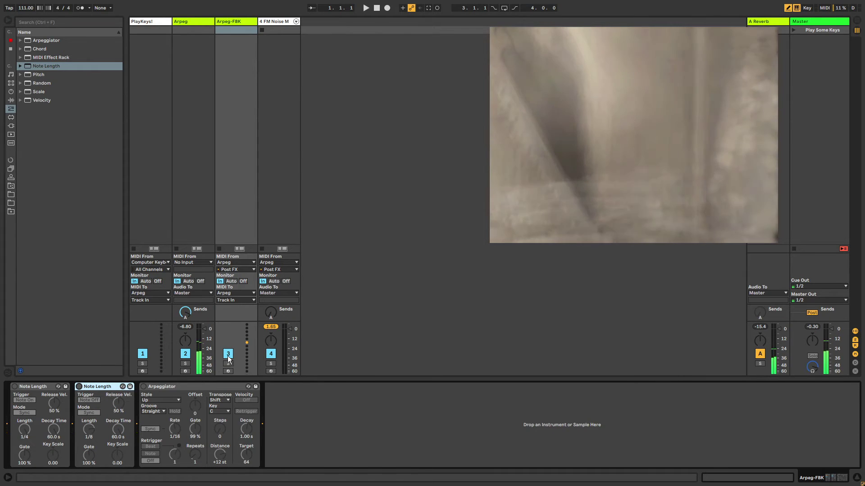
- Reactivate the FM Noise Maker rack and break the feedback briefly by switching the Arpeg-FBK track off and on
left_click(262, 24)
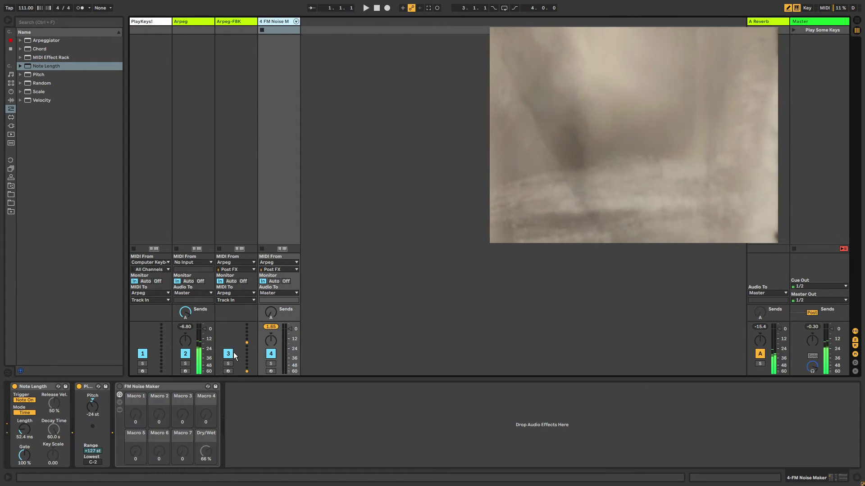
left_click(119, 387)
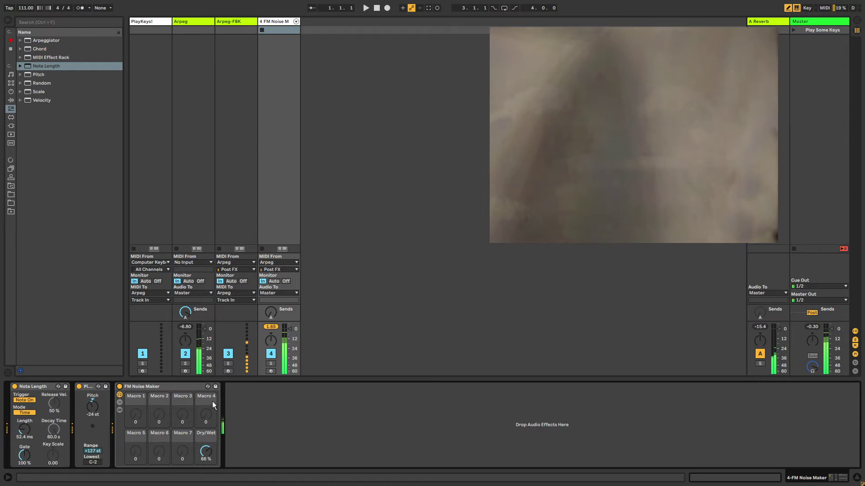
left_click(227, 355)
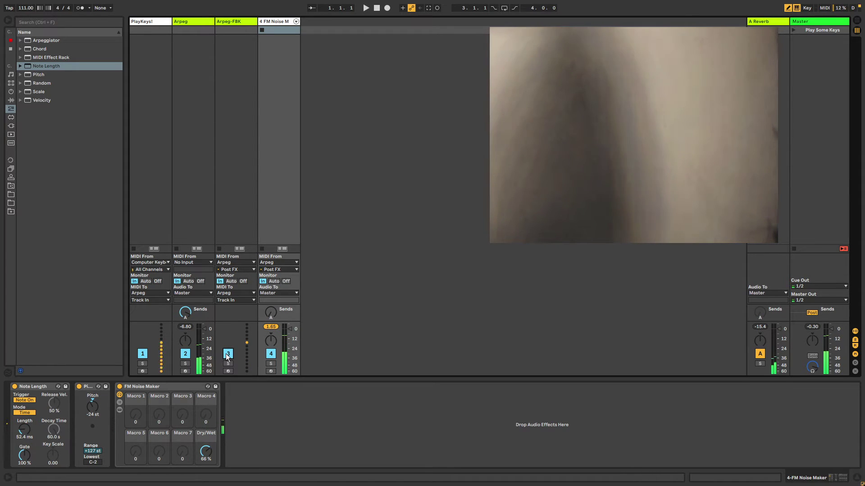
left_click(227, 355)
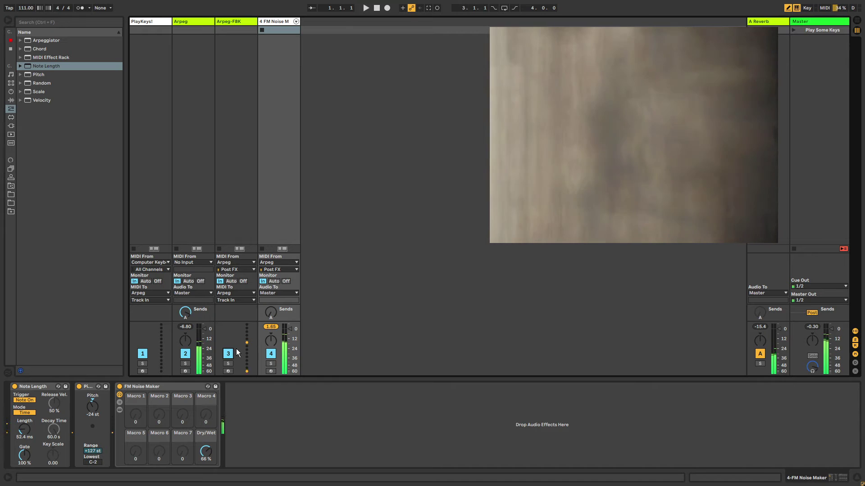
- Examine the device chains of the Arpeg, PlayKeys!, Arpeg-FBK and FM Noise Maker tracks
left_click(177, 19)
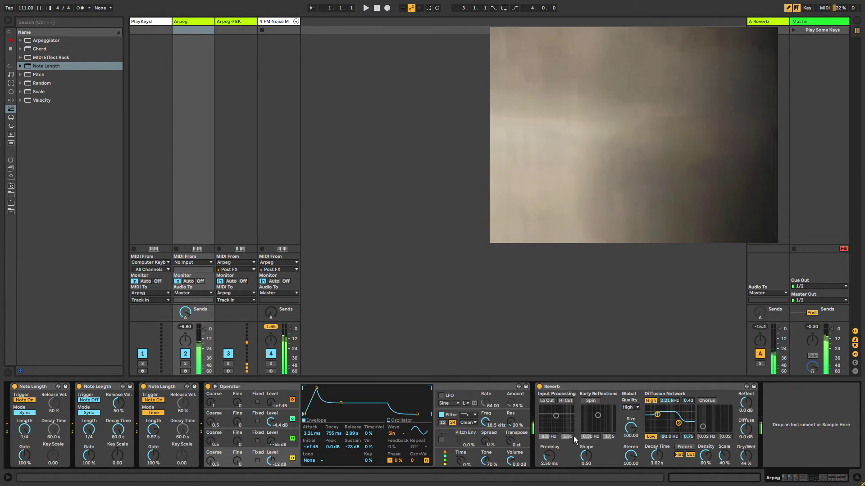
left_click(149, 22)
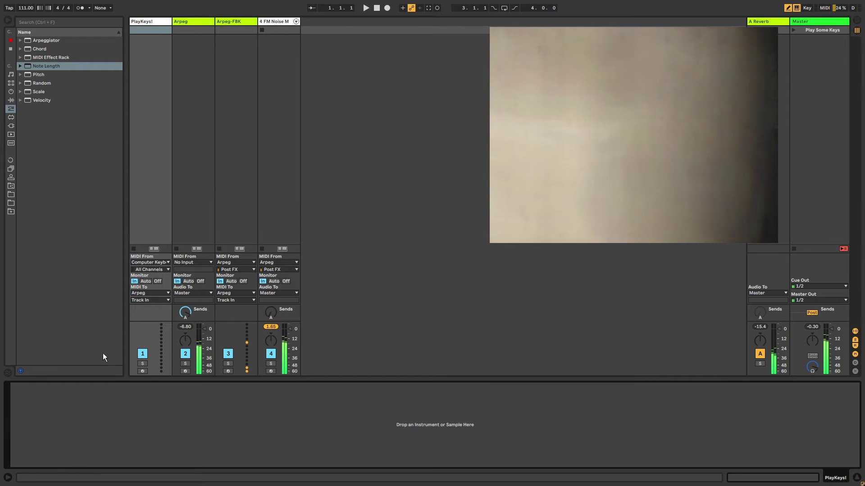
left_click(234, 23)
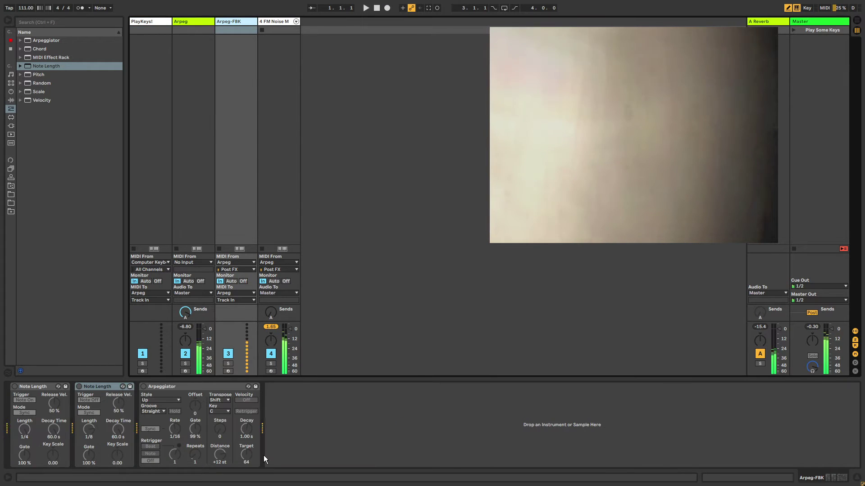
left_click(190, 22)
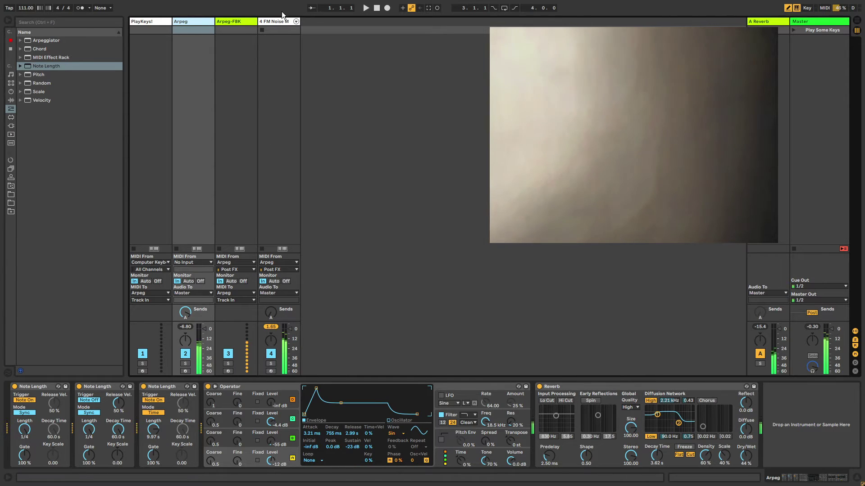
left_click(276, 21)
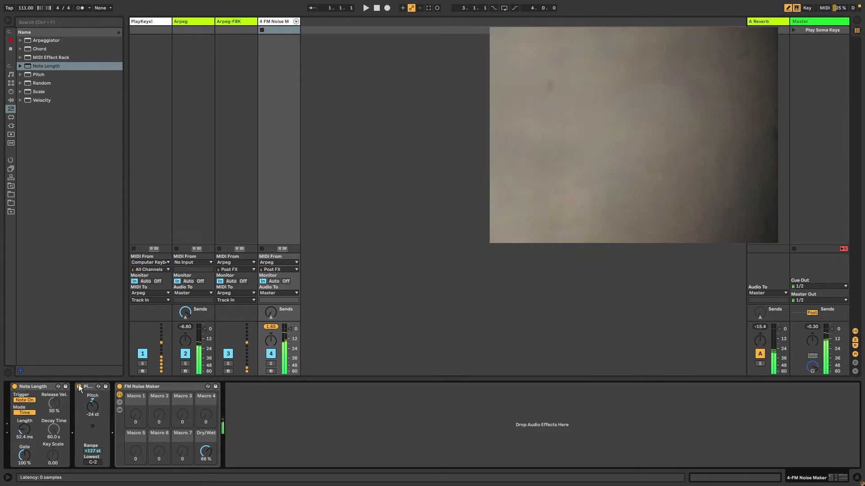
- Switch the Arpeg-FBK track off and on several times to change the running arpeggio, leaving it on
left_click(228, 355)
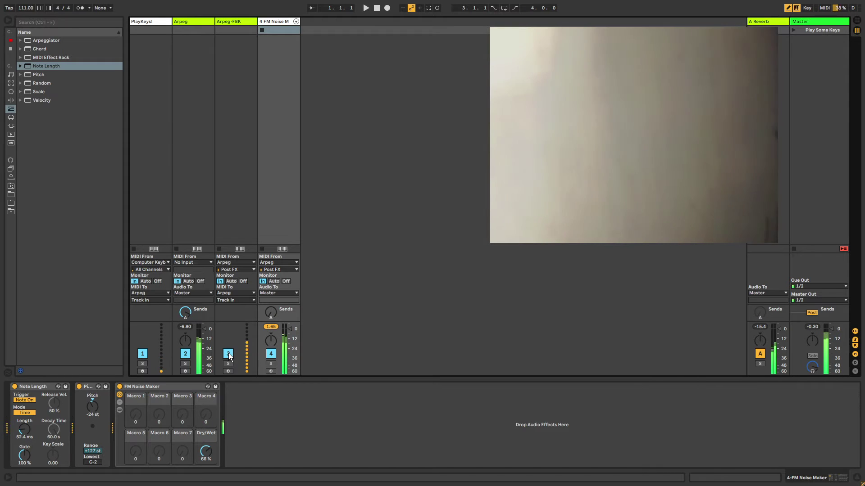
left_click(228, 354)
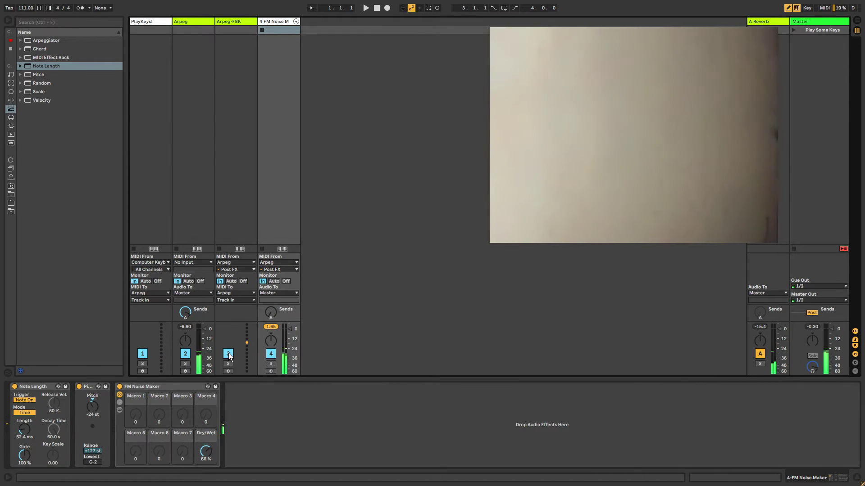
left_click(229, 355)
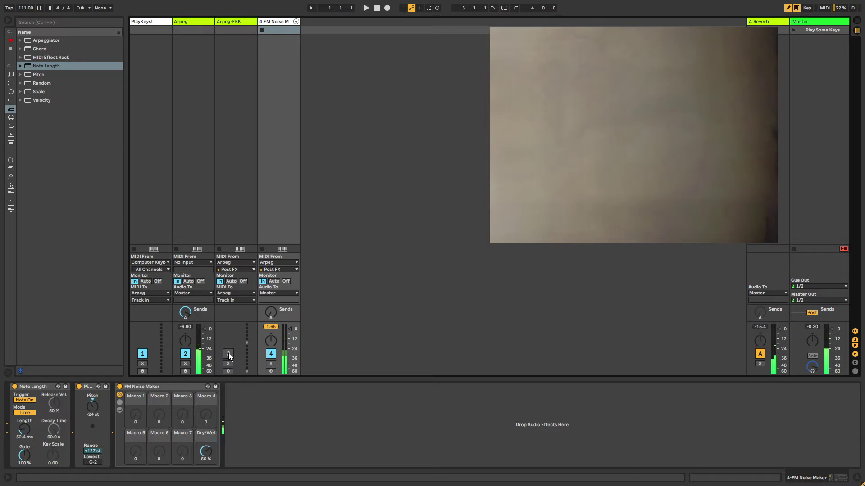
left_click(228, 355)
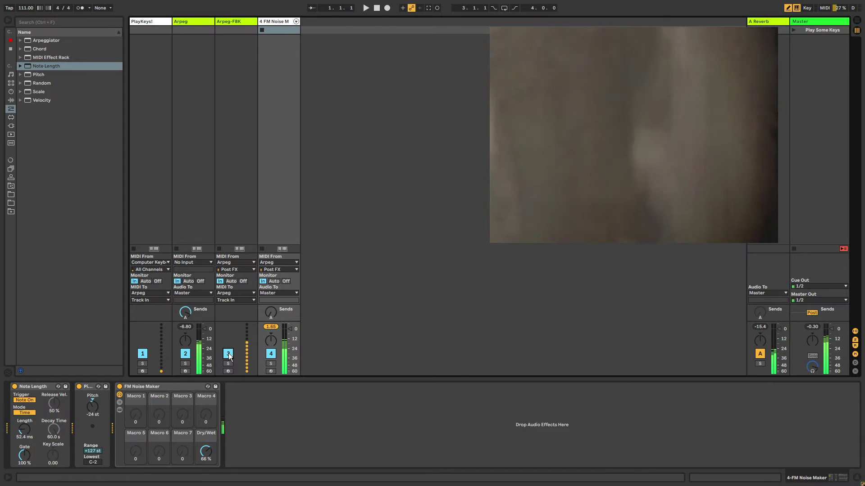
left_click(229, 355)
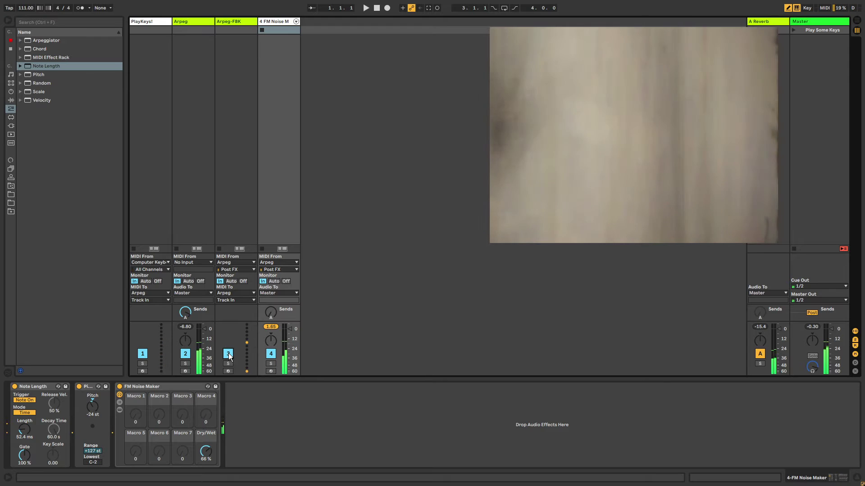
left_click(228, 355)
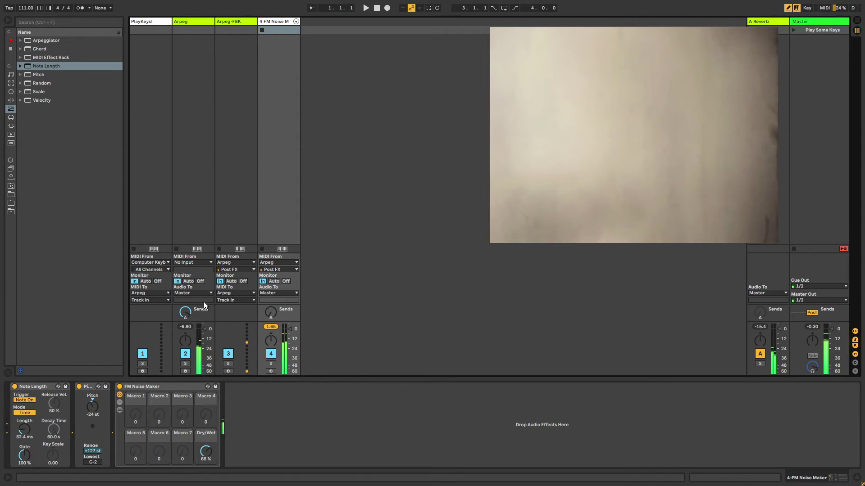
- Try controlling the Arpeg-FBK track's on/off switch with the S key through key mapping, with the computer MIDI keyboard disabled
key("ctrl+k")
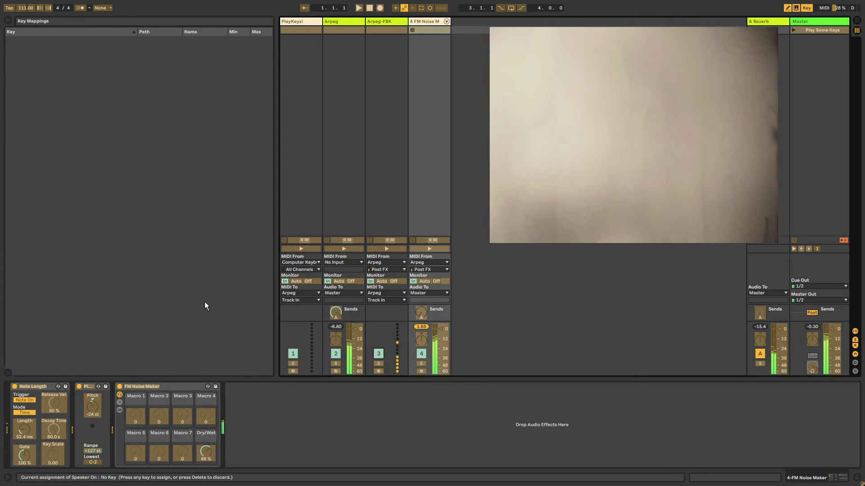
key("ctrl+k")
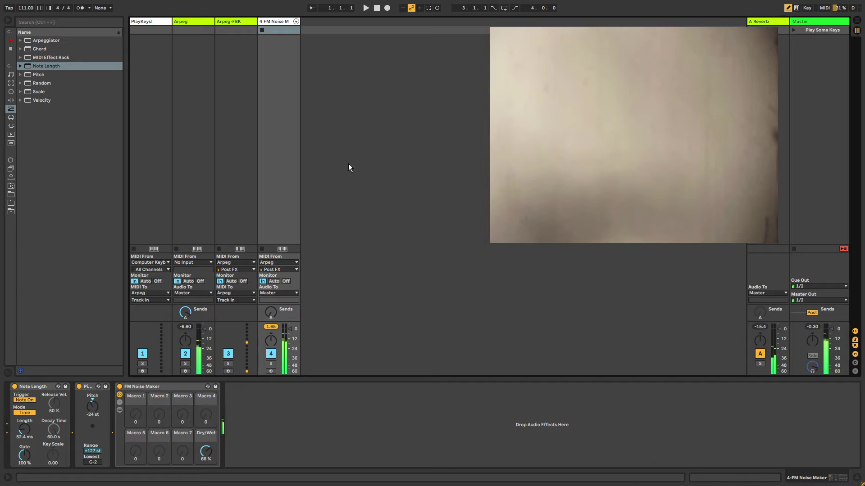
key("s")
key("s")
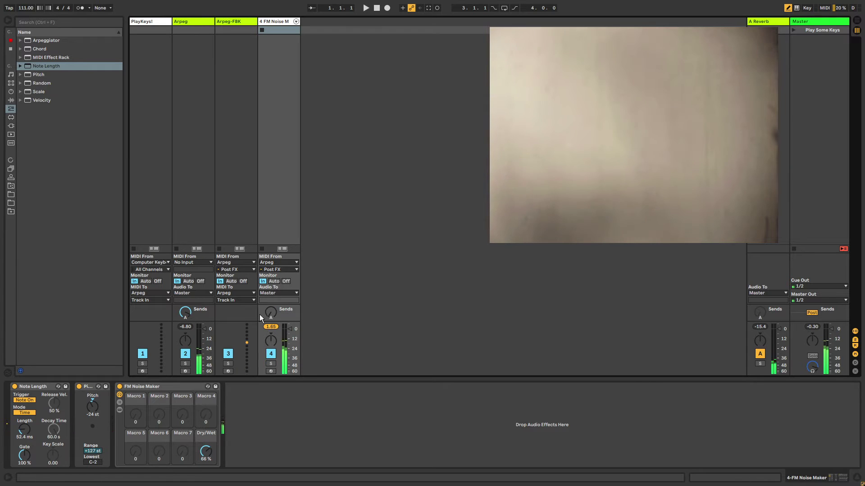
- Re-enable the computer MIDI keyboard and show the FM Noise Maker rack's chain list
left_click(797, 8)
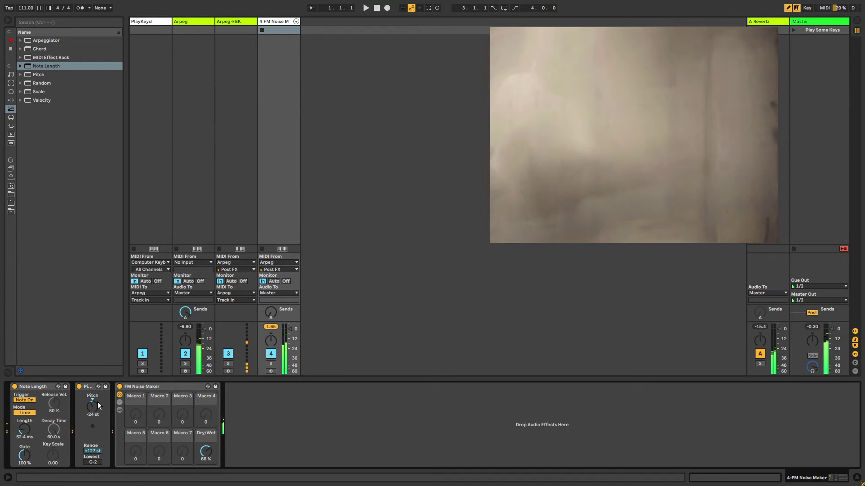
left_click(120, 403)
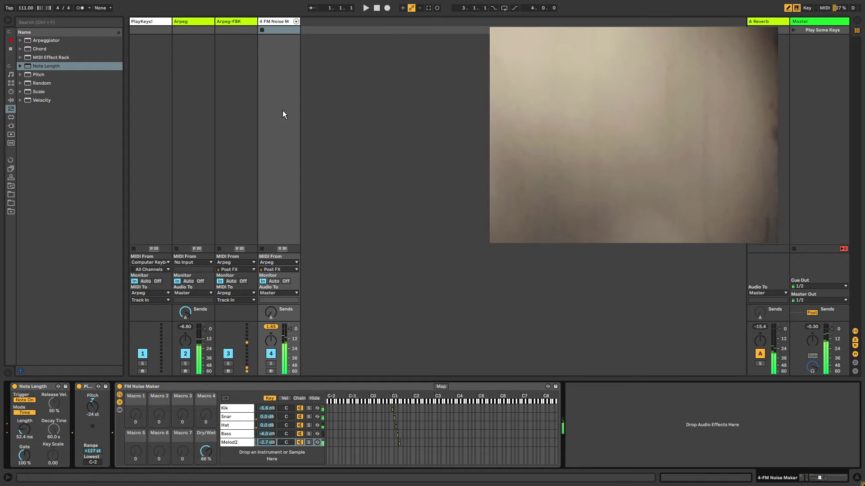
- Move the video window aside, adjust the first audio source's level in the OBS mixer, and move the video window back
left_click_drag(605, 155, 447, 192)
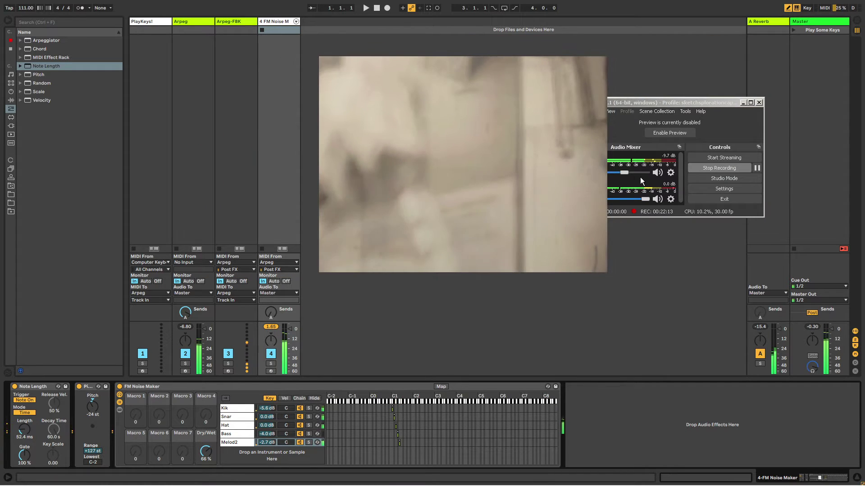
left_click(623, 174)
left_click_drag(474, 166, 647, 160)
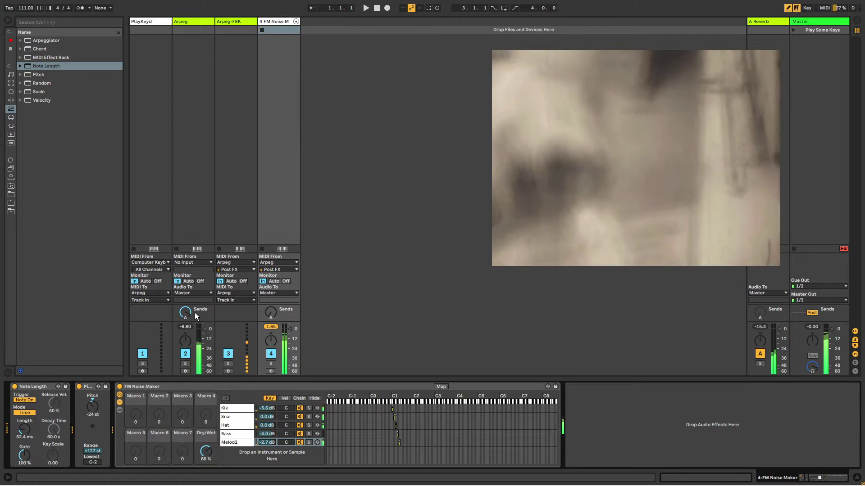
- Lower the Arpeg track's send to A Reverb, and review the Arpeg-FBK and Arpeg devices, including Note Length and Operator
left_click_drag(186, 314, 185, 321)
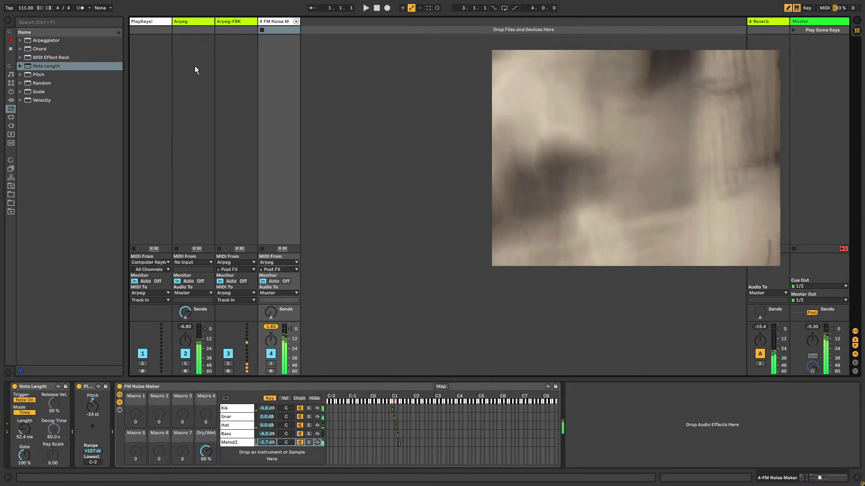
left_click(194, 22)
left_click(233, 23)
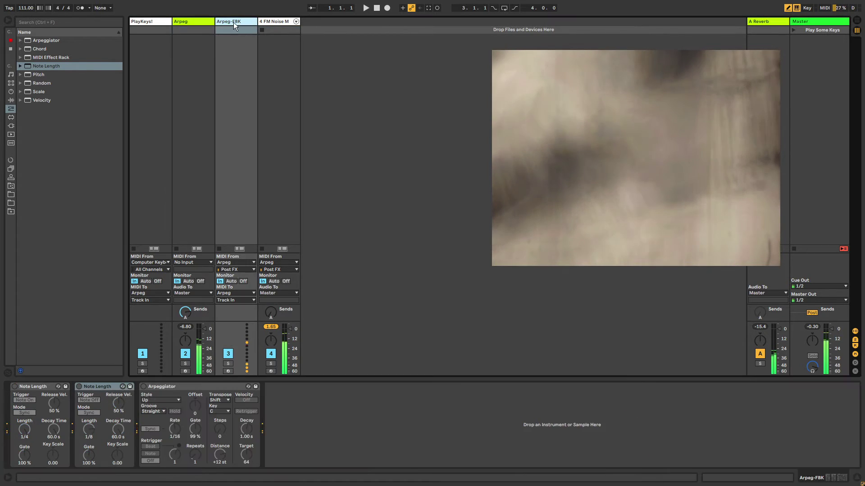
left_click(185, 23)
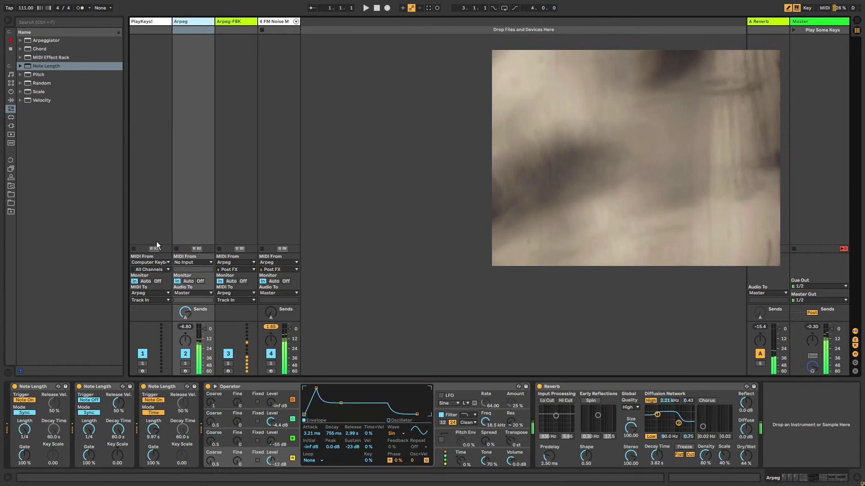
left_click(32, 387)
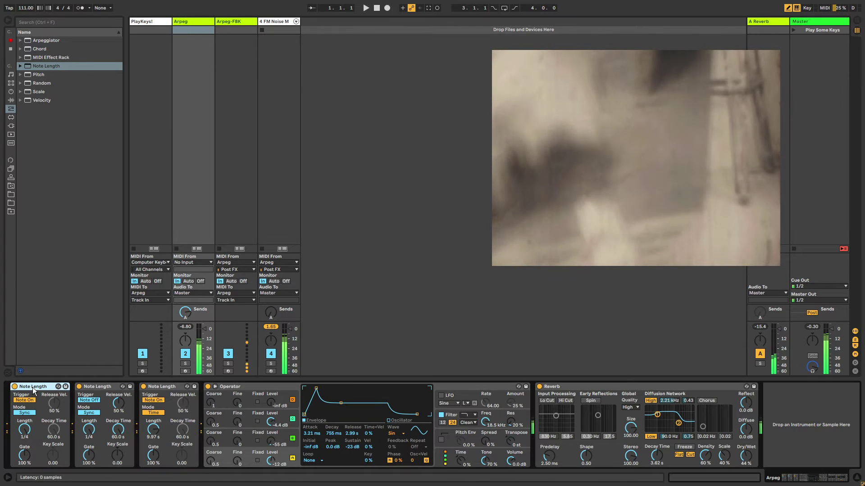
left_click(241, 386)
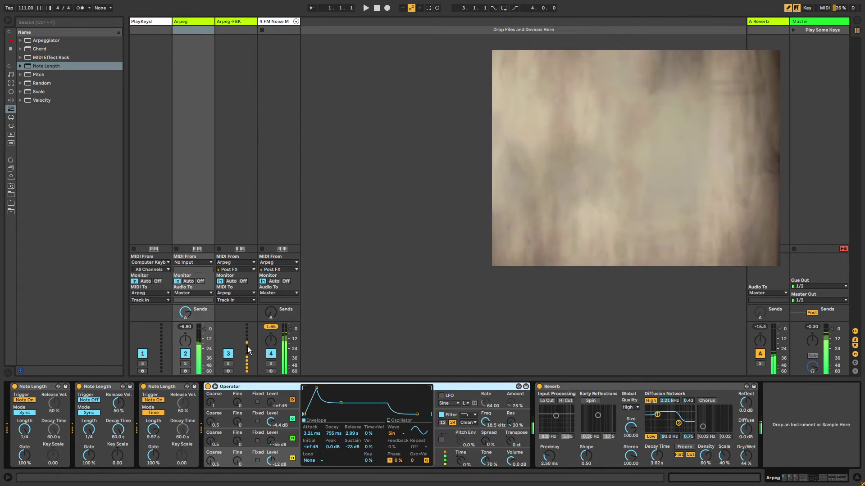
- Interrupt the MIDI feedback repeatedly by switching the Arpeg-FBK track off and back on while the pattern plays
left_click(228, 354)
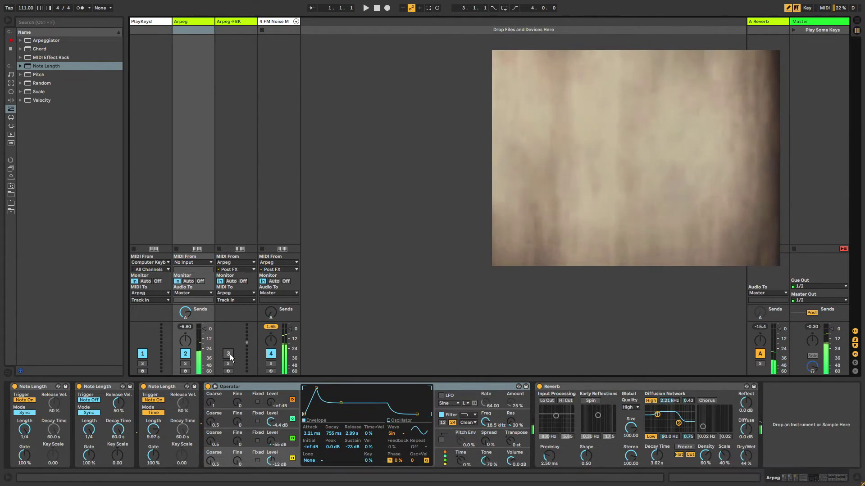
left_click(228, 354)
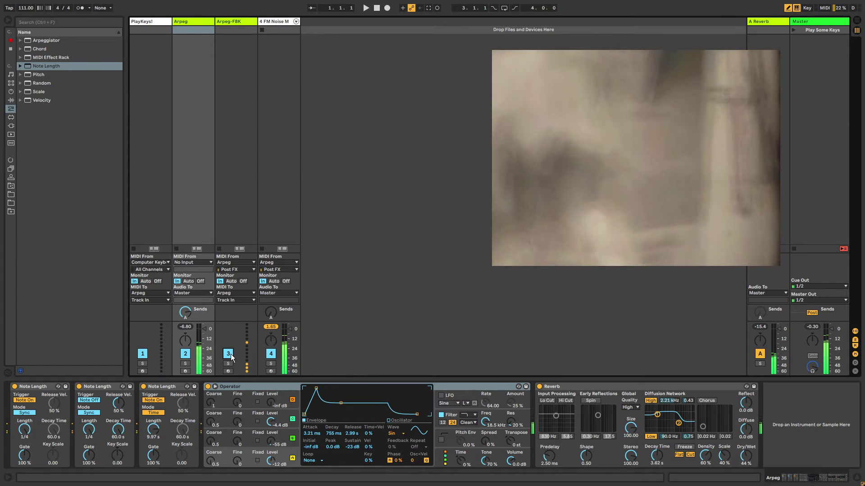
left_click(229, 355)
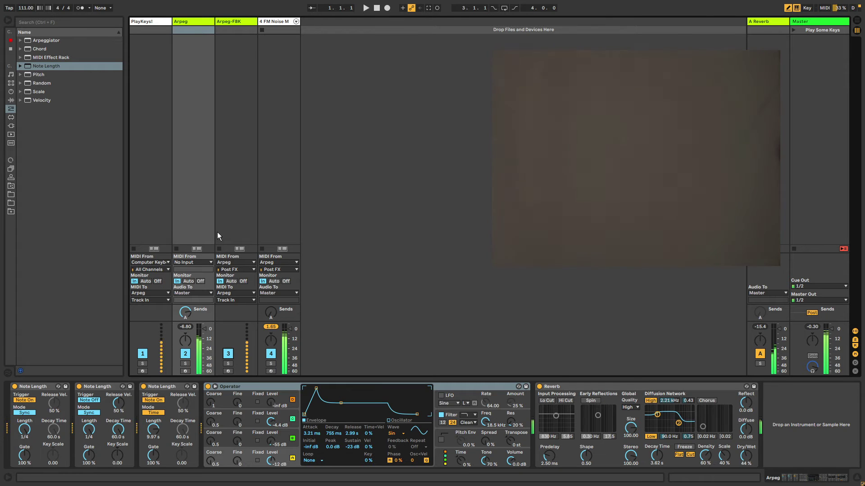
left_click(227, 354)
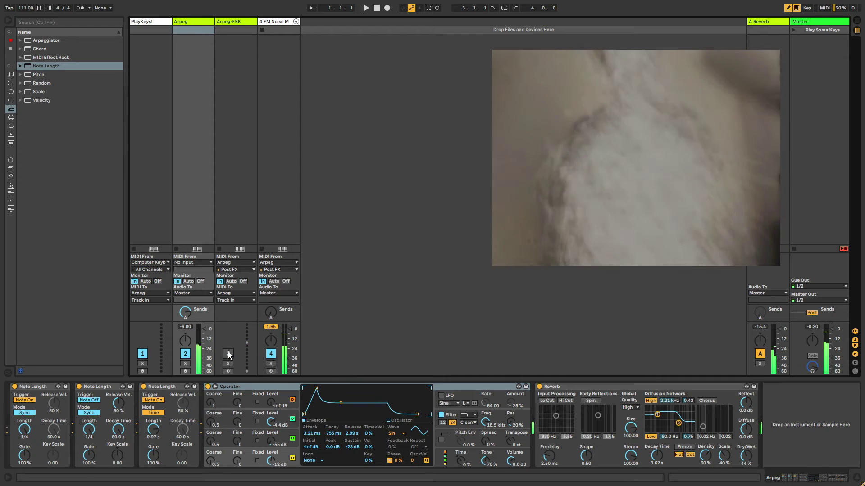
left_click(229, 354)
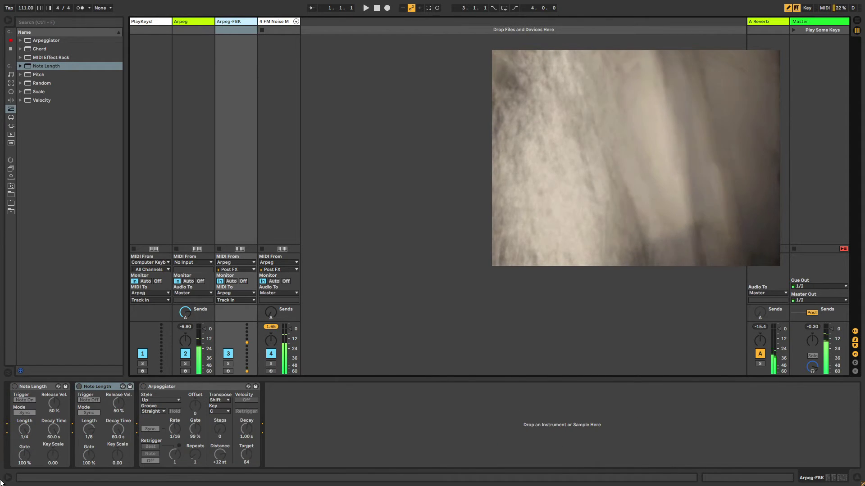
- Enable both Note Length devices and the Arpeggiator on the Arpeg-FBK track, and toggle the Arpeggiator to compare the pattern with and without it
left_click(15, 386)
left_click(78, 387)
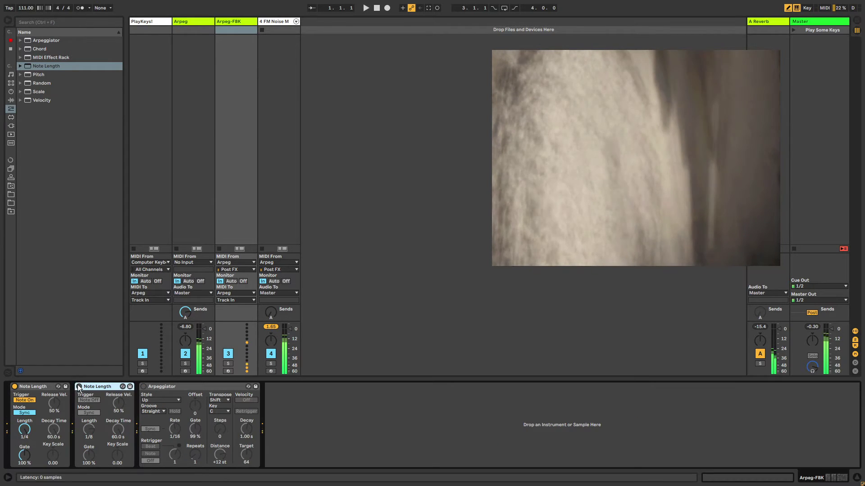
left_click(140, 388)
left_click(143, 387)
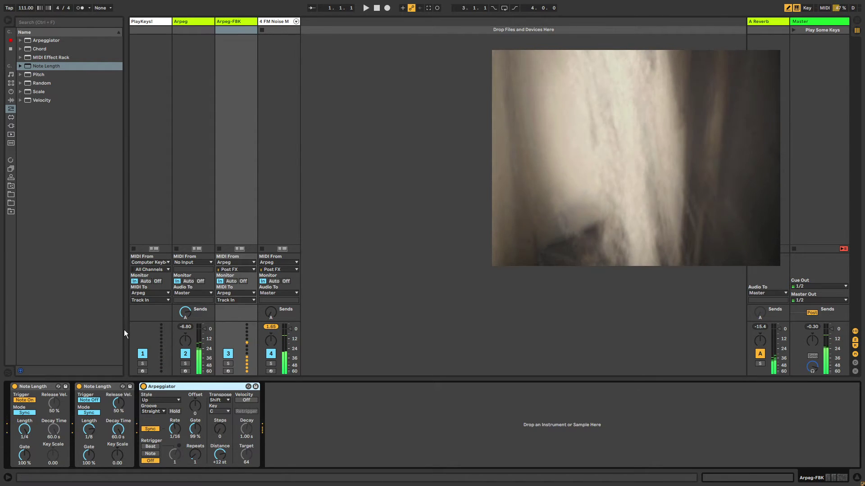
left_click(144, 387)
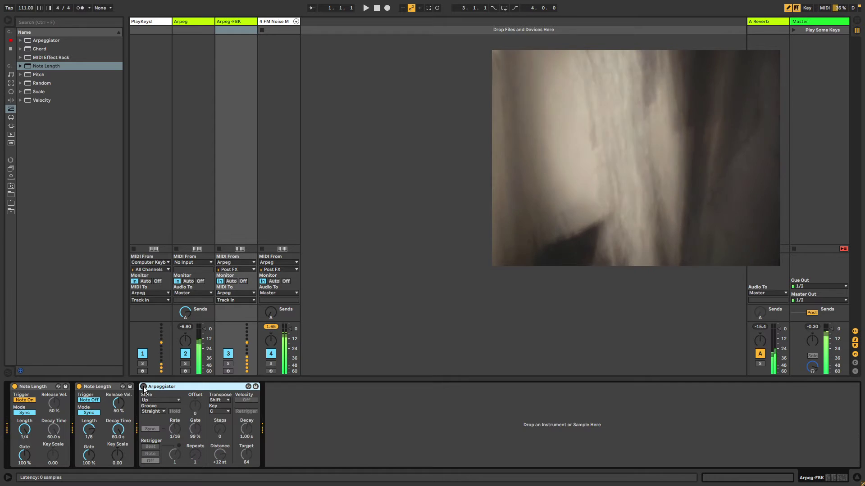
left_click(143, 387)
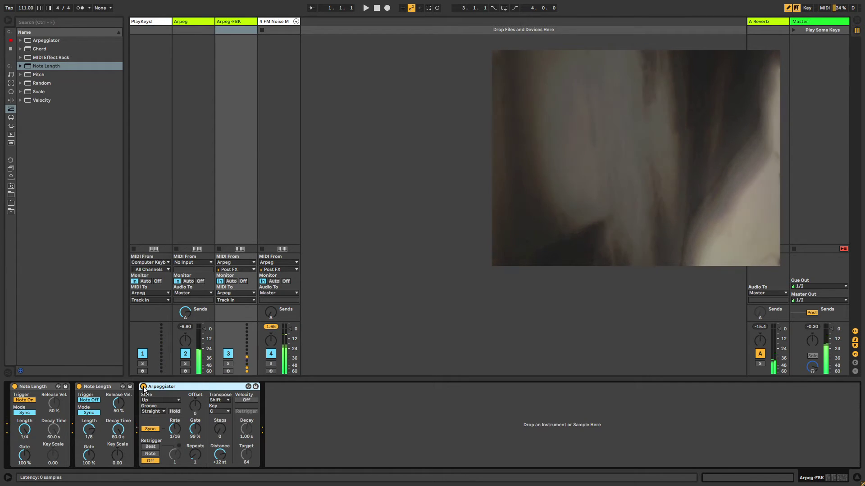
- Try varying the decay time of the second Note Length device on the Arpeg-FBK track
left_click_drag(118, 430, 118, 448)
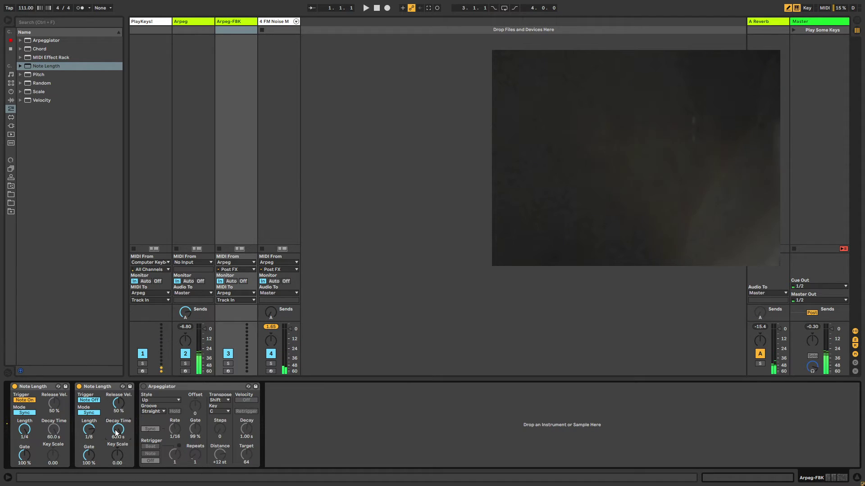
left_click_drag(115, 433, 117, 405)
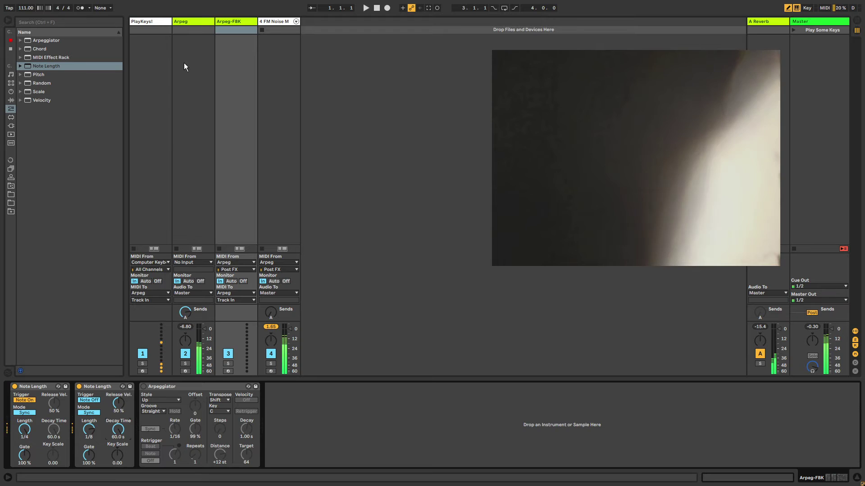
- Set the Arpeg track's third Note Length device to 148 ms, and toggle the Arpeg-FBK track and that device to reshape the pattern
left_click(188, 21)
left_click_drag(153, 430, 154, 471)
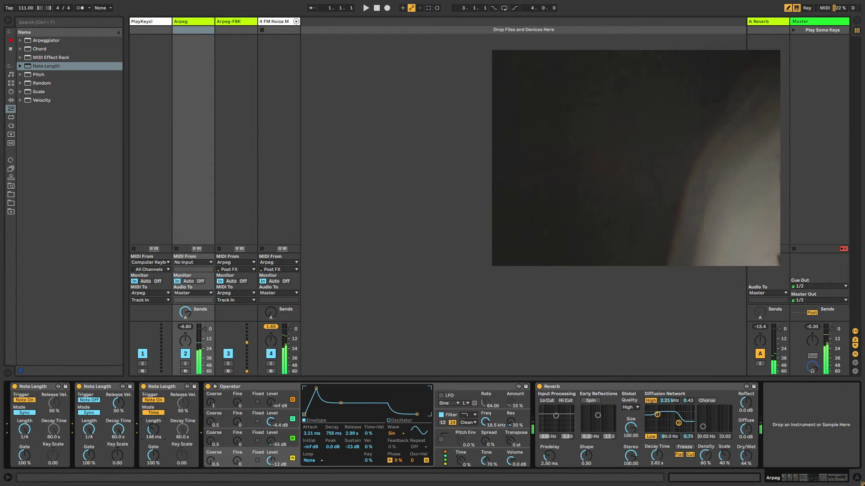
left_click(229, 355)
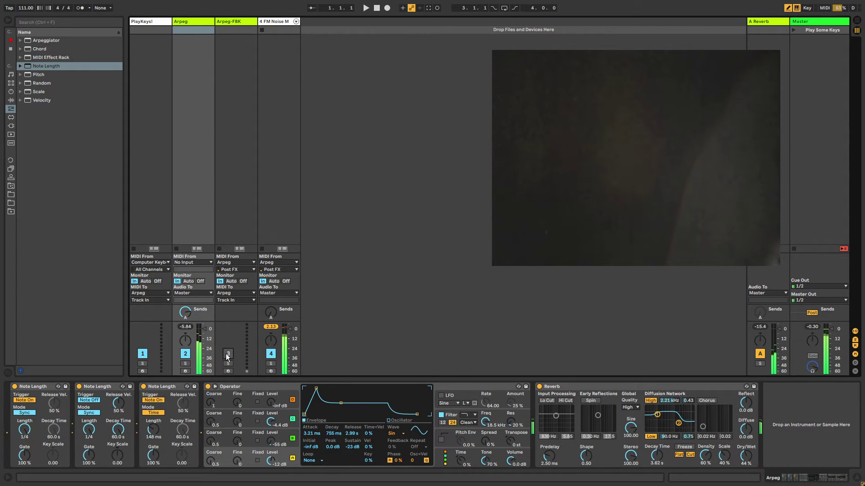
left_click(143, 387)
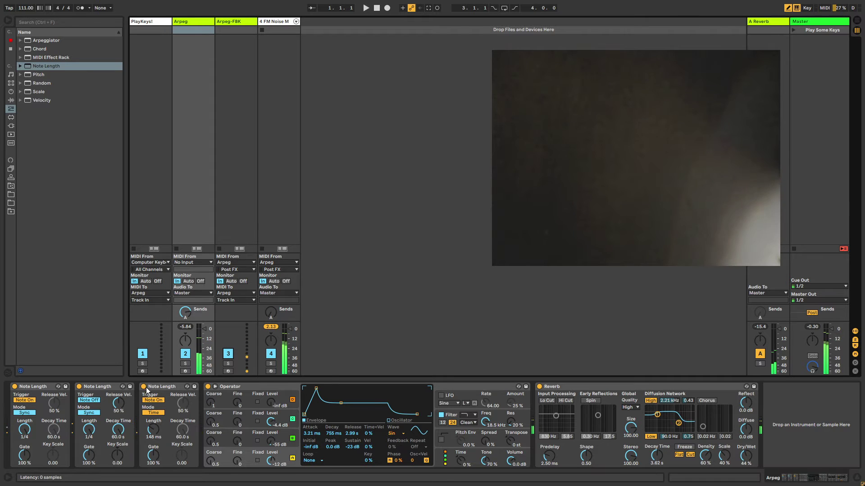
- Deactivate the Arpeg-FBK track, enable its Arpeggiator and set the rate to 1/64
left_click(228, 353)
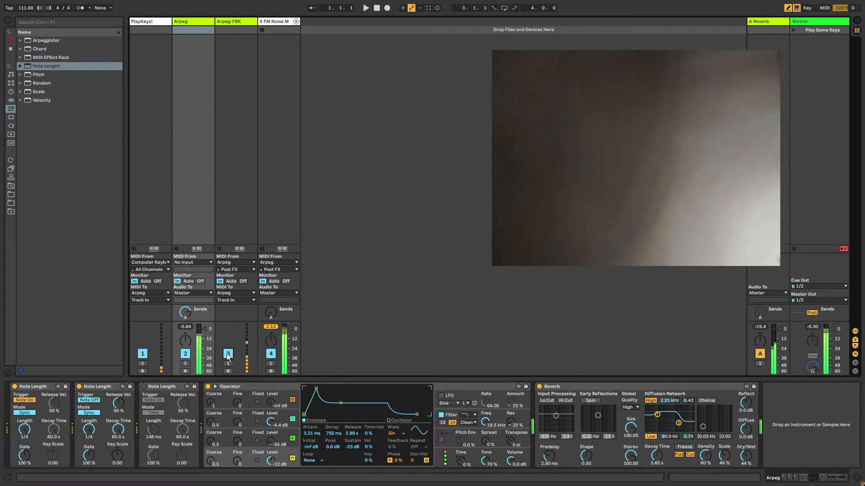
left_click(236, 24)
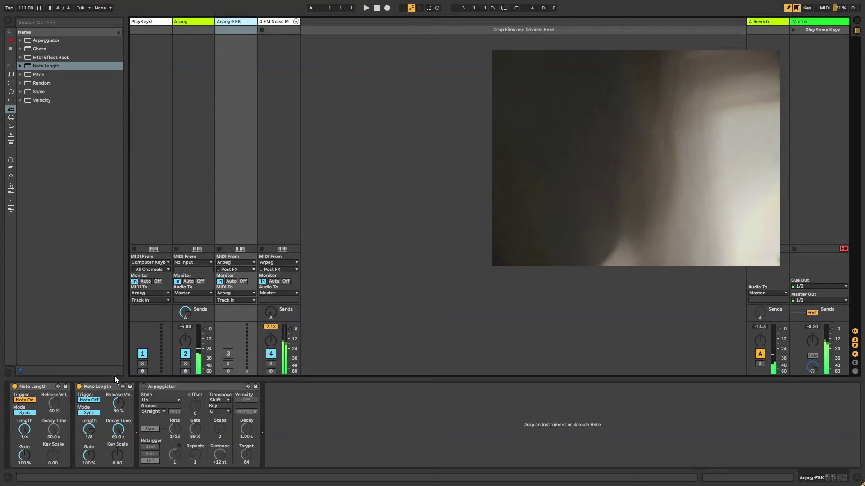
left_click(144, 386)
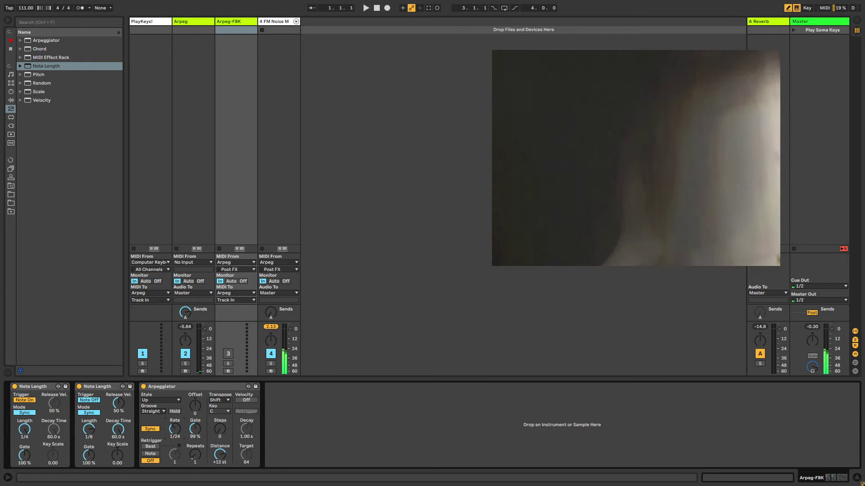
left_click_drag(175, 430, 175, 418)
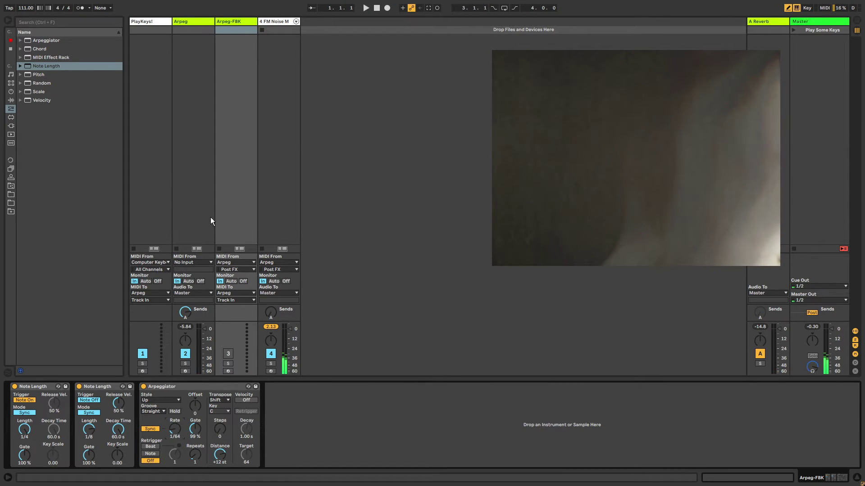
- Enable the third Note Length device on the Arpeg track with a length of 1.17 s, and reactivate the Arpeg-FBK track
left_click(203, 21)
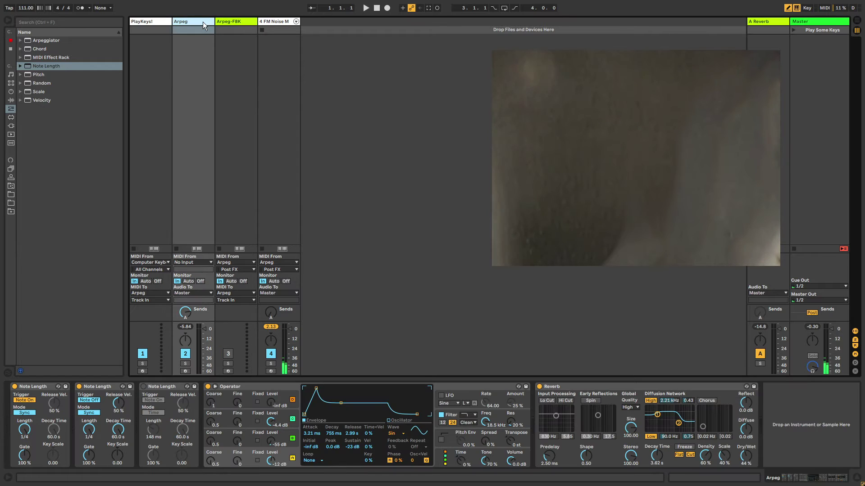
left_click_drag(150, 432, 151, 416)
left_click(228, 355)
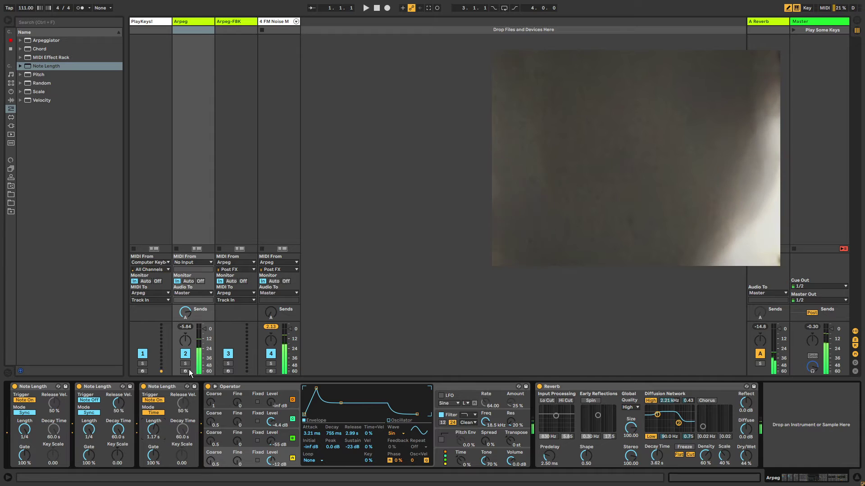
- Increase the length of the third Note Length device on the Arpeg track
left_click(233, 21)
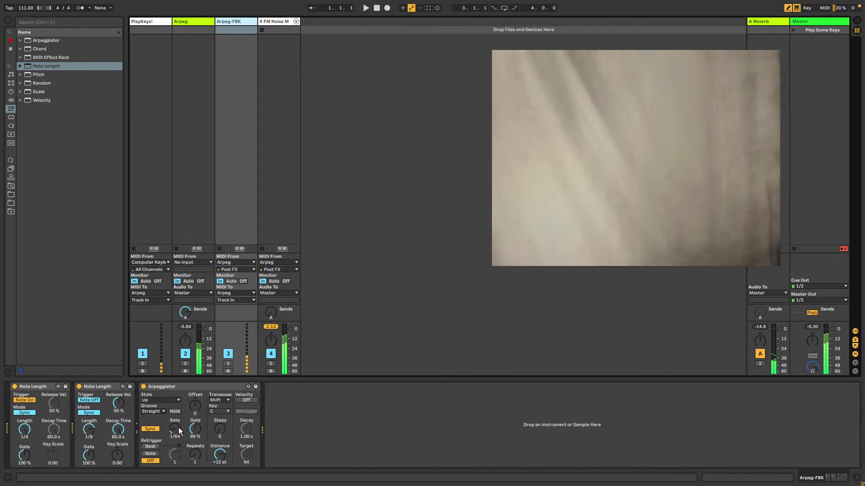
left_click(196, 20)
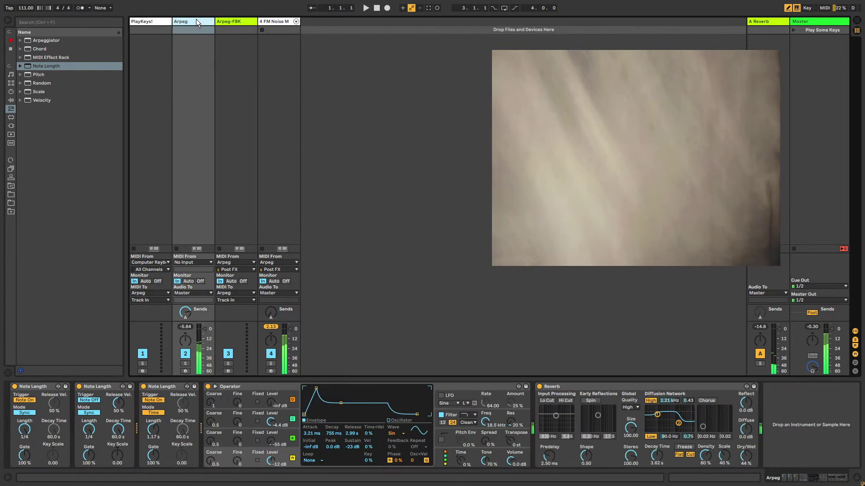
left_click_drag(153, 433, 153, 406)
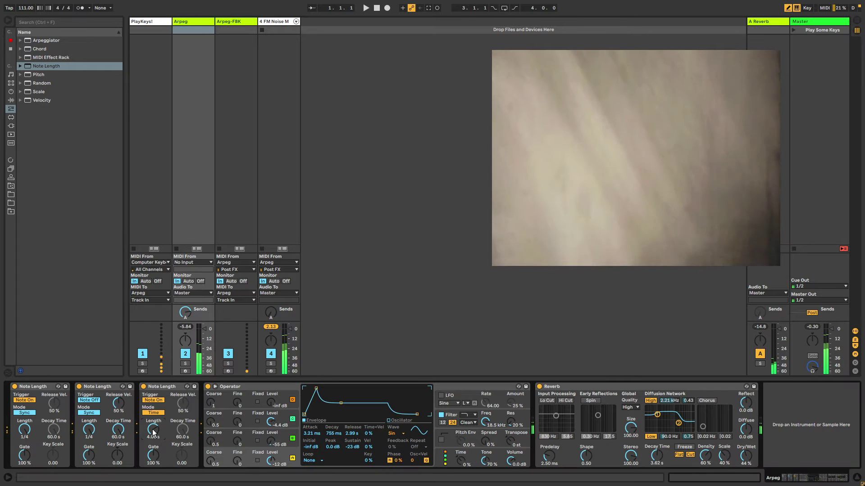
- Slow the Arpeg-FBK track's Arpeggiator rate to 1/24 and on to 1/16
left_click(244, 21)
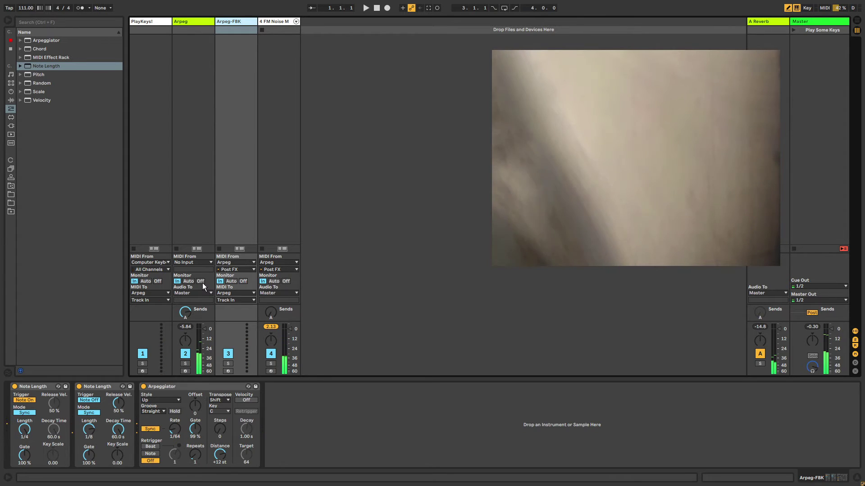
left_click_drag(175, 429, 175, 424)
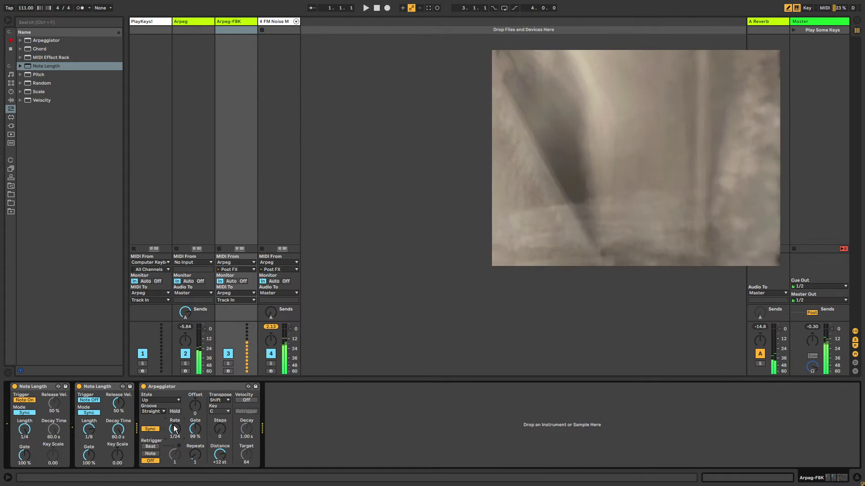
left_click_drag(174, 425, 173, 425)
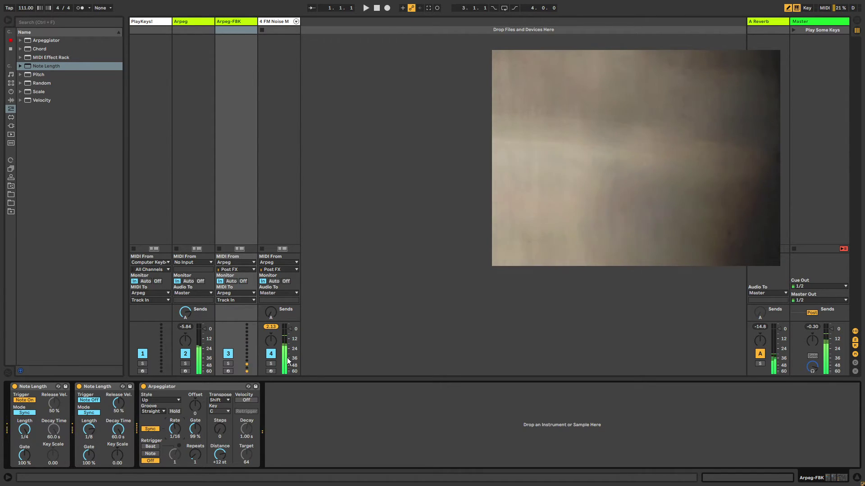
- Check the FM Noise Maker track's devices and set the Arpeg-FBK Arpeggiator to a 1/32 rate and 179 % gate
left_click(278, 21)
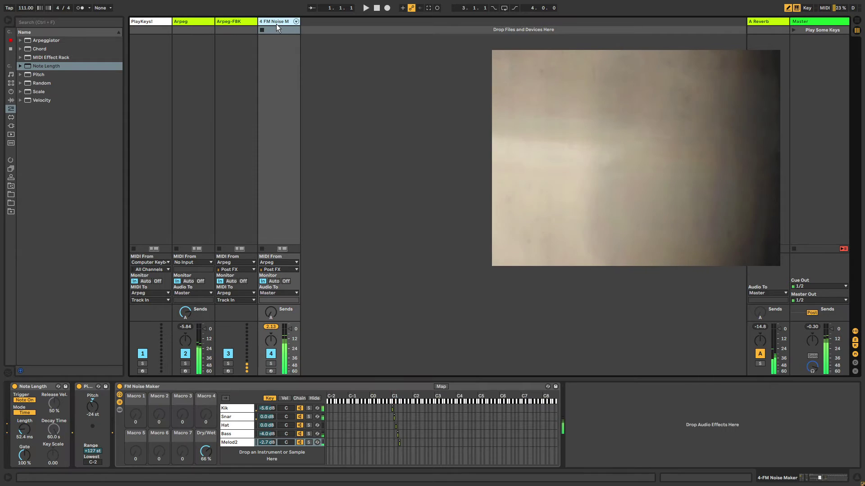
left_click(274, 29)
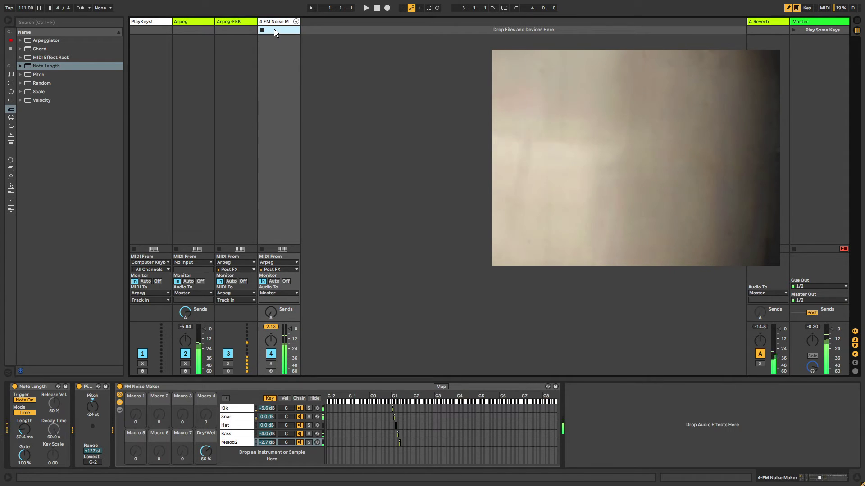
left_click(242, 22)
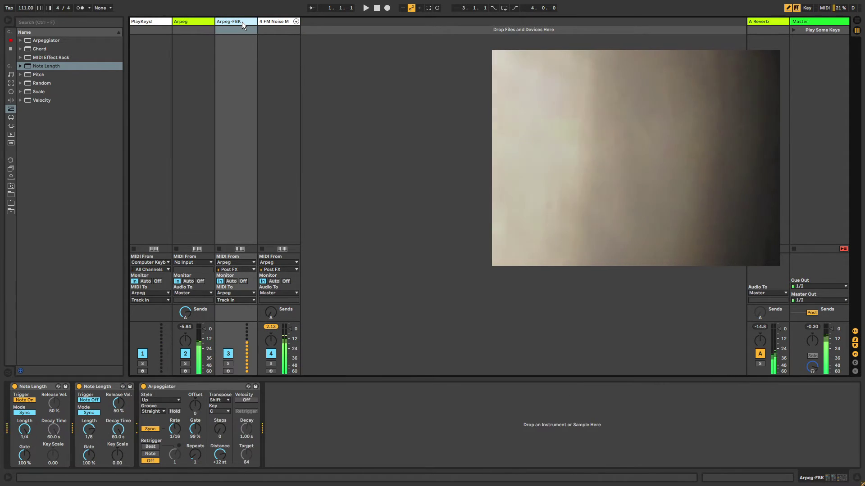
left_click(267, 22)
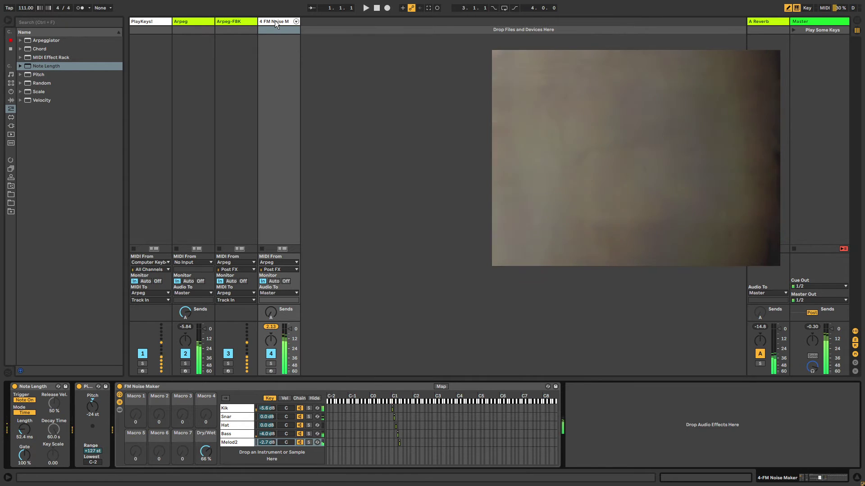
left_click(232, 23)
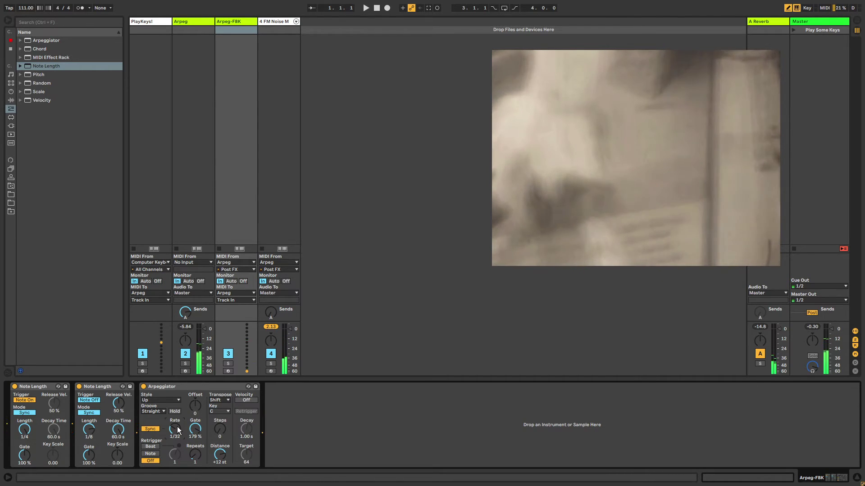
left_click_drag(174, 428, 174, 434)
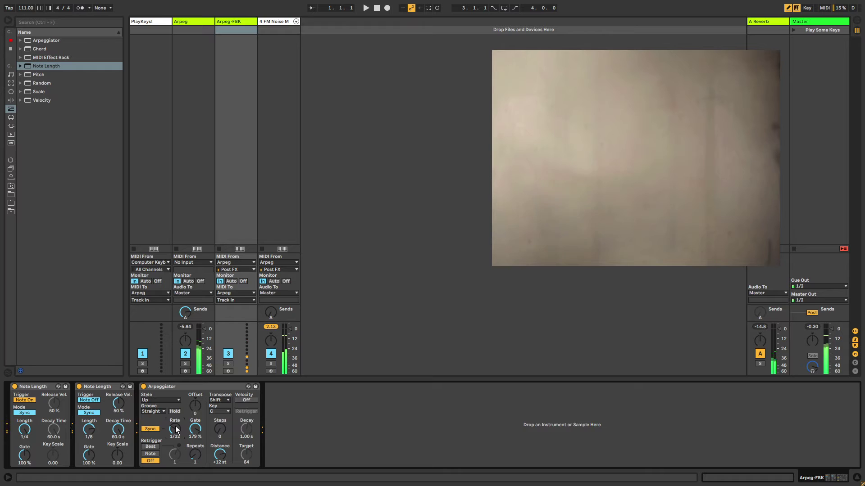
- Set the song tempo to 92 BPM and the Arpeg-FBK Arpeggiator rate to 1/16
left_click_drag(26, 8, 26, 0)
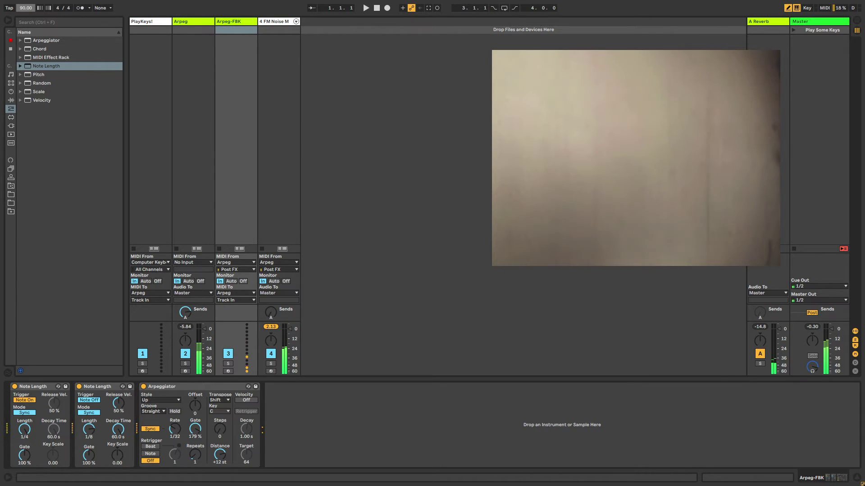
left_click(136, 29)
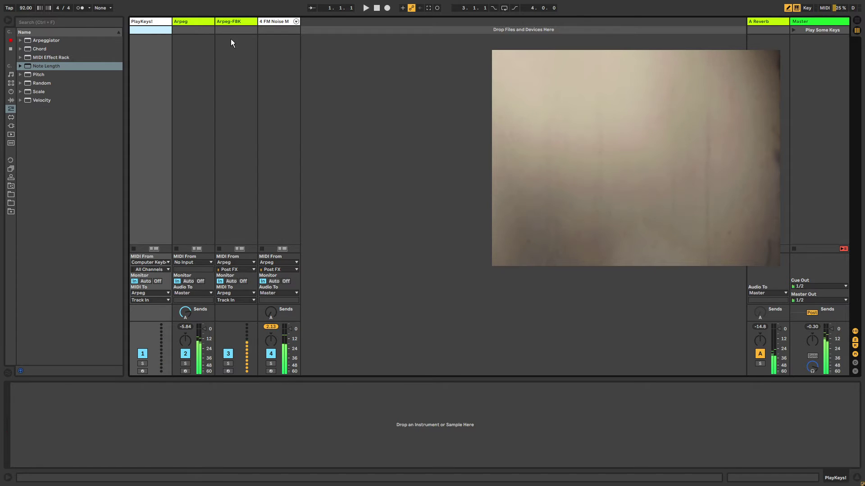
left_click(229, 21)
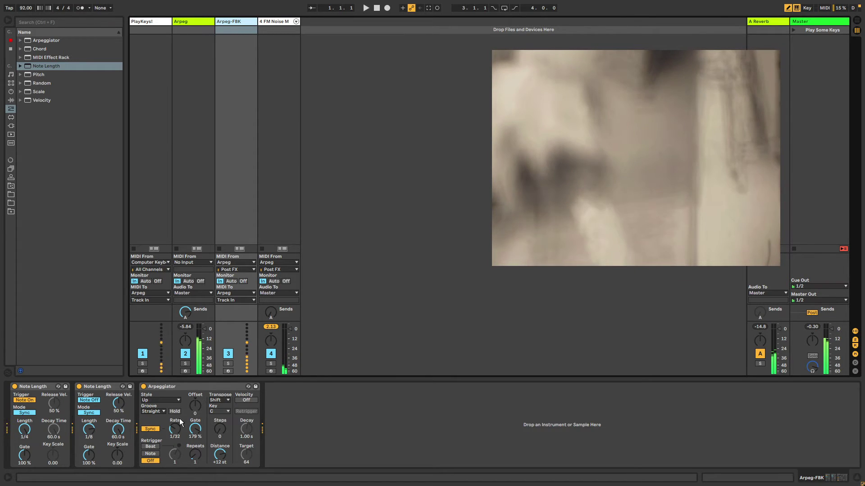
left_click_drag(175, 432, 176, 427)
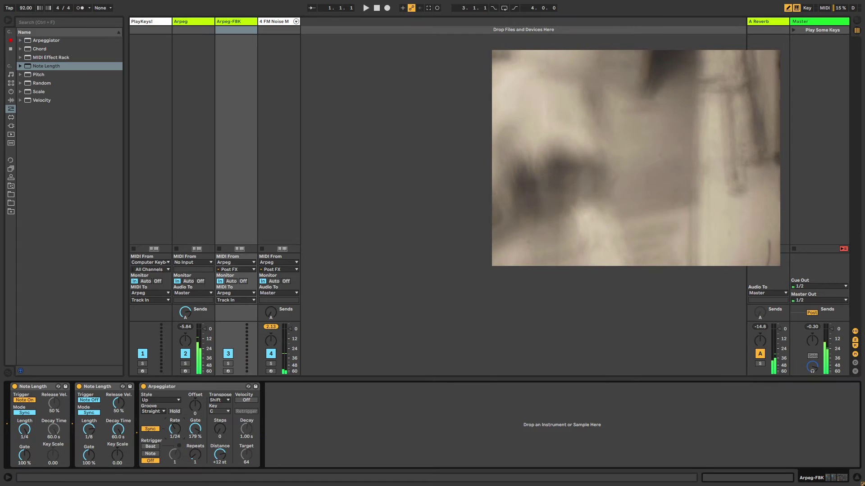
- Switch the Arpeg-FBK Arpeggiator off and on repeatedly to compare the sound, leaving it enabled
left_click(144, 386)
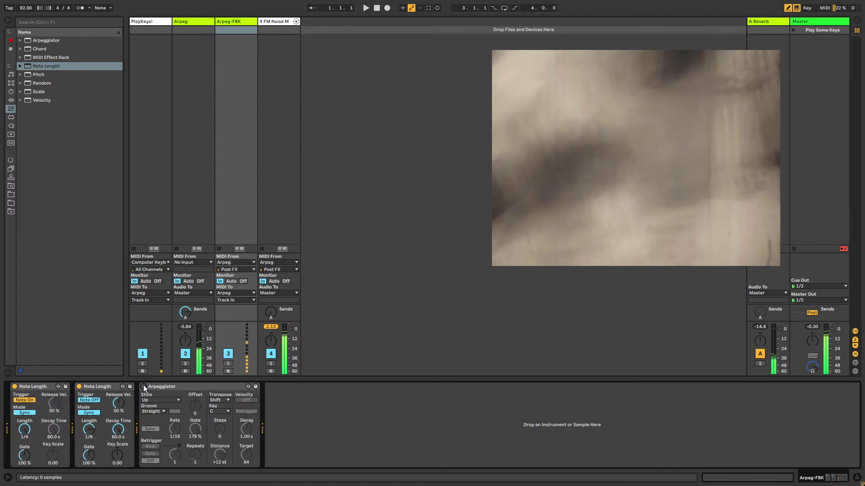
left_click(144, 387)
left_click(143, 386)
left_click(144, 387)
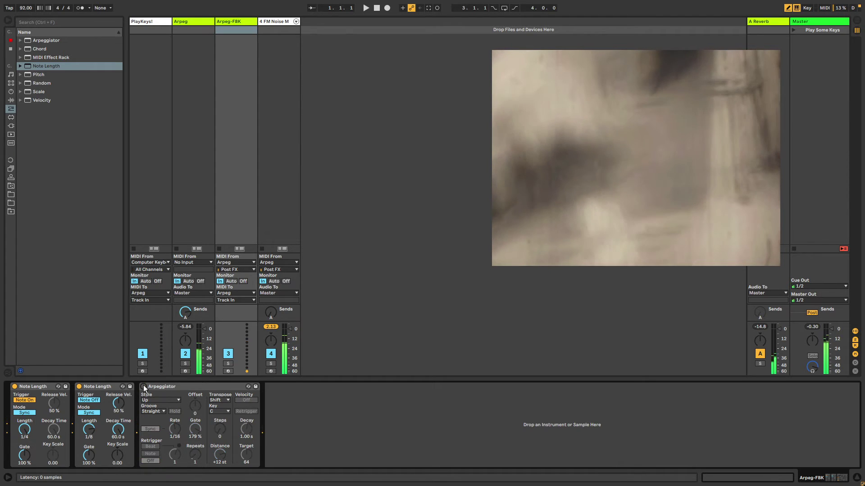
left_click(144, 387)
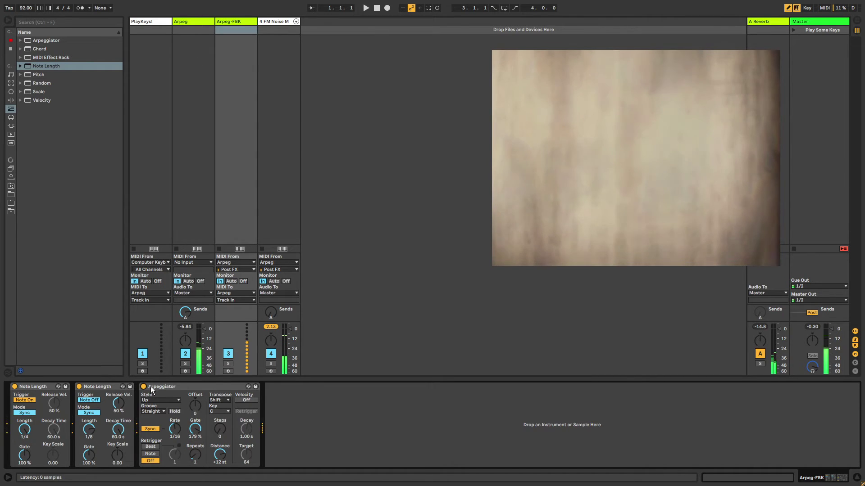
left_click(143, 387)
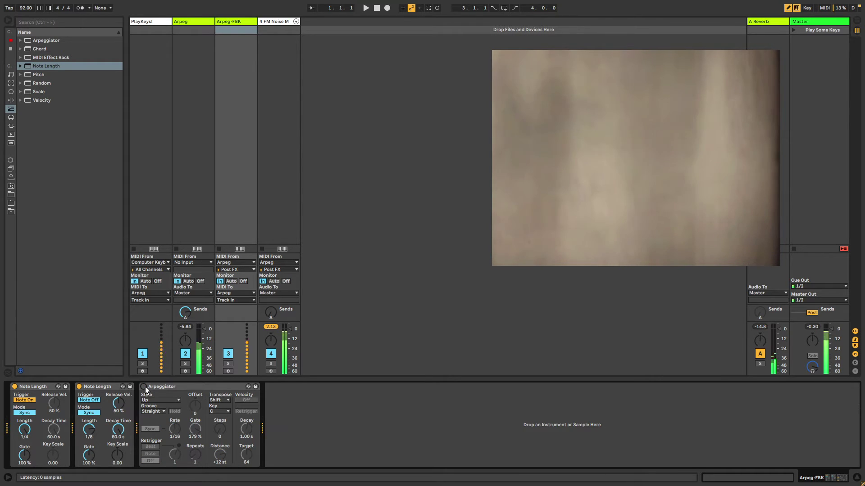
left_click(144, 387)
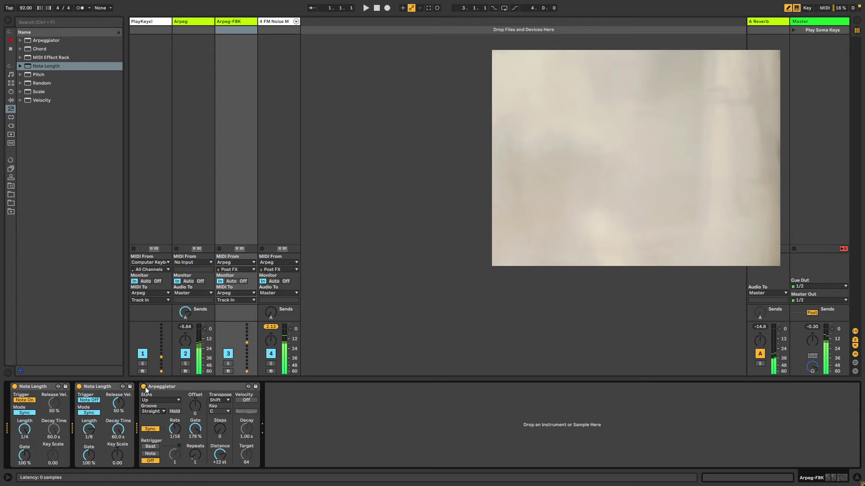
- Arm the PlayKeys! track, record a MIDI clip in its first slot, and end the recording so the clip loops
left_click(145, 30)
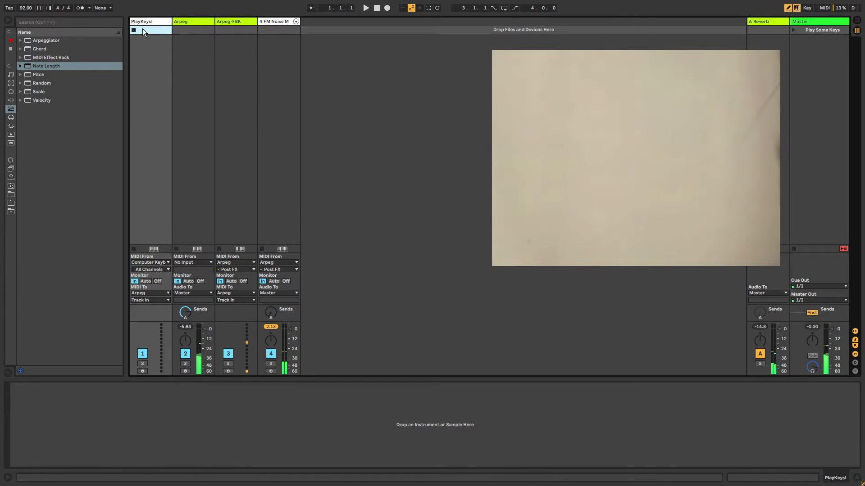
left_click(142, 371)
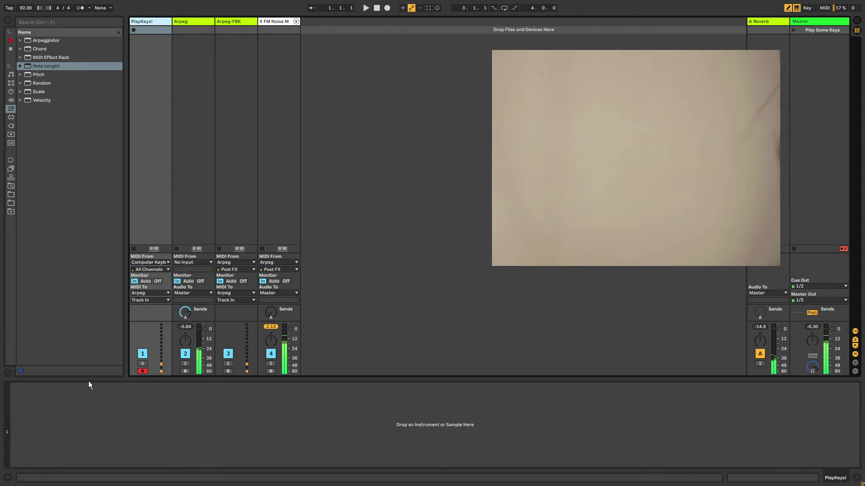
left_click(135, 29)
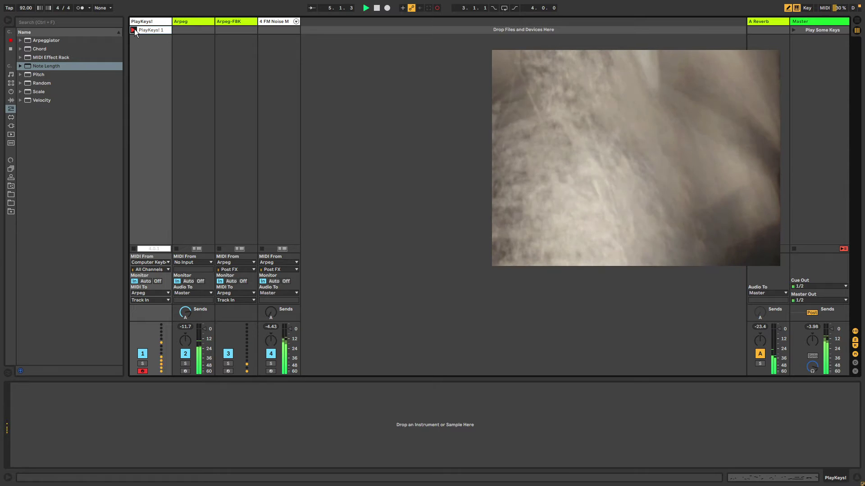
left_click(134, 29)
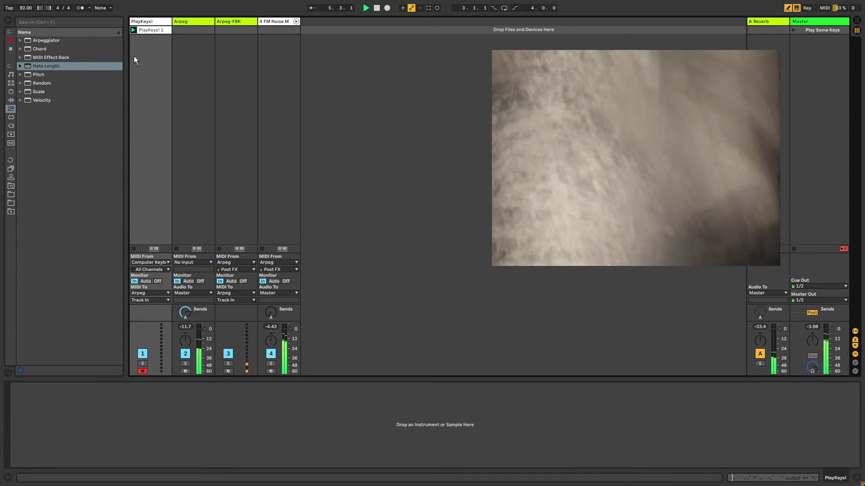
- Open the notes of the recorded PlayKeys! 1 clip, draw a C#3 note near 1.3 and turn off Draw Mode
double_click(155, 29)
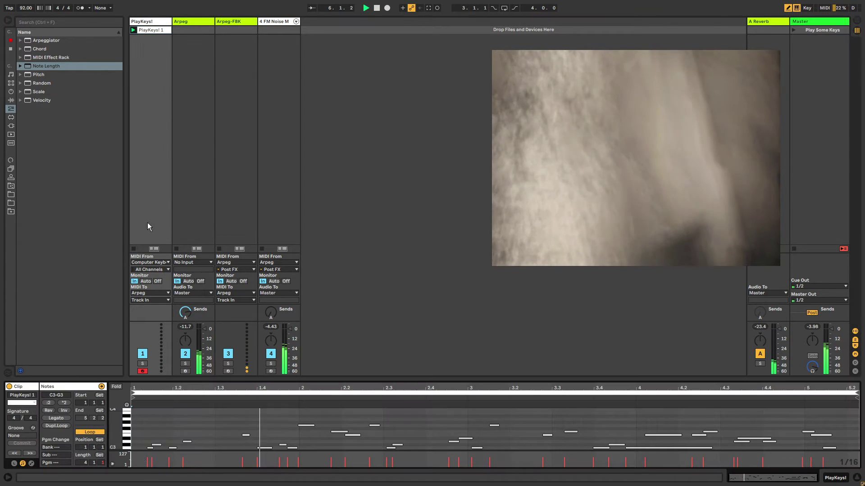
left_click(220, 445)
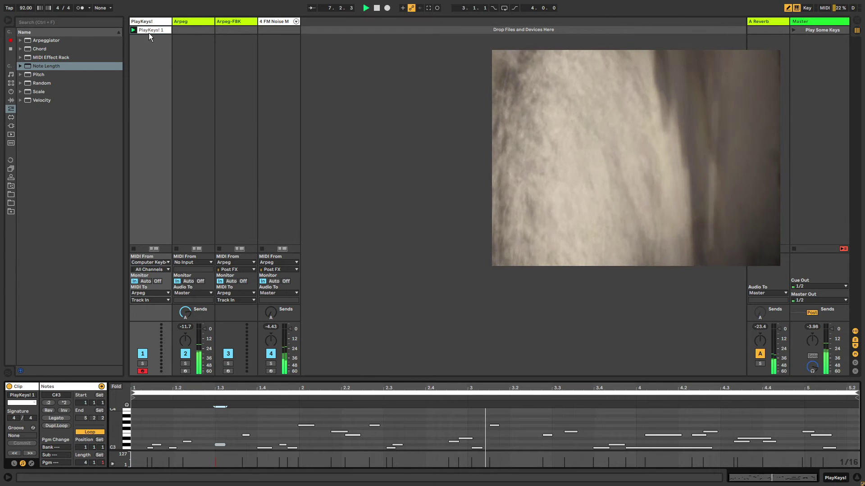
left_click(341, 424)
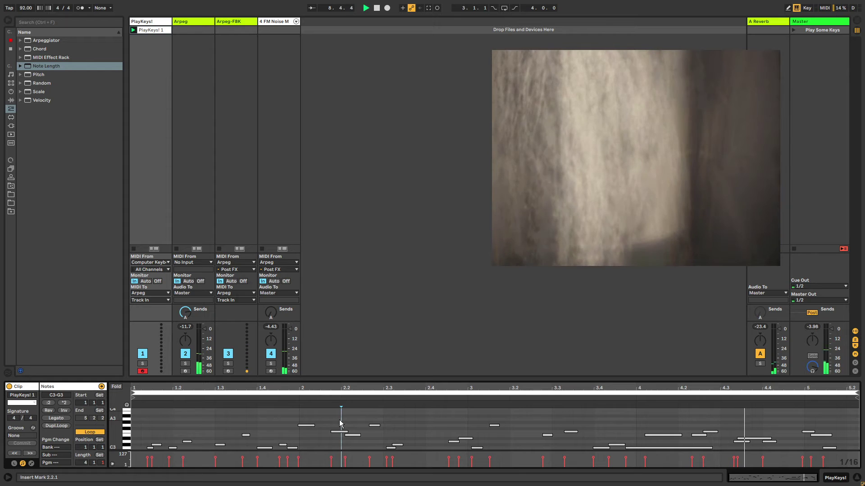
- Set the PlayKeys! track's input monitoring to Auto
left_click(145, 281)
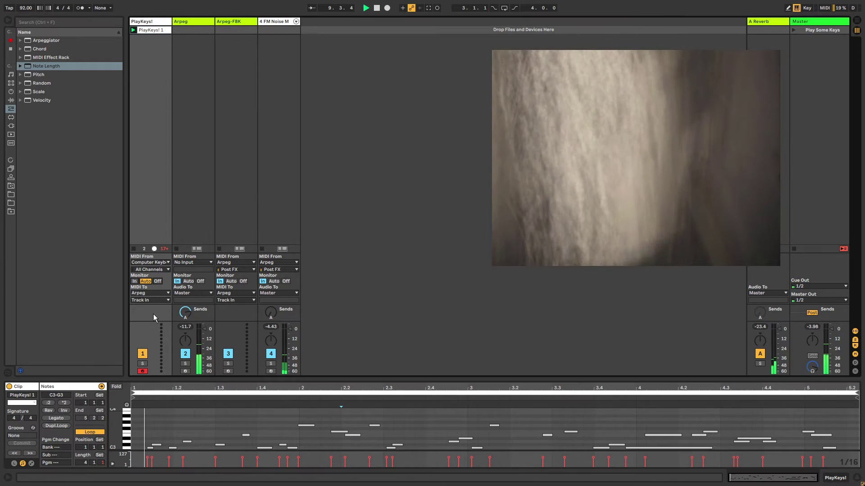
- Disarm the PlayKeys! track and add GMaudio Note Probability 1.0 from the Max Midi folder to its device chain
left_click(142, 371)
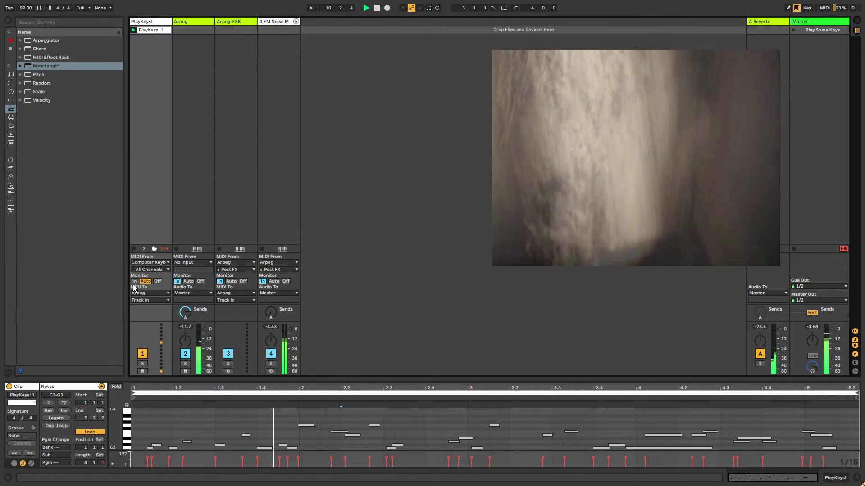
left_click(150, 30)
key("shift+Tab")
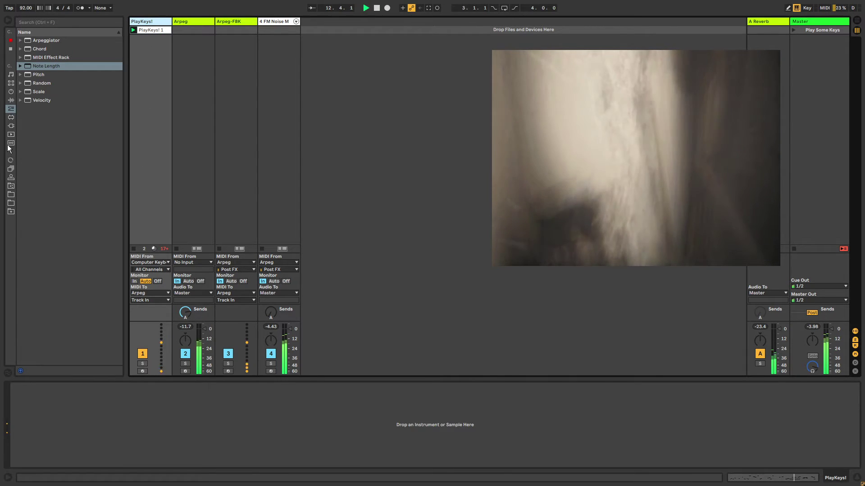
left_click(10, 186)
left_click(23, 83)
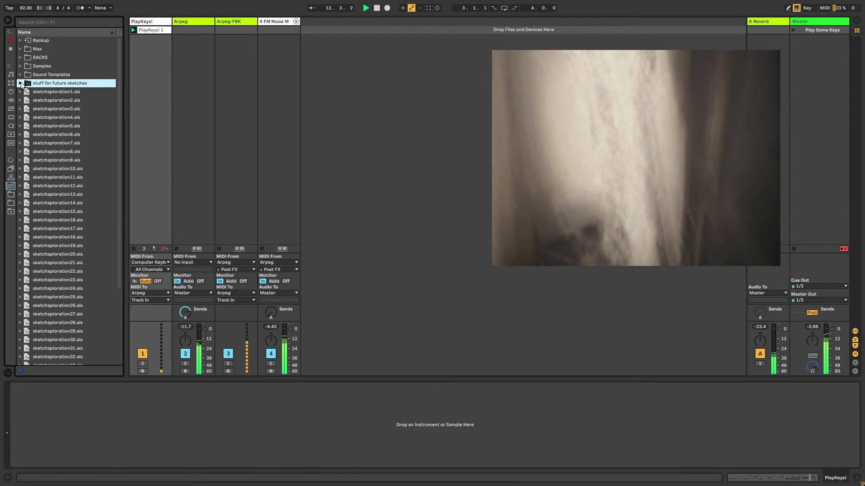
left_click(20, 48)
left_click(26, 65)
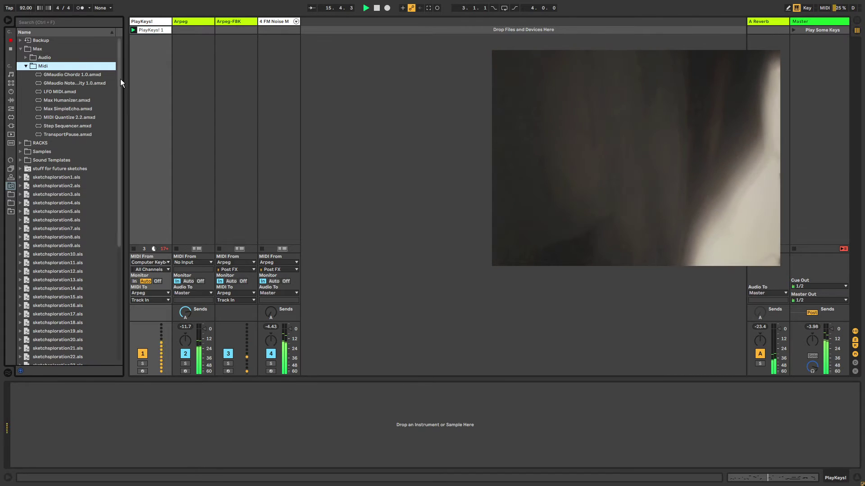
mouse_move(124, 79)
left_mouse_down()
mouse_move(136, 79)
mouse_move(92, 234)
mouse_move(82, 401)
left_mouse_up()
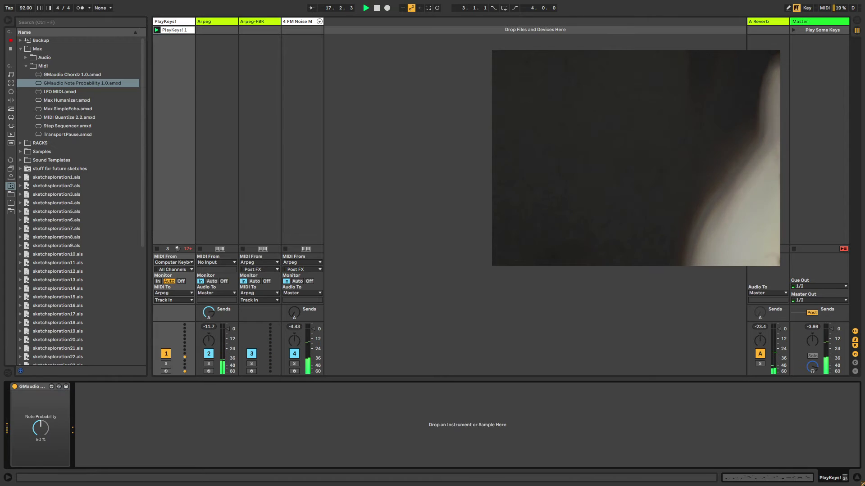
- Set the Note Probability on PlayKeys! to 86 % and relaunch the PlayKeys! 1 clip
left_click_drag(40, 428, 41, 416)
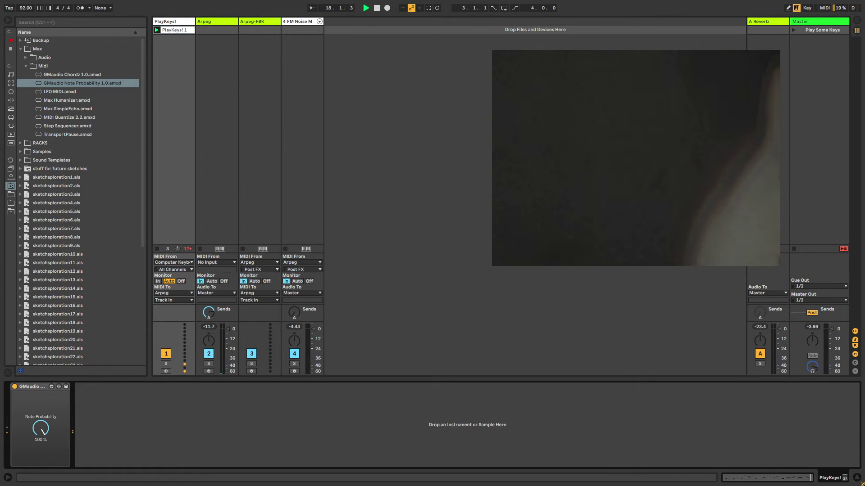
left_click(156, 30)
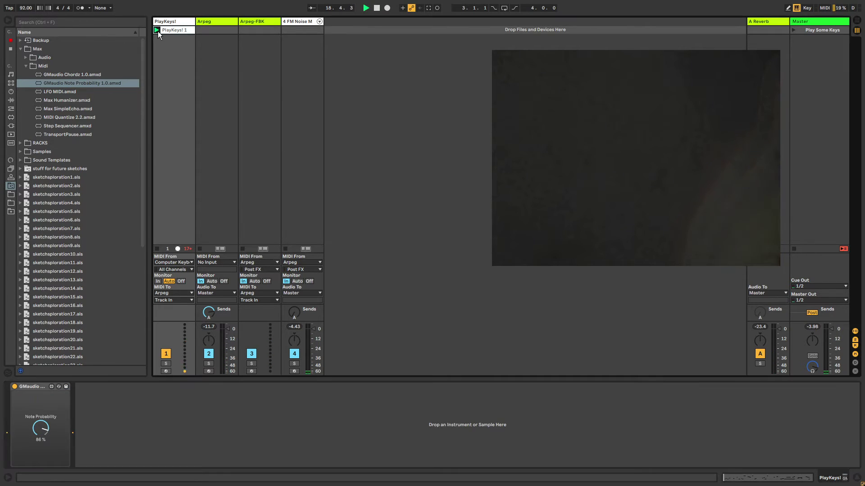
left_click(33, 383)
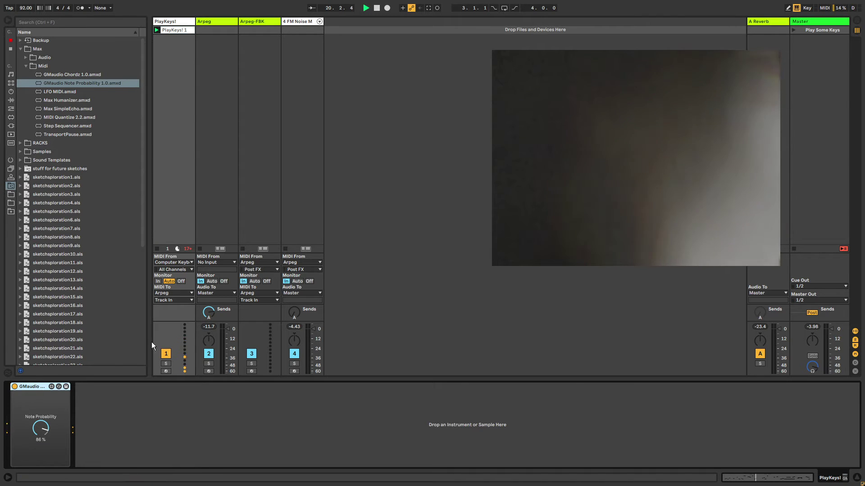
left_click(178, 21)
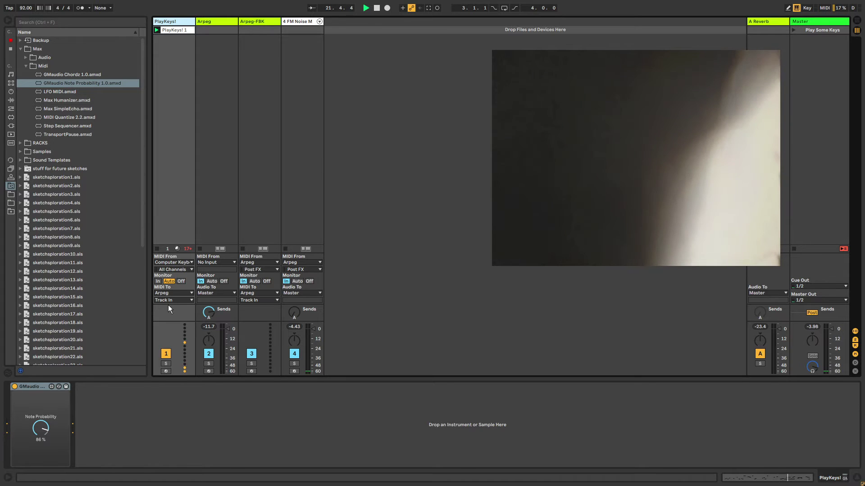
- Bypass Note Probability on PlayKeys! and switch the Arpeg-FBK Arpeggiator off and on to compare the sound
left_click(14, 387)
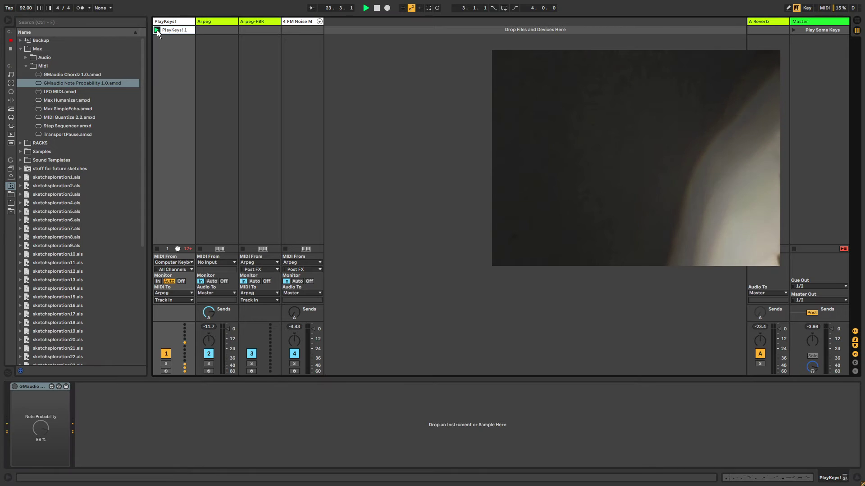
left_click(230, 23)
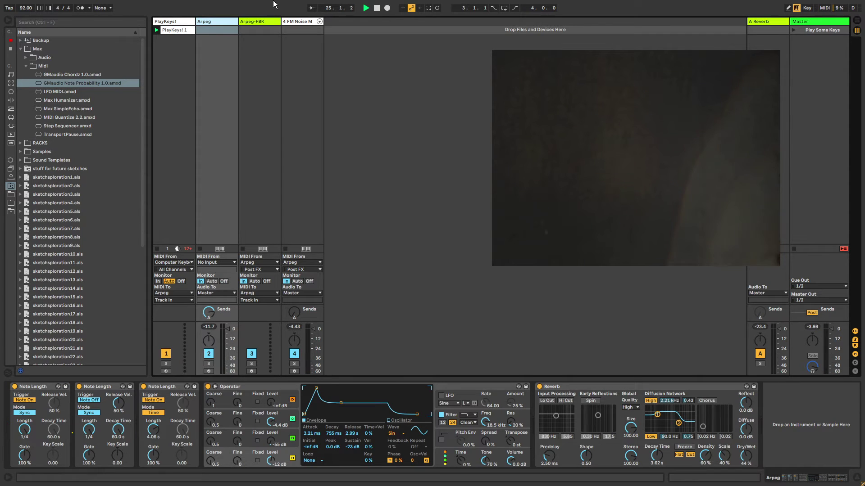
left_click(262, 23)
left_click(144, 387)
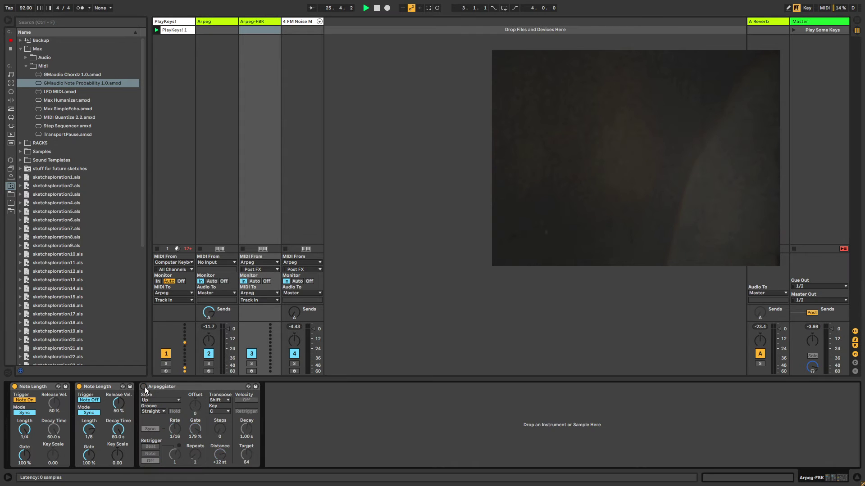
left_click(144, 387)
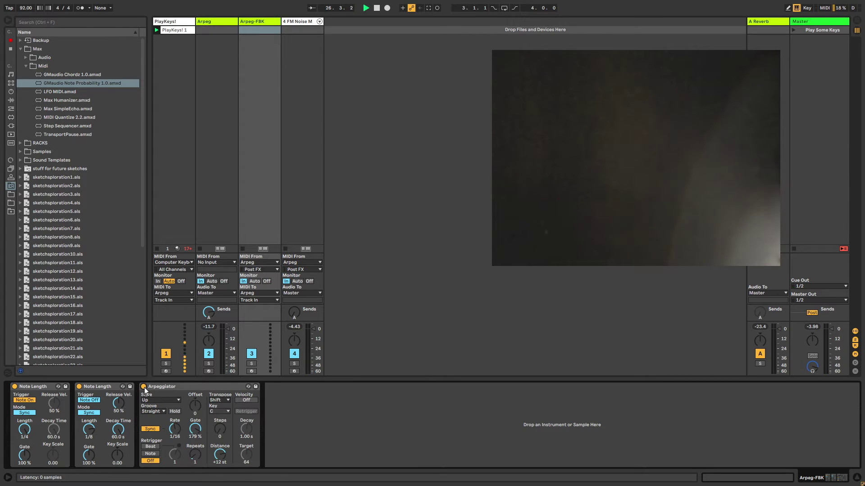
- Examine the device chains of the PlayKeys!, Arpeg and Arpeg-FBK tracks and the notes of the PlayKeys! 1 clip
left_click(185, 63)
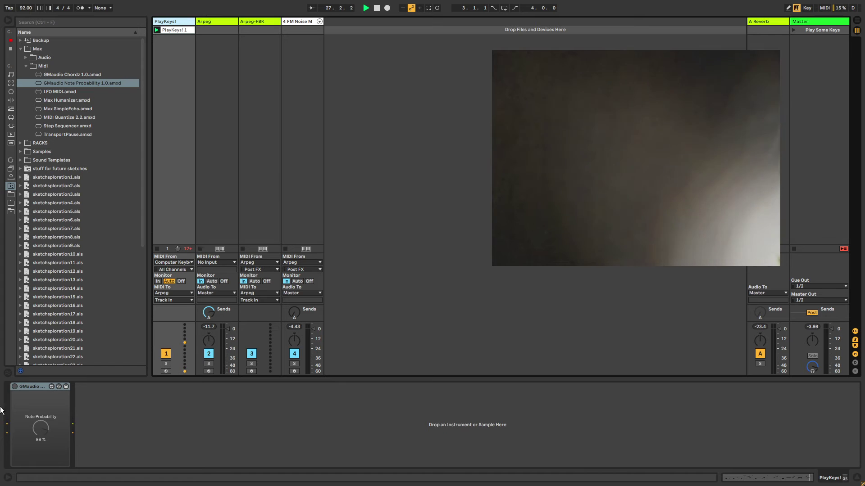
left_click(173, 31)
left_click(172, 20)
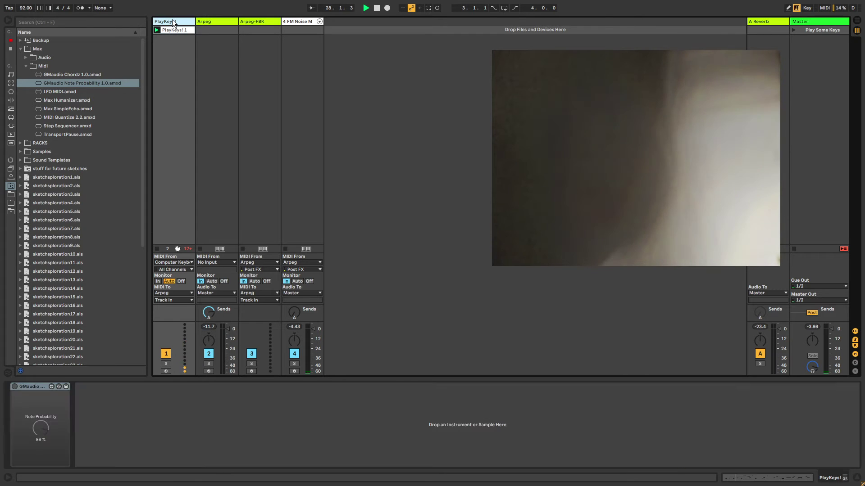
left_click(34, 392)
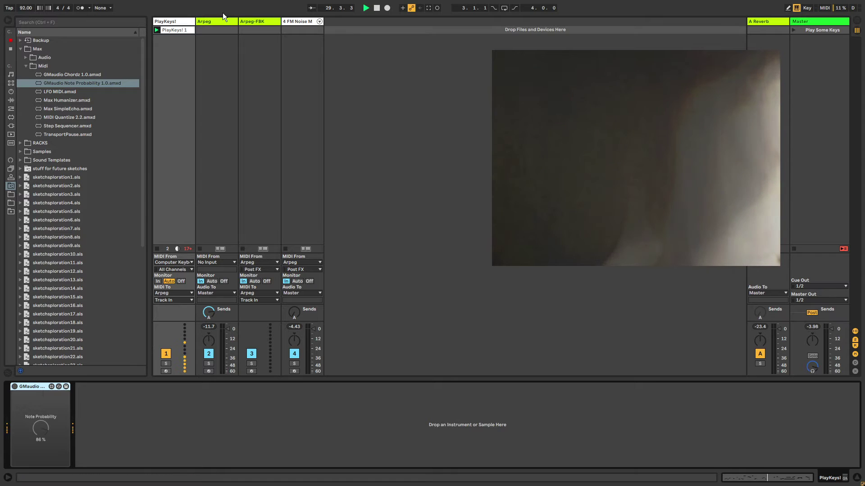
left_click(218, 27)
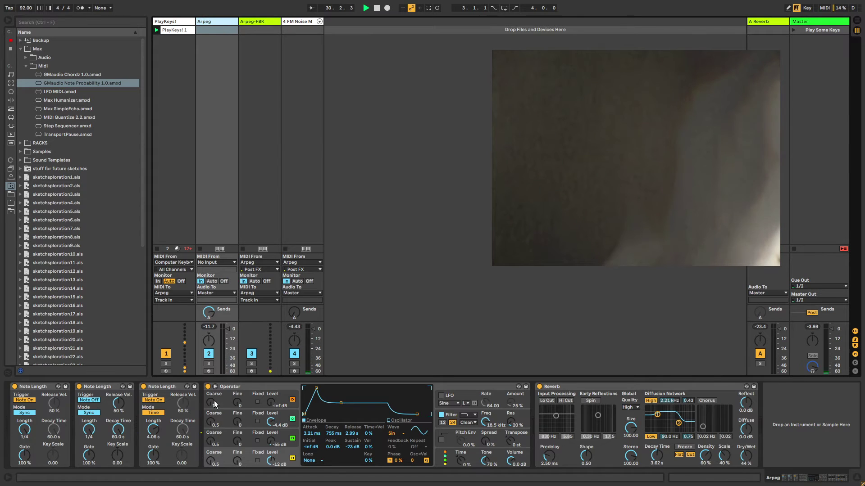
left_click(166, 23)
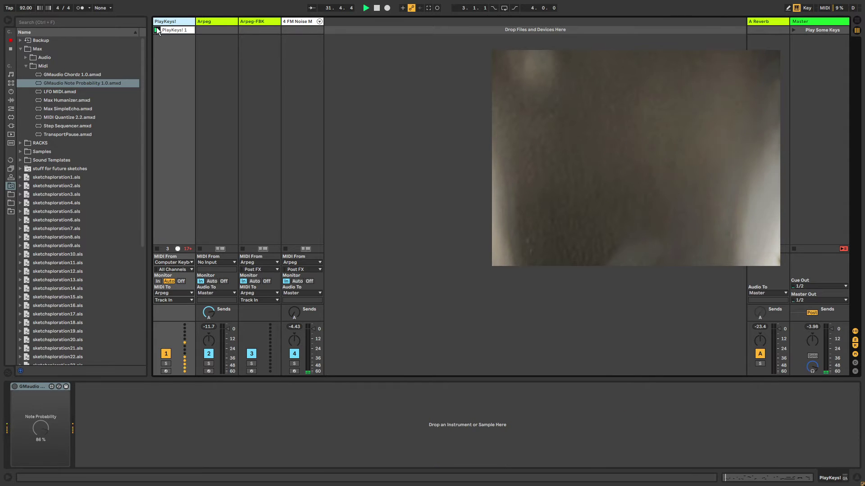
left_click(247, 21)
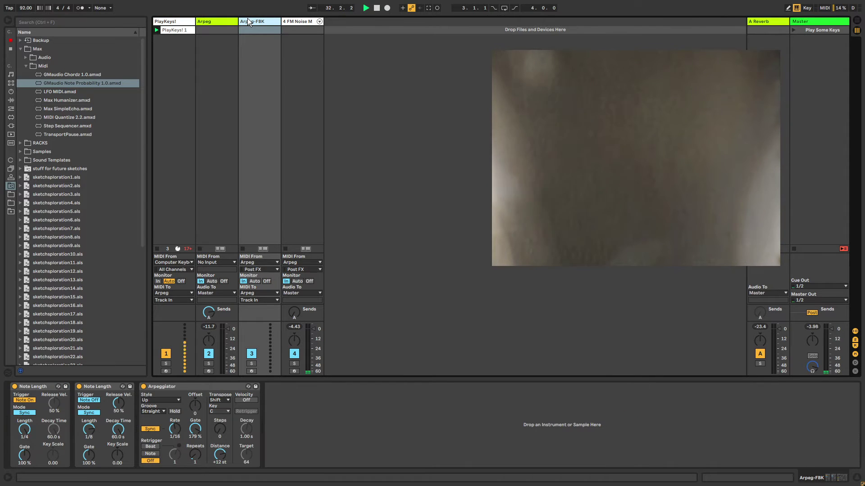
left_click(183, 23)
left_click(175, 30)
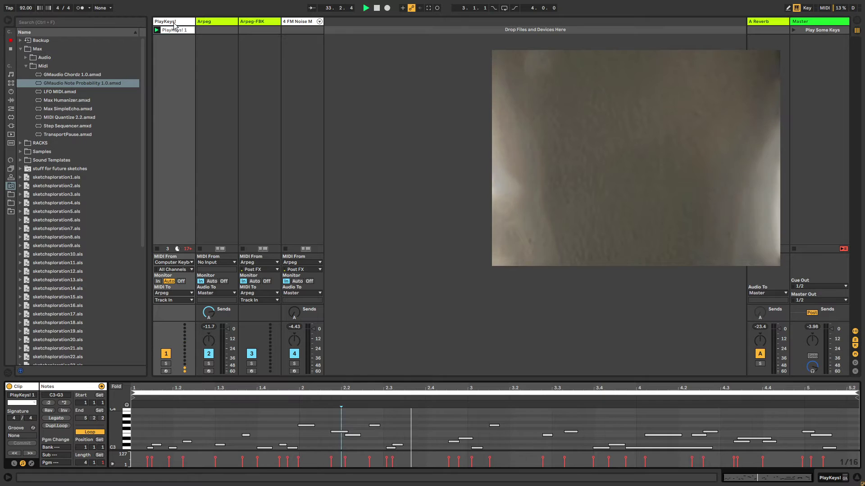
- Add a Velocity device with Out Low at 100 to the PlayKeys! track and re-enable Note Probability
key("shift+Tab")
left_click(11, 100)
left_click(11, 109)
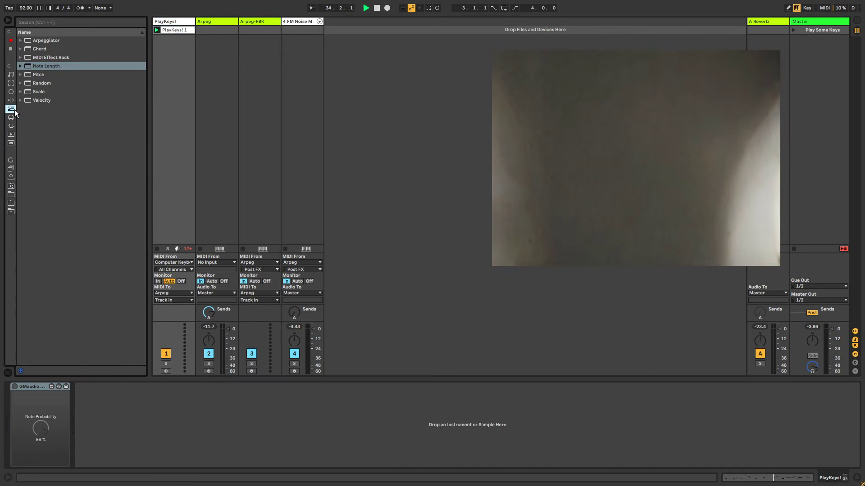
double_click(42, 100)
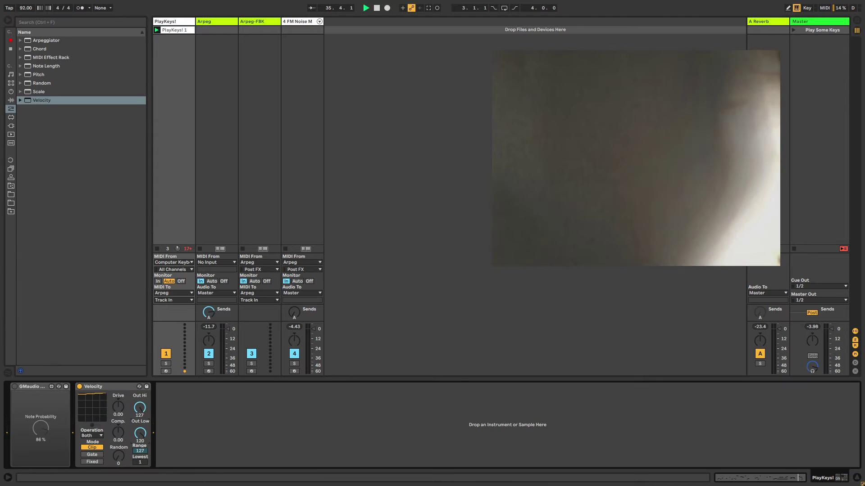
left_click_drag(138, 433, 130, 439)
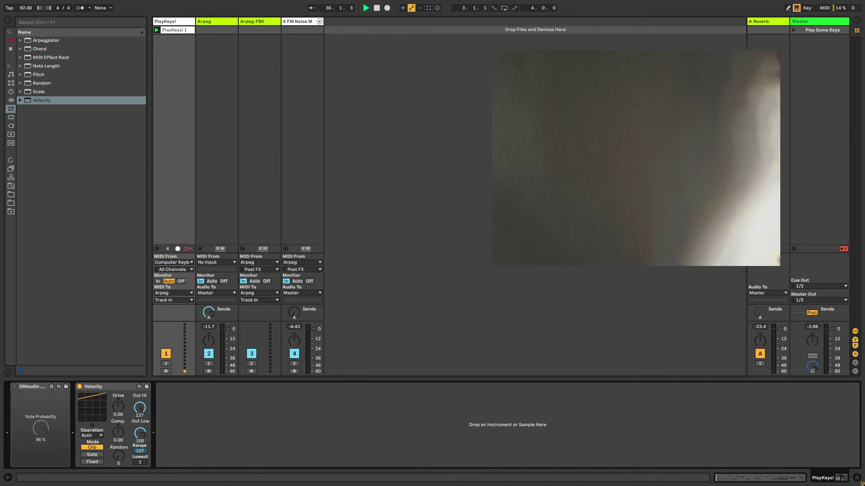
left_click(15, 386)
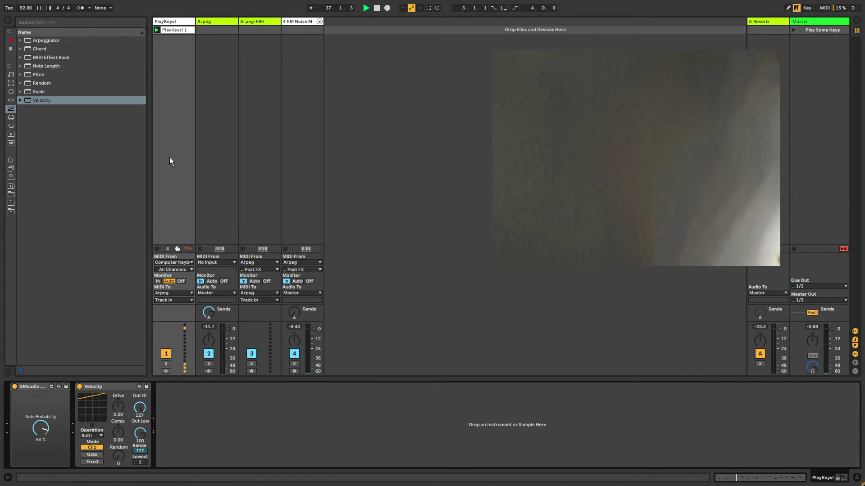
- Restart playback and review the device chains and routing of the FM Noise Maker, Arpeg and Arpeg-FBK tracks
left_click(245, 41)
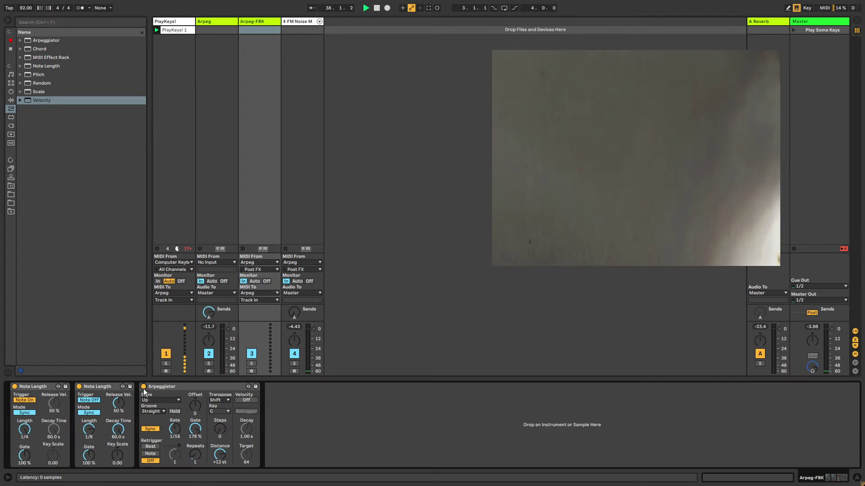
left_click(366, 9)
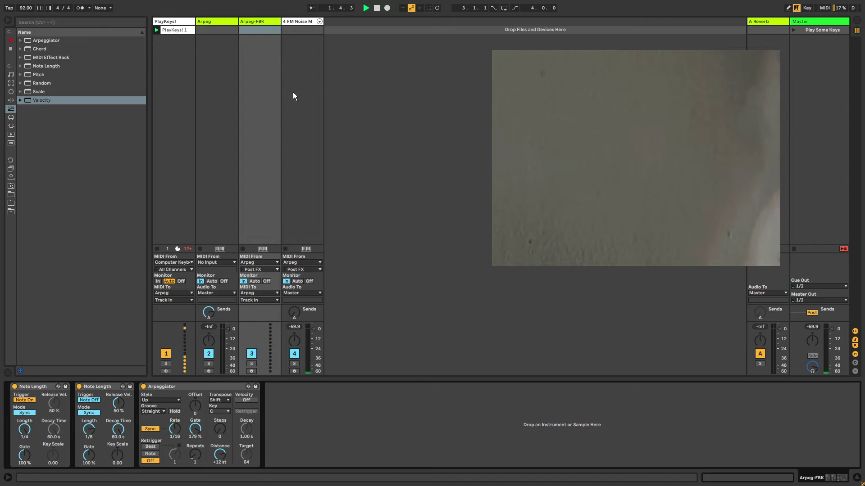
left_click(293, 23)
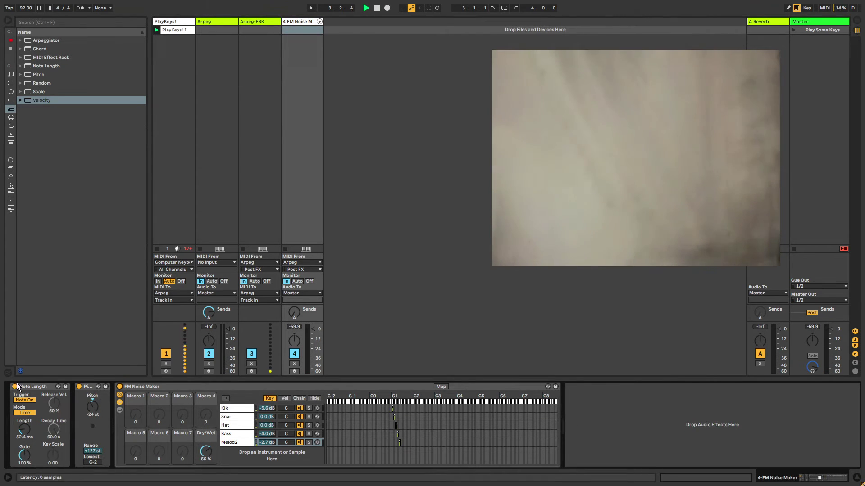
left_click(220, 23)
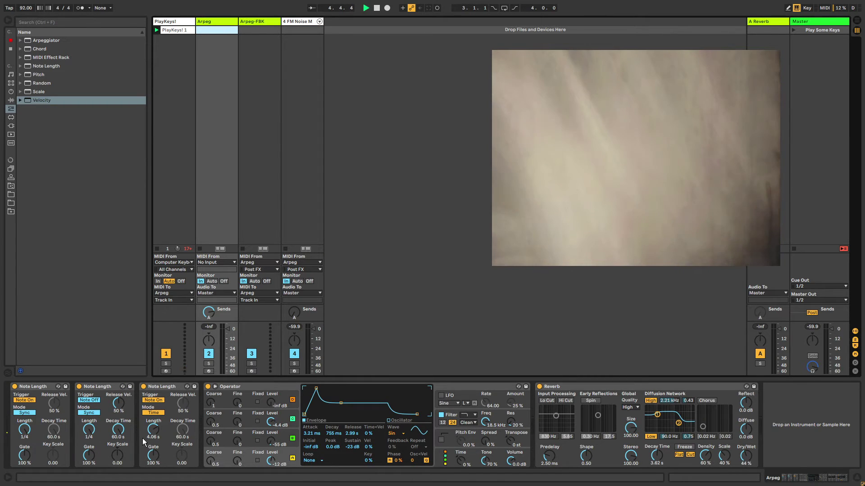
left_click(182, 299)
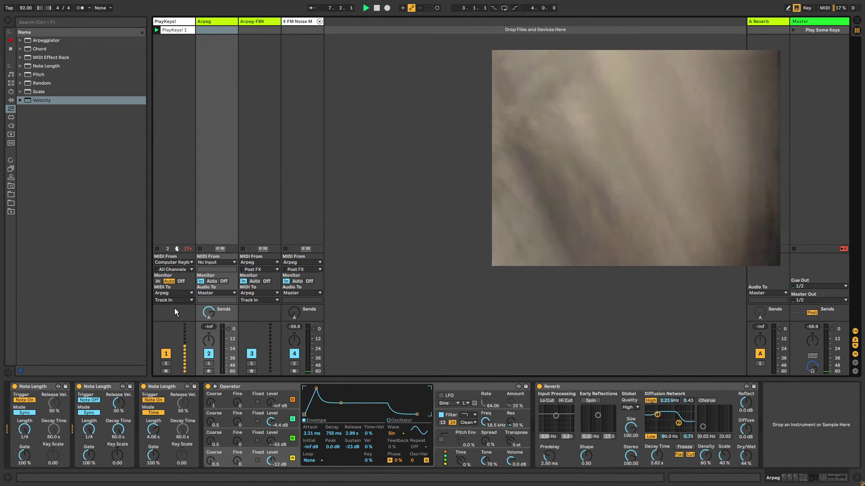
left_click(174, 308)
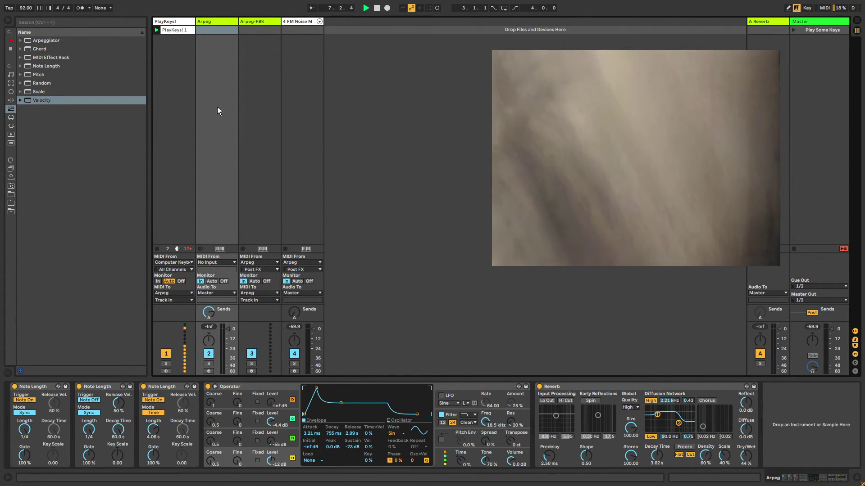
left_click(212, 294)
left_click(214, 293)
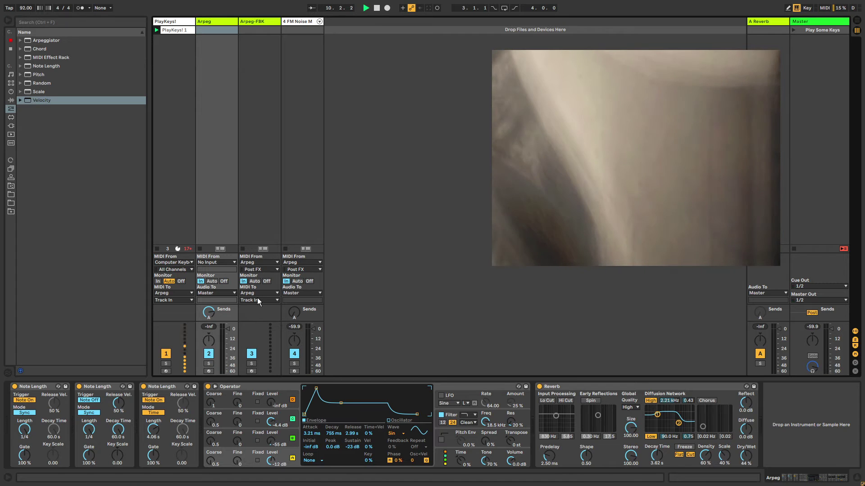
left_click(262, 23)
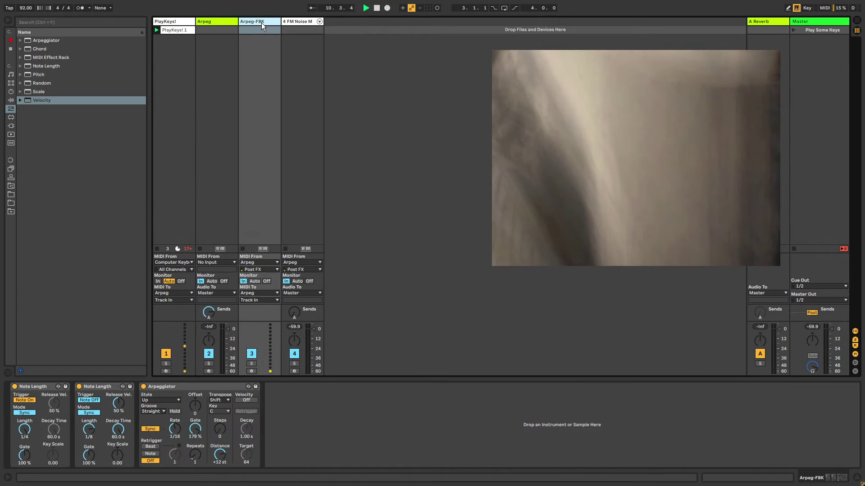
left_click(223, 23)
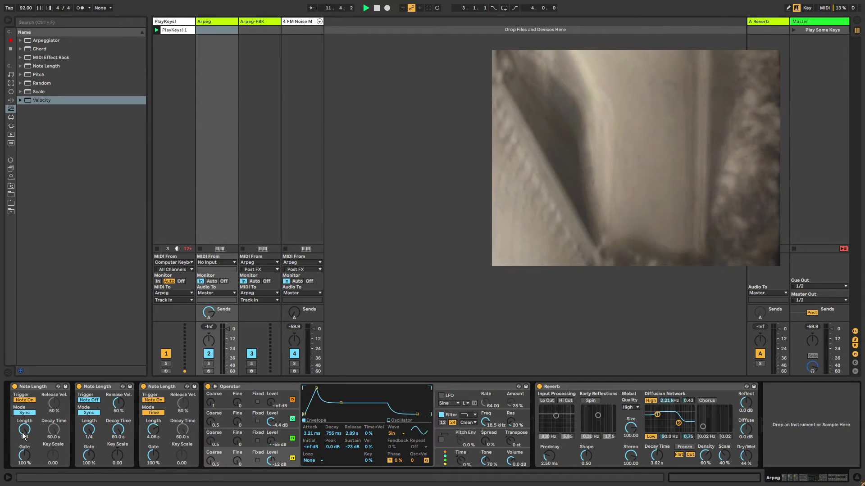
- Turn off the third Note Length device on the Arpeg track and bring up the PlayKeys! device chain
left_click(143, 386)
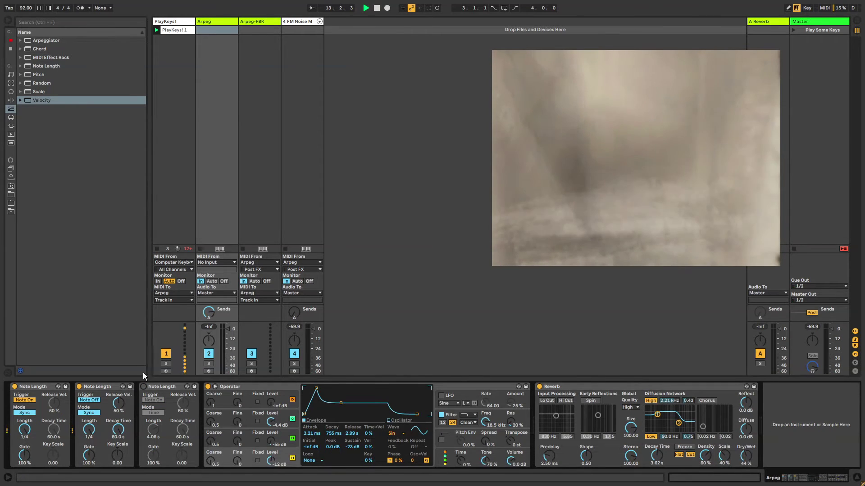
left_click(163, 21)
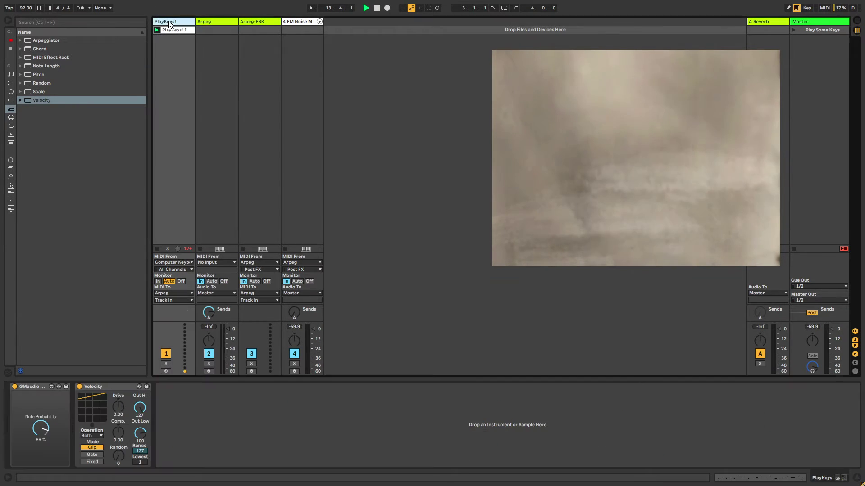
- Delete the Note Probability and Velocity devices from the PlayKeys! track and restart playback from the beginning
left_click(36, 386)
key("Delete")
key("Delete")
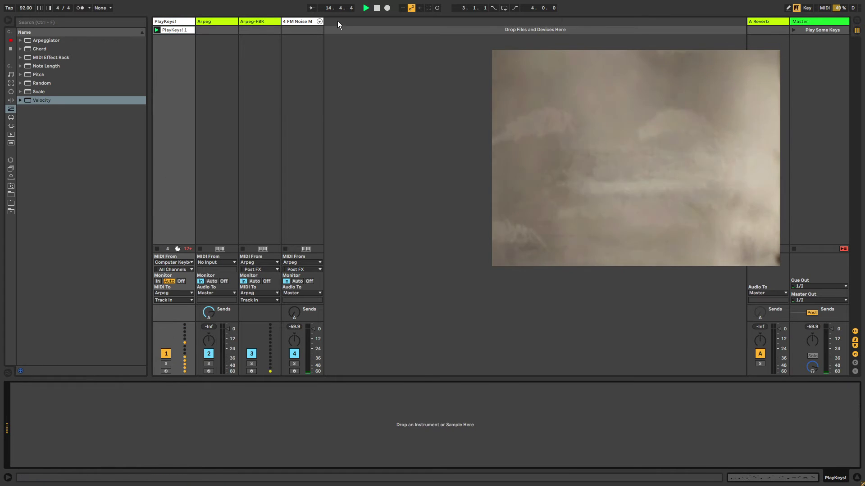
left_click(377, 9)
key("space")
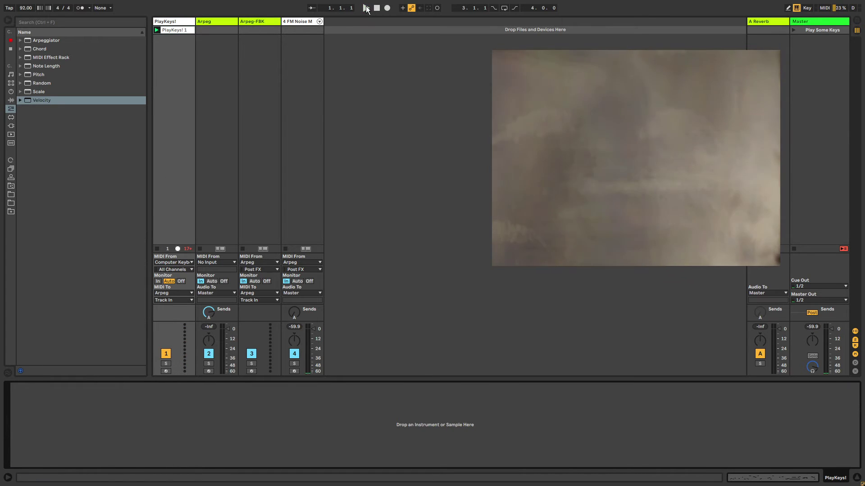
left_click(840, 7)
left_click(365, 8)
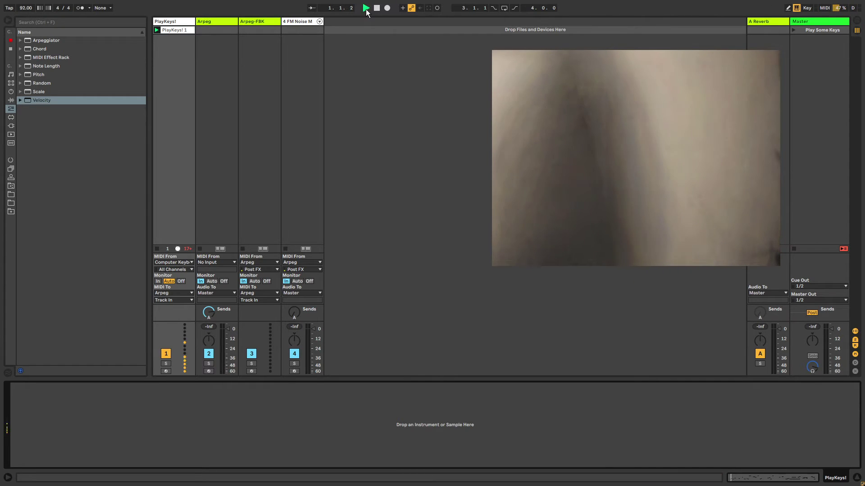
- Re-enable the third Note Length device on the Arpeg track and bring up the Arpeggiator on the Arpeg-FBK track
left_click(218, 21)
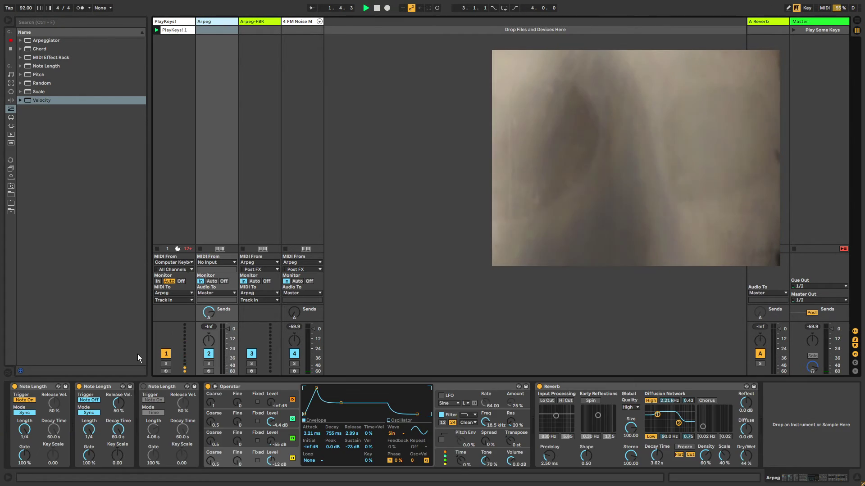
left_click(143, 387)
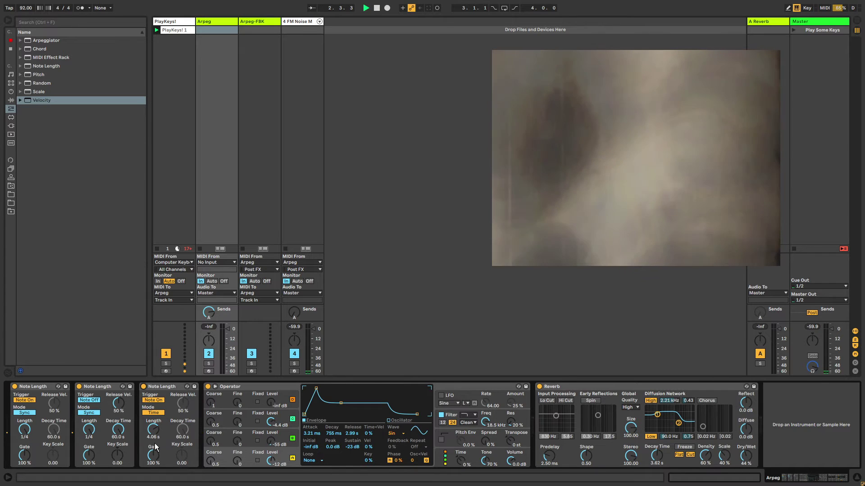
left_click(255, 21)
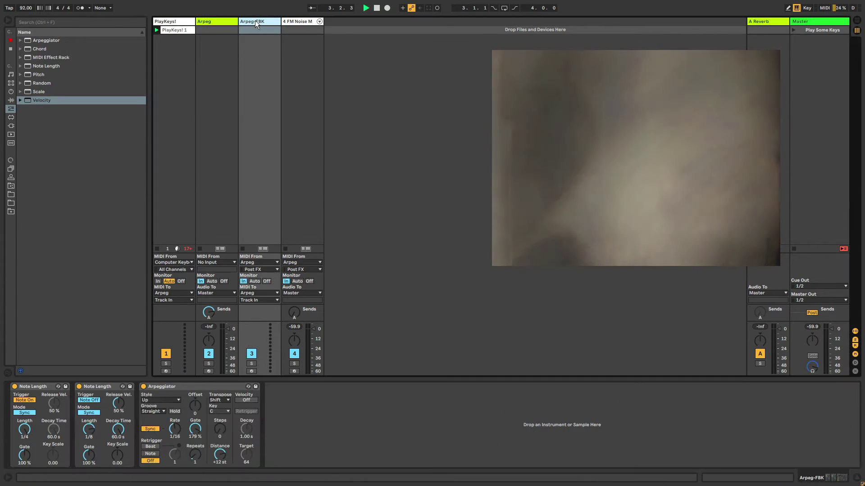
left_click(169, 387)
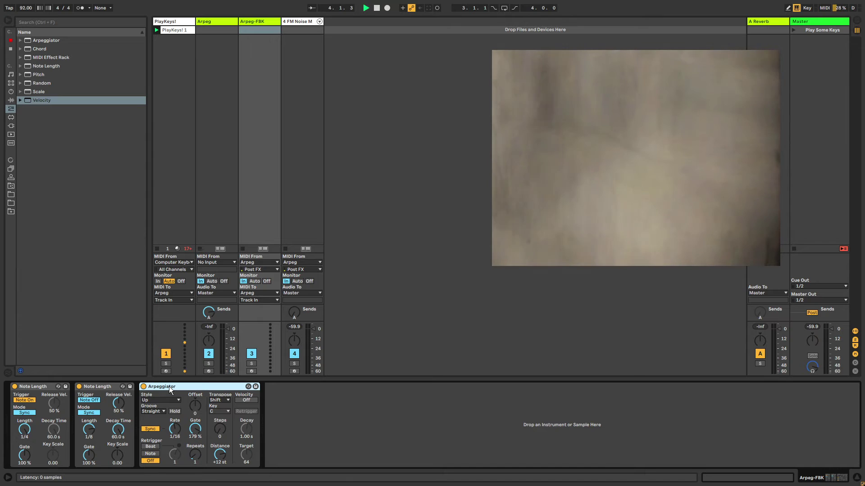
- Enable Note Length on the FM Noise Maker track and insert a Velocity device after it with Out Low at 127
left_click(296, 22)
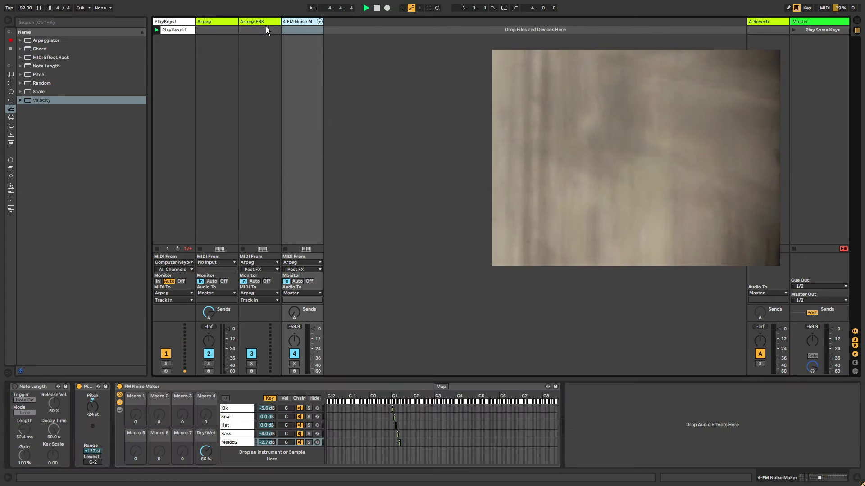
left_click(15, 390)
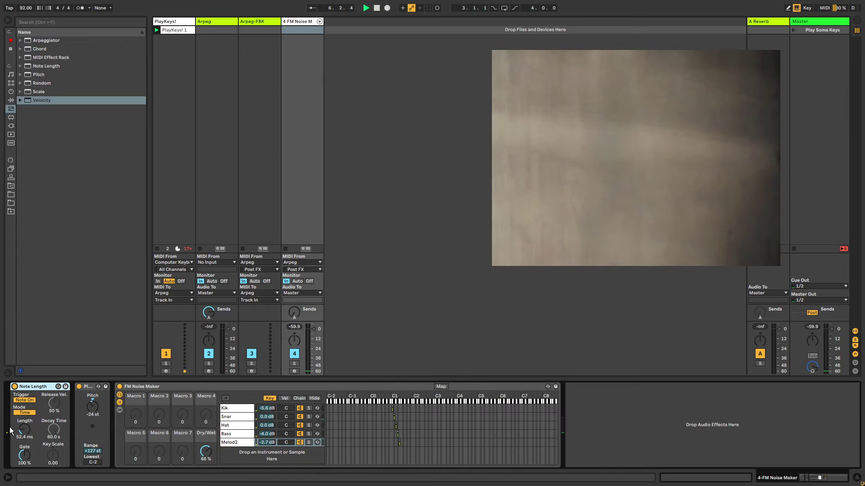
left_click_drag(38, 102, 67, 416)
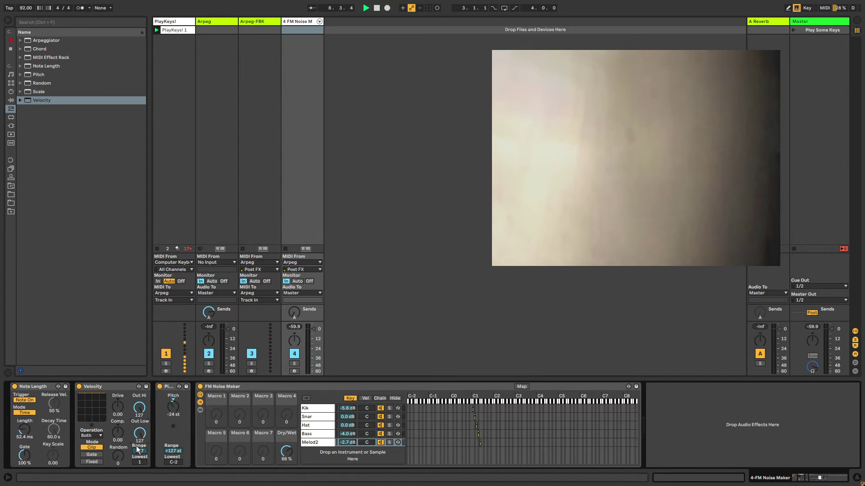
- Restart playback and examine the device chains of all four tracks and the notes of the PlayKeys! 1 clip
left_click(182, 20)
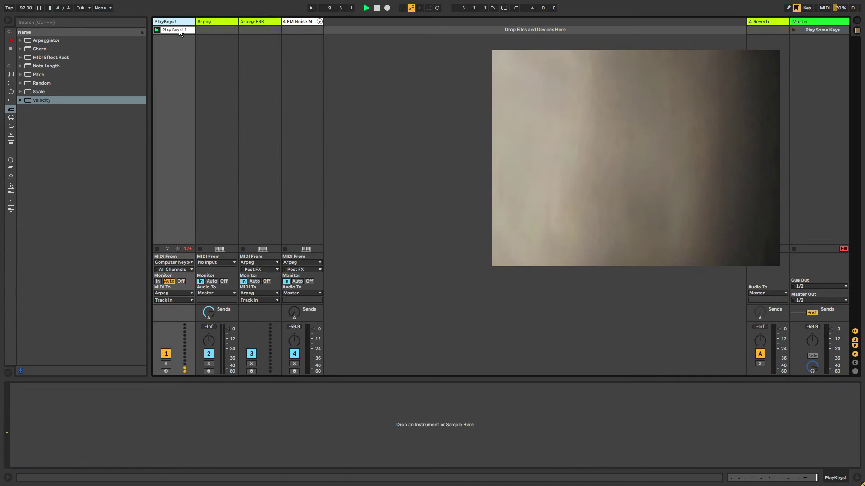
left_click(203, 27)
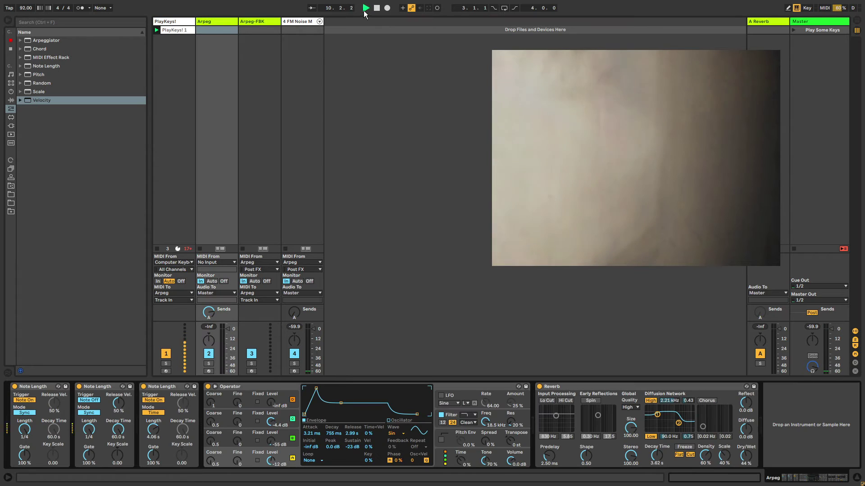
key("space")
left_click(180, 21)
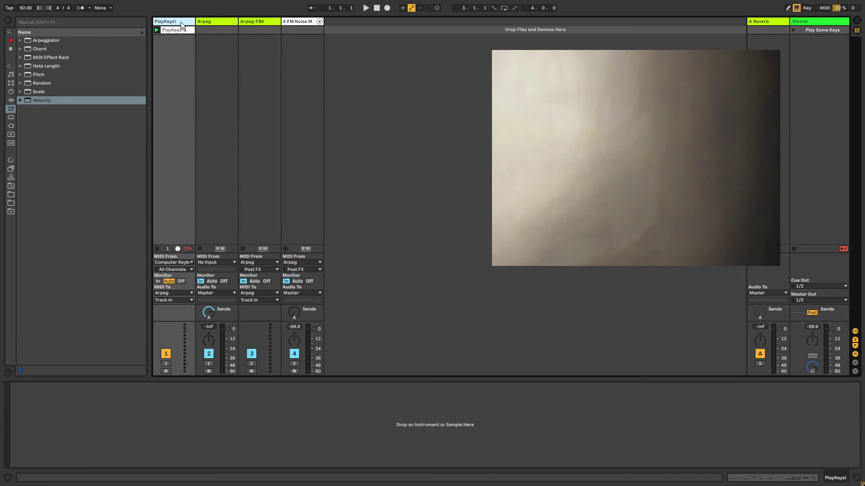
left_click(218, 20)
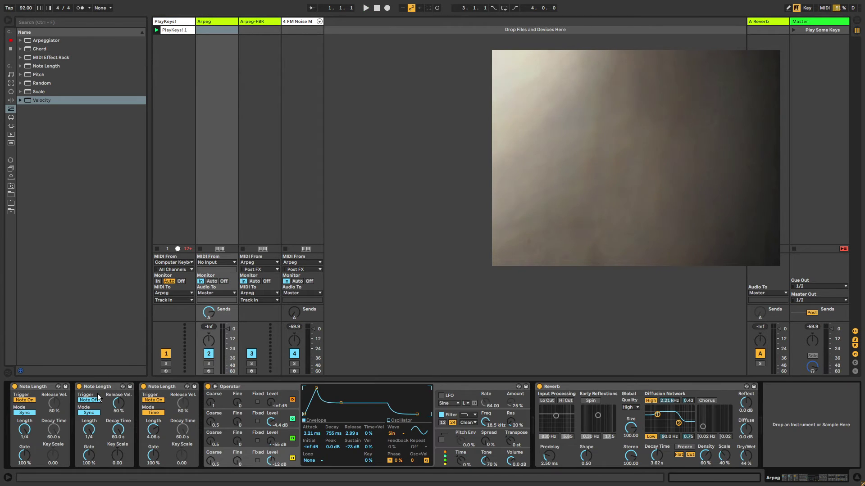
left_click(173, 22)
key("space")
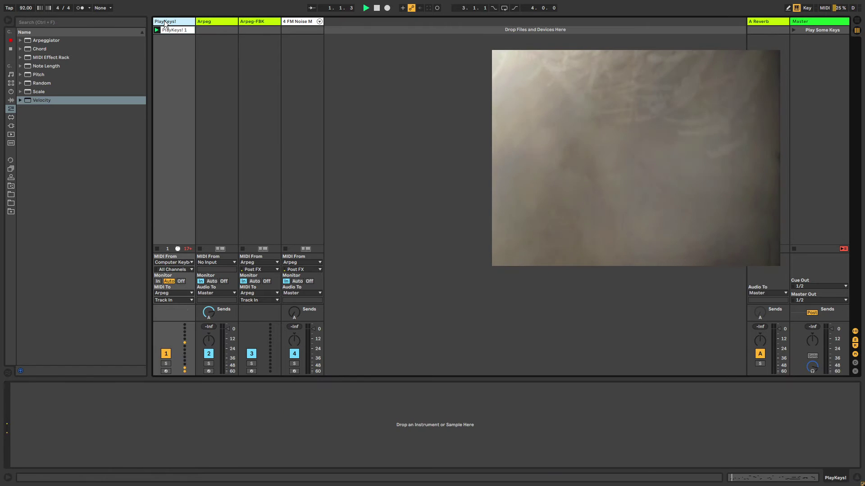
left_click(229, 21)
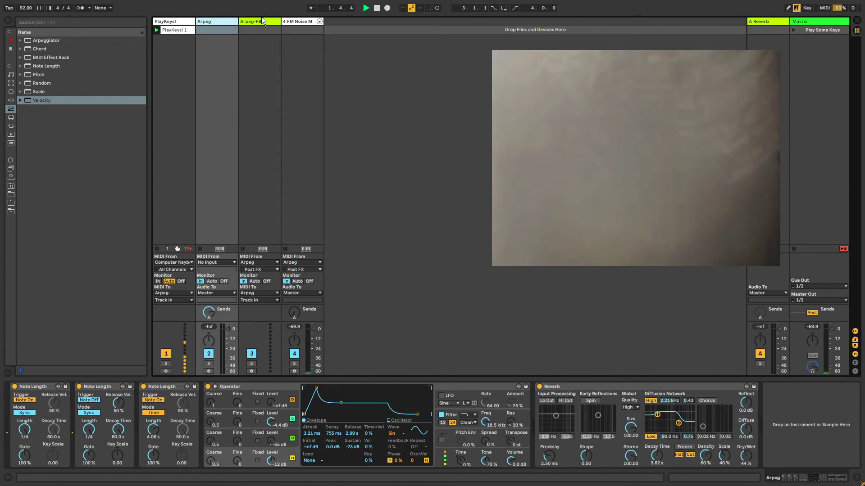
left_click(263, 20)
left_click(185, 21)
left_click(178, 31)
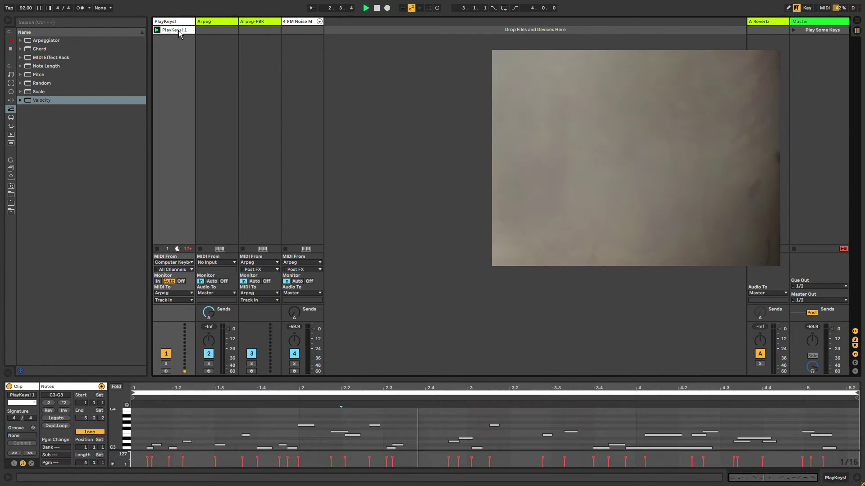
left_click(295, 21)
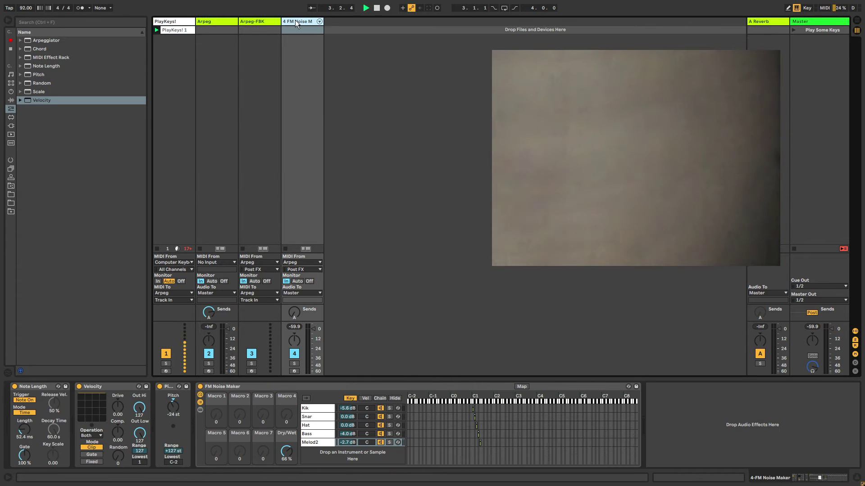
left_click(182, 20)
- Switch the Arpeg track's second Note Length device and the Arpeg-FBK track off and back on during playback
left_click(204, 20)
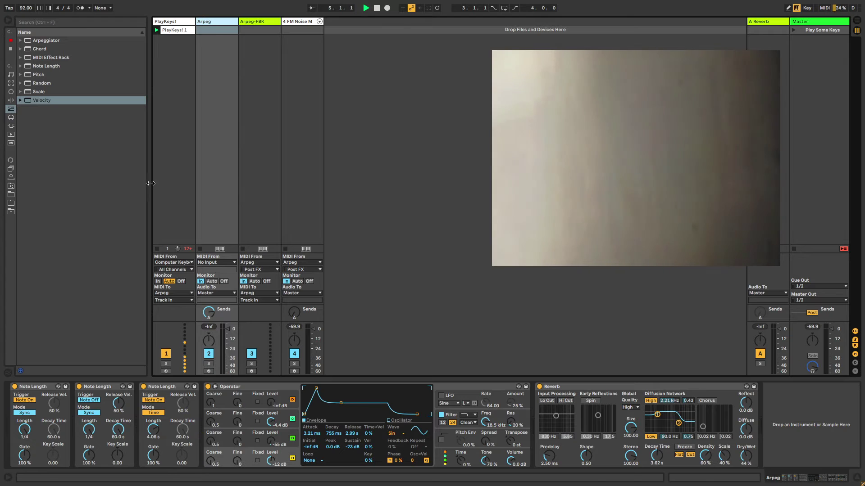
left_click(79, 387)
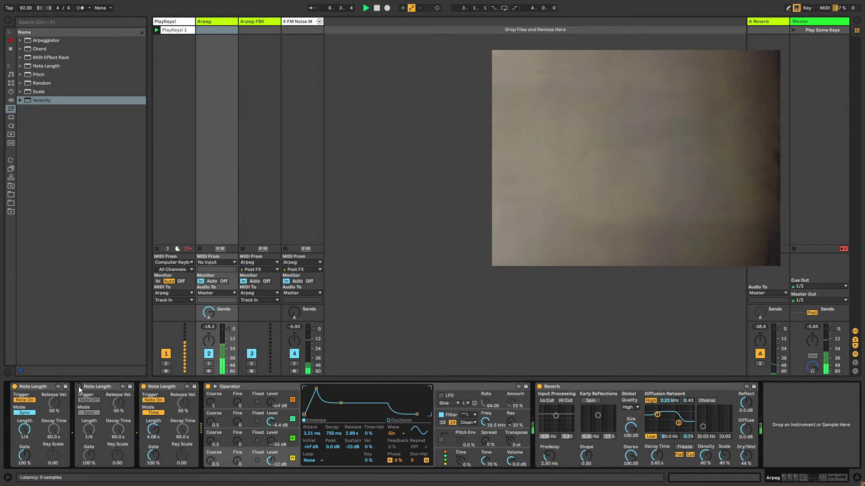
left_click(251, 354)
left_click(78, 387)
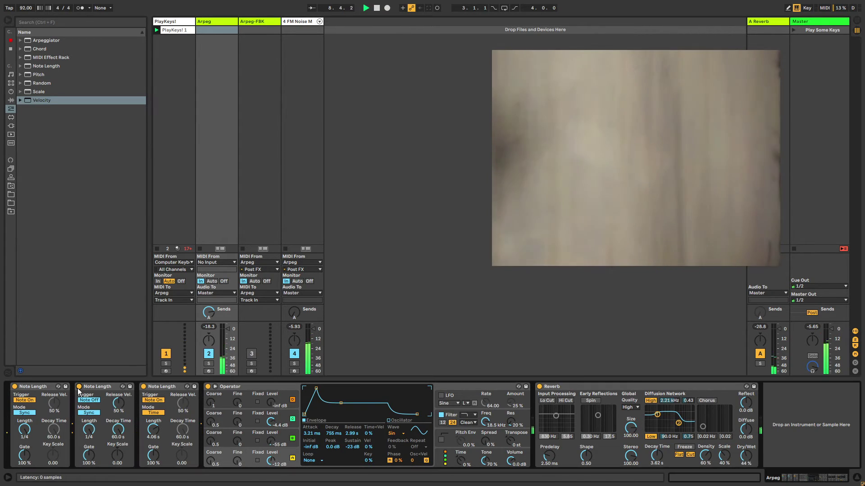
left_click(251, 354)
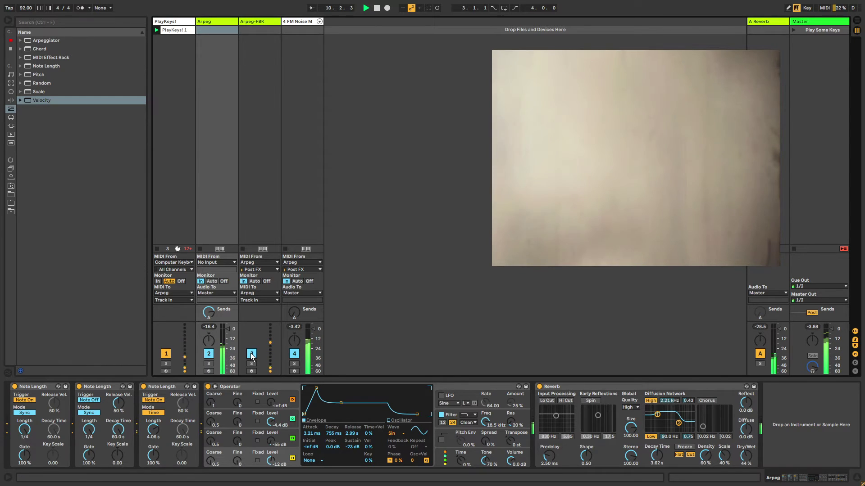
- Mute the PlayKeys! track, check the Arpeg and Arpeg-FBK device chains while the feedback plays alone, and unmute it
left_click(168, 22)
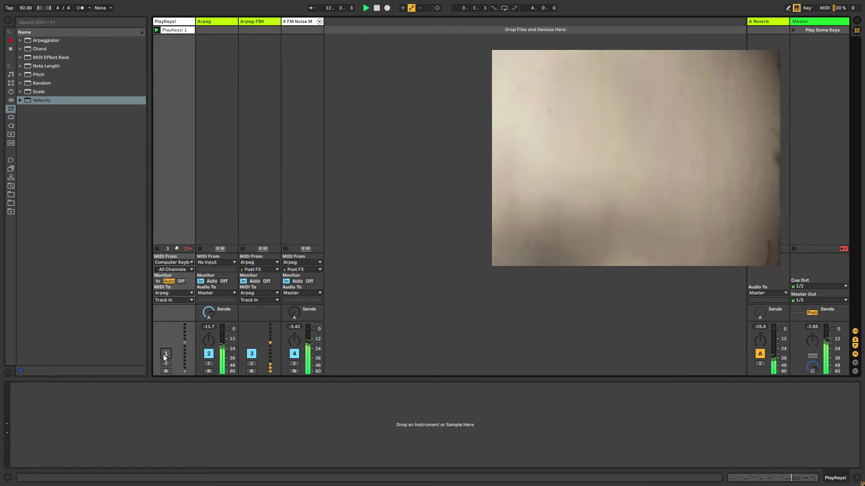
left_click(250, 21)
left_click(225, 21)
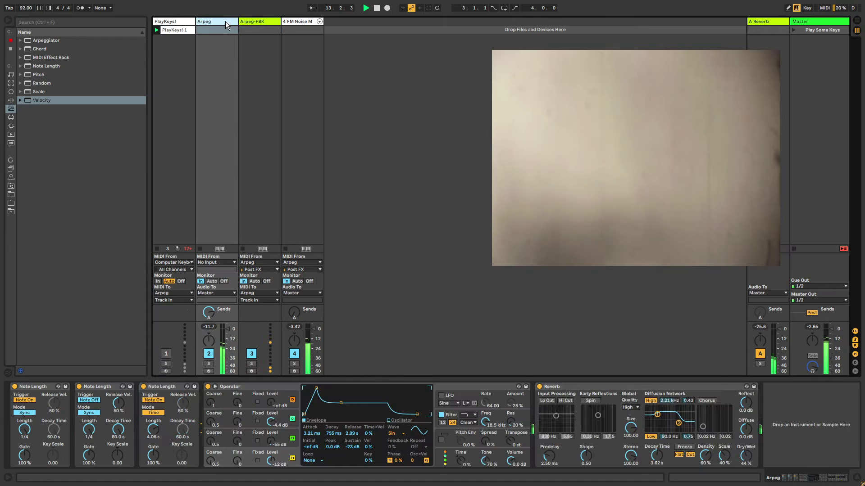
left_click(253, 20)
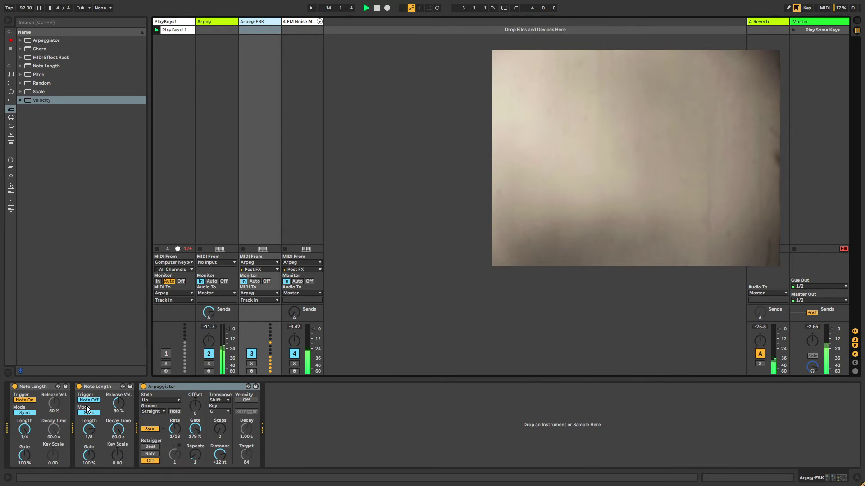
left_click(211, 19)
left_click(160, 21)
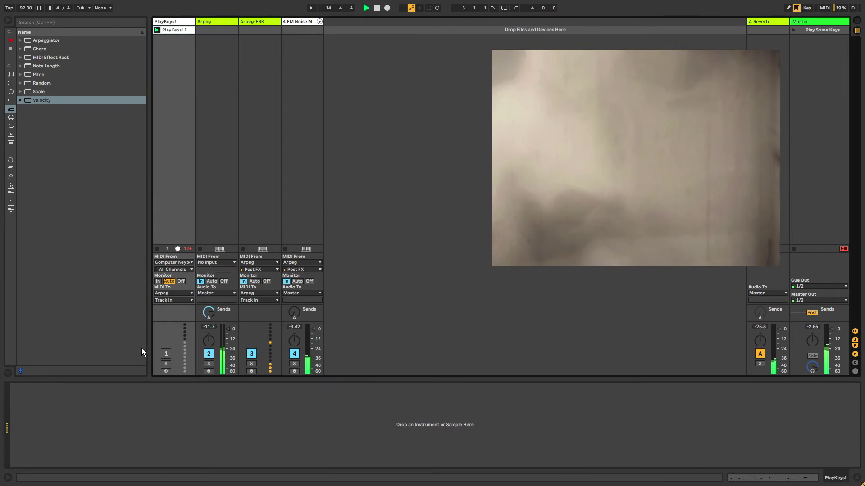
left_click(165, 354)
- Try the GMaudio Note Probability 1.0 device on the PlayKeys! track at 73 % and remove it
left_click(213, 21)
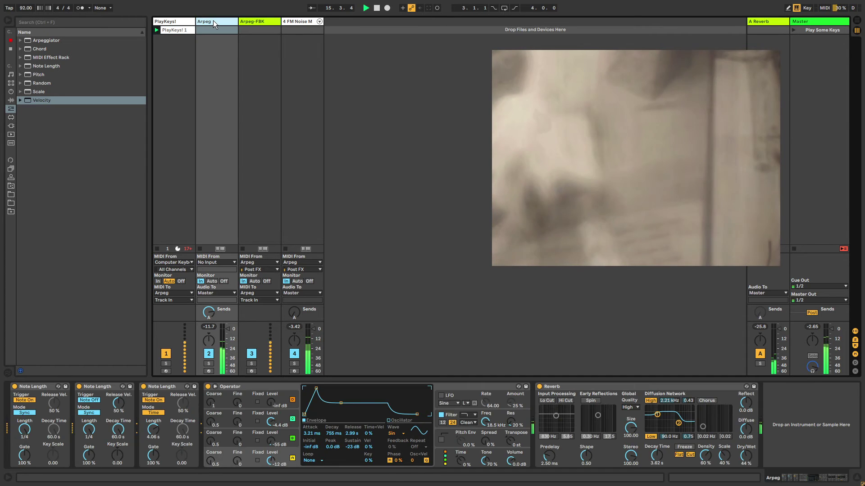
left_click(182, 22)
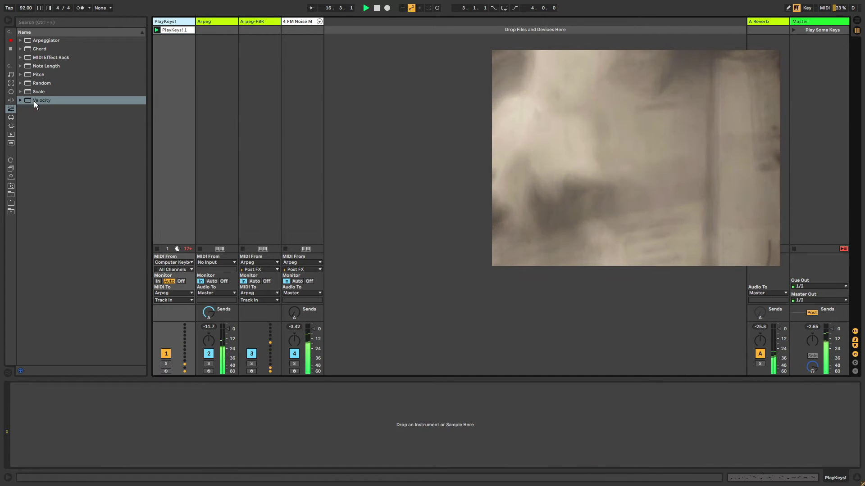
left_click(11, 100)
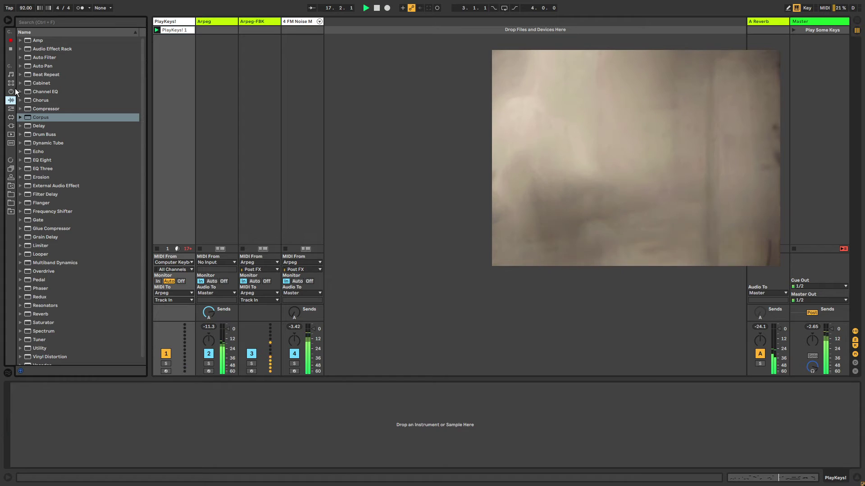
left_click(11, 92)
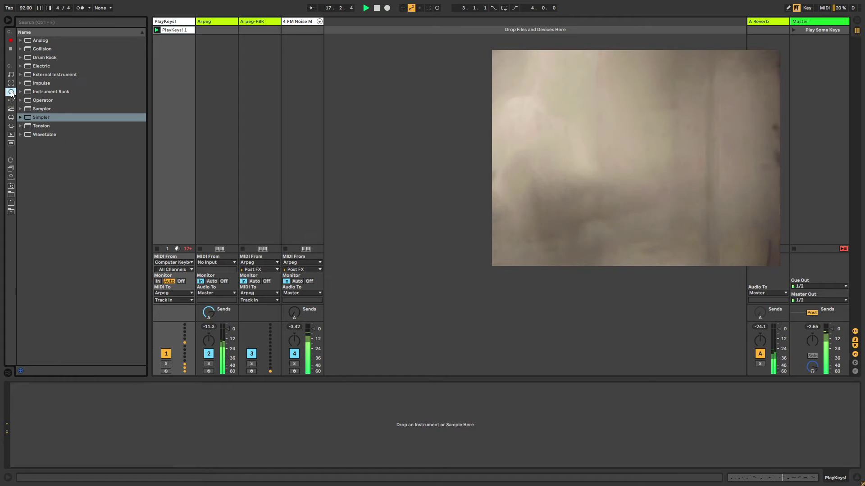
left_click(11, 187)
left_click_drag(44, 85, 79, 429)
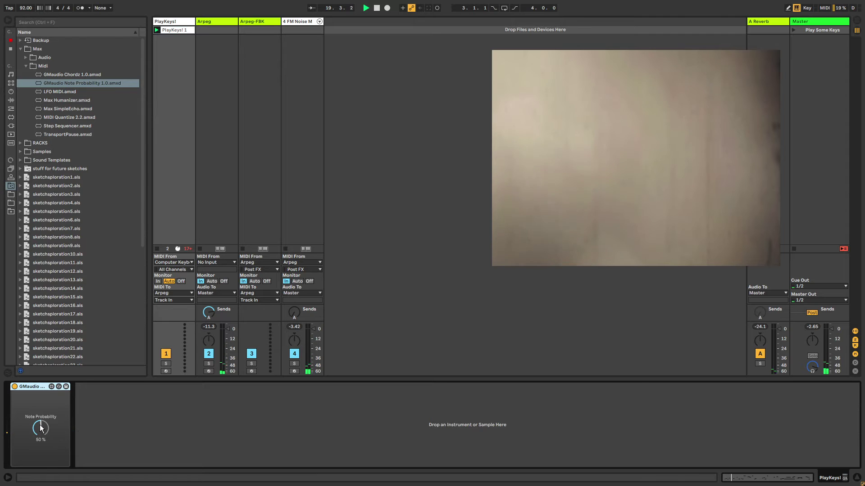
left_click(156, 30)
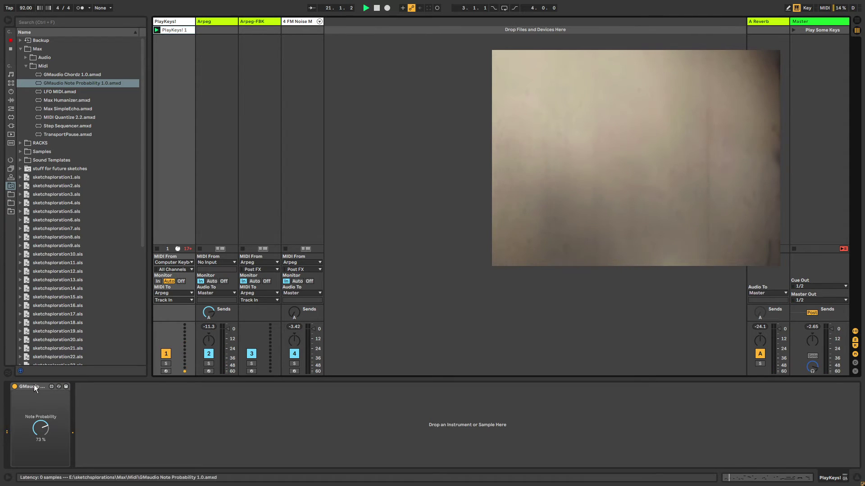
key("Delete")
- Try the MidiNoteProbabilityGate MIDI effect rack on the PlayKeys! track with its chance macro at 68 %
left_click(11, 108)
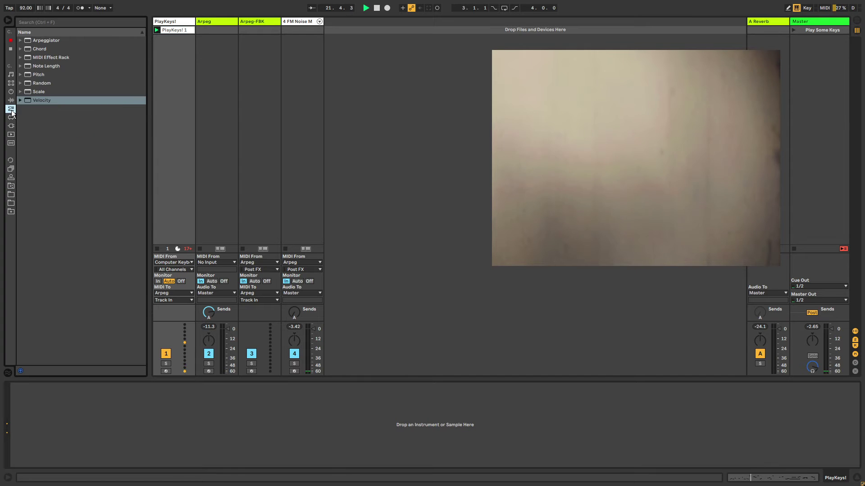
left_click(211, 22)
left_click(180, 20)
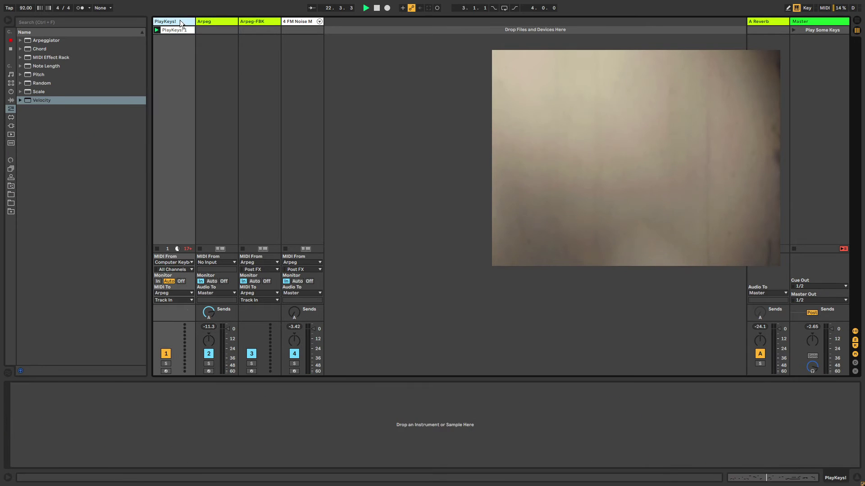
left_click(20, 58)
left_click(53, 92)
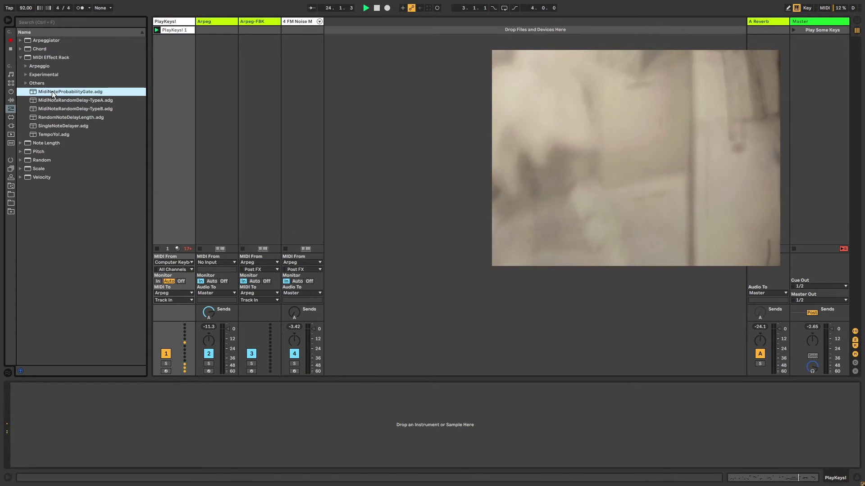
key("Return")
left_click(19, 57)
left_click_drag(31, 411, 31, 369)
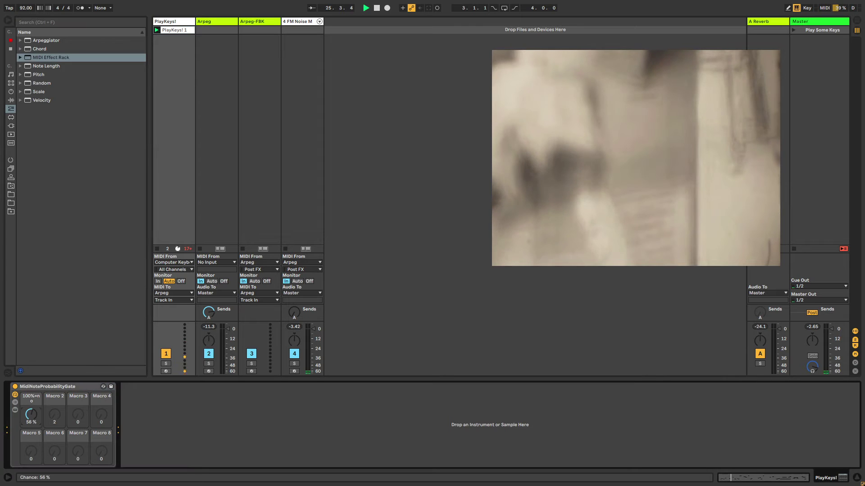
- Check the Note Length and Arpeggiator devices on the Arpeg and Arpeg-FBK tracks while the clip plays
left_click(216, 21)
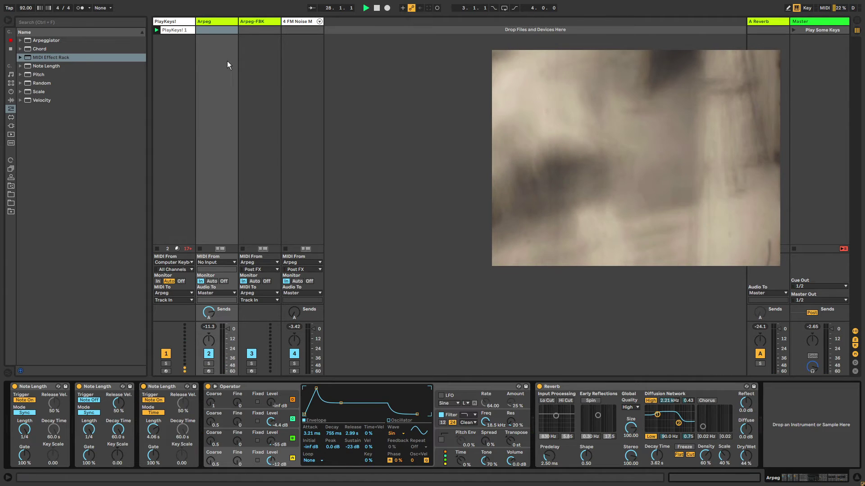
left_click(251, 22)
left_click(144, 390)
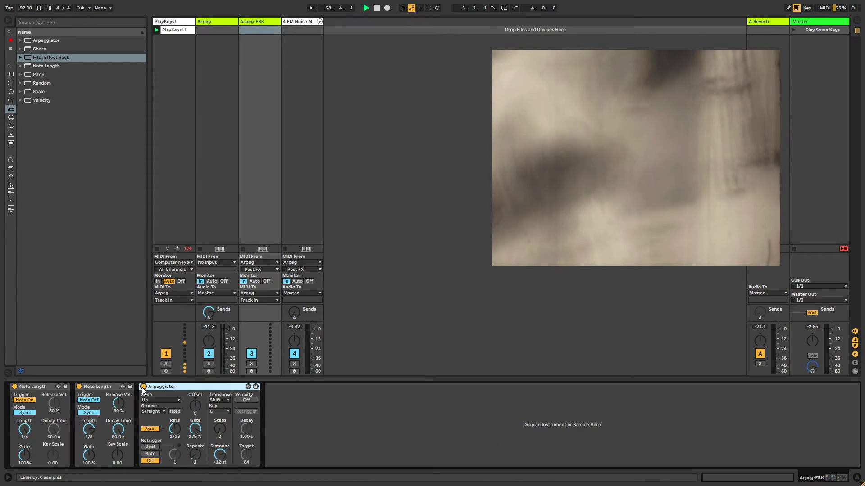
left_click(80, 387)
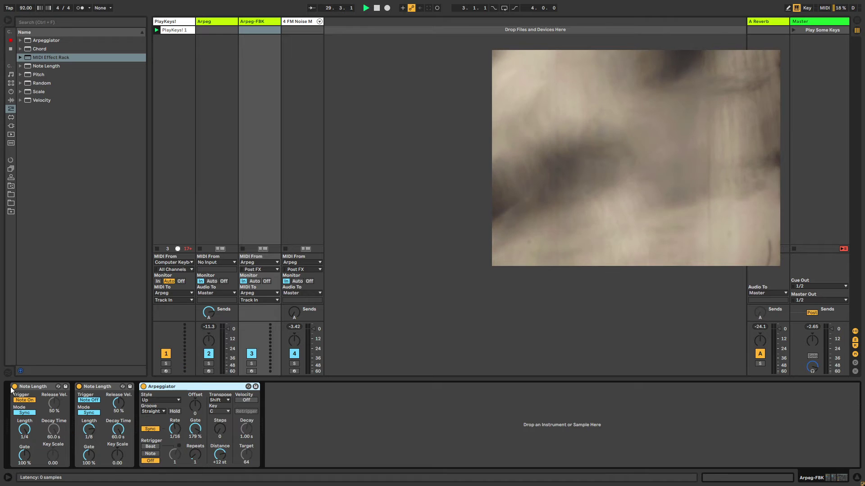
left_click(210, 32)
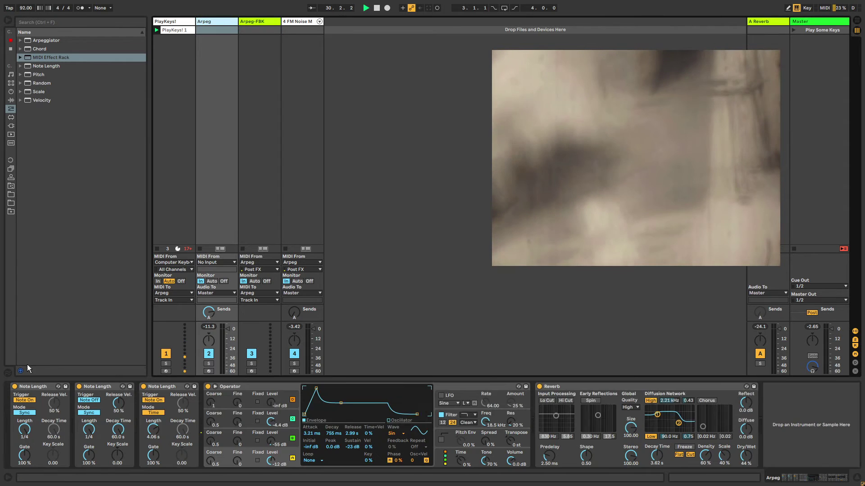
left_click(19, 391)
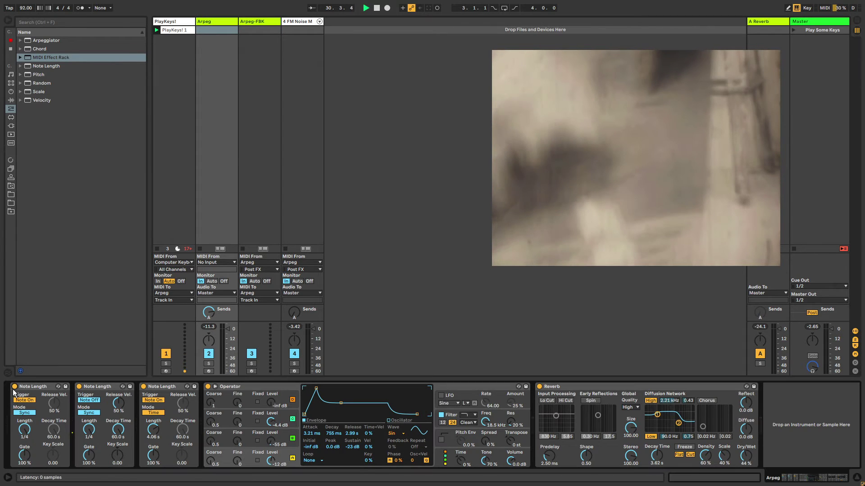
- Remove the MidiNoteProbabilityGate rack from the PlayKeys! track
left_click(177, 21)
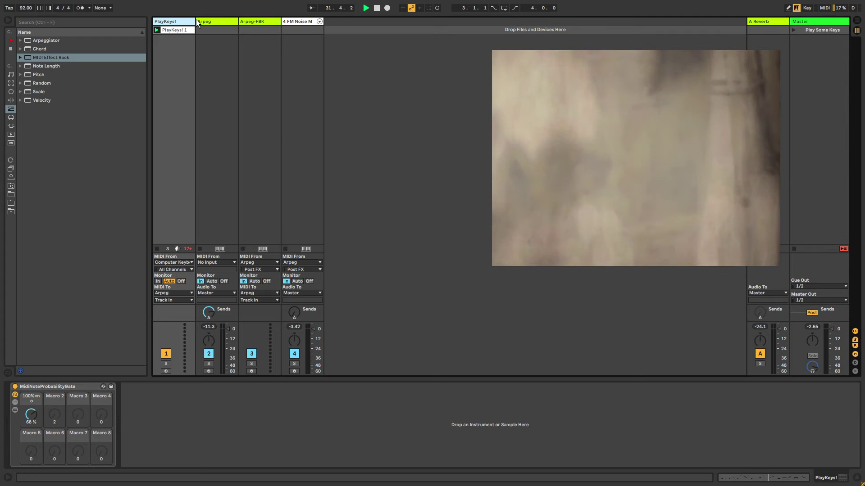
left_click(170, 305)
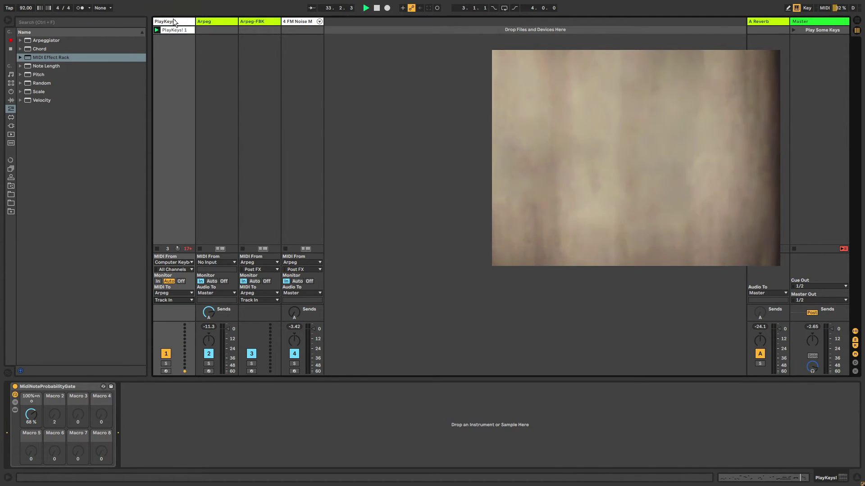
left_click(72, 385)
key("Delete")
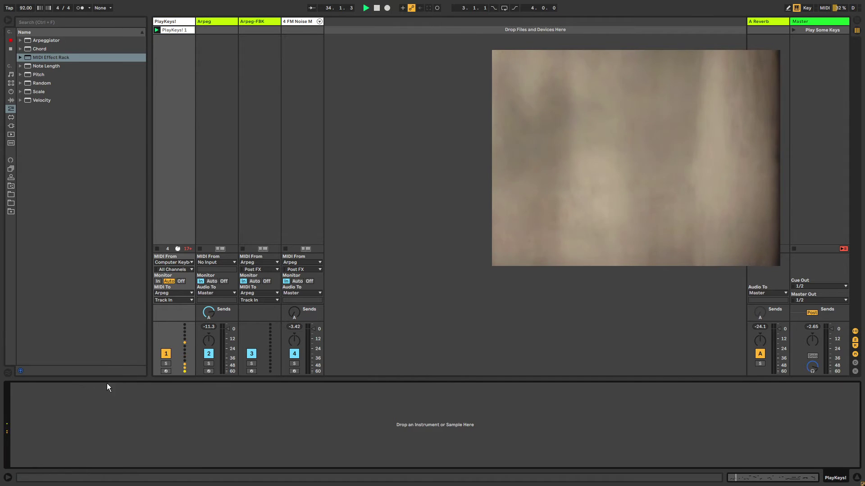
- Restart playback and switch the Arpeg track's second and third Note Length devices off and back on
left_click(375, 9)
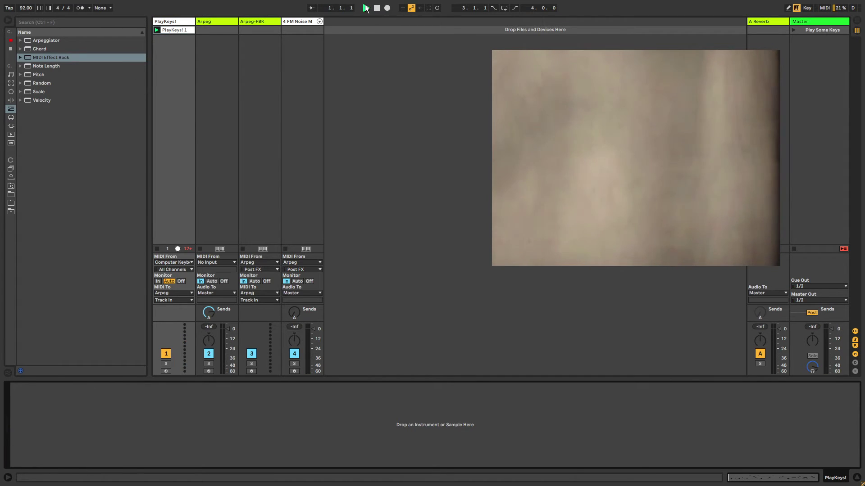
left_click(224, 23)
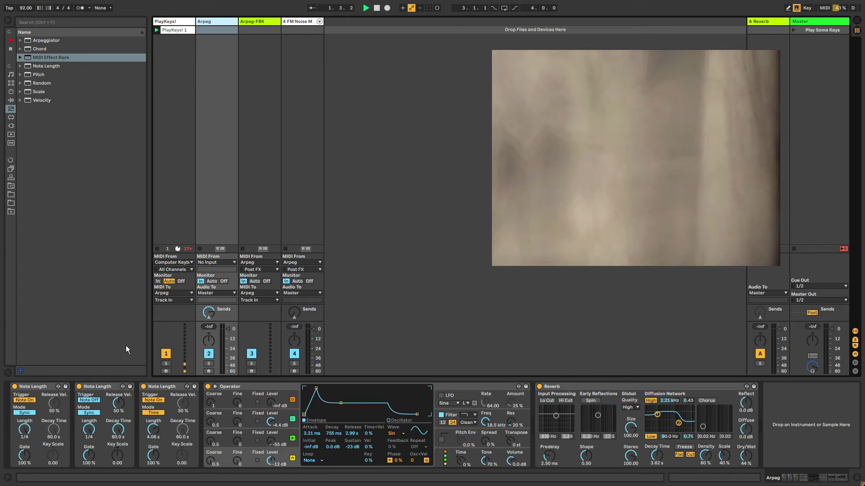
left_click(143, 387)
left_click(79, 387)
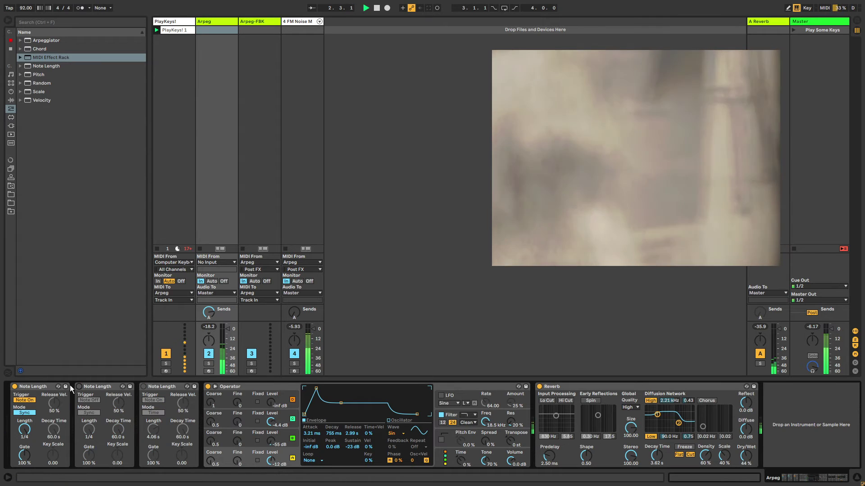
left_click(143, 387)
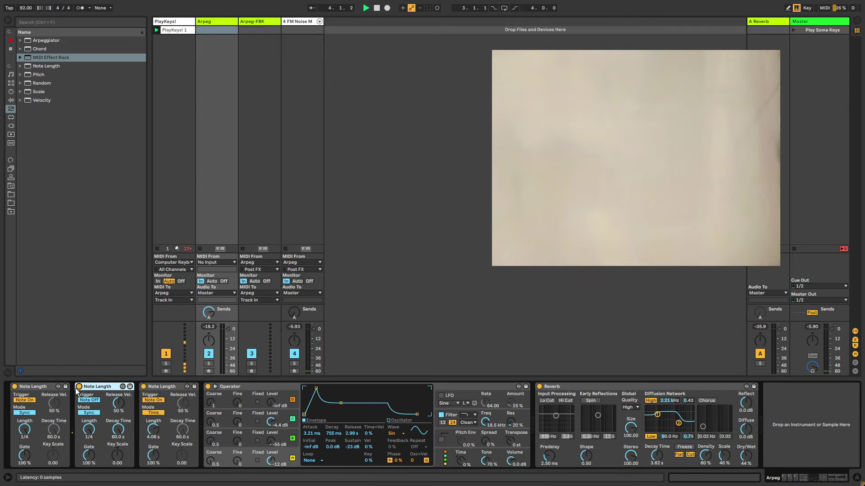
- Switch off the Arpeggiator on the Arpeg-FBK track and the third Note Length device on the Arpeg track
left_click(262, 29)
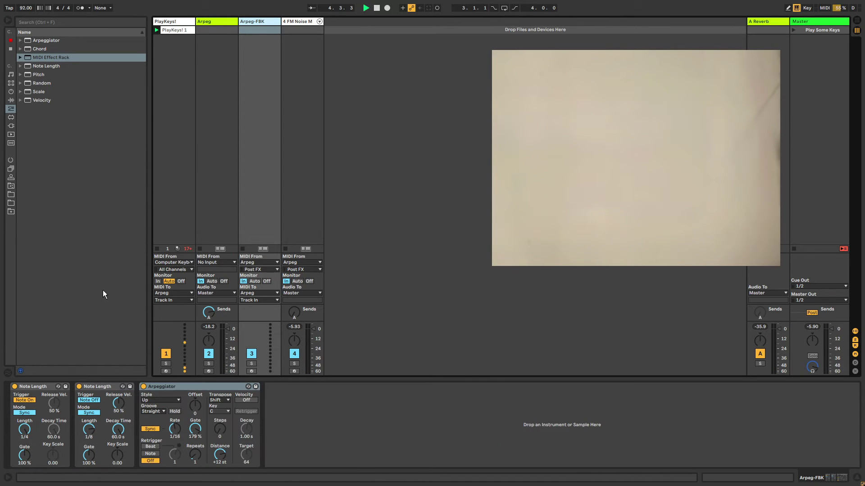
left_click(144, 387)
left_click(211, 48)
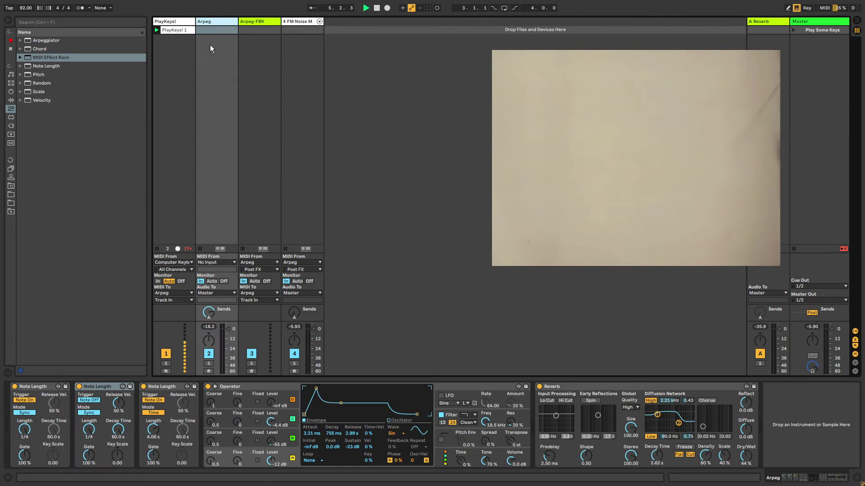
left_click(79, 387)
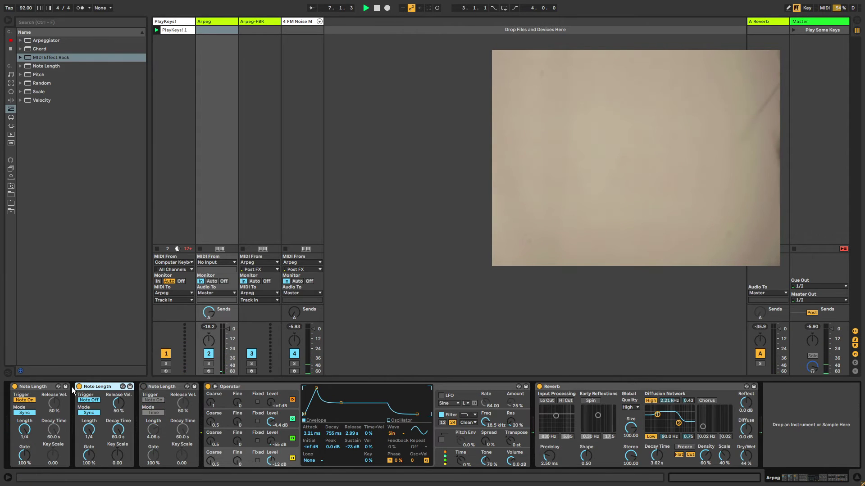
left_click(79, 387)
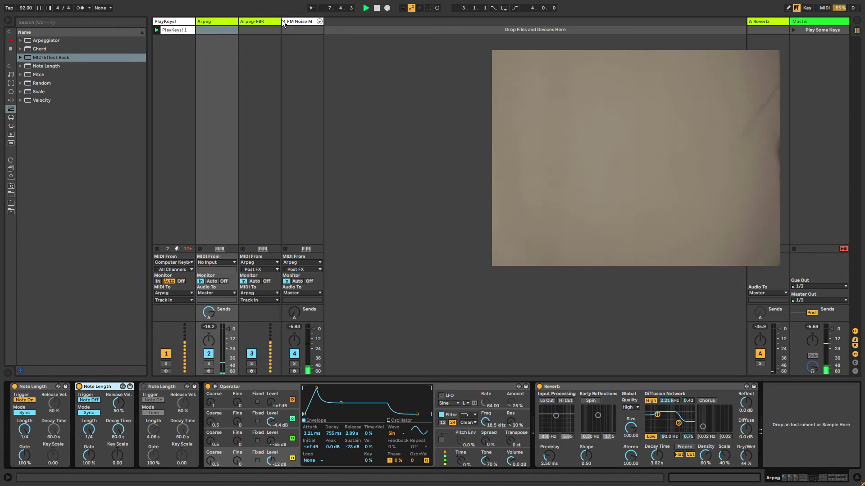
- Look through the device chains of all four tracks and switch the Arpeg track's third Note Length device back on
left_click(300, 22)
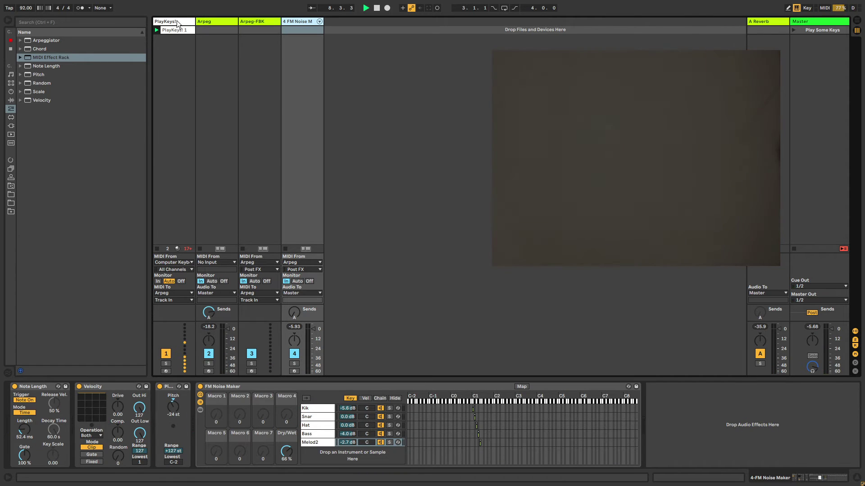
left_click(177, 22)
left_click(204, 20)
left_click(258, 20)
left_click(296, 20)
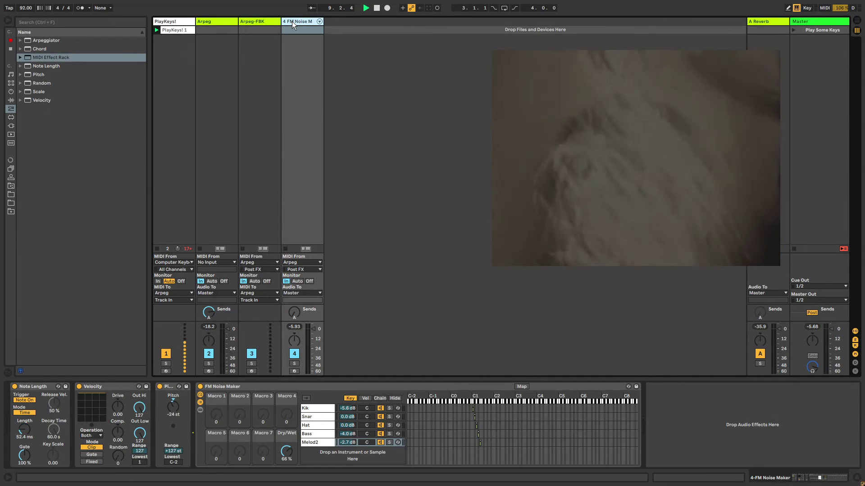
left_click(207, 21)
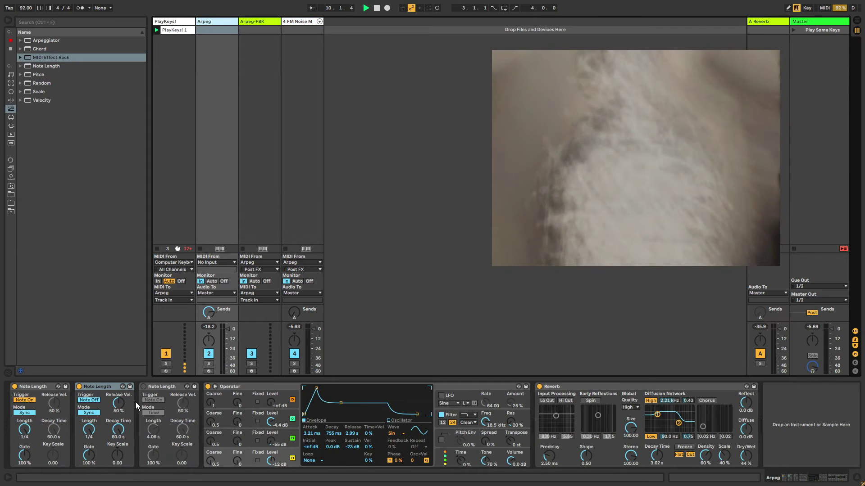
left_click(143, 387)
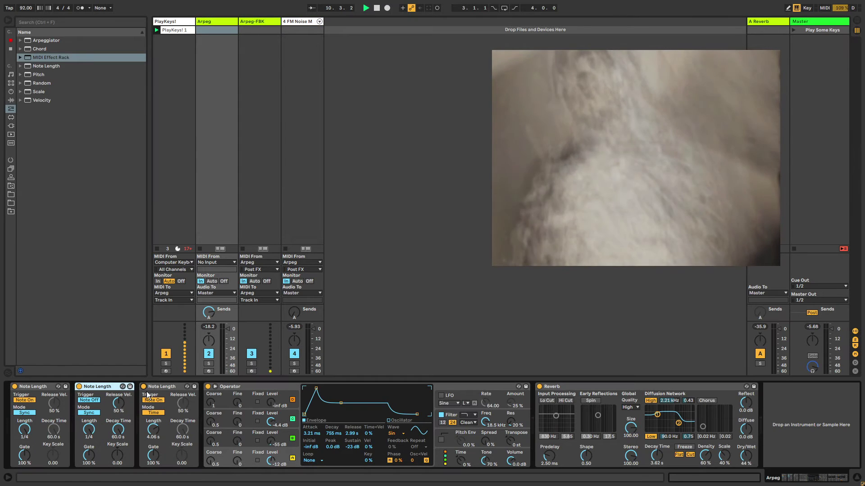
- Stop playback, replay the set from the start with the Arpeg devices in view, and stop it again
left_click(258, 392)
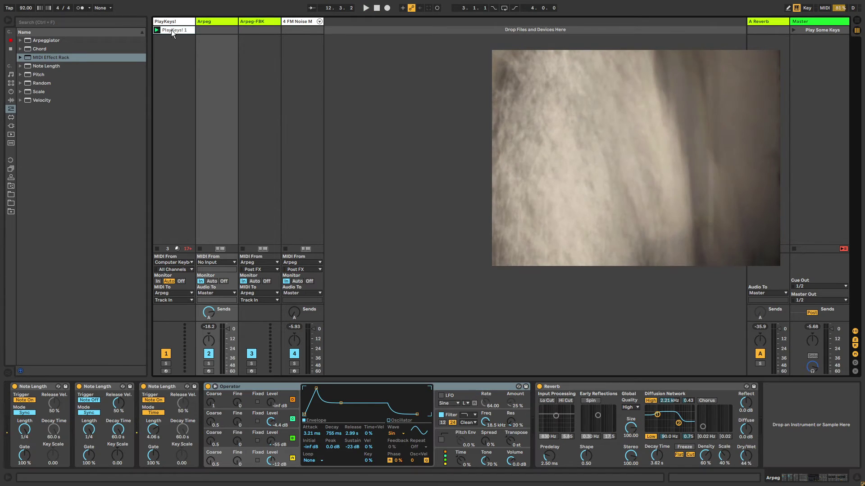
mouse_move(171, 30)
left_mouse_down()
mouse_move(285, 33)
mouse_move(176, 30)
left_mouse_up()
left_click(285, 31)
left_click(200, 21)
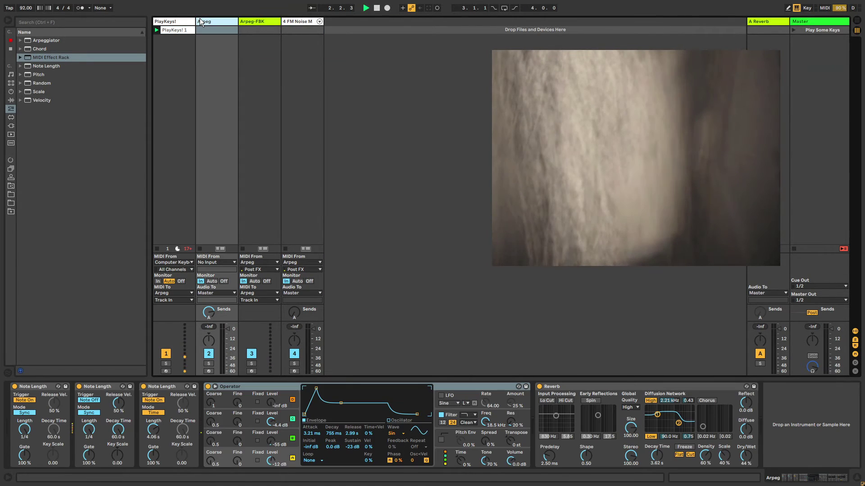
key("space")
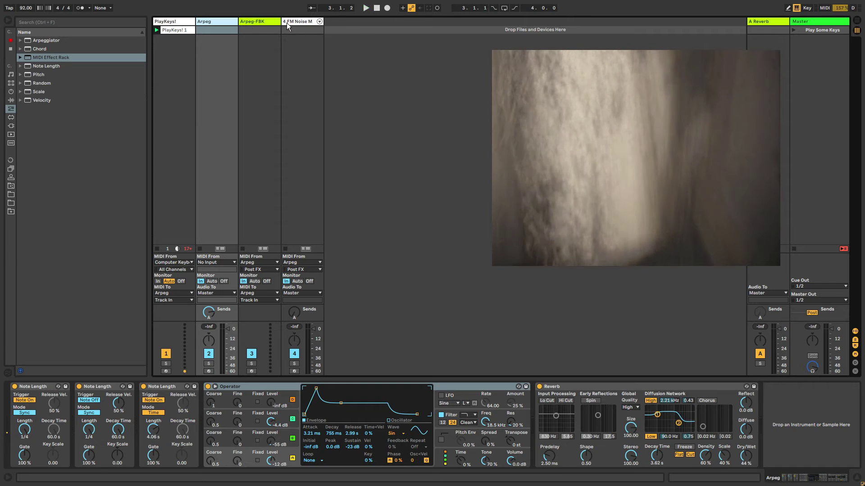
- Set the MIDI input of both the Arpeg and Arpeg-FBK tracks to PlayKeys! and launch the PlayKeys! 1 clip
left_click(252, 22)
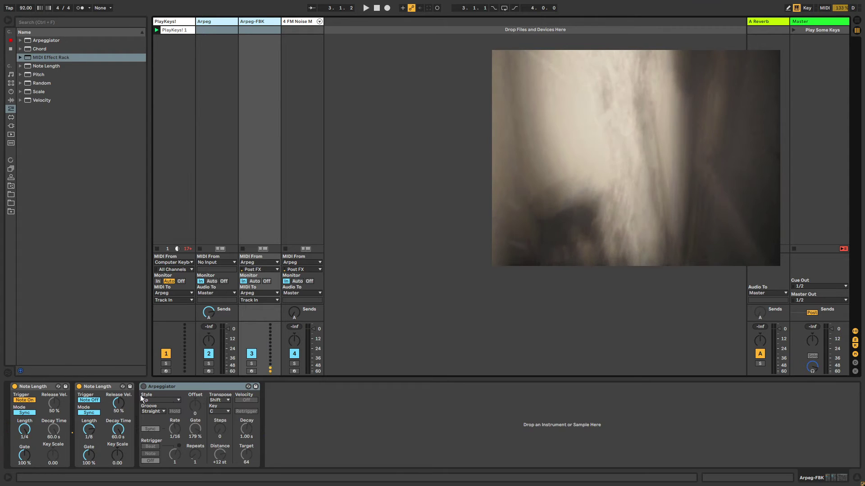
left_click(218, 262)
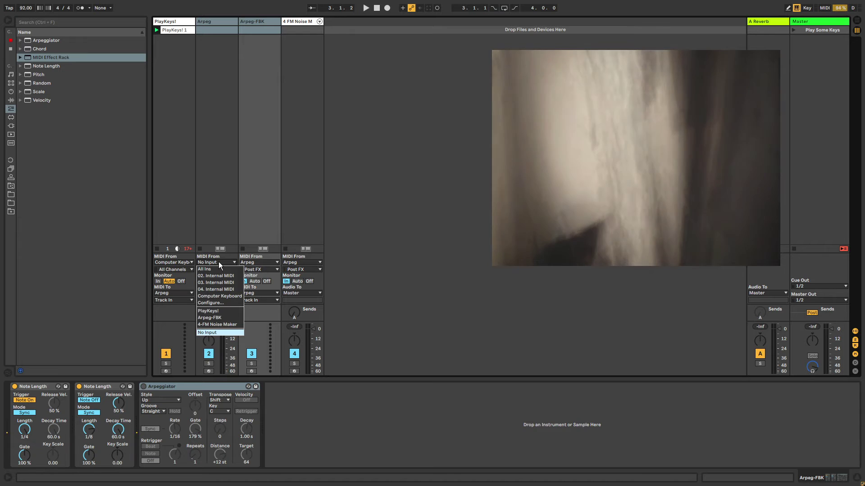
left_click(218, 311)
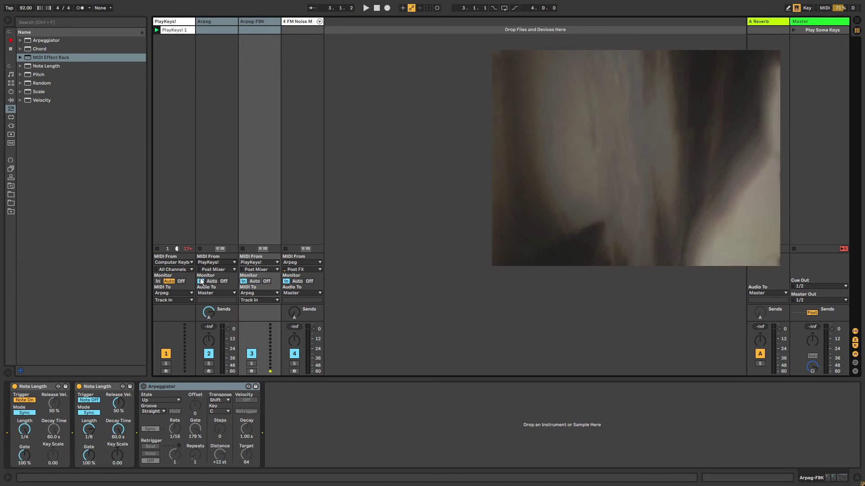
left_click(170, 35)
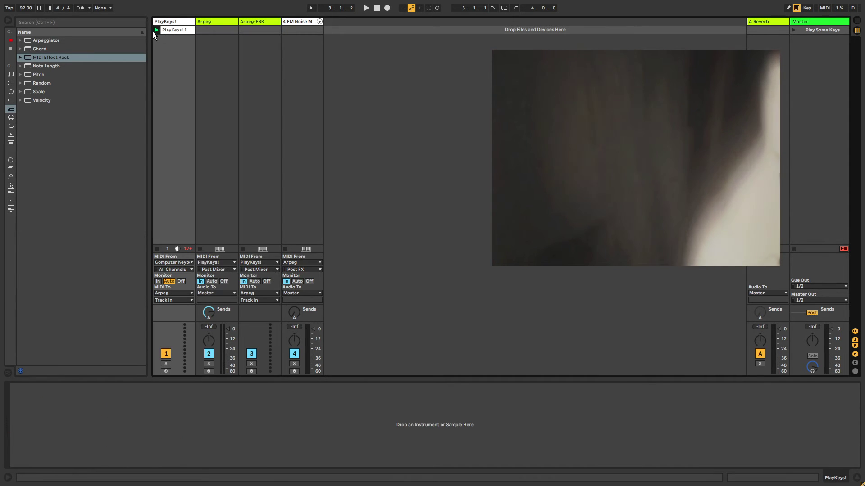
left_click(156, 30)
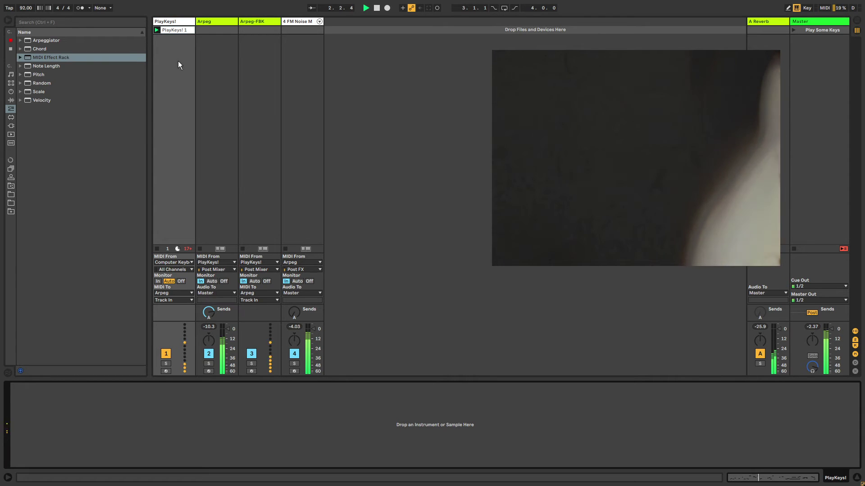
- Undo adding an empty MIDI Effect Rack to the PlayKeys! track and load the MidiNoteProbabilityGate rack there instead
left_click(175, 22)
left_click_drag(49, 57, 32, 407)
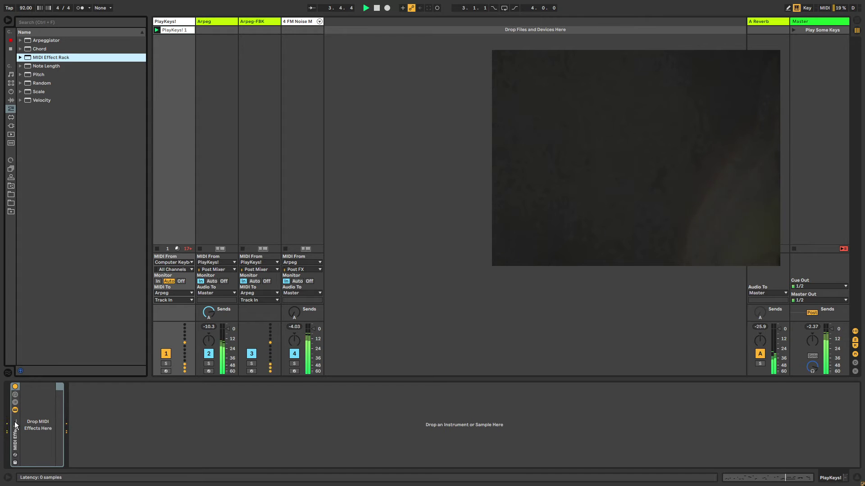
key("ctrl+z")
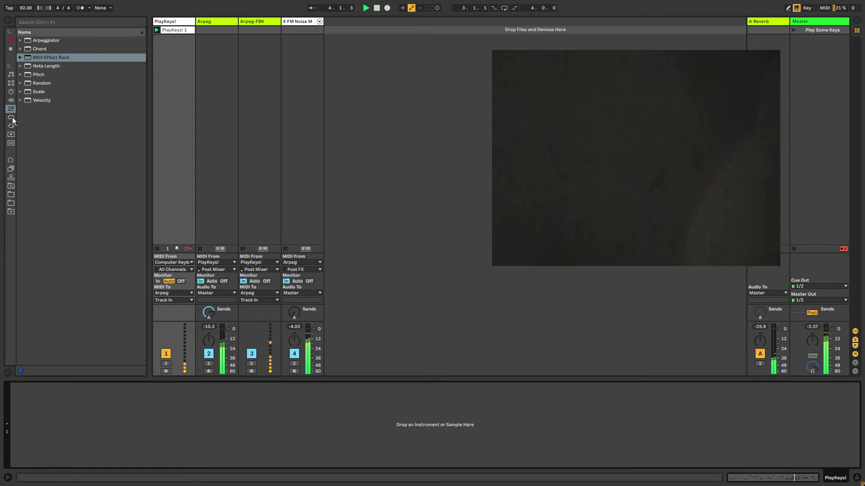
left_click(24, 56)
left_click_drag(47, 90, 48, 431)
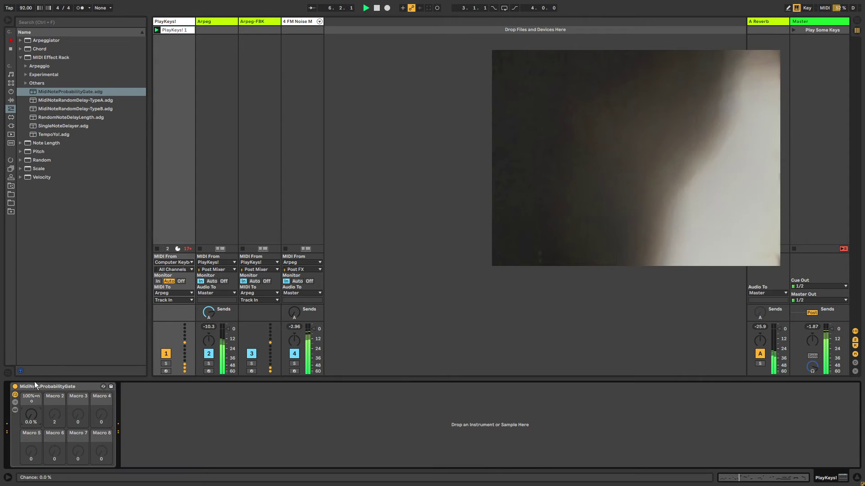
- Set the PlayKeys! MidiNoteProbabilityGate chance to 80 %, check the Arpeg-FBK devices, and lower the chance to 44 %
left_click_drag(31, 415, 32, 378)
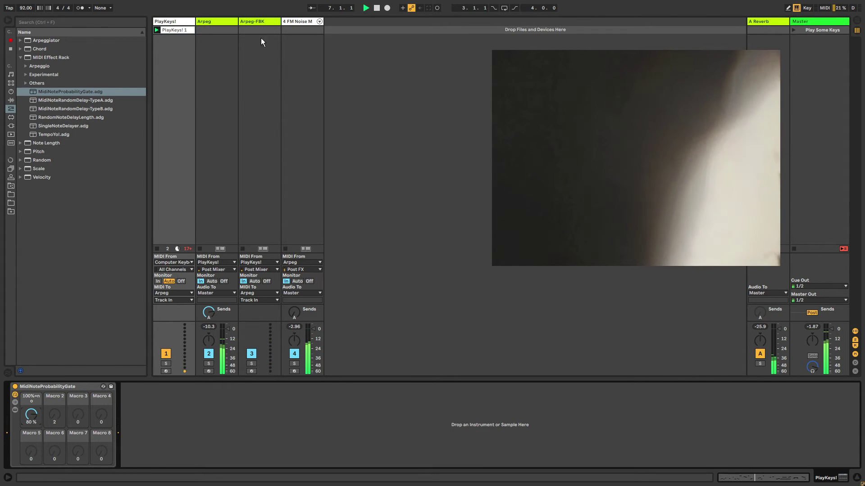
left_click(254, 22)
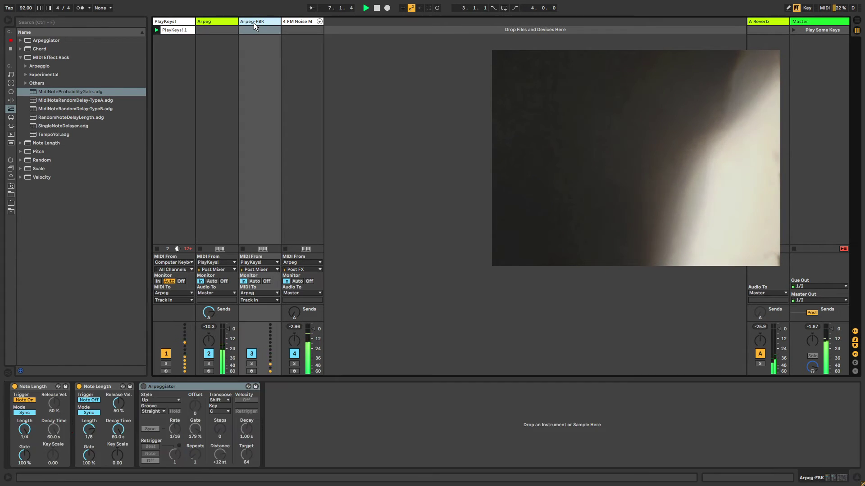
left_click(143, 386)
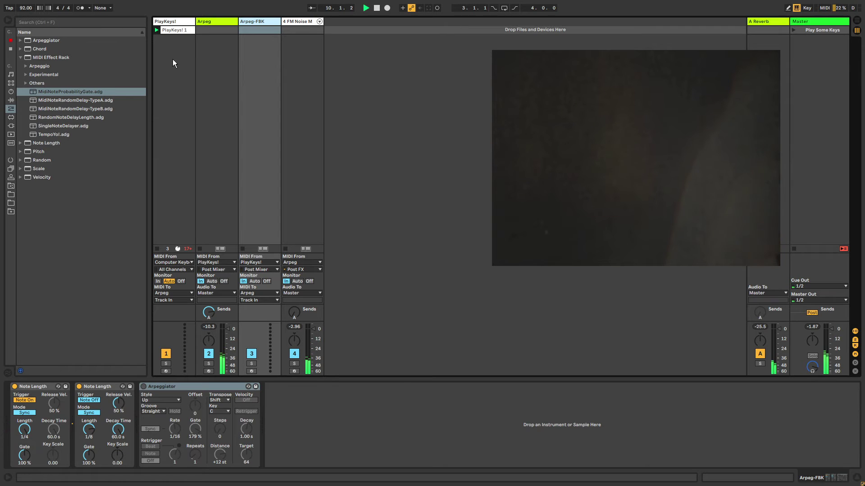
left_click(175, 21)
left_click_drag(34, 415, 33, 434)
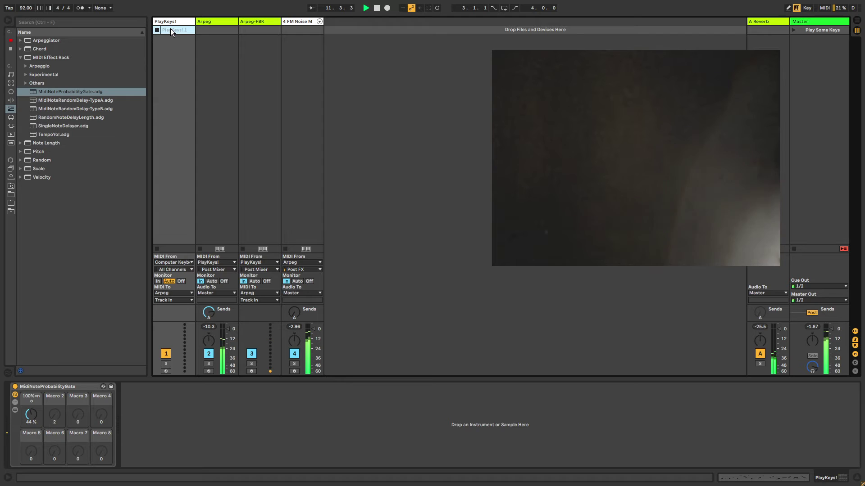
- Compare the device chains of the Arpeg, Arpeg-FBK and PlayKeys! tracks and delete the Arpeg-FBK track
left_click(212, 21)
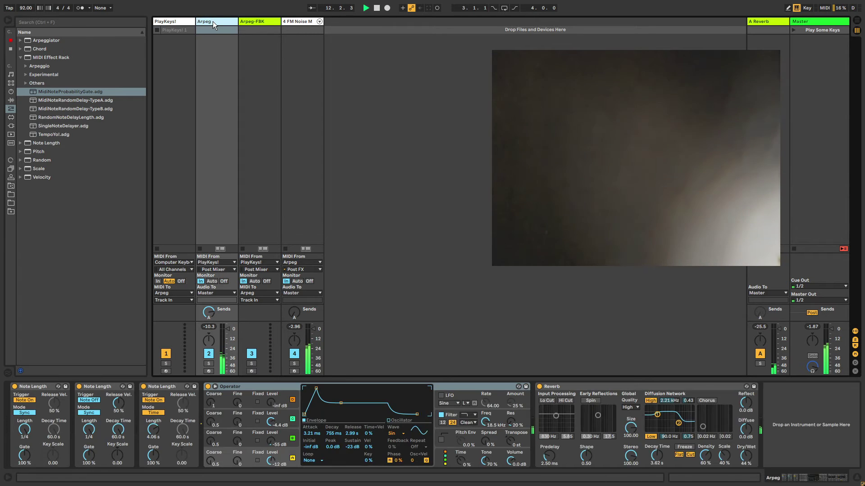
left_click(249, 21)
left_click(225, 20)
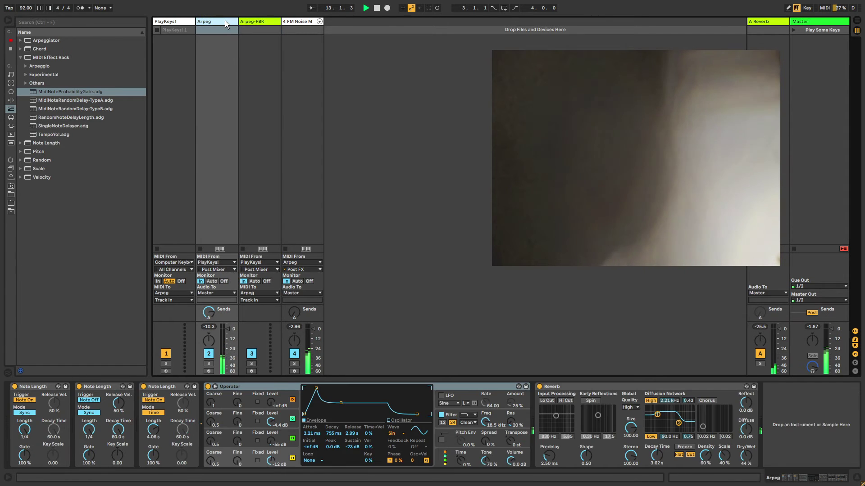
left_click(171, 21)
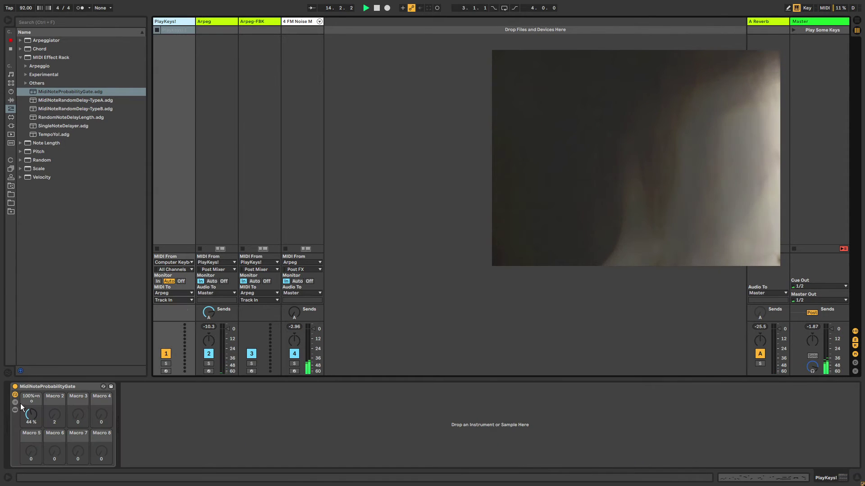
left_click(248, 21)
key("Delete")
- Delete the first two Note Length devices from the Arpeg track, keeping only the time-based one before Operator
left_click(218, 21)
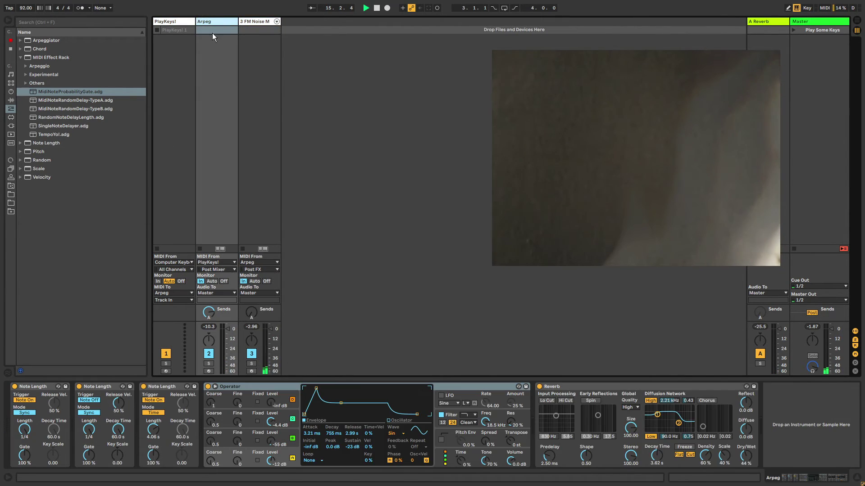
left_click(87, 390)
key("Delete")
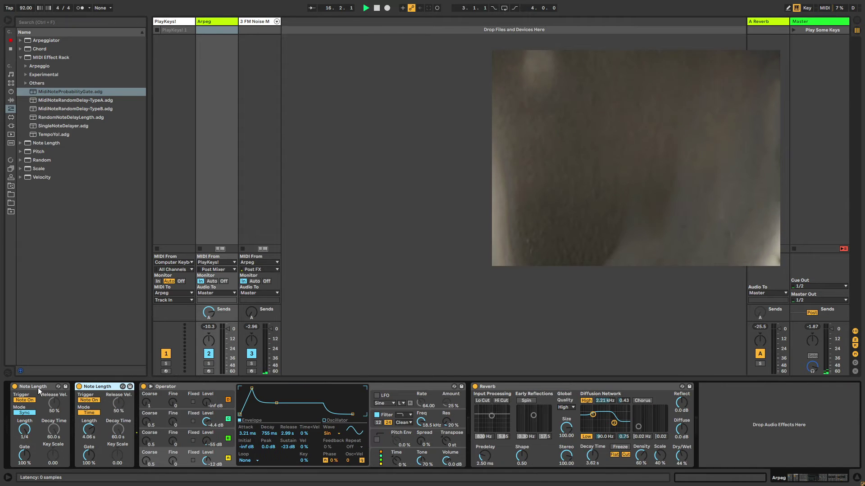
key("Delete")
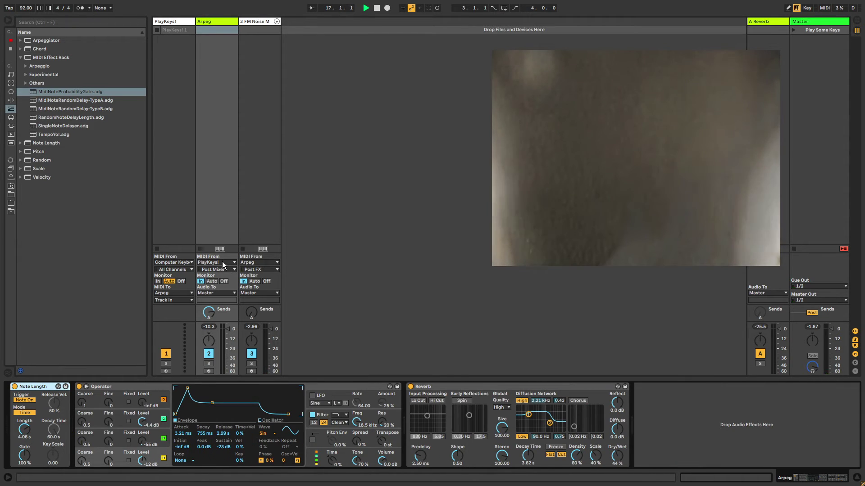
- Reactivate the PlayKeys! 1 clip, check the Arpeg devices, and lower the PlayKeys! probability gate's chance to 24 %
left_click(168, 29)
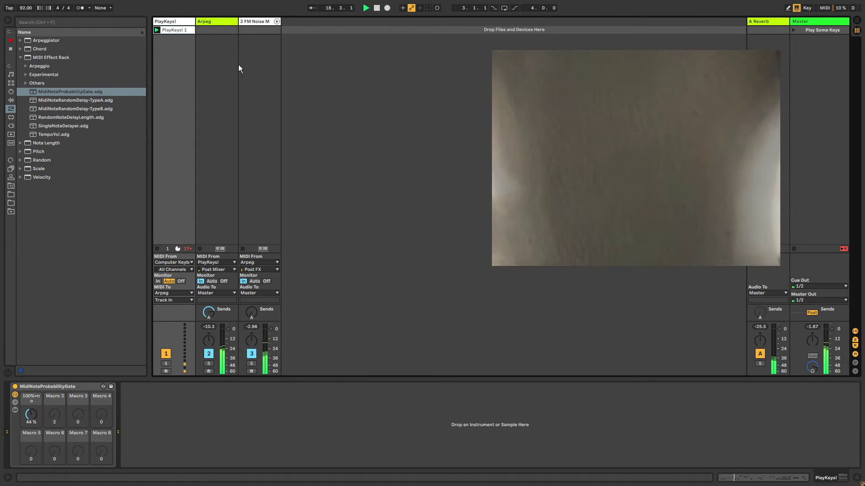
left_click(221, 24)
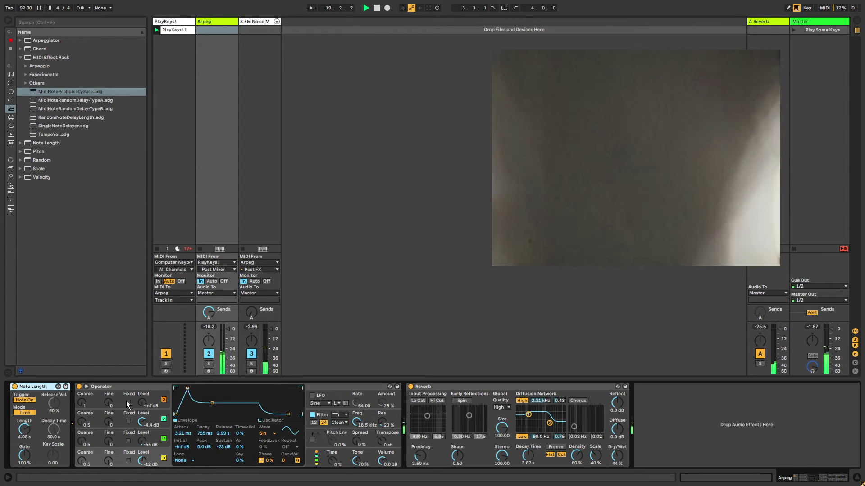
left_click(184, 21)
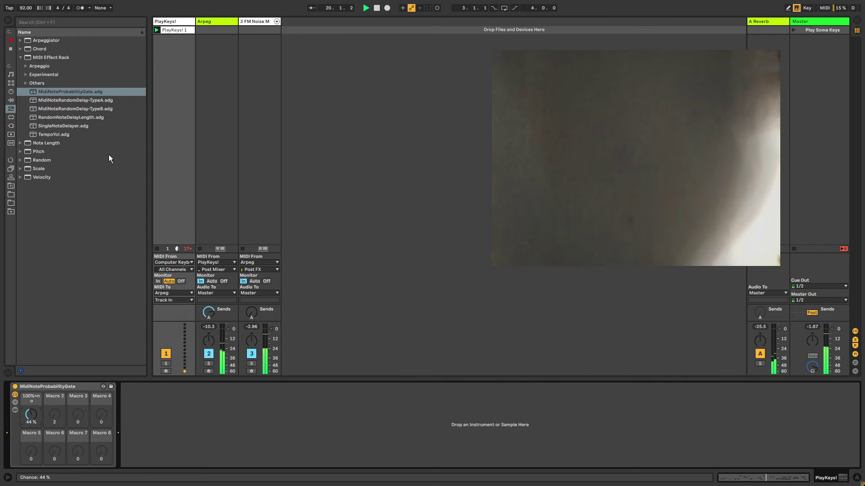
left_click_drag(27, 405, 27, 423)
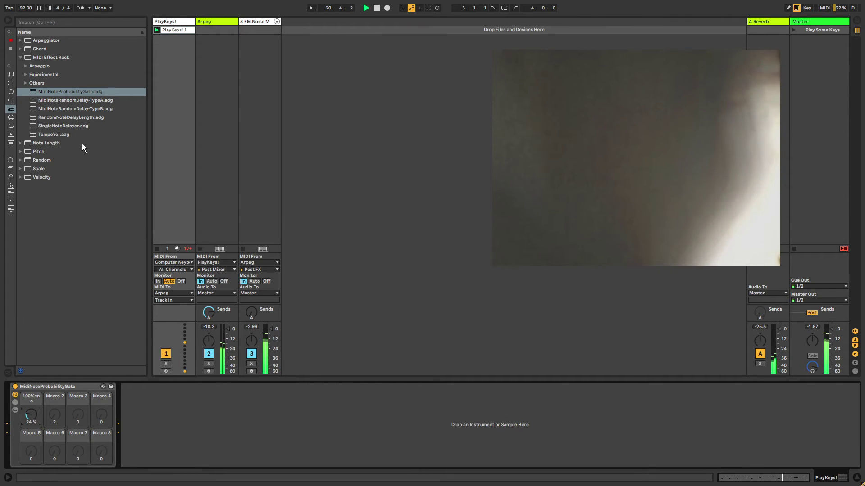
- Browse the MIDI Effect Rack presets and the Max Midi folder, and add Max SimpleEcho after the probability gate on PlayKeys!
left_click(21, 57)
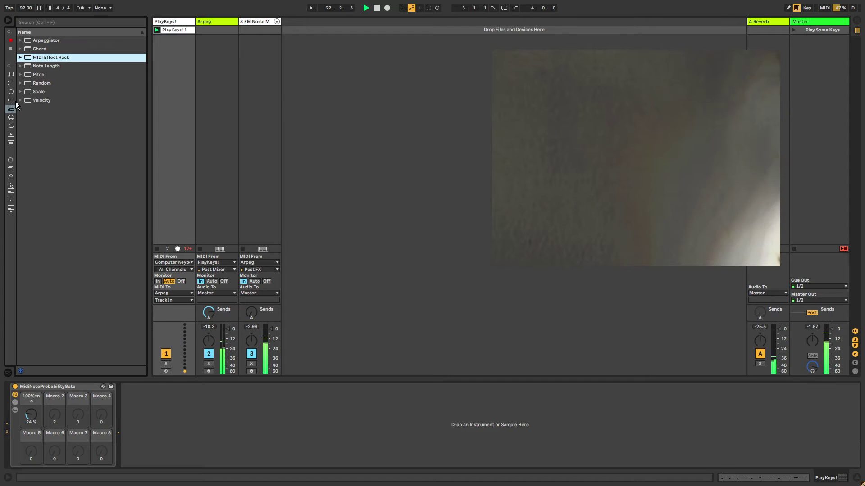
left_click(20, 57)
left_click(26, 83)
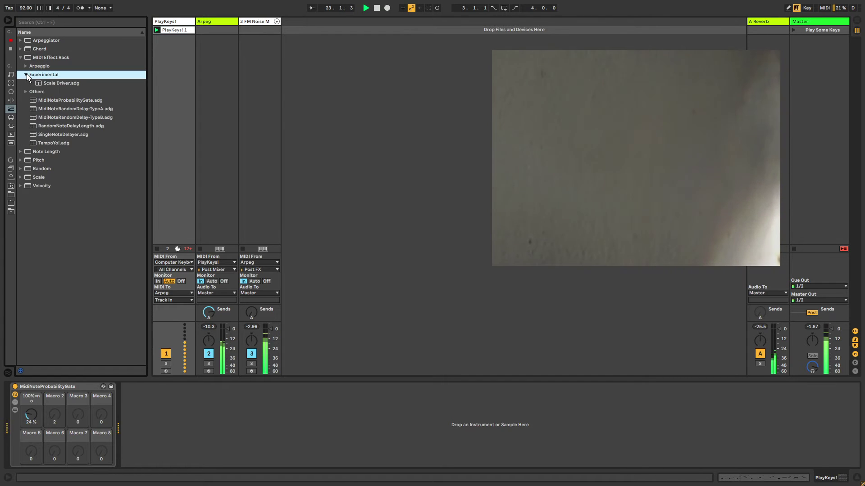
left_click(26, 83)
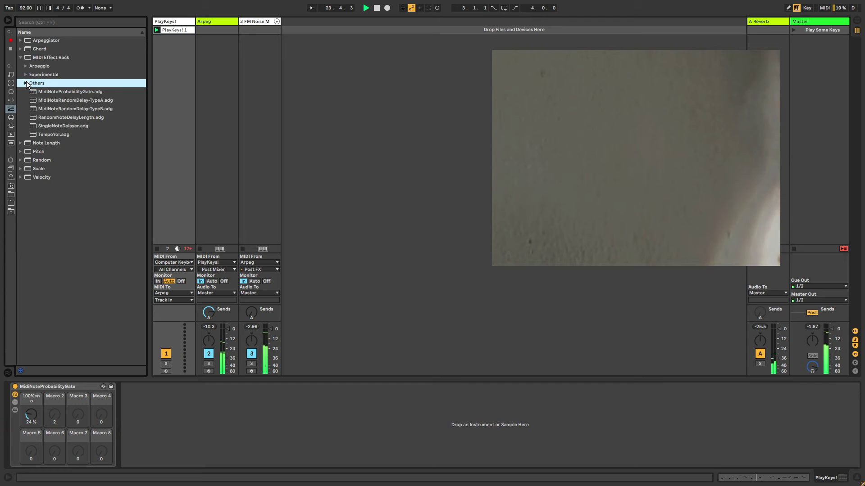
left_click(21, 57)
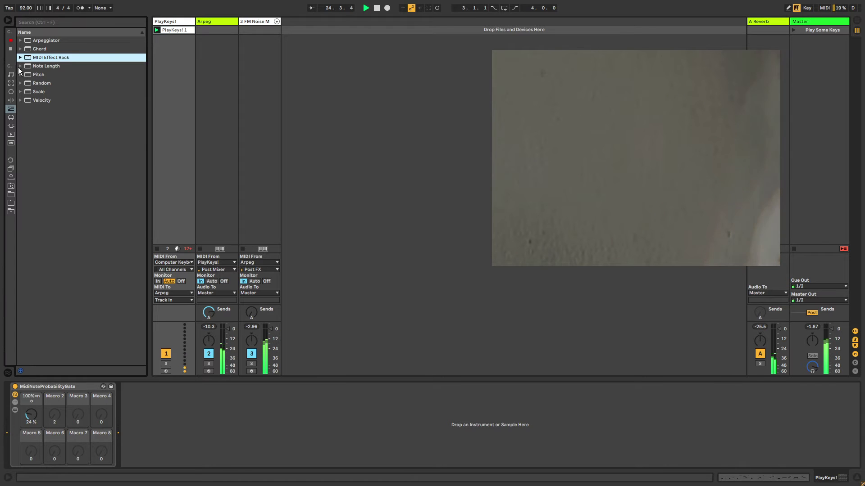
left_click(10, 187)
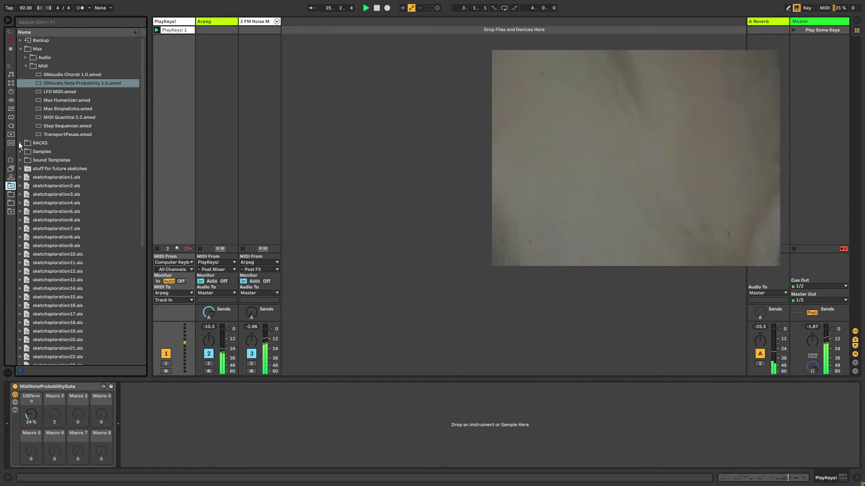
left_click(26, 66)
left_click(26, 66)
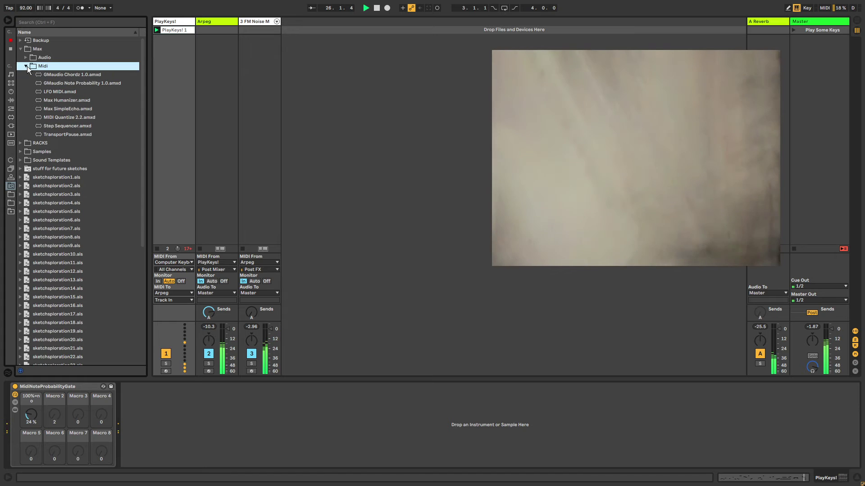
left_click_drag(70, 109, 171, 418)
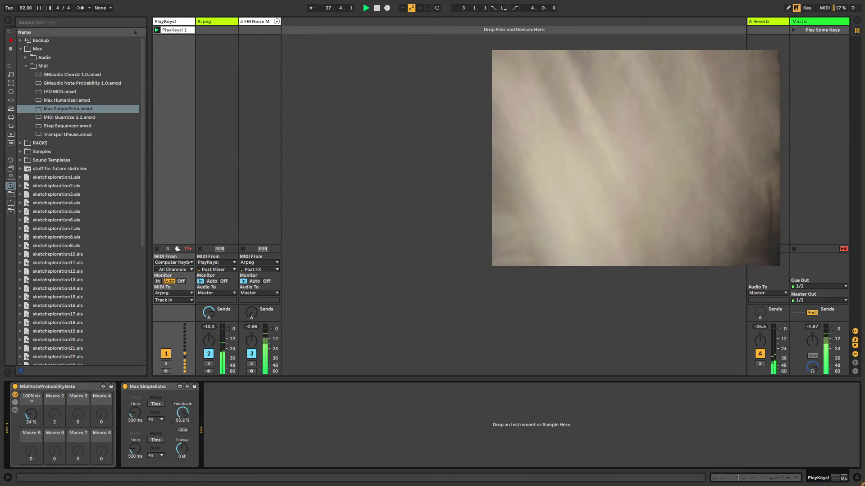
- Raise the probability gate's chance to 100 % and set Max SimpleEcho's feedback to 79.9 % and transposition to -12 st
left_click_drag(28, 417, 28, 379)
scroll(182, 450, "down", 12)
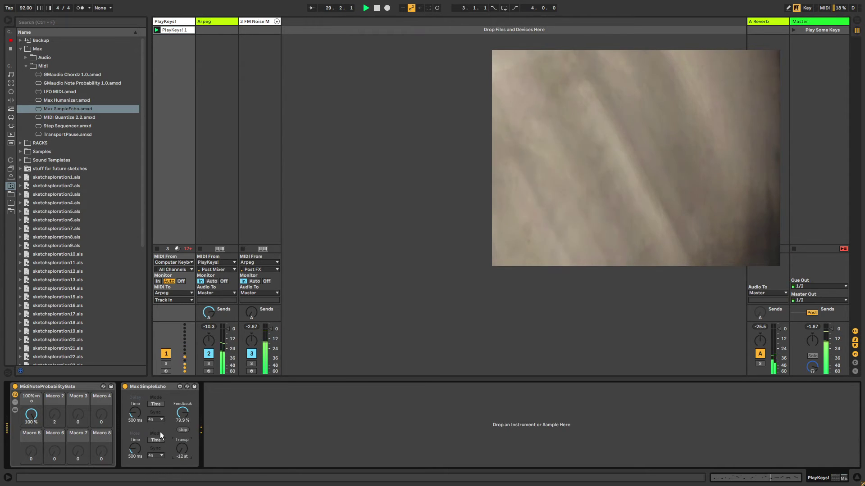
scroll(136, 413, "up", 10)
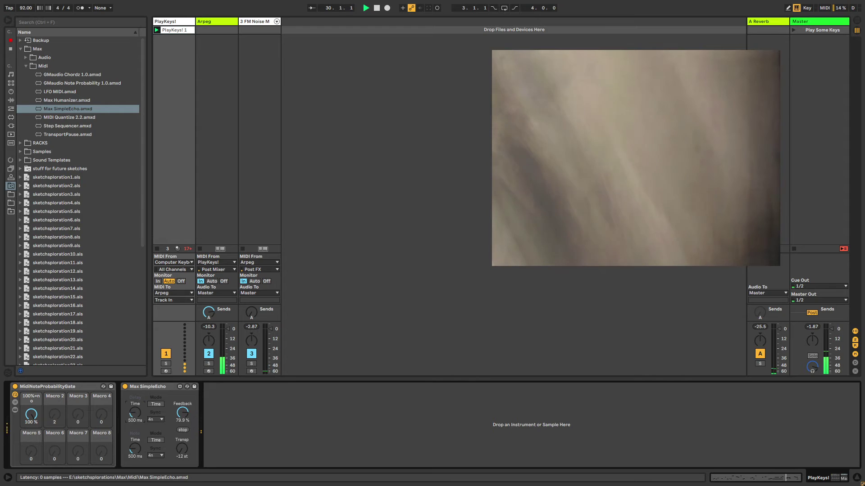
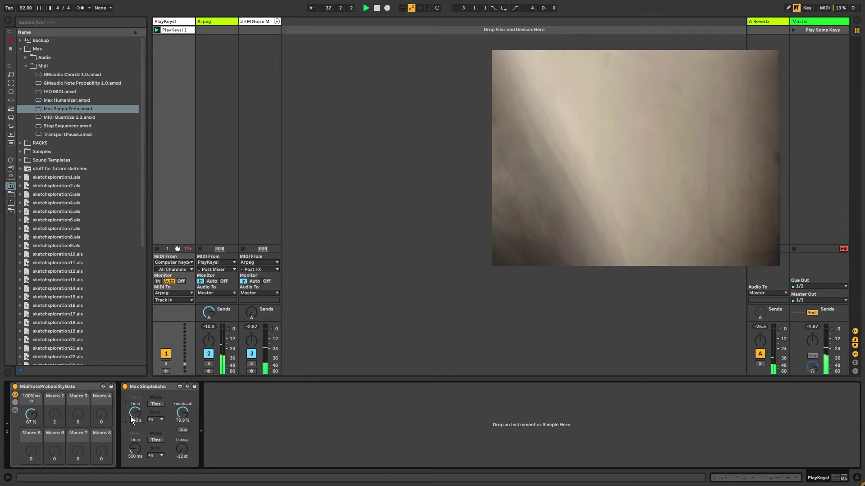
- Set Max SimpleEcho's first delay time to 1.60 s and the probability gate's chance to 65 %
scroll(136, 414, "down", 2)
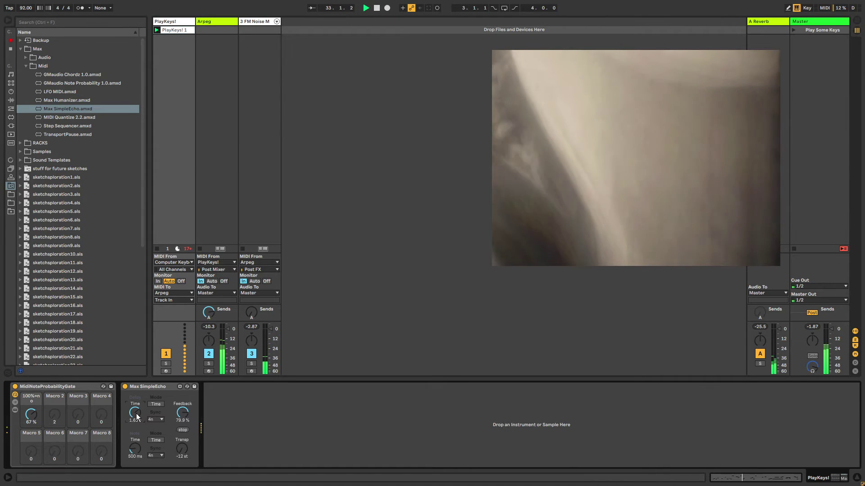
scroll(136, 414, "down", 2)
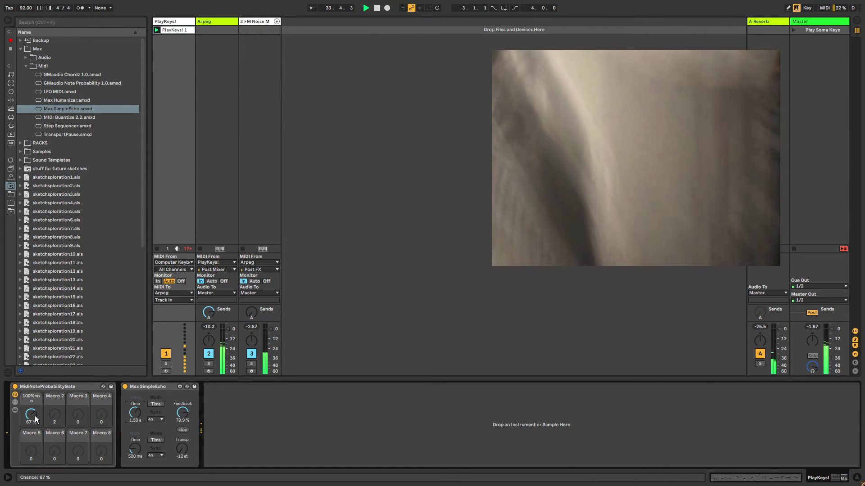
left_click_drag(31, 415, 31, 417)
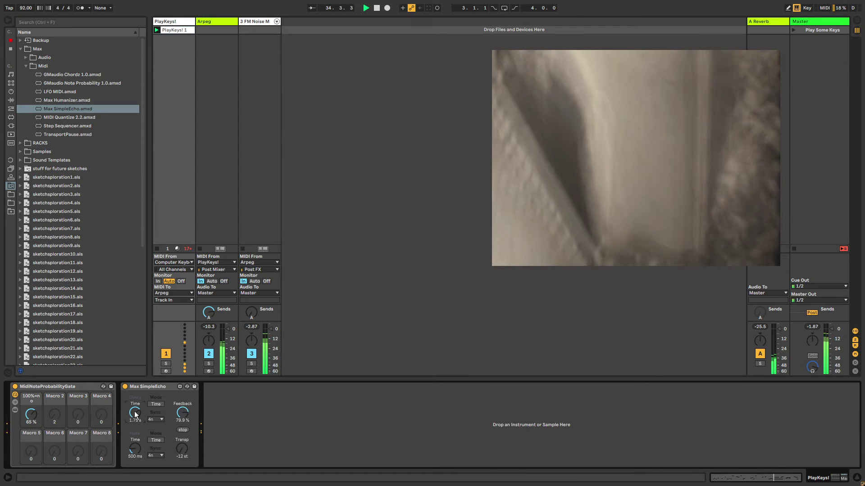
scroll(139, 412, "down", 3)
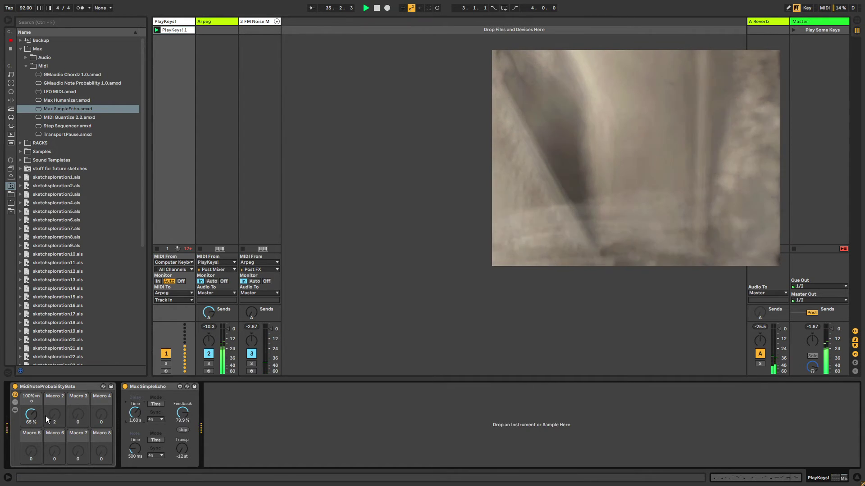
- Bring Max SimpleEcho's feedback to 58.7 % and the probability gate's chance to 44 %, checking the Arpeg devices in between
left_click_drag(182, 413, 183, 433)
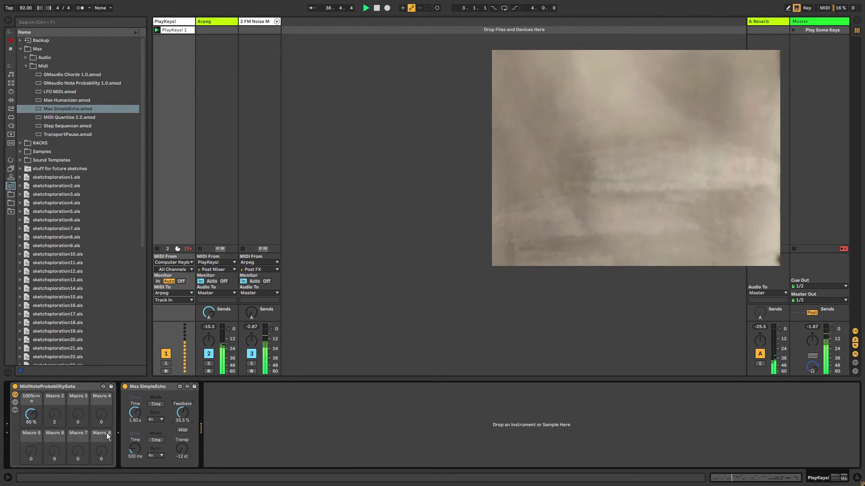
left_click_drag(31, 415, 31, 409)
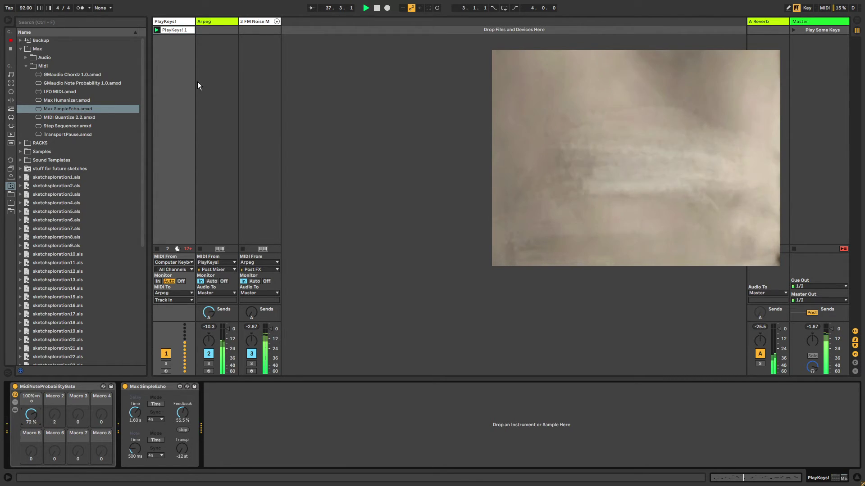
left_click(222, 21)
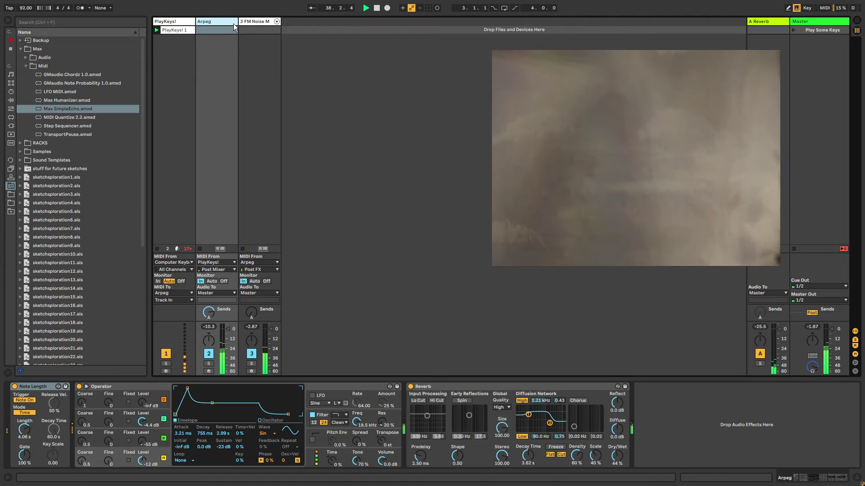
left_click(179, 22)
left_click_drag(31, 414, 31, 417)
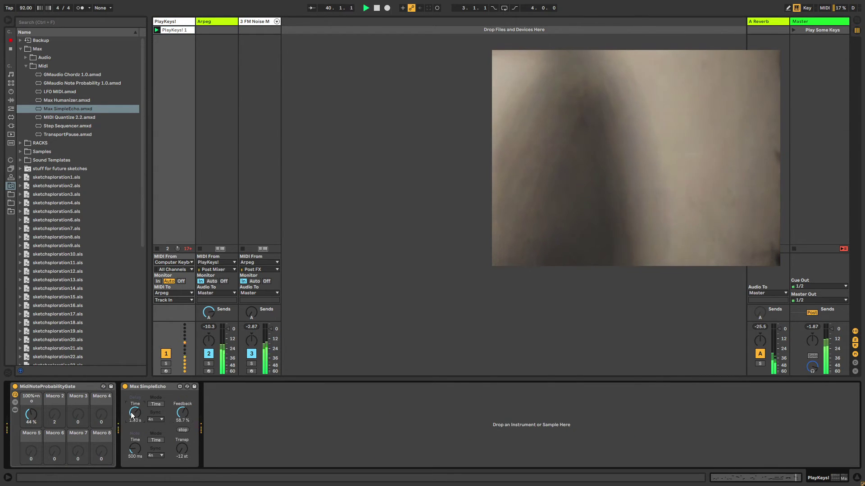
- Show the FM Noise Maker track's devices with the rack's chain list hidden, and collapse the Max folder in the browser
left_click(253, 25)
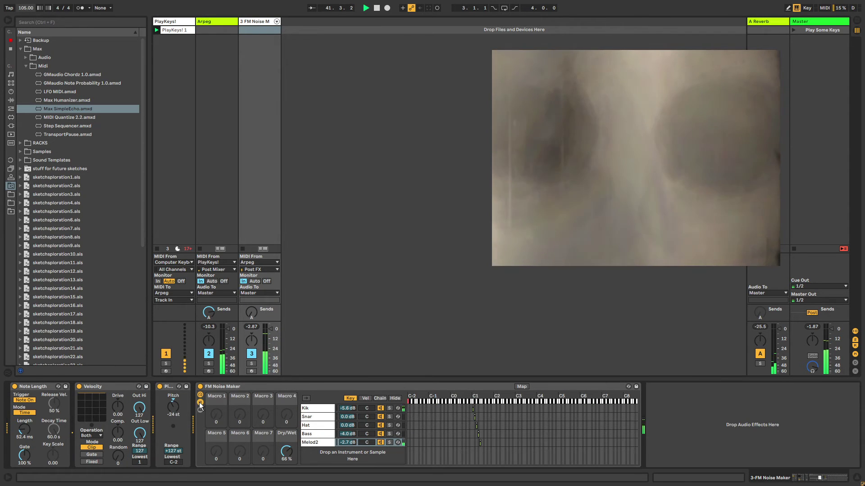
left_click(200, 403)
left_click(199, 402)
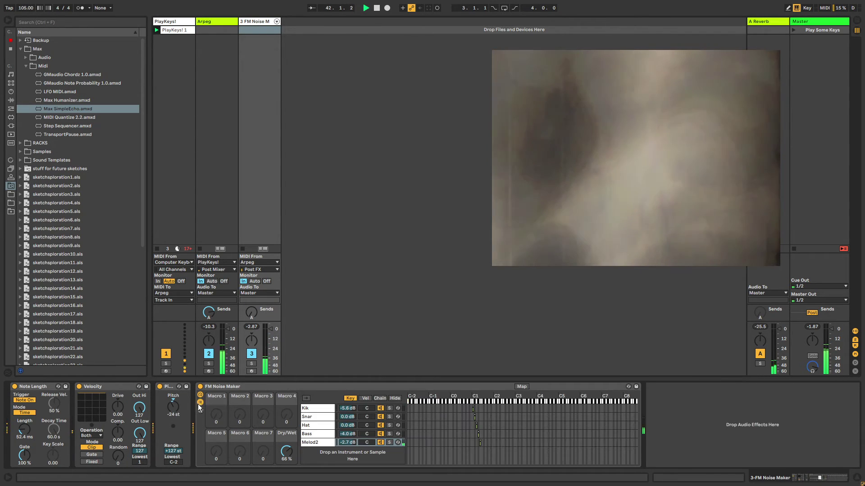
left_click(20, 49)
left_click(200, 402)
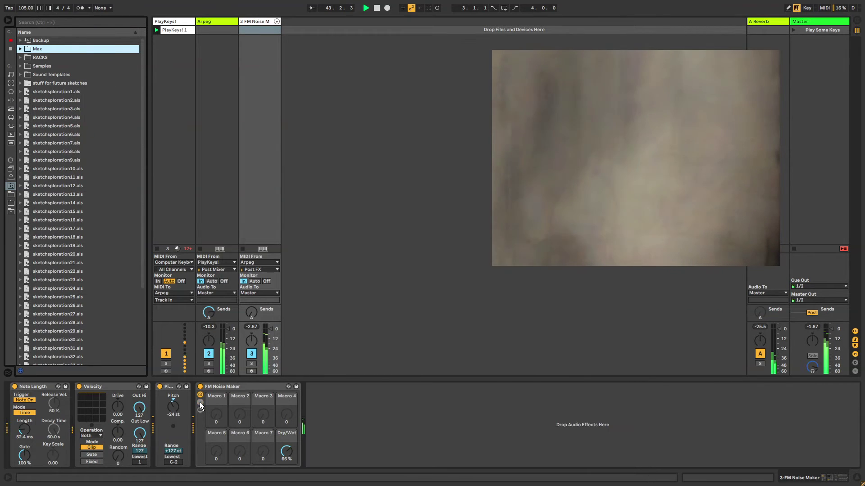
- Look through the MIDI Effect Rack presets and the Sound Templates folder in the browser
left_click(9, 109)
left_click(20, 58)
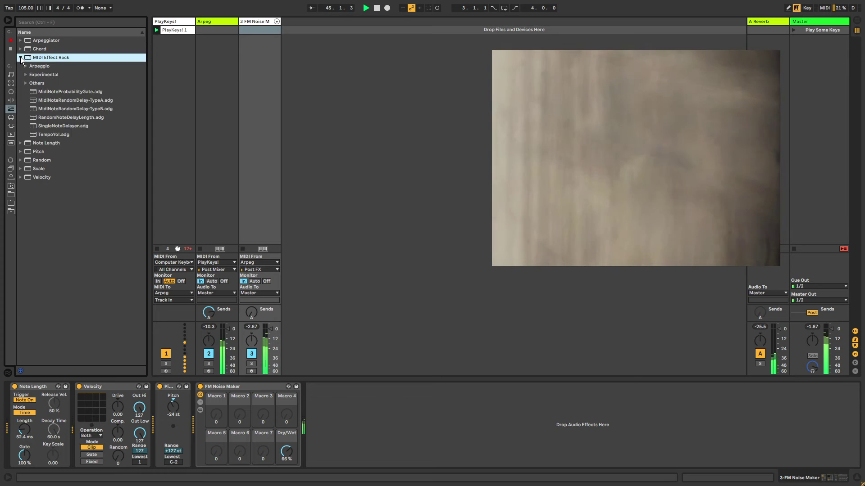
left_click(21, 58)
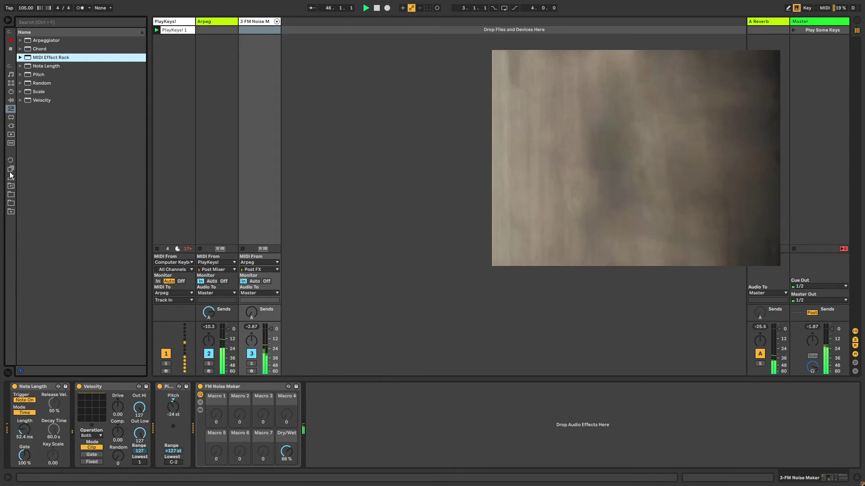
left_click(9, 188)
left_click(20, 74)
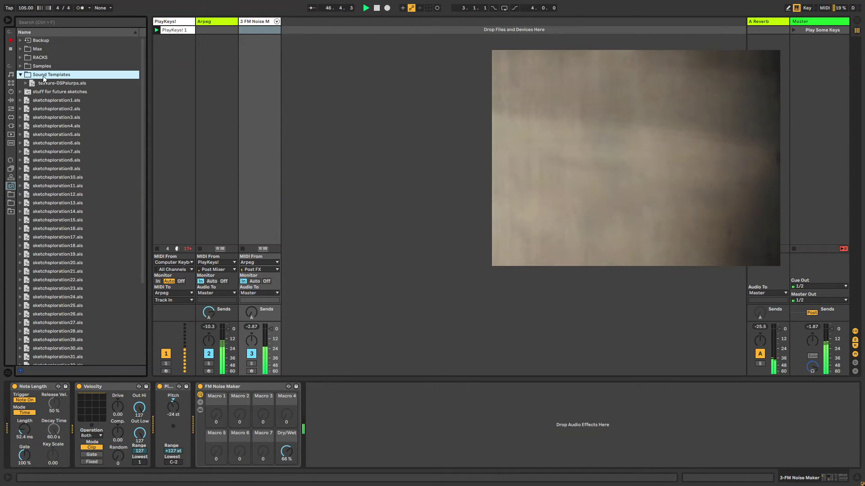
left_click(20, 75)
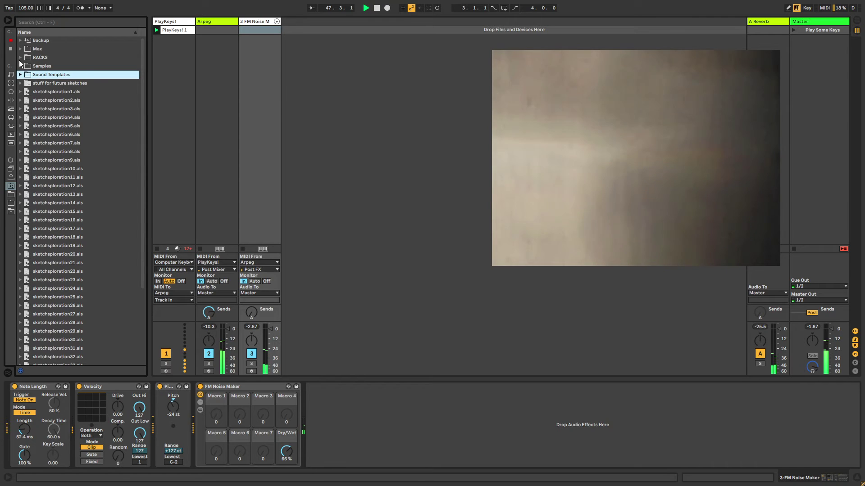
- Find Convolution Reverb.amxd in the browser's project folders and add it after FM Noise Maker on the FM Noise Maker track
left_click(20, 83)
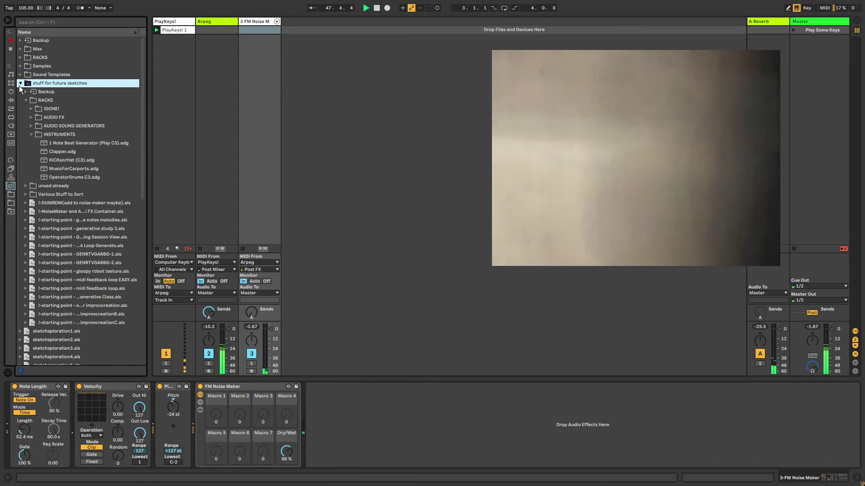
left_click(31, 134)
left_click(23, 150)
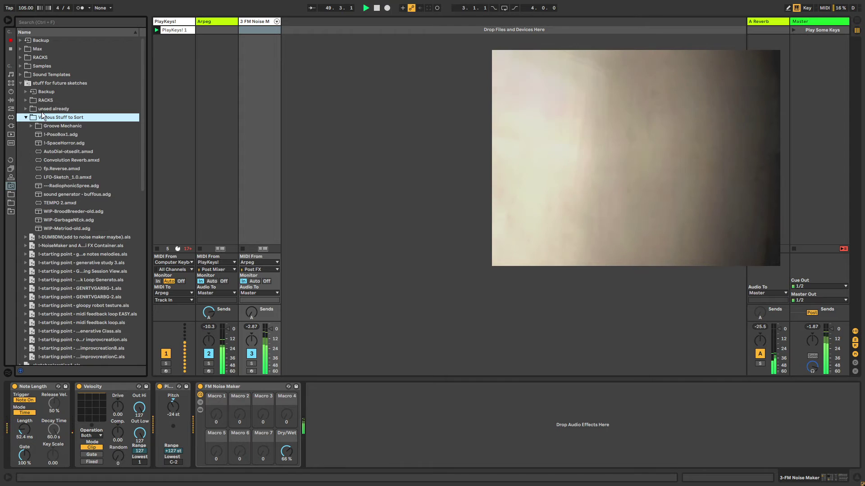
left_click(73, 161)
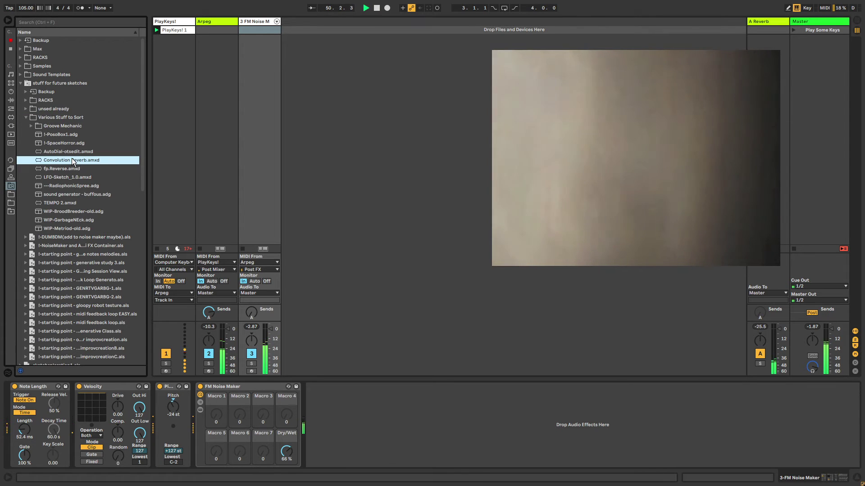
left_click_drag(73, 161, 338, 414)
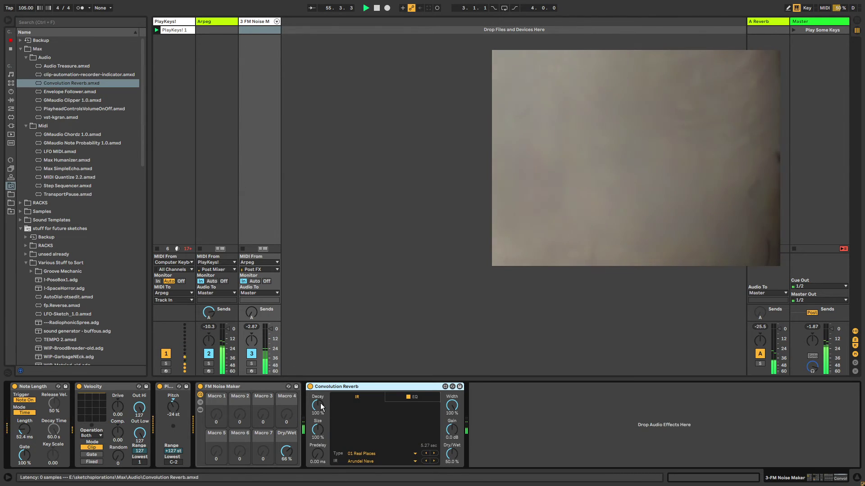
- Look through the Max for Live and audio effects, and collapse the Max and stuff for future sketches folders
left_click(11, 109)
left_click(11, 117)
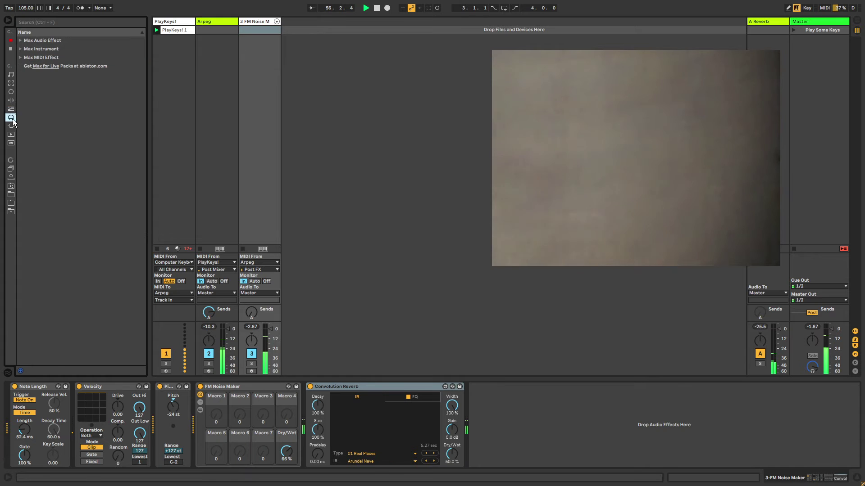
left_click(11, 100)
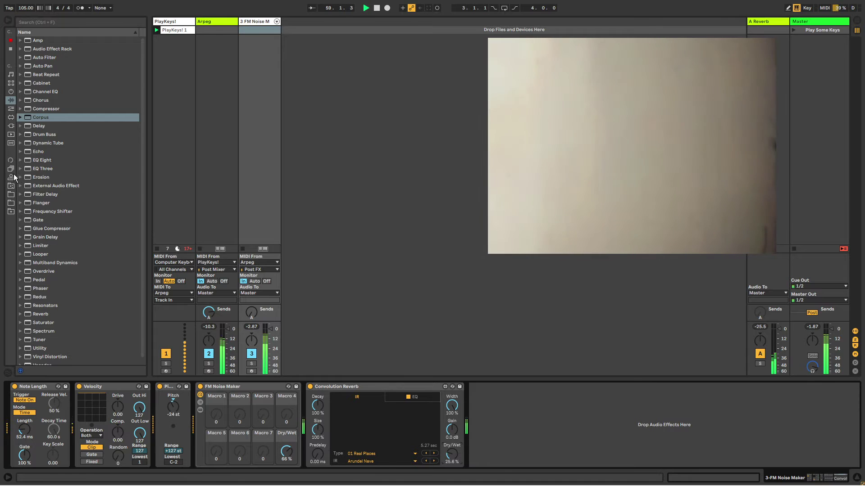
left_click(11, 186)
left_click(27, 56)
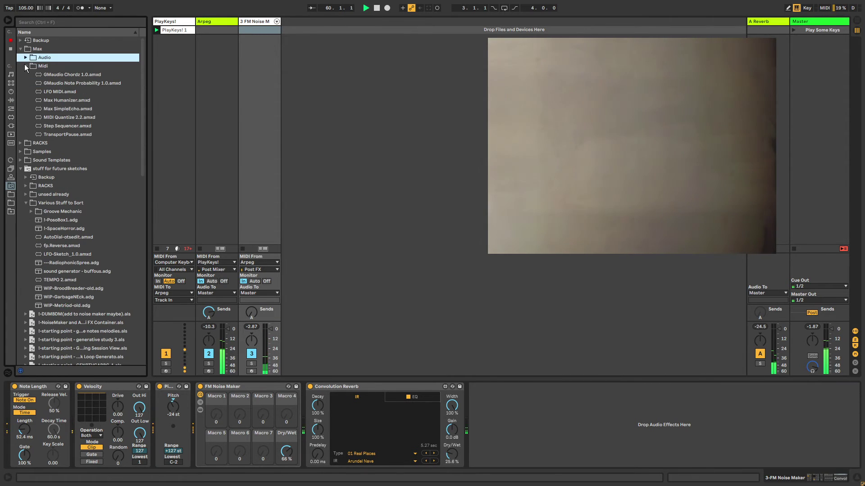
left_click(25, 66)
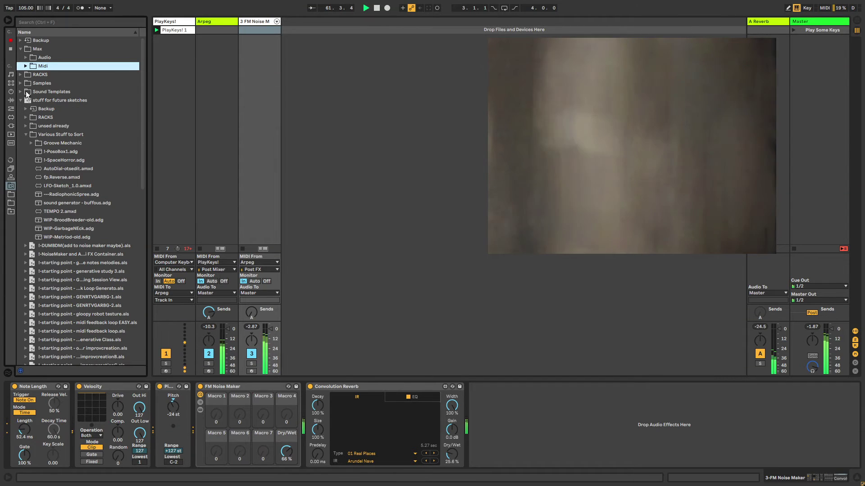
left_click(20, 49)
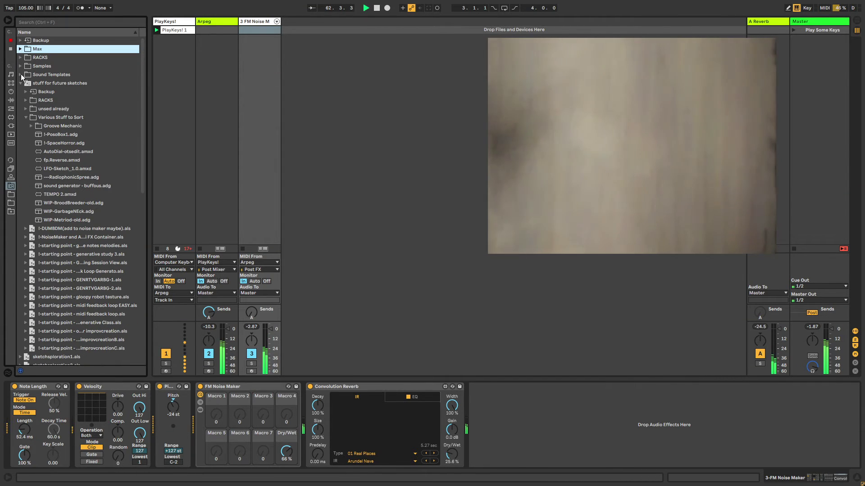
left_click(20, 83)
- Place airgas-snippet.ogg from the Samples folder on a new audio track and launch its clip
left_click(21, 65)
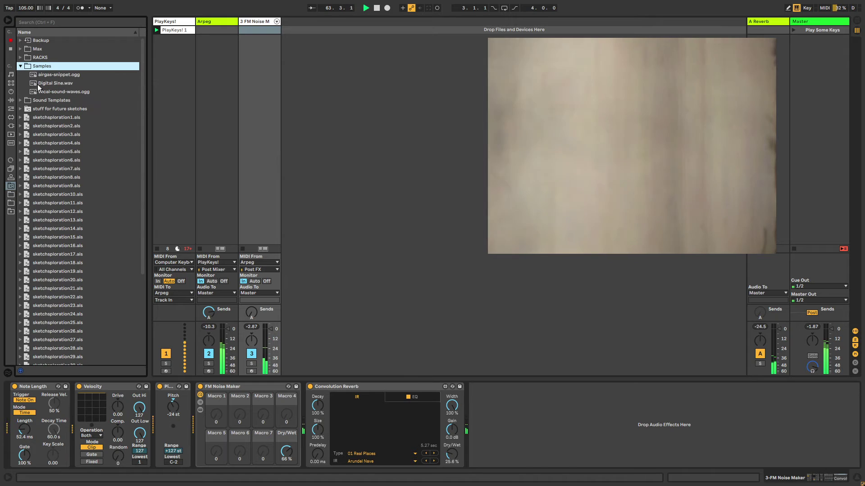
left_click(49, 74)
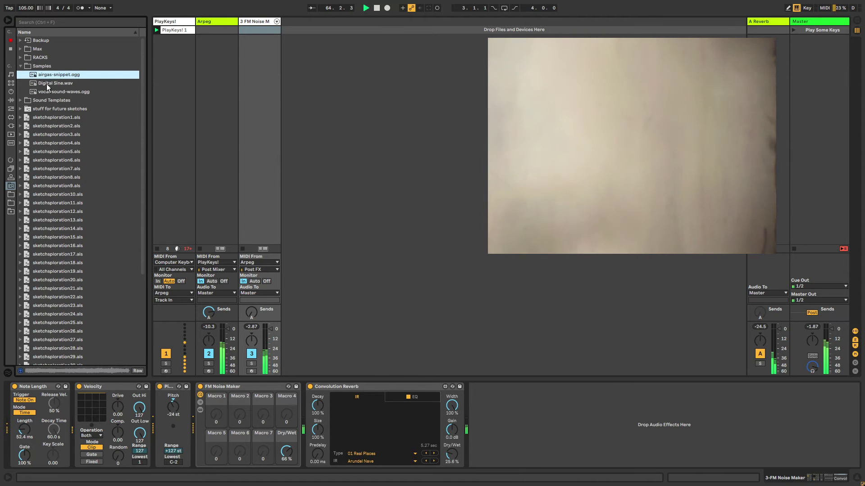
left_click(47, 83)
left_click_drag(50, 74, 299, 31)
left_click(299, 31)
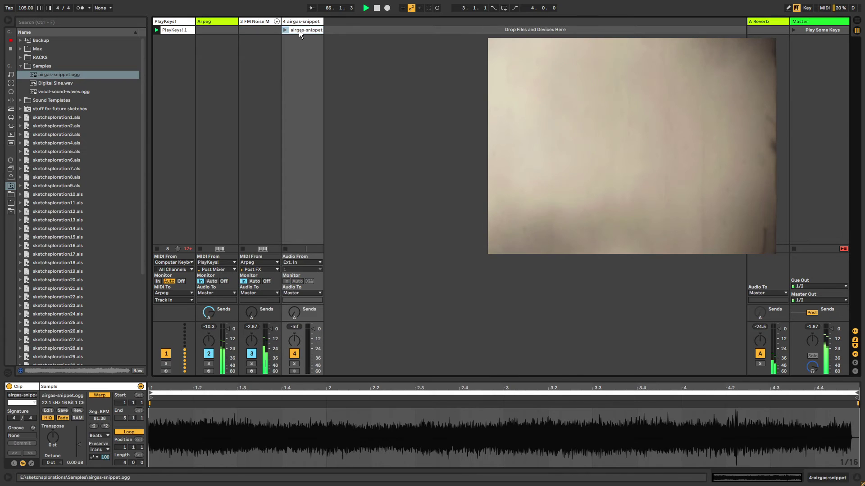
left_click(286, 30)
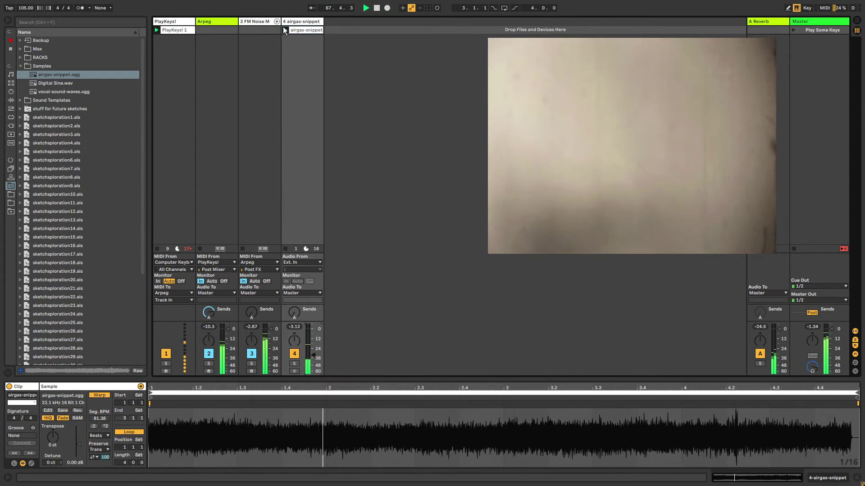
- Load the airgas-snippet clip as Convolution Reverb's impulse response on the FM Noise Maker track, with dry/wet at 75.2 %
left_click(220, 23)
left_click(250, 21)
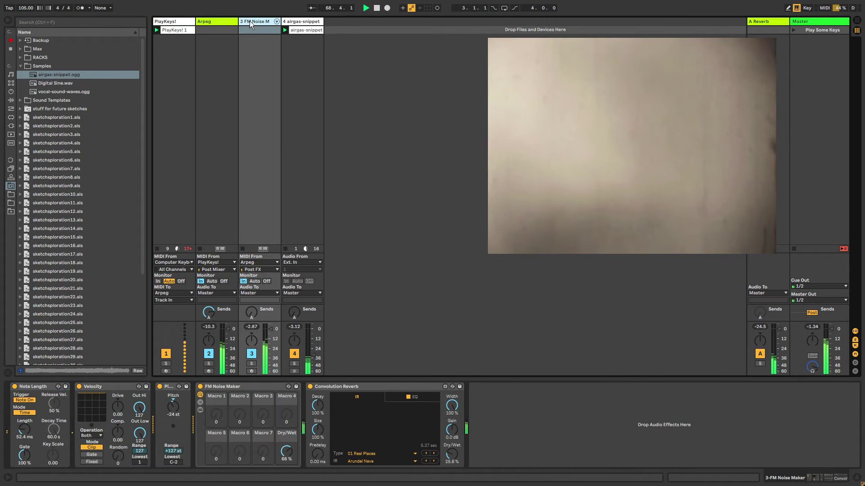
left_click_drag(376, 449, 368, 423)
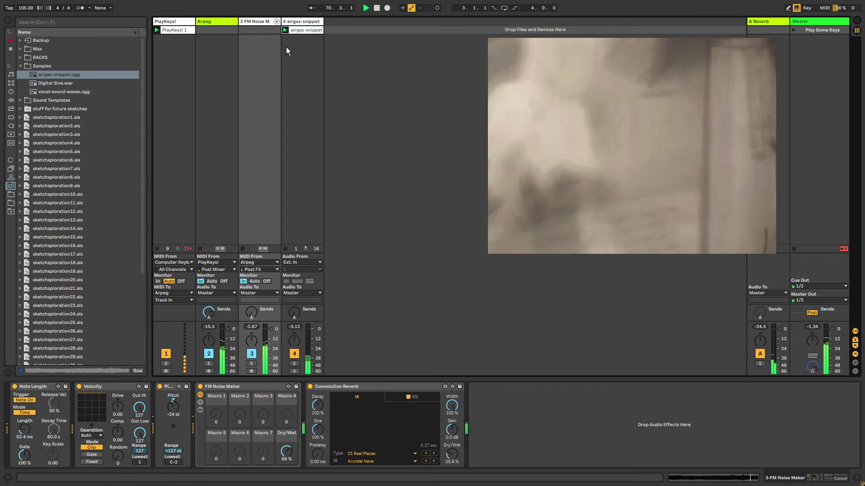
left_click_drag(301, 30, 353, 367)
left_click_drag(360, 423, 361, 423)
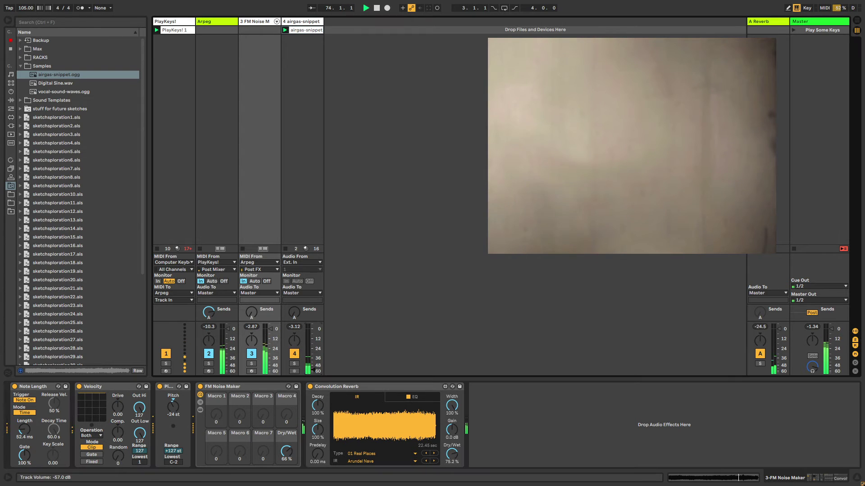
- Lower Convolution Reverb's decay and raise its size to 129 %, checking the airgas-snippet clip in between
left_click_drag(318, 415, 318, 412)
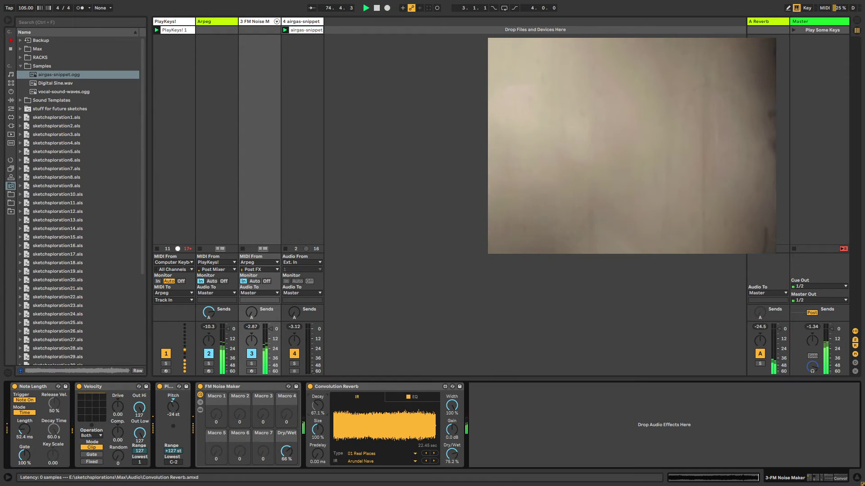
left_click(331, 387)
left_click_drag(322, 423, 321, 413)
left_click(292, 79)
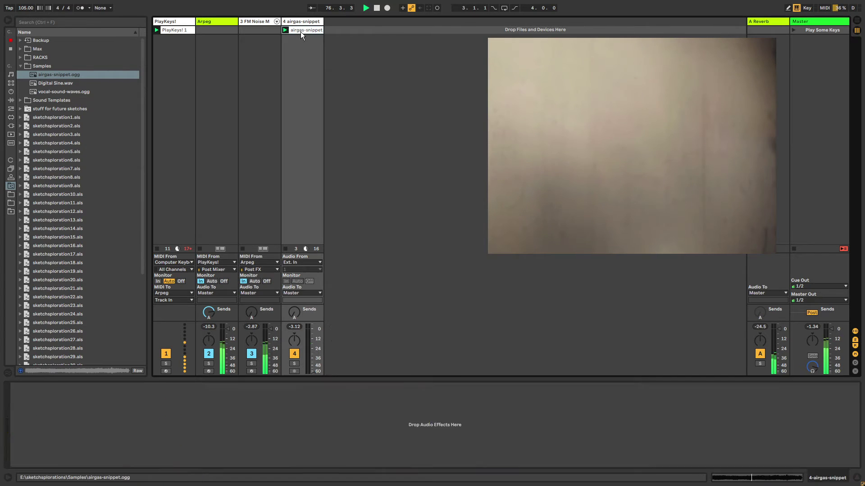
left_click(298, 31)
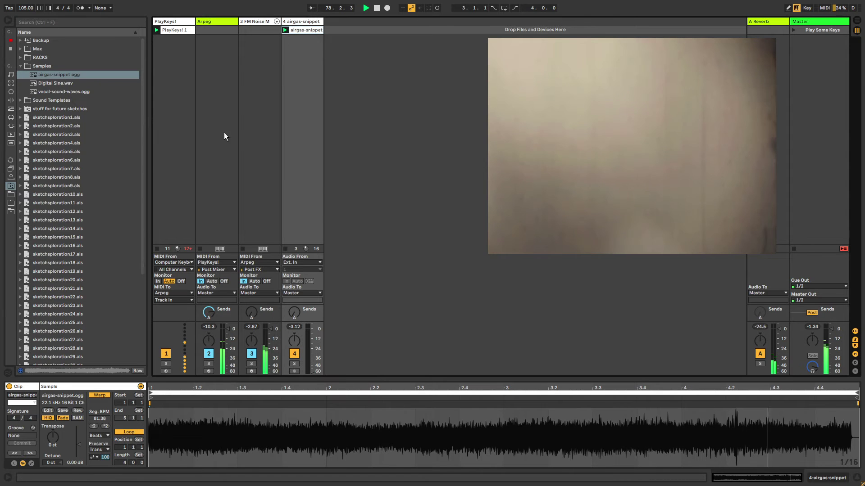
left_click(253, 23)
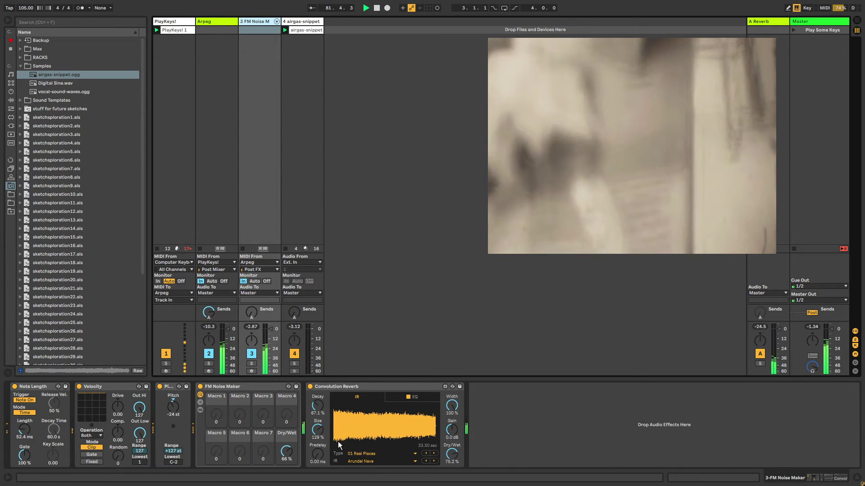
- Set Convolution Reverb's decay to 1.00 %, size to 55.0 %, predelay to 79.4 ms, gain to 5.4 dB and dry/wet to 100 %
left_click_drag(324, 414, 323, 405)
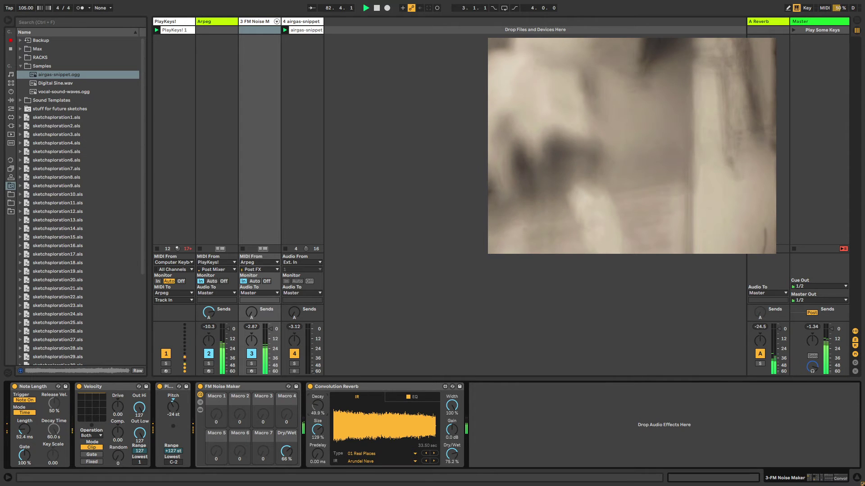
left_click_drag(318, 435, 318, 428)
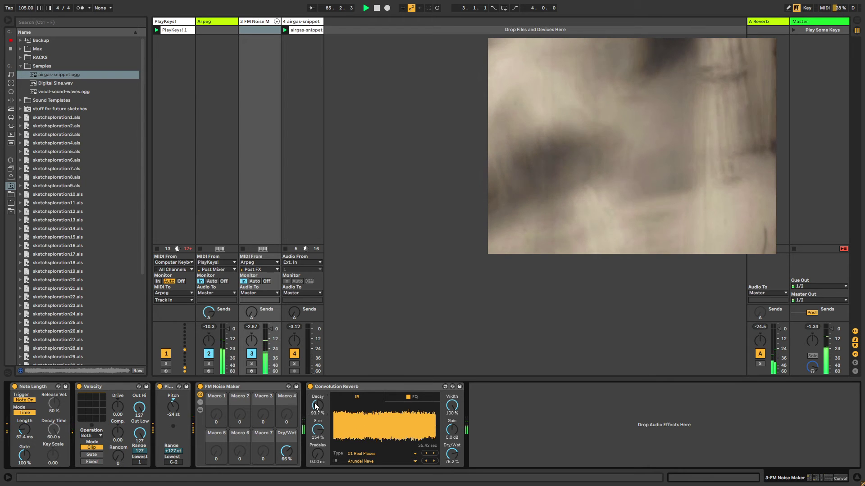
left_click_drag(314, 404, 314, 392)
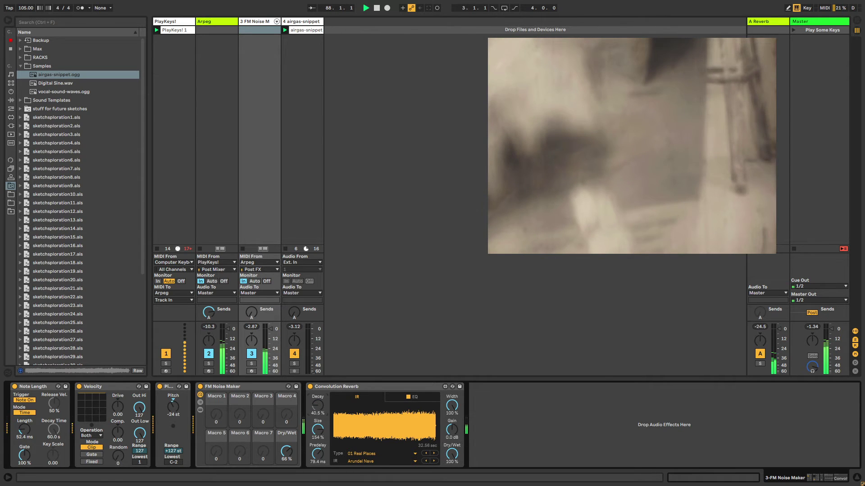
left_click_drag(383, 420, 334, 421)
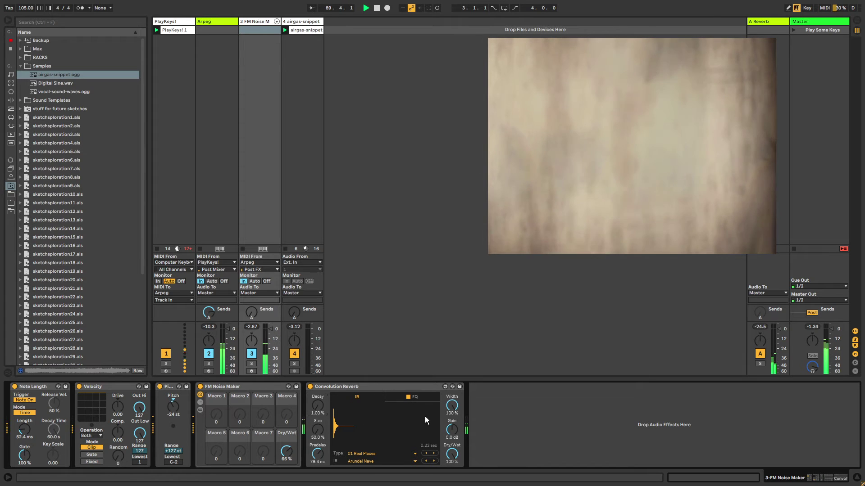
left_click_drag(452, 430, 451, 439)
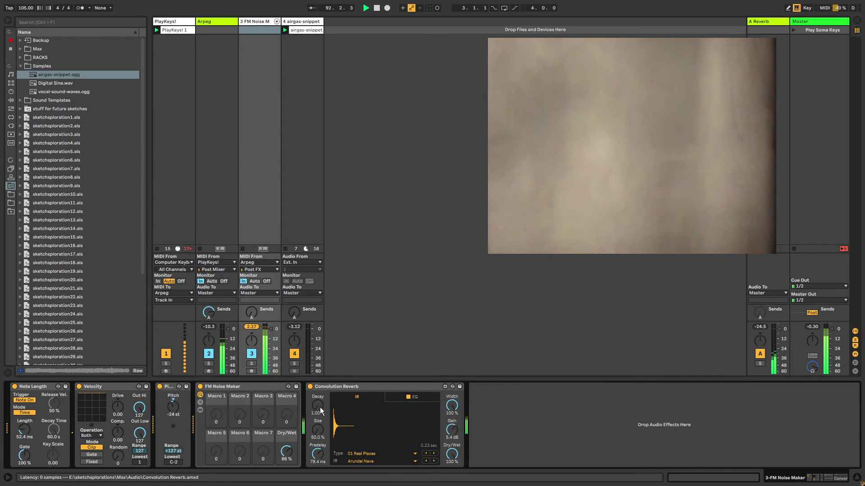
mouse_move(321, 439)
left_mouse_down()
mouse_move(317, 417)
mouse_move(318, 428)
left_mouse_up()
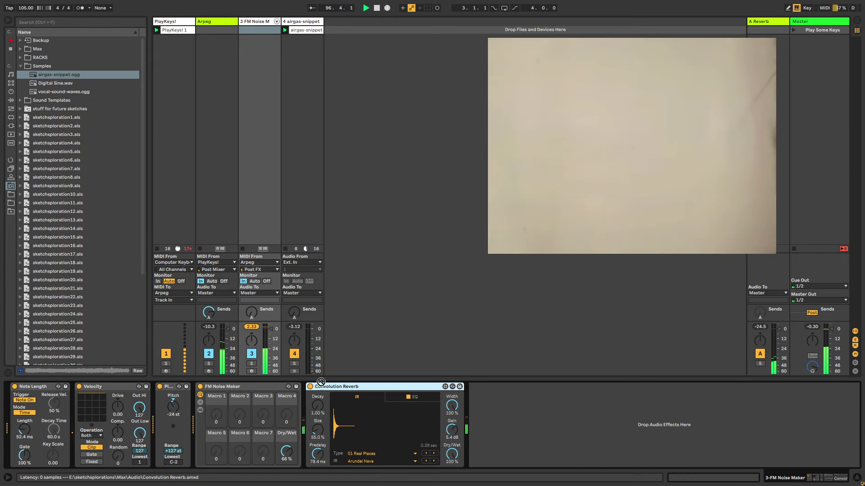
- Copy Convolution Reverb to the end of the Arpeg chain and shape its EQ with -15 dB at 302 Hz and boosted highs
left_click(218, 22)
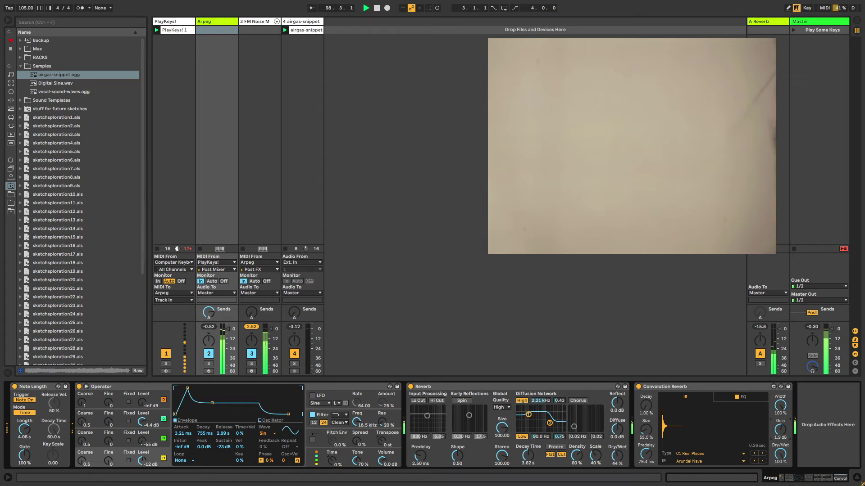
left_click(747, 397)
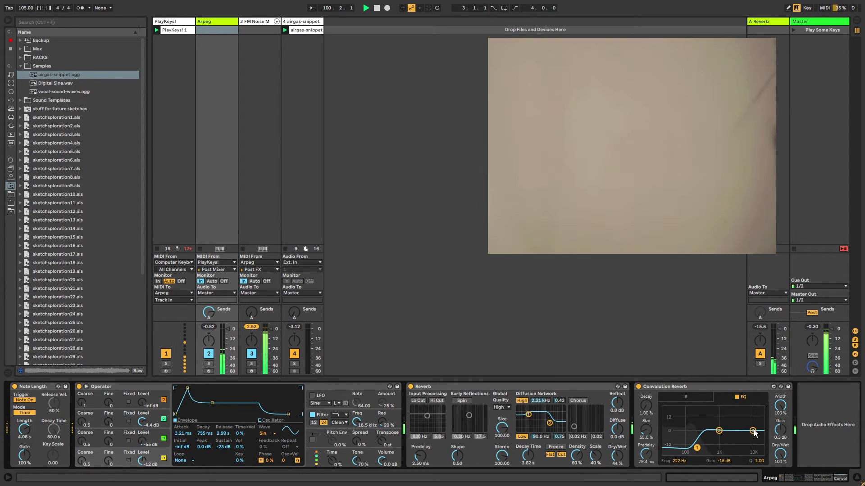
left_click_drag(752, 431, 747, 410)
left_click_drag(697, 448, 701, 447)
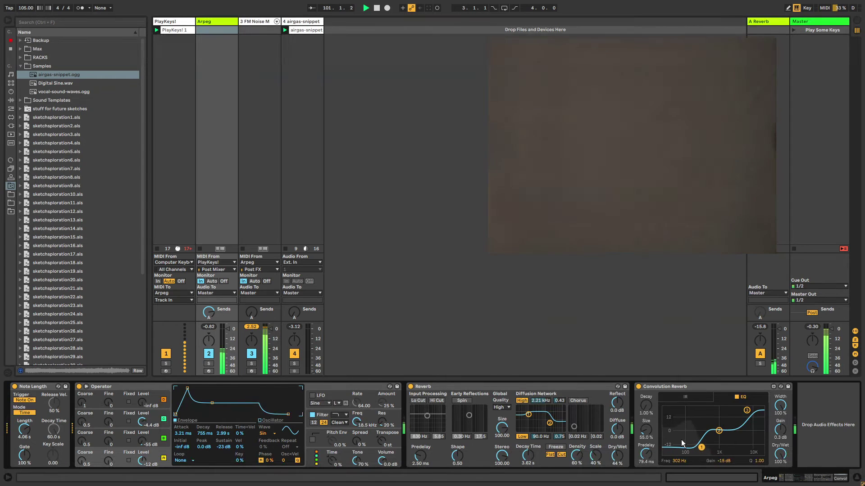
- Adjust the size of Arpeg's Convolution Reverb, move Reverb behind it in the chain, and select the airgas-snippet track
left_click_drag(646, 431, 646, 436)
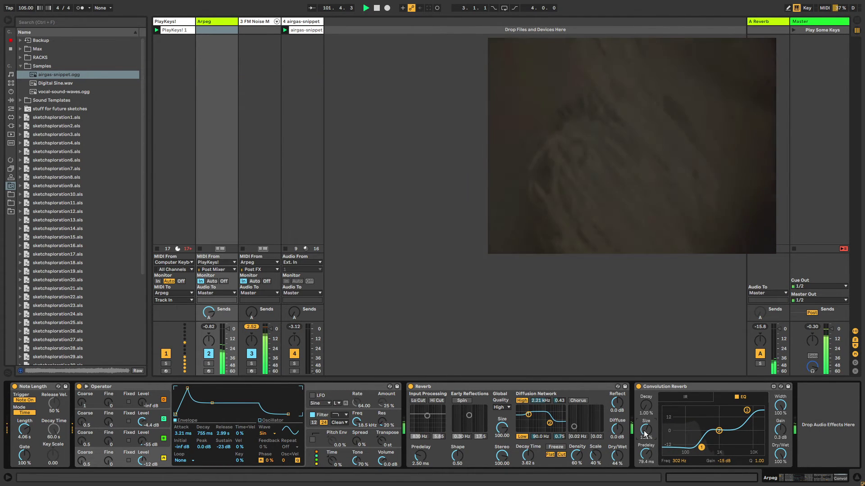
left_click_drag(422, 388, 793, 418)
left_click(296, 210)
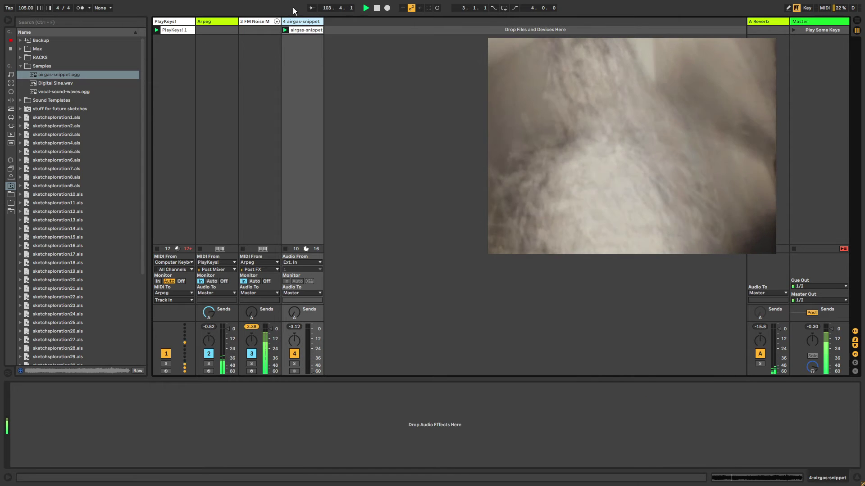
- Add a second Convolution Reverb from the Max Audio folder to the end of the FM Noise Maker track's chain
left_click(262, 21)
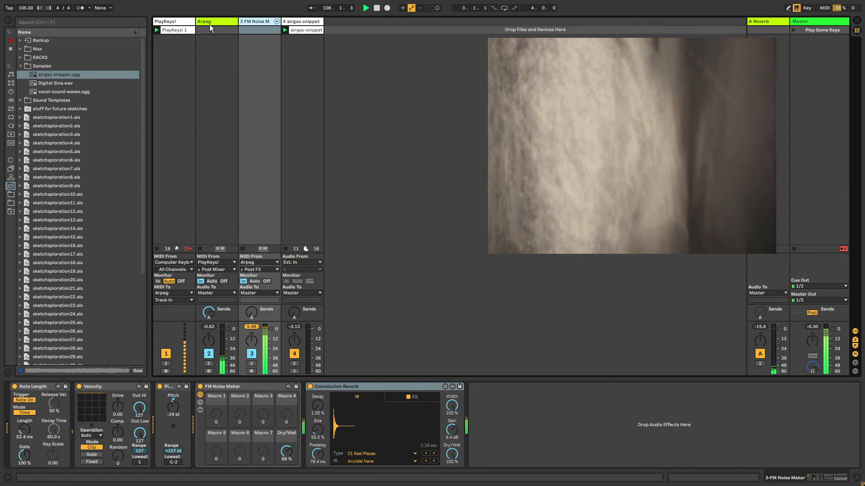
left_click(222, 20)
left_click(250, 20)
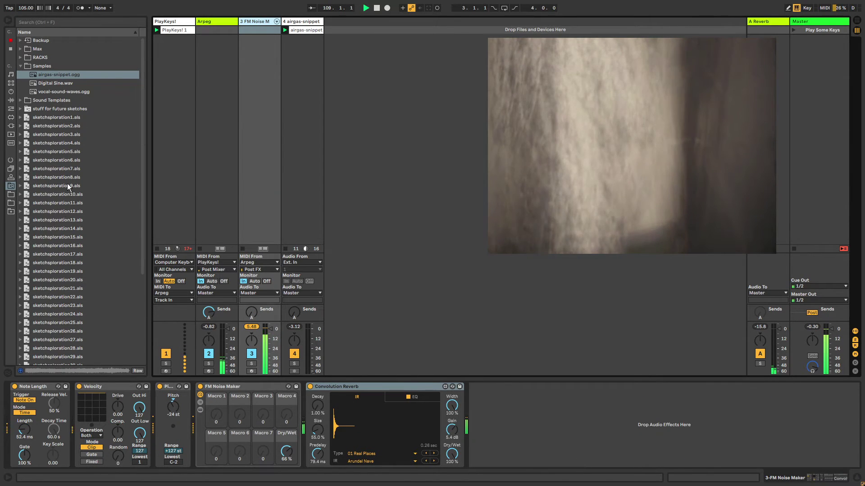
left_click(20, 67)
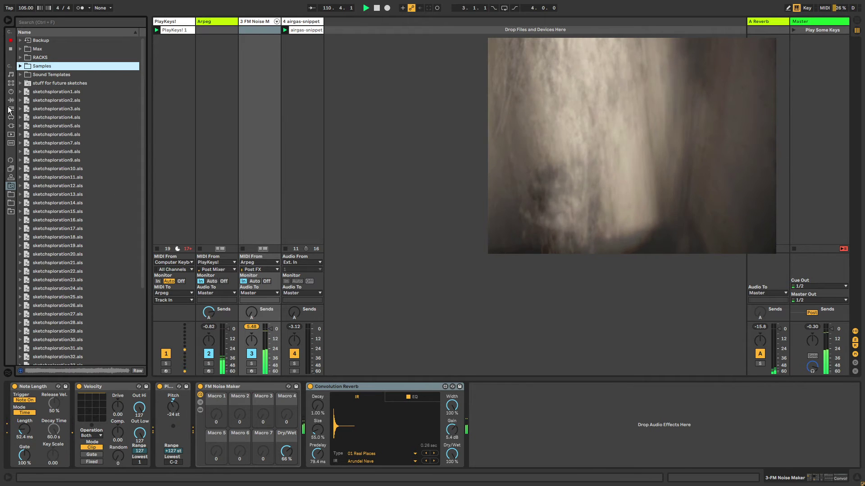
left_click(12, 118)
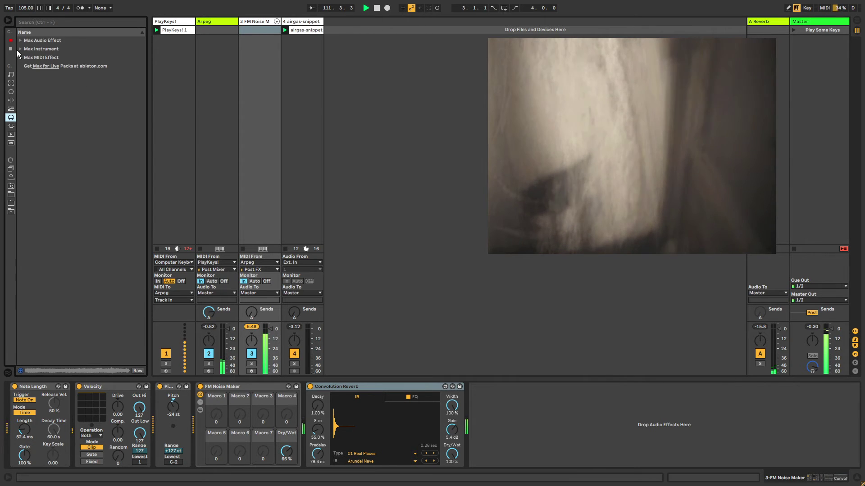
left_click(21, 40)
left_click(20, 41)
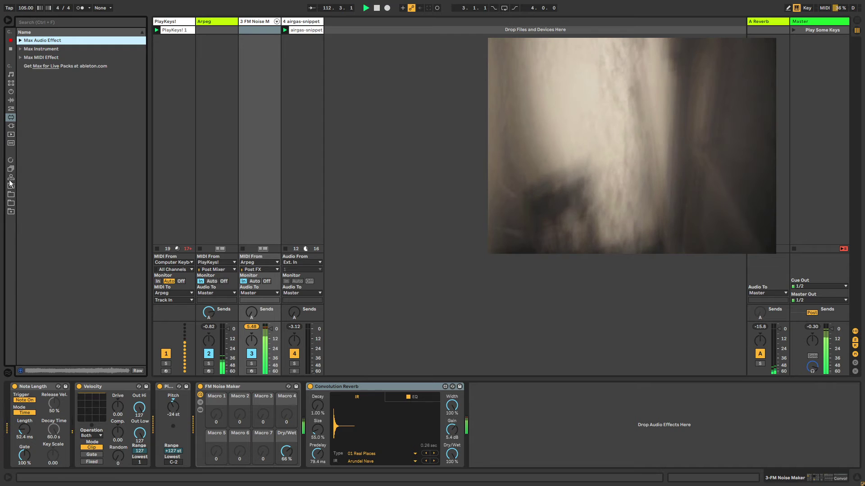
left_click(10, 185)
left_click(19, 49)
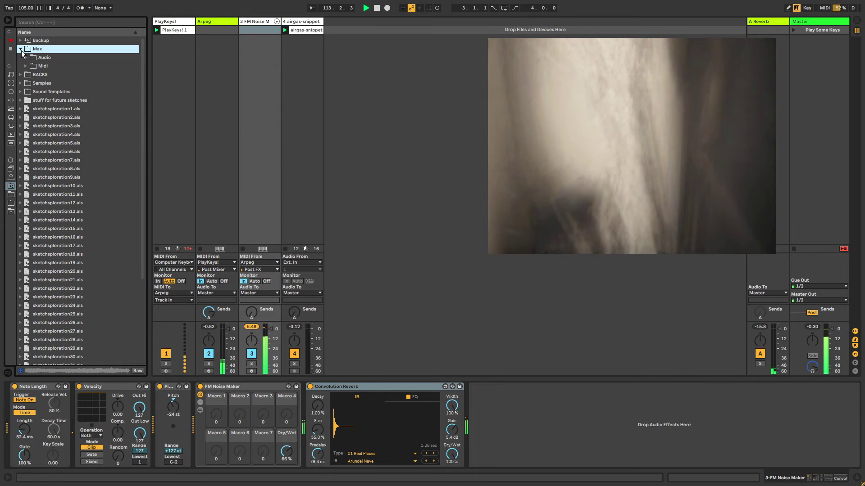
left_click(26, 58)
left_click_drag(55, 86, 372, 390)
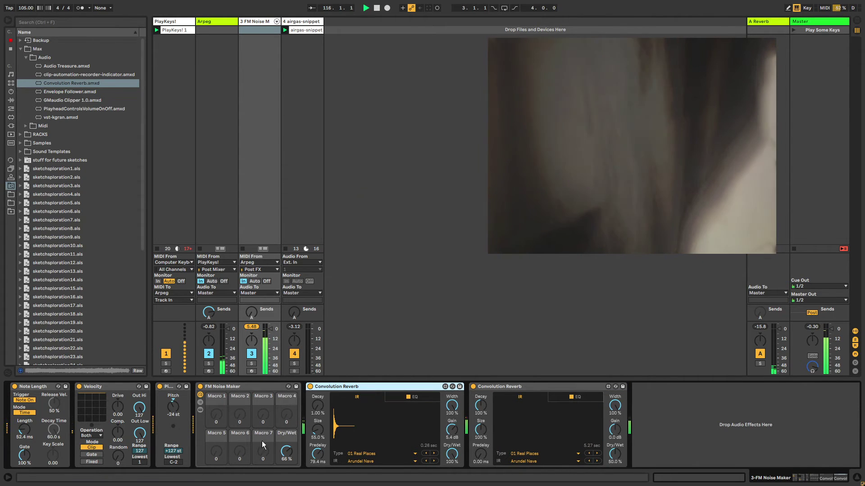
- Insert Grain Delay between the FM Noise Maker rack and the first Convolution Reverb
left_click(11, 100)
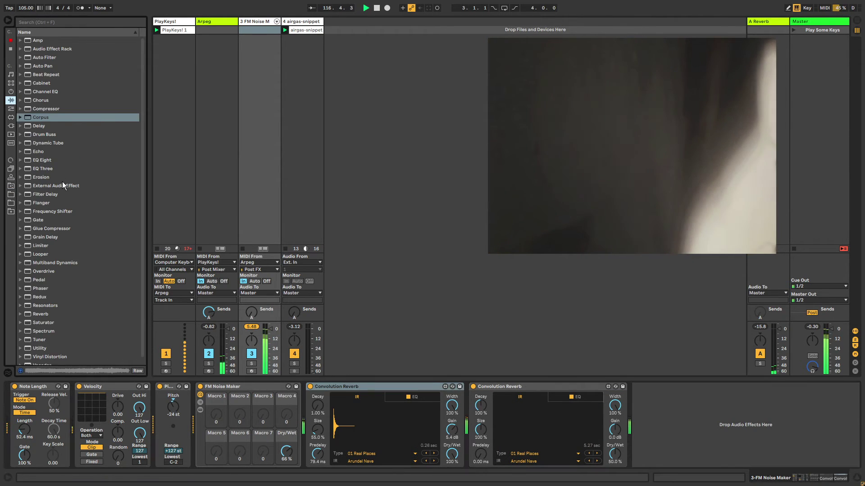
left_click(39, 238)
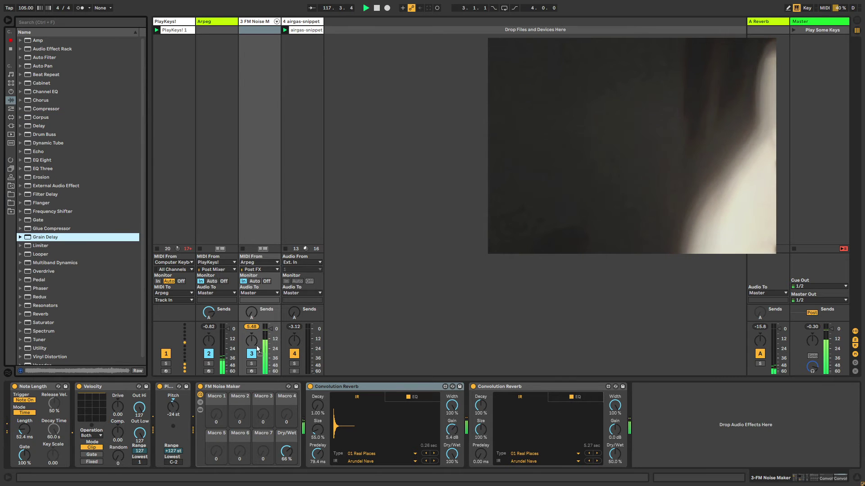
mouse_move(45, 238)
left_mouse_down()
mouse_move(298, 376)
mouse_move(302, 397)
mouse_move(290, 393)
mouse_move(312, 411)
mouse_move(309, 401)
left_mouse_up()
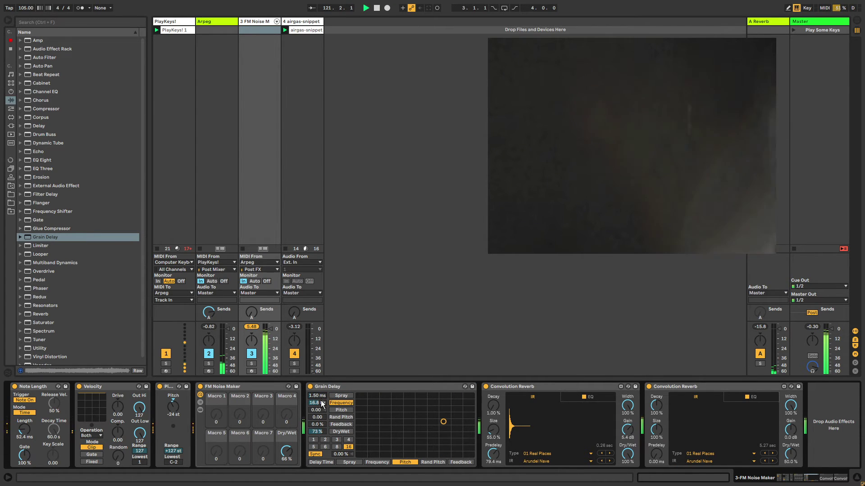
- Set Grain Delay to 0.03 ms spray, pitch 10.0, 77 % dry/wet and an unsynced 89.3 ms delay time, and lower its frequency
left_click_drag(320, 405, 320, 442)
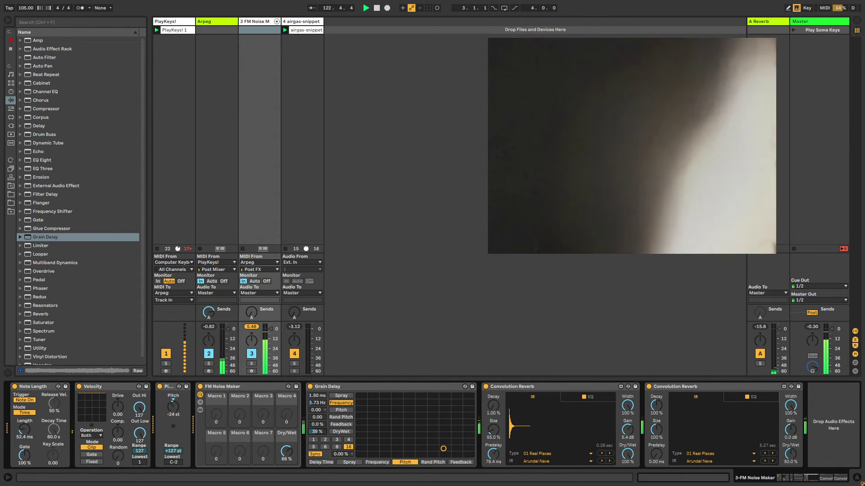
mouse_move(316, 431)
left_mouse_down()
mouse_move(315, 412)
mouse_move(315, 439)
left_mouse_up()
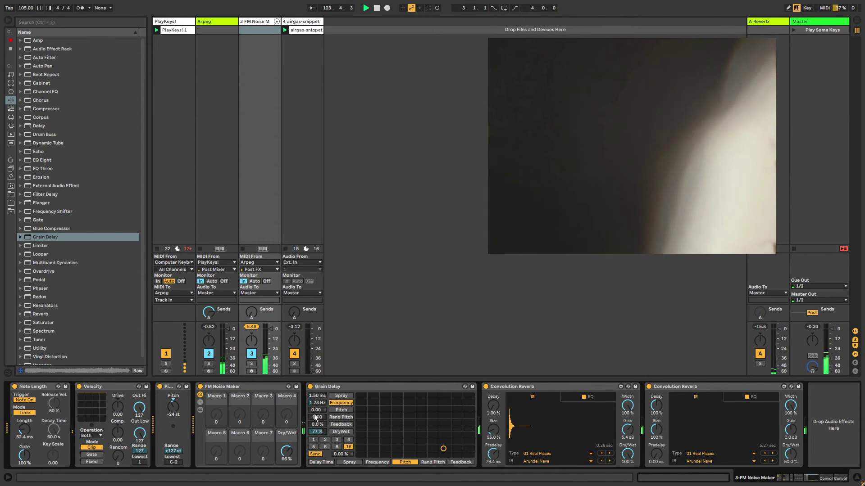
mouse_move(317, 403)
left_mouse_down()
mouse_move(318, 369)
mouse_move(317, 428)
mouse_move(317, 382)
mouse_move(317, 408)
left_mouse_up()
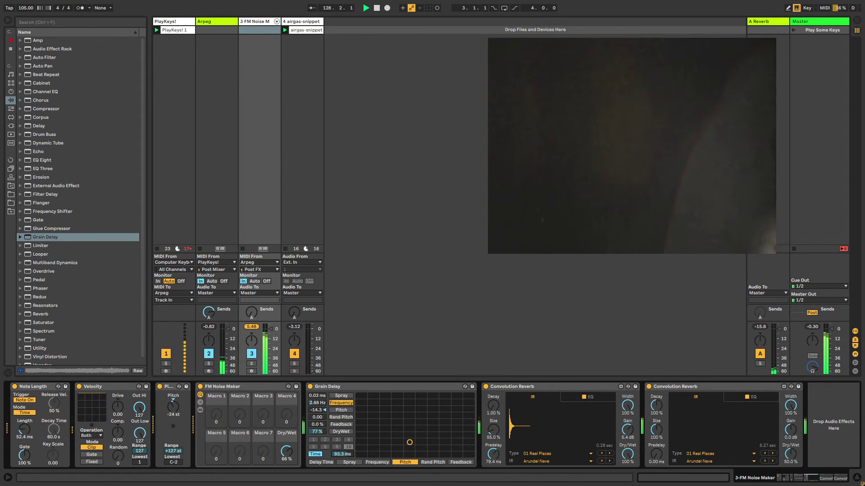
mouse_move(317, 410)
left_mouse_down()
mouse_move(317, 388)
mouse_move(317, 422)
mouse_move(317, 405)
mouse_move(317, 413)
left_mouse_up()
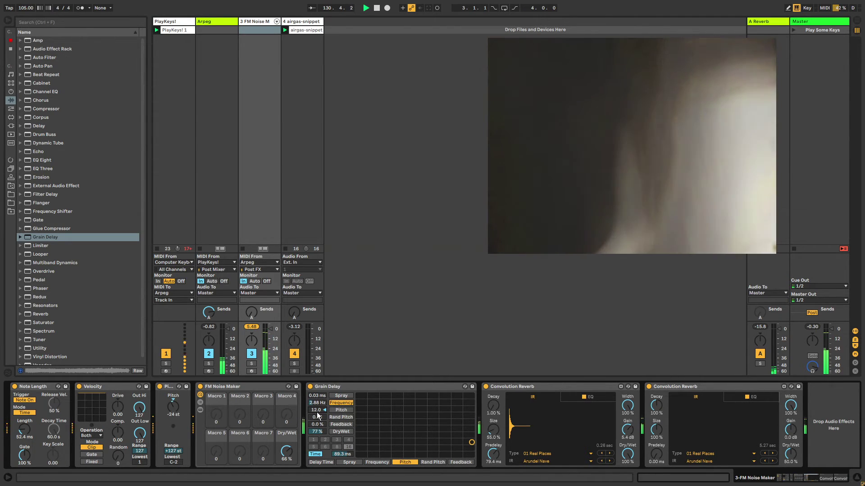
key("Down")
key("Down")
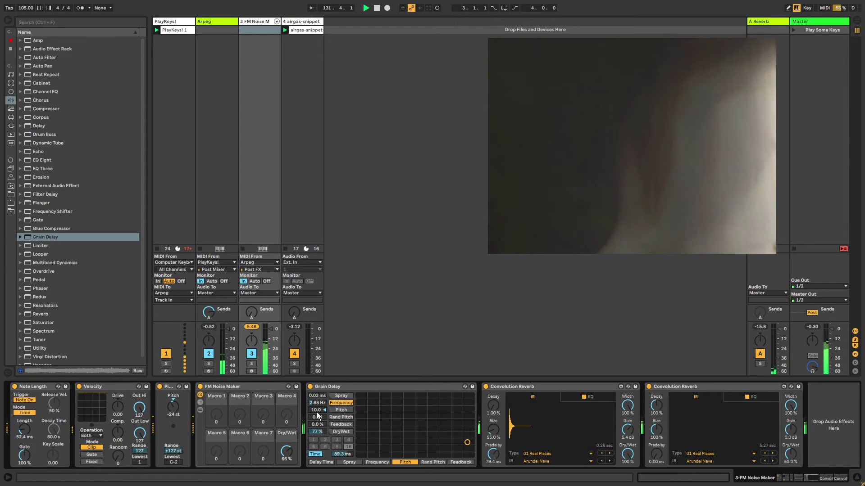
- Create a clip on FM Noise Maker with an unlinked 7-bar Grain Delay pitch envelope raised to +2 st from about 3.3 to 6.2
double_click(251, 30)
left_click(253, 21)
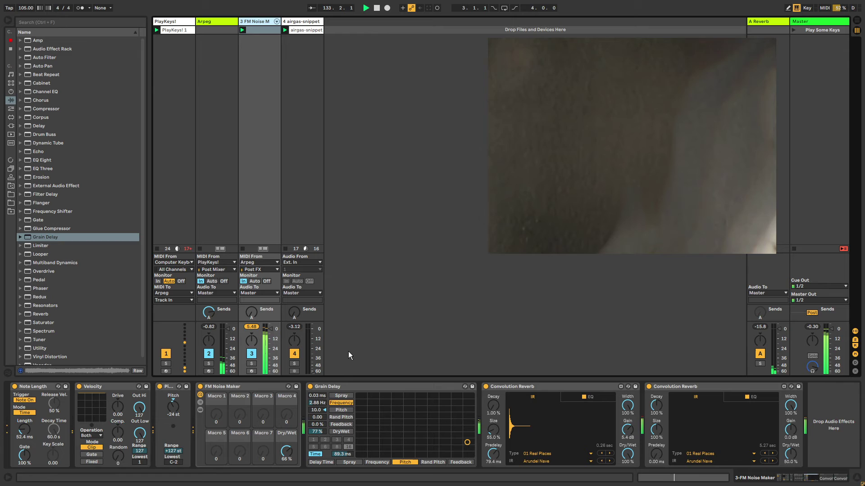
right_click(317, 411)
left_click(338, 419)
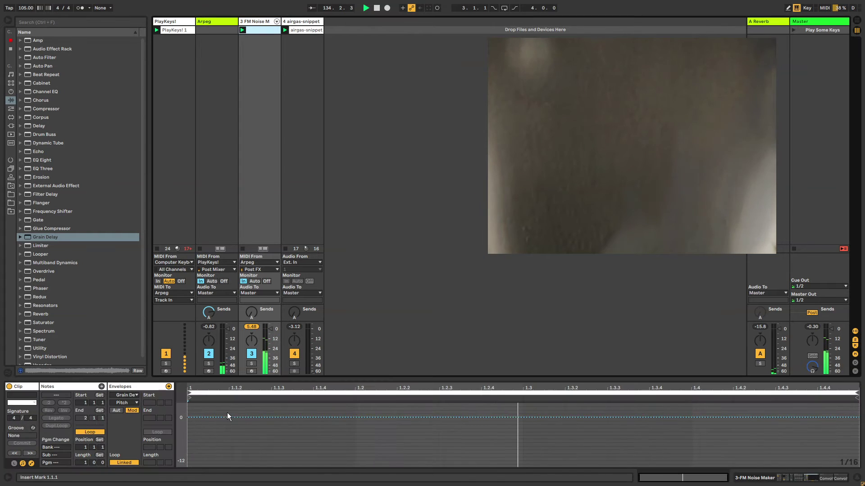
left_click(124, 463)
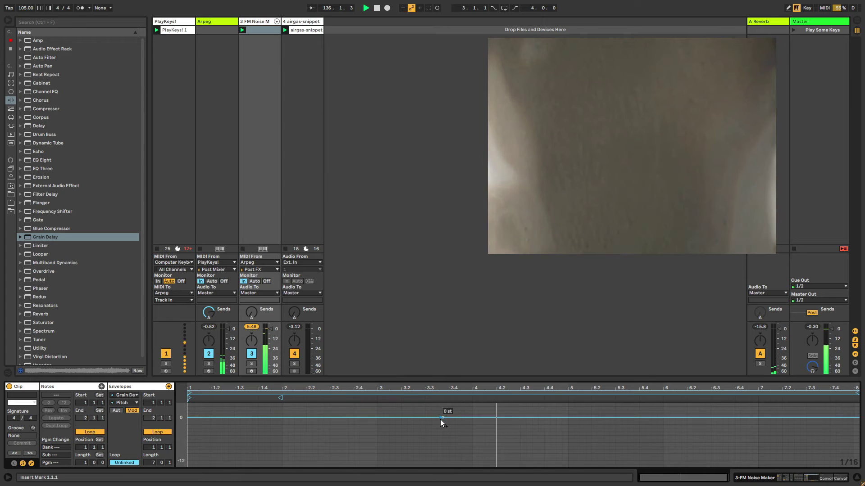
left_click_drag(443, 417, 443, 413)
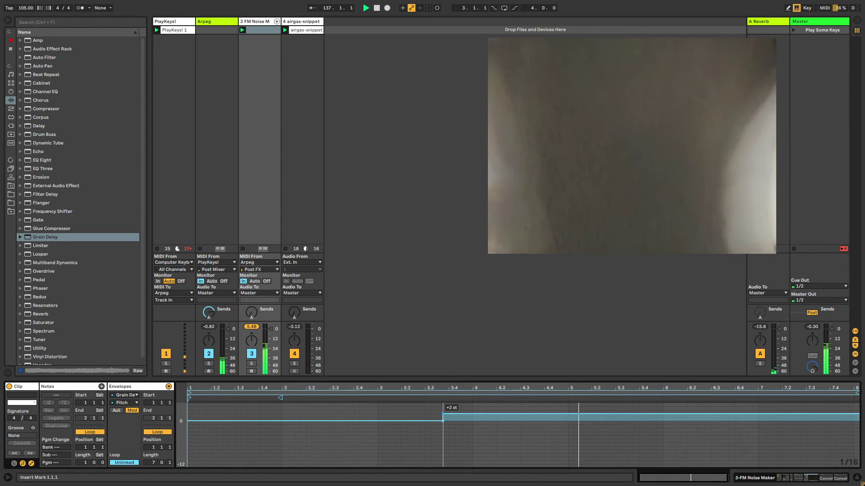
left_click_drag(693, 414, 693, 421)
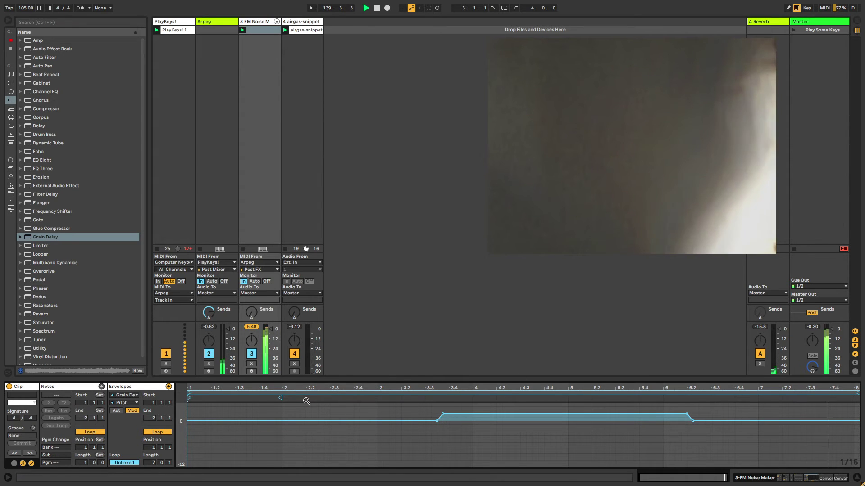
- Insert EQ Eight before Grain Delay and turn band 1 into a low cut at 57.4 Hz with Q 0.28
left_click(255, 22)
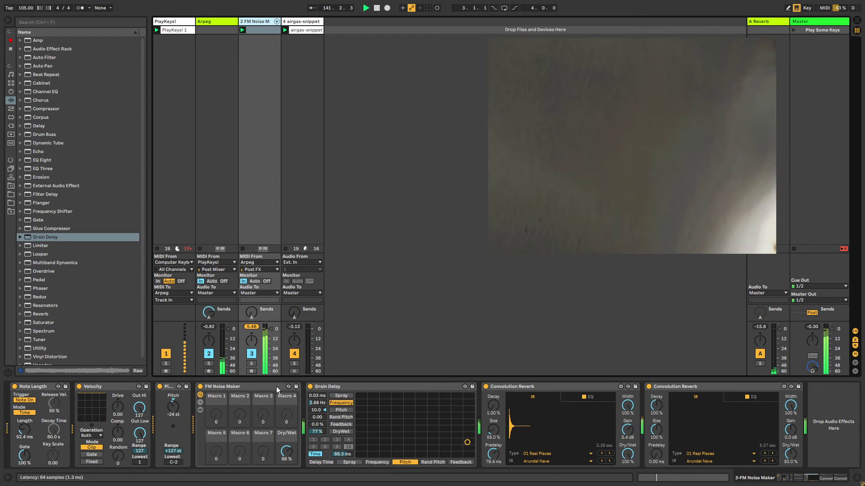
left_click(200, 402)
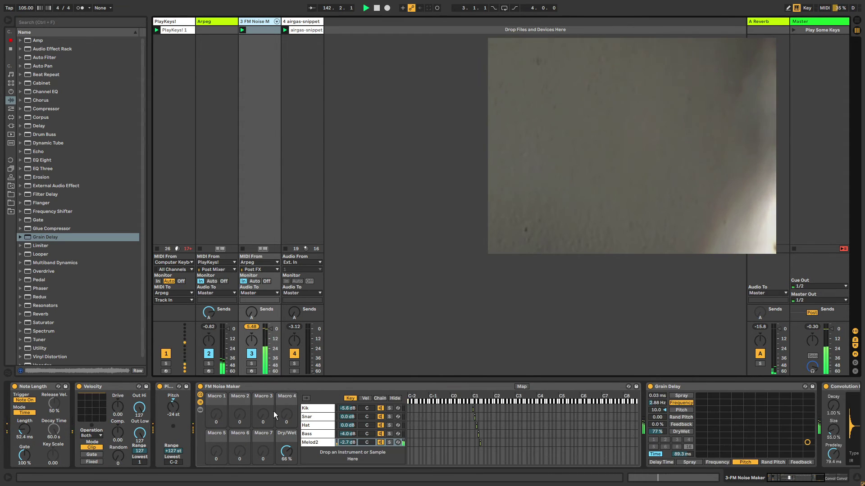
left_click(200, 403)
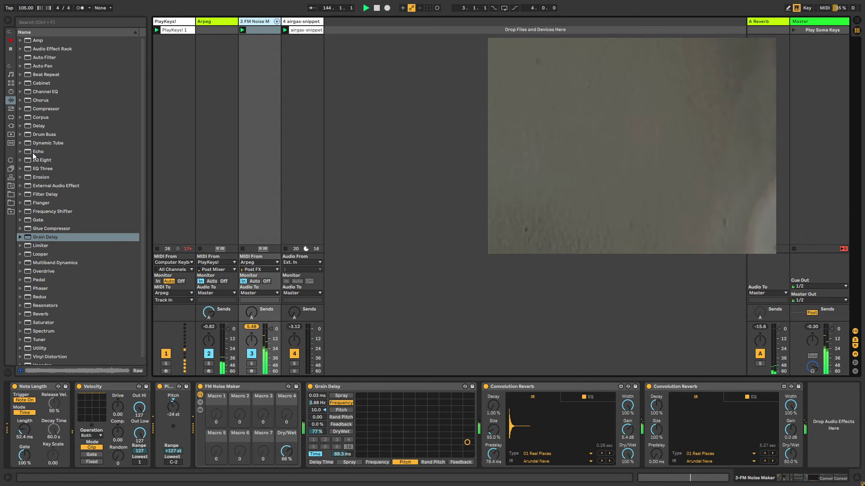
left_click_drag(42, 160, 309, 445)
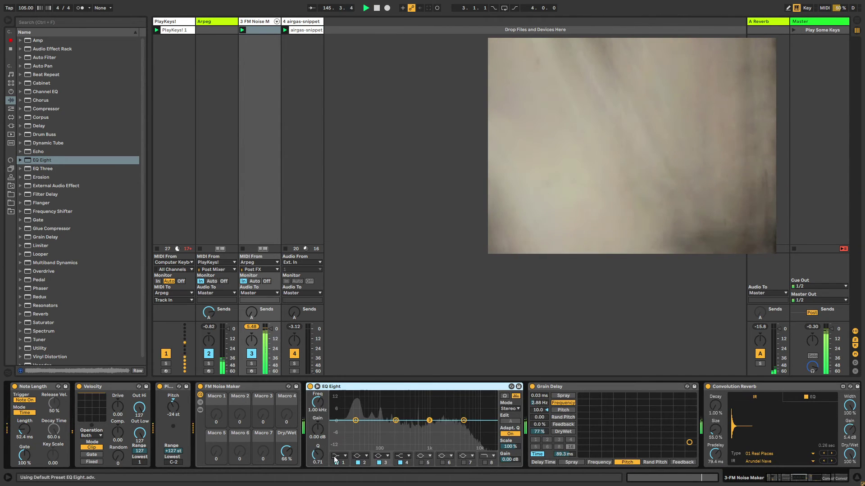
left_click(338, 455)
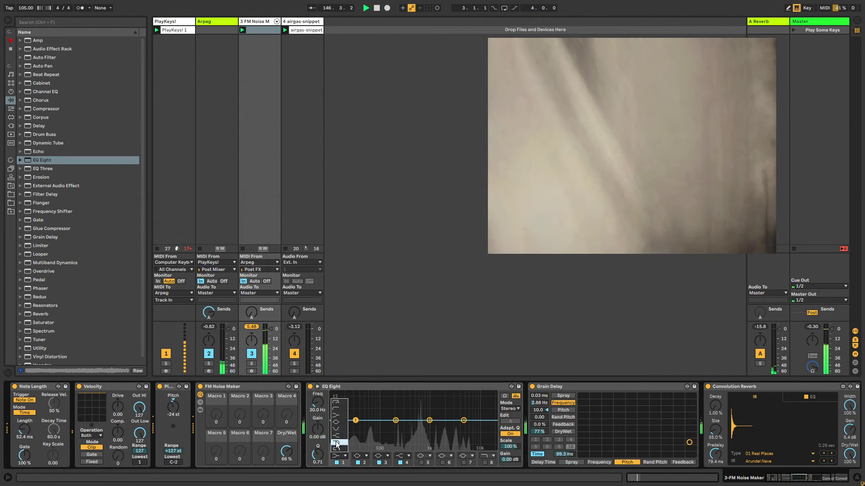
left_click(336, 404)
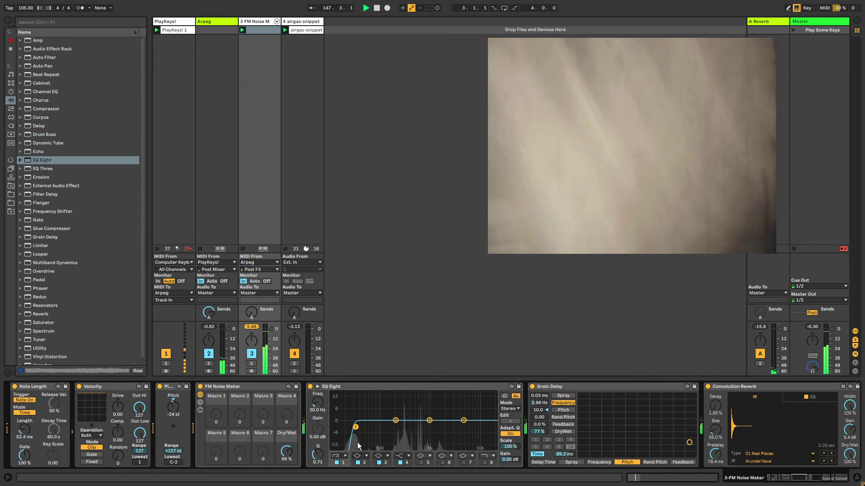
mouse_move(368, 442)
left_mouse_down()
mouse_move(377, 440)
mouse_move(370, 438)
left_mouse_up()
- Lower the rack's Kik chain to -11.8 dB and Snar to -3.7 dB, and insert Auto Pan after Kik's Overdrive
left_click(200, 402)
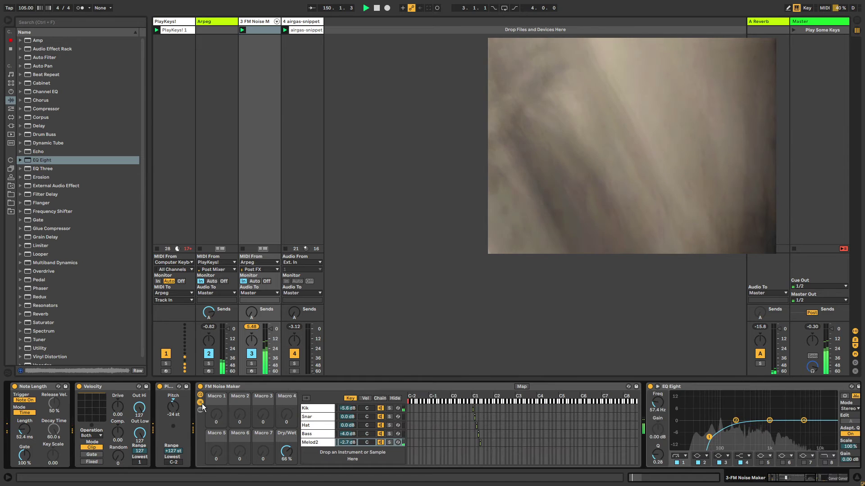
left_click_drag(346, 409, 349, 426)
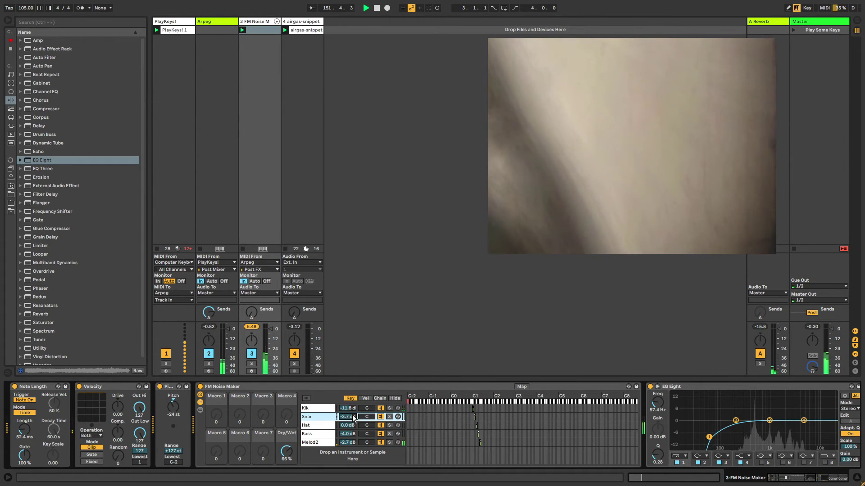
left_click(347, 408)
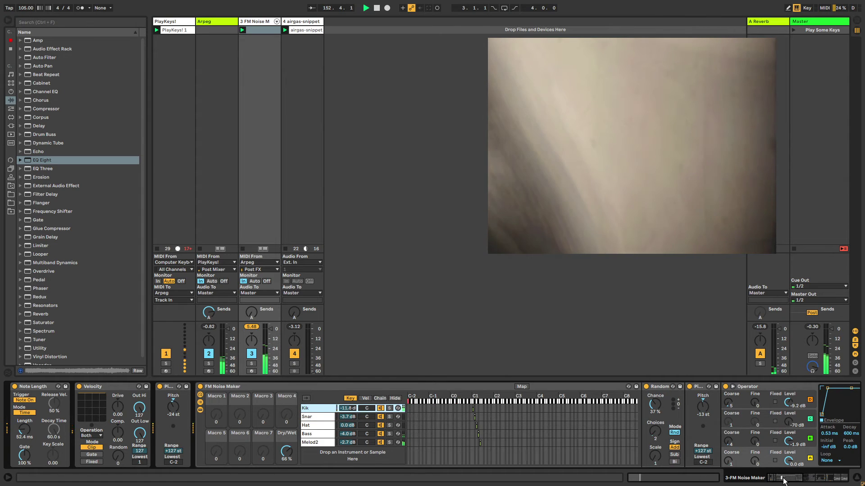
left_click_drag(783, 481, 806, 480)
left_click(45, 67)
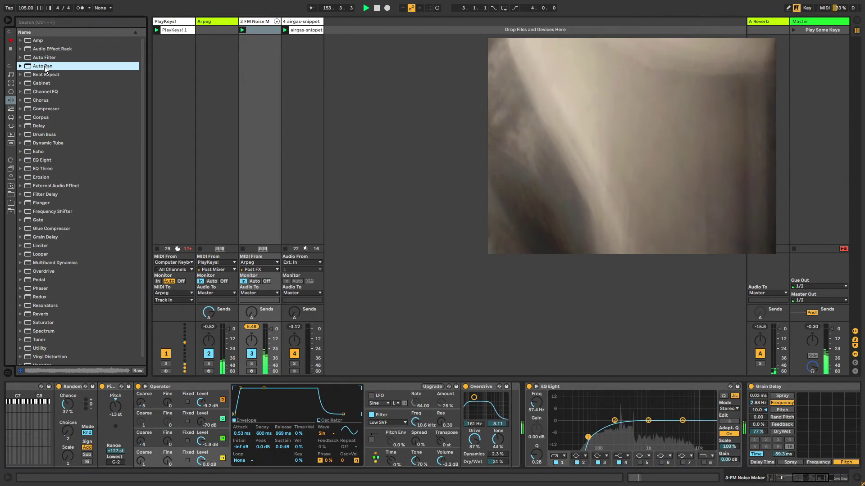
left_click_drag(44, 67, 522, 378)
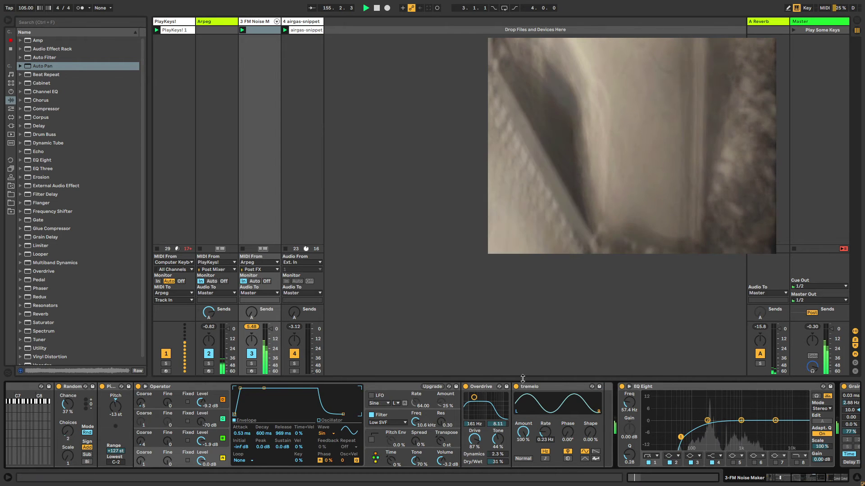
- Paste the tremelo Auto Pan after Operator in the FM Noise Maker rack's Hat chain
left_click(798, 483)
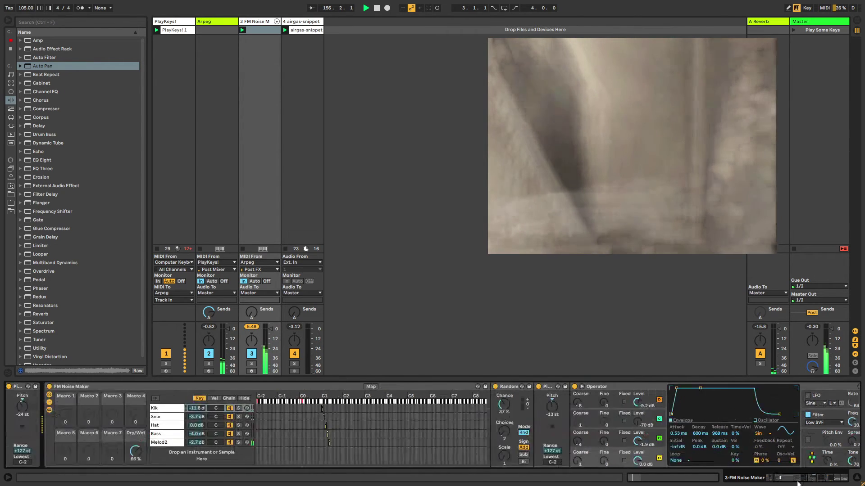
left_click(193, 415)
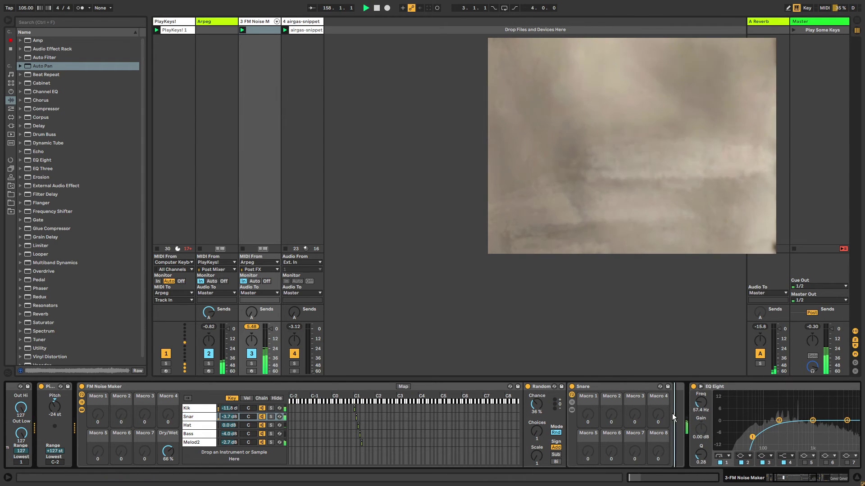
left_click_drag(672, 413, 672, 413)
left_click(209, 426)
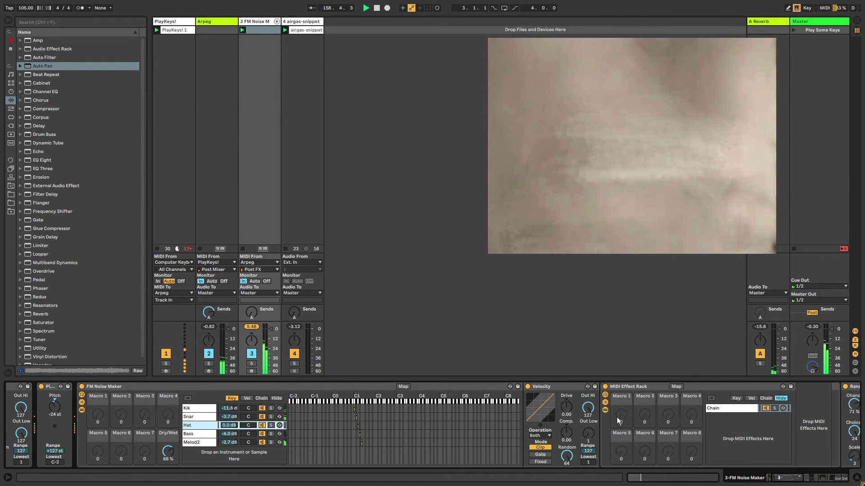
scroll(561, 423, "right", 10)
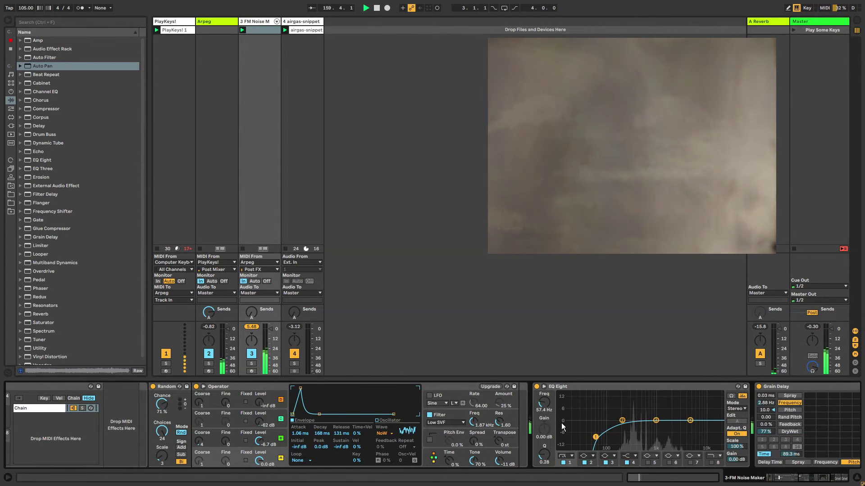
key("ctrl+v")
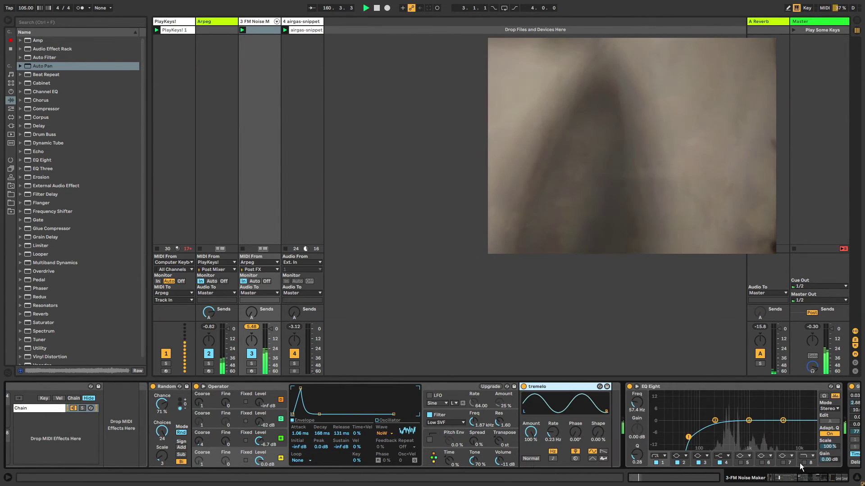
- Set Grain Delay's frequency to 2.37 Hz and open its frequency modulation envelope in the clip
left_click(807, 480)
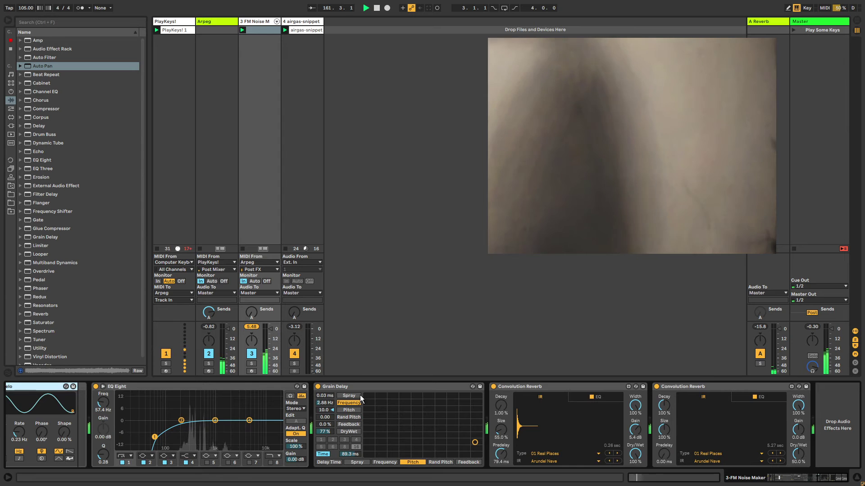
left_click(335, 431)
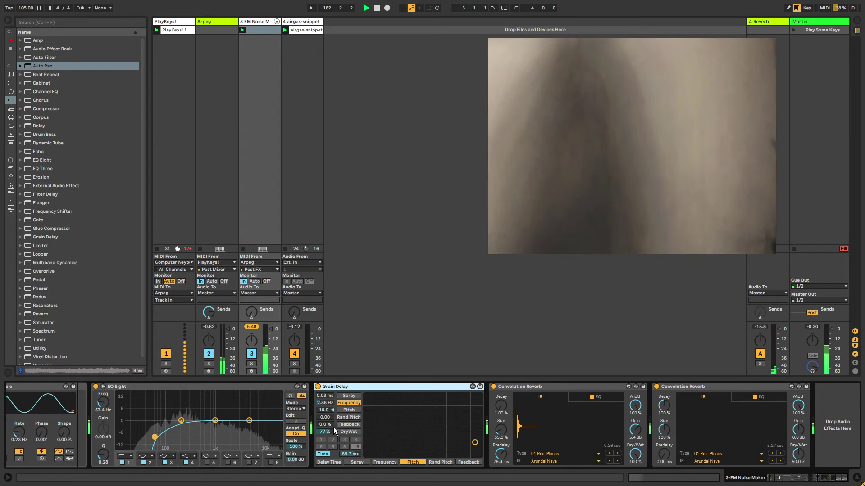
mouse_move(326, 404)
left_mouse_down()
mouse_move(326, 381)
mouse_move(325, 405)
left_mouse_up()
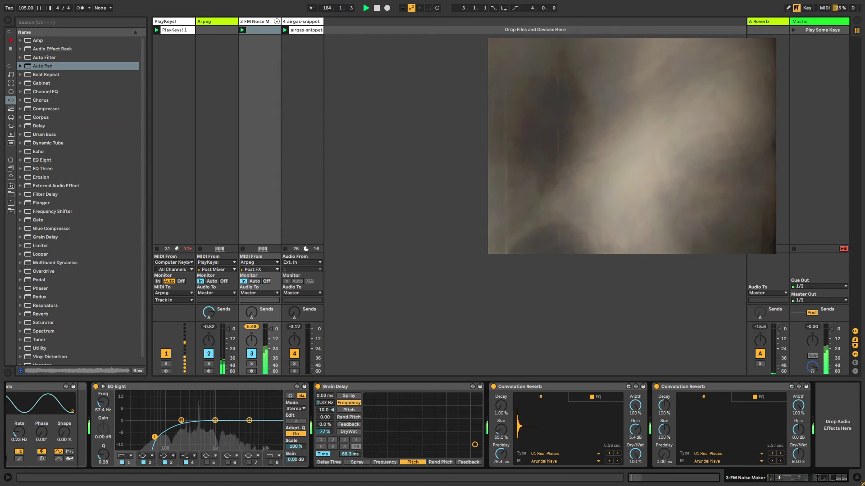
right_click(325, 402)
left_click(331, 412)
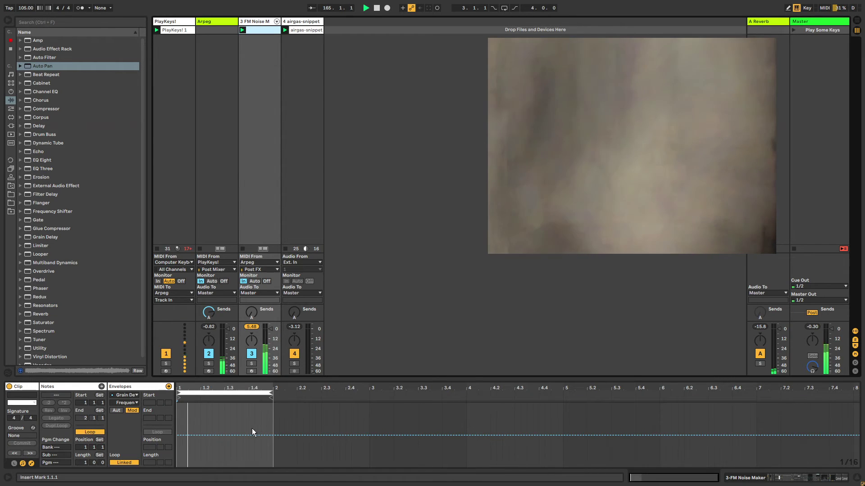
- Unlink the Grain Delay frequency envelope and draw a rise of about 13.1 % from 1.4 to 2, with small steps near 1.3.3 and 2.3
key("b")
left_click_drag(250, 426, 272, 425)
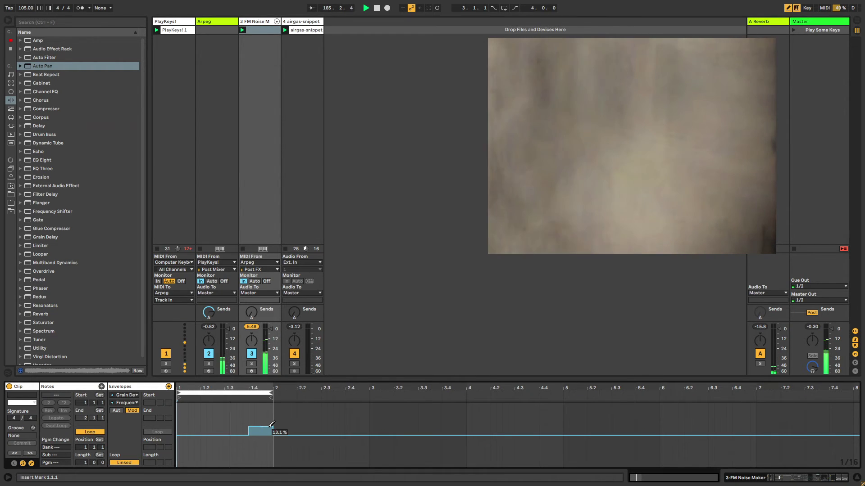
left_click(129, 465)
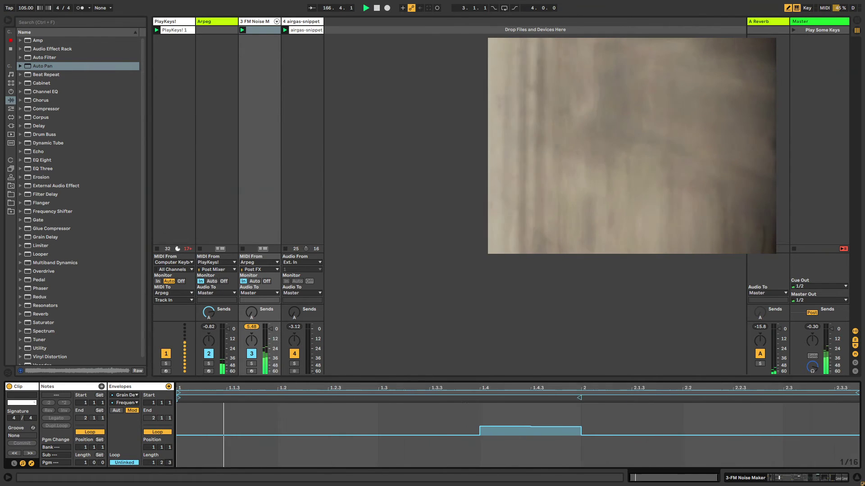
left_click_drag(763, 436, 835, 431)
left_click(432, 445)
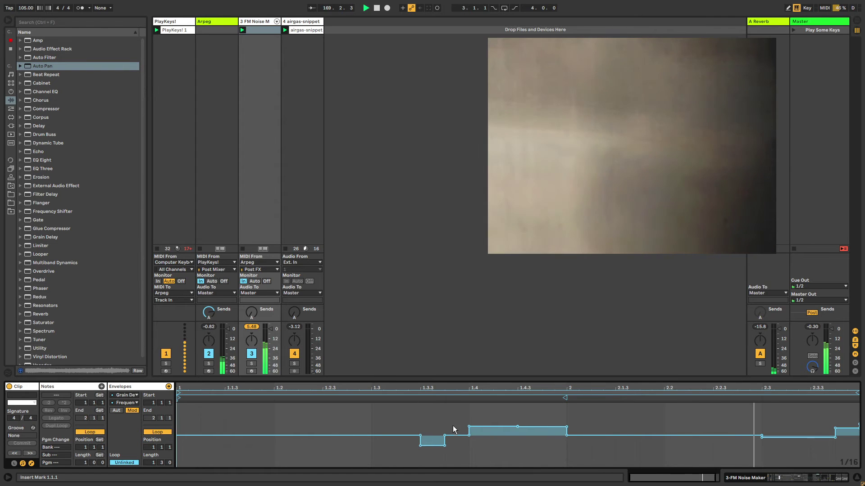
mouse_move(763, 436)
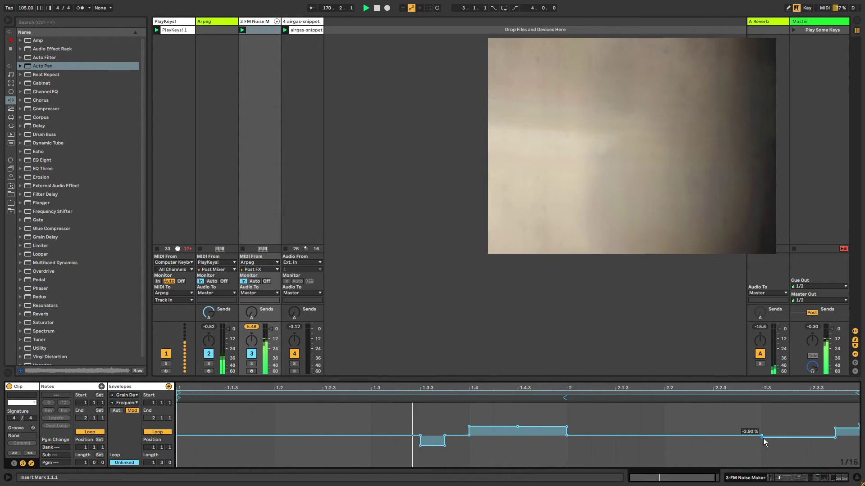
- Insert empty time into the frequency envelope to spread its shapes apart, and extend the envelope loop to a length of 5.0.3
left_click_drag(273, 424, 811, 401)
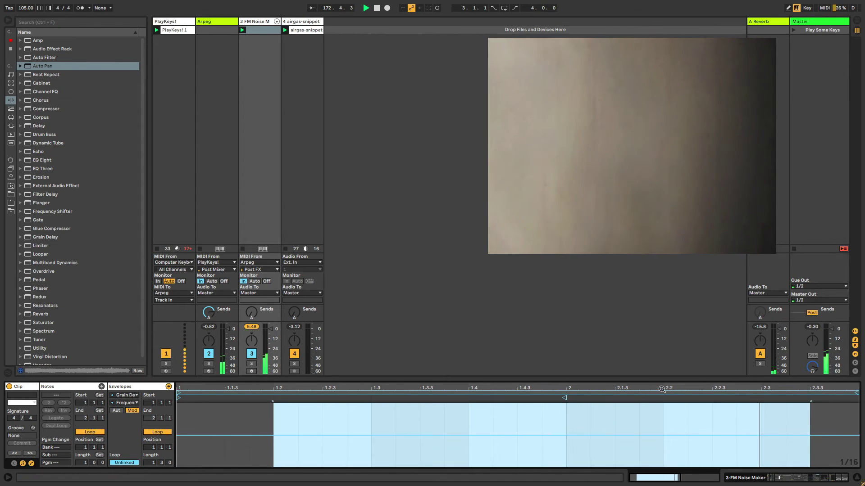
left_click_drag(662, 389, 662, 369)
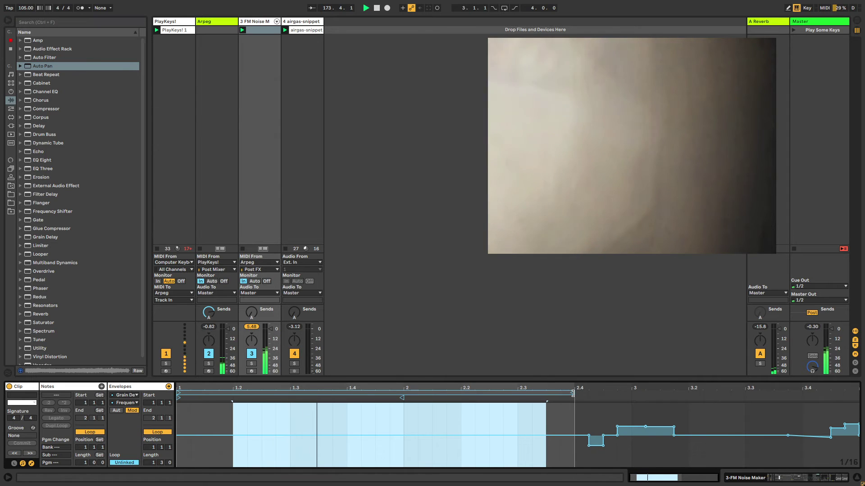
left_click_drag(572, 394, 861, 394)
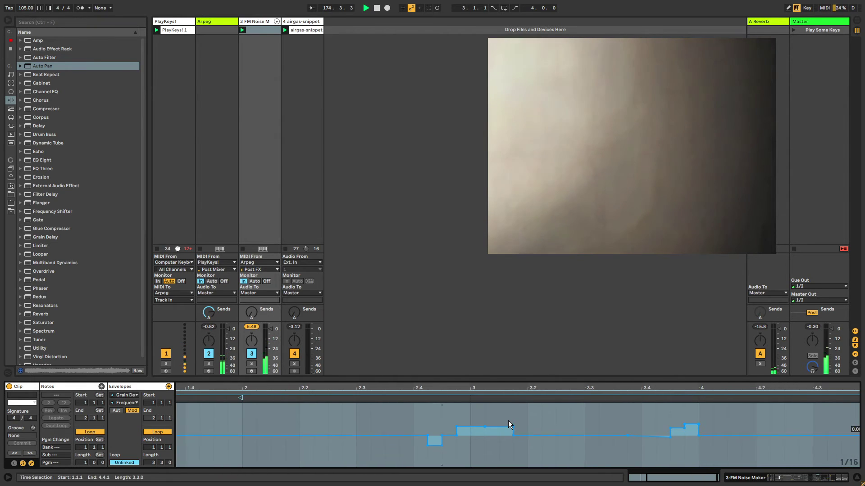
left_click_drag(570, 411, 796, 434)
left_click_drag(707, 393, 824, 401)
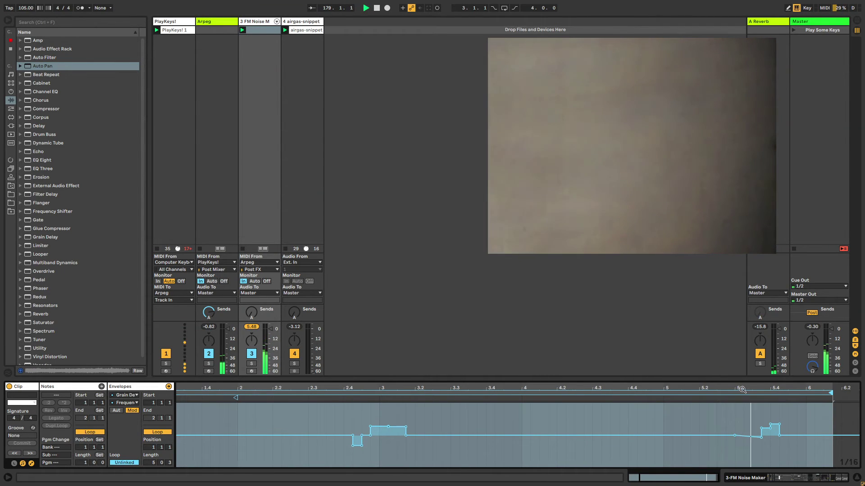
key("ctrl+a")
- Add breakpoints along the flat parts of the frequency envelope with slight offsets, including one at 2.20 % just after bar 5
left_click(633, 435)
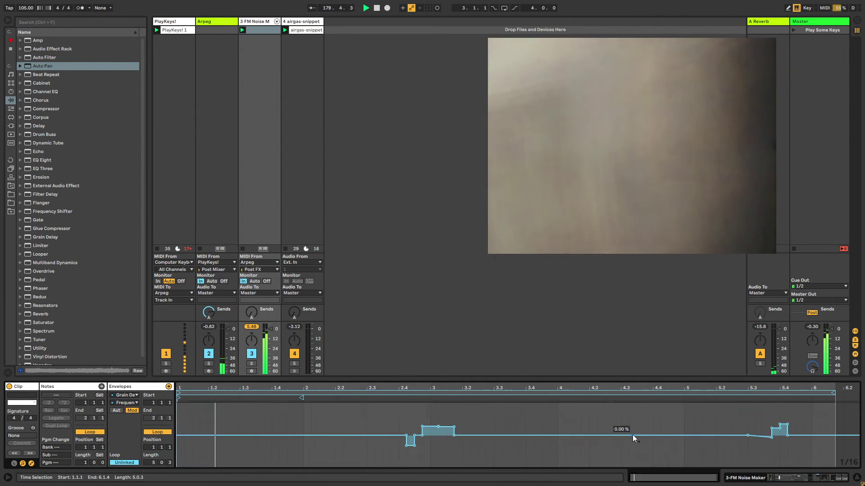
left_click(227, 435)
left_click(346, 436)
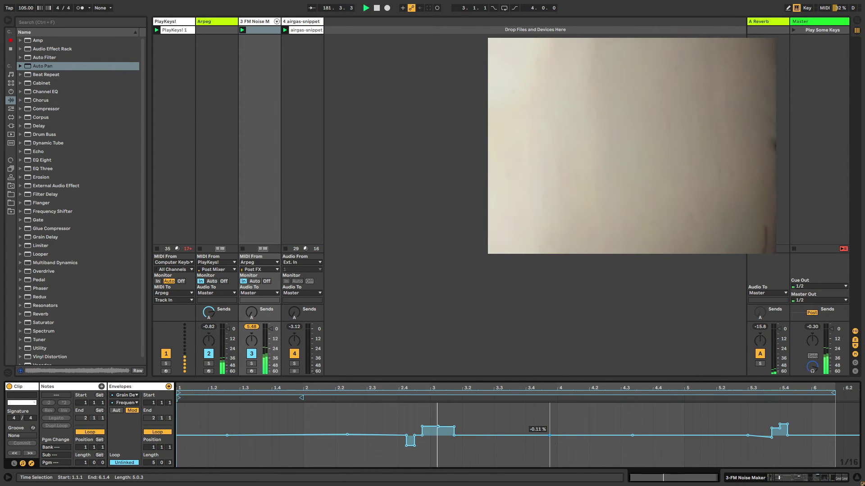
left_click(548, 437)
left_click_drag(704, 436, 703, 434)
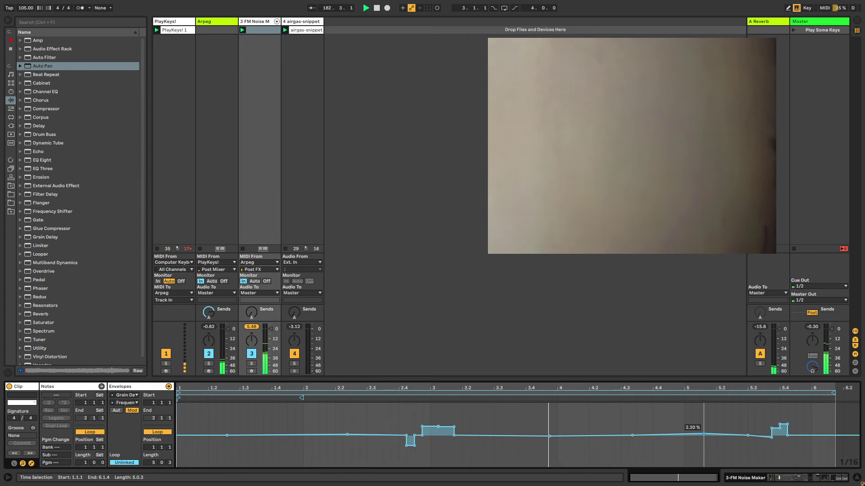
left_click_drag(821, 435, 815, 435)
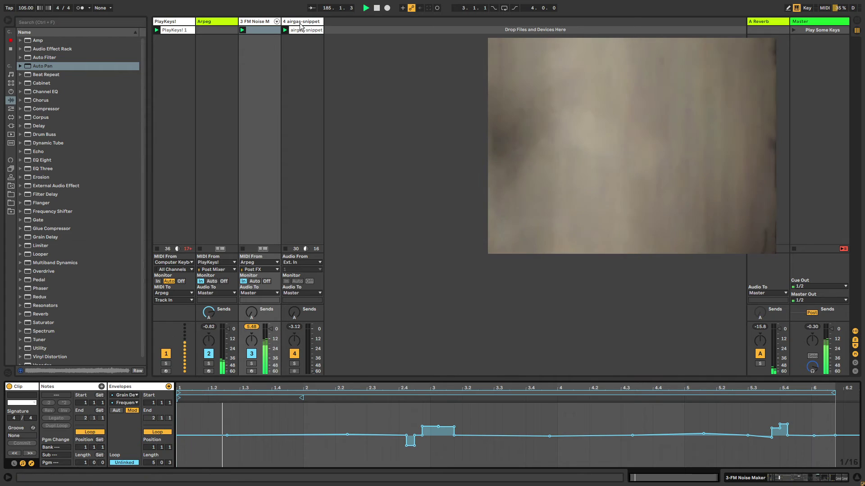
- Insert the default D+W Audio Effect Rack on the FM Noise Maker track and move EQ Eight into its Wet chain
left_click(255, 18)
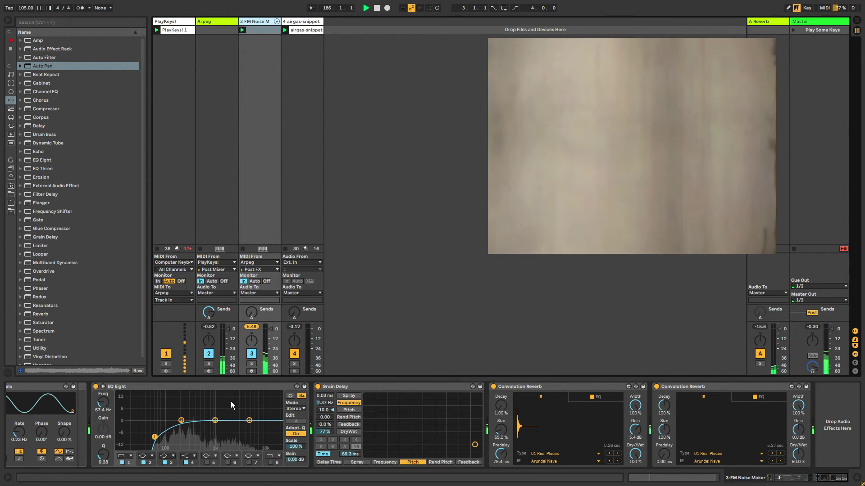
left_click_drag(52, 48, 82, 411)
left_click_drag(222, 372, 226, 385)
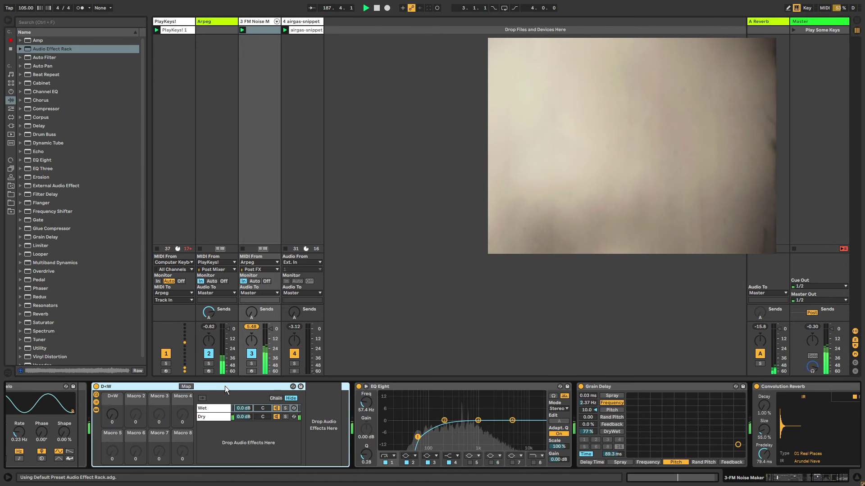
left_click(401, 389)
left_click_drag(300, 412, 315, 409)
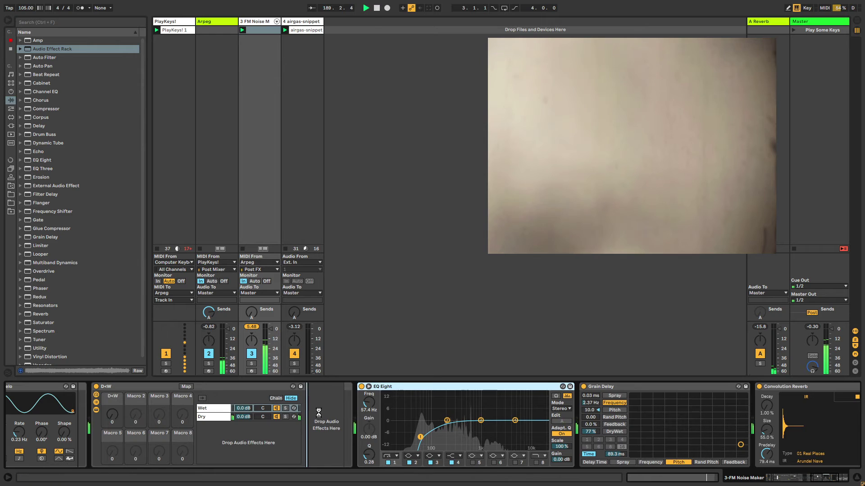
- Set the rack's D+W macro to 14, open its modulation envelope in the clip and unlink it from the clip loop
left_click(111, 416)
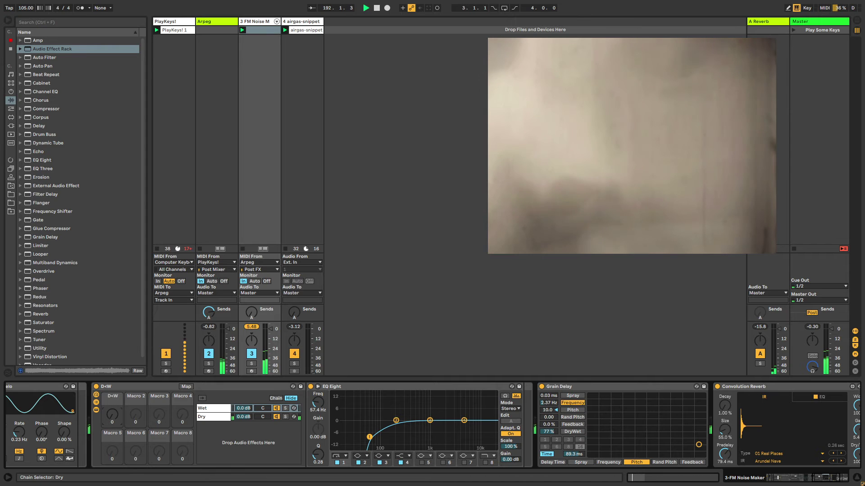
left_click_drag(112, 416, 111, 387)
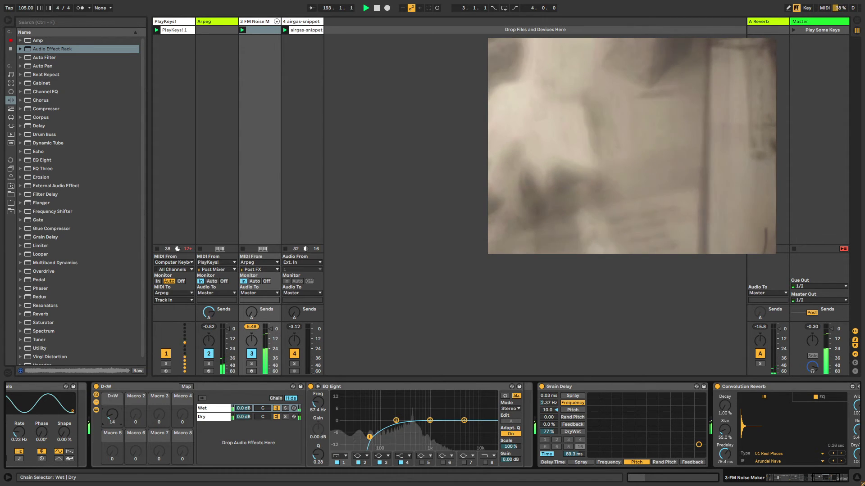
right_click(113, 415)
left_click(180, 301)
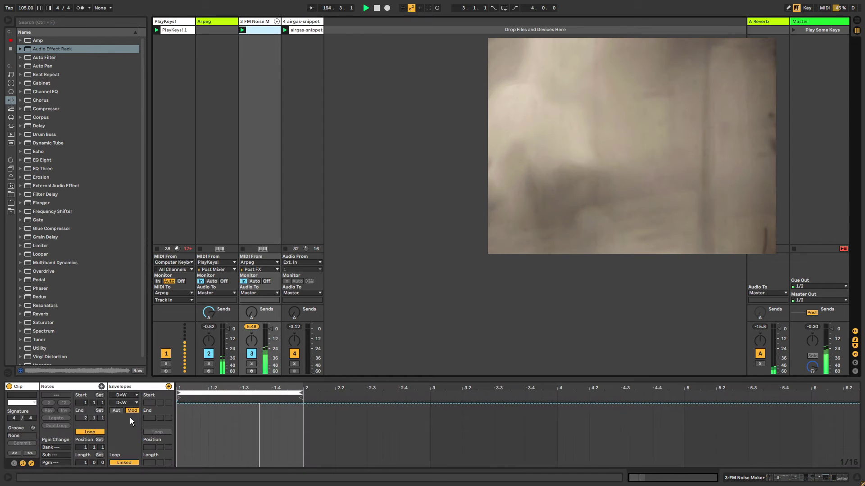
left_click(127, 463)
- Shape the D+W envelope into two 100 % peaks around bars 5.5 and 11, falling to zero near 8.5 and 14, looping over 15.0.3
left_click(322, 403)
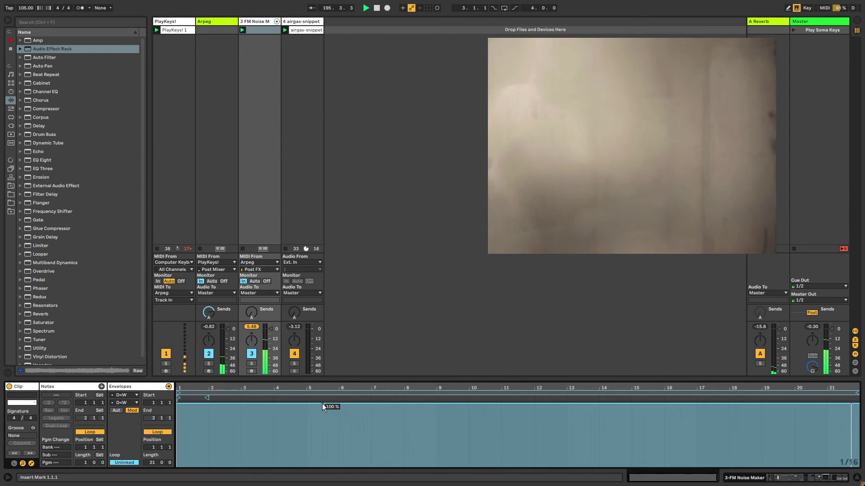
left_click_drag(284, 404, 200, 467)
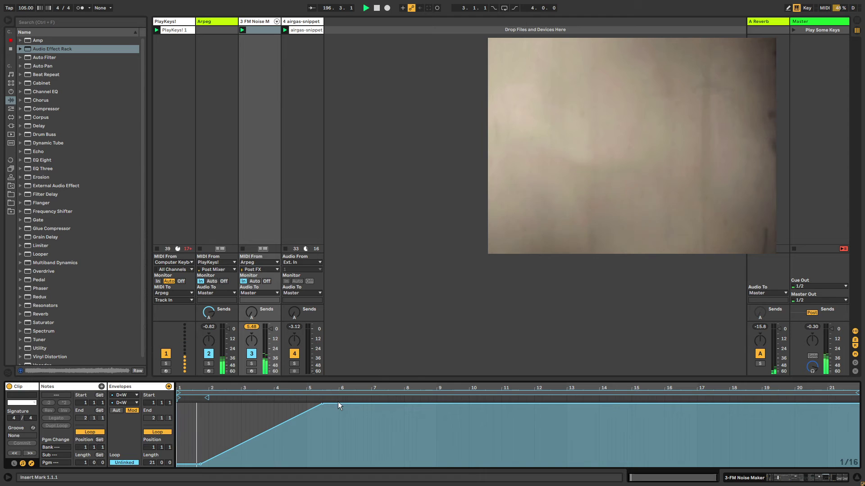
left_click_drag(339, 404, 577, 478)
left_click_drag(524, 419, 522, 404)
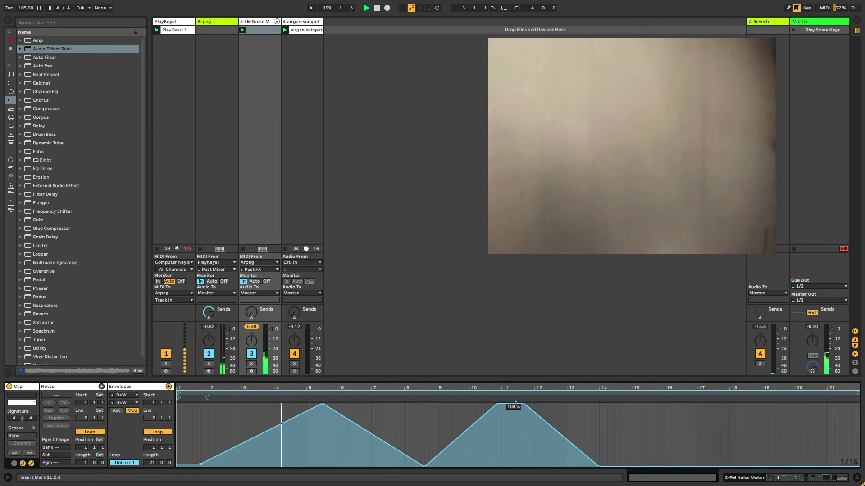
left_click_drag(856, 393, 669, 402)
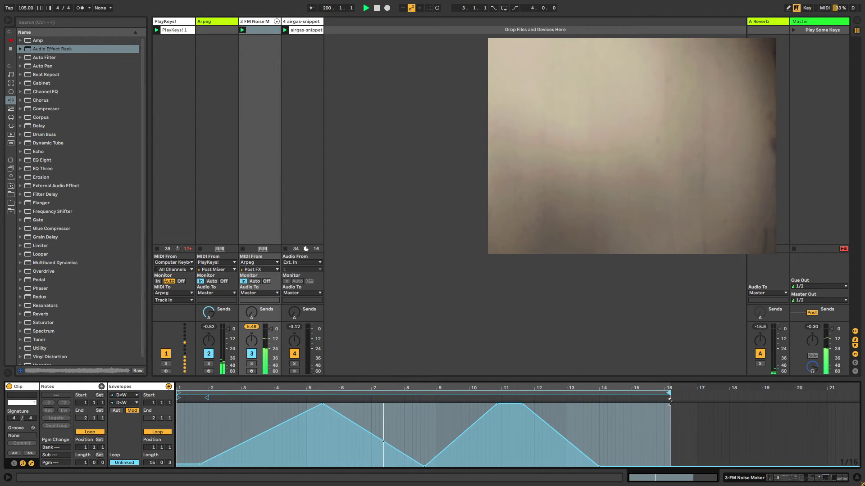
- Delete the airgas-snippet track
left_click(261, 22)
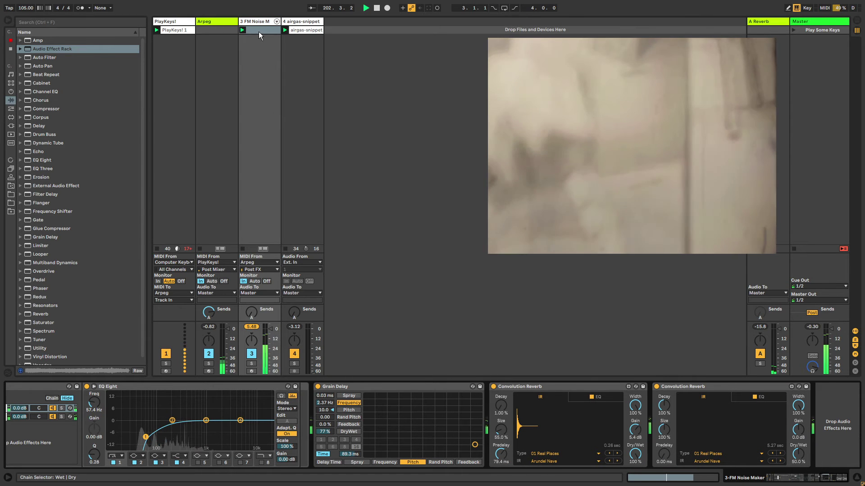
left_click(303, 22)
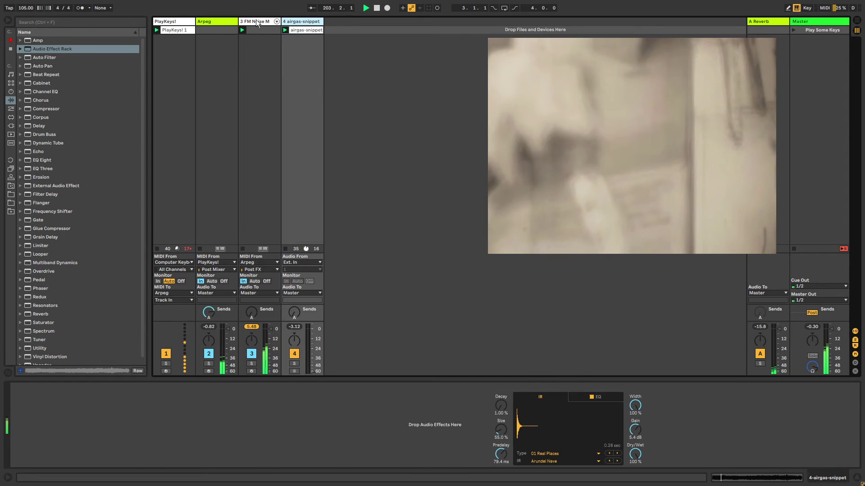
key("Delete")
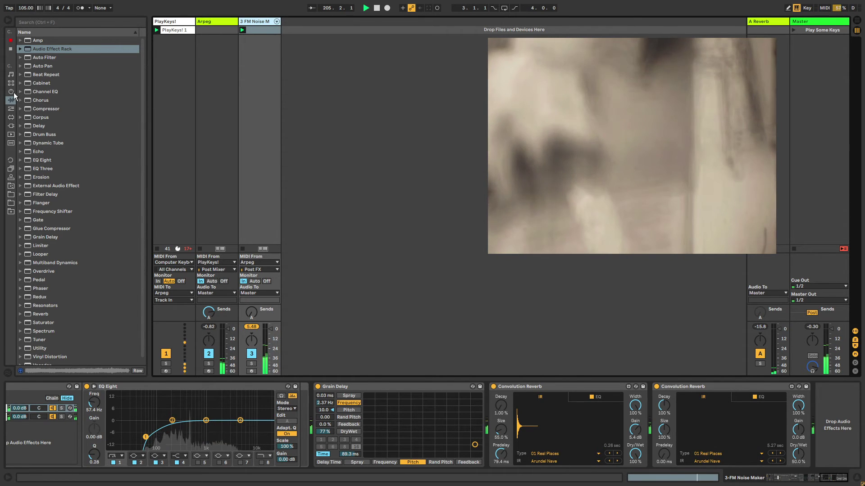
left_click(23, 49)
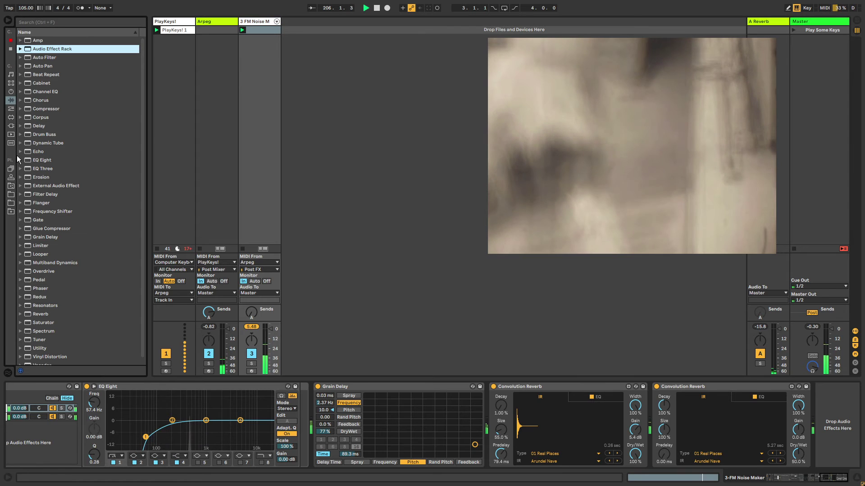
- Add and launch the texture-DSPslurps template track from the Sound Templates folder and bypass its tremelo device
left_click(11, 186)
left_click(25, 57)
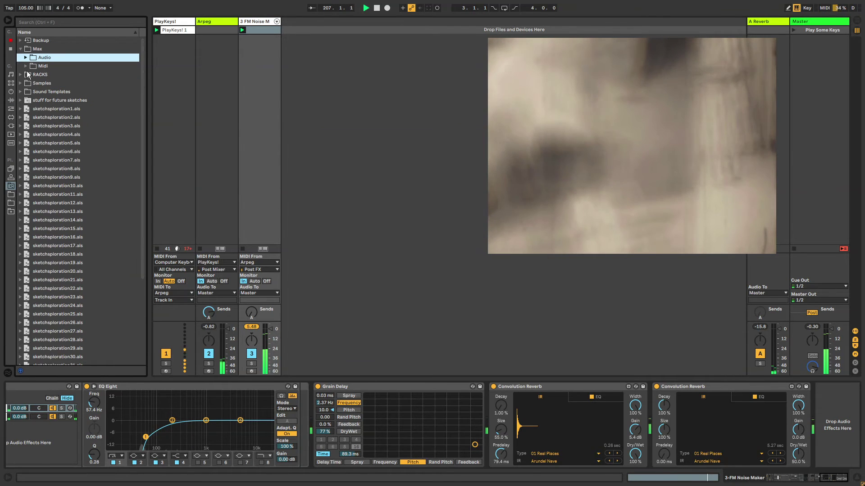
left_click(43, 92)
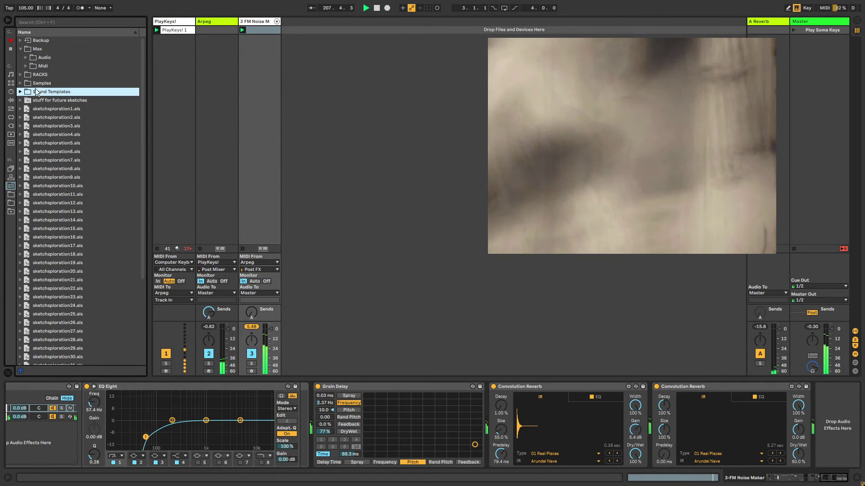
left_click(21, 93)
left_click_drag(40, 86, 296, 24)
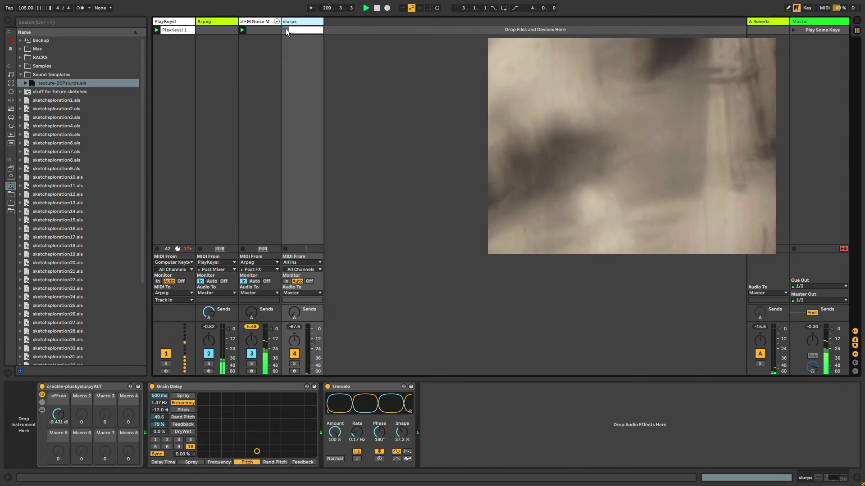
left_click(113, 388)
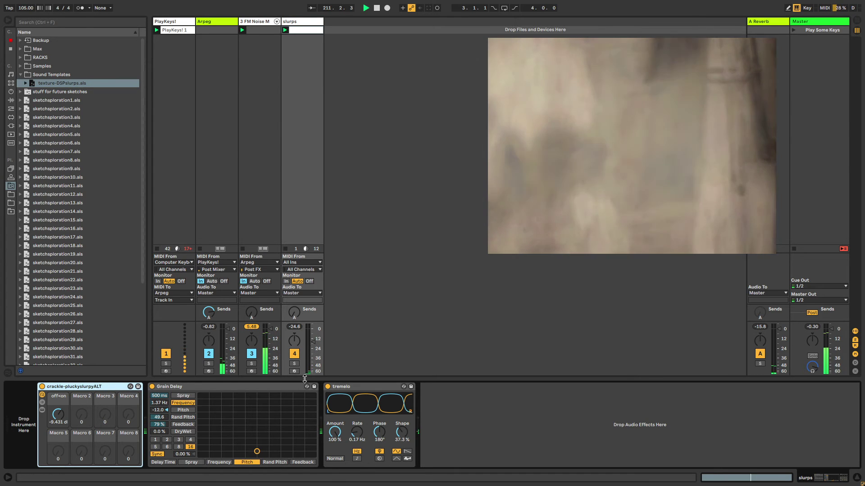
left_click(327, 387)
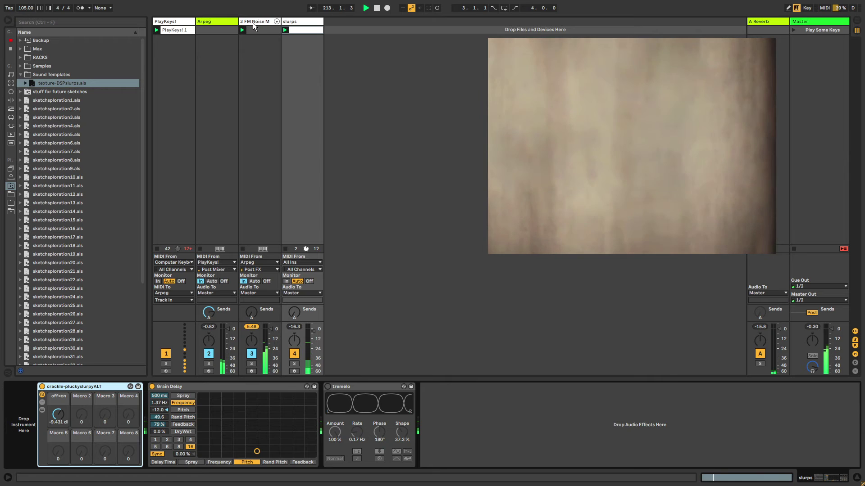
- Copy the first Convolution Reverb from FM Noise Maker to the end of the slurps chain, with 15 dB gain and 51.2 % size
left_click(252, 23)
left_click_drag(536, 387, 294, 84)
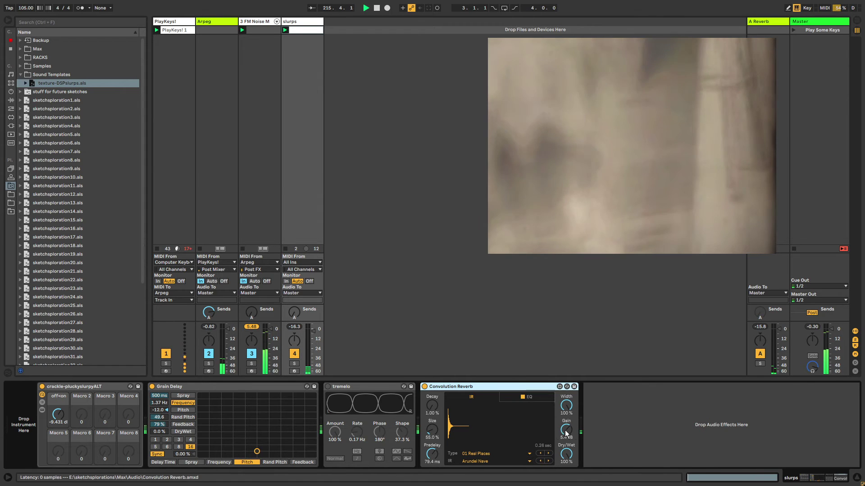
left_click_drag(566, 434, 567, 421)
left_click_drag(441, 438, 440, 443)
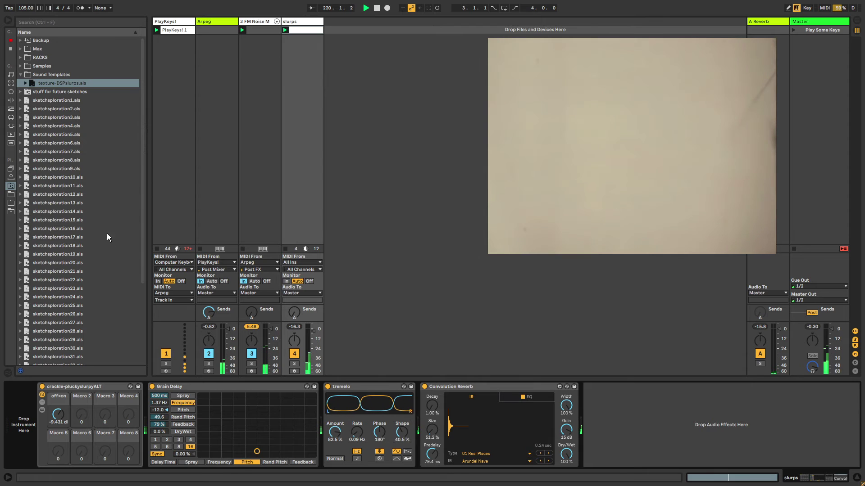
- Insert a Delay between tremelo and Convolution Reverb on the slurps track, with left and right times unlinked and unsynced
left_click(10, 101)
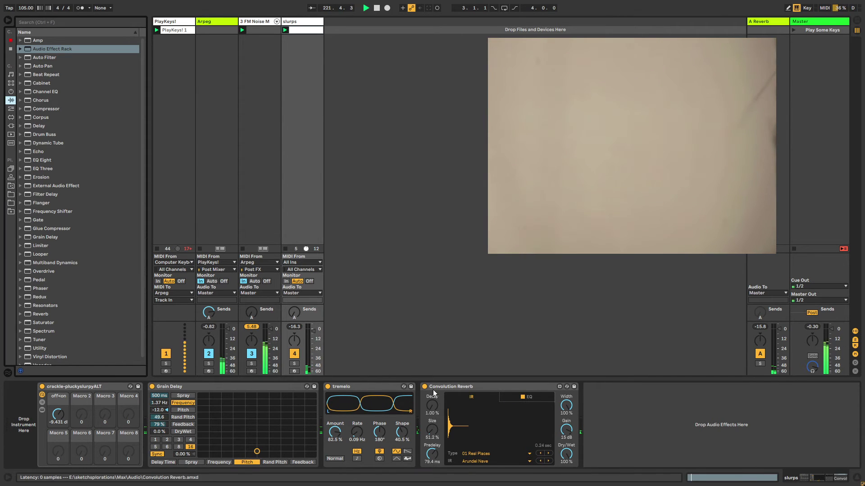
scroll(64, 288, "down", 1)
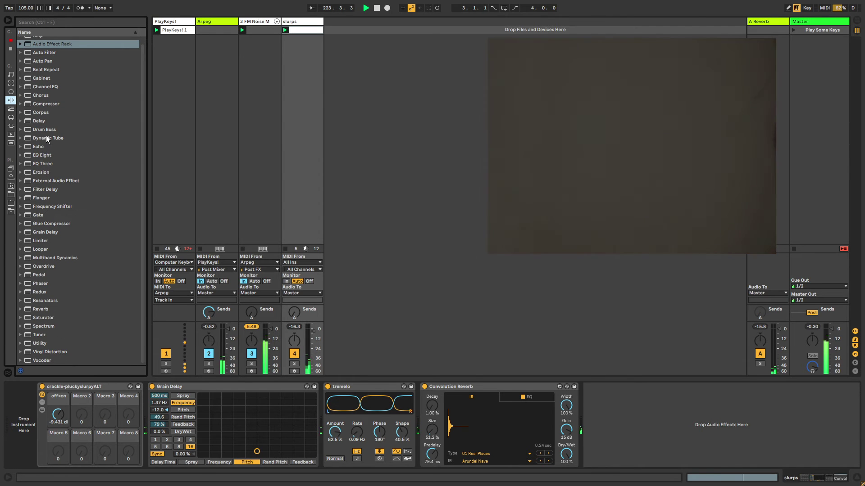
mouse_move(40, 124)
left_mouse_down()
mouse_move(113, 171)
mouse_move(328, 380)
mouse_move(436, 430)
mouse_move(432, 415)
left_mouse_up()
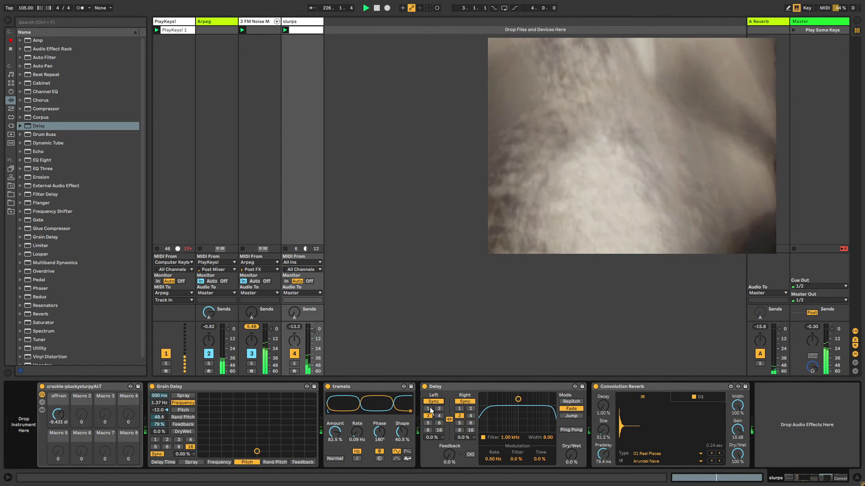
left_click(448, 420)
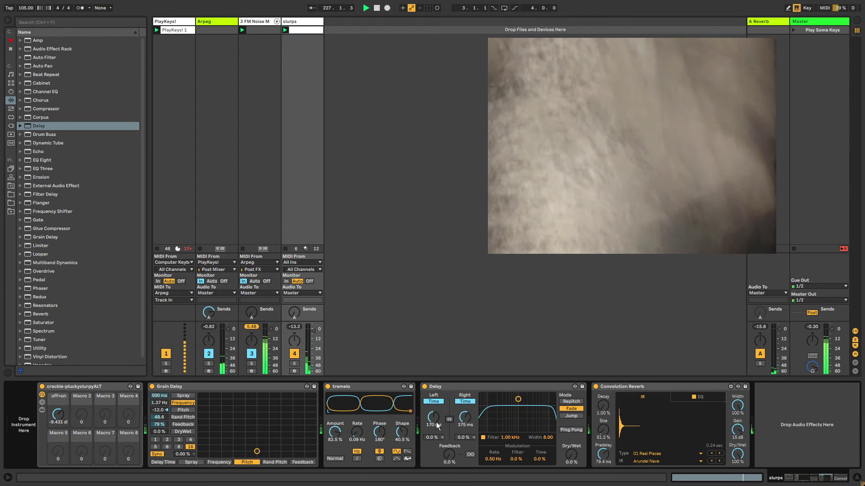
- Set the Delay's left time to 66.8 ms, right time to 15.2 ms and Dry/Wet to 25 %
left_click_drag(435, 421, 465, 412)
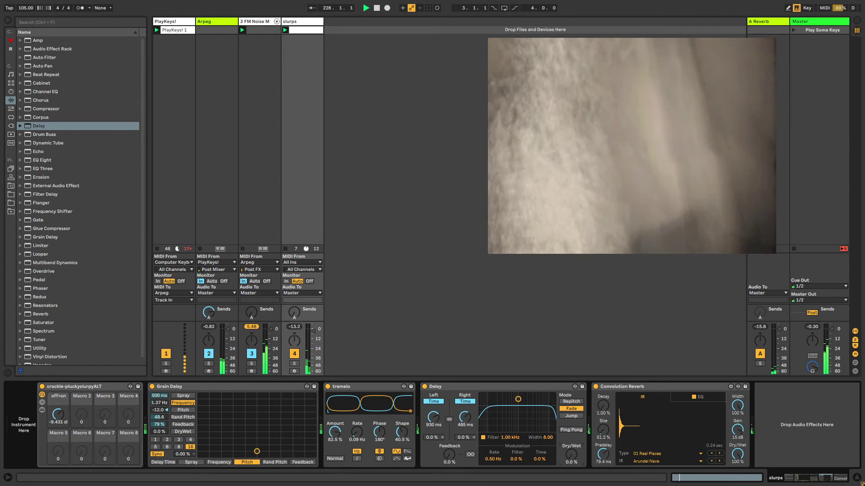
left_click_drag(571, 455, 571, 444)
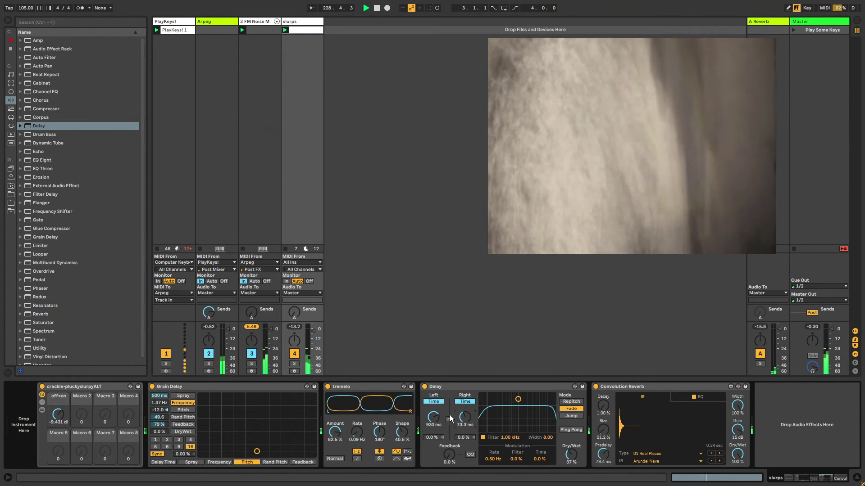
left_click_drag(433, 418, 465, 432)
left_click_drag(571, 455, 571, 464)
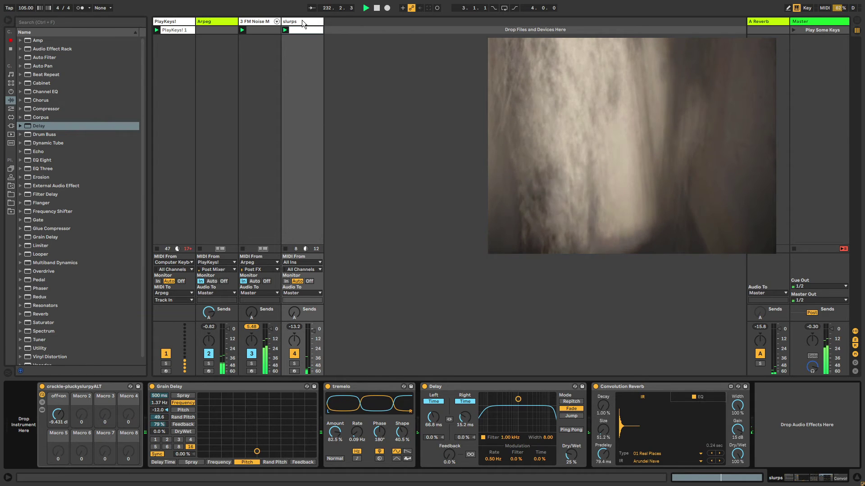
- Add vocal-sound-waves.ogg from the Samples folder as a new audio track after slurps
left_click(261, 22)
left_click(303, 28)
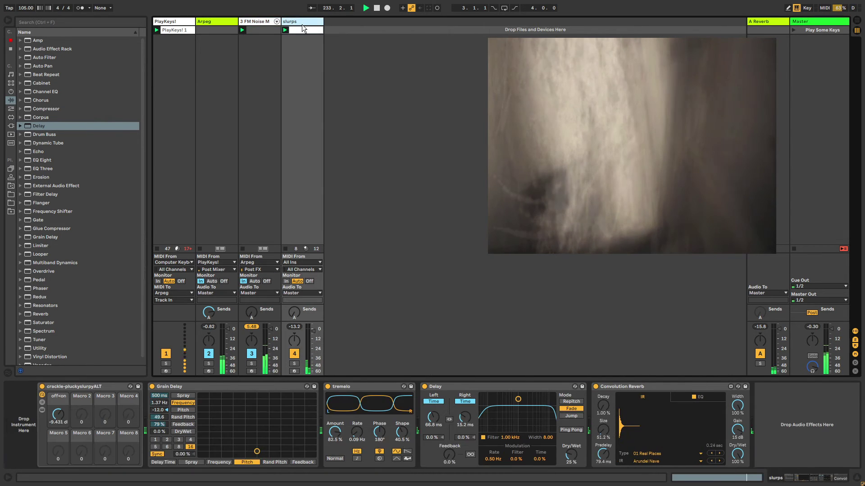
left_click(11, 186)
left_click(20, 75)
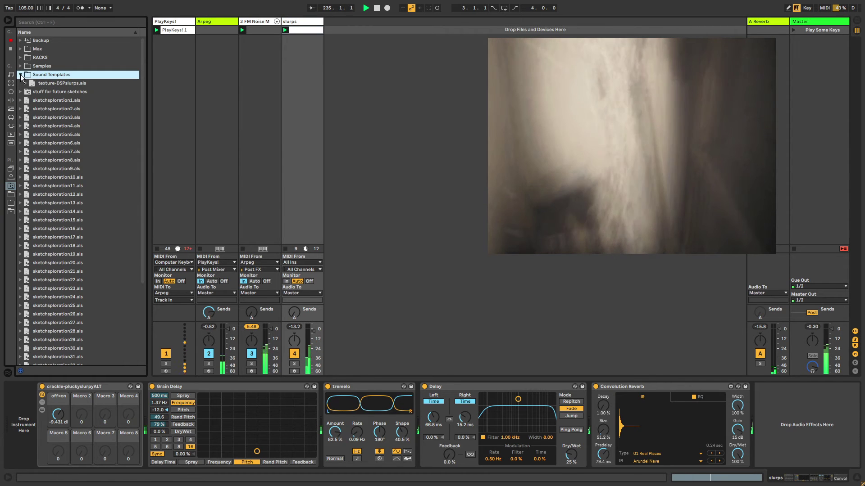
left_click(20, 75)
left_click(20, 66)
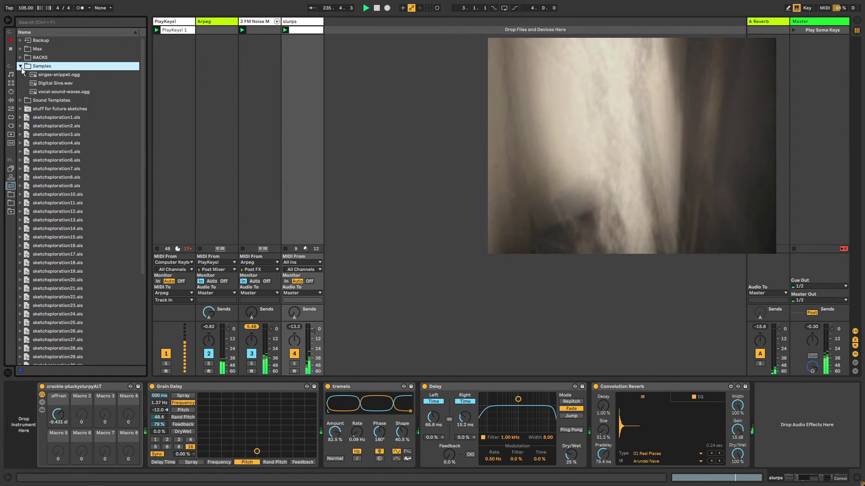
left_click_drag(43, 94, 337, 31)
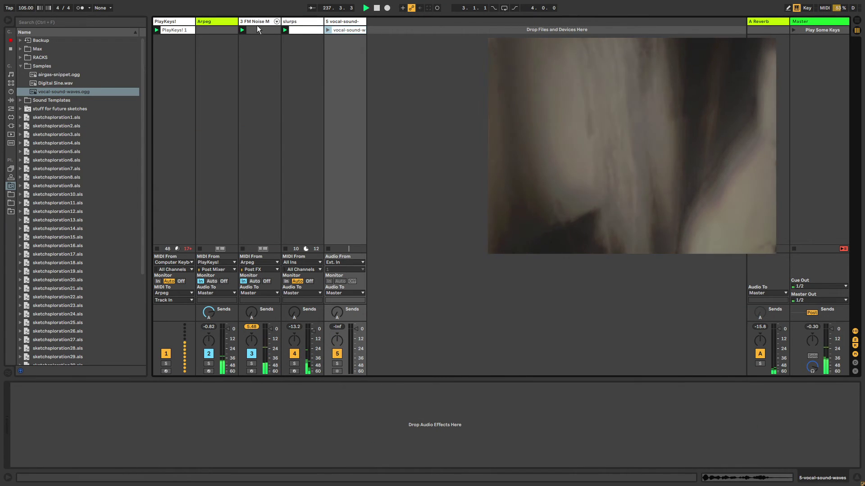
- Load vocal-sound-waves as the impulse response of the slurps track's Convolution Reverb, with 90.3 % decay, 80.9 % size and 20 dB gain
left_click(255, 23)
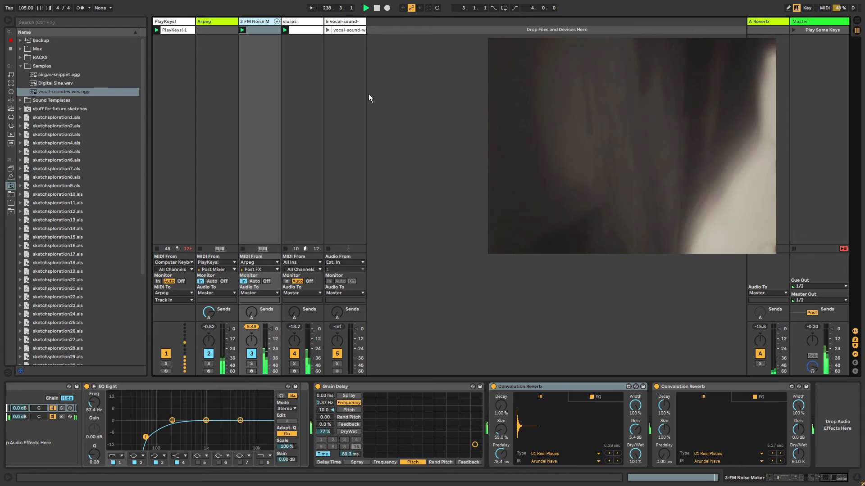
left_click(344, 23)
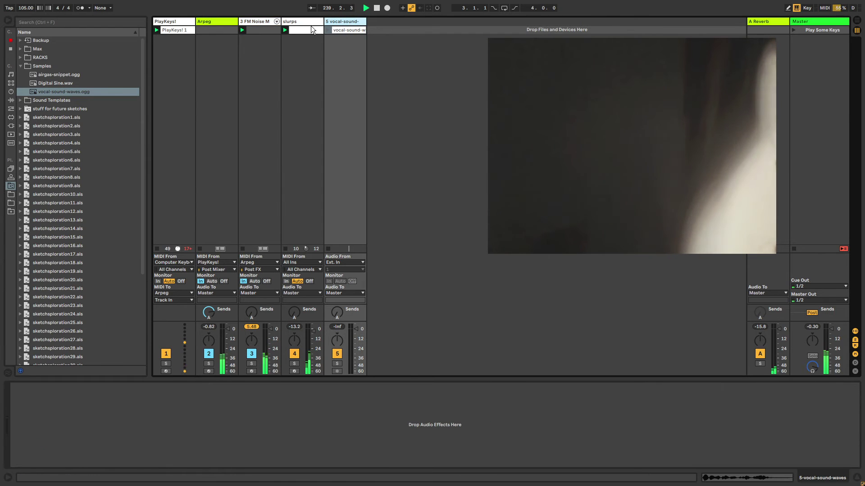
left_click(290, 23)
left_click_drag(593, 295, 649, 425)
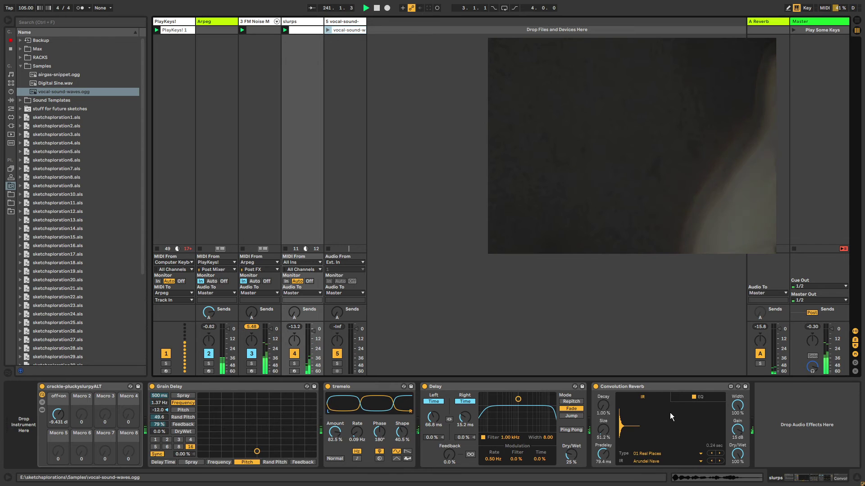
left_click_drag(345, 31, 604, 346)
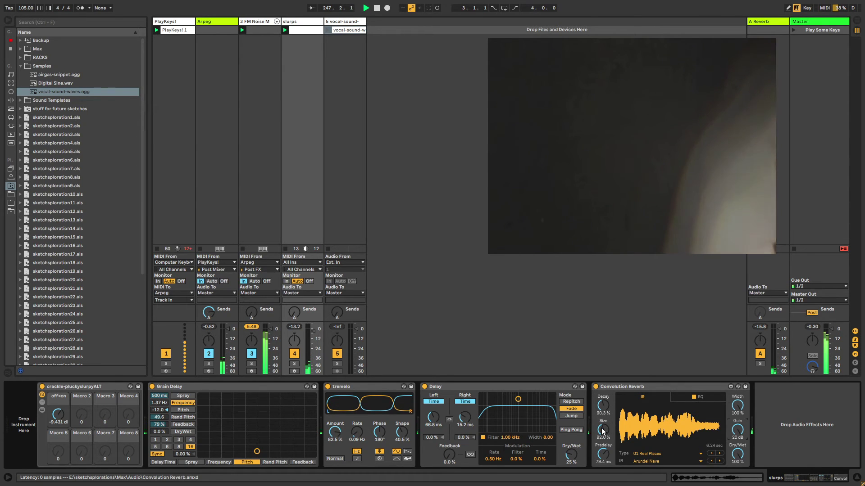
left_click_drag(602, 431, 602, 439)
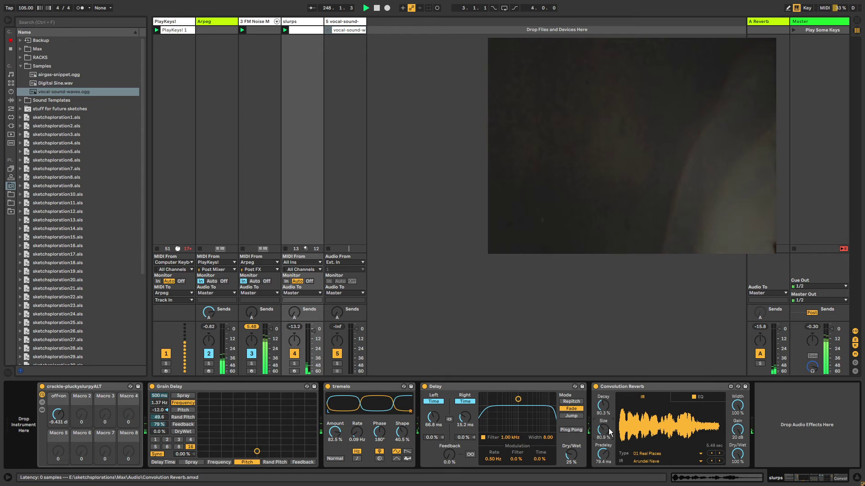
left_click(613, 389)
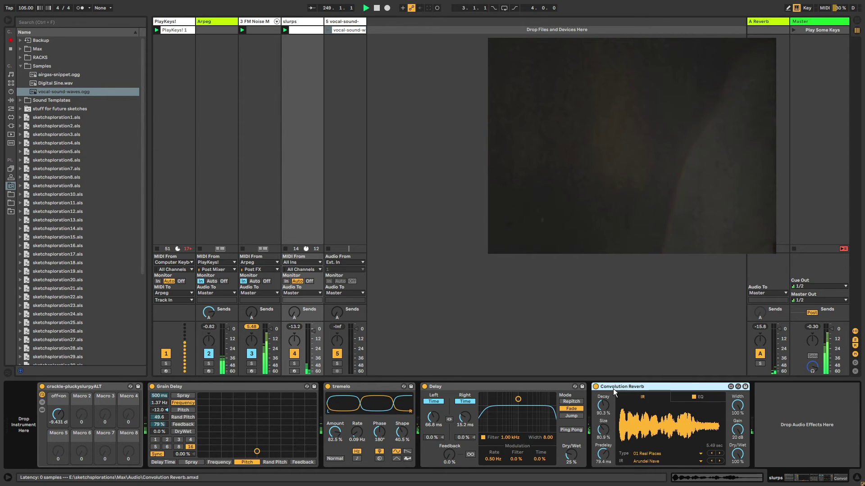
key("ctrl+g")
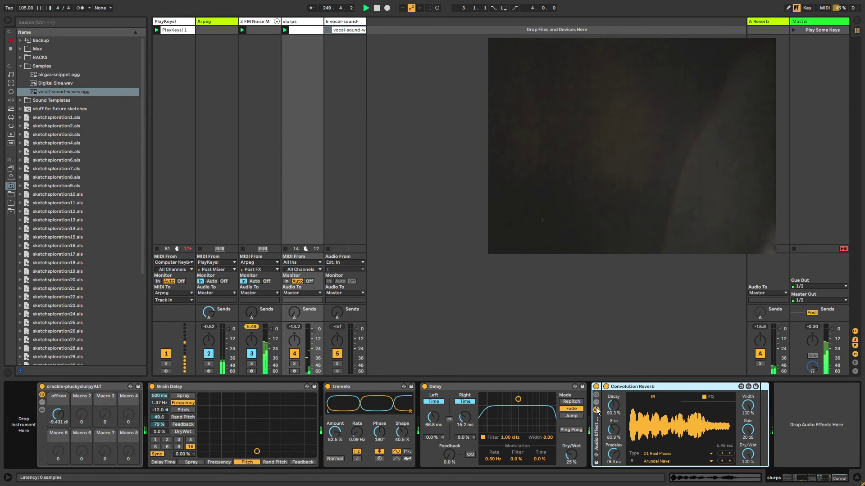
left_click(596, 395)
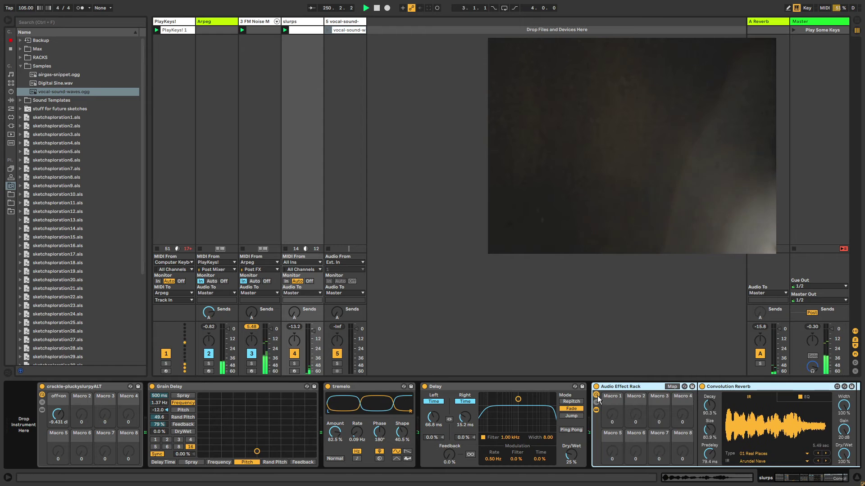
left_click(671, 387)
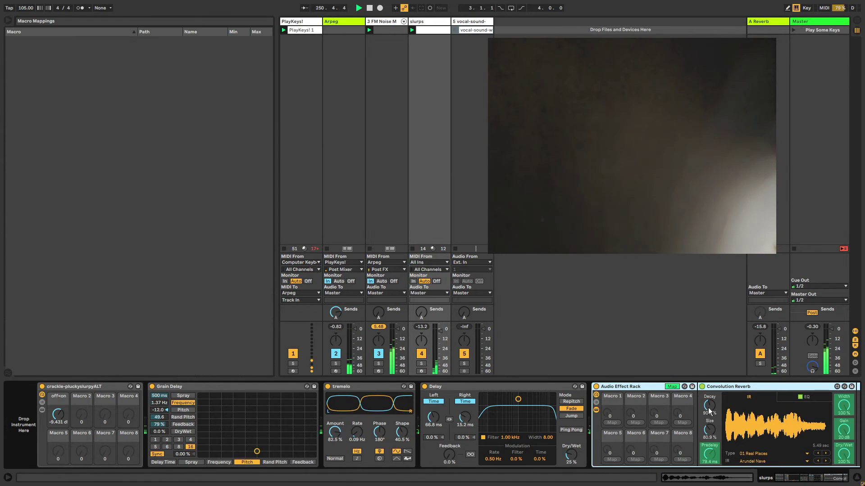
left_click(672, 387)
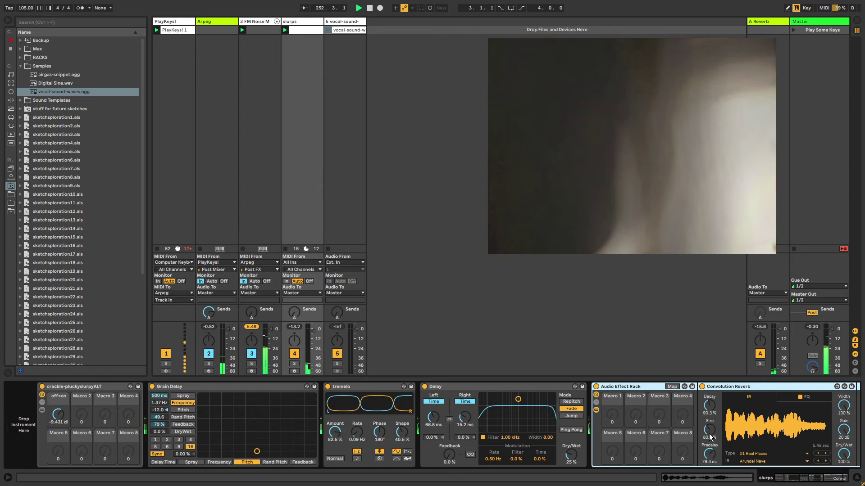
scroll(618, 398, "right", 2)
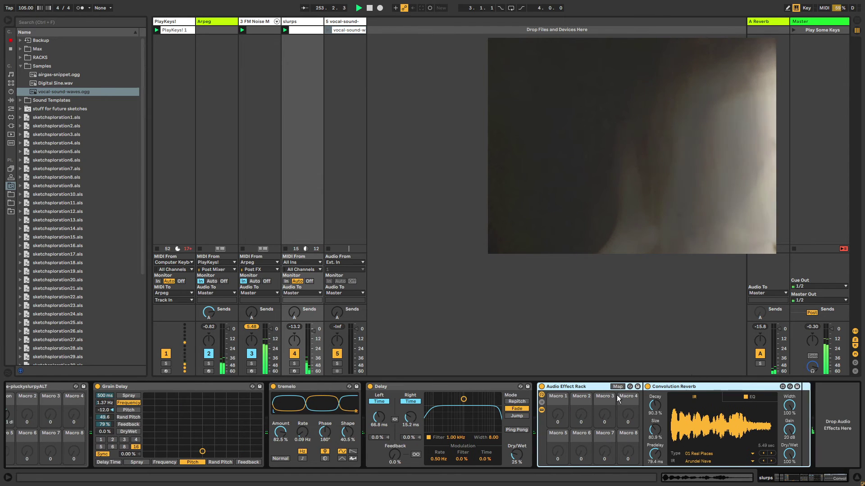
right_click(563, 387)
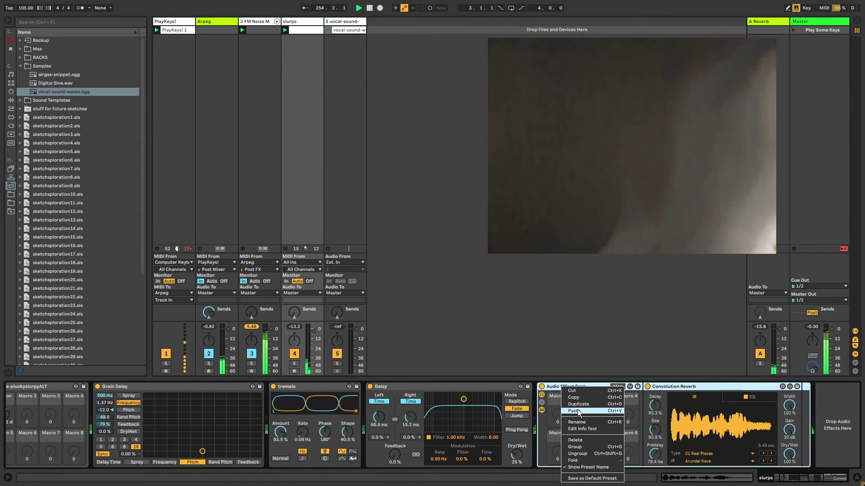
key("Escape")
right_click(559, 388)
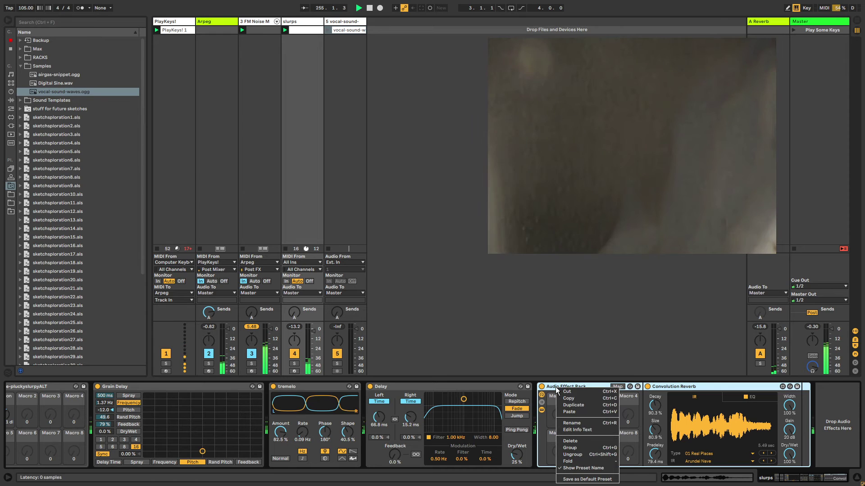
left_click(570, 441)
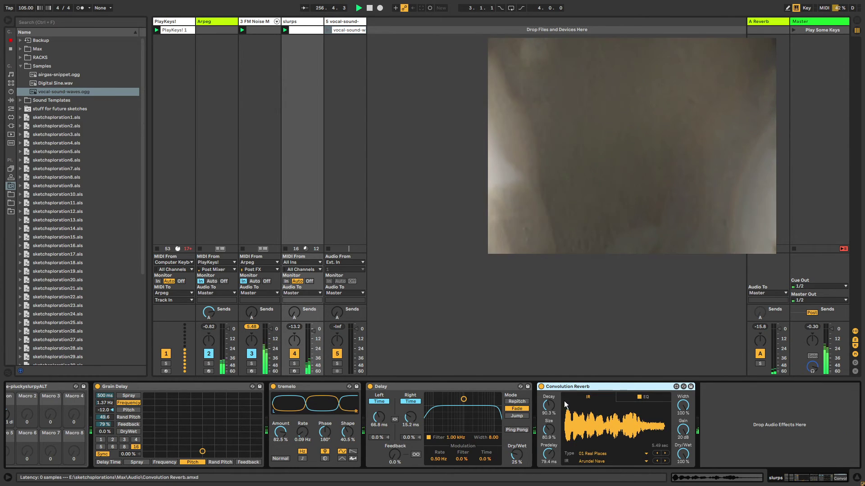
- Raise the slurps track's Convolution Reverb size to 99.2 % and its decay to 111 %
left_click_drag(549, 434, 549, 425)
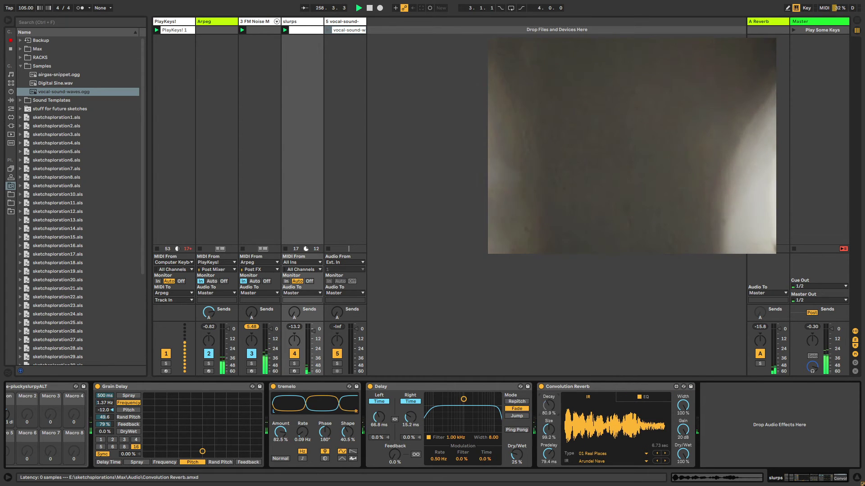
left_click_drag(545, 412, 545, 403)
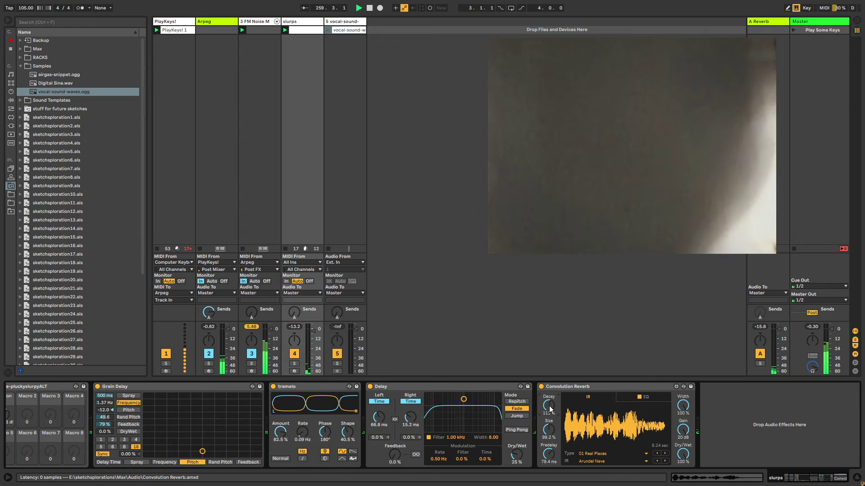
left_click(597, 428)
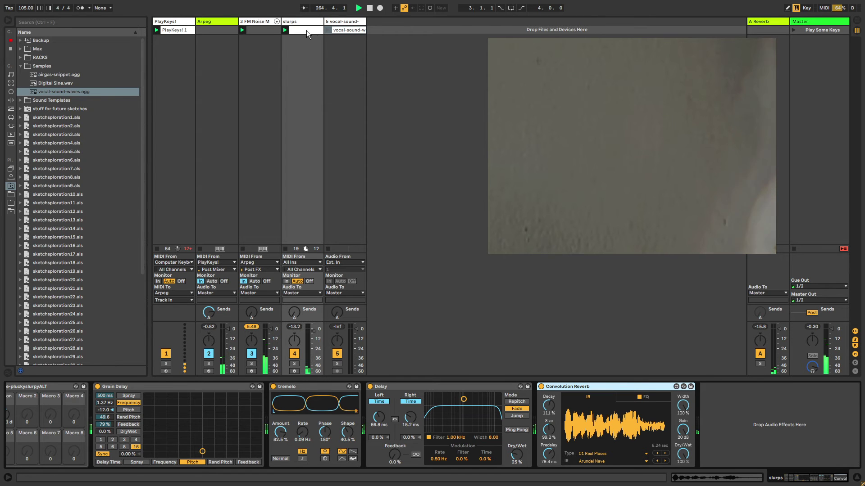
- Set the vocal-sound-waves clip's start to 2.3.1 and loop only its quiet tail, from position 2.3.1 with length 0.2.0
double_click(344, 30)
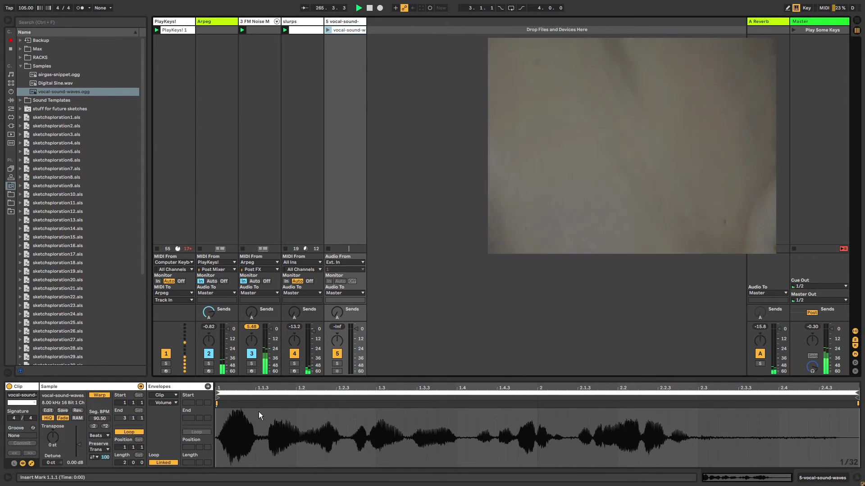
mouse_move(218, 398)
left_mouse_down()
mouse_move(581, 398)
mouse_move(715, 411)
left_mouse_up()
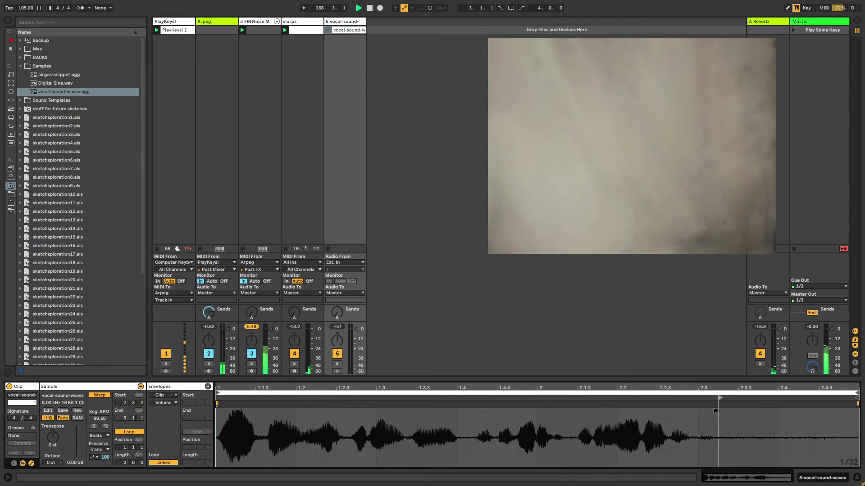
left_click_drag(217, 393, 697, 396)
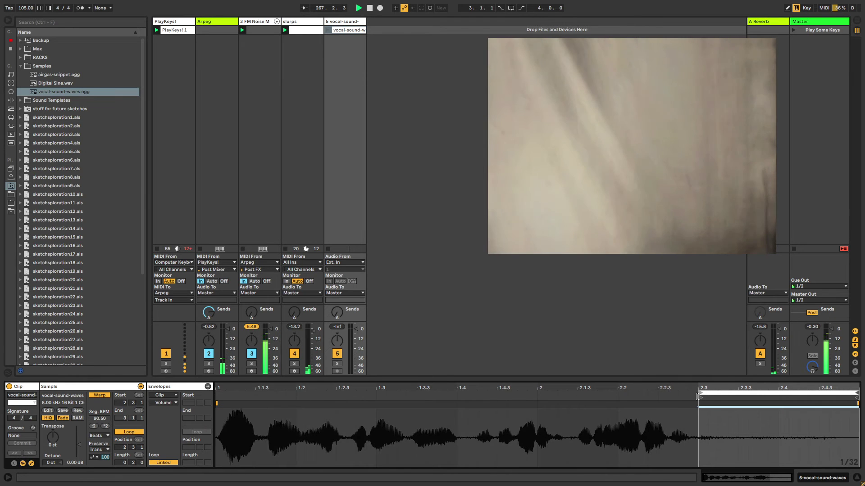
- Reload the vocal-sound-waves clip as the slurps track's Convolution Reverb impulse response and set the predelay to 0.00 ms
left_click(303, 21)
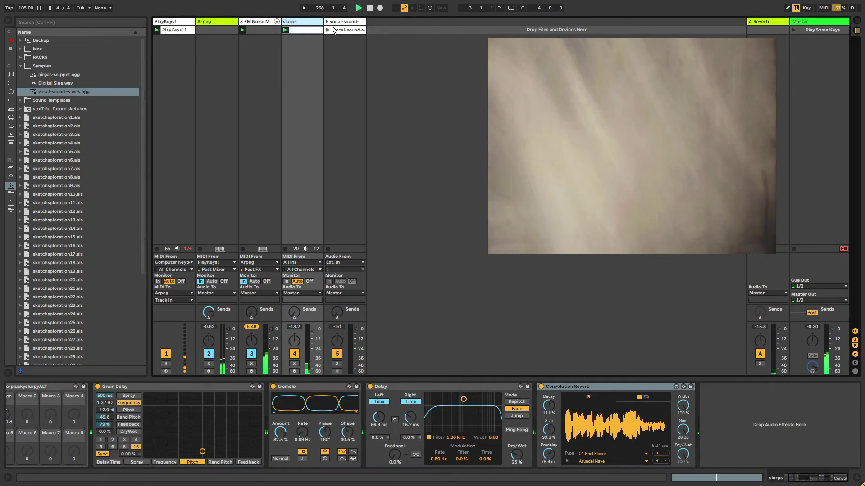
left_click_drag(340, 34, 609, 435)
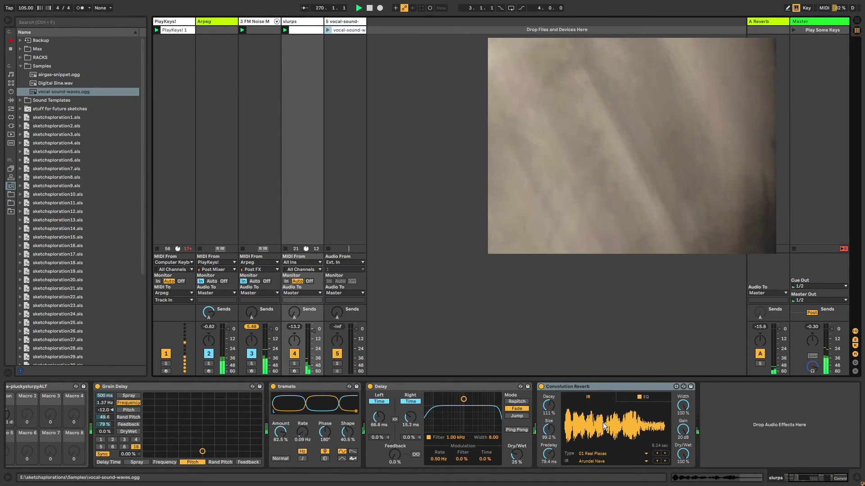
left_click_drag(683, 406, 683, 386)
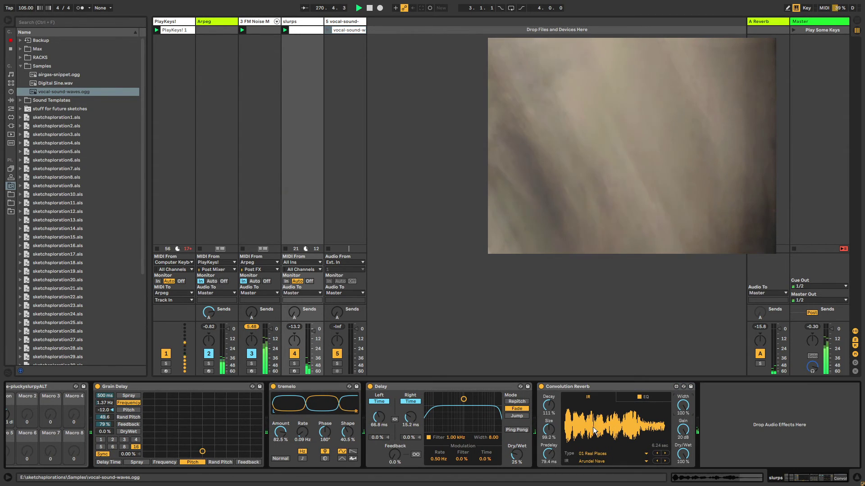
left_click_drag(551, 460, 549, 458)
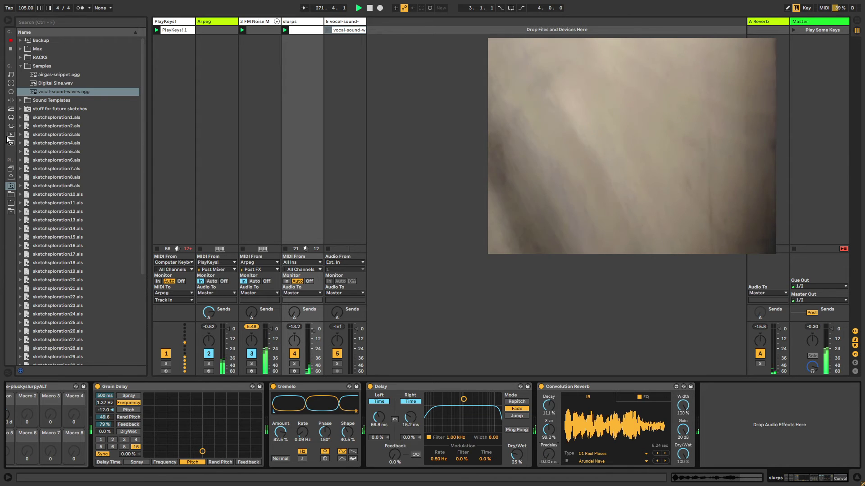
- Add a Utility after the slurps track's Convolution Reverb and set its output gain to 10.0 dB
left_click(707, 415)
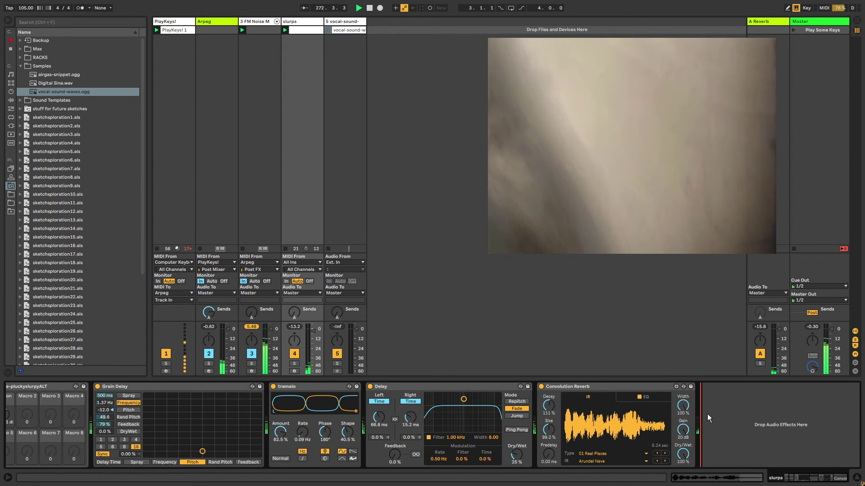
key("ctrl+f")
type("utility")
key("Return")
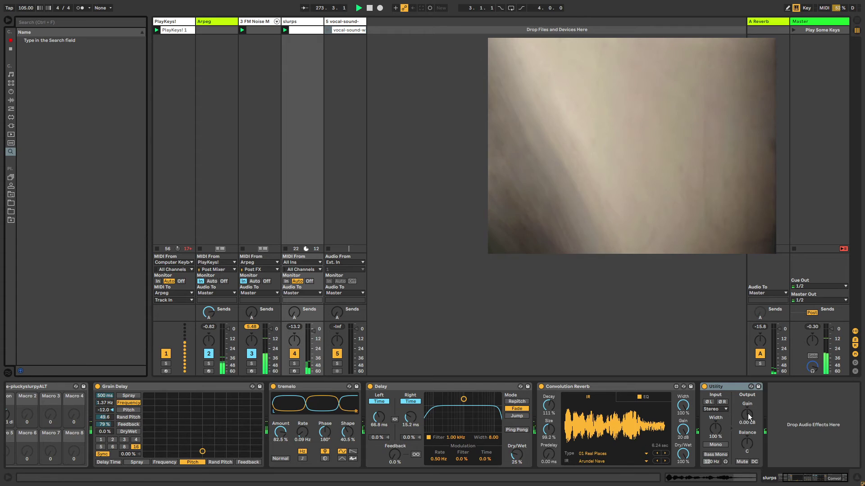
left_click_drag(747, 413, 748, 399)
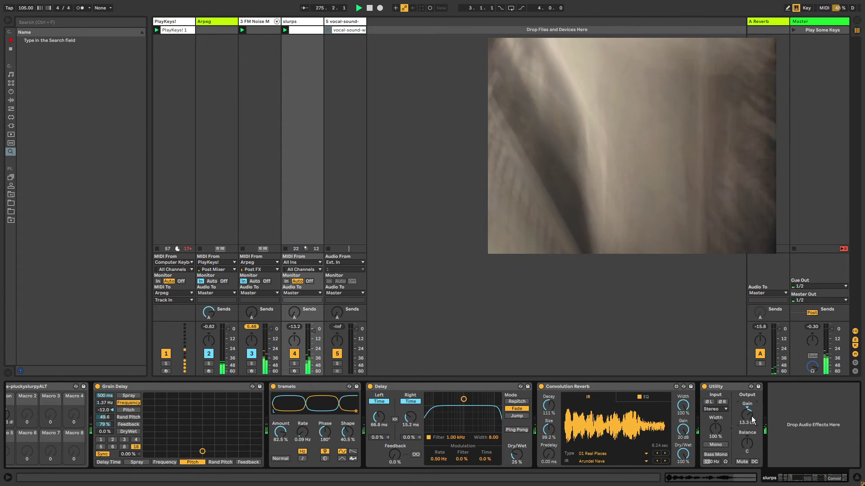
left_click_drag(747, 414, 747, 420)
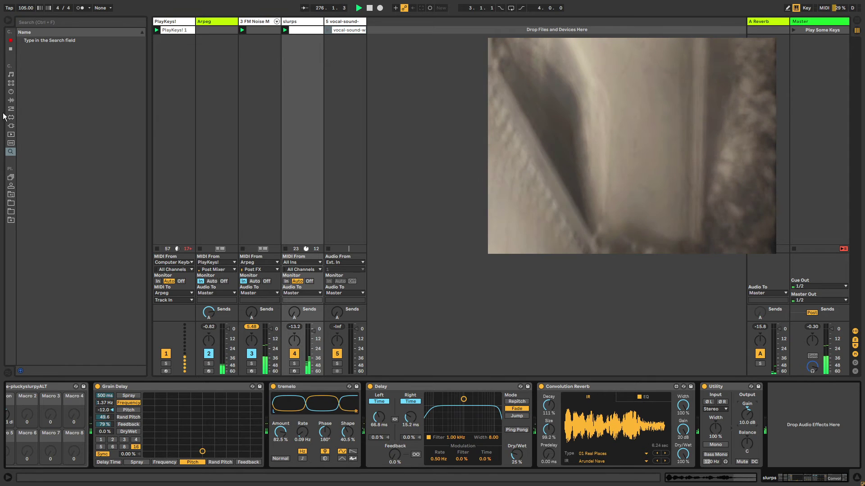
- Insert a Grain Delay between Convolution Reverb and Utility, set its pitch to -12.0 and raise its Dry/Wet
left_click(11, 100)
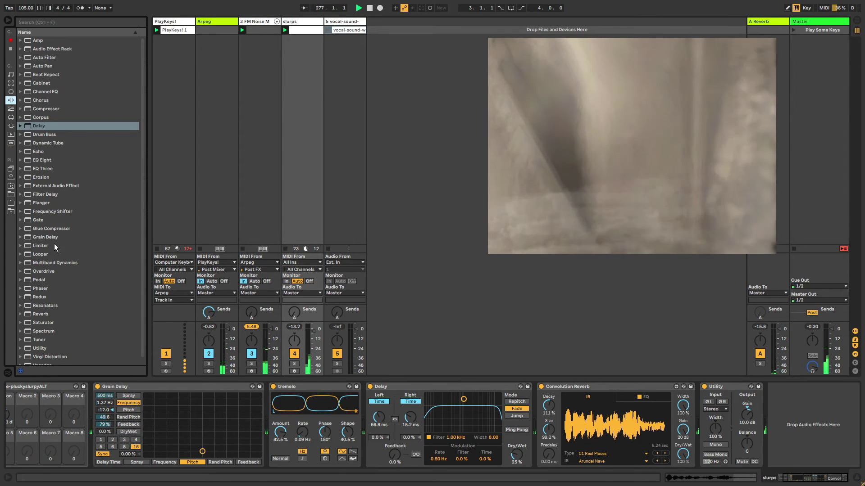
mouse_move(45, 237)
left_mouse_down()
mouse_move(503, 306)
mouse_move(96, 272)
mouse_move(39, 239)
mouse_move(768, 428)
mouse_move(699, 450)
left_mouse_up()
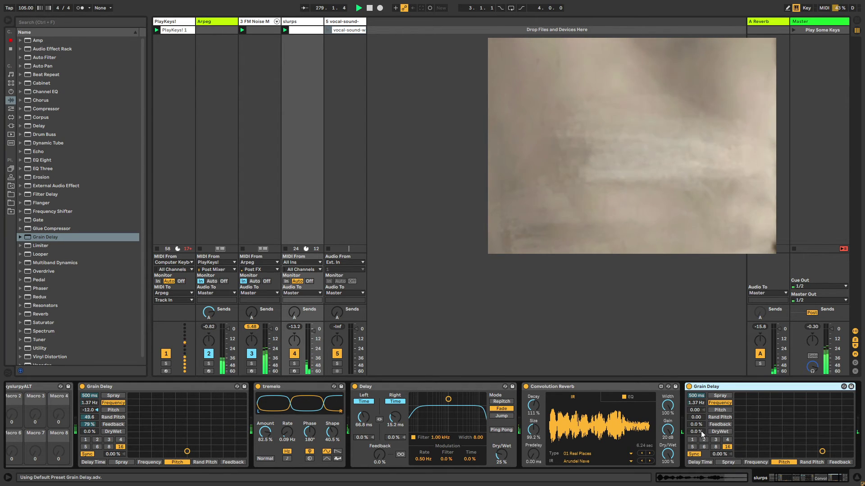
left_click(800, 481)
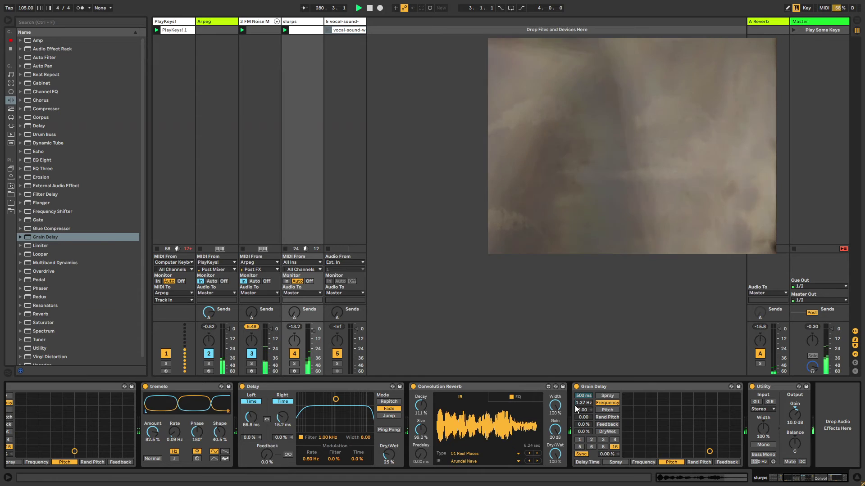
mouse_move(576, 409)
left_mouse_down()
mouse_move(583, 426)
mouse_move(583, 410)
left_mouse_up()
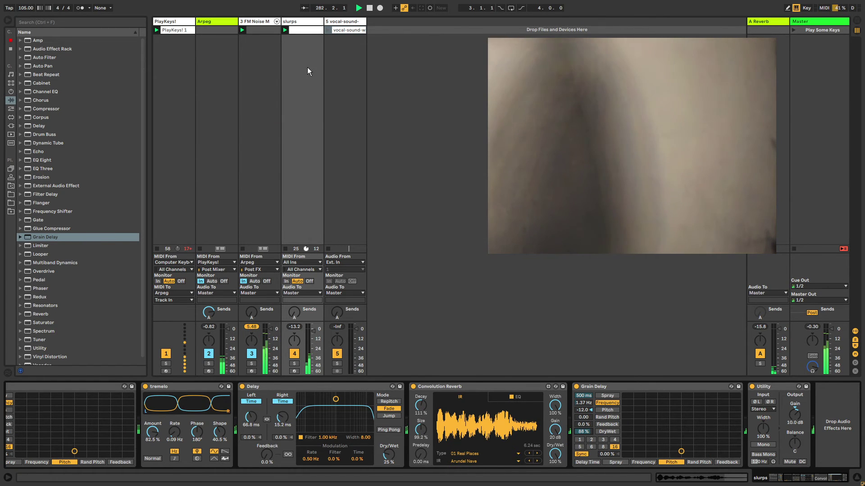
- Shorten the vocal-sound-waves clip's loop to length 0.1.1, ending at 2.4.2 within the quiet tail
left_click(331, 30)
left_click(342, 31)
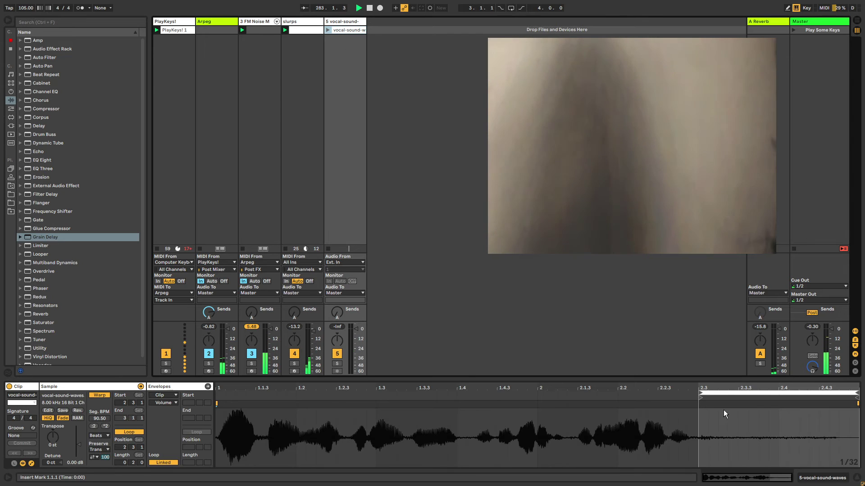
left_click_drag(832, 393, 793, 396)
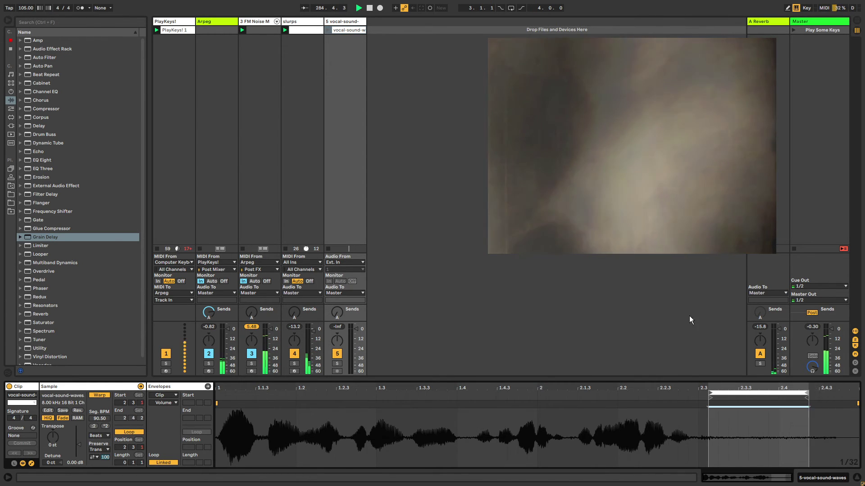
- Launch the vocal-sound-waves clip and set its track volume to -1.6 dB
left_click(328, 30)
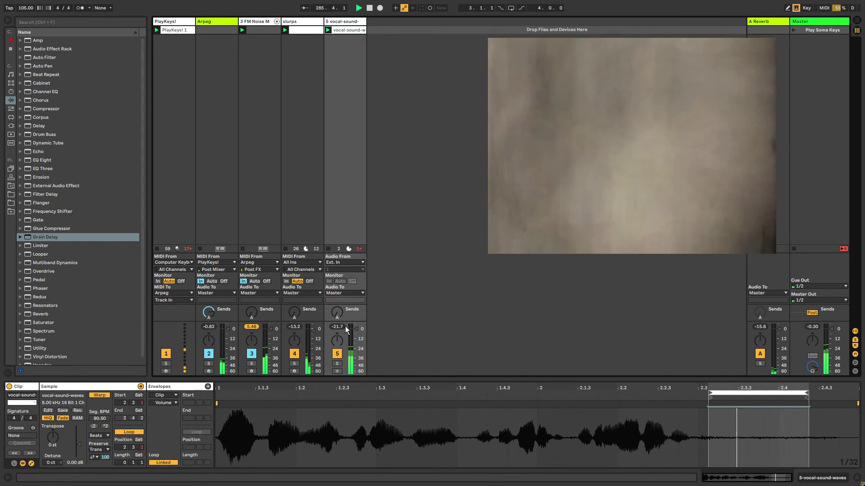
left_click_drag(356, 339, 356, 329)
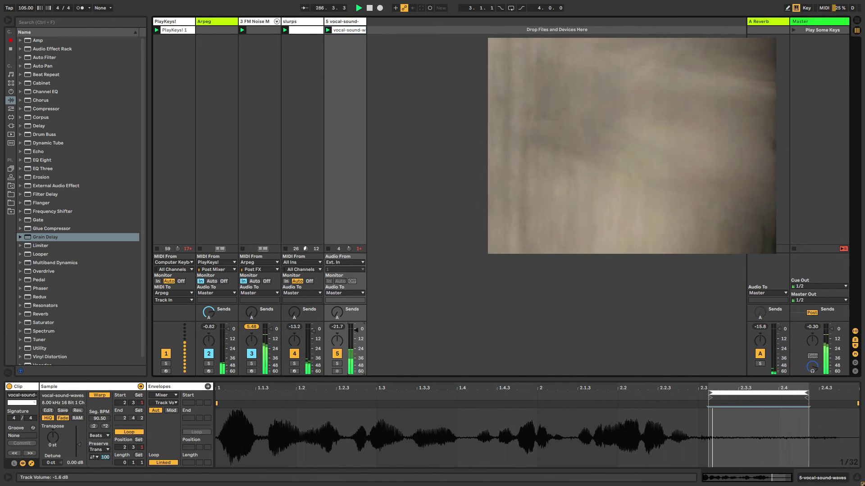
left_click(52, 211)
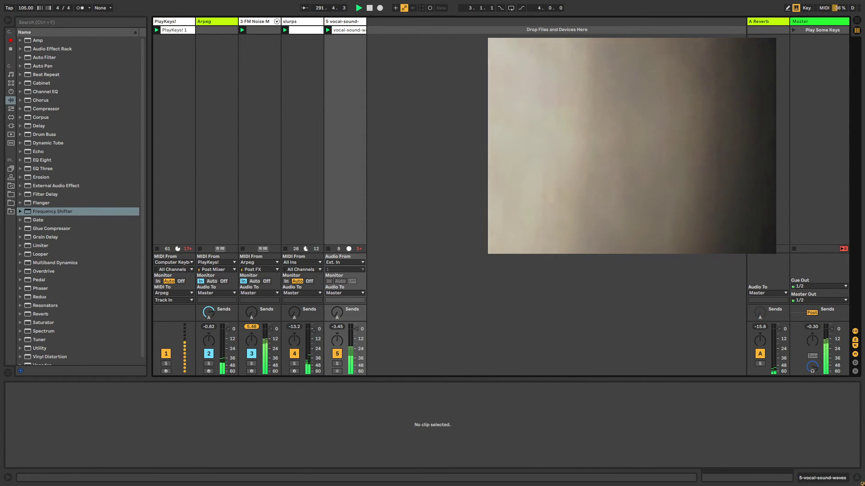
key("alt+Tab")
key("alt+Tab")
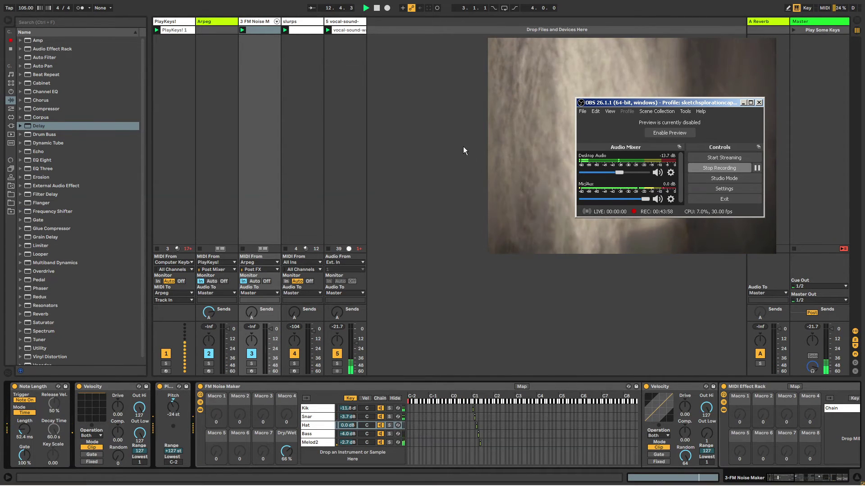
left_click(493, 146)
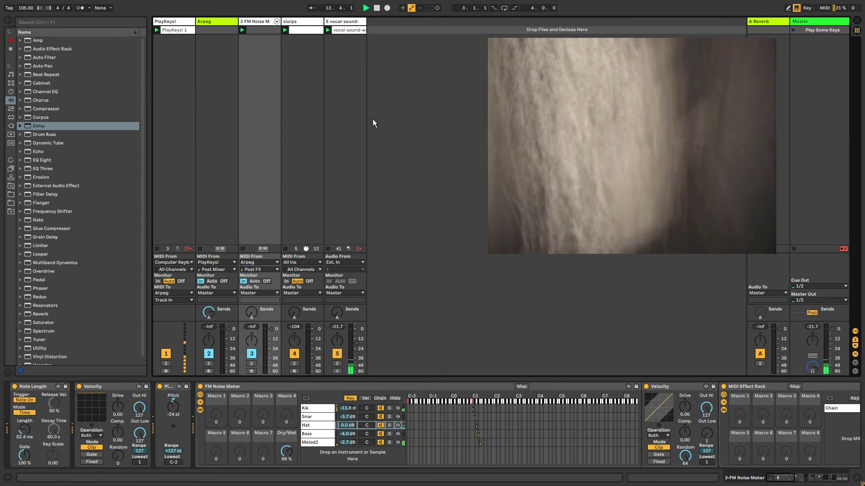
- Load the vocal-sound-waves clip from track 5 as the impulse response of the slurps track's Convolution Reverb
left_click(345, 23)
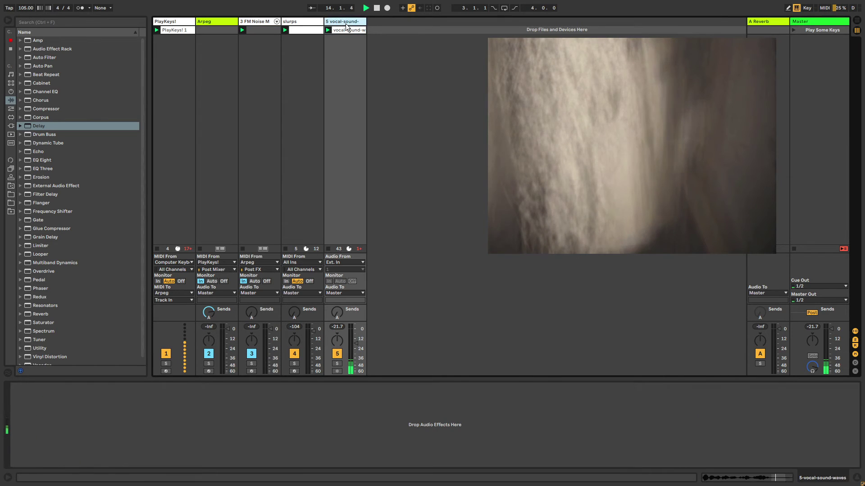
left_click(309, 22)
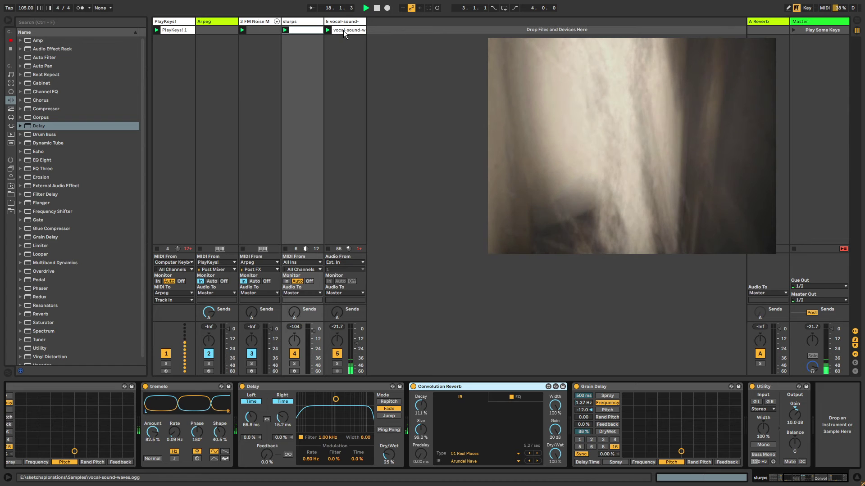
left_click(344, 31)
key("shift+Tab")
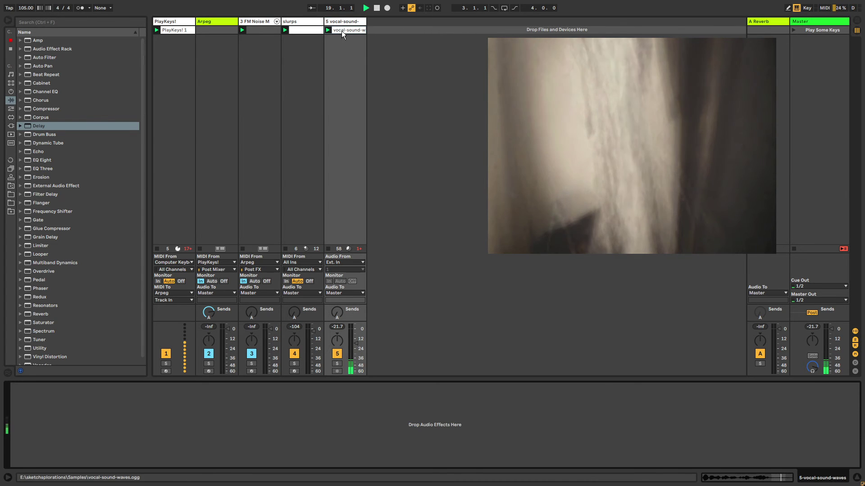
key("Left")
left_click_drag(340, 32, 502, 438)
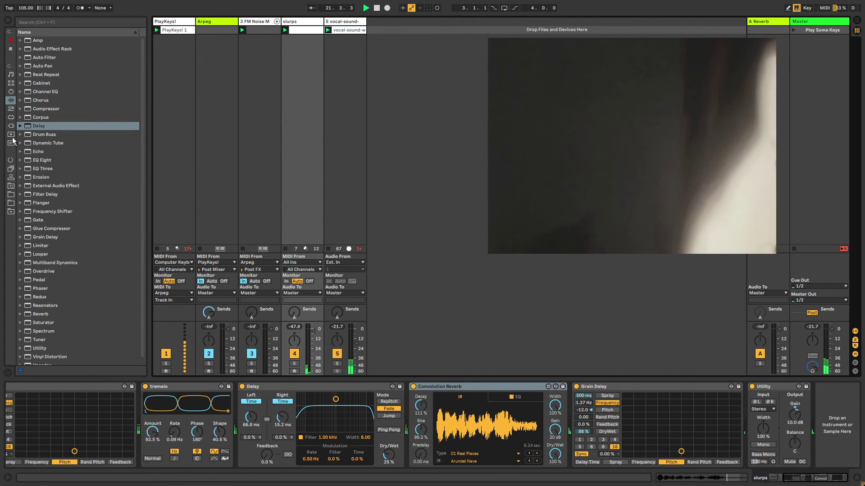
- Load airgas-snippet.ogg from the project's Samples folder into the first Convolution Reverb on the FM Noise Maker track
left_click(11, 186)
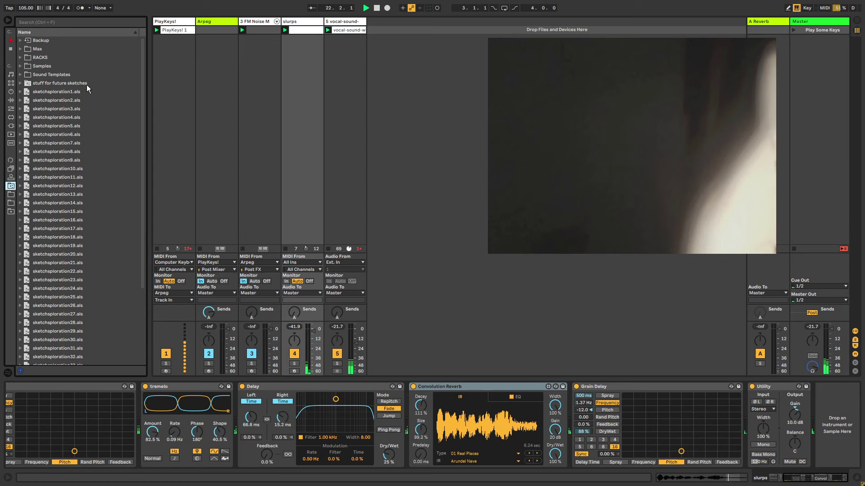
left_click(254, 30)
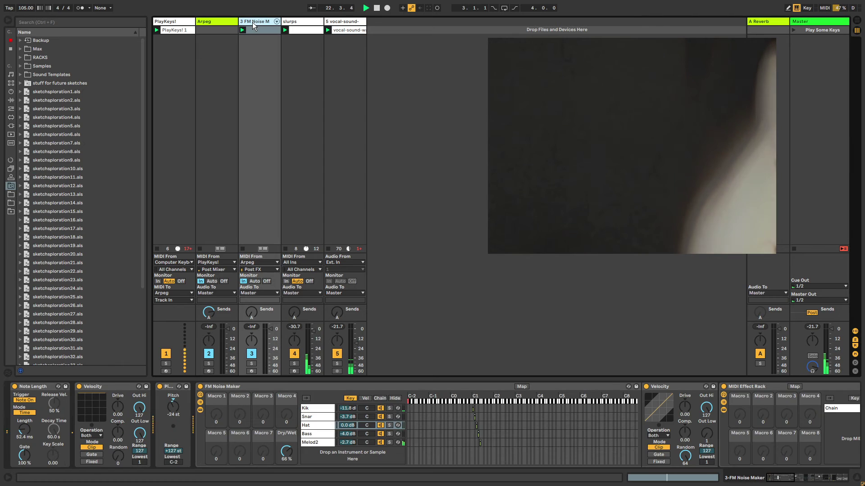
left_click(200, 403)
left_click(787, 480)
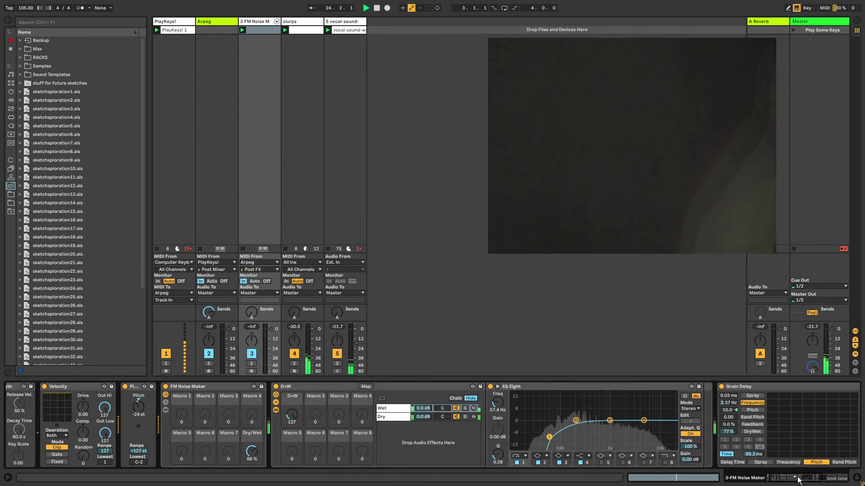
left_click(20, 66)
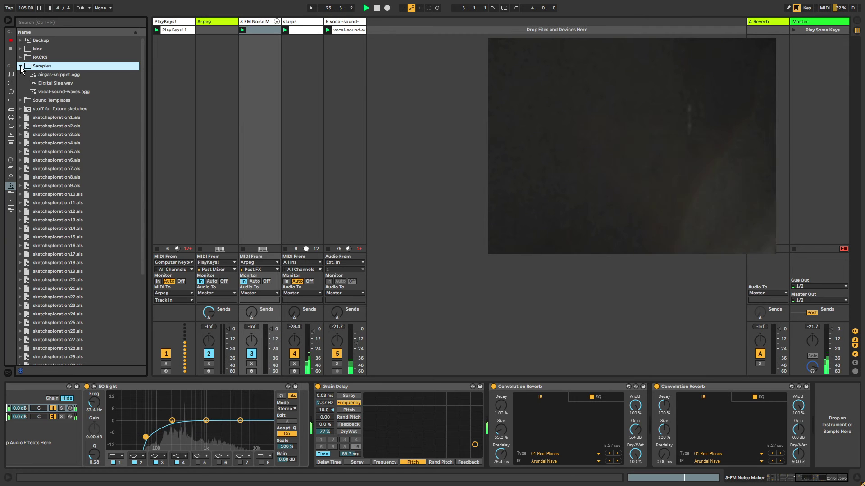
left_click(56, 76)
left_click_drag(578, 408, 576, 433)
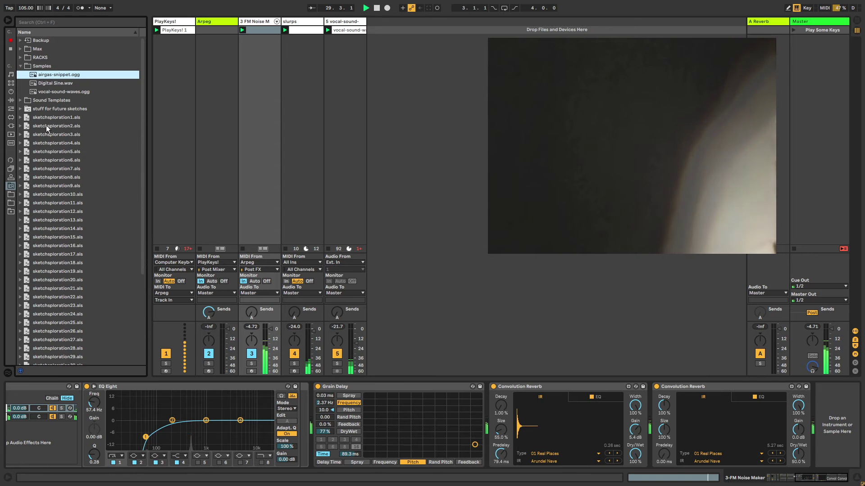
- Load vocal-sound-waves.ogg into the second Convolution Reverb on the FM Noise Maker track
left_click(64, 92)
left_click_drag(64, 93, 707, 428)
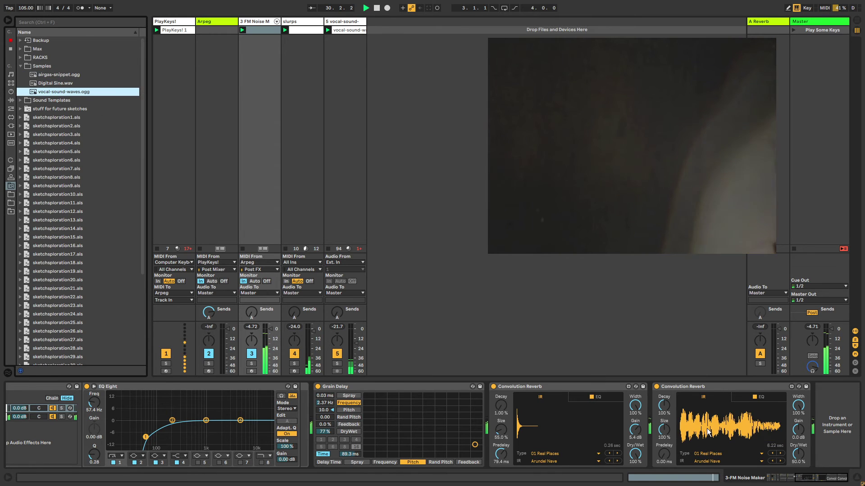
left_click(532, 389)
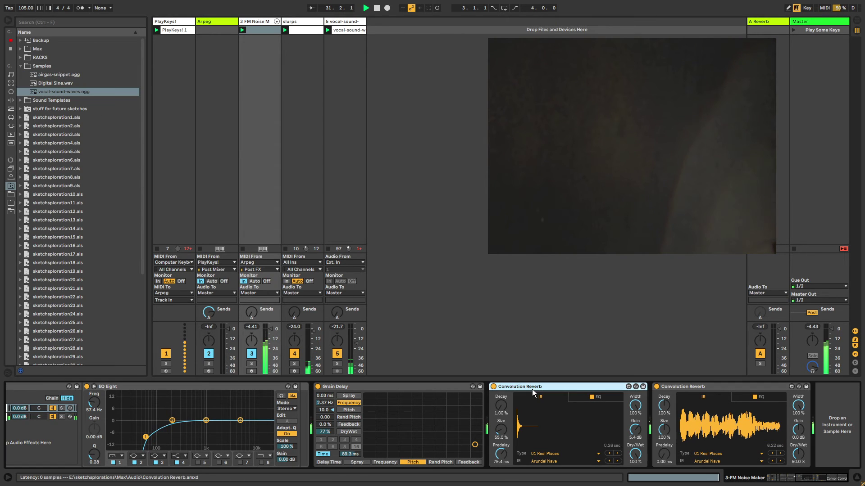
left_click(681, 389)
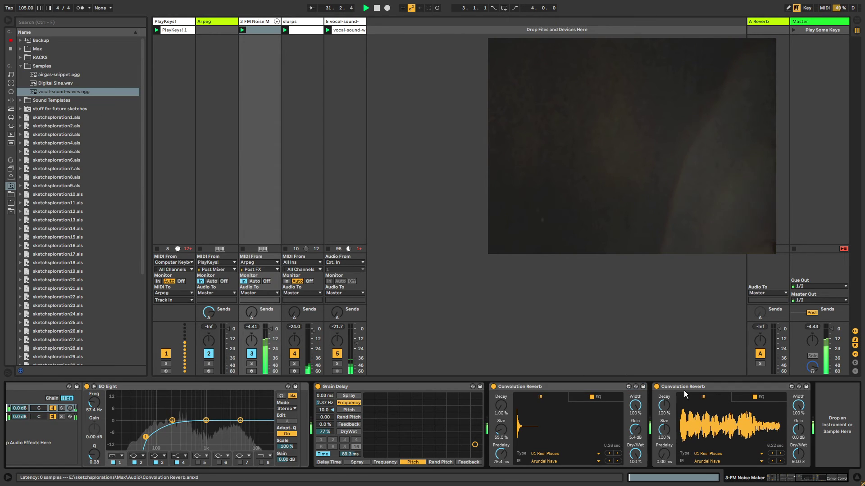
left_click(540, 388)
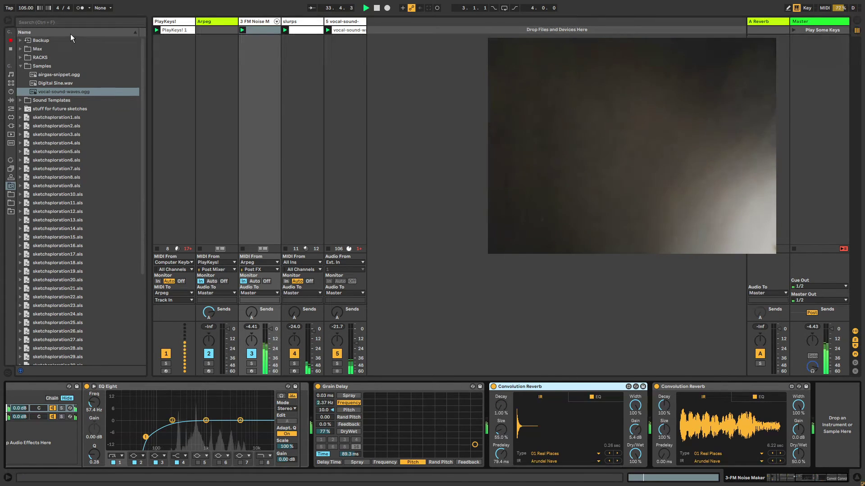
- Save the Live set and try to open sketchsploration44.als, agreeing to stop the audio
key("ctrl+s")
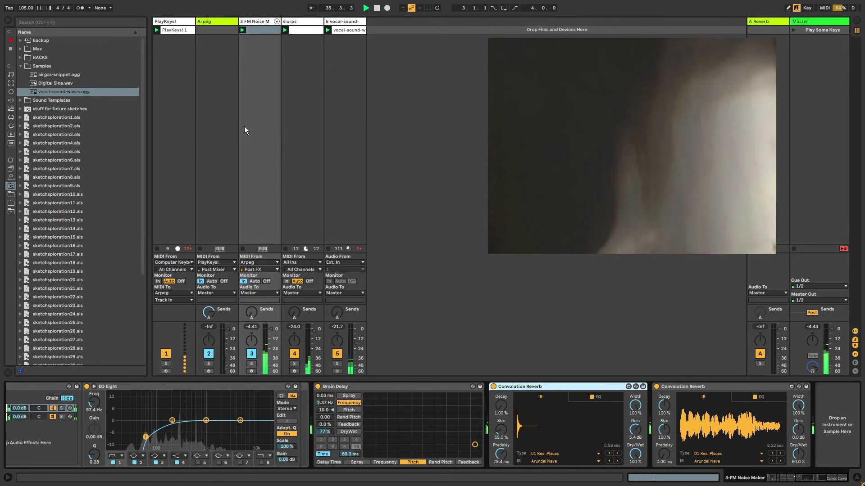
key("ctrl+o")
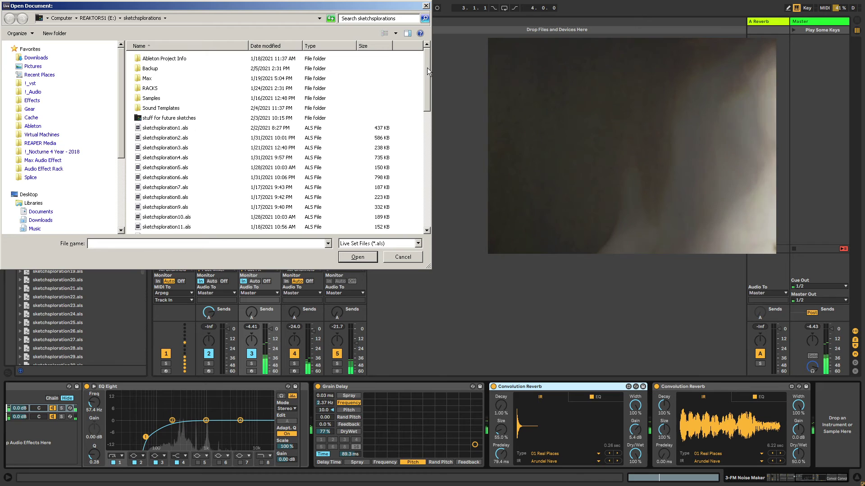
left_click_drag(427, 68, 437, 199)
left_click(170, 230)
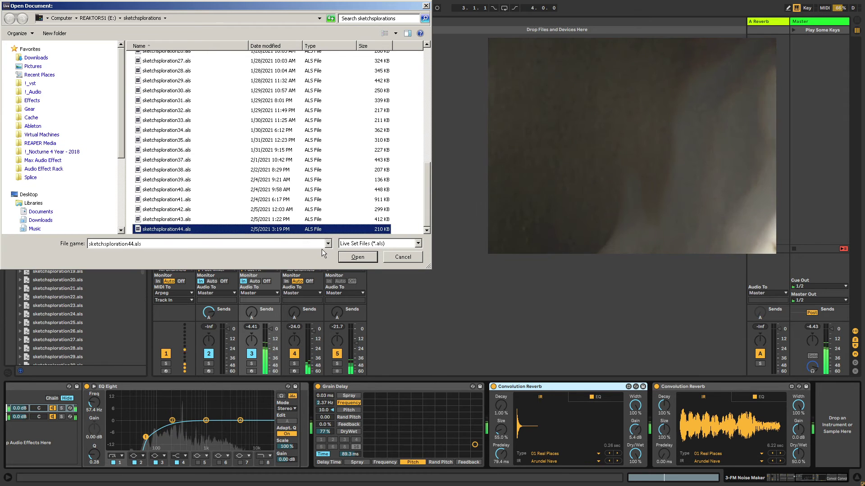
left_click(356, 258)
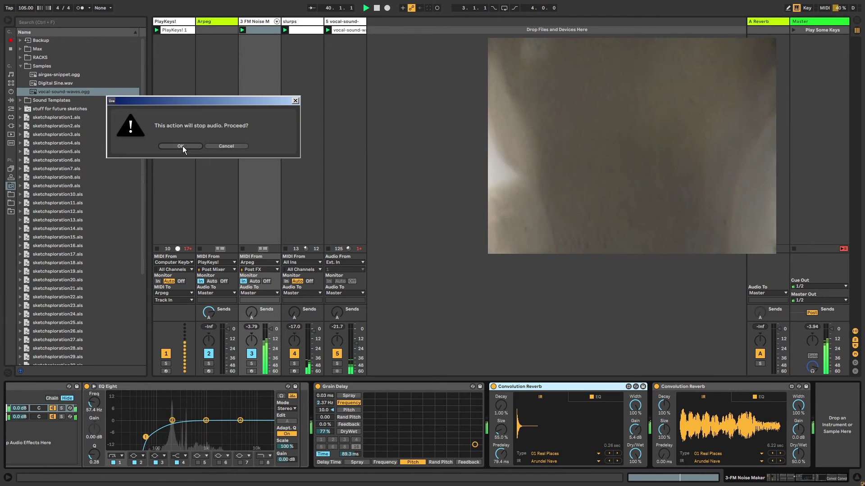
left_click(180, 146)
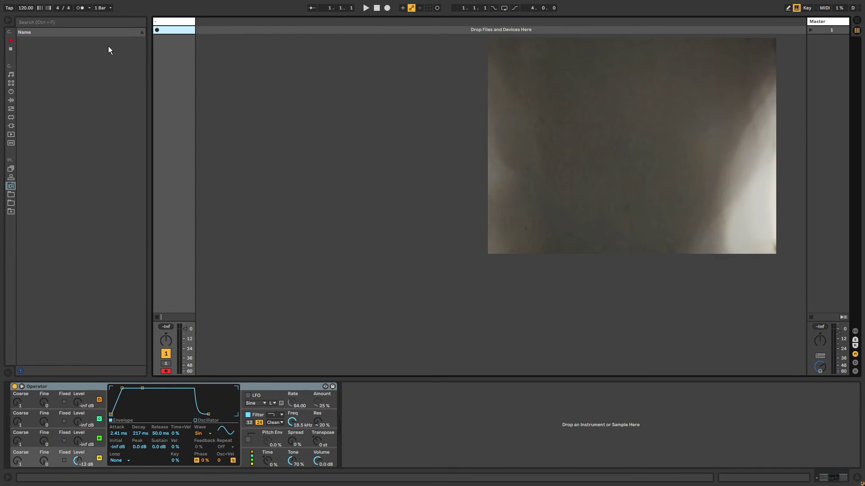
- Reopen sketchsploration44.als from the sketchsplorations folder
key("ctrl+o")
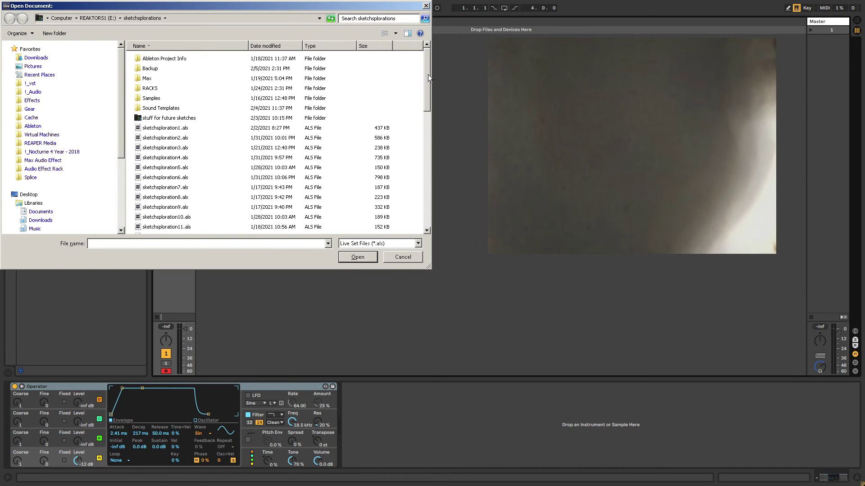
left_click_drag(427, 74, 376, 216)
double_click(174, 230)
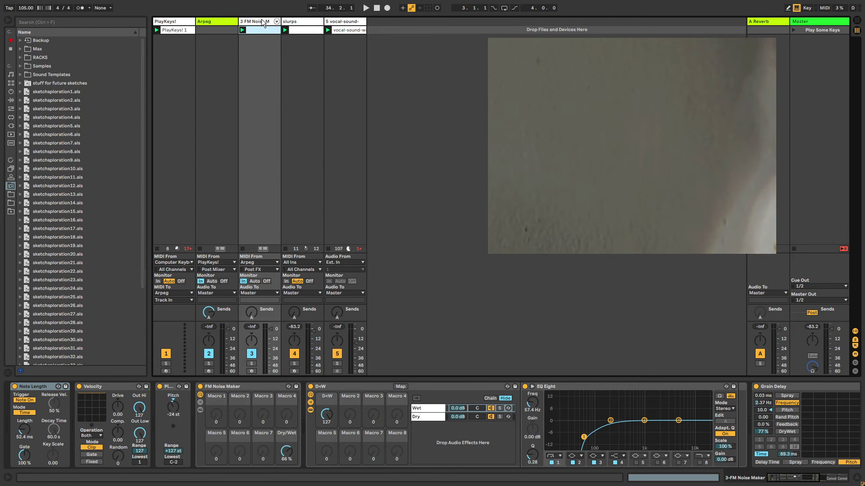
- Check the Convolution Reverb impulse responses in the FM Noise Maker and slurps device chains, and view the vocal-sound track
left_click(260, 24)
left_click(801, 477)
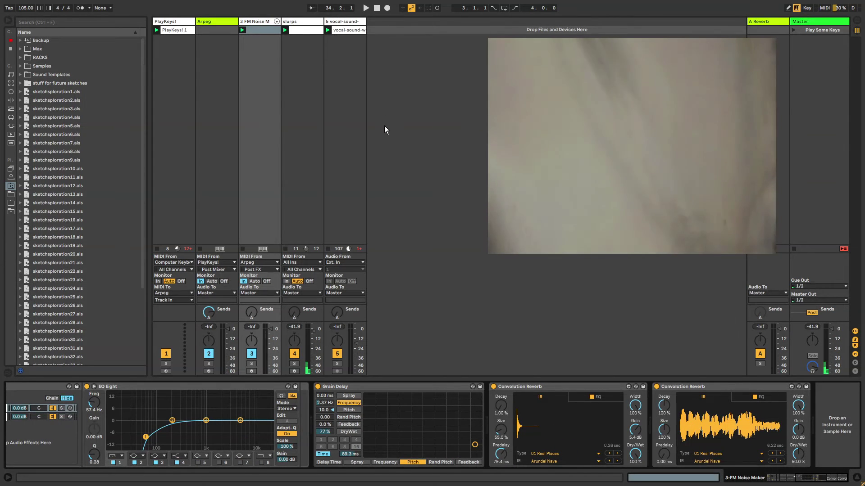
left_click(303, 21)
left_click(346, 21)
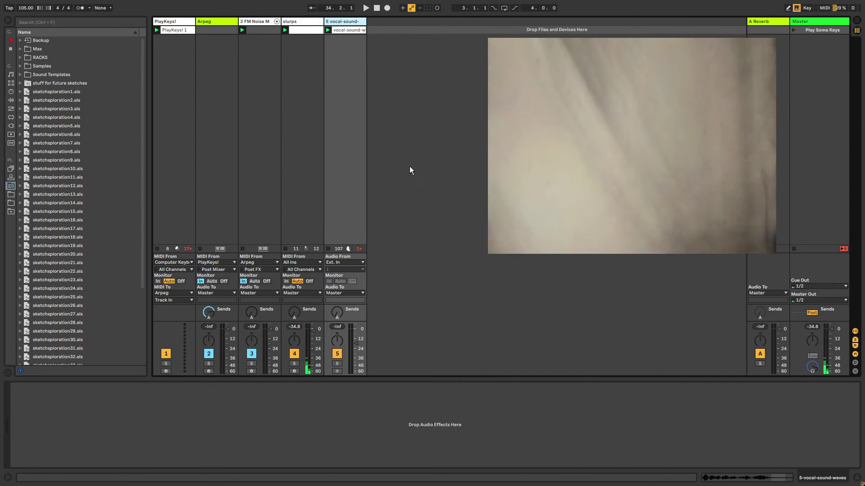
left_click(297, 22)
left_click(792, 471)
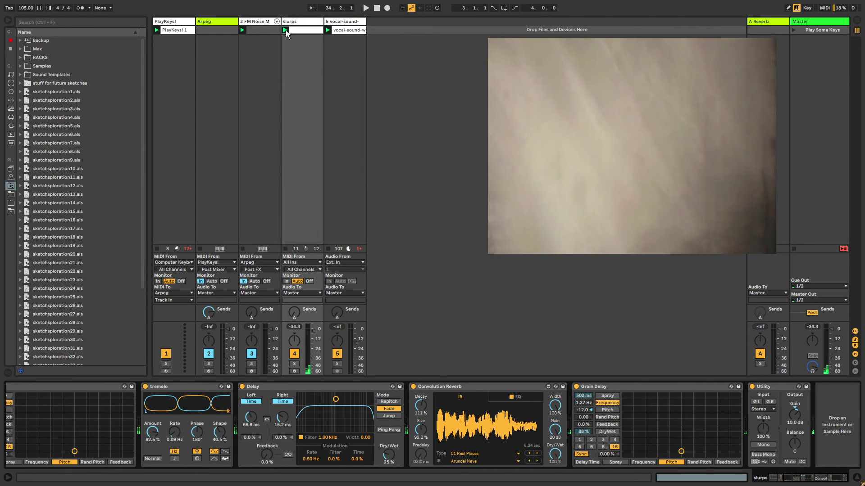
- Start playback by launching the clips on the slurps and vocal-sound tracks, and show the PlayKeys! device chain
left_click(285, 31)
left_click(327, 31)
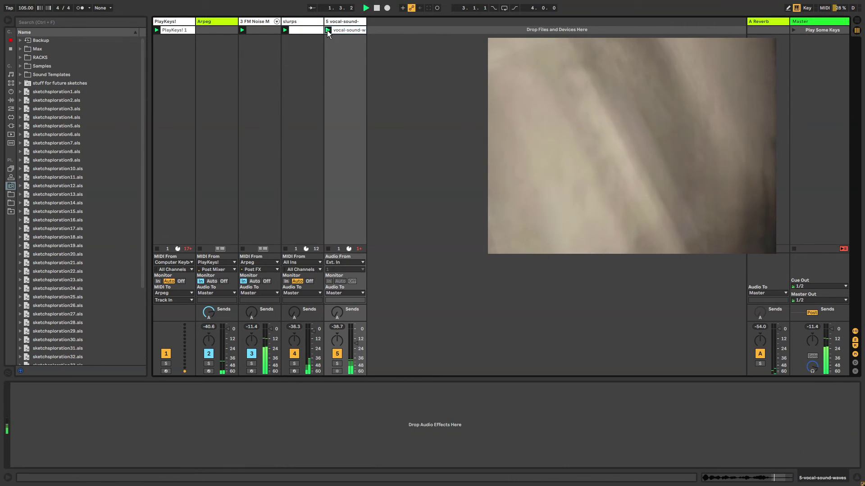
left_click(242, 33)
key("Left")
key("Left")
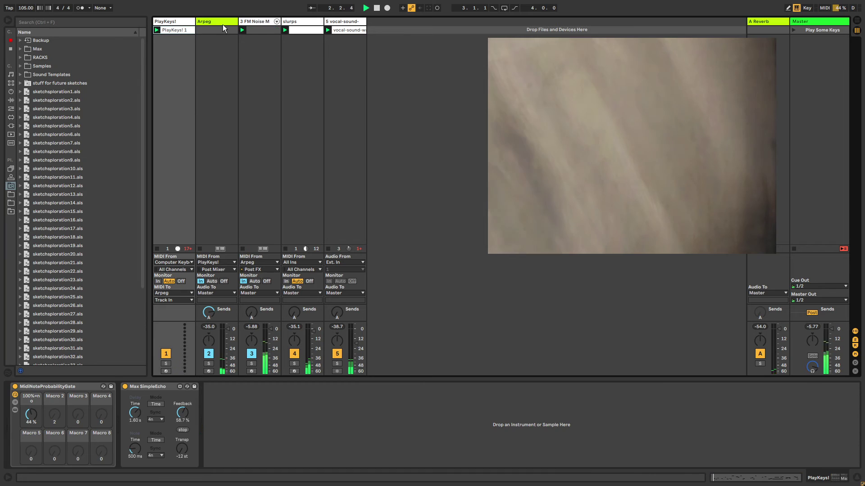
- Inspect the Convolution Reverb on the slurps track and the reverbs at the end of the FM Noise Maker chain
left_click(288, 21)
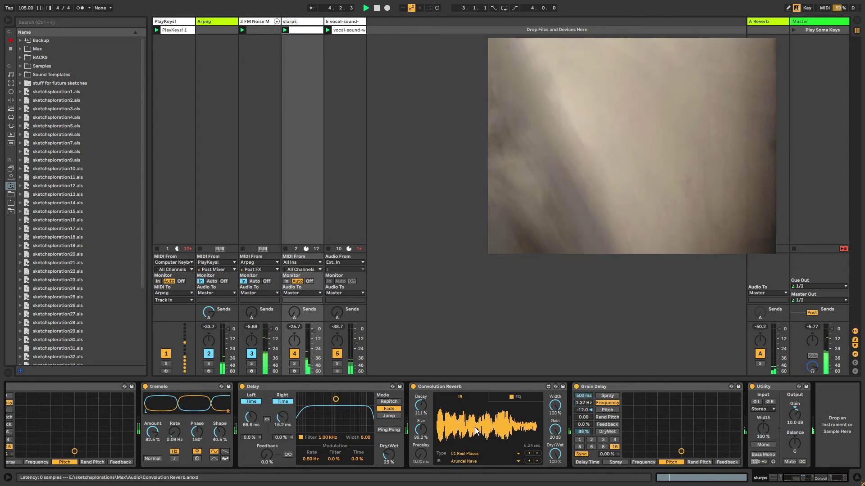
left_click(457, 390)
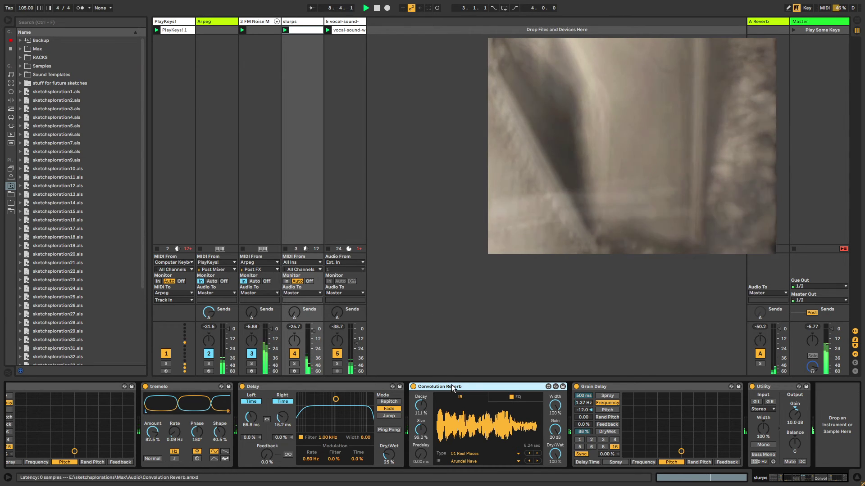
left_click(250, 21)
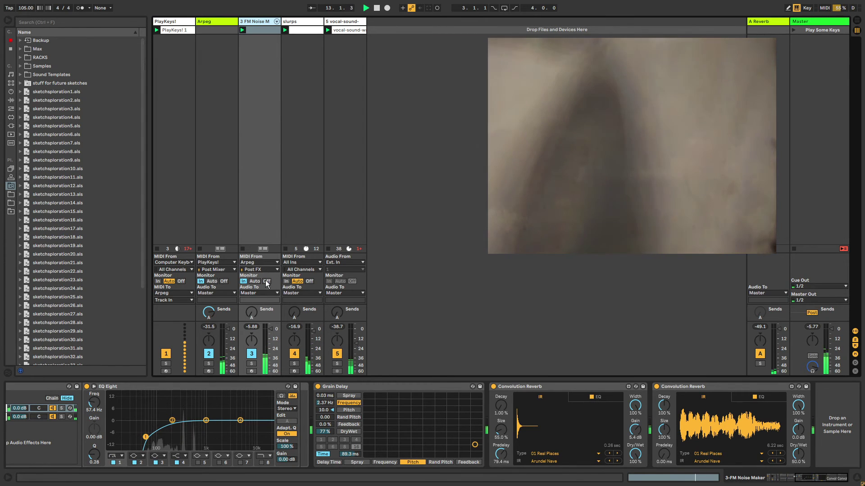
- Hide the tracks' input/output routing section and view the slurps and vocal-sound tracks' device chains
left_click(855, 332)
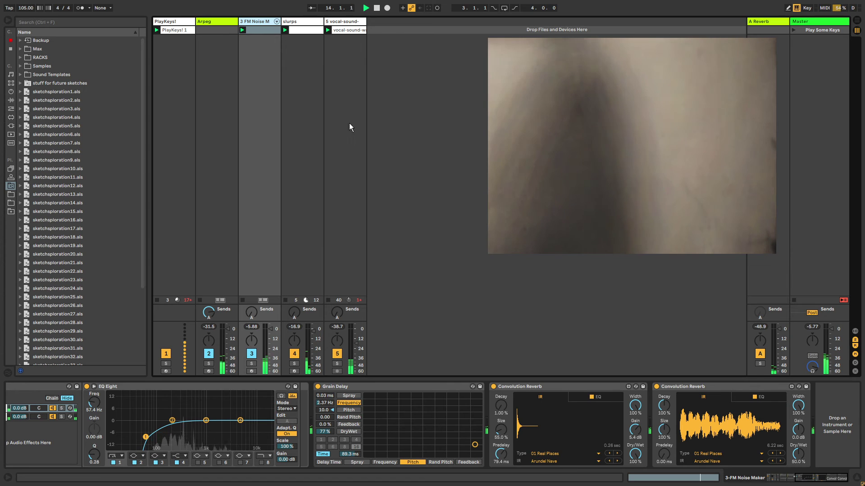
left_click(300, 22)
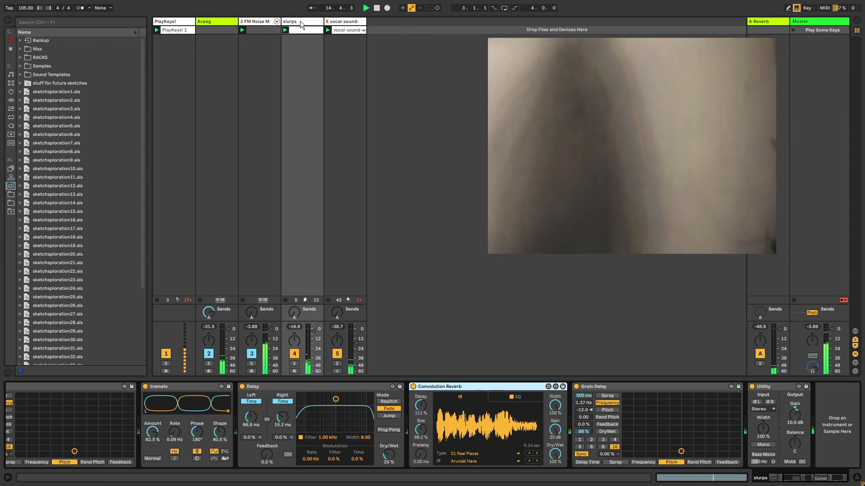
left_click(337, 22)
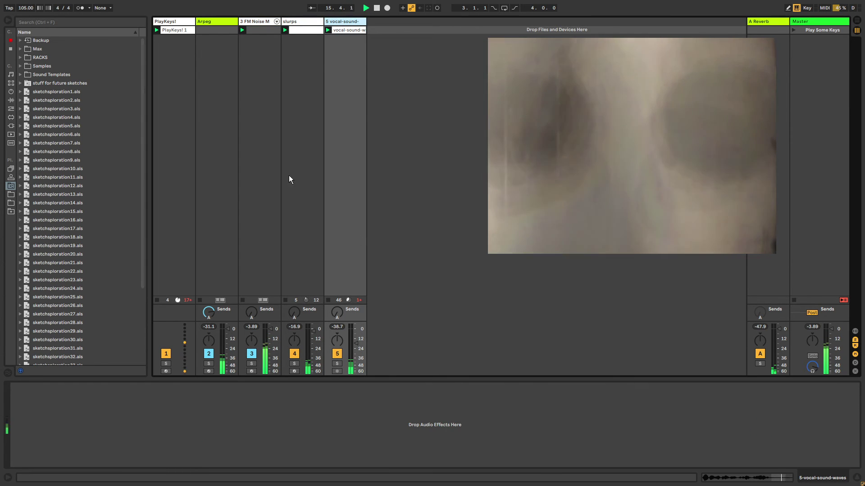
left_click(297, 21)
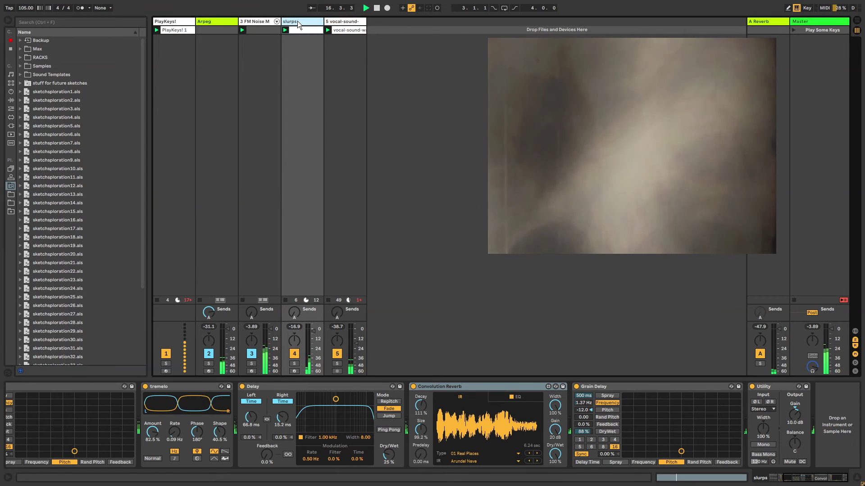
- Compare the slurps and vocal-sound tracks' device chains, and delete the vocal-sound track
left_click(448, 412)
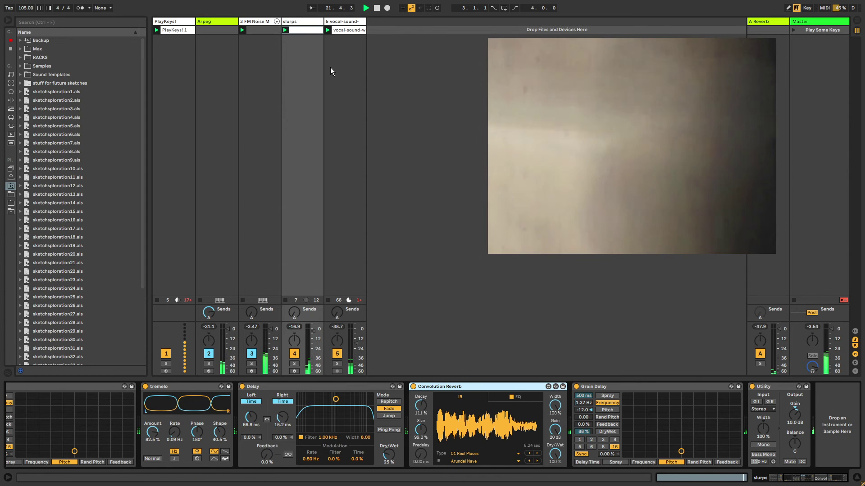
left_click(339, 21)
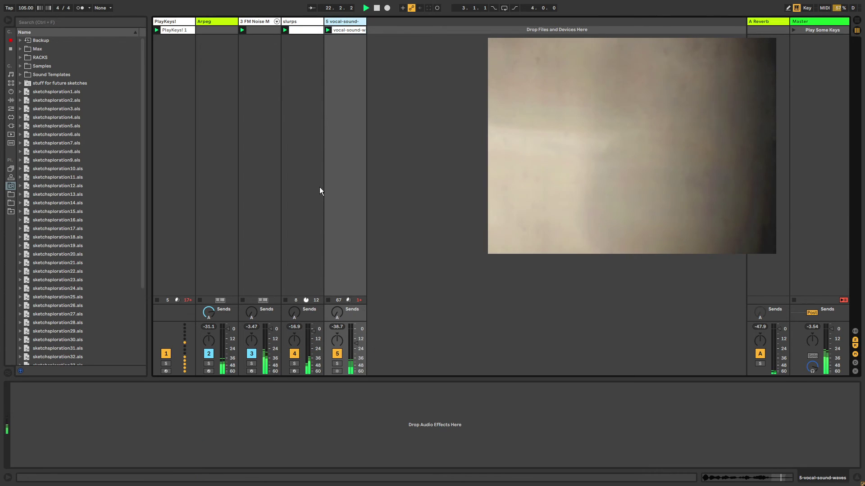
left_click(307, 22)
left_click(336, 22)
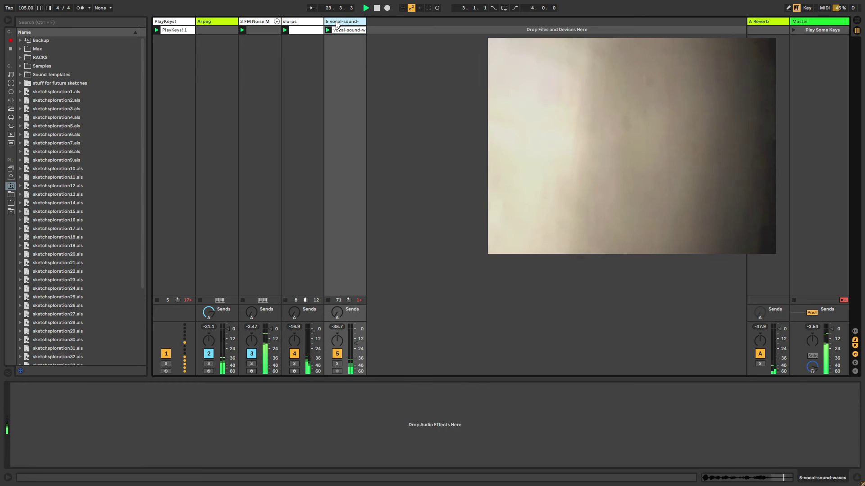
key("Delete")
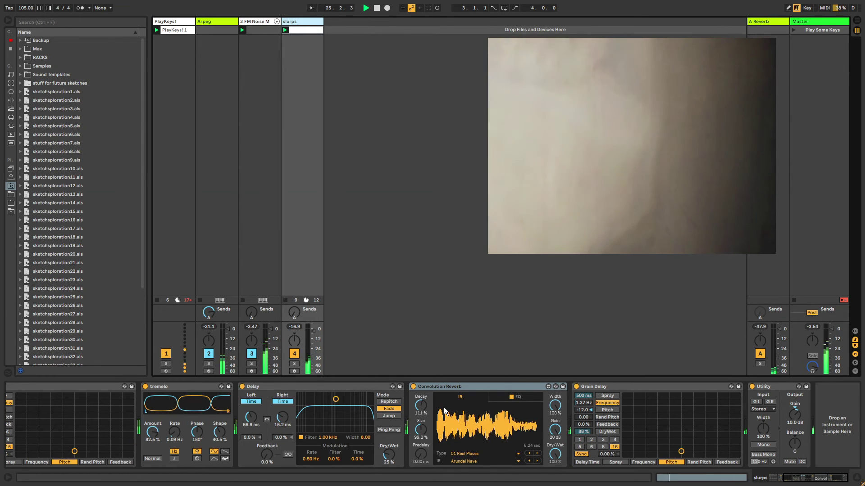
- Show the FM Noise Maker track's Convolution Reverbs and expand the Samples folder to view the sample file names
left_click(254, 22)
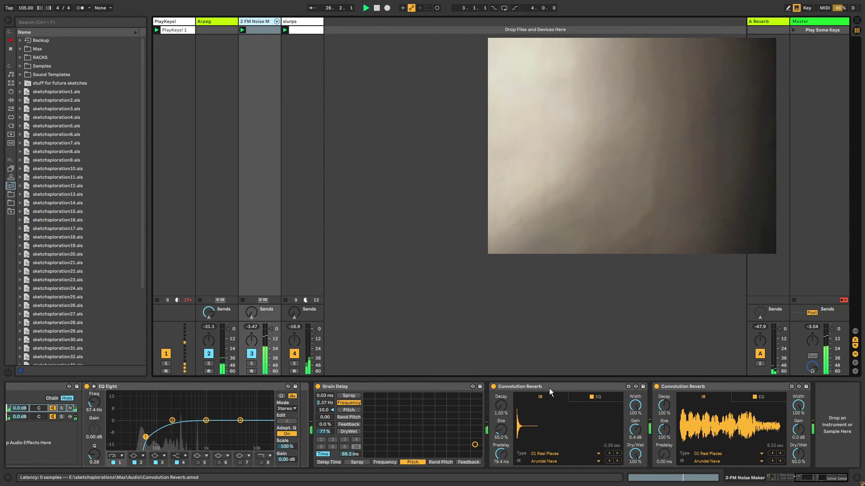
left_click(674, 391)
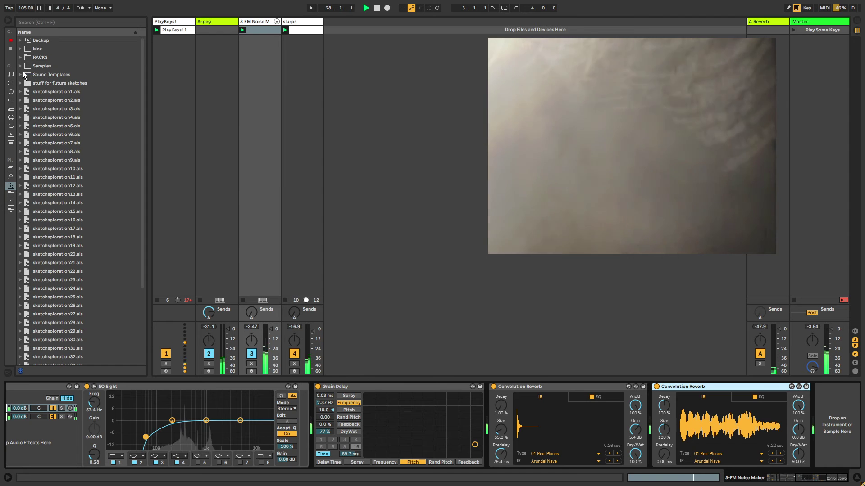
left_click(20, 74)
left_click(21, 74)
left_click(20, 66)
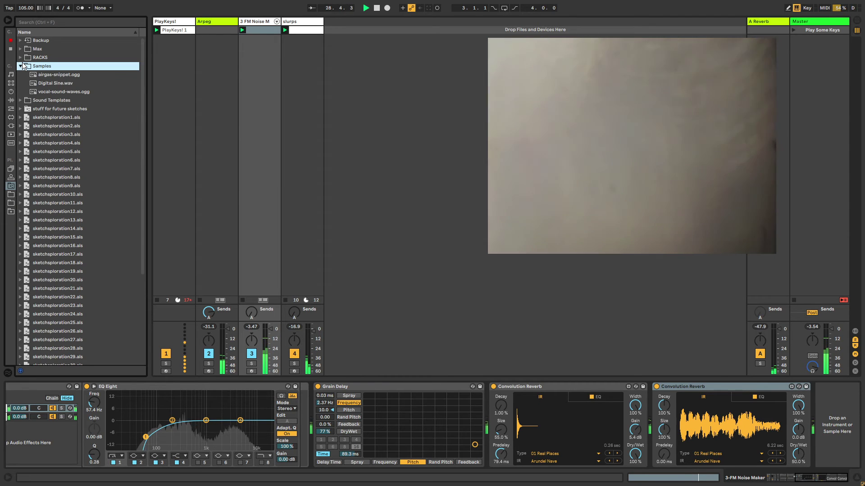
- Rename the FM Noise Maker chain's first Convolution Reverb as "airgas-snippet ogg"
left_click(556, 386)
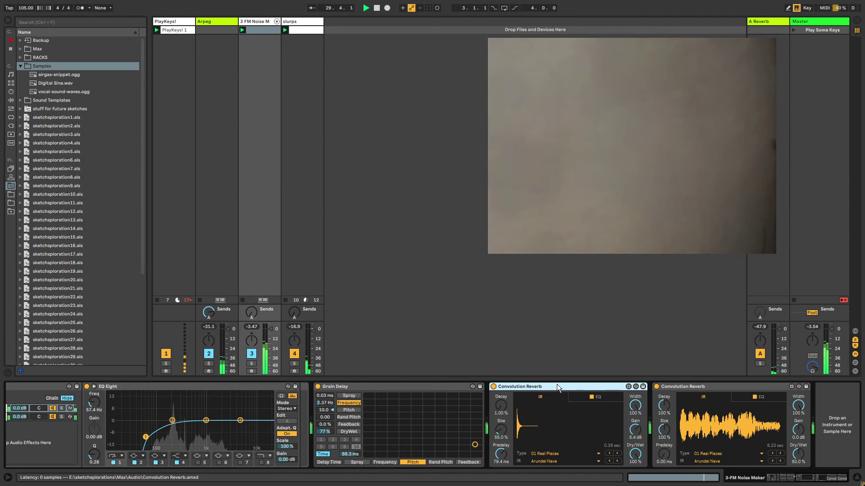
type("a")
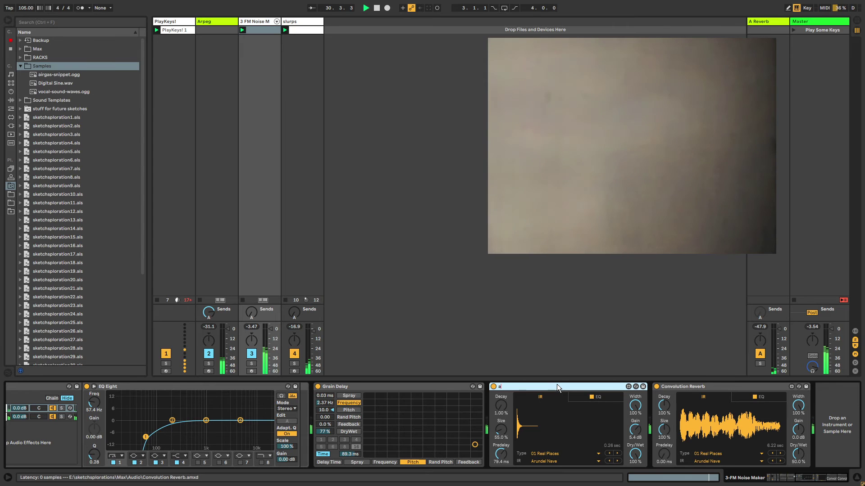
type("irgas")
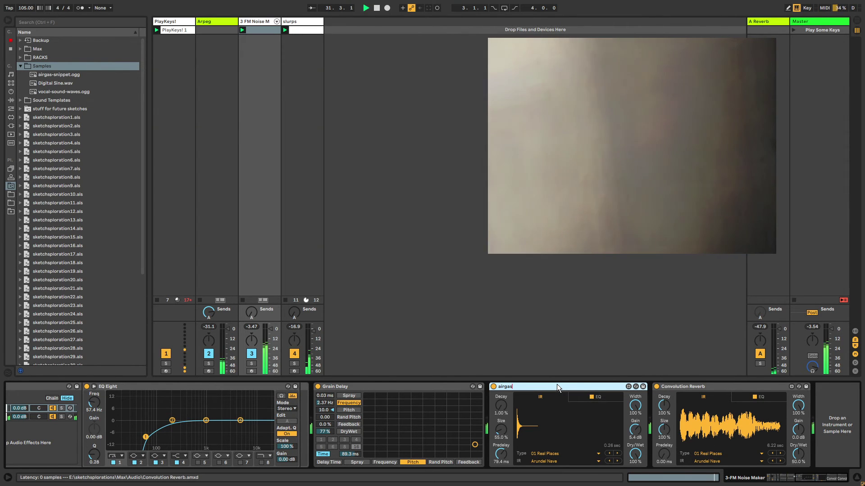
type("-snee")
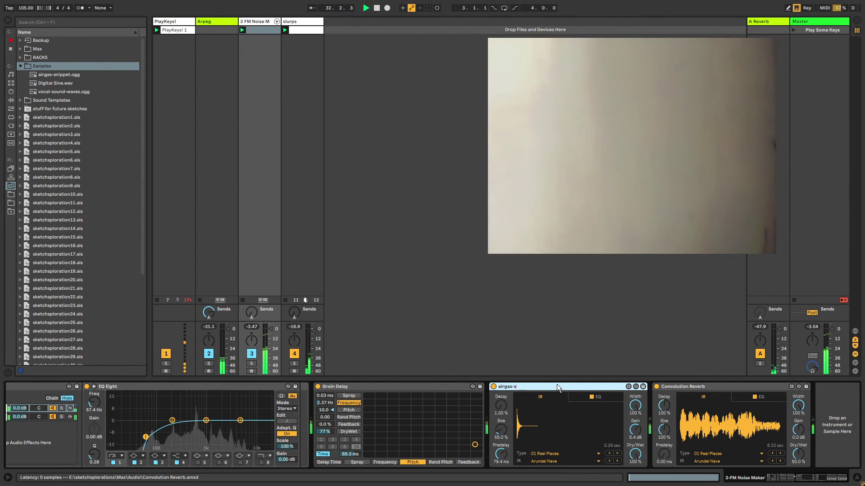
key("BackSpace")
key("BackSpace")
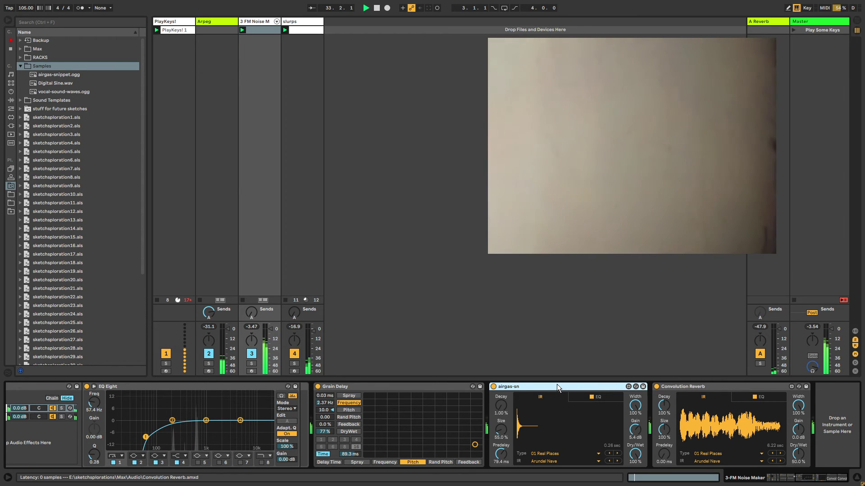
type("ippeto")
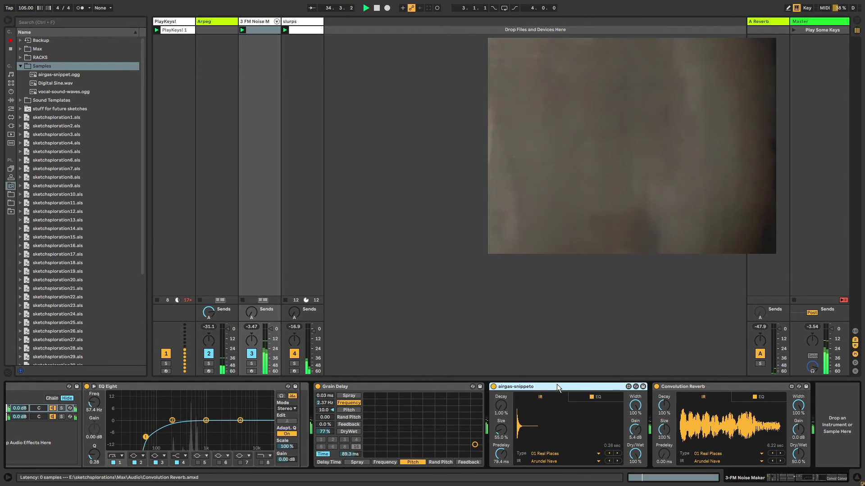
key("BackSpace")
type("ogg")
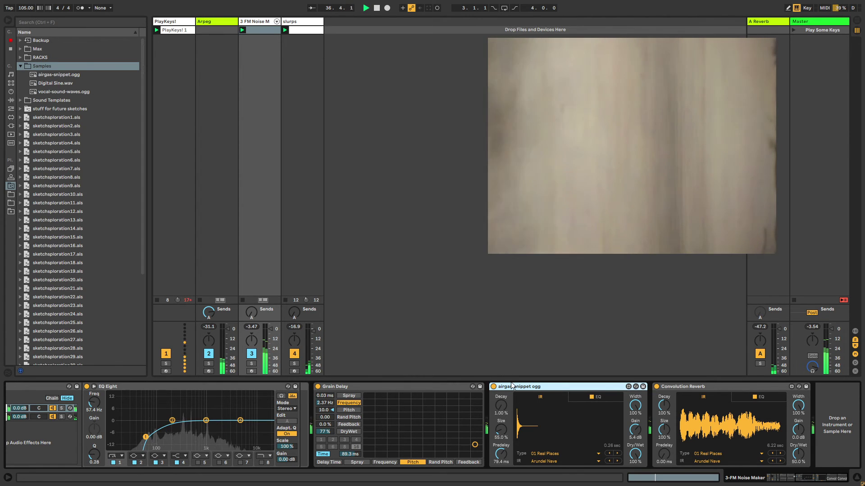
- Rename the FM Noise Maker chain's second Convolution Reverb and the slurps track's Convolution Reverb as "vocal-sound-waves ogg", and save the set
left_click(670, 386)
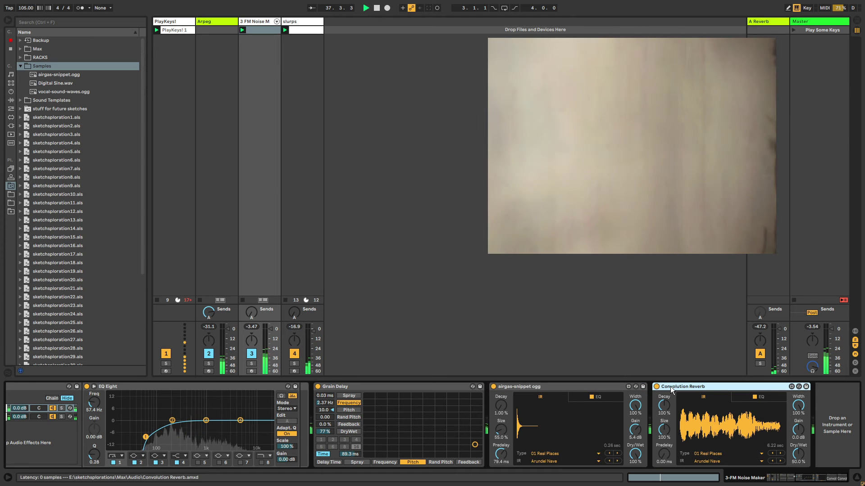
key("ctrl+r")
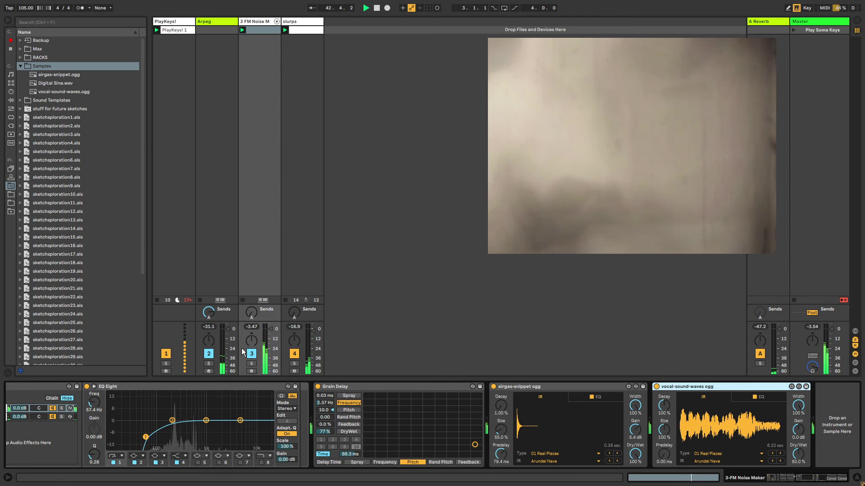
left_click(298, 20)
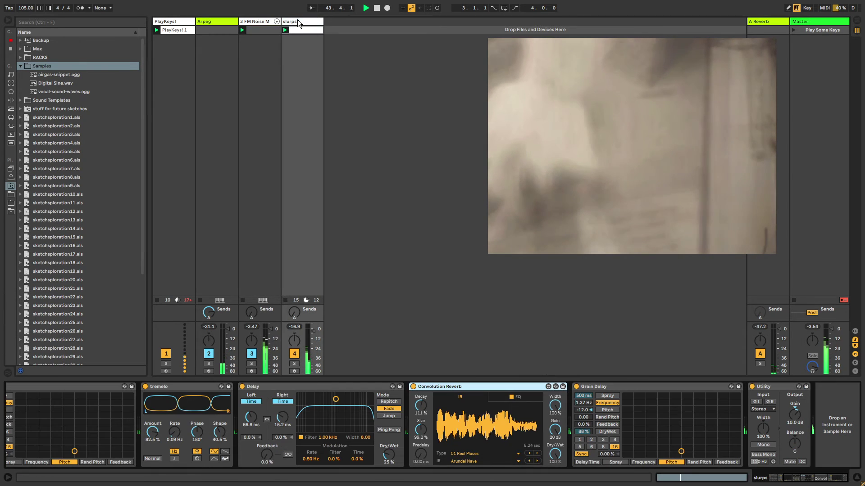
left_click(440, 387)
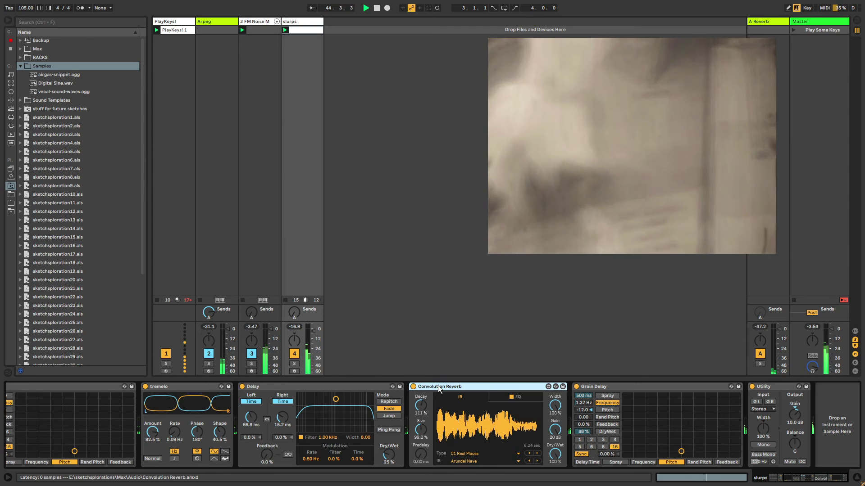
key("ctrl+r")
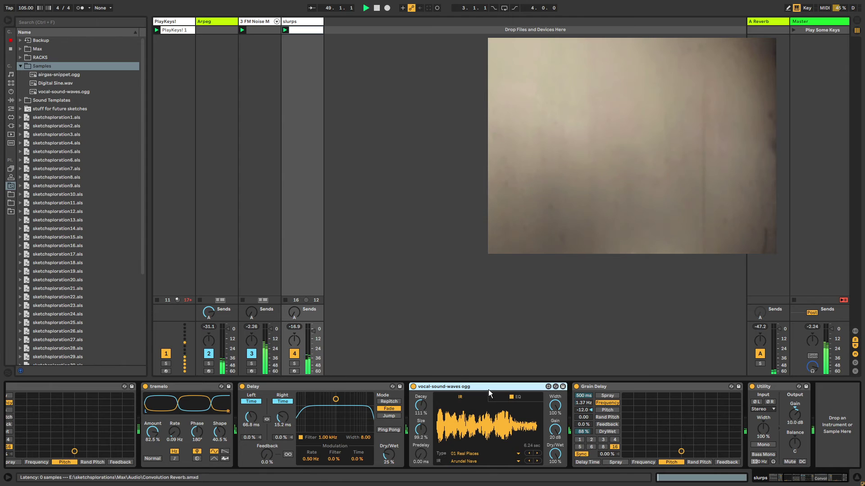
key("ctrl+s")
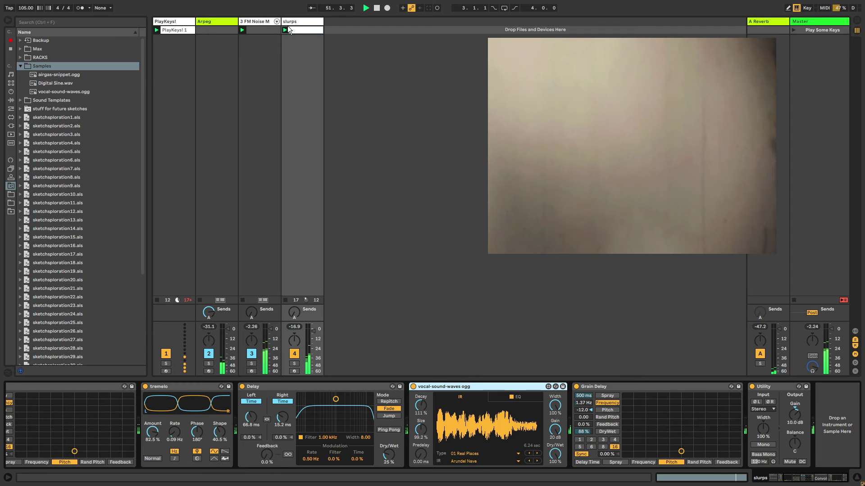
- Check the device chains of the PlayKeys!, slurps and FM Noise Maker tracks for Convolution Reverbs that still need a sample name
left_click(169, 23)
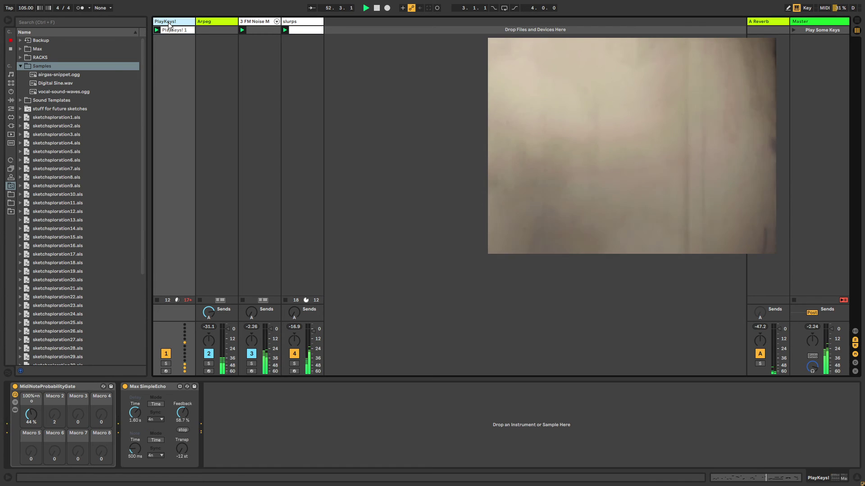
left_click(220, 20)
left_click(185, 20)
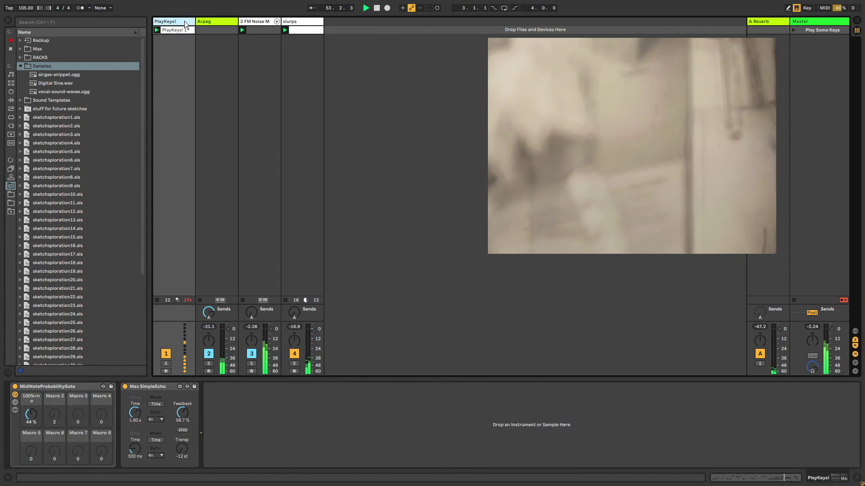
left_click(280, 23)
left_click(307, 24)
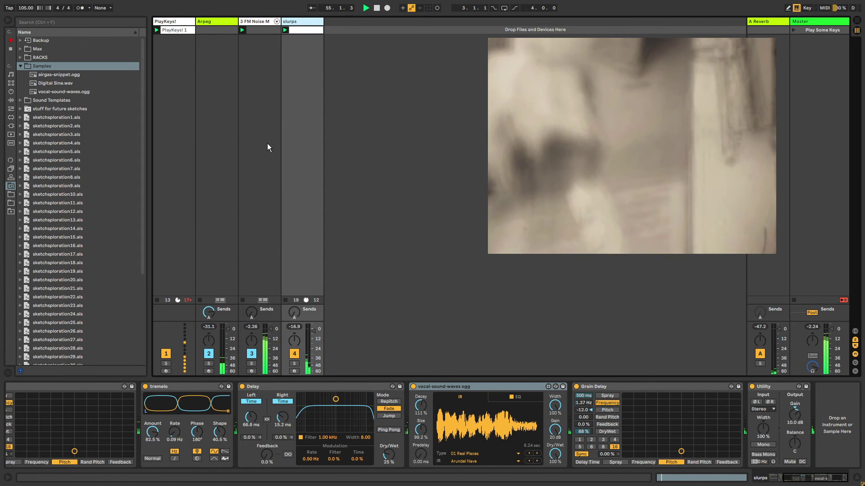
left_click(177, 31)
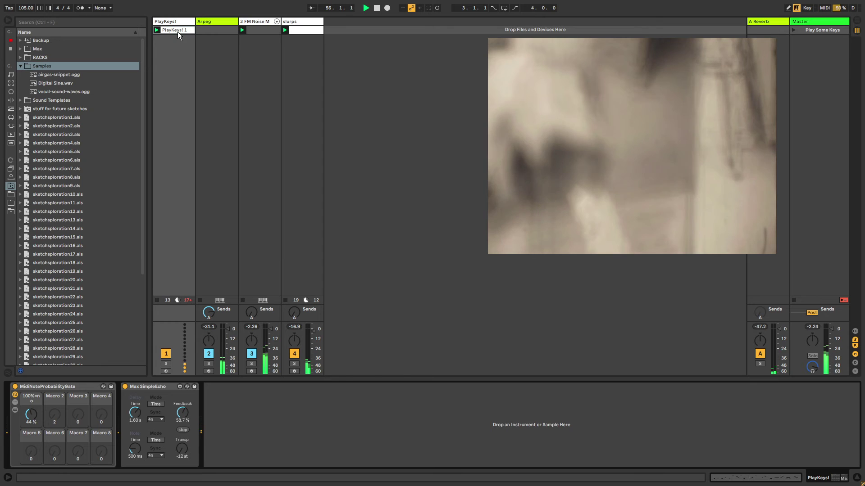
left_click(250, 34)
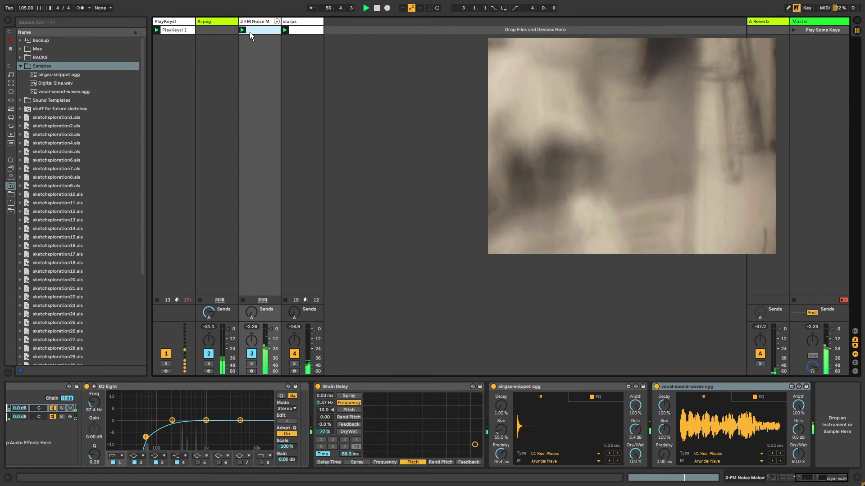
- Rename the Arpeg track's Convolution Reverb as "airgas-snippet.ogg" and save the set
left_click(223, 22)
left_click(441, 397)
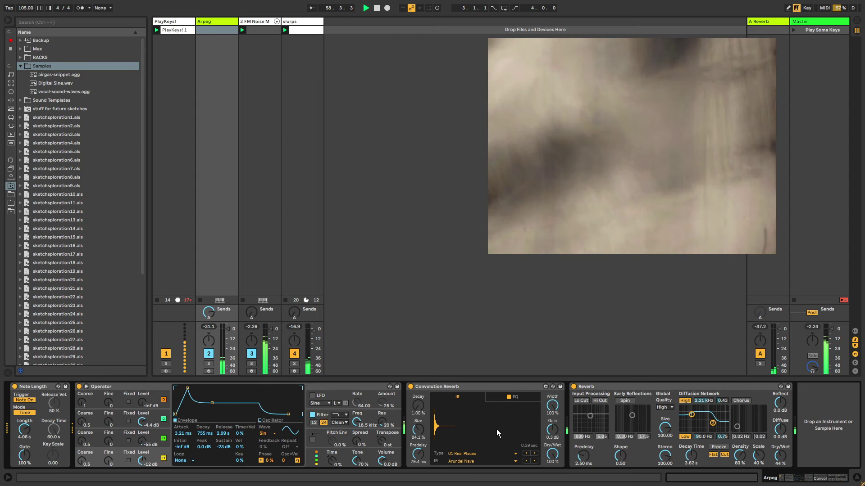
left_click(448, 391)
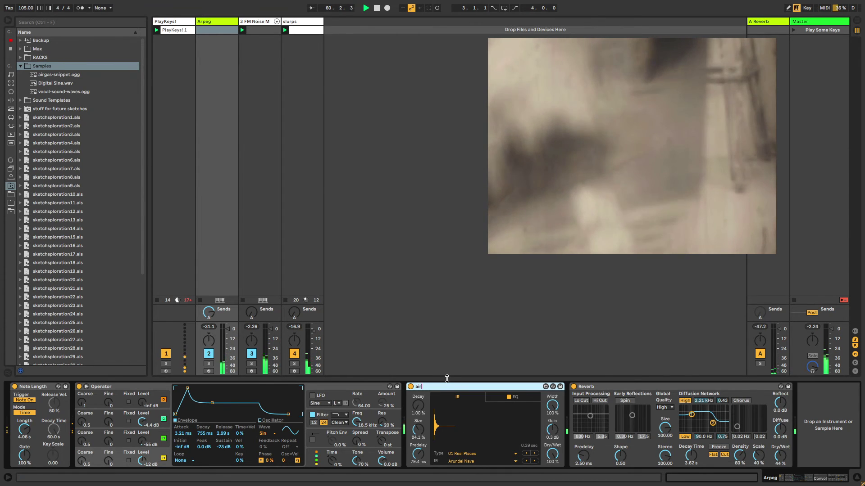
type("airgas-sn")
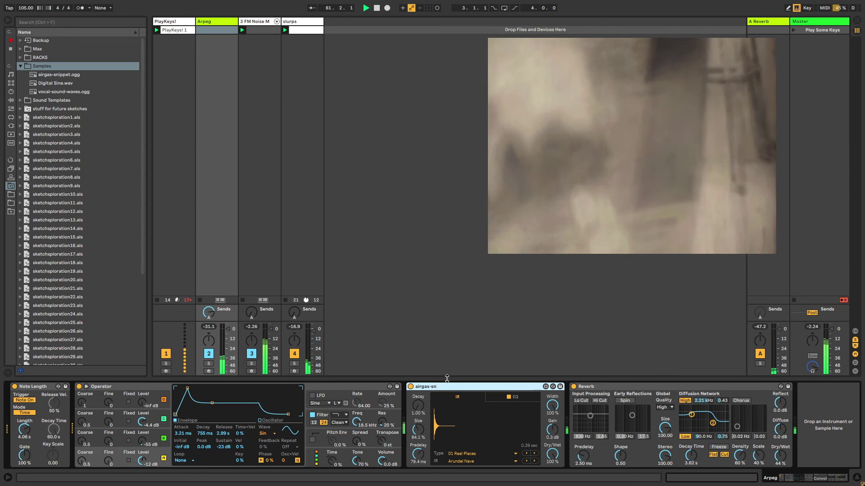
type("ippet.ogg")
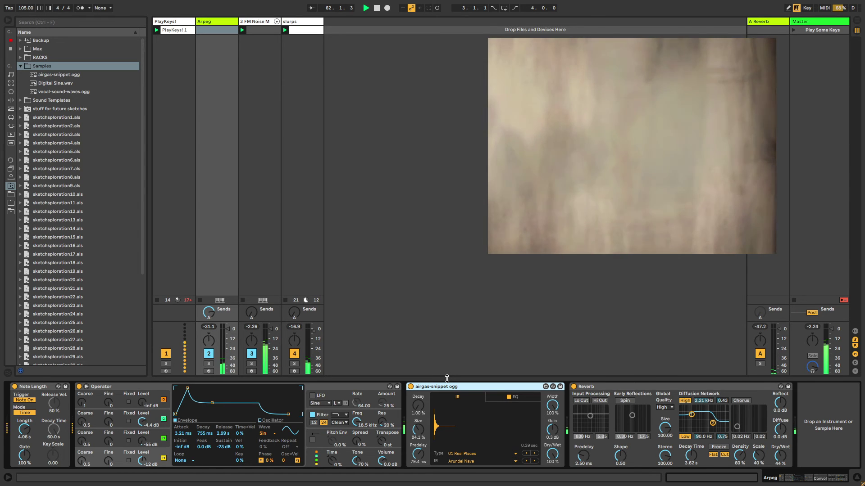
key("ctrl+s")
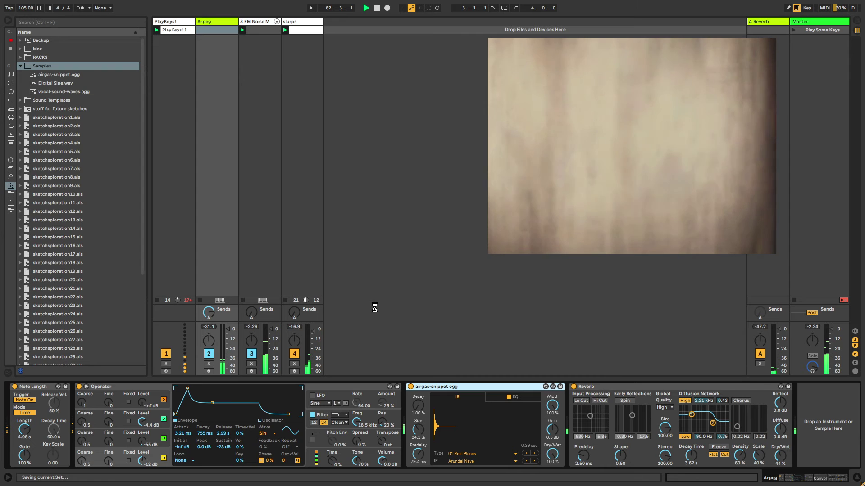
- Set the slurps track's Convolution Reverb Dry/Wet to 40.9% and its tremelo Rate to 0.23 Hz
left_click(299, 21)
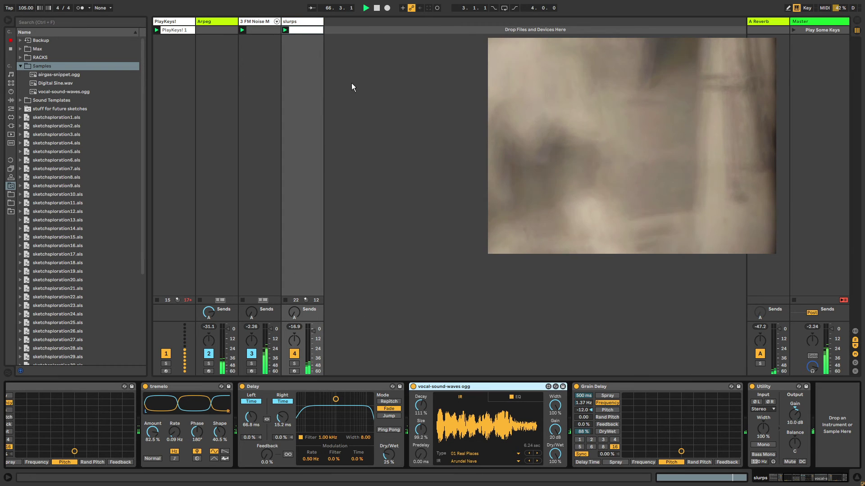
scroll(292, 413, "up", 2)
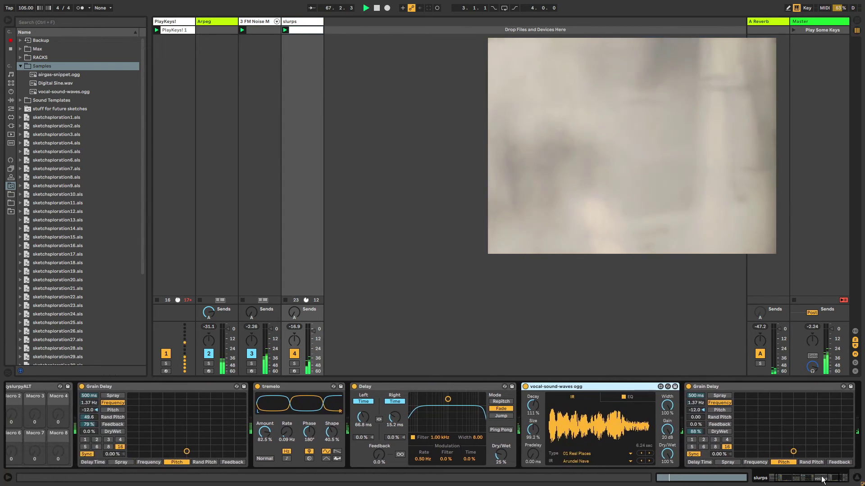
left_click_drag(661, 458, 661, 477)
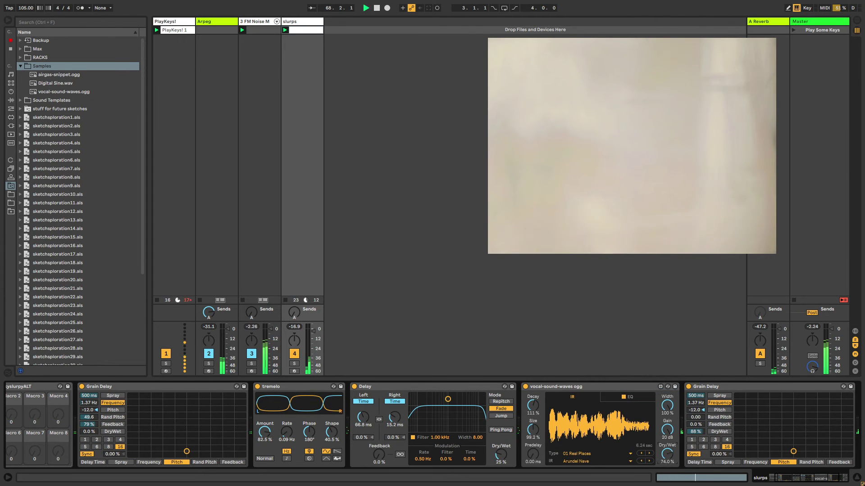
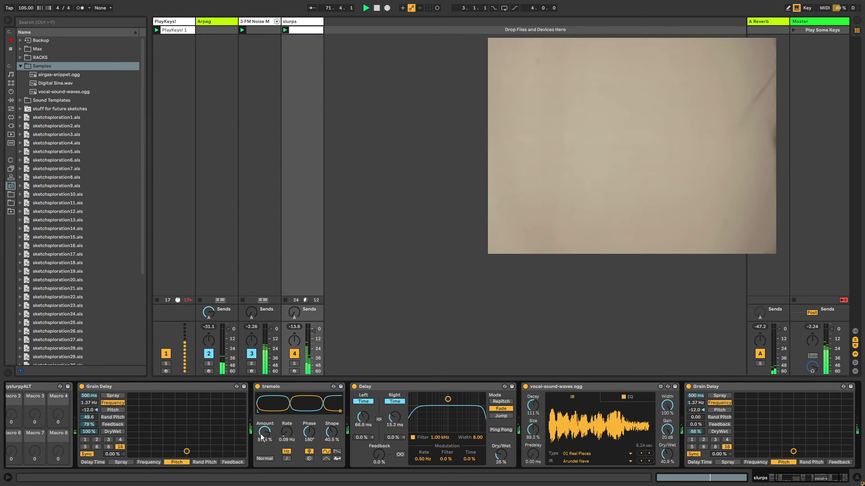
left_click_drag(286, 433, 311, 397)
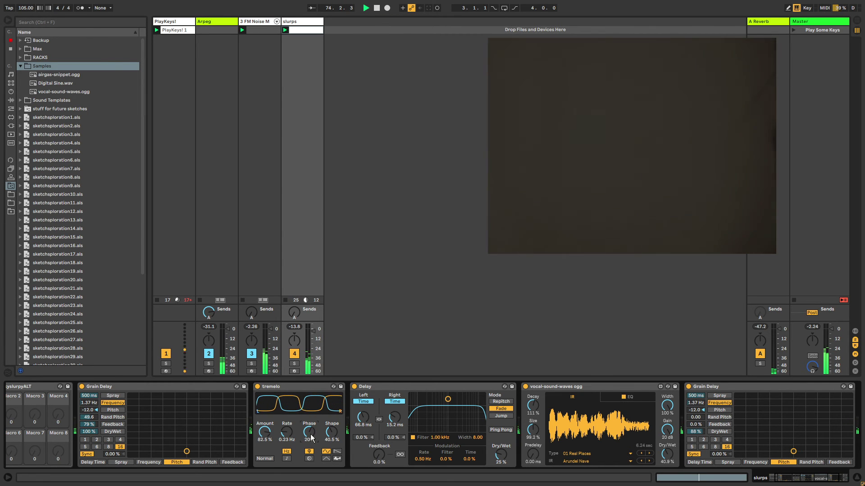
- Map the grave (`) key to Session Record
key("ctrl+k")
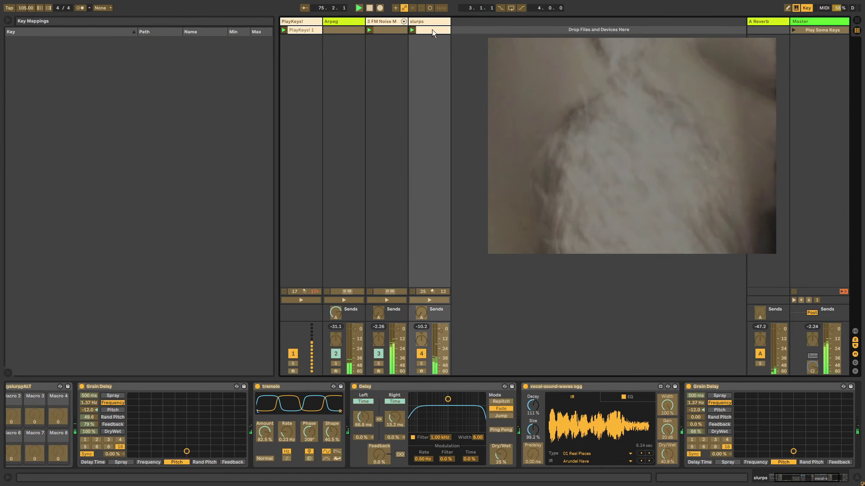
left_click(431, 9)
key("grave")
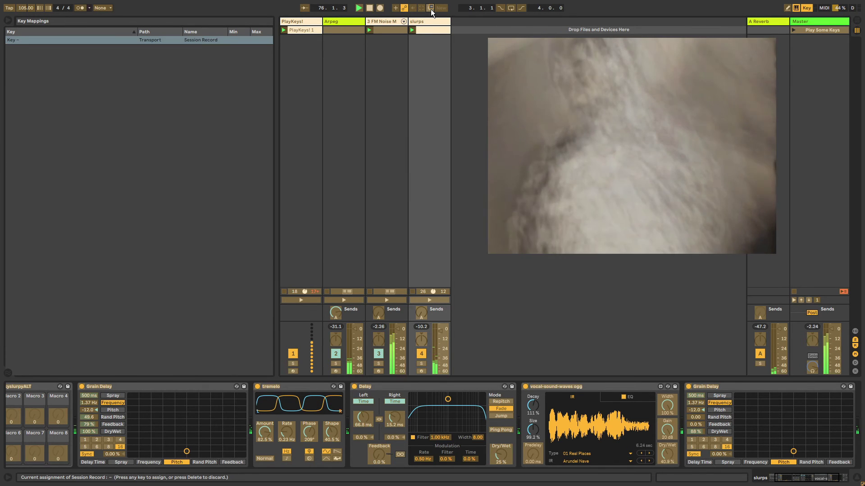
key("ctrl+k")
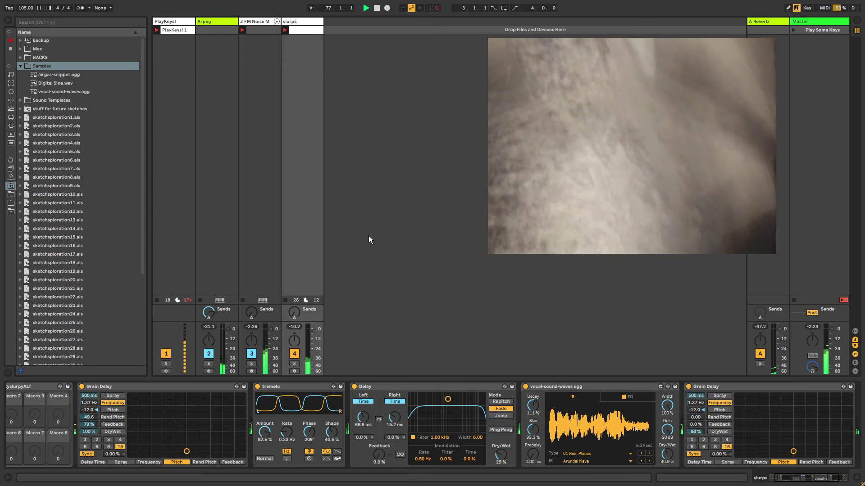
- Record live movements of the slurps track's tremelo Rate and Phase as automation in its session clip
left_click_drag(288, 414, 281, 438)
key("ctrl+shift+F9")
key("shift+F9")
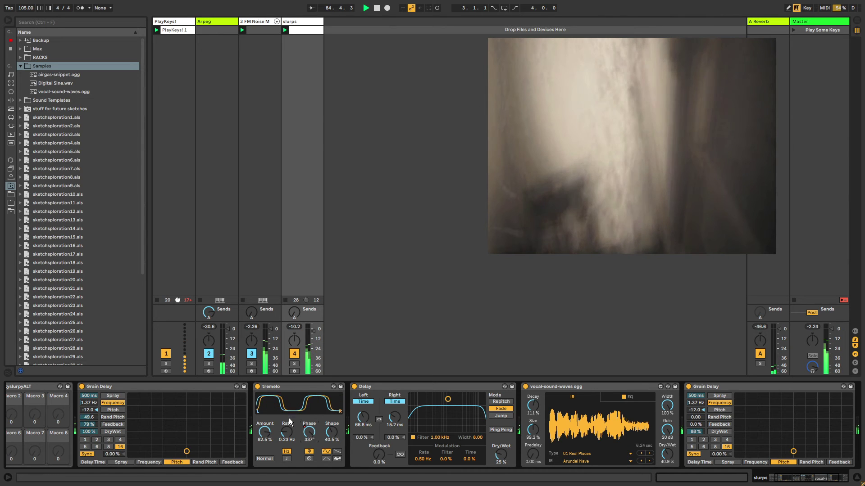
left_click_drag(288, 432, 289, 412)
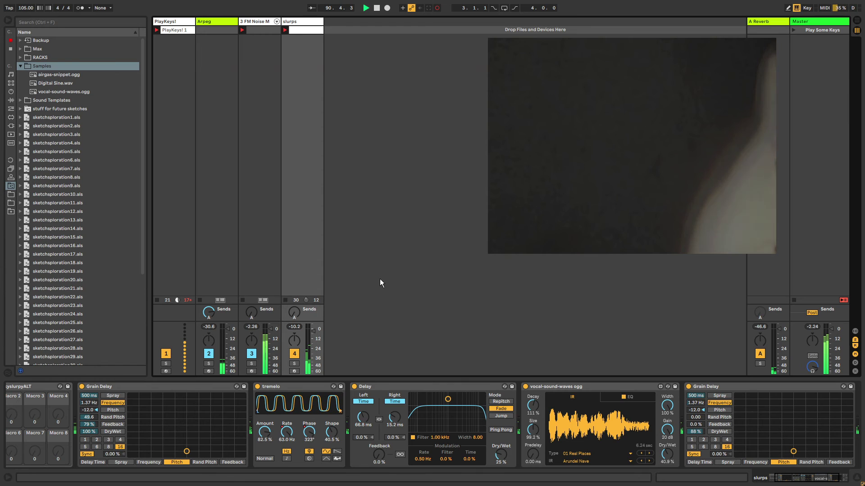
- Adjust the Output Buffer Size in the audio preferences
key("ctrl+comma")
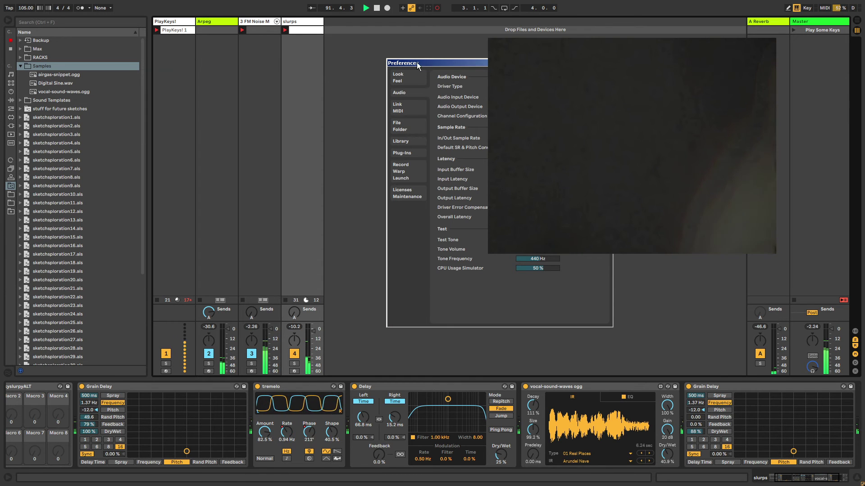
left_click_drag(424, 64, 261, 58)
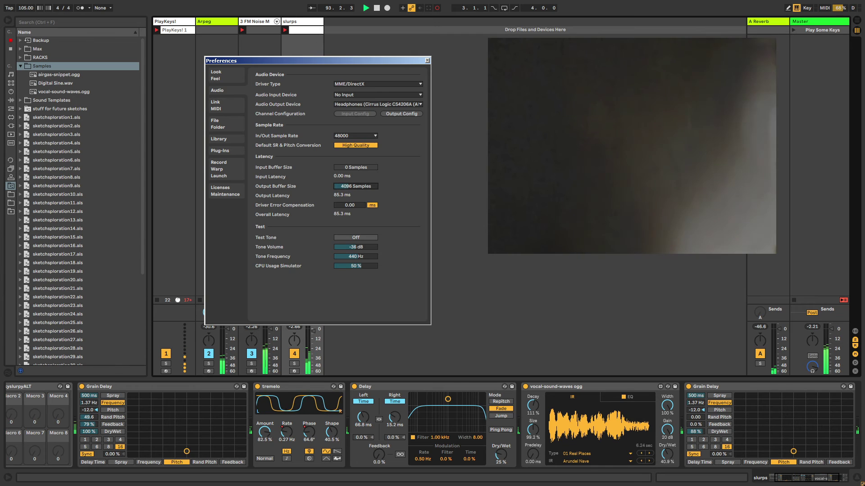
left_click_drag(356, 186, 359, 166)
left_click(427, 60)
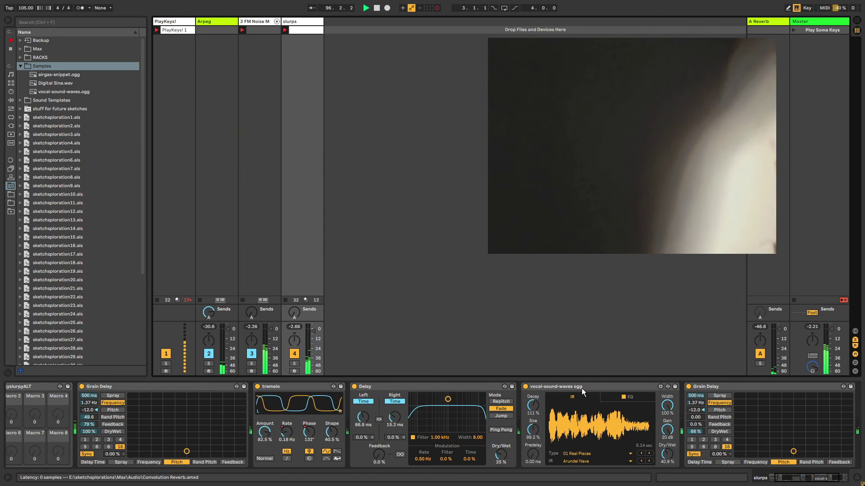
- Bypass the slurps track's vocal-sound-waves Convolution Reverb for comparison and switch it back on
left_click(524, 385)
left_click(525, 385)
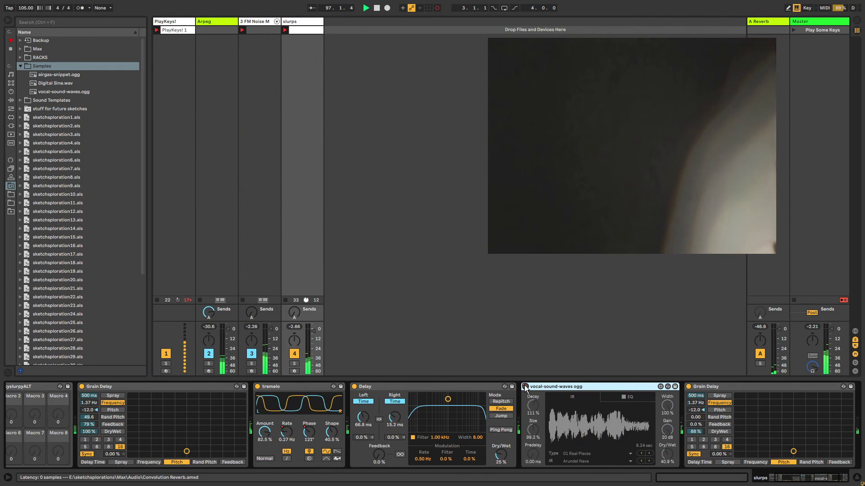
right_click(524, 385)
left_click(529, 397)
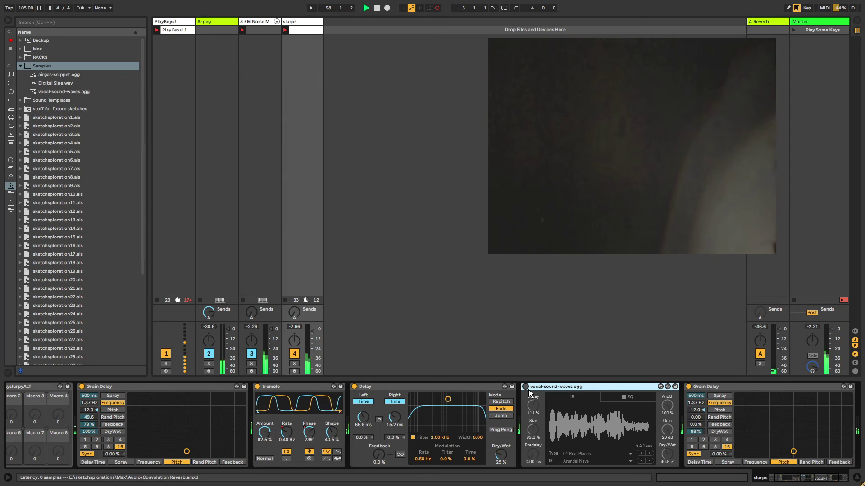
left_click(526, 388)
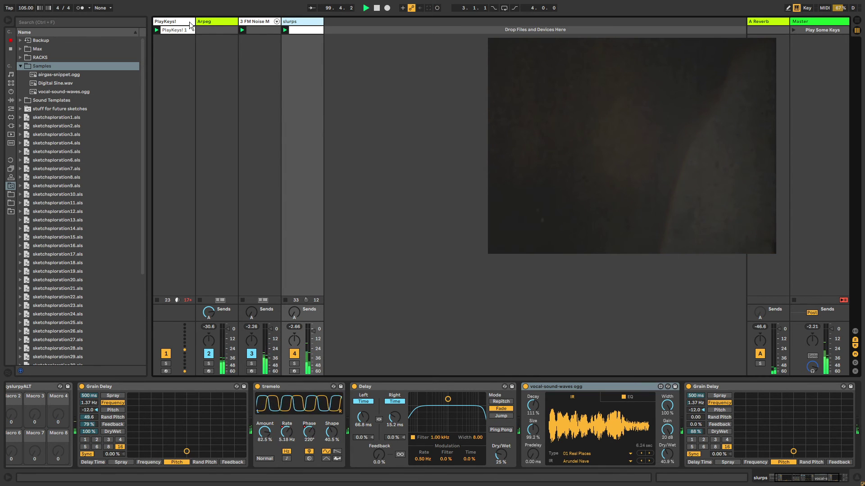
- Check the FM Noise Maker and PlayKeys! device chains, and bypass the Arpeg track's airgas-snippet Convolution Reverb
left_click(258, 22)
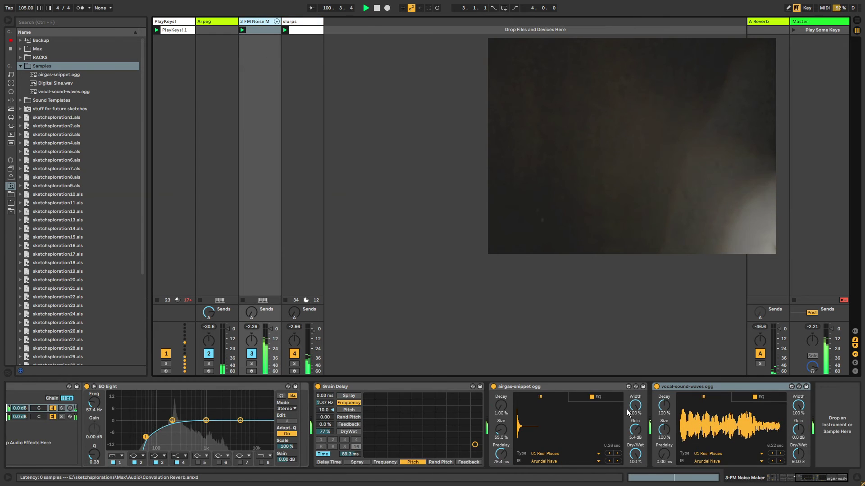
left_click(171, 21)
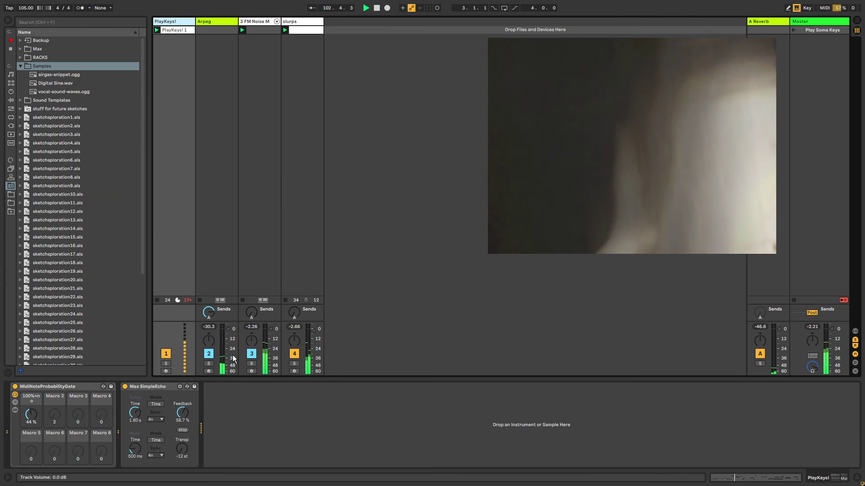
left_click(217, 21)
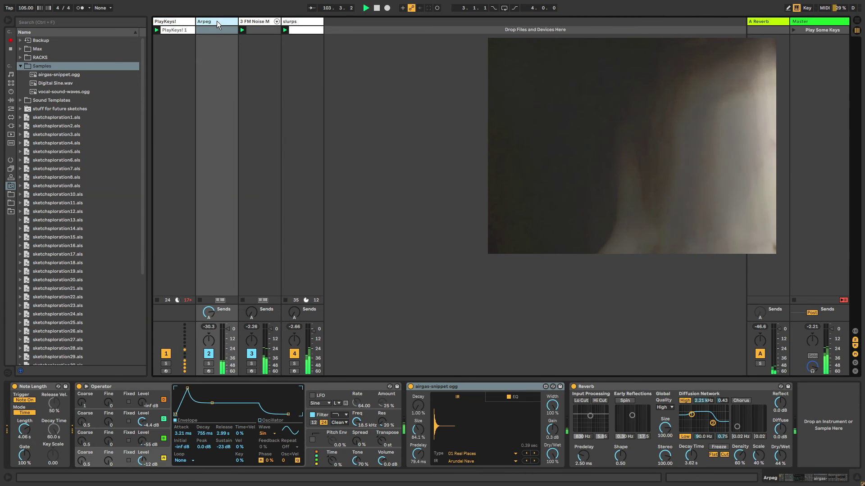
left_click(411, 387)
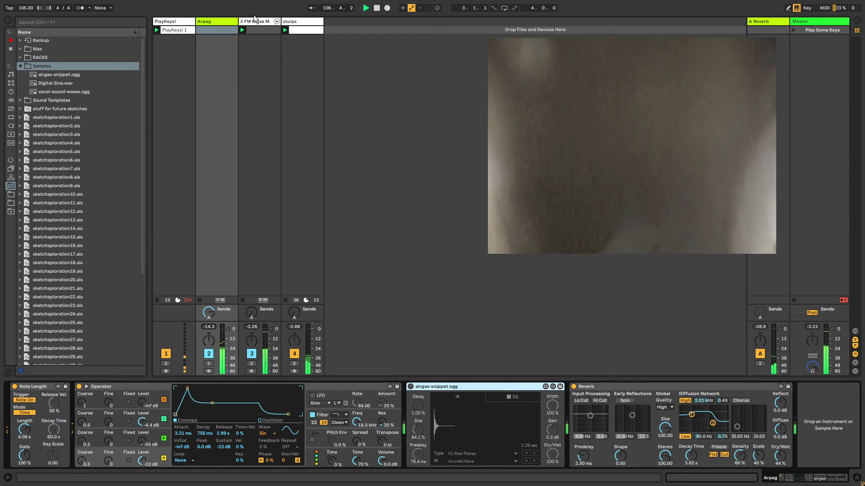
- Delete the vocal-sound-waves Convolution Reverb from the FM Noise Maker track's chain
left_click(254, 20)
left_click(544, 387)
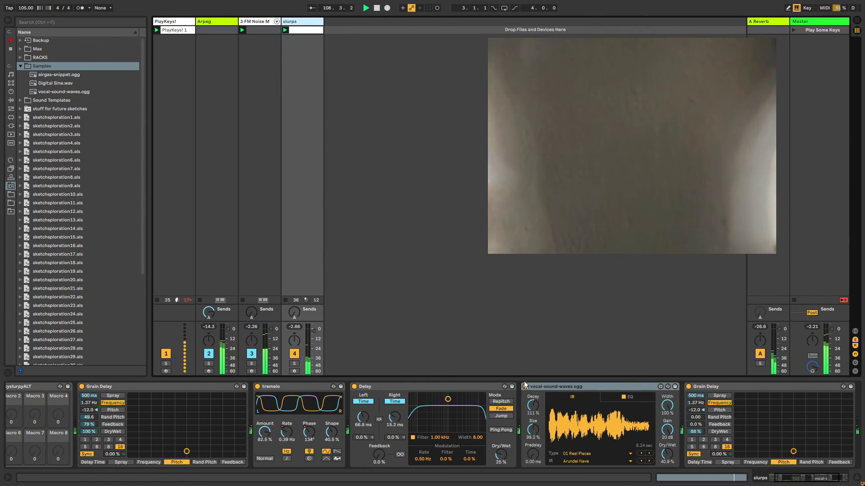
left_click(263, 21)
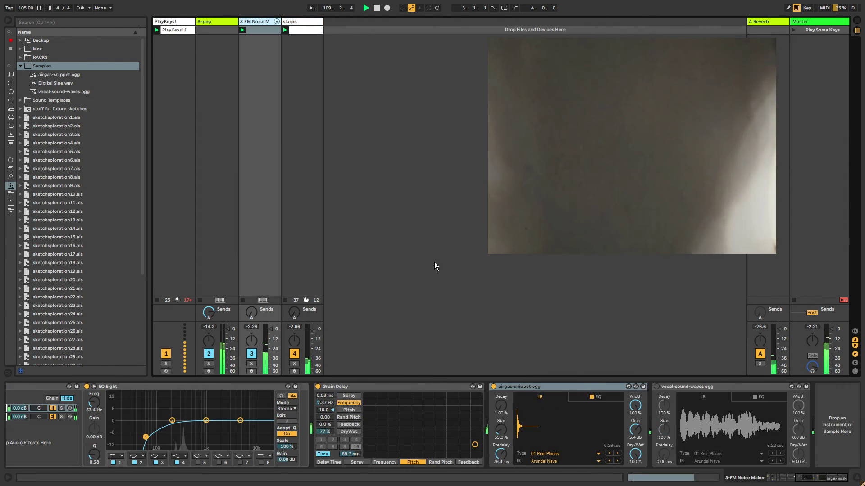
right_click(688, 387)
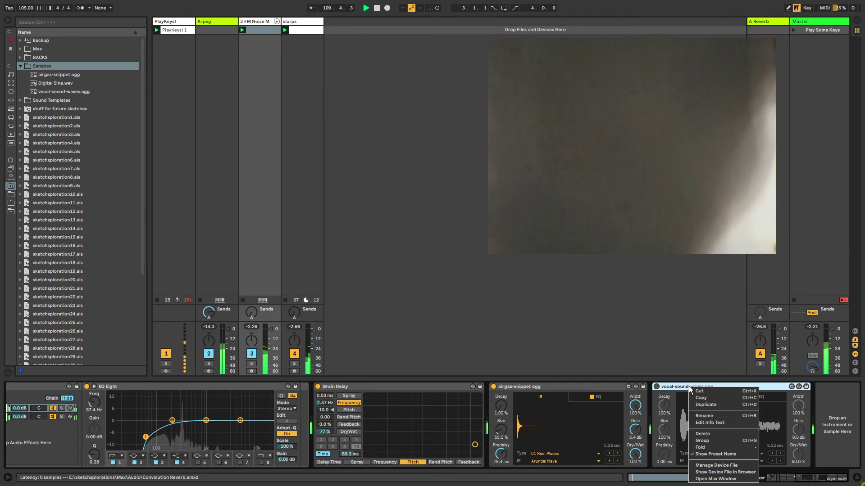
left_click(701, 434)
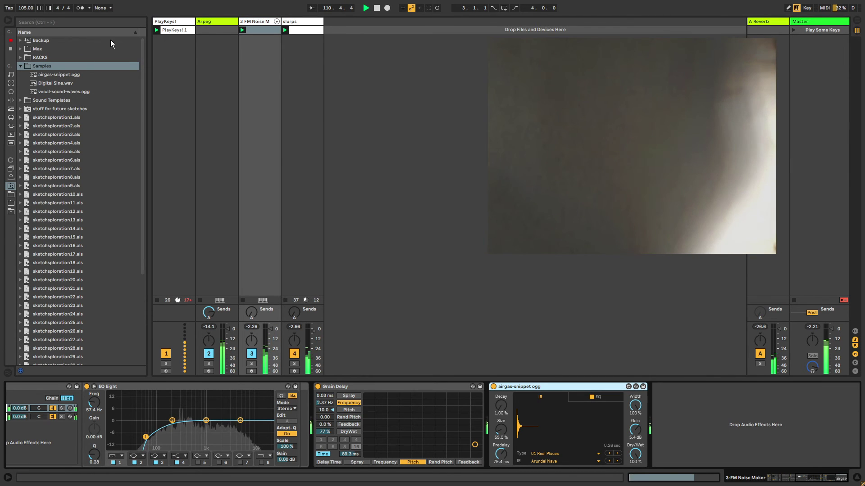
- Delete the airgas-snippet Convolution Reverb from the Arpeg track
left_click(174, 21)
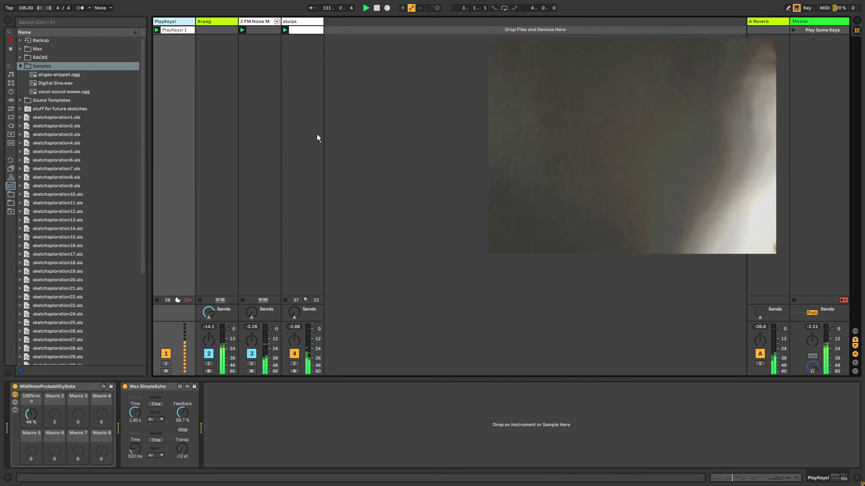
left_click(212, 18)
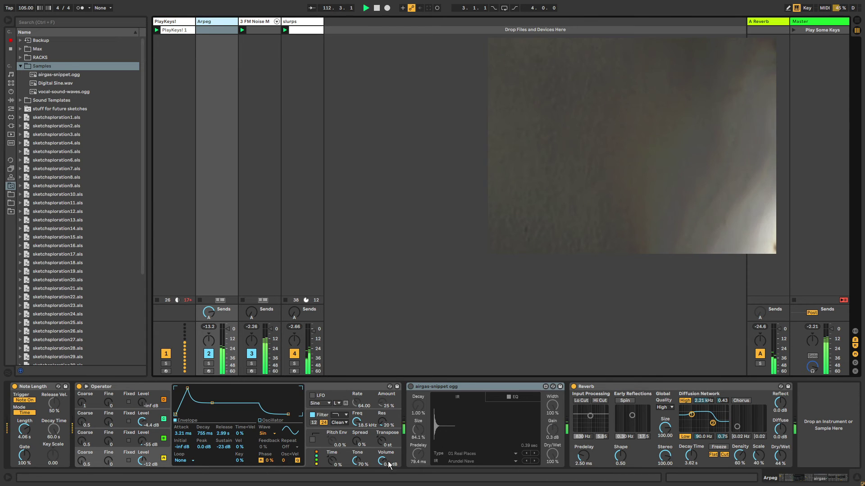
left_click(413, 387)
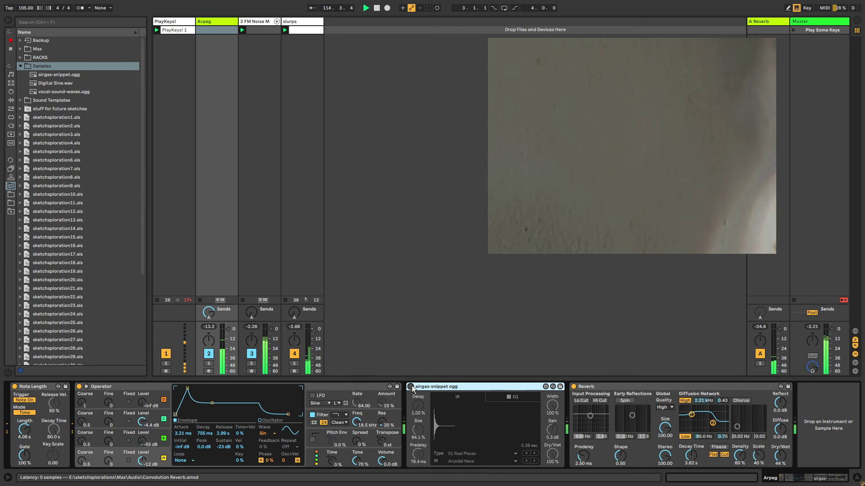
right_click(433, 387)
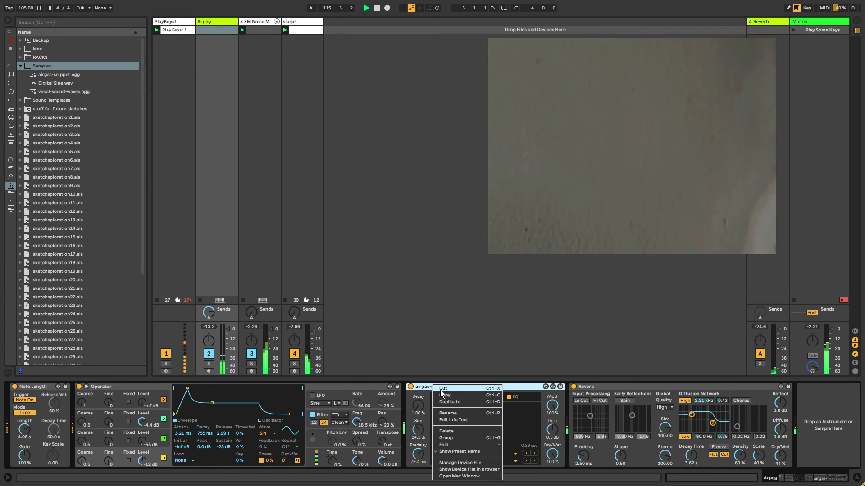
left_click(445, 431)
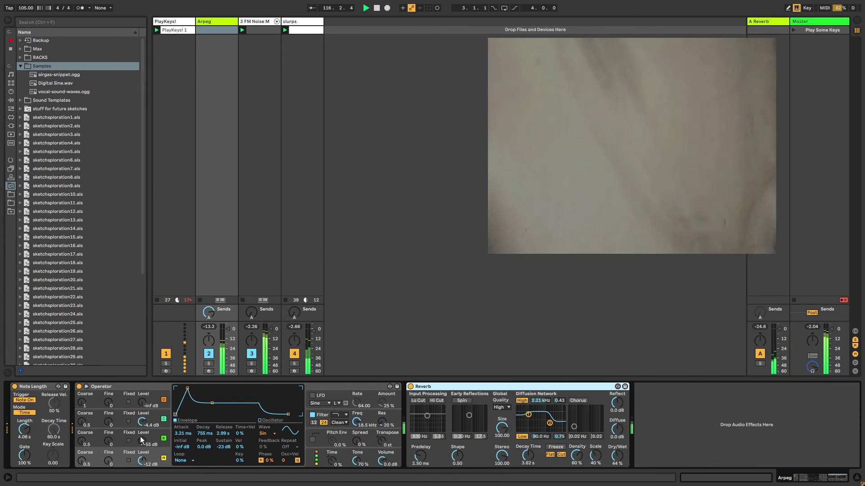
- Set the Arpeg Operator's filter to 1.01 kHz with 65% resonance and oscillator B's level to -inf dB
mouse_move(142, 442)
left_mouse_down()
mouse_move(141, 428)
mouse_move(142, 435)
left_mouse_up()
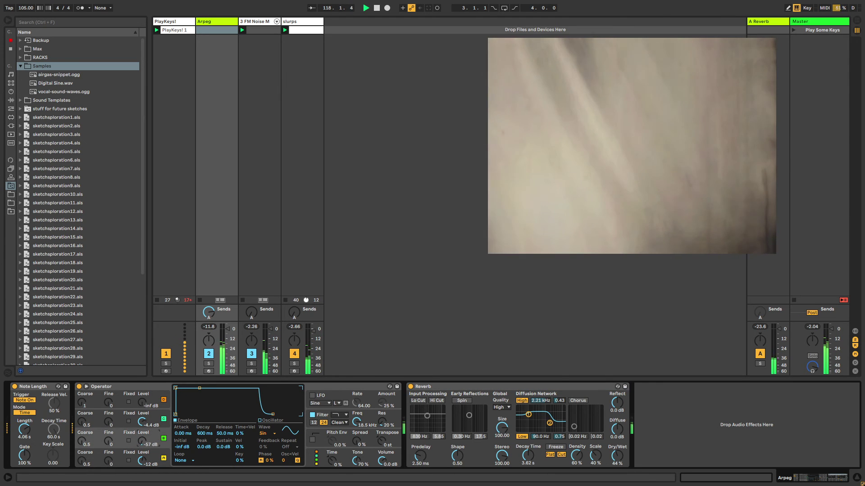
mouse_move(357, 422)
left_mouse_down()
mouse_move(356, 433)
mouse_move(361, 422)
left_mouse_up()
left_click_drag(142, 443, 142, 430)
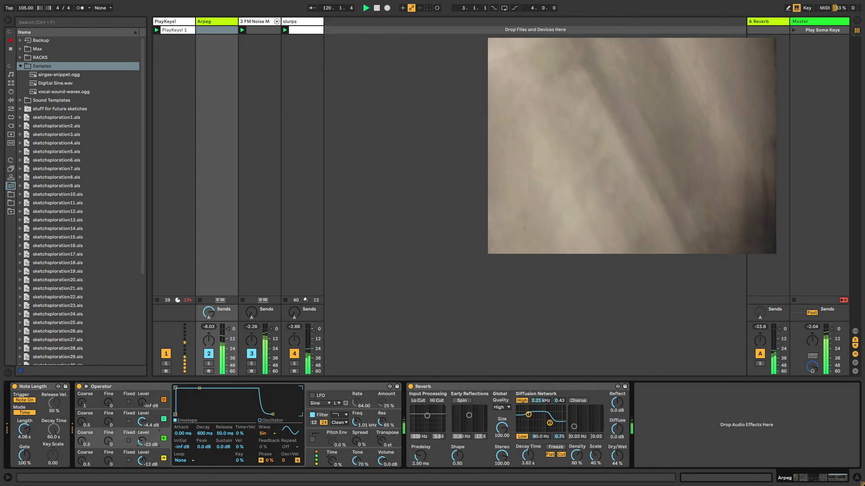
right_click(144, 439)
left_click_drag(142, 441, 142, 455)
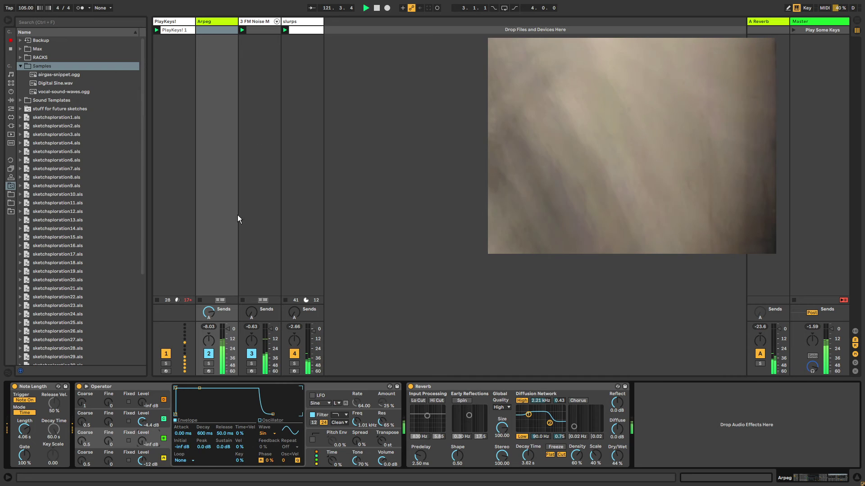
- Create and launch an empty MIDI clip in the Arpeg track's first slot, and colour the track white
double_click(212, 30)
right_click(216, 22)
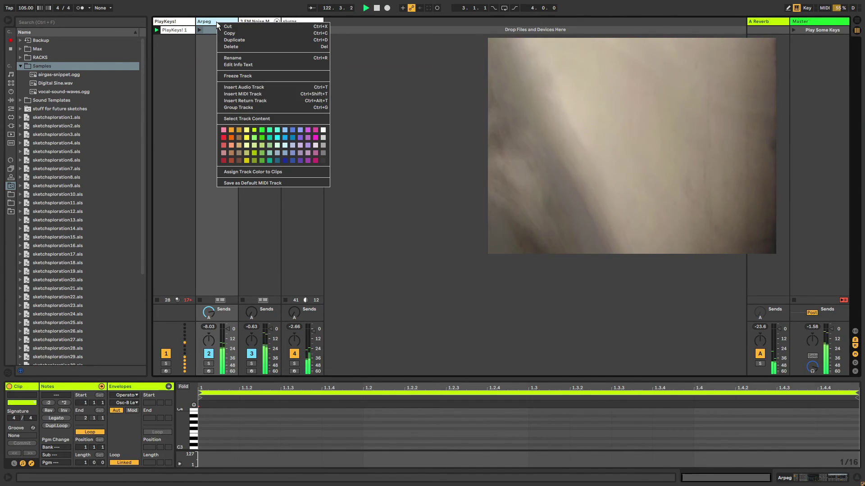
left_click(323, 130)
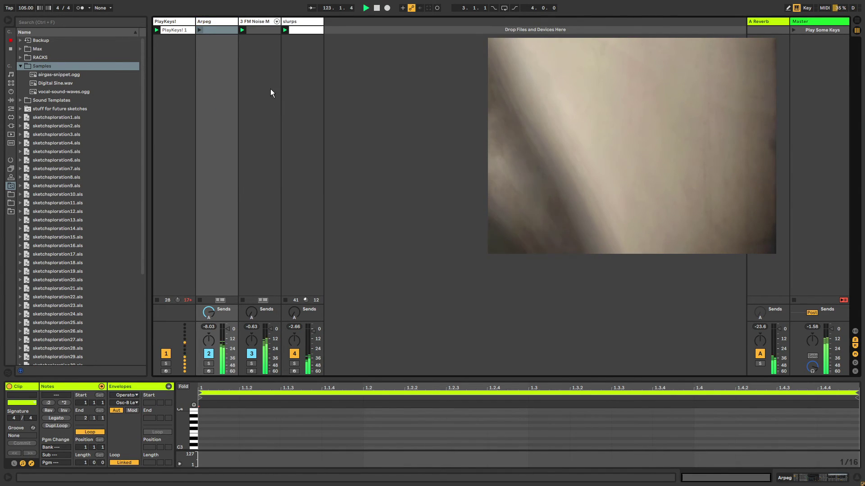
left_click(199, 29)
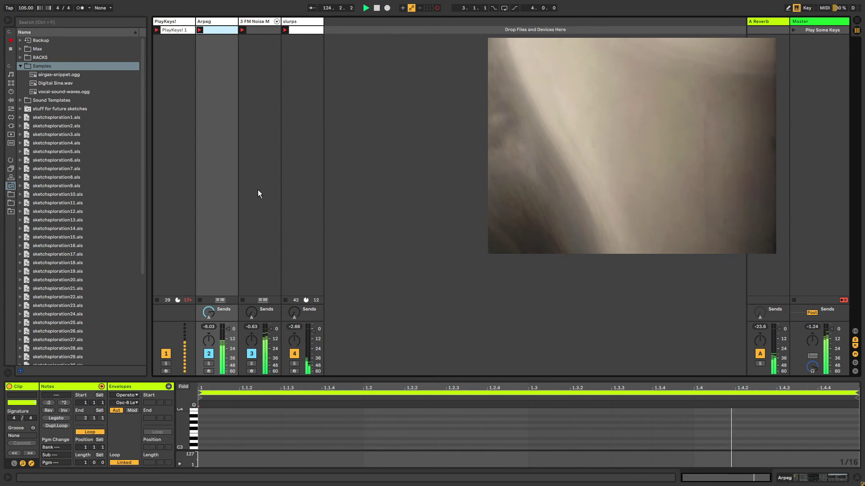
- Stop recording automation into the session clips and rename the Arpeg track as operator
left_click(220, 36)
key("shift+F9")
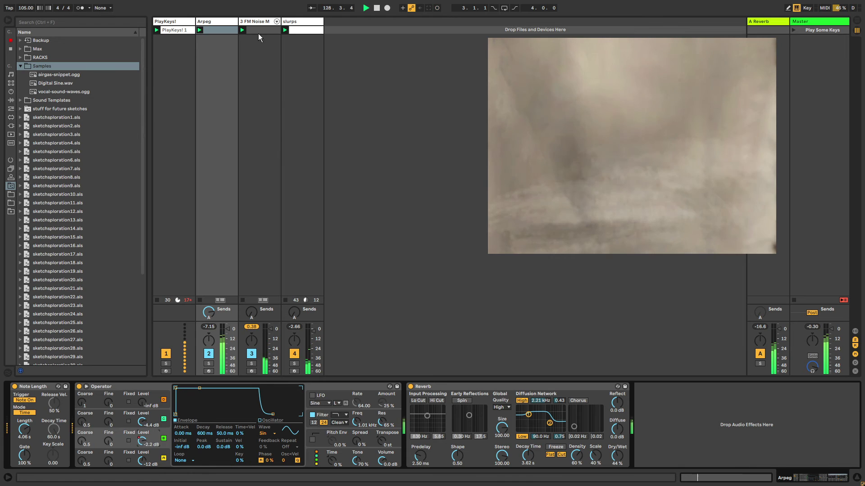
left_click(261, 21)
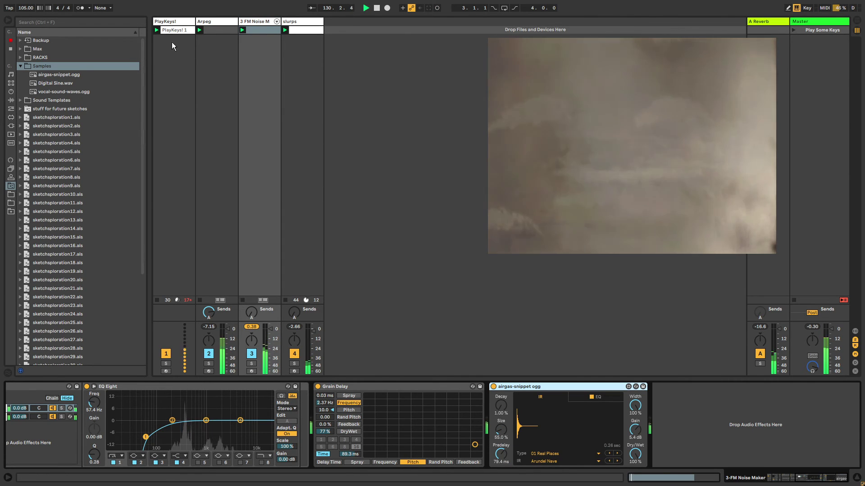
left_click(206, 21)
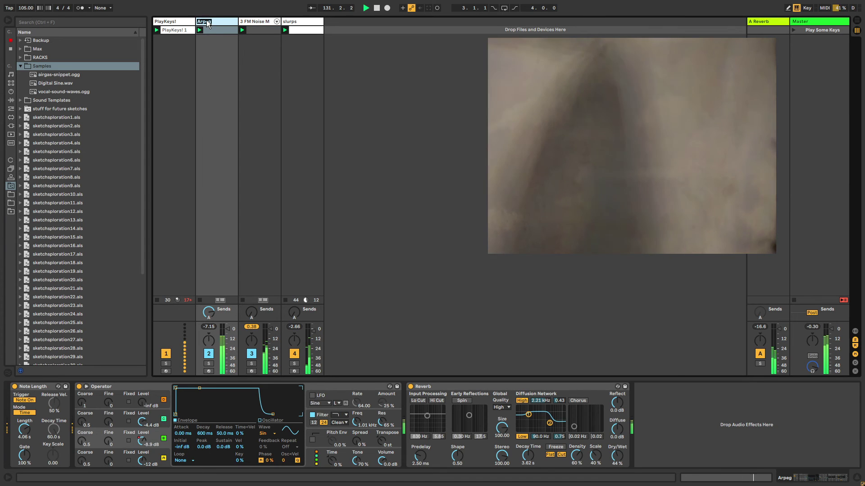
type("operator")
key("Return")
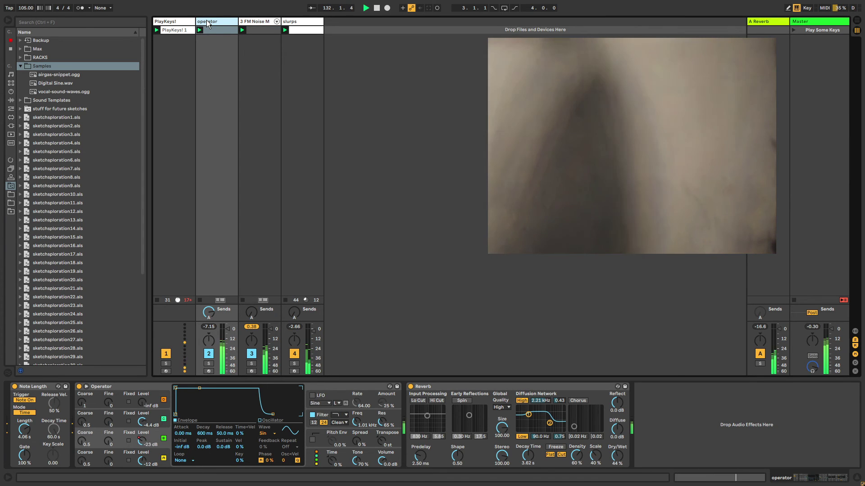
- Rename the 3 FM Noise Maker track as percussion texture
left_click(255, 23)
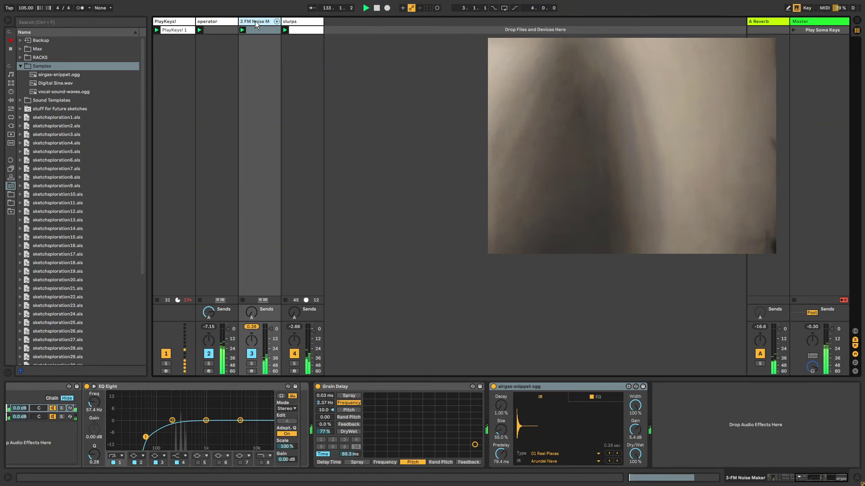
key("ctrl+r")
type("percussion texture")
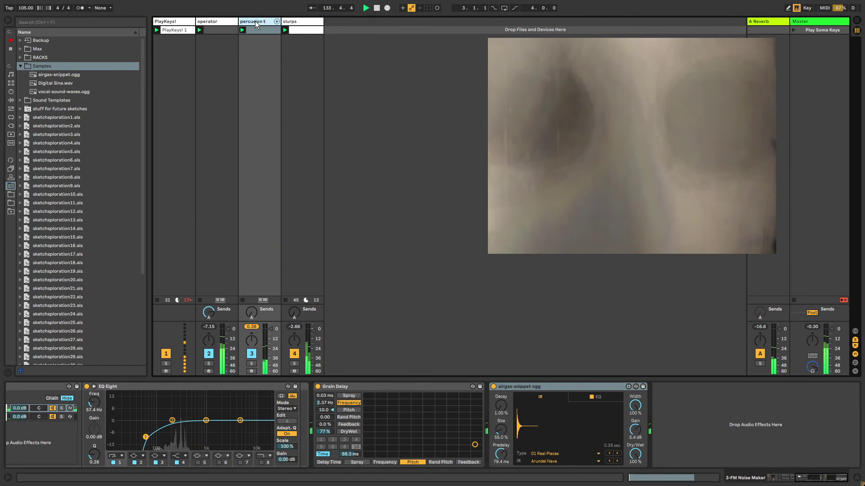
key("Return")
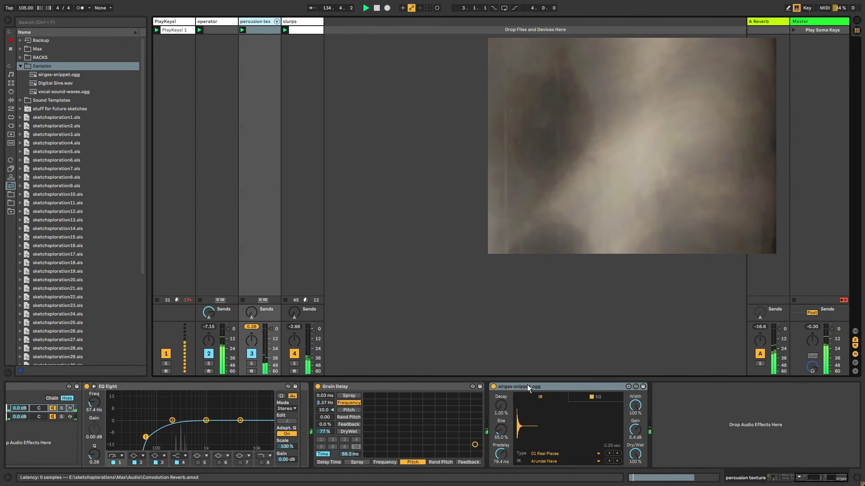
- Insert a Gate between Grain Delay and the airgas-snippet Convolution Reverb on the percussion texture track
left_click(527, 385)
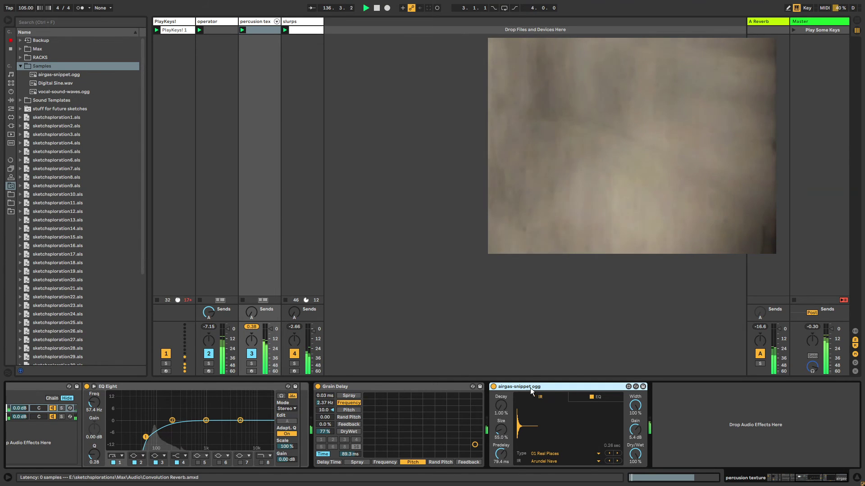
left_click(11, 126)
left_click(11, 118)
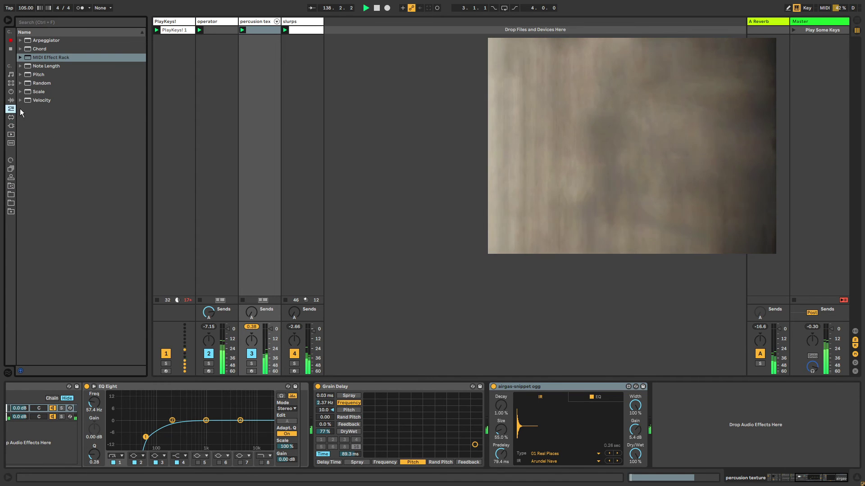
left_click(11, 100)
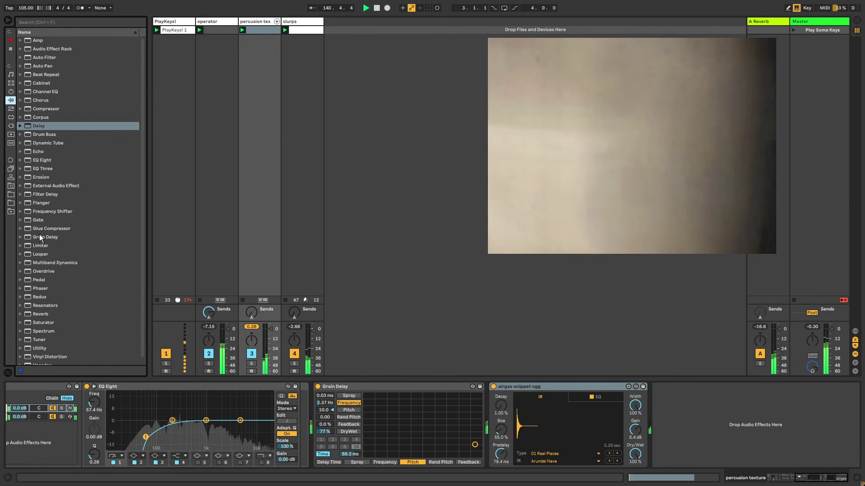
left_click_drag(39, 220, 487, 412)
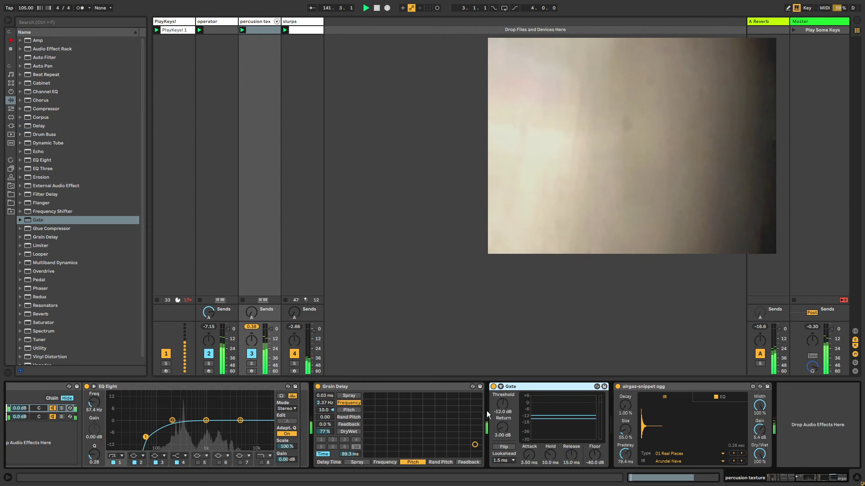
- Enable the Gate's sidechain with the operator track as its audio source
left_click(500, 386)
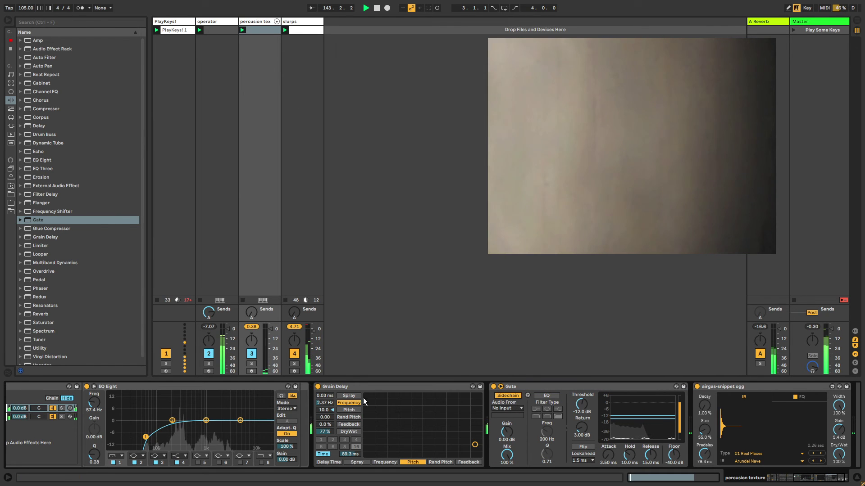
left_click(507, 408)
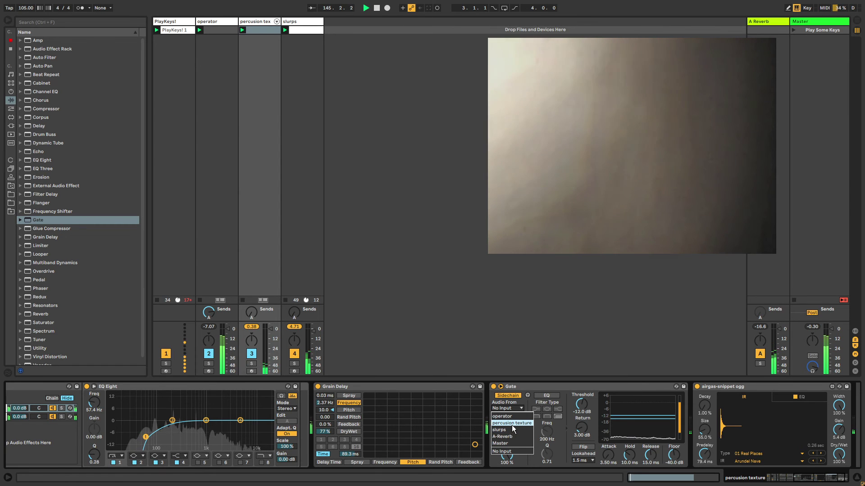
left_click(503, 416)
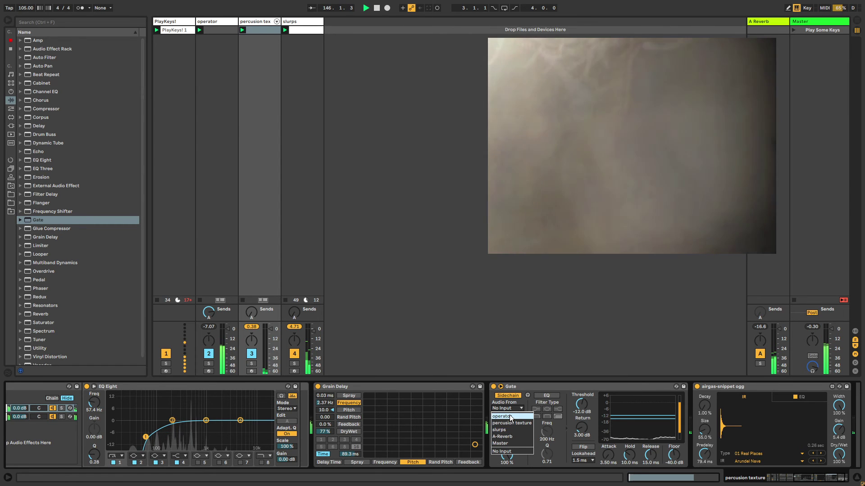
- Show the track routing and set the operator track's audio output to Sends Only
left_click(220, 20)
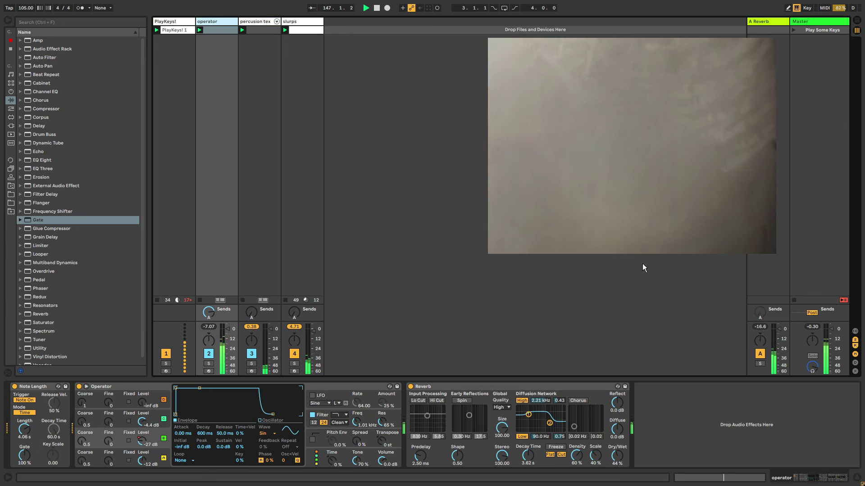
left_click(855, 332)
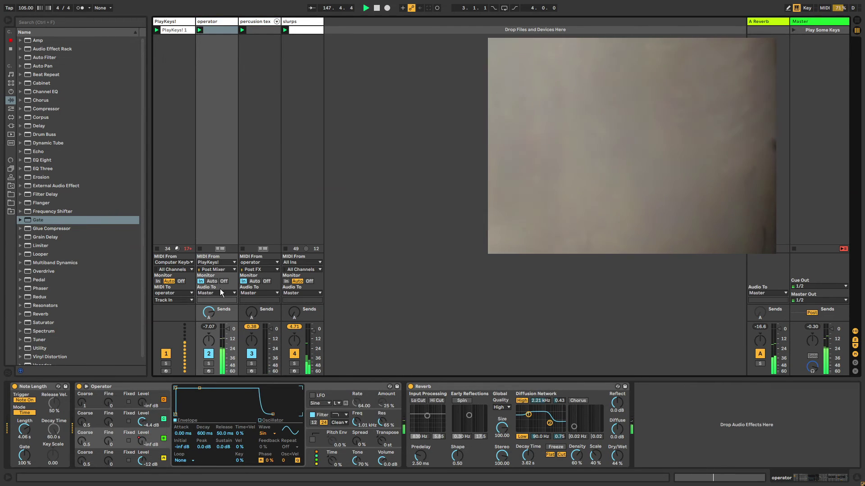
left_click(221, 293)
left_click(221, 321)
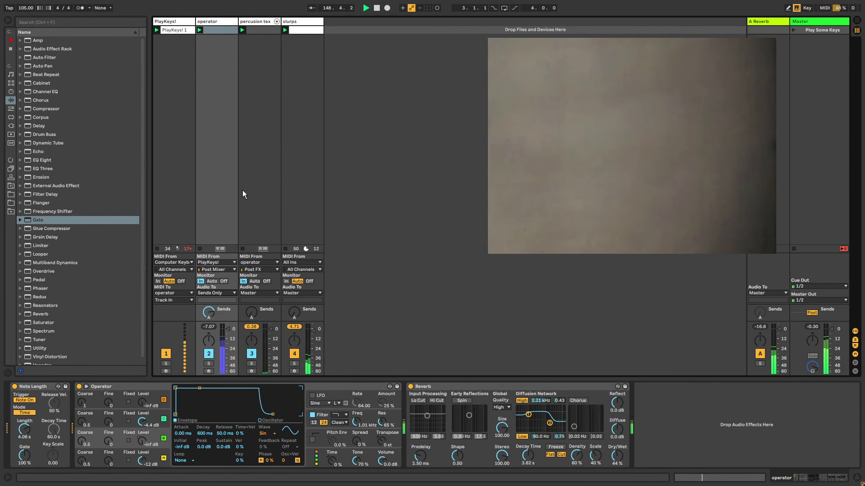
- Use operator's Post FX signal for the Gate's sidechain on the percussion texture track and set the sidechain mix to 36.5%
left_click(259, 30)
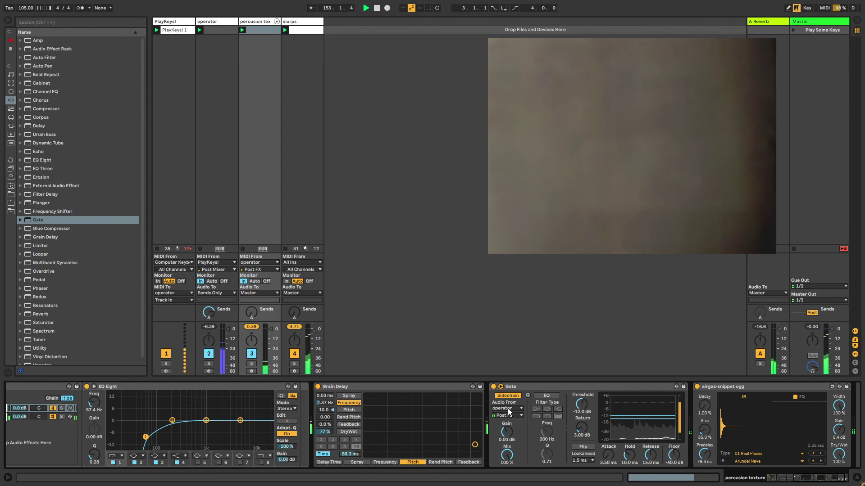
left_click(508, 409)
left_click(508, 415)
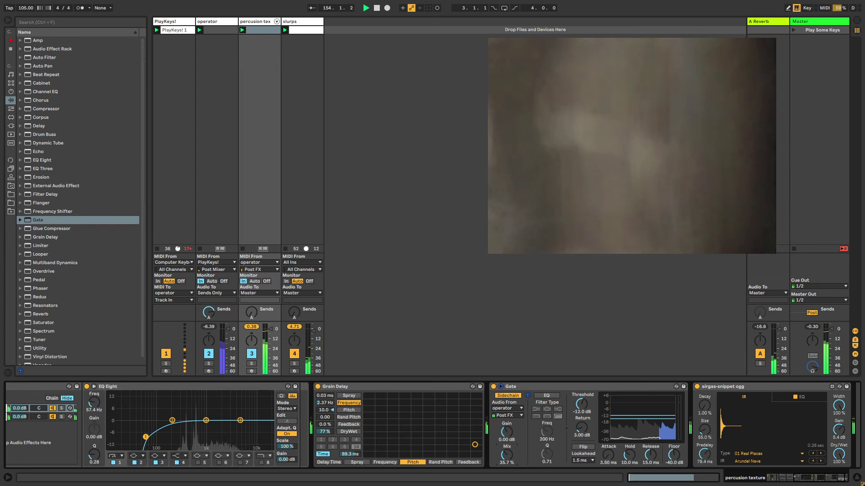
left_click_drag(506, 455, 507, 449)
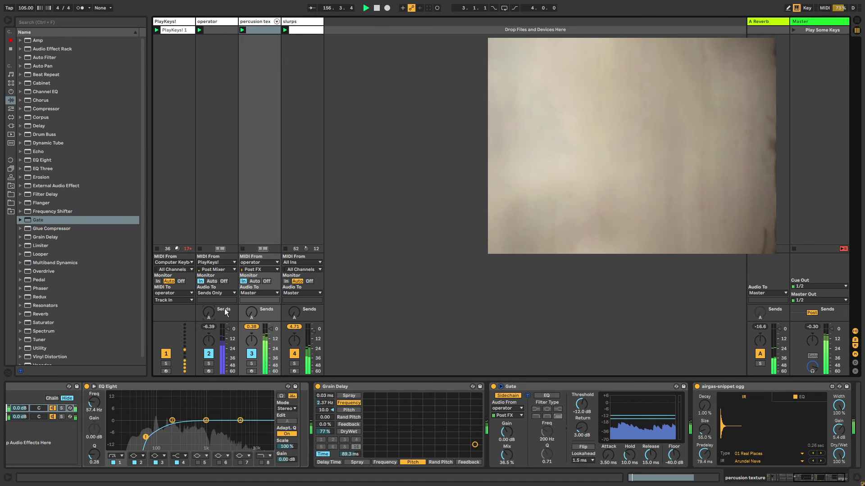
- Delete the A Reverb return track
left_click(764, 20)
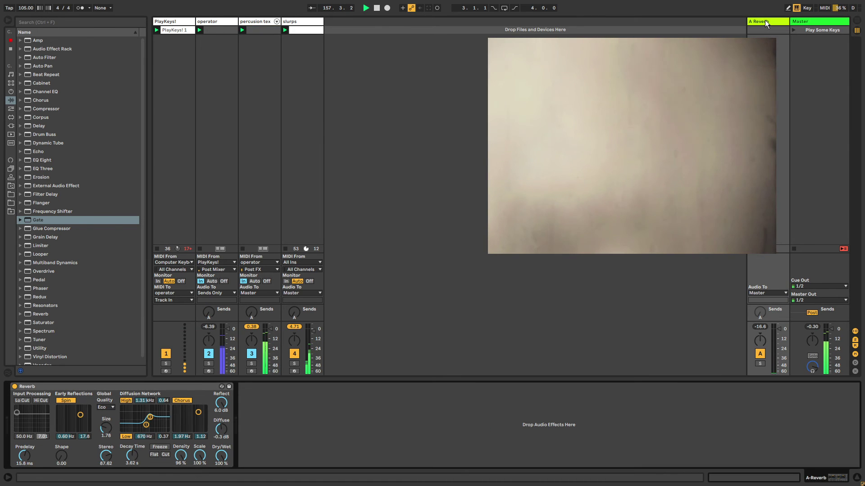
key("Delete")
- Colour the Master track white and clear the Play Some Keys scene name
left_click(813, 22)
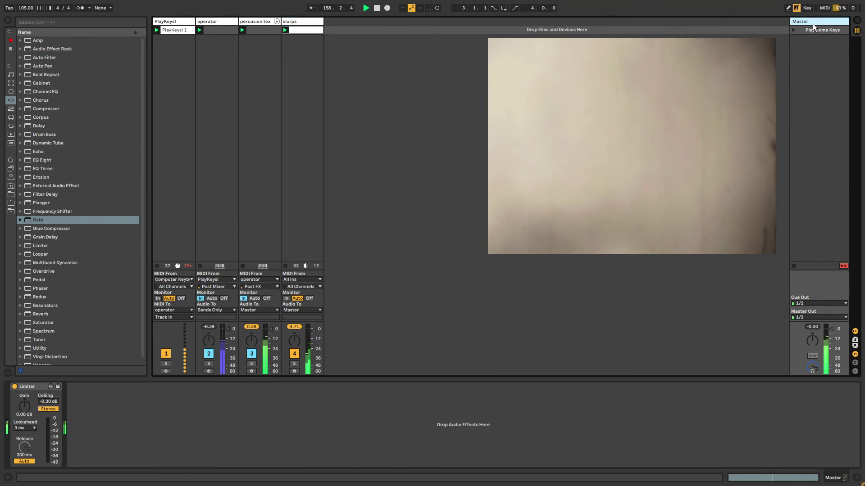
right_click(814, 22)
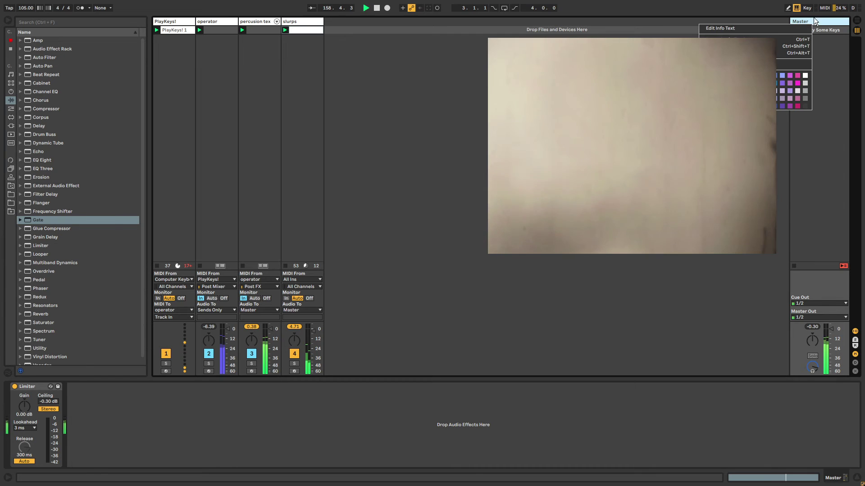
left_click(806, 77)
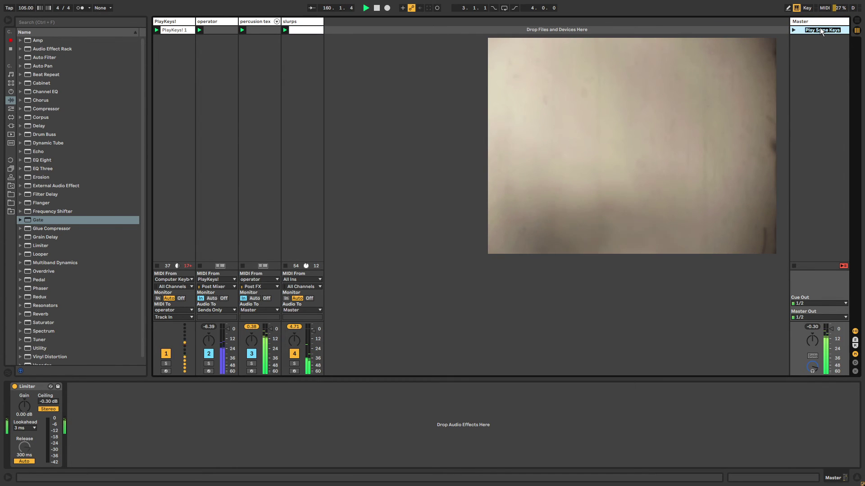
- Delete the MidiNoteProbabilityGate rack from the PlayKeys! track
left_click(173, 23)
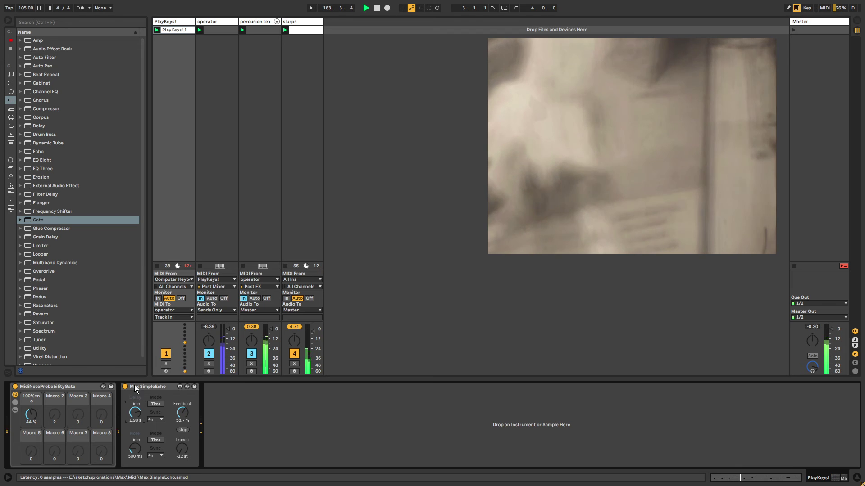
left_click_drag(157, 390, 57, 401)
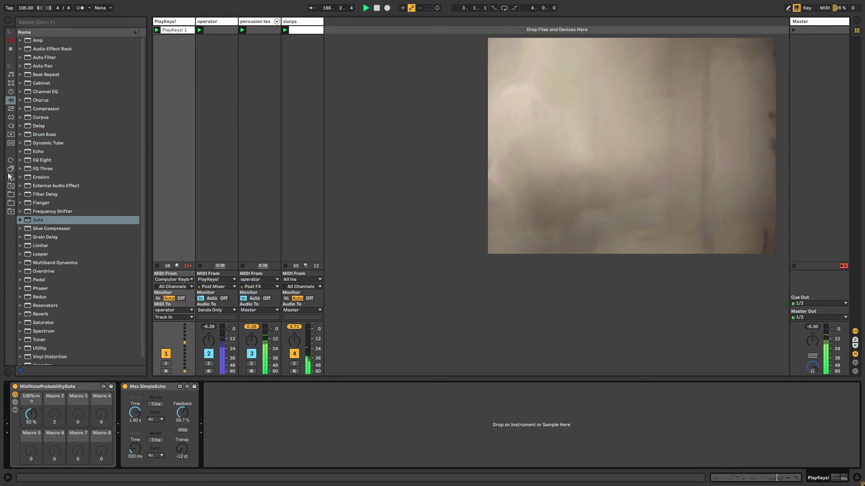
left_click(10, 186)
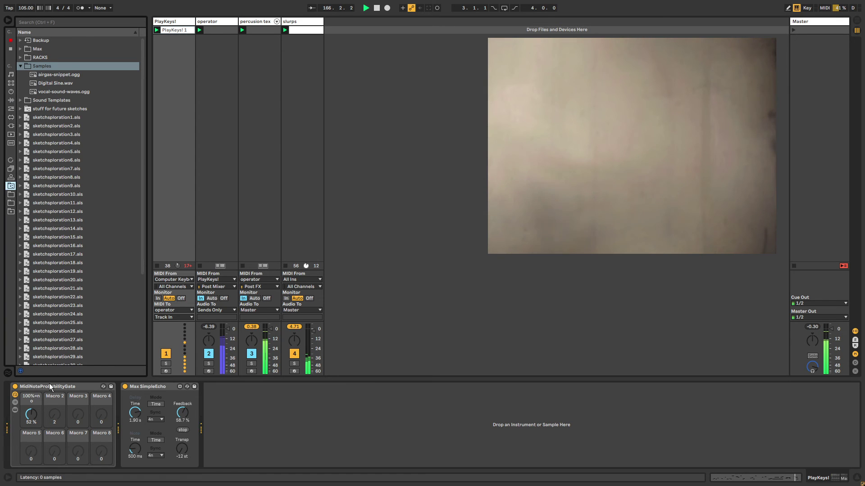
right_click(50, 383)
left_click(64, 431)
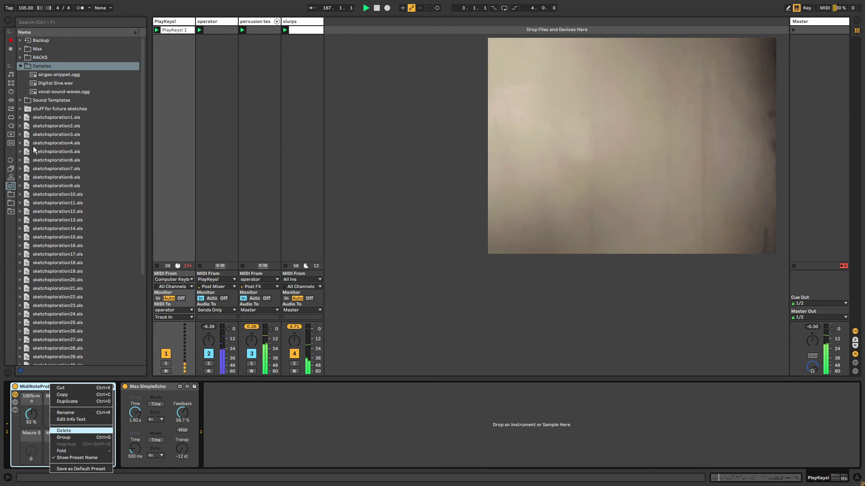
- Insert GMaudio Note Probability 1.0 from the Max Midi folder before Max SimpleEcho on the PlayKeys! track
left_click(21, 65)
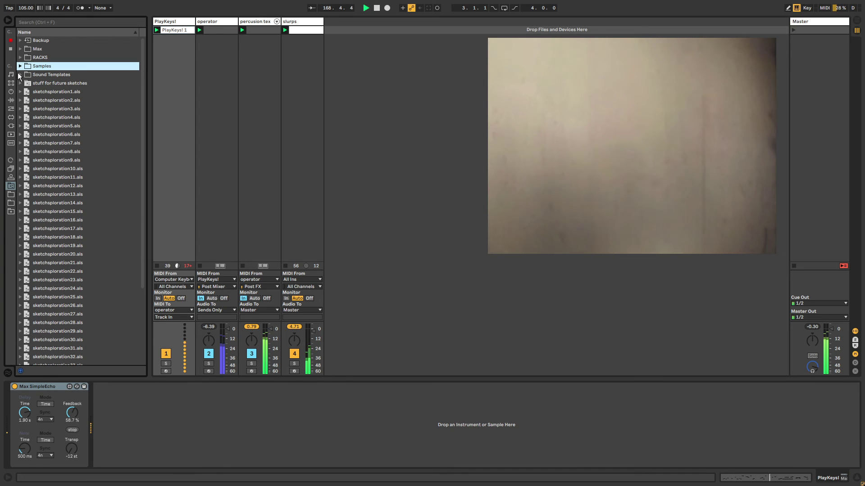
left_click(20, 58)
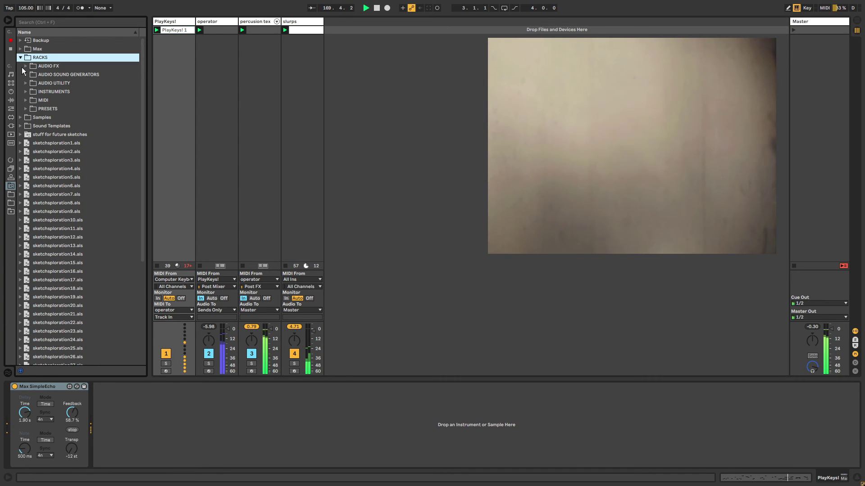
left_click(21, 58)
left_click(21, 49)
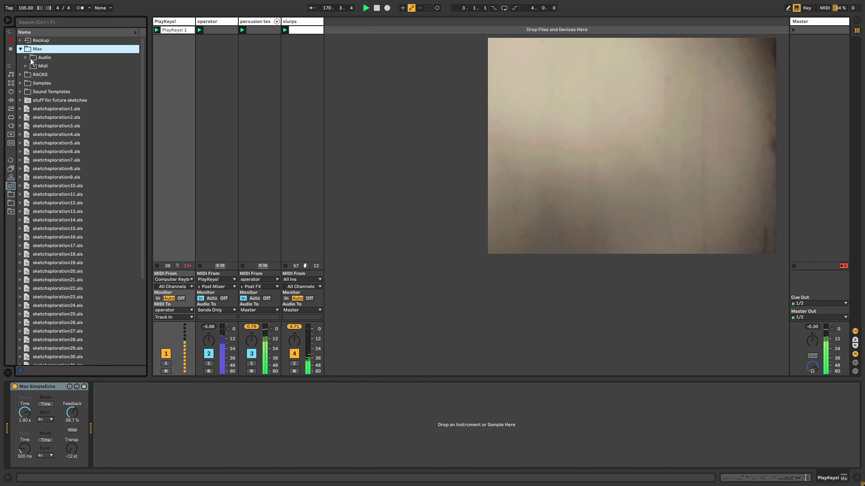
left_click(26, 66)
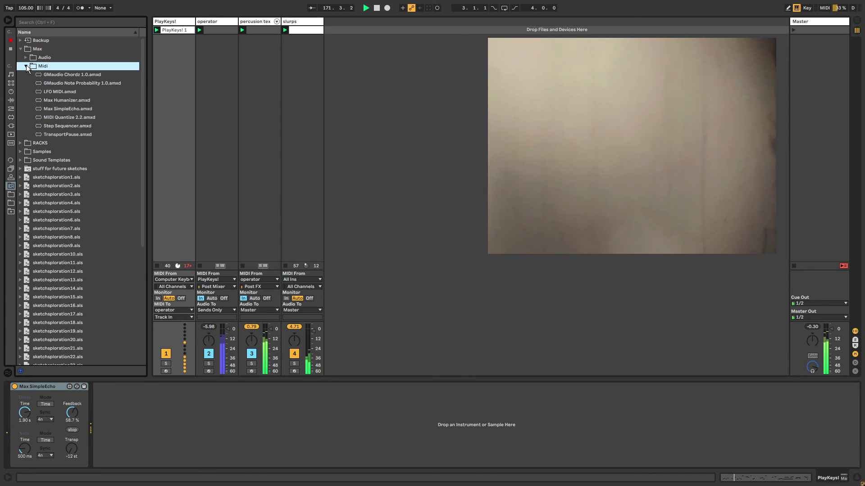
left_click_drag(57, 81, 8, 424)
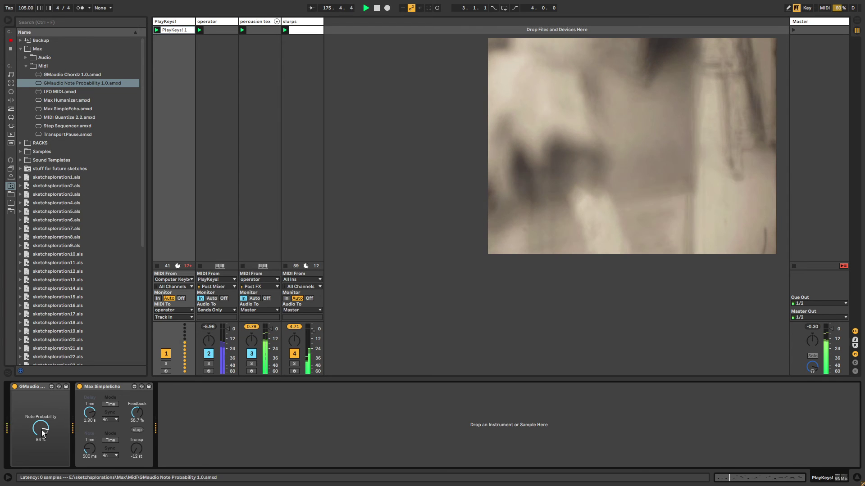
- Try to draw Note Probability automation around beat 1.2 to 1.3 in the PlayKeys! 1 clip's envelope
key("shift+Tab")
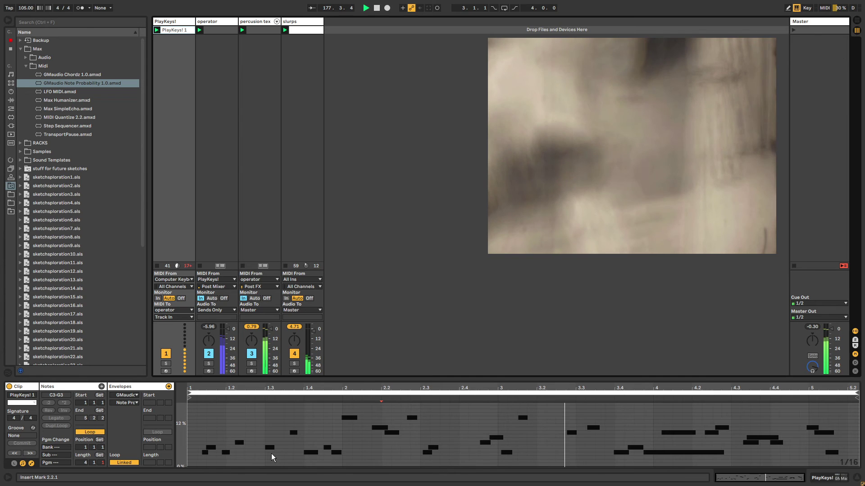
key("b")
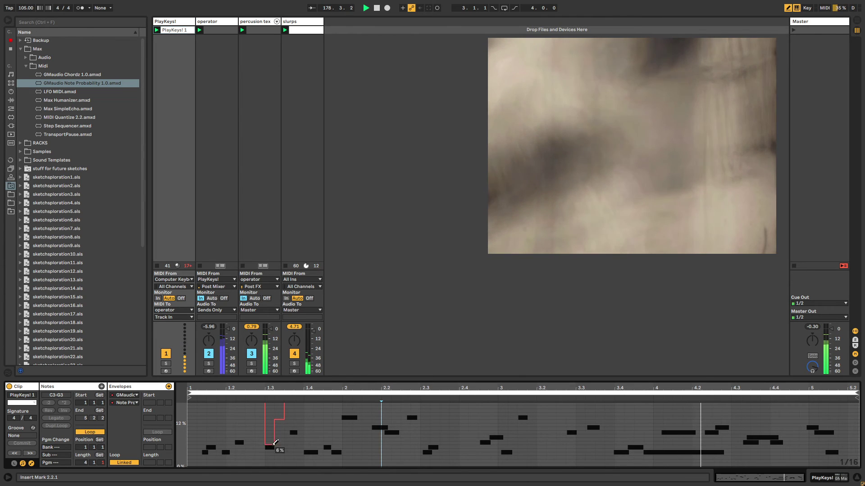
left_click_drag(276, 442, 272, 463)
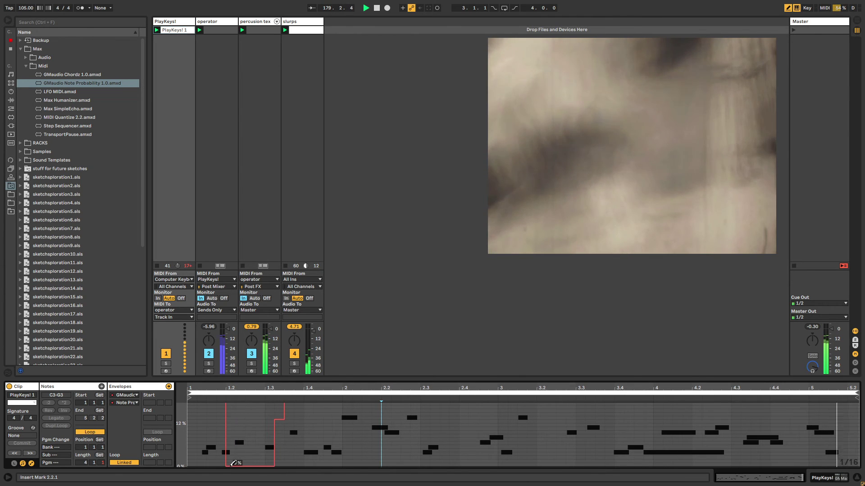
left_click(237, 413)
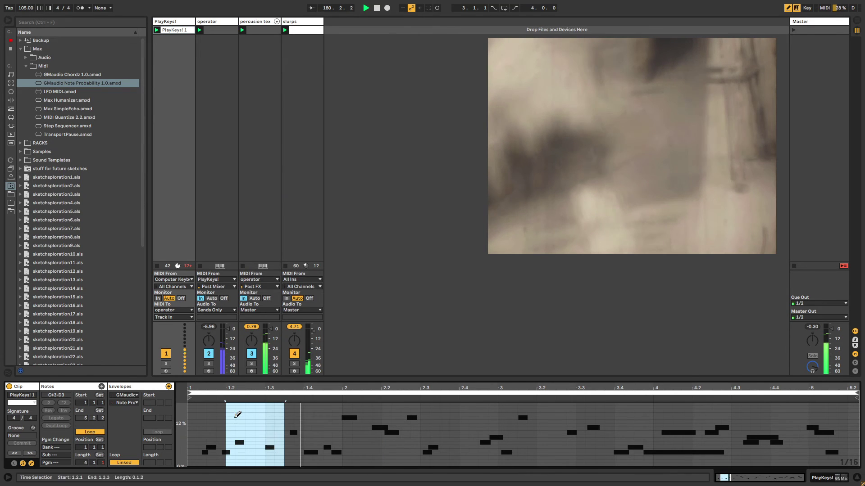
- Group GMaudio Note Probability and Max SimpleEcho into a MIDI Effect Rack and map Note Probability to Macro 1
key("shift+Tab")
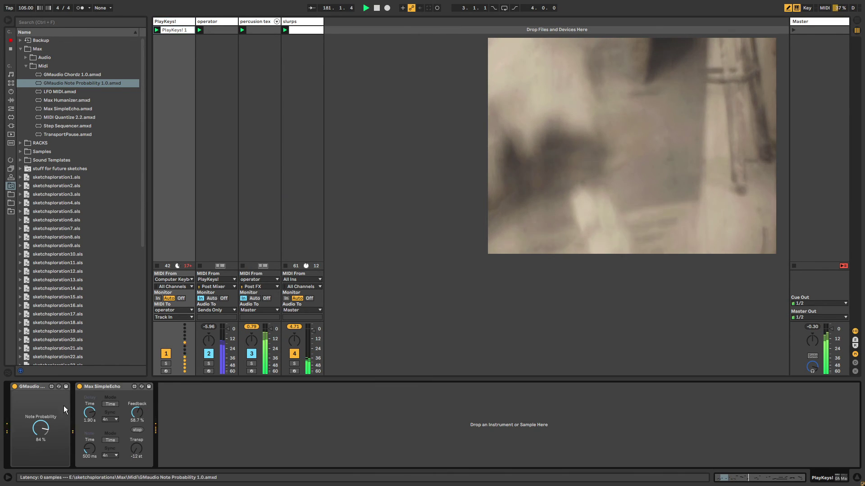
left_click(113, 386)
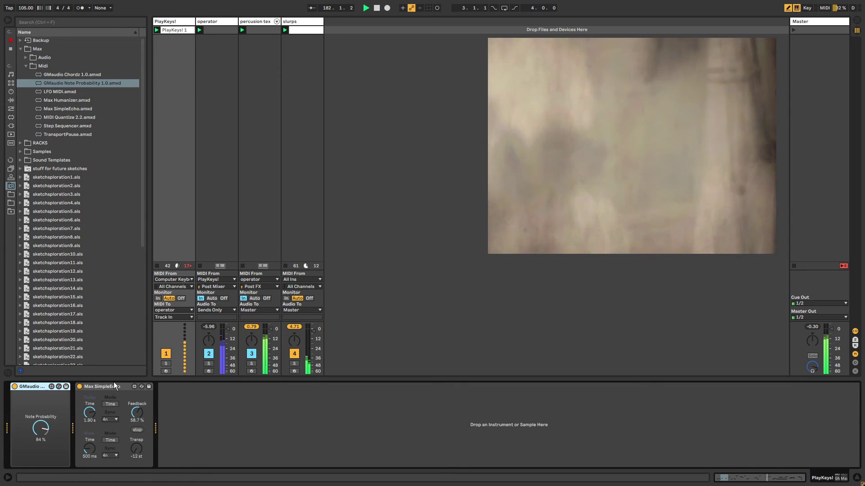
key("ctrl+g")
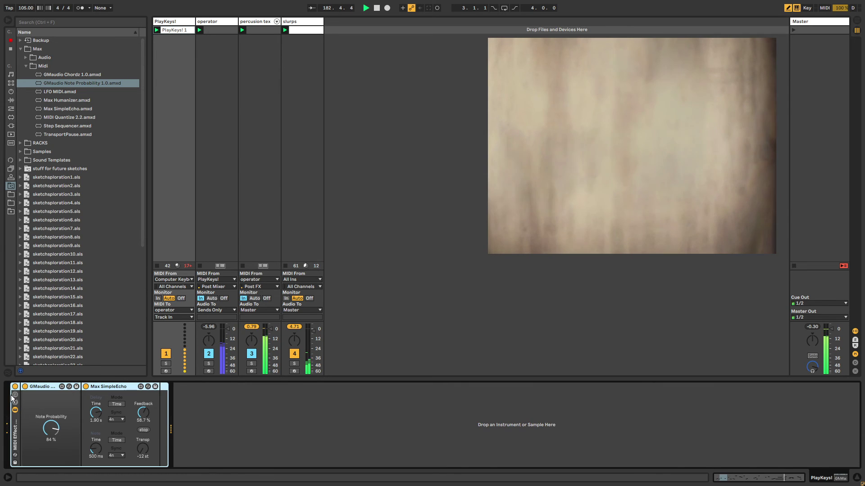
left_click(91, 387)
left_click(148, 431)
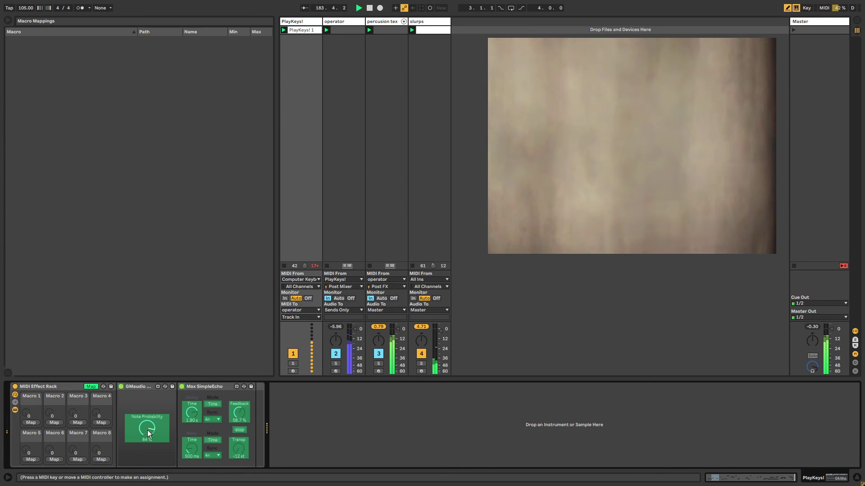
left_click(30, 423)
left_click(91, 388)
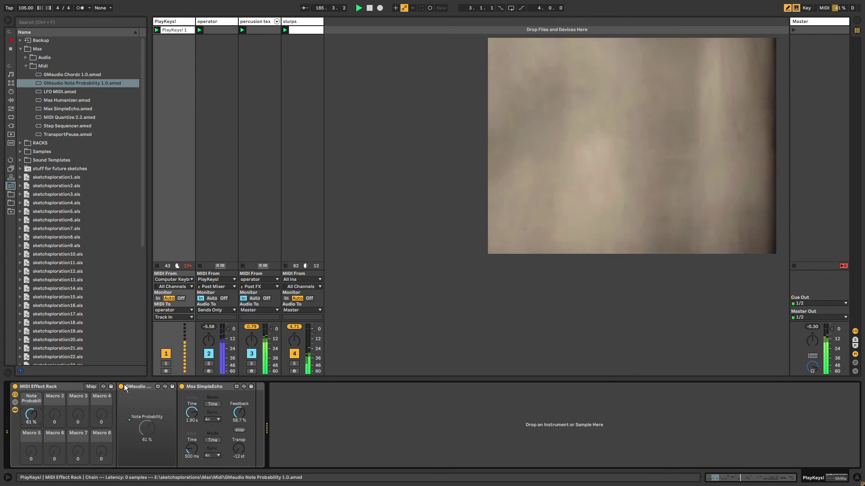
- Turn the rack's Note Probability macro down to 0% and check the PlayKeys! 1 clip
left_click(138, 383)
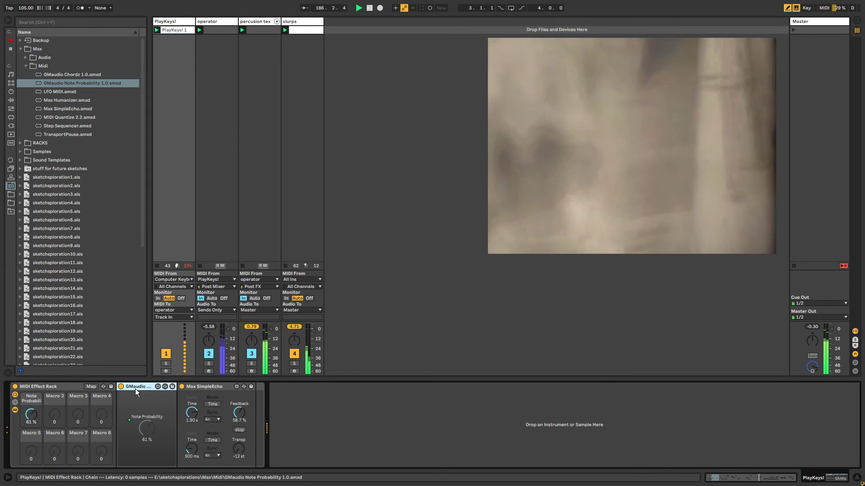
left_click_drag(31, 415, 31, 444)
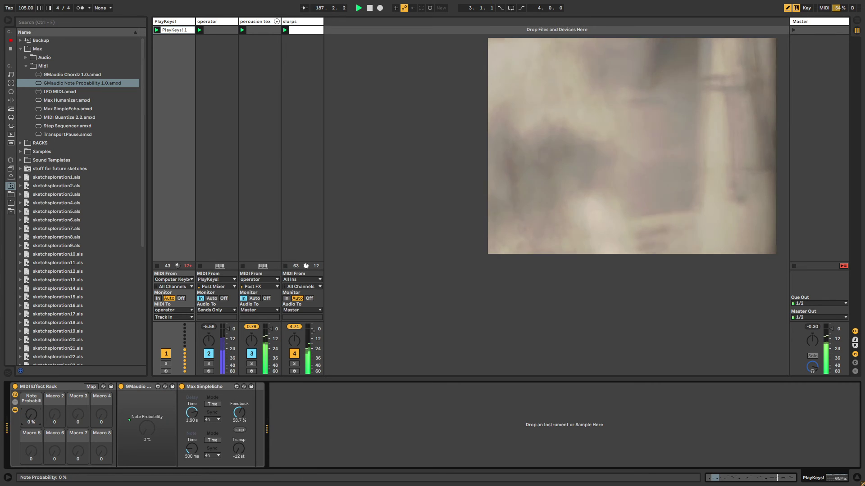
left_click(175, 31)
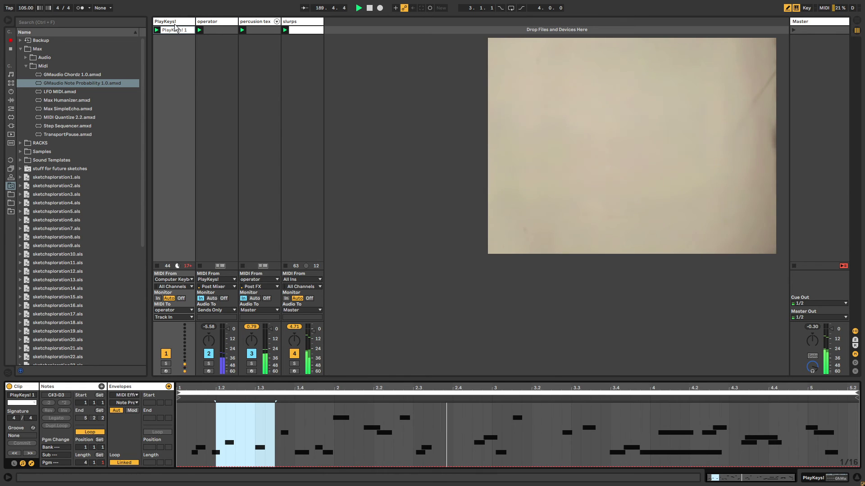
left_click(174, 23)
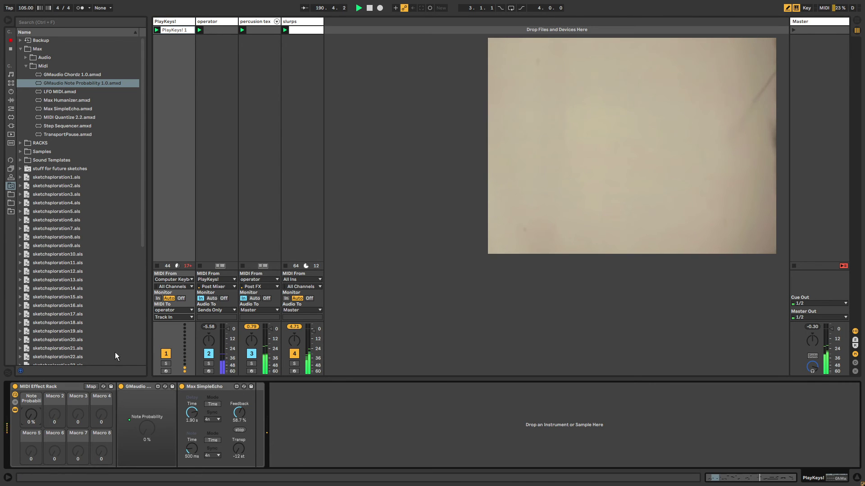
left_click_drag(33, 421, 33, 408)
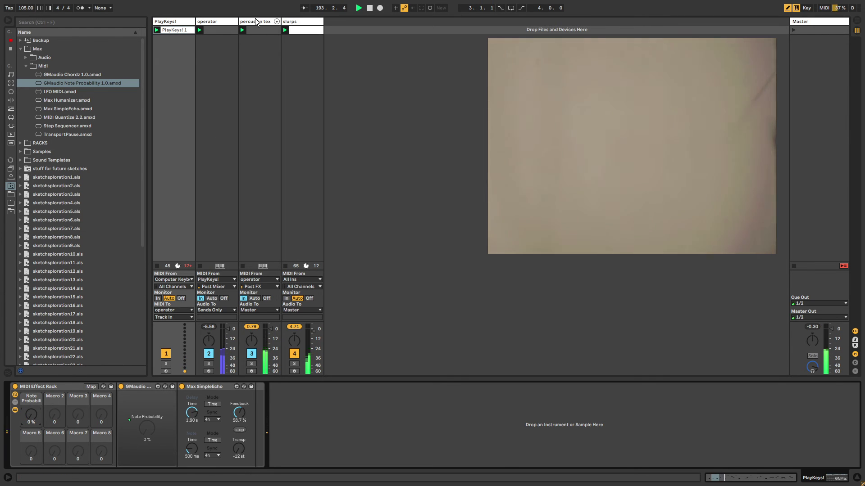
- Review the operator and percussion texture device chains and clear the name of the PlayKeys! 1 clip
left_click(257, 21)
left_click(227, 21)
left_click(258, 21)
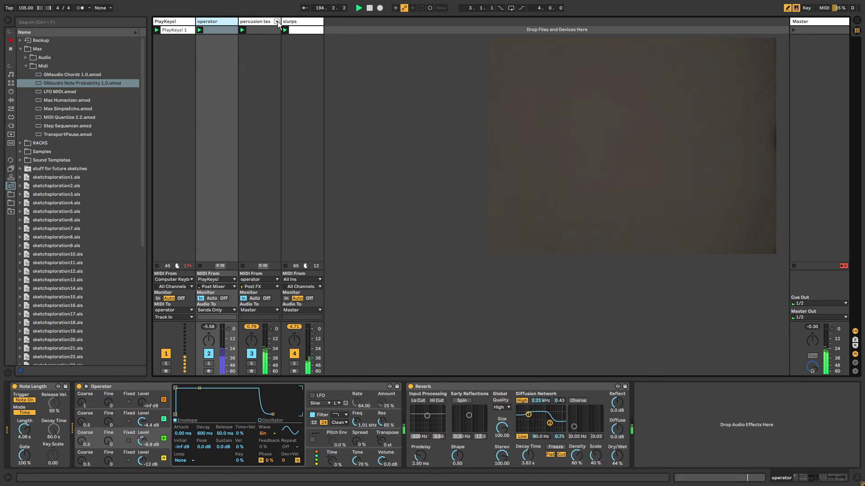
left_click(277, 21)
left_click(278, 25)
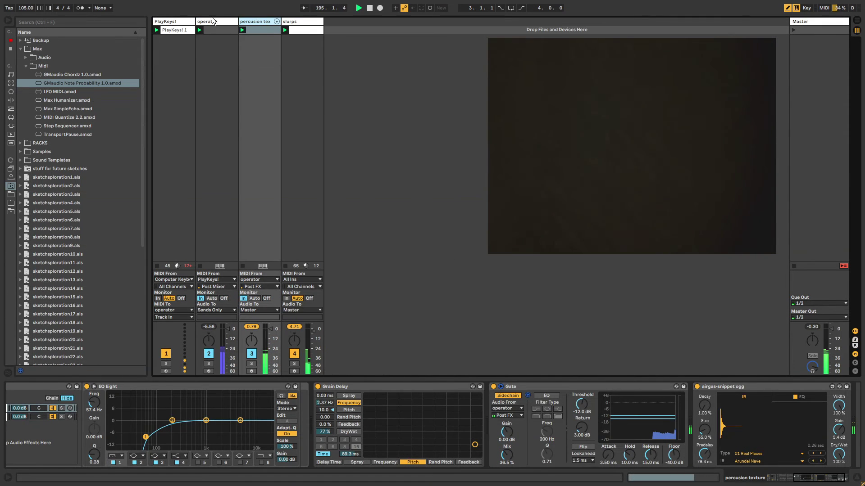
left_click(177, 30)
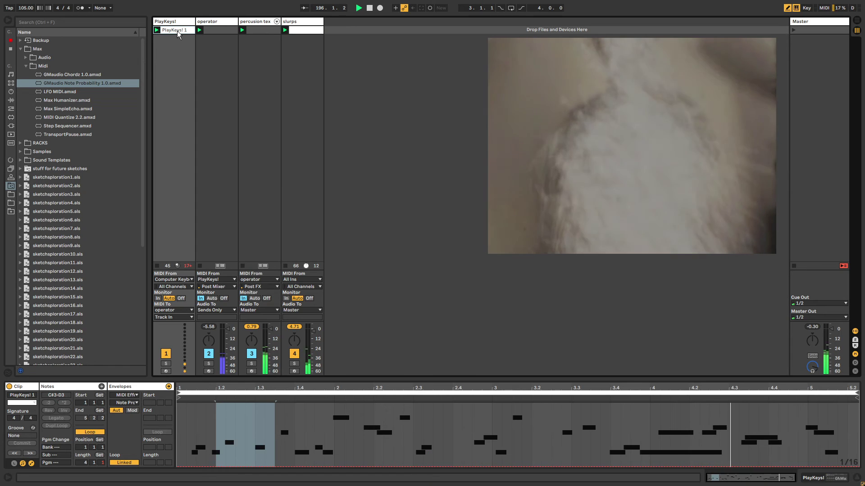
left_click_drag(179, 34, 213, 30)
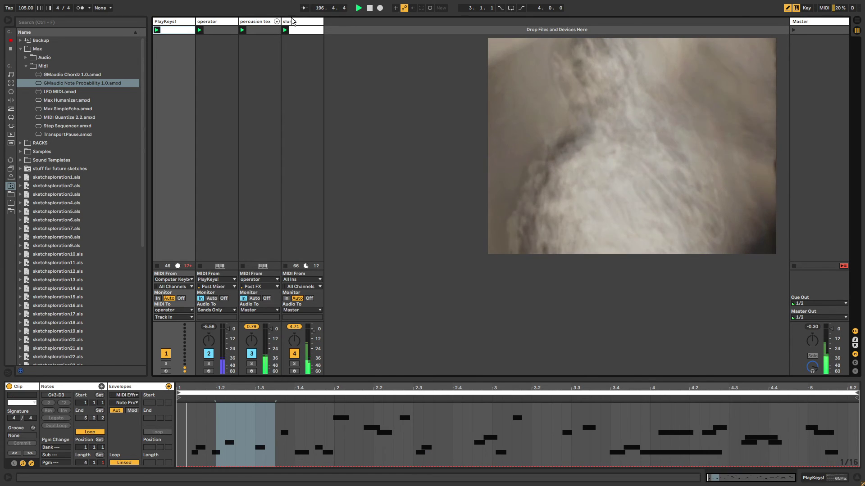
- Copy the Gate from percussion texture to slurps before the vocal-sound-waves reverb, and set its sidechain source to percussion texture
left_click(302, 30)
left_click(209, 20)
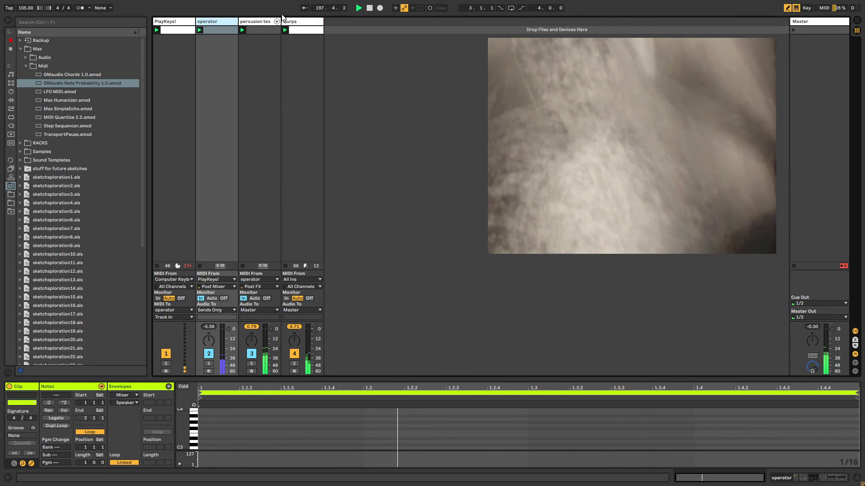
left_click(292, 20)
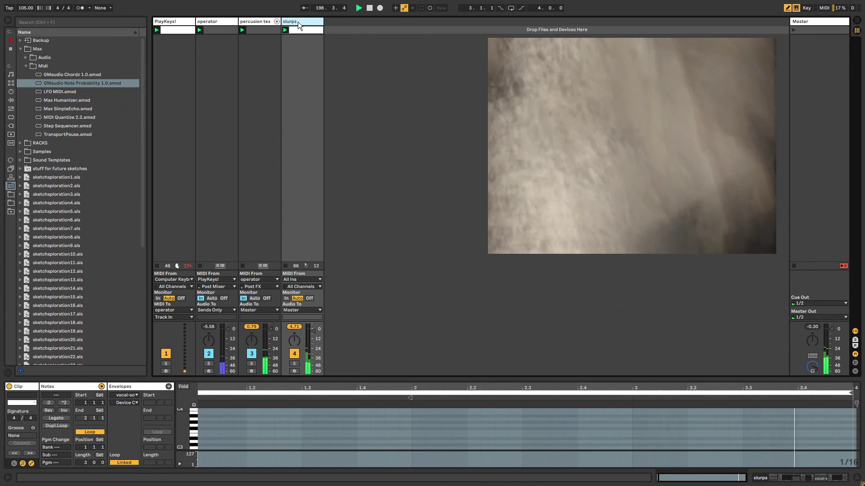
left_click(298, 22)
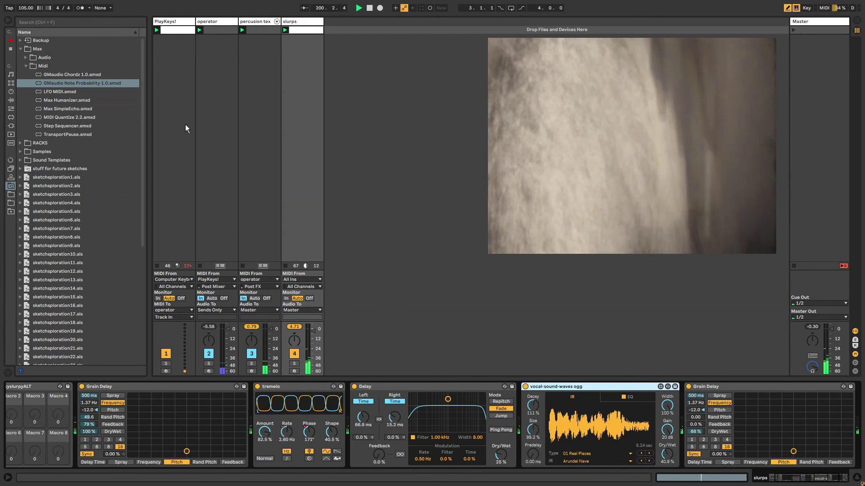
left_click(252, 20)
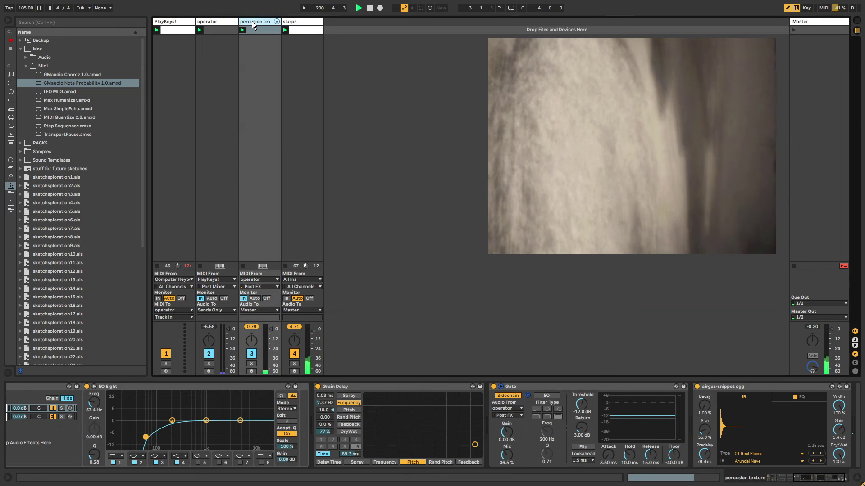
left_click(521, 388)
left_click(302, 68)
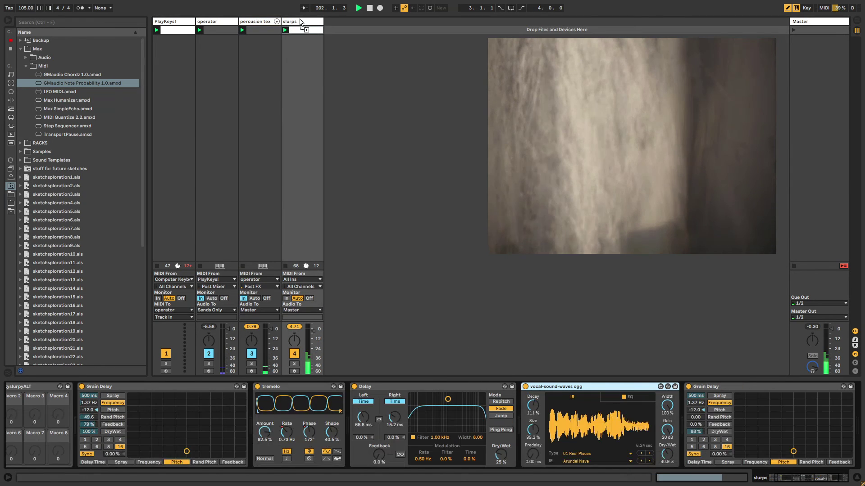
left_click_drag(511, 441, 518, 437)
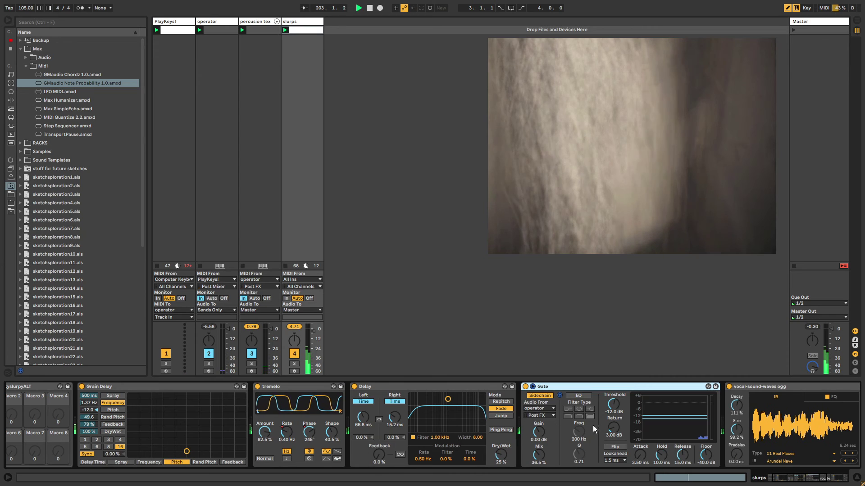
left_click(535, 409)
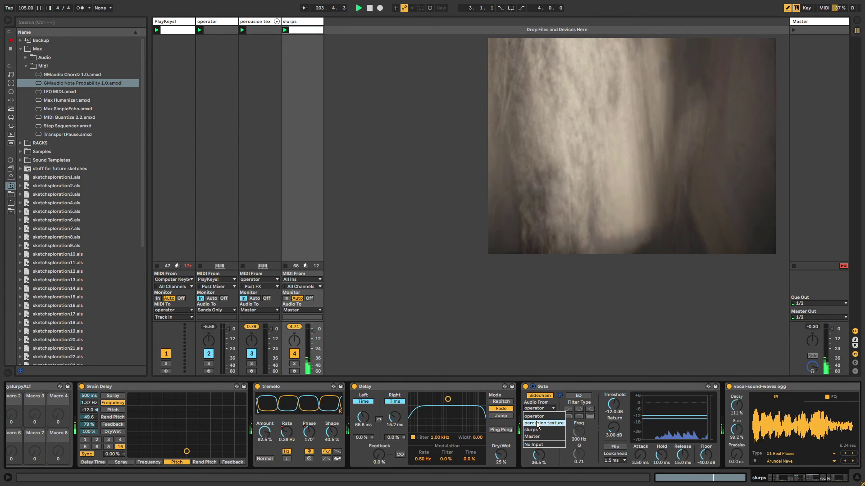
left_click(536, 428)
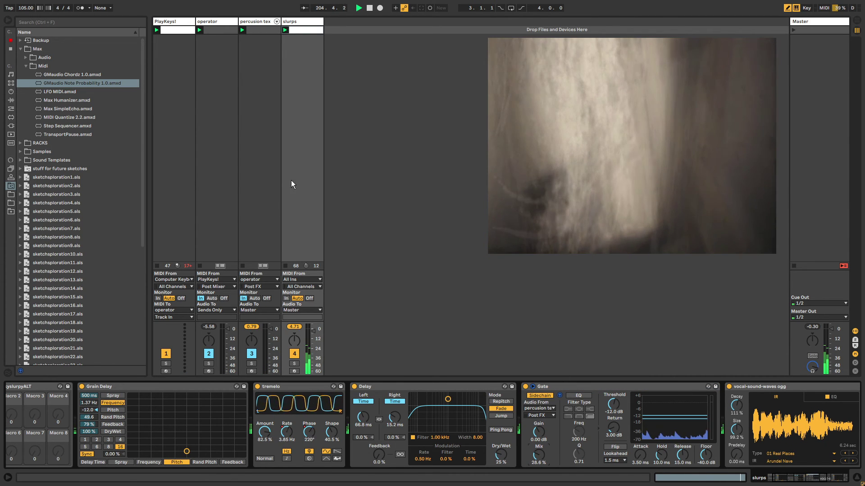
- Set the PlayKeys! Note Probability macro to 38% and route the percussion texture track's audio output to Sends Only
left_click(169, 23)
left_click_drag(31, 414, 31, 403)
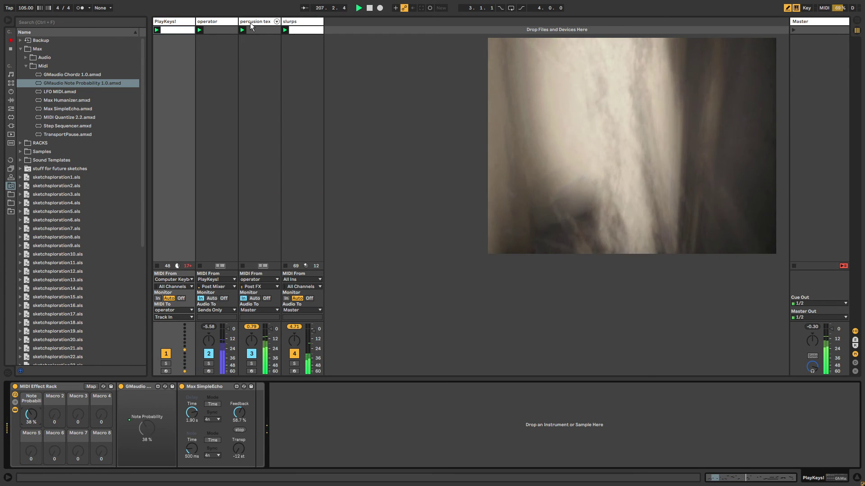
left_click(251, 25)
left_click(263, 310)
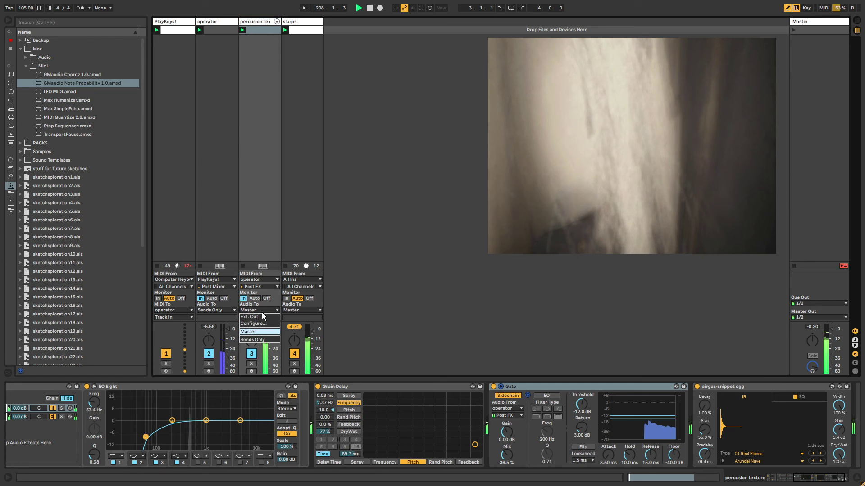
left_click(261, 340)
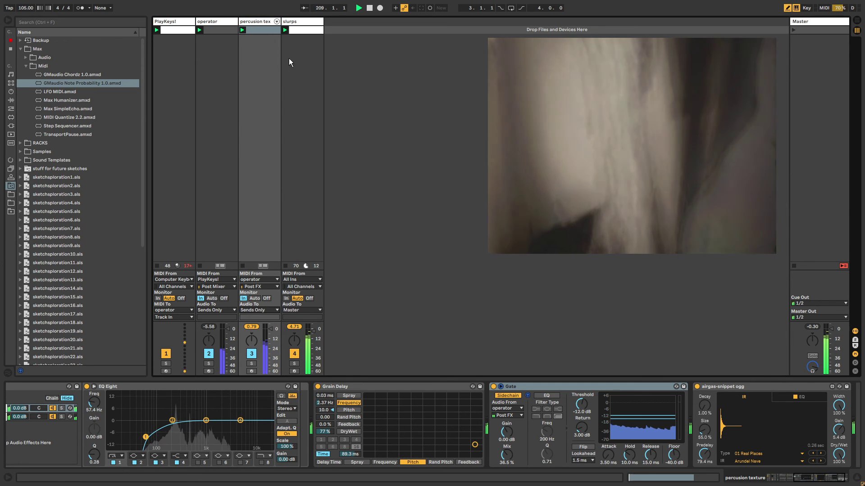
- Cut the low EQ band of the slurps track's vocal-sound-waves reverb by 9.1 dB at 222 Hz
left_click(293, 21)
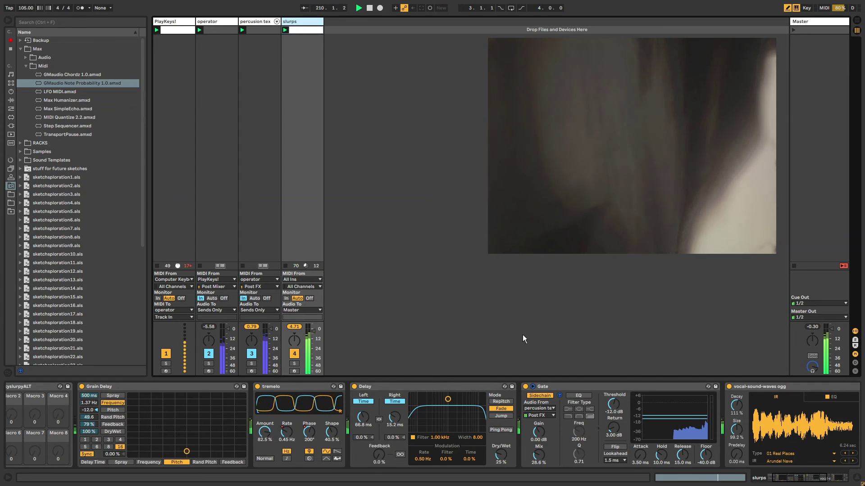
scroll(468, 455, "right", 5)
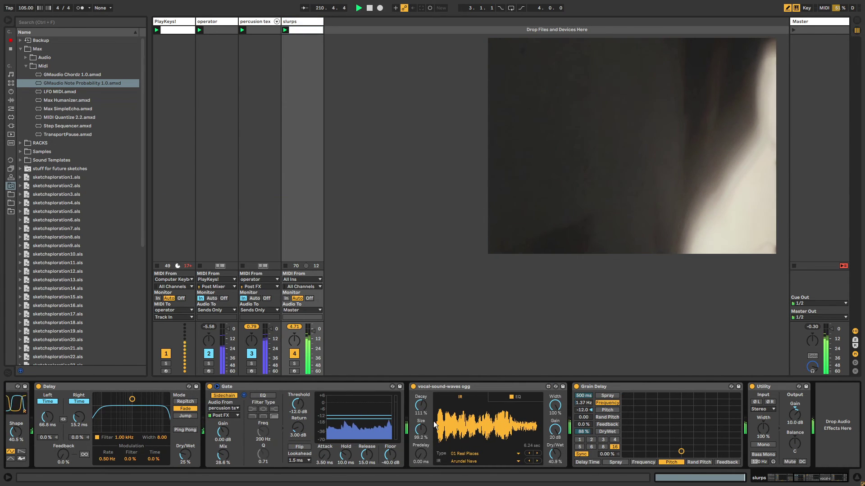
left_click(515, 397)
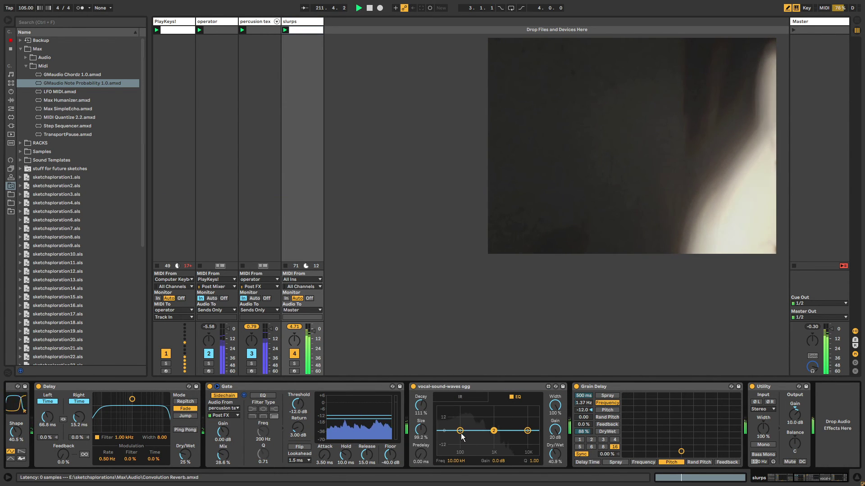
left_click_drag(461, 435, 471, 448)
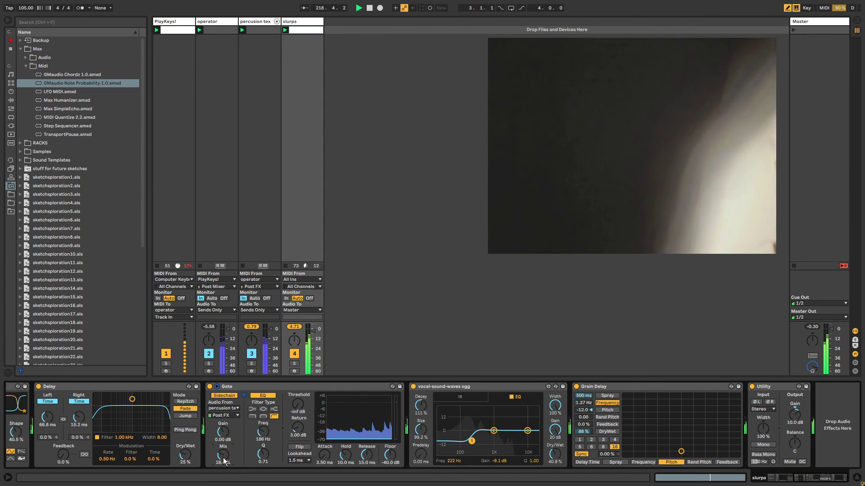
- Enable the slurps Gate's sidechain EQ at 186 Hz, with the threshold at -inf dB and the mix at 25.4%
left_click_drag(224, 460, 253, 464)
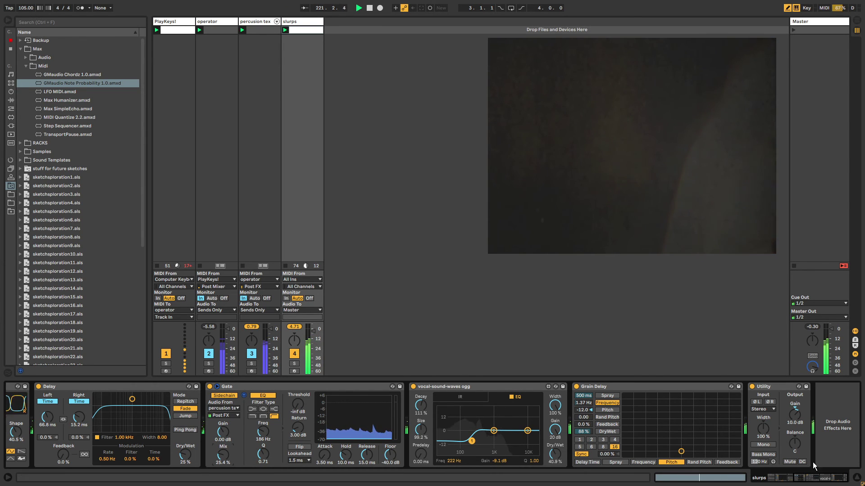
left_click(776, 480)
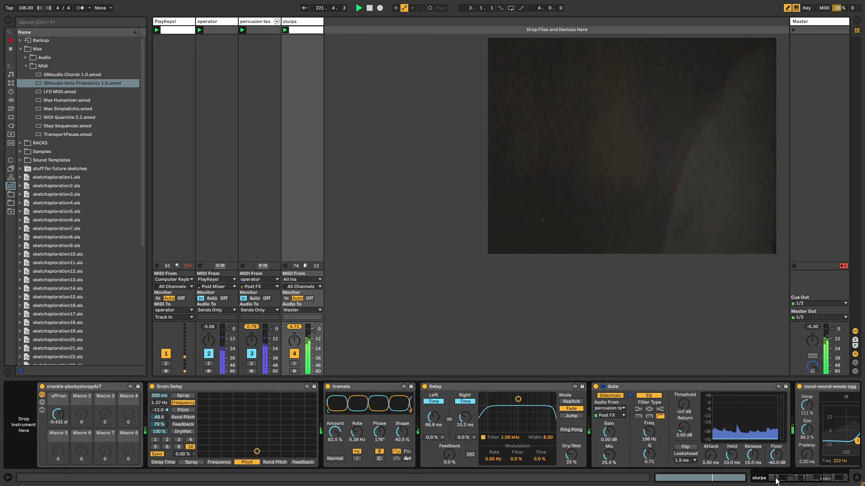
- Route the percussion texture track's audio output to Master and insert a new audio track after slurps
left_click(254, 309)
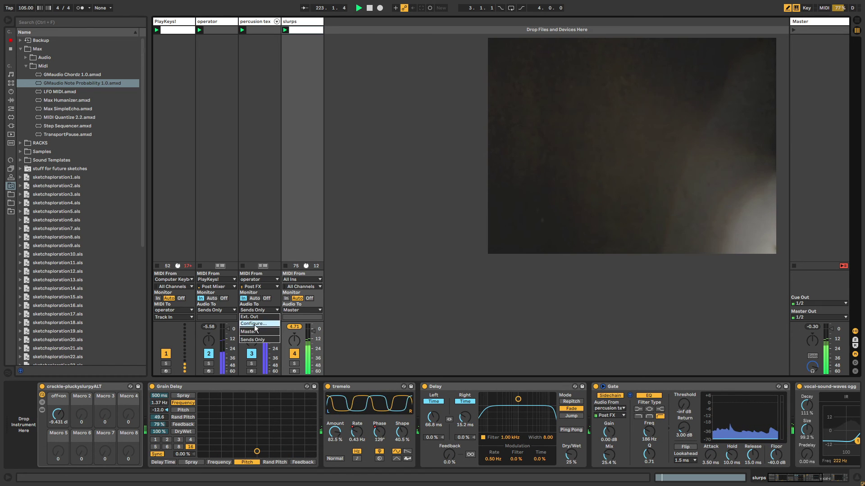
left_click(254, 331)
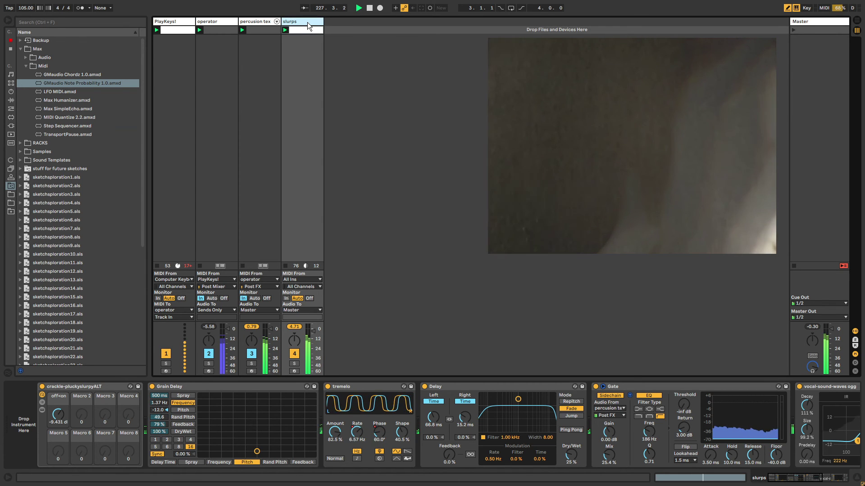
key("ctrl+t")
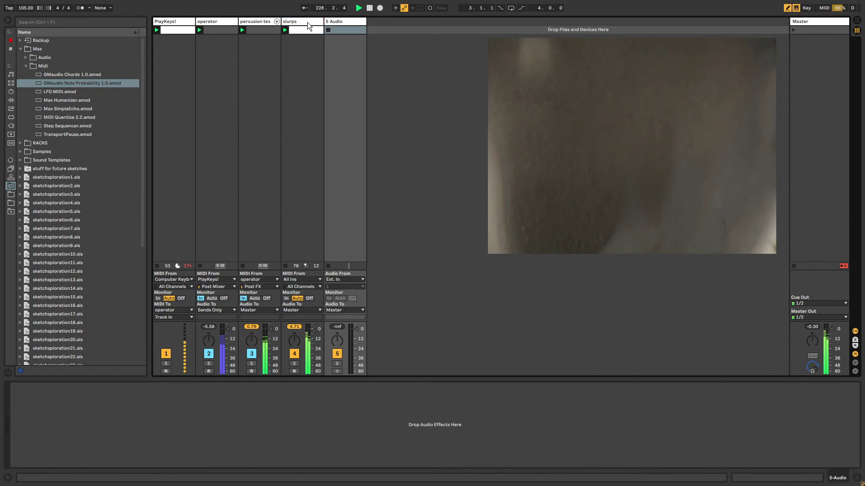
left_click(307, 23)
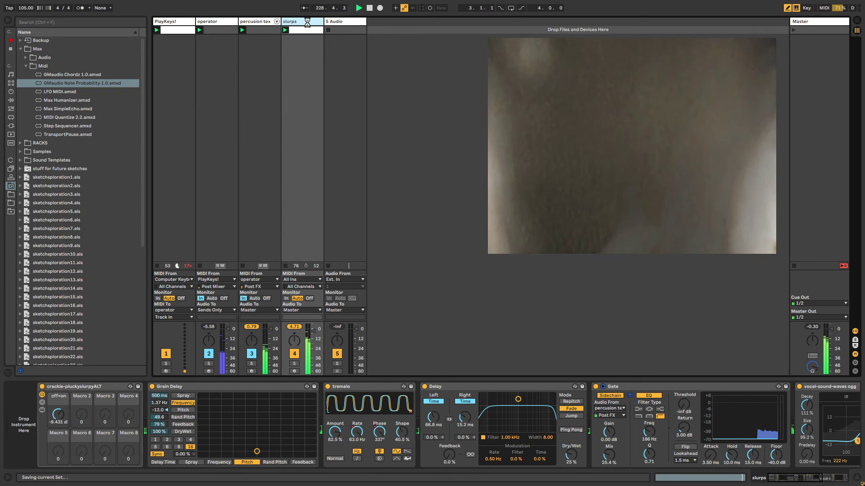
left_click(345, 24)
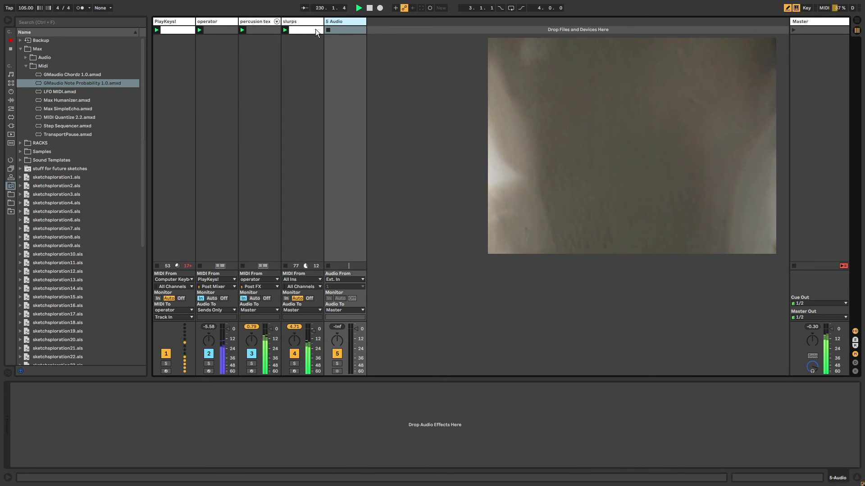
- Show the impulse response of the vocal-sound-waves reverb on the slurps track
left_click(306, 22)
scroll(769, 427, "right", 5)
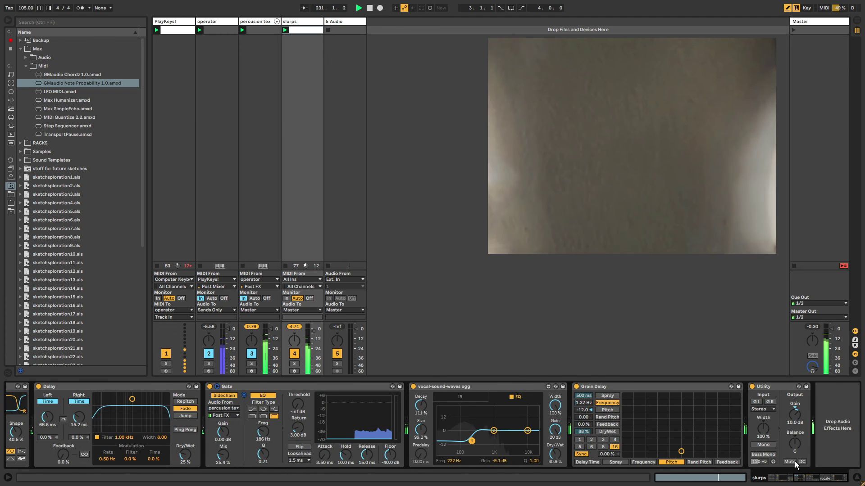
left_click(442, 400)
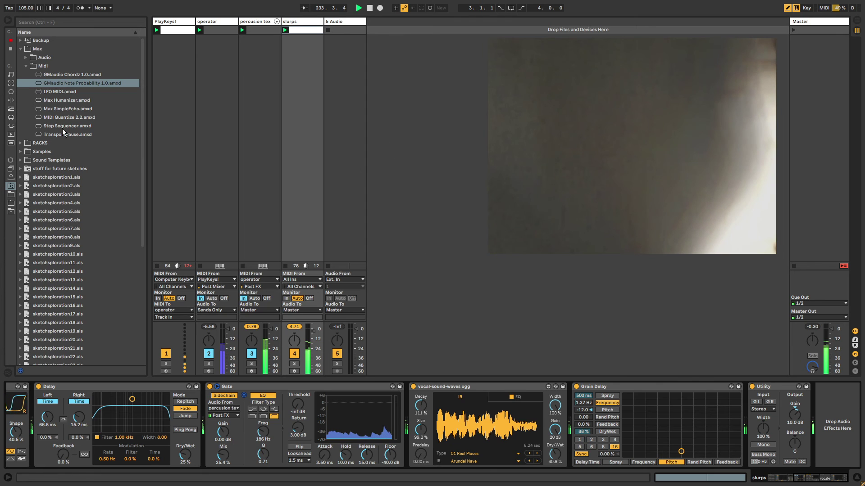
- Load vocal-sound-waves.ogg from the Samples folder into the first clip slot of the new audio track
left_click(26, 66)
left_click(20, 83)
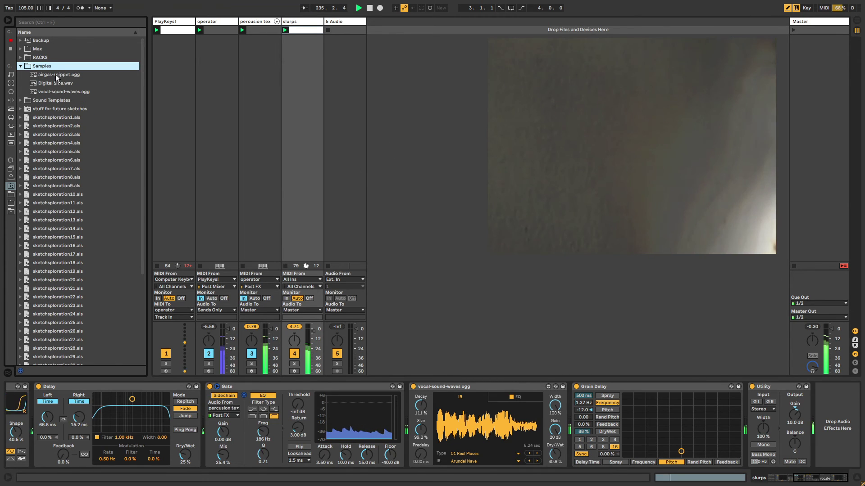
double_click(56, 77)
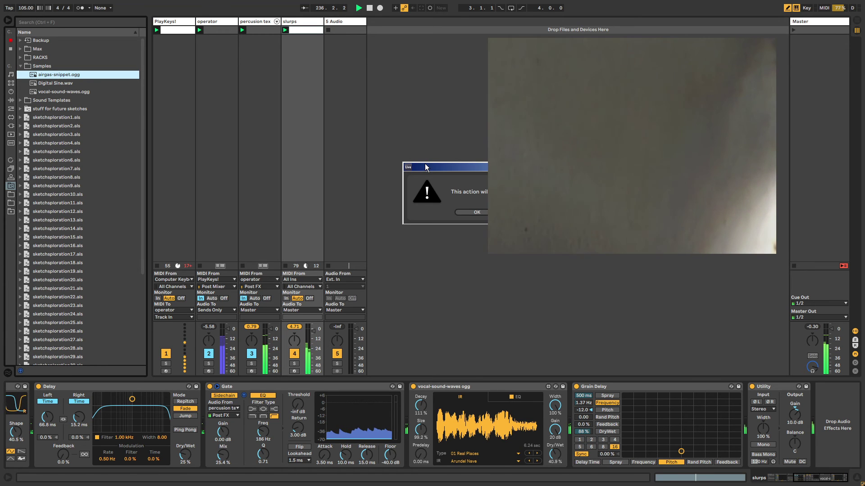
key("Return")
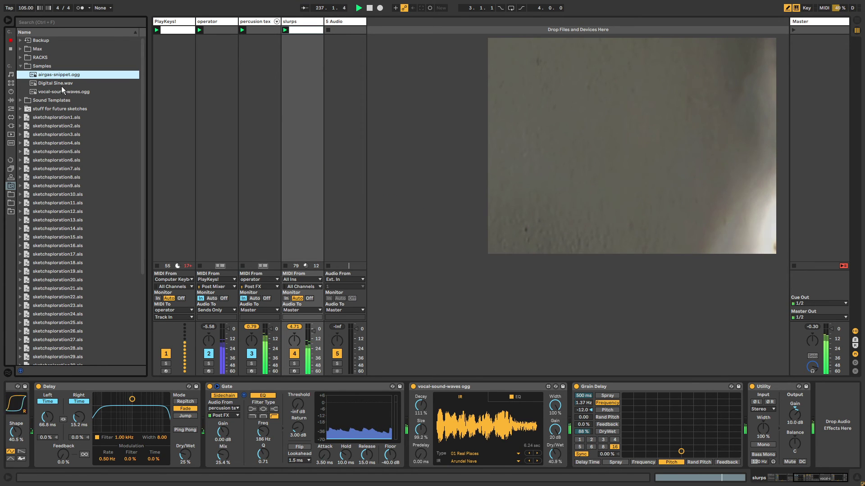
left_click_drag(64, 92, 283, 53)
left_click_drag(343, 33, 344, 32)
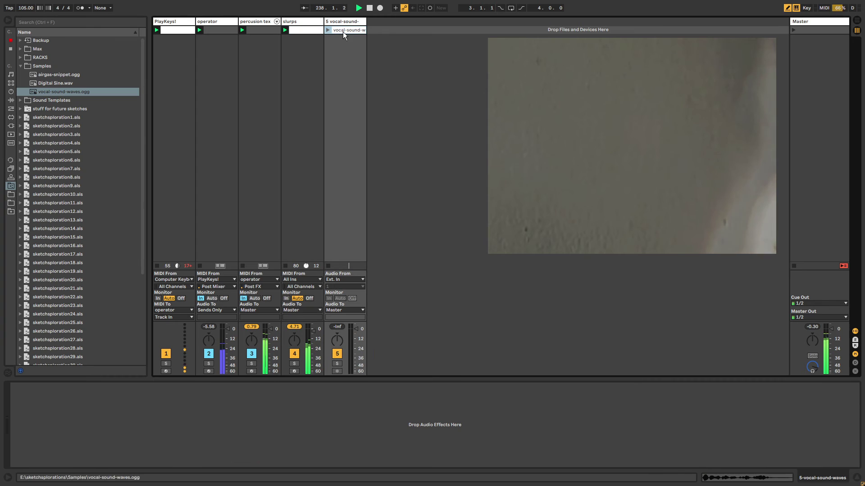
- Loop the vocal-sound-waves clip over its quiet tail from 2.3.2 to 2.4.3 and launch the clip
left_click(356, 30)
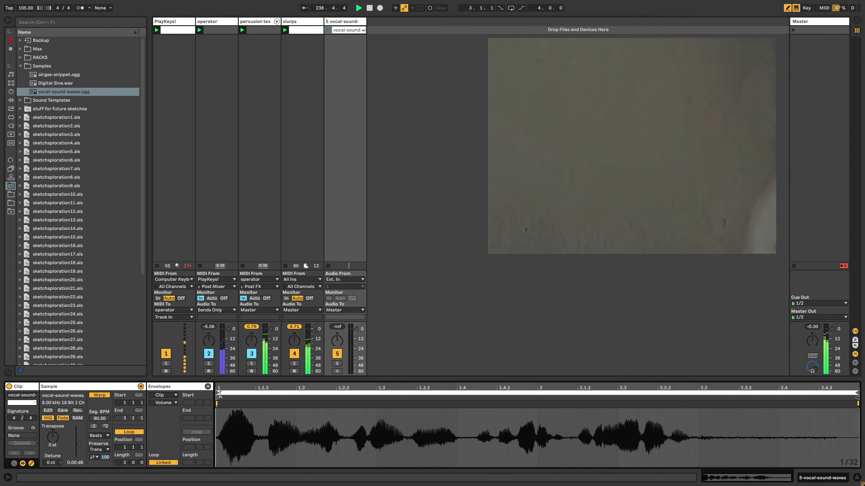
left_click_drag(220, 395, 719, 395)
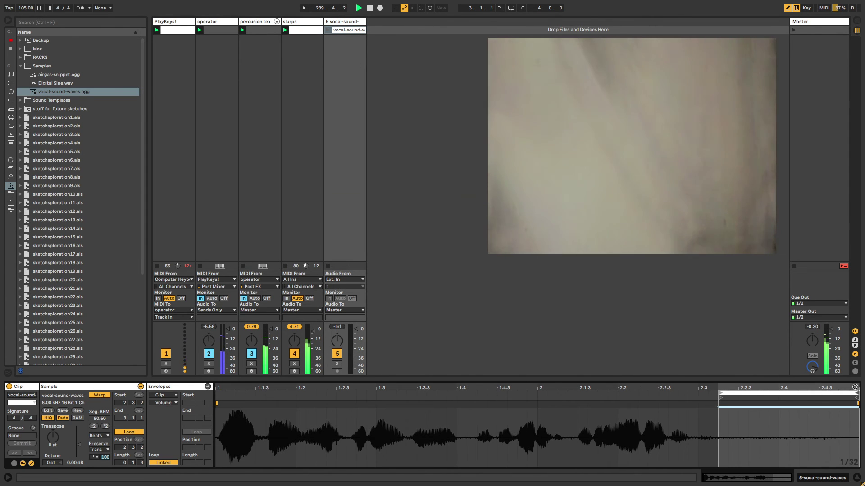
left_click_drag(857, 393, 818, 393)
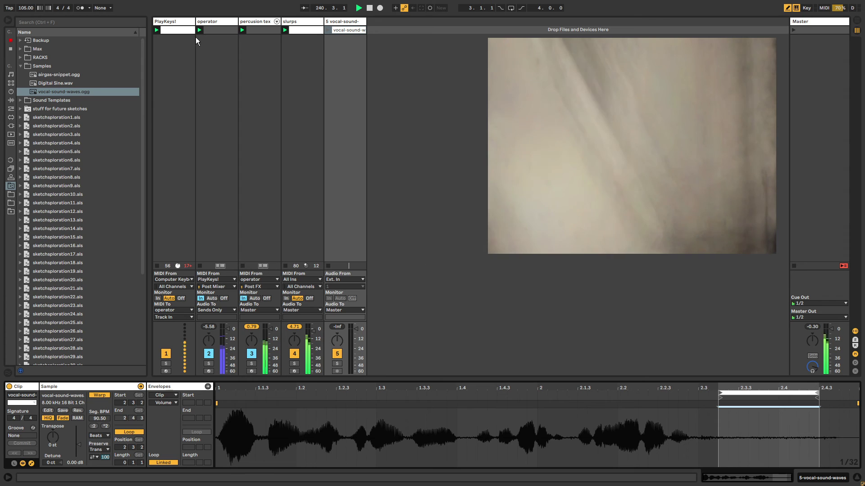
left_click(328, 30)
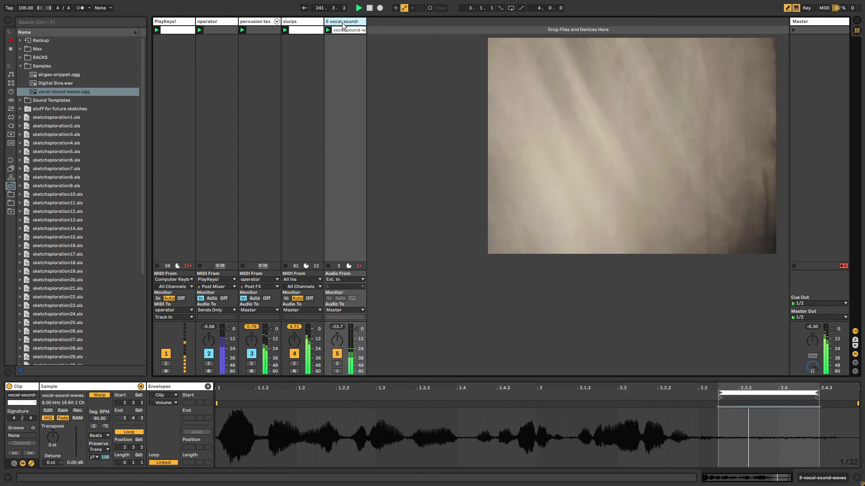
- Show the vocal-sound-waves track's device chain and list the audio effects in the browser
key("shift+Tab")
left_click(11, 109)
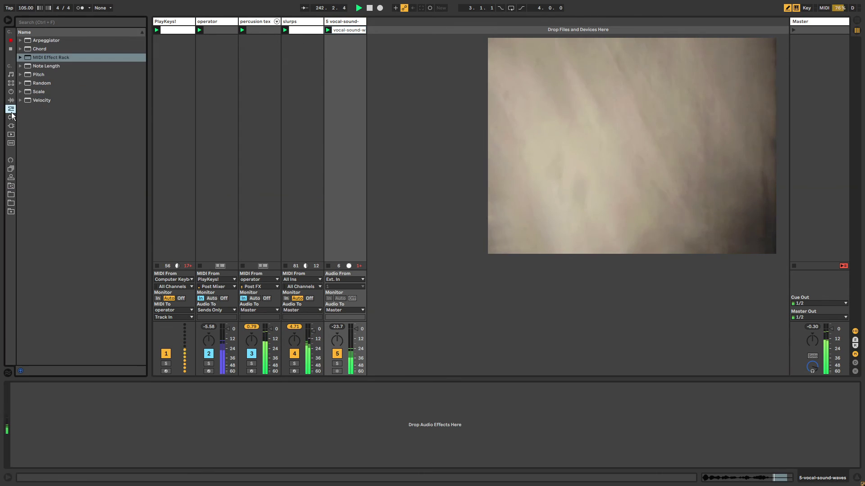
left_click(10, 117)
left_click(10, 100)
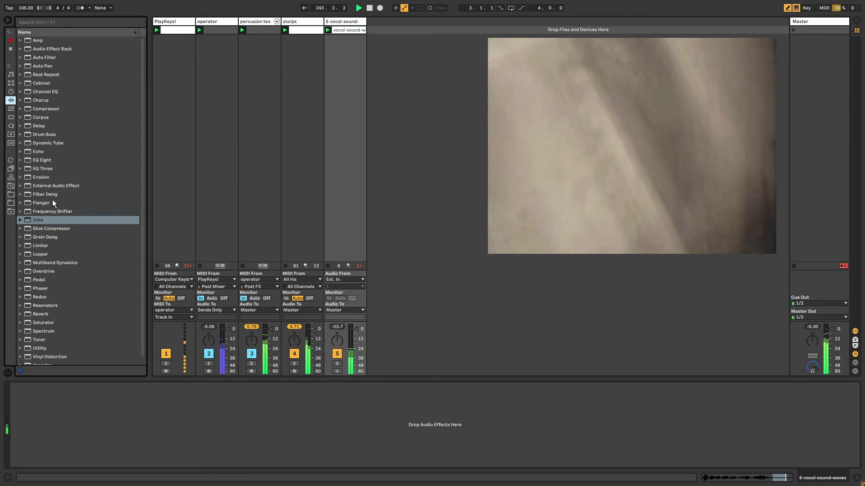
- Try a segment tempo of 80 BPM on the vocal-sound-waves clip and undo it
left_click(344, 31)
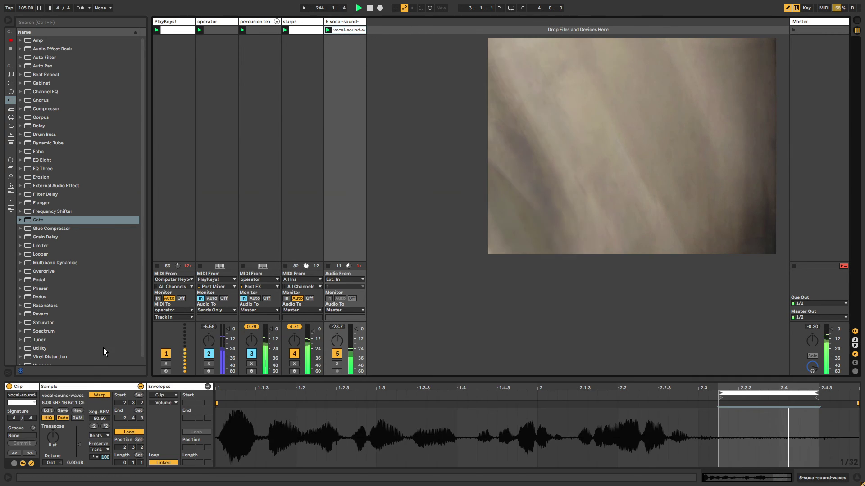
left_click(96, 420)
type("80")
key("Return")
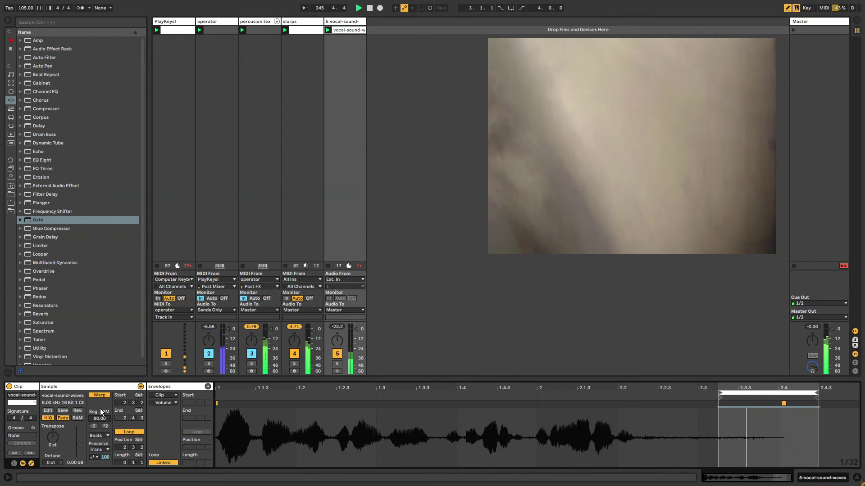
key("ctrl+z")
- Add warp markers at 2.3.1+ and just past 2.4.3, and stretch the tail by moving the first marker to between 1.3.3 and 1.4
double_click(717, 419)
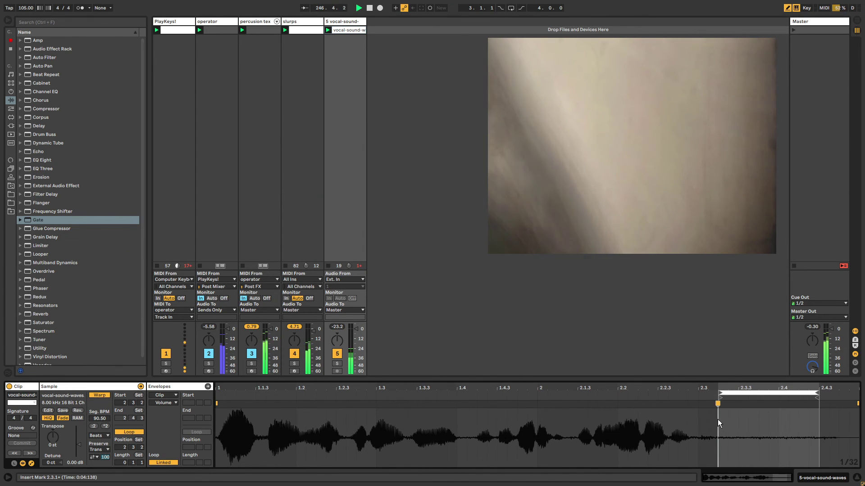
double_click(831, 417)
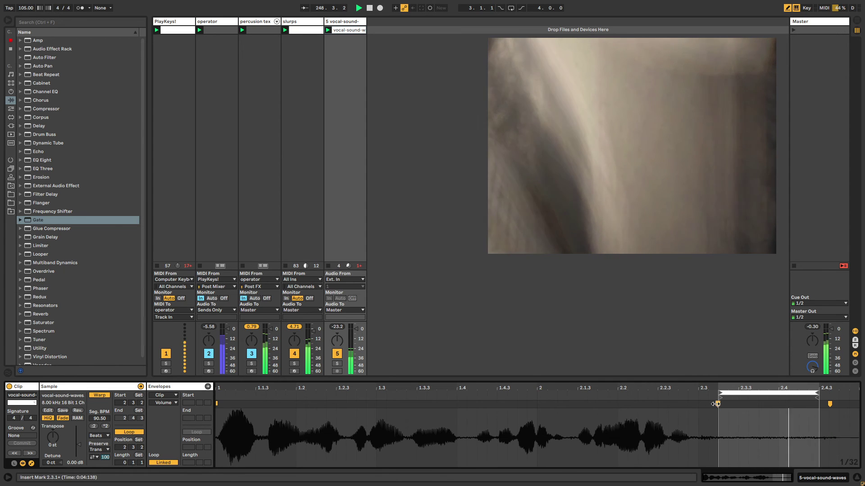
mouse_move(719, 402)
left_mouse_down()
mouse_move(824, 403)
mouse_move(437, 403)
left_mouse_up()
- Extend the clip's loop to span from 1.4.1 to just before 2.4.3 and set the clip start to 1.4.1
left_click_drag(734, 393, 473, 393)
left_click_drag(555, 393, 809, 393)
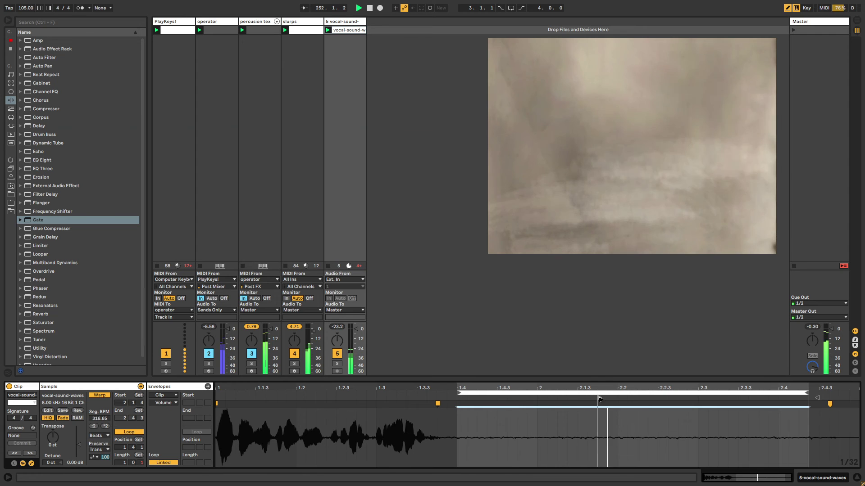
mouse_move(498, 408)
left_mouse_down()
mouse_move(450, 408)
mouse_move(458, 399)
left_mouse_up()
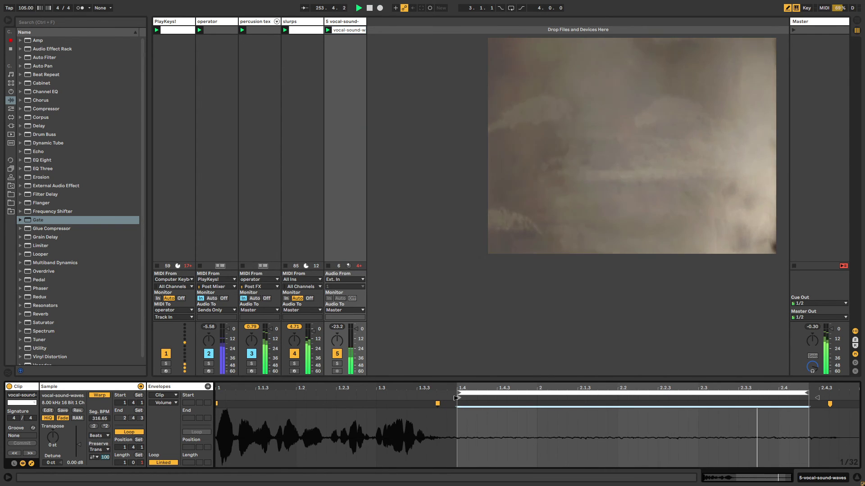
- Set the clip's warp mode to Texture with grain size 263 and flux 75.78, and lower the vocal-sound-waves track's volume
left_click(99, 436)
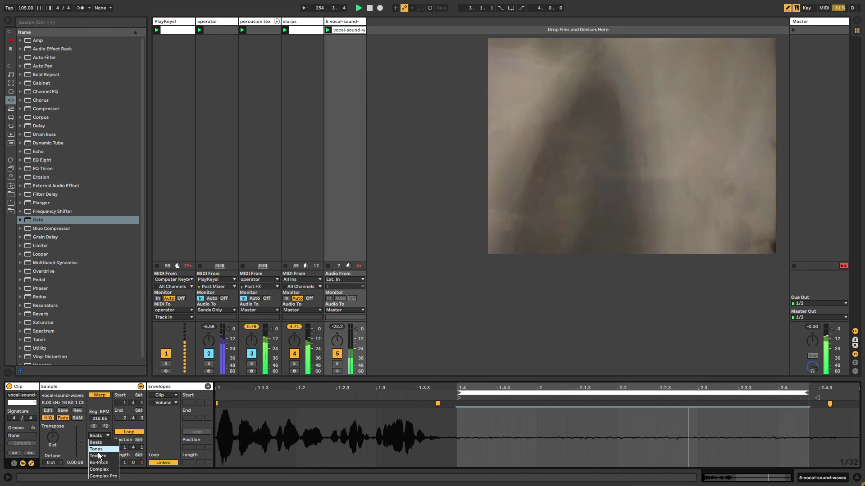
left_click(99, 449)
left_click_drag(99, 449, 96, 468)
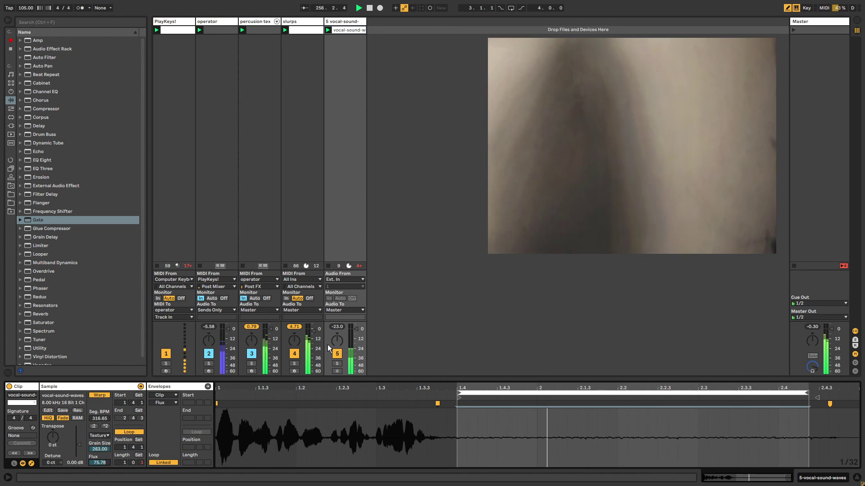
left_click_drag(355, 329, 356, 335)
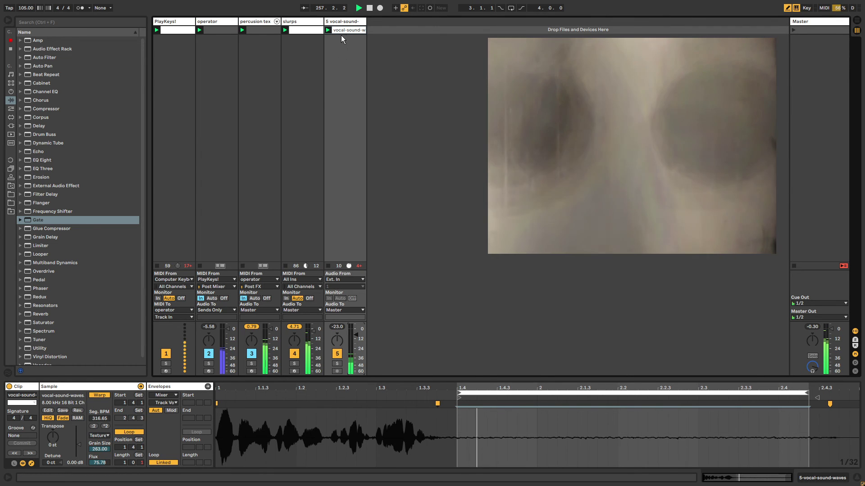
- Add a Grain Delay to the vocal-sound-waves track and set its dry/wet to 100%
left_click(343, 36)
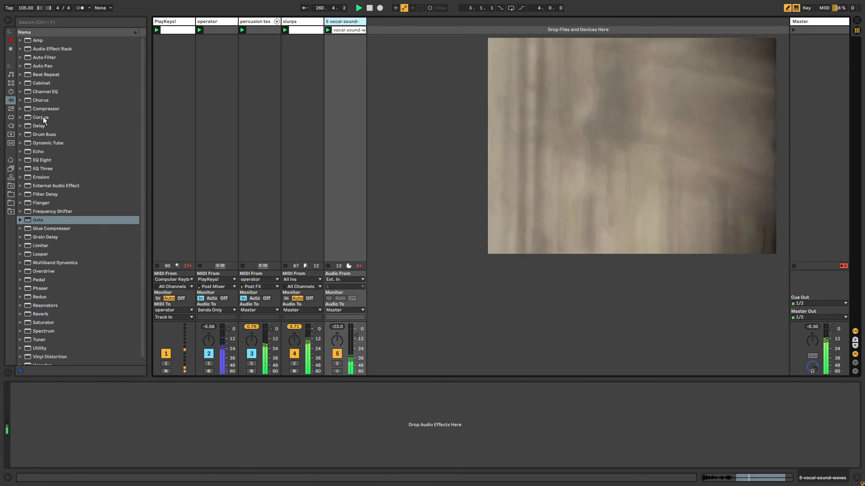
scroll(44, 250, "down", 1)
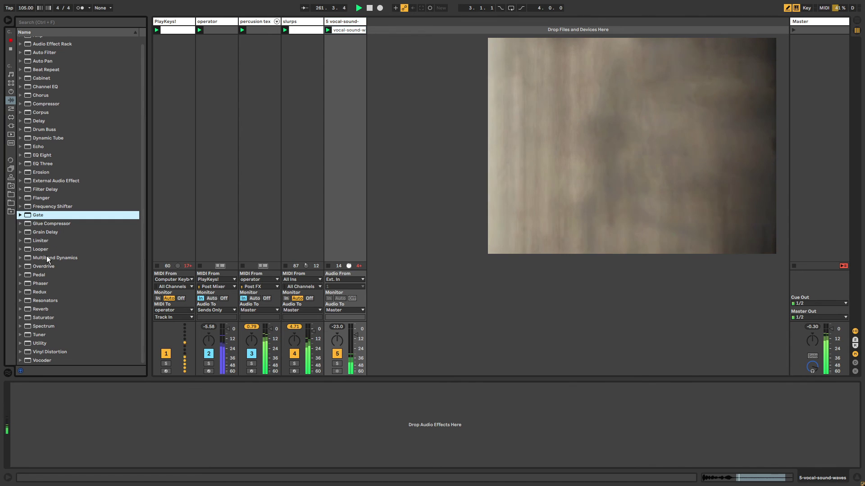
left_click(255, 20)
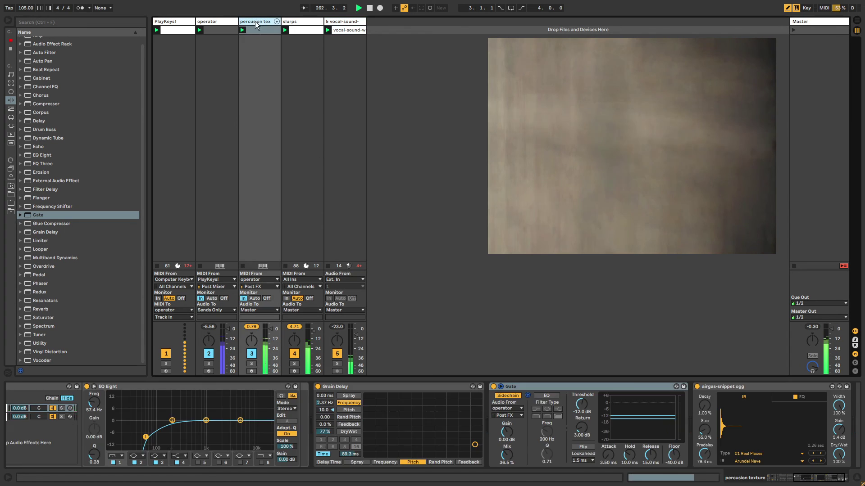
left_click(336, 21)
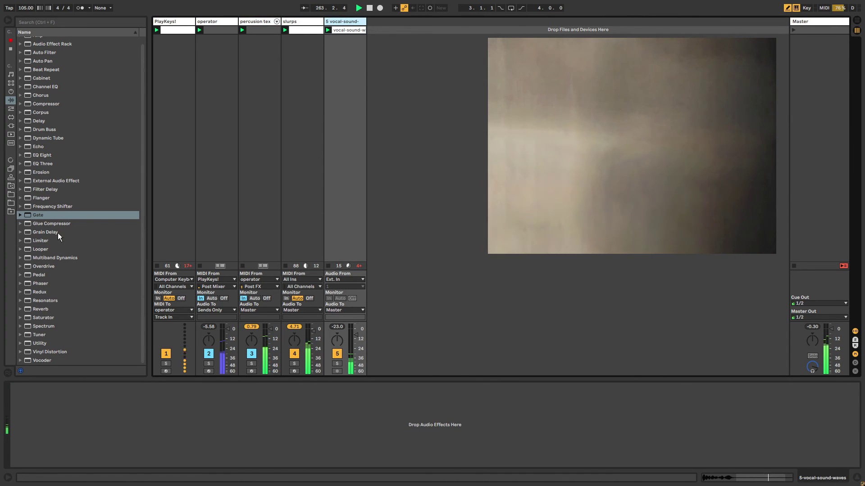
scroll(45, 231, "up", 1)
left_click(45, 230)
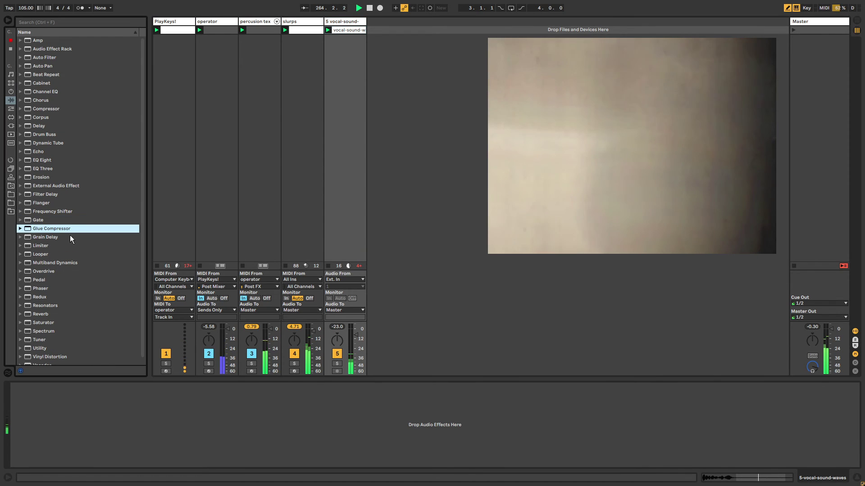
double_click(44, 238)
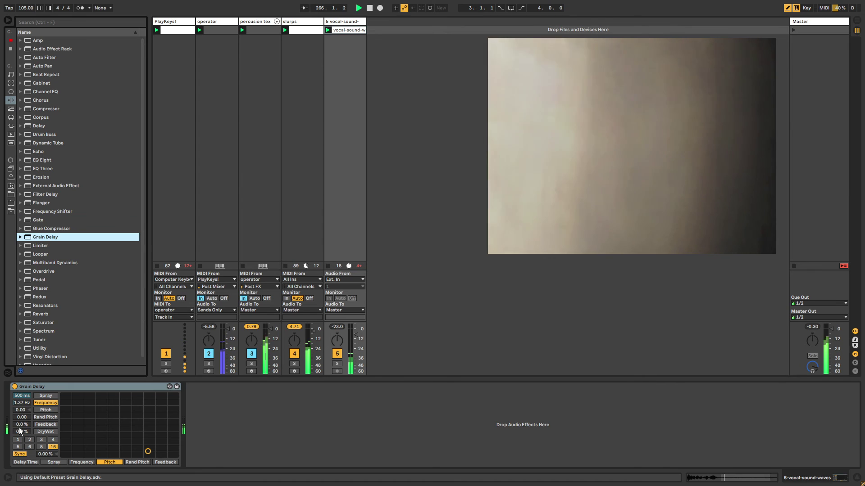
left_click_drag(22, 431, 23, 406)
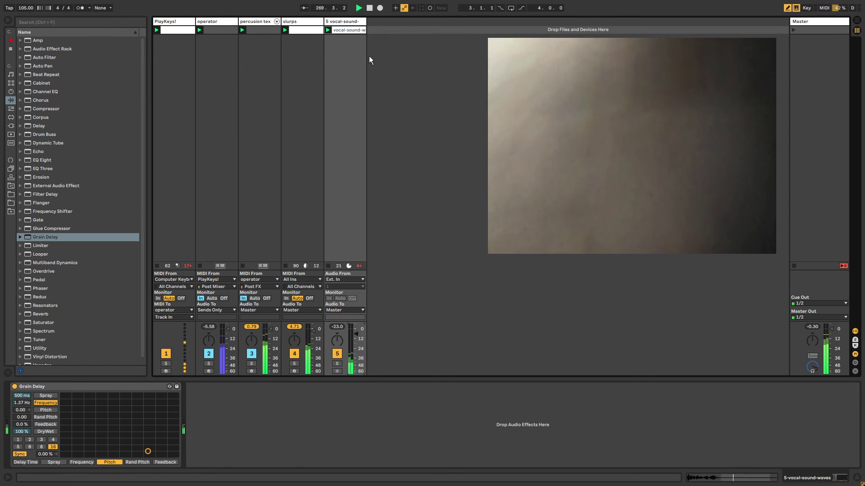
- Shorten the vocal-sound-waves clip's loop so that it ends just past 2.4
left_click(358, 30)
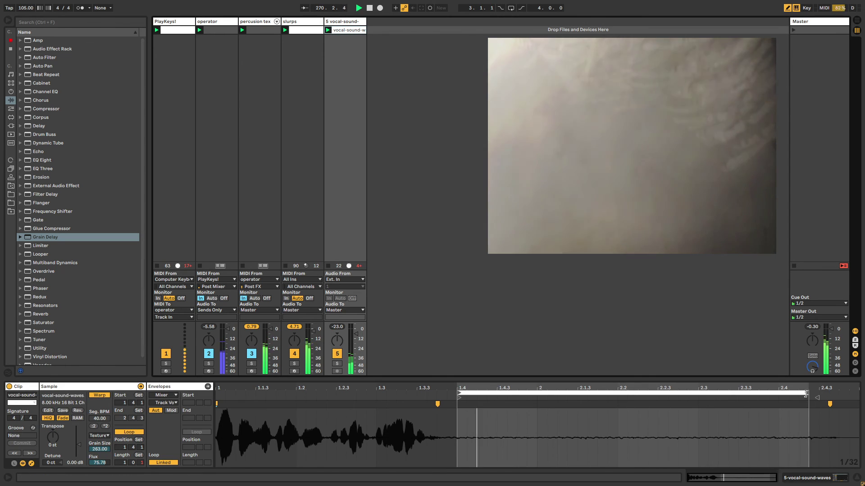
left_click_drag(806, 394, 789, 393)
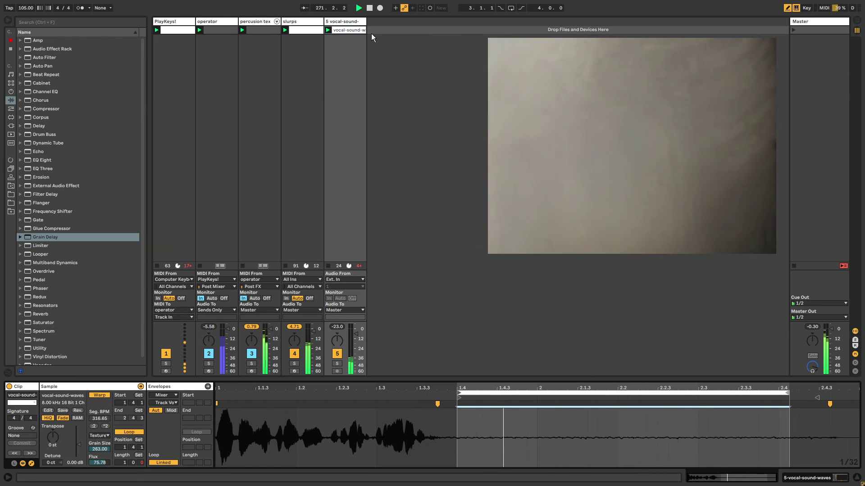
- Add an Auto Pan tremolo before the Grain Delay on the vocal-sound-waves track, with amount 41.3%, rate 5.18 Hz and width 0%
key("shift+Tab")
left_click(36, 66)
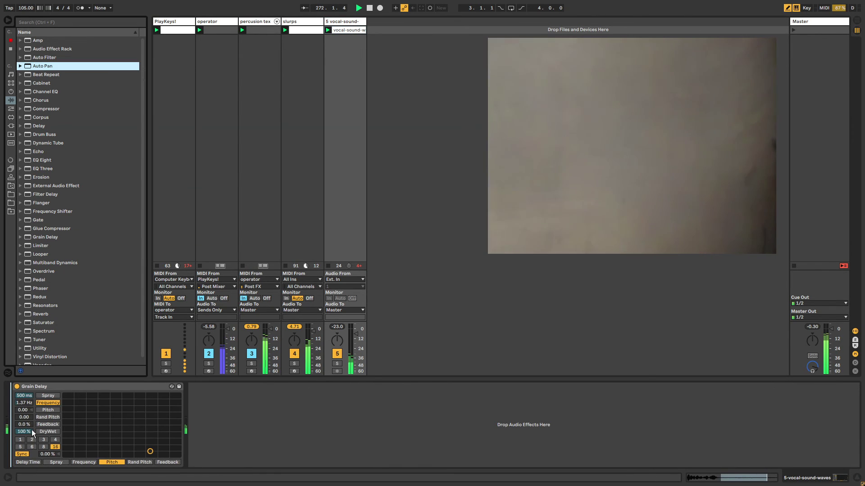
left_click_drag(31, 430, 22, 397)
left_click(94, 459)
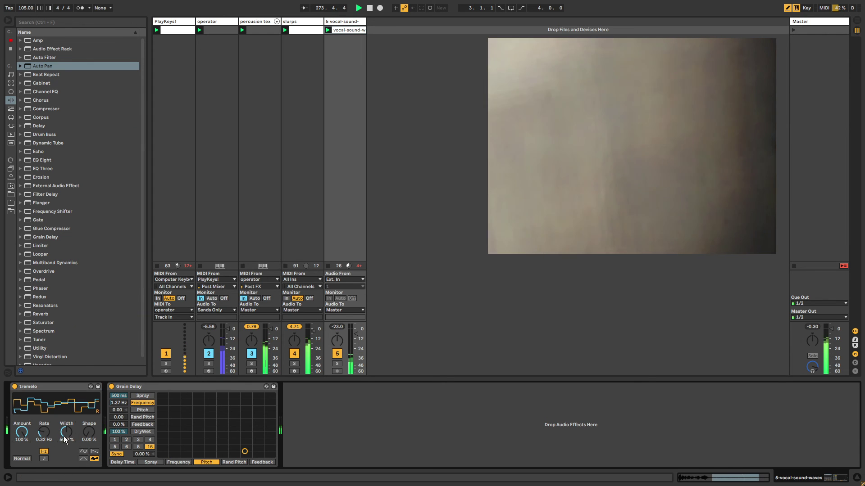
left_click_drag(66, 433, 45, 432)
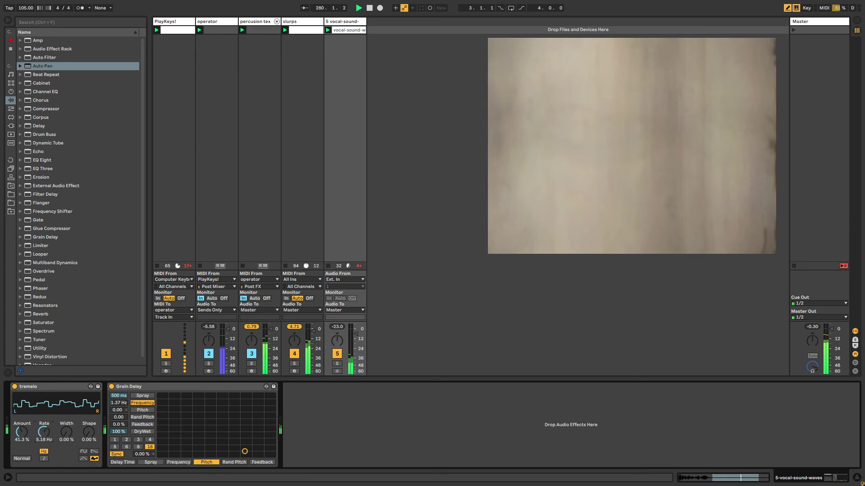
- Create a MIDI track after vocal-sound-waves, load Analog on it and set its filter 1 frequency to 2.6k
left_click(342, 23)
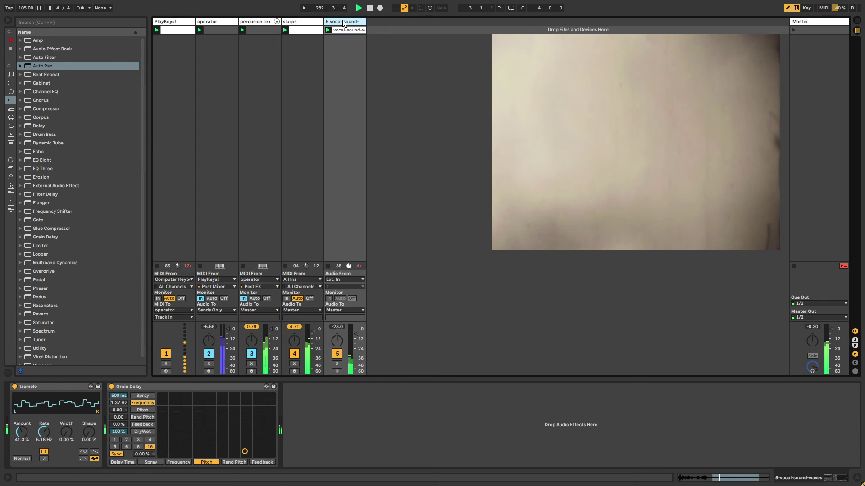
left_click(309, 23)
left_click(391, 22)
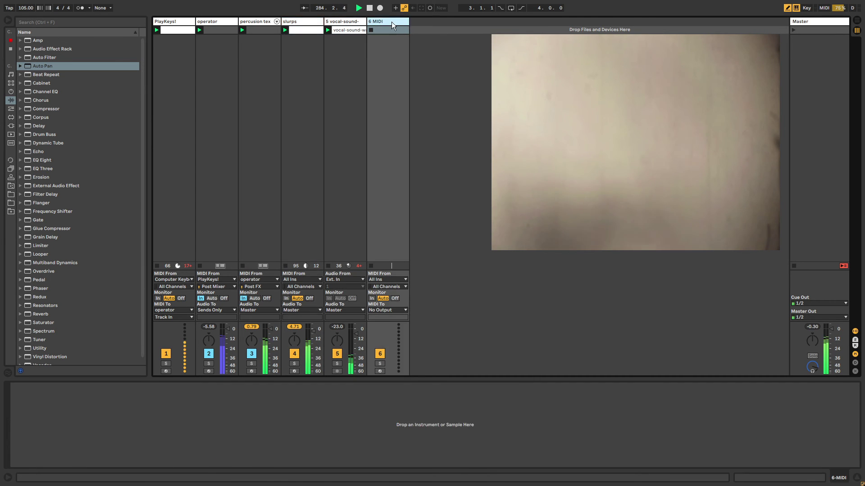
left_click(10, 91)
left_click(47, 41)
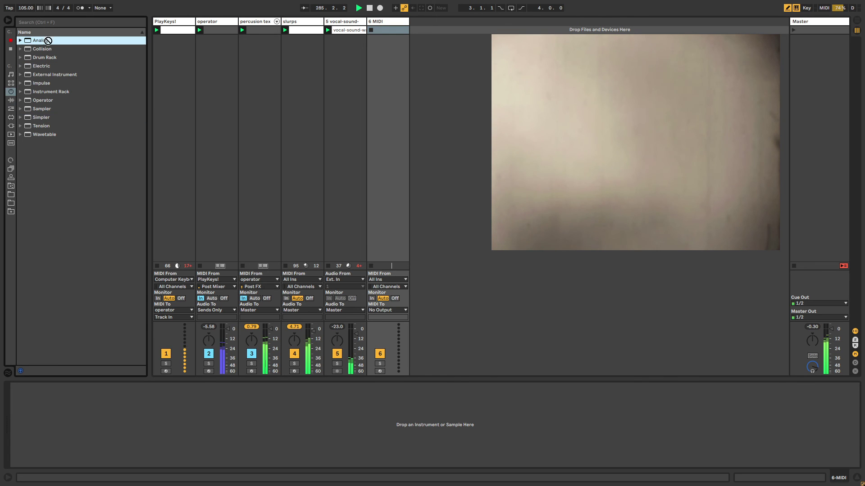
left_click_drag(381, 46, 383, 46)
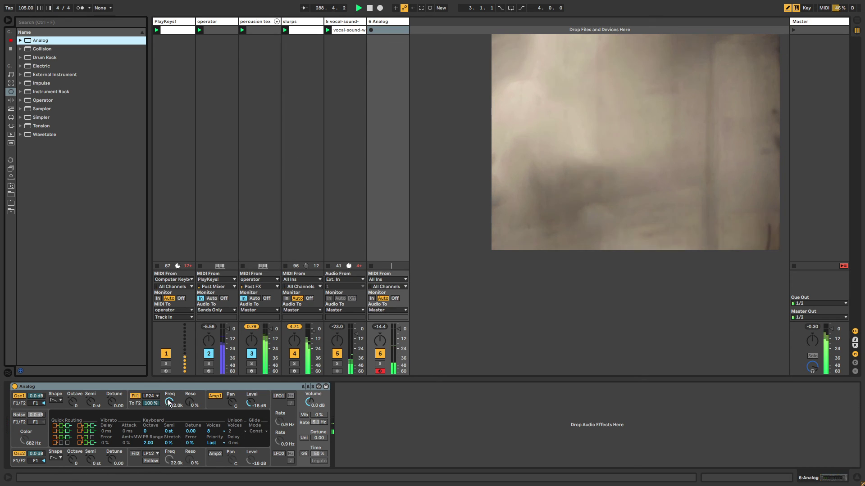
left_click_drag(168, 403, 168, 432)
- Insert an Arpeggiator at rate 1/64 before Analog, preceded by a Chord device with Shift 1 at +6 st
left_click(11, 100)
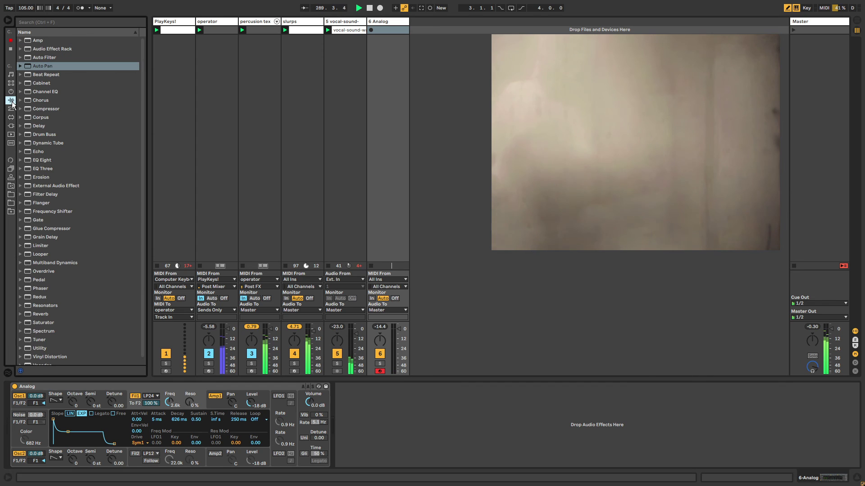
left_click(11, 109)
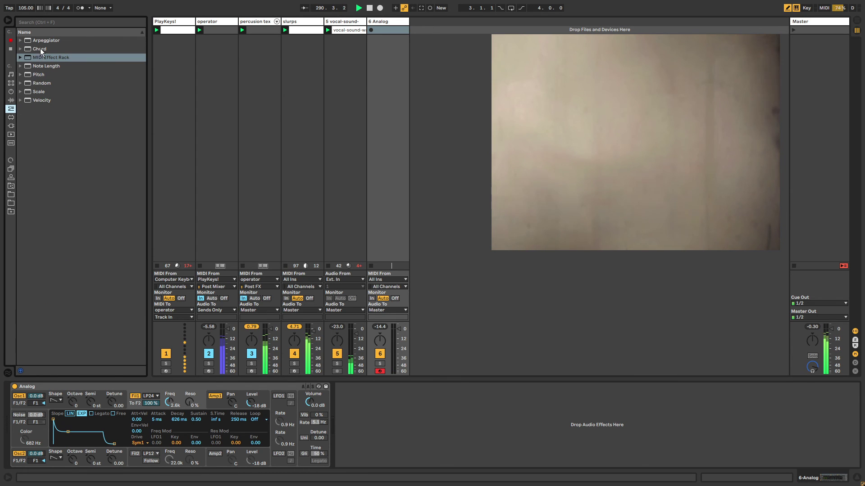
left_click_drag(45, 40, 14, 419)
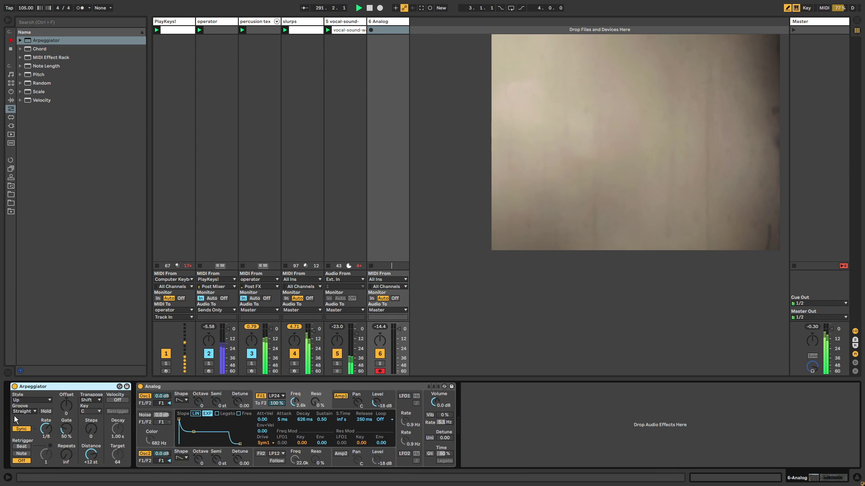
left_click(43, 432)
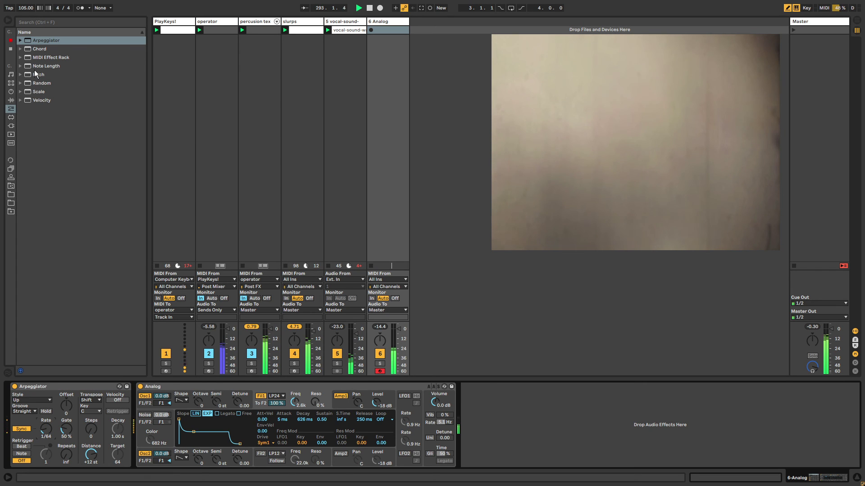
left_click_drag(41, 49, 23, 403)
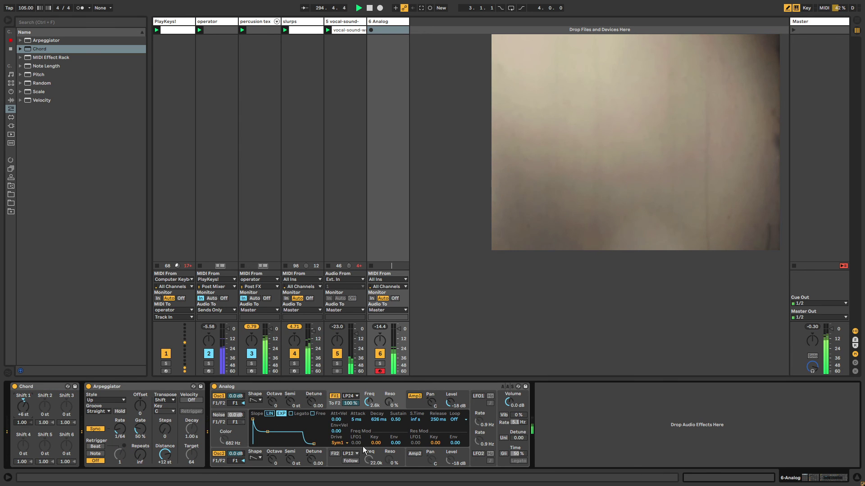
- Shorten the release of Analog's Amp 1 envelope and set its filter 1 frequency to 6.3k
left_click(412, 406)
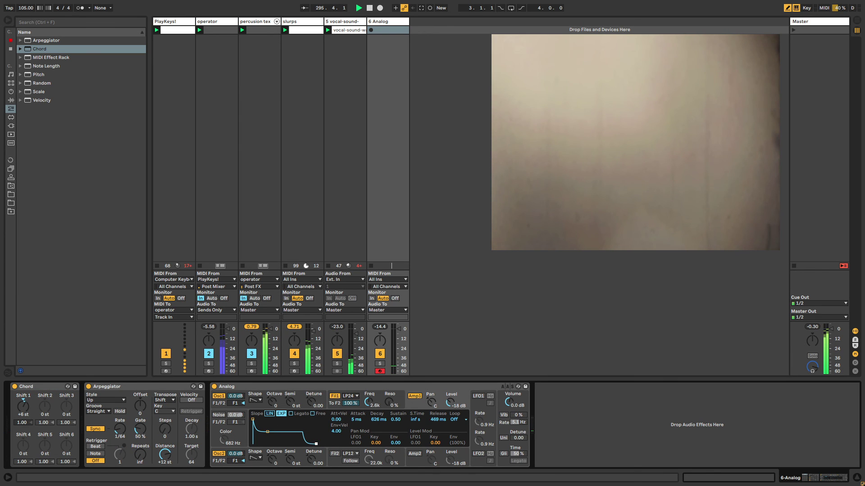
left_click_drag(316, 444, 305, 444)
left_click_drag(369, 402, 369, 393)
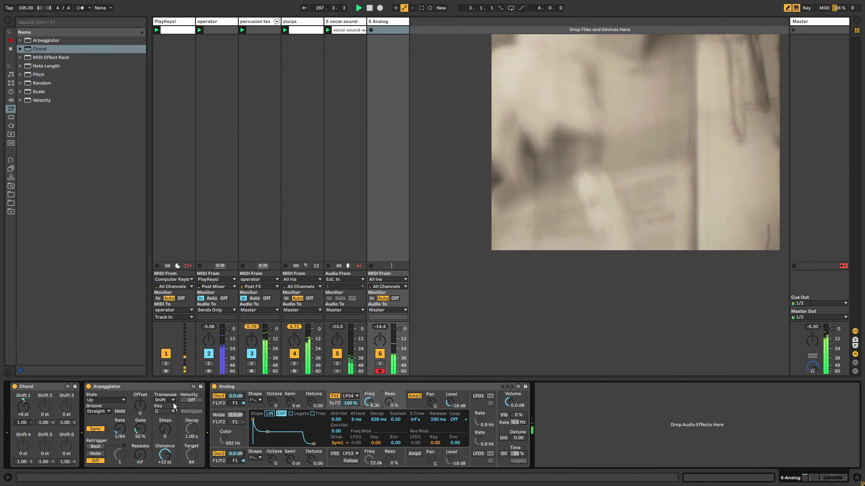
- Change the Arpeggiator's offset and record a played MIDI clip in the Analog track's first slot
key("x")
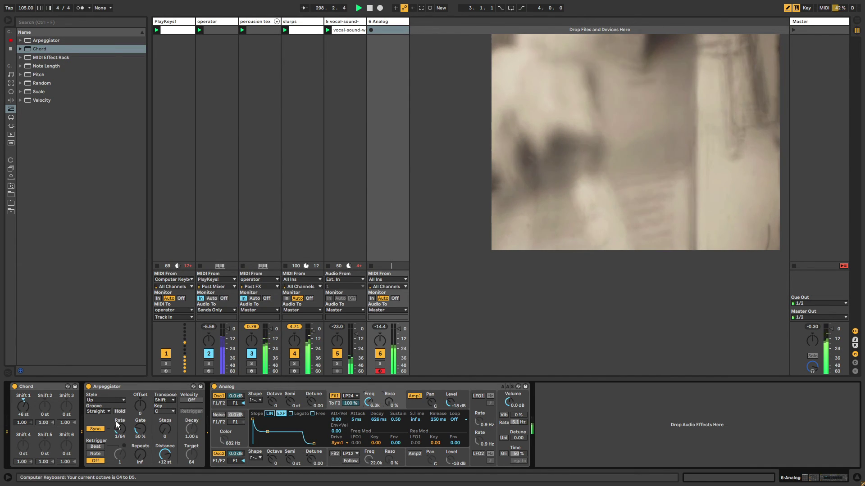
left_click_drag(140, 412, 141, 404)
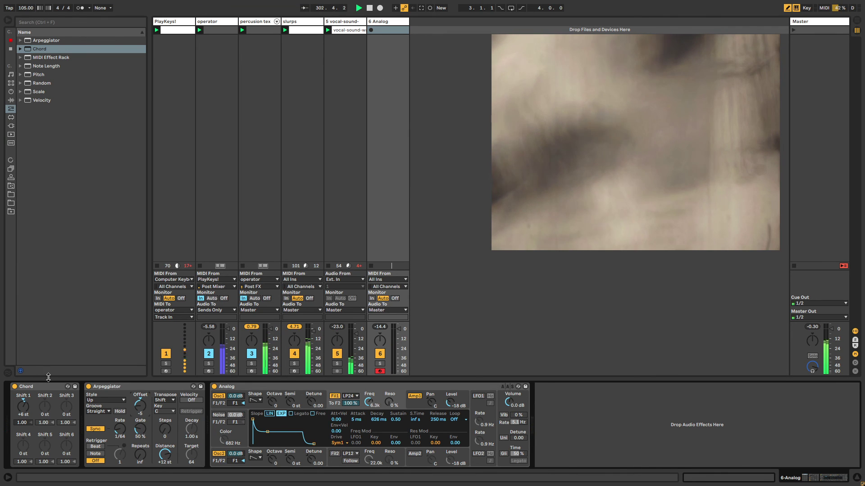
key("a")
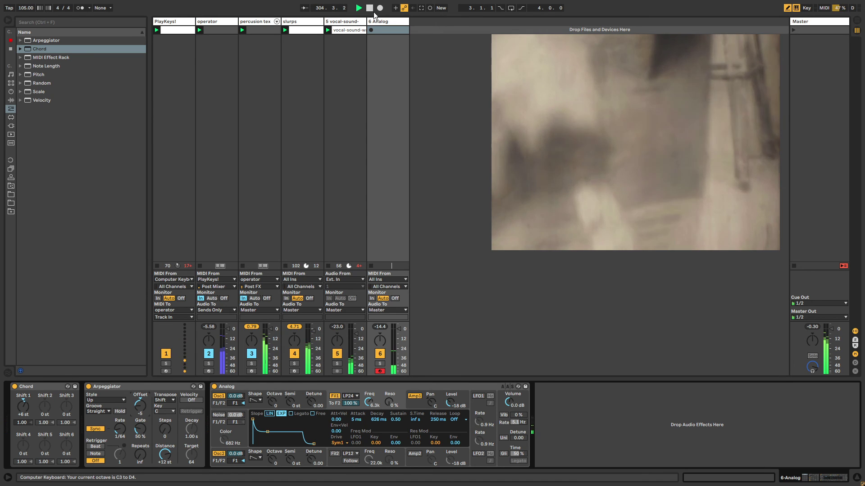
left_click(371, 29)
key("a")
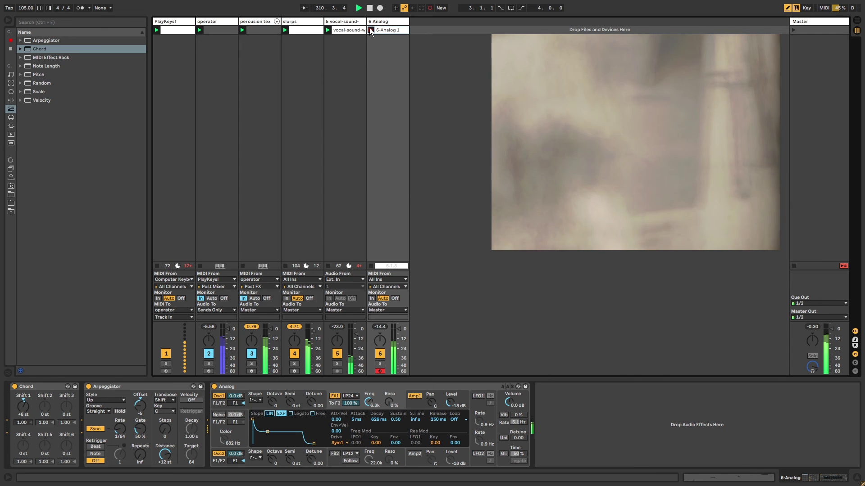
left_click(370, 29)
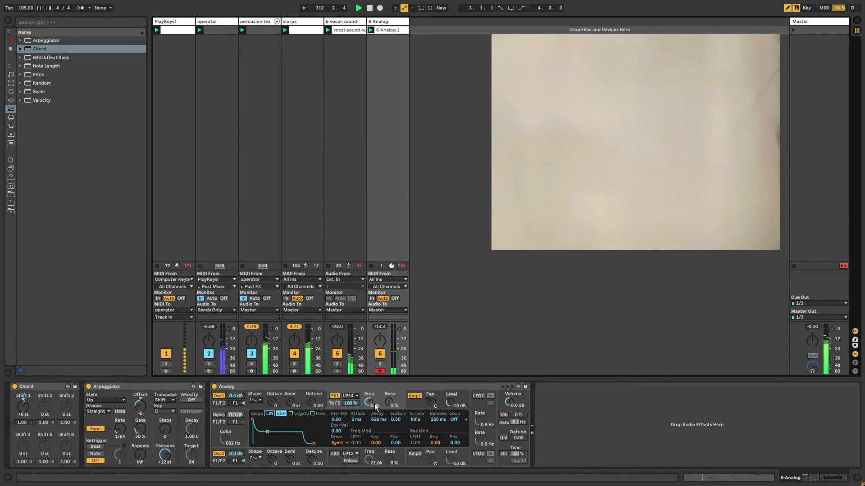
- Set Analog's filter 1 frequency to 2.7k, the Arpeggiator's gate to 66% and Chord's Shift 2 to +10 st
left_click_drag(375, 407, 375, 398)
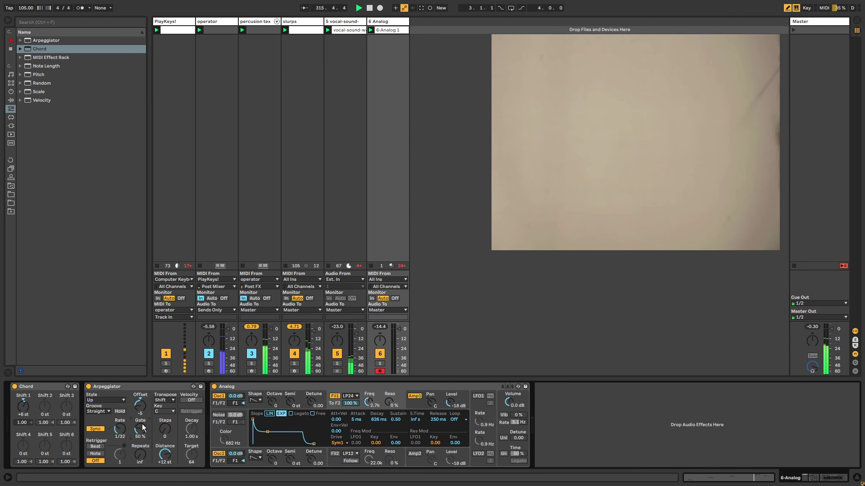
left_click_drag(126, 434, 126, 439)
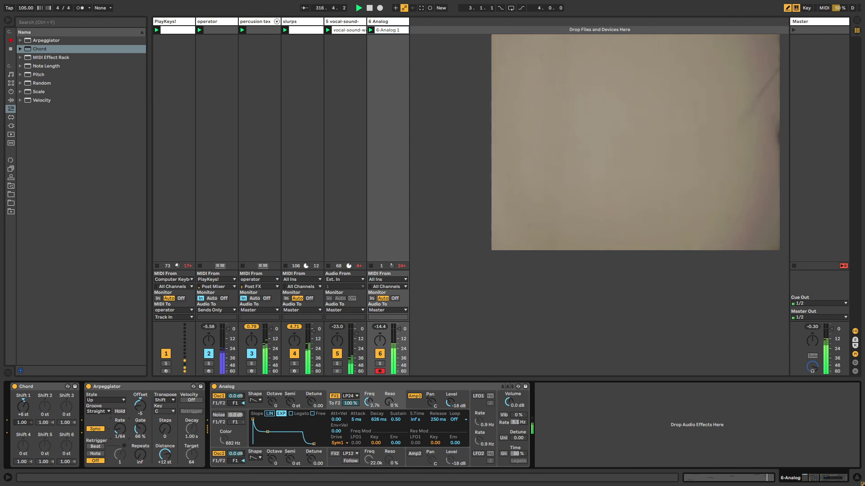
left_click_drag(52, 412, 52, 404)
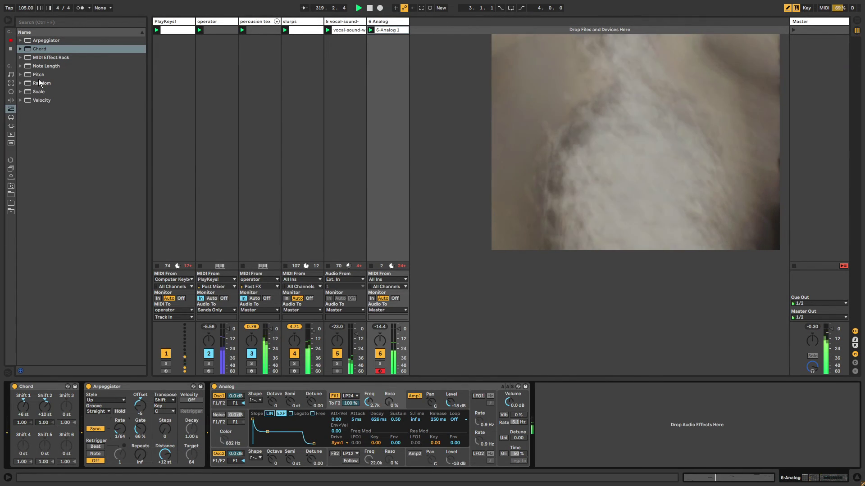
- Increase the Arpeggiator's steps with its style set to Down, and set Analog's filter 1 frequency to 4.9k
left_click_drag(162, 427, 162, 421)
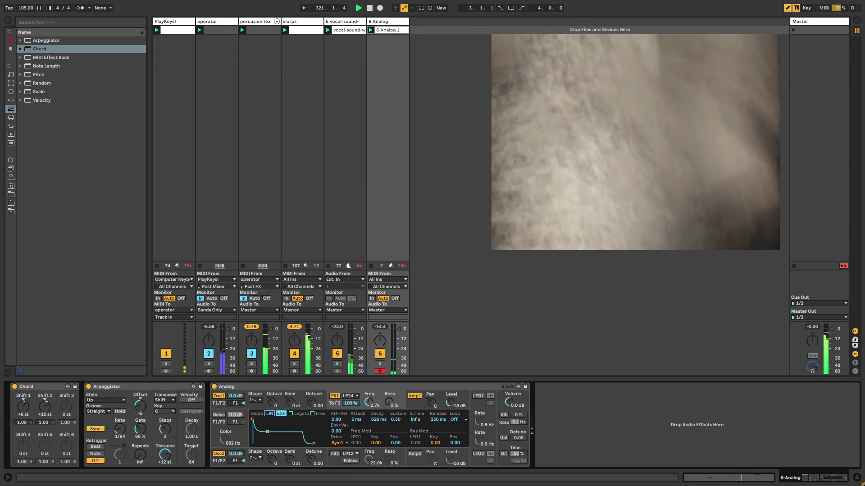
left_click(104, 400)
left_click(93, 285)
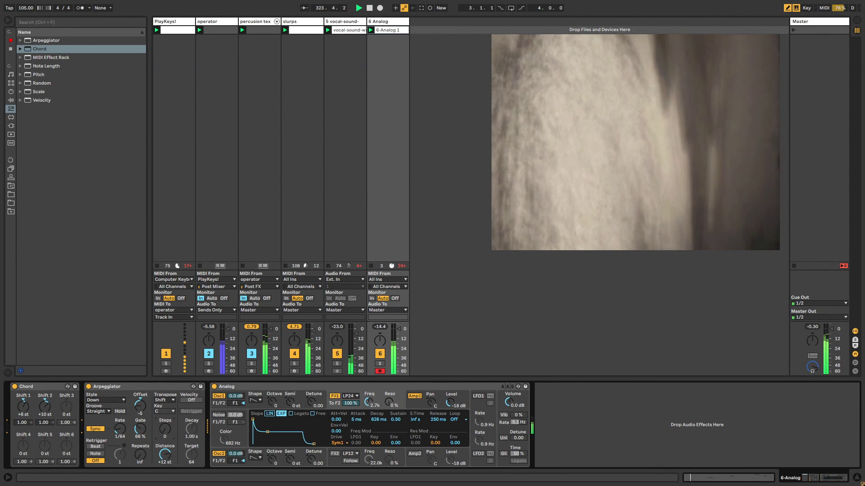
left_click_drag(367, 403, 367, 392)
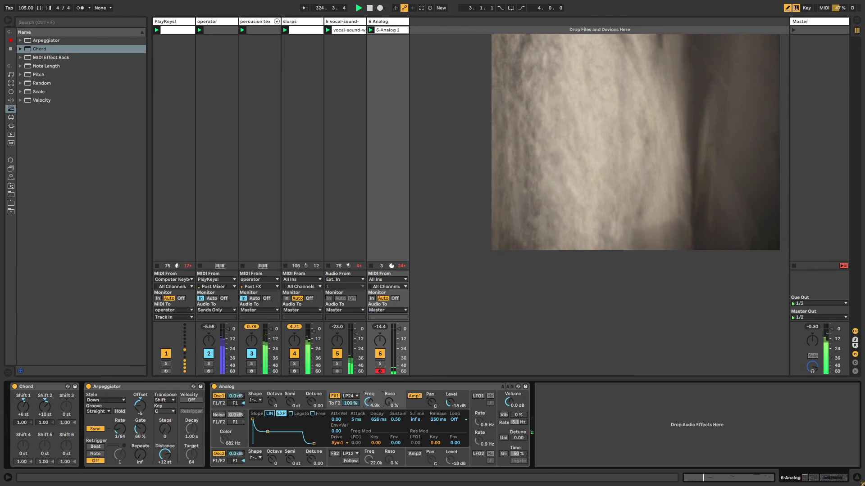
- Add a Corpus after Analog on the Analog track and set its decay to 2.02 s
left_click(11, 100)
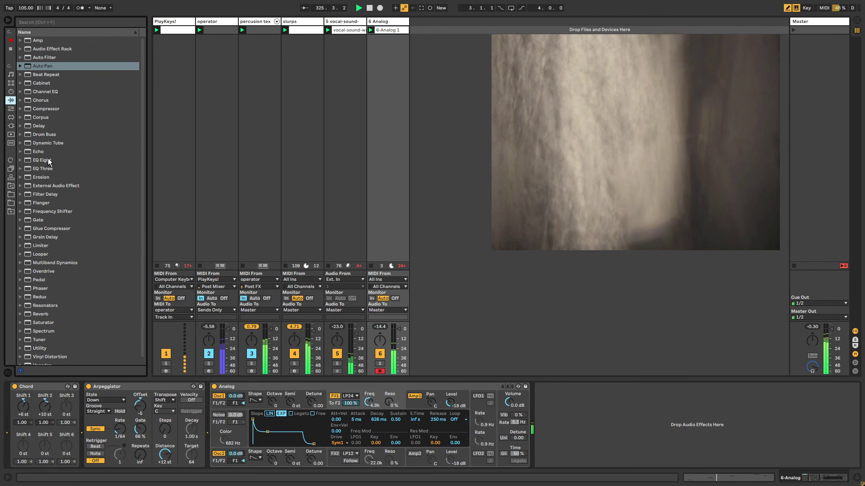
left_click(38, 117)
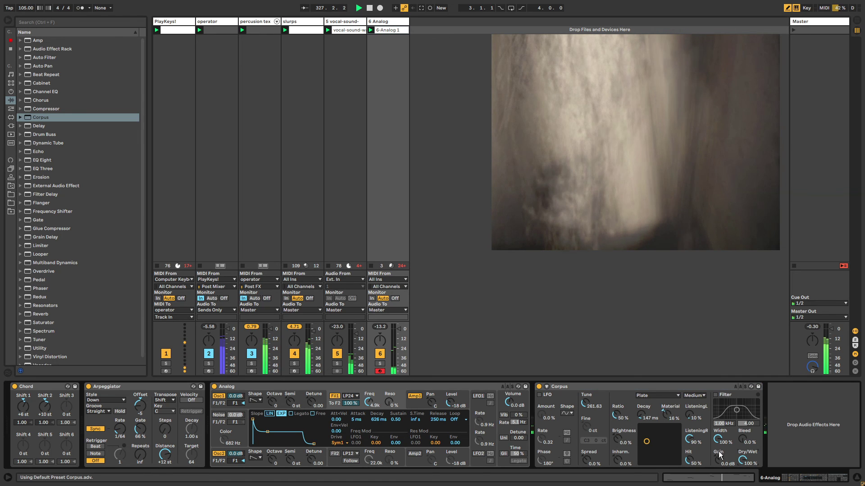
left_click_drag(647, 441, 664, 454)
left_click(645, 448)
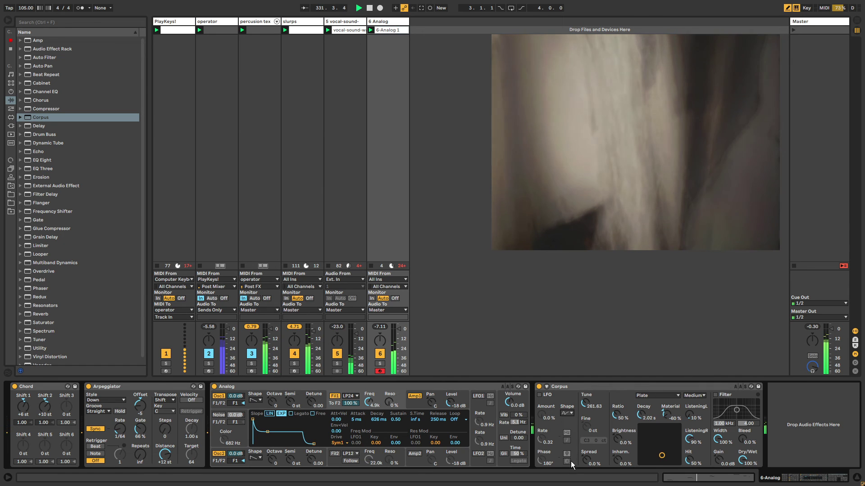
- Enable the Corpus LFO with 100% amount and a rate of 0.07, and set the Arpeggiator's steps to 1
left_click_drag(543, 417, 542, 369)
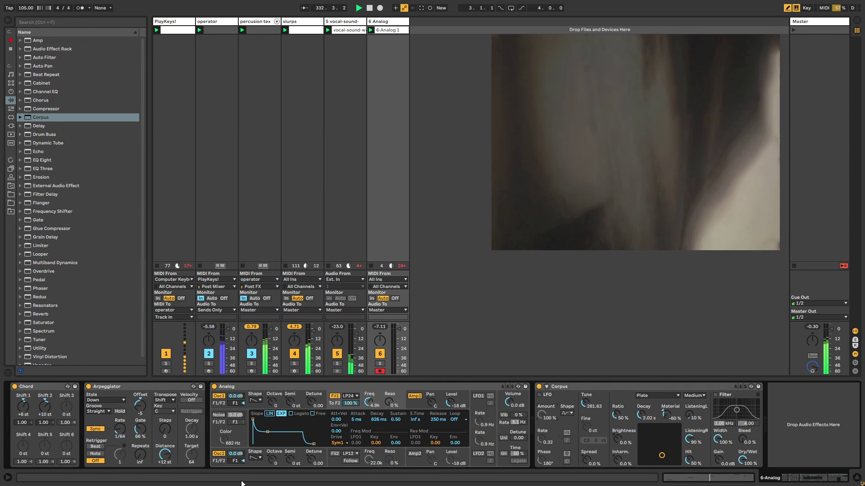
left_click_drag(165, 433, 166, 430)
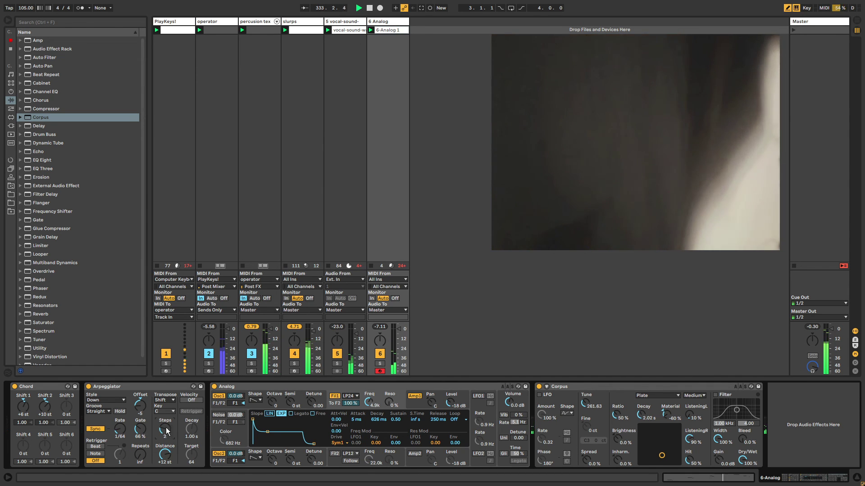
left_click(539, 395)
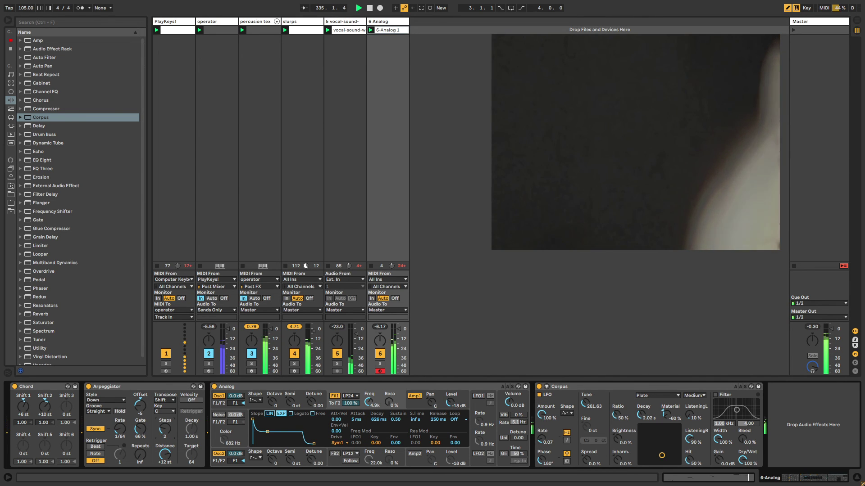
left_click_drag(165, 430, 165, 435)
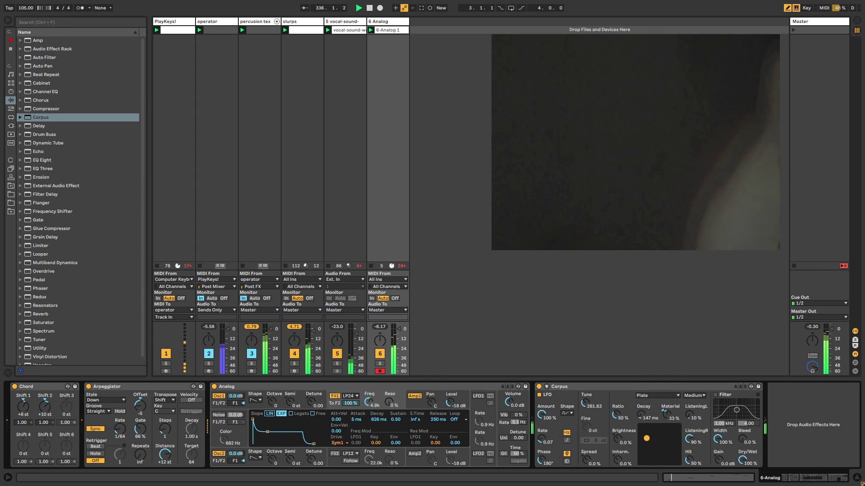
- Switch the Corpus resonance type to Pipe and adjust its radius, with a decay of 147 ms
left_click(661, 400)
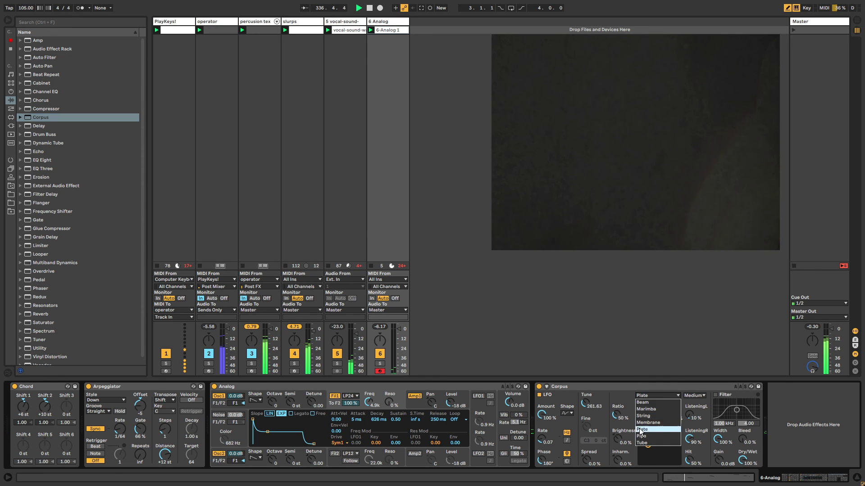
left_click(645, 444)
left_click_drag(674, 460, 647, 458)
left_click_drag(717, 439, 717, 444)
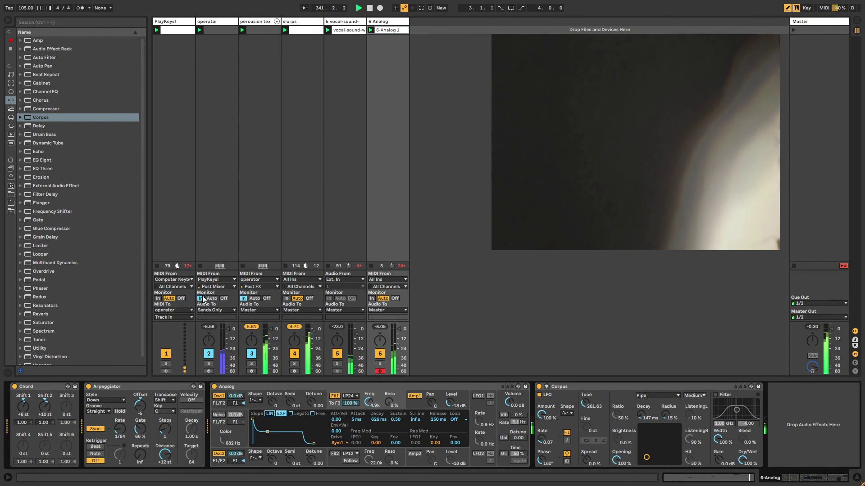
- Insert a Grain Delay between Analog and Corpus with pitch 12.0 and an unsynced delay time of 9.93 ms
left_click_drag(45, 236, 685, 451)
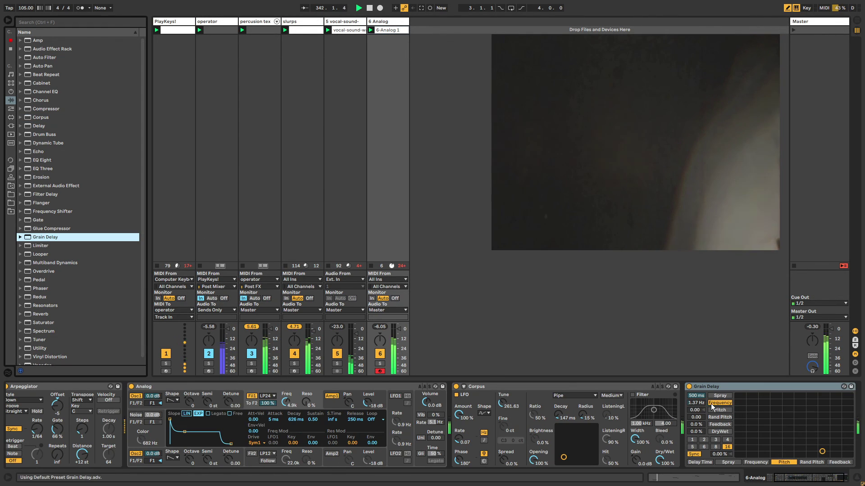
left_click_drag(695, 411, 695, 412)
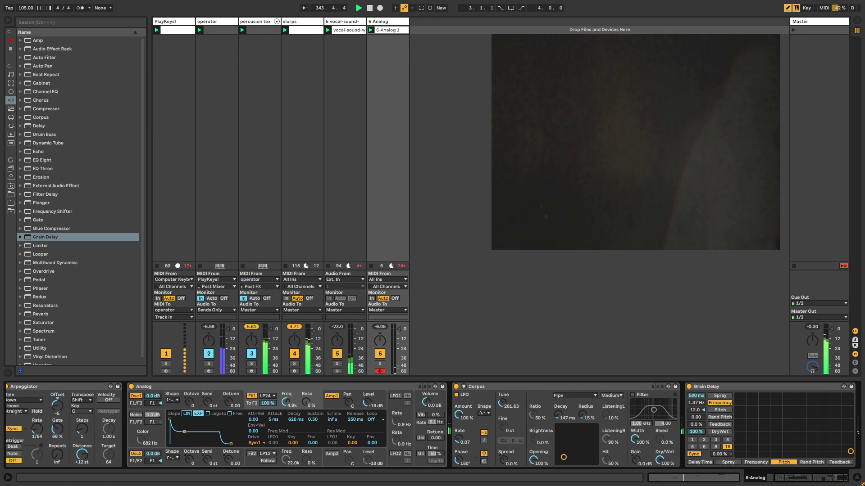
left_click_drag(696, 387, 454, 392)
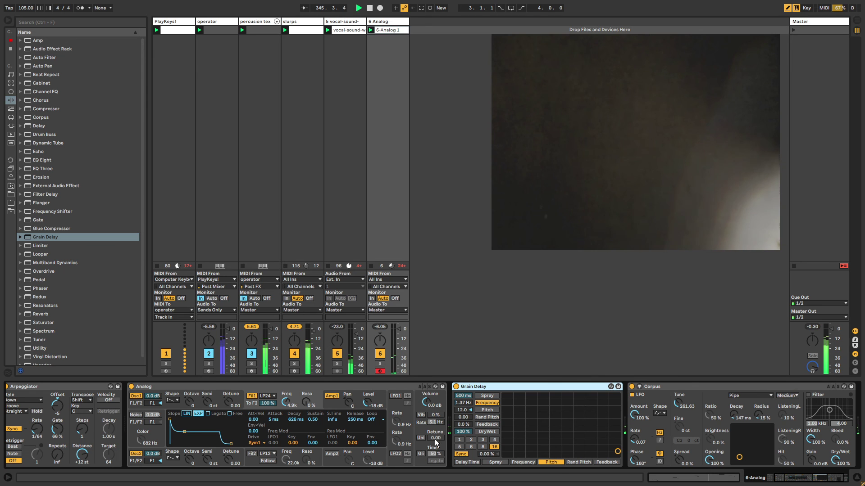
left_click(461, 454)
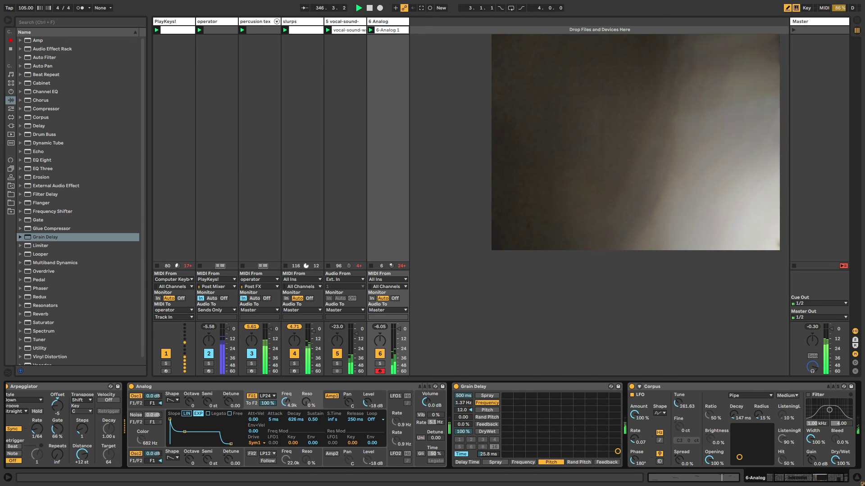
left_click_drag(488, 455, 488, 466)
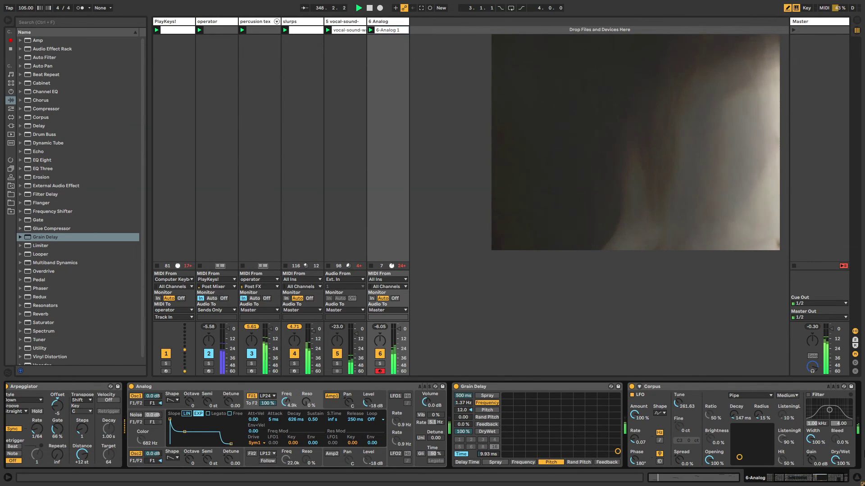
- Record movements of the Arpeggiator's rate and offset as automation in the Analog clip
left_click(833, 479)
left_click_drag(834, 479, 825, 479)
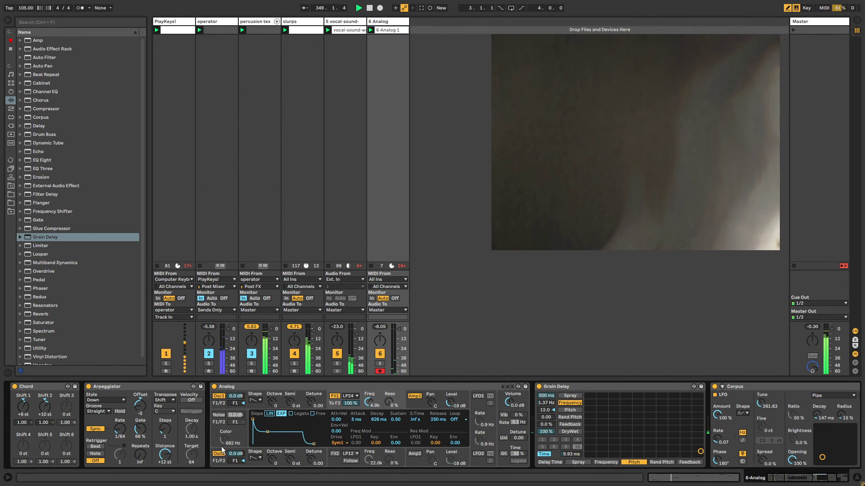
left_click_drag(120, 429, 162, 418)
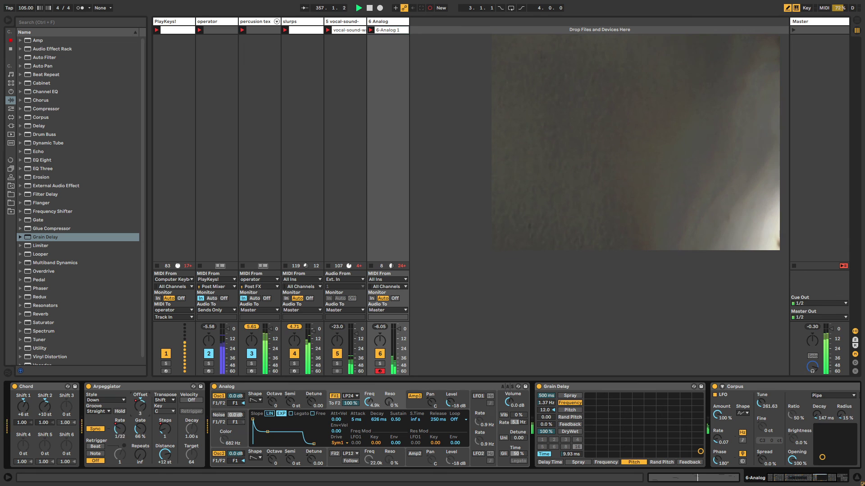
left_click_drag(140, 406, 141, 411)
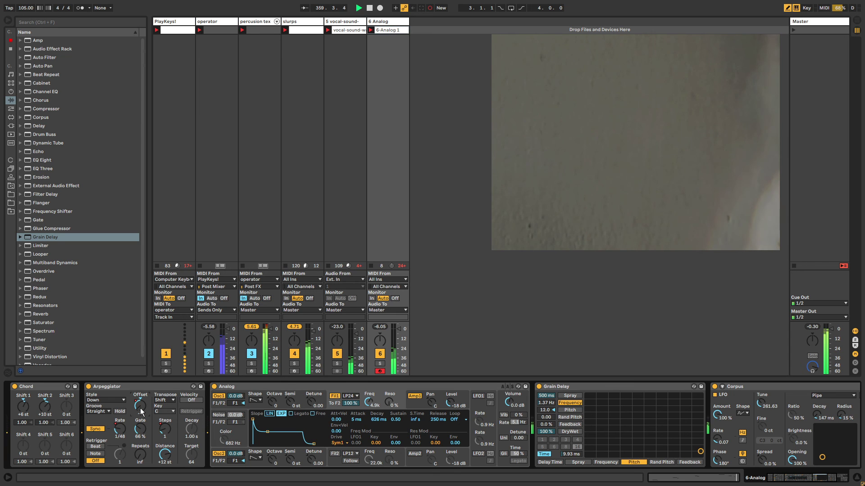
- Unlink the Arpeggiator Offset envelope in the 6-Analog 1 clip and loop it from about 3.3.2 to the end
key("shift+Tab")
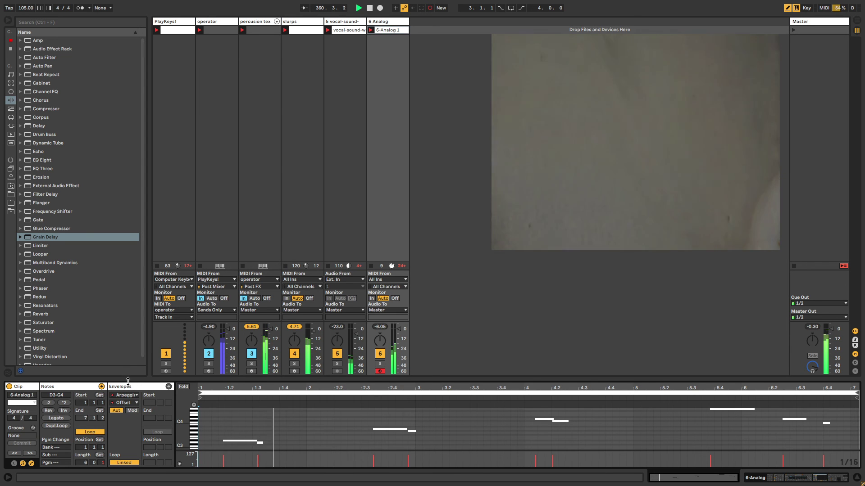
left_click(169, 386)
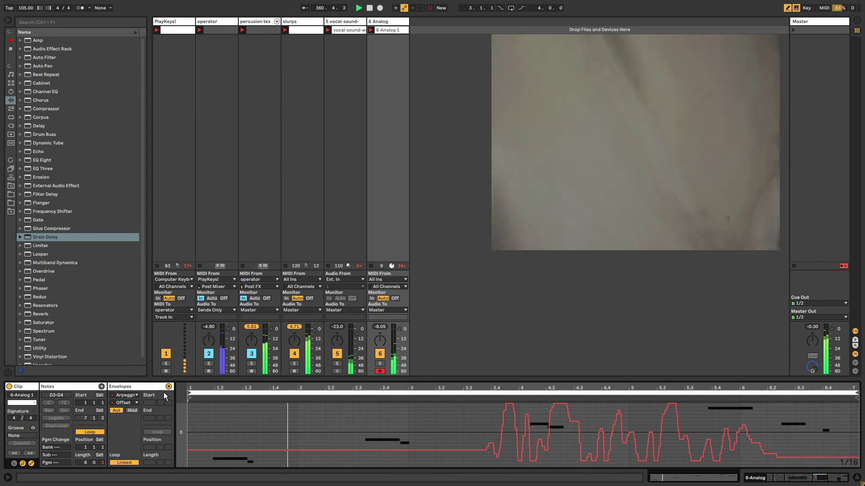
left_click(122, 463)
left_click_drag(188, 393, 471, 398)
left_click(387, 21)
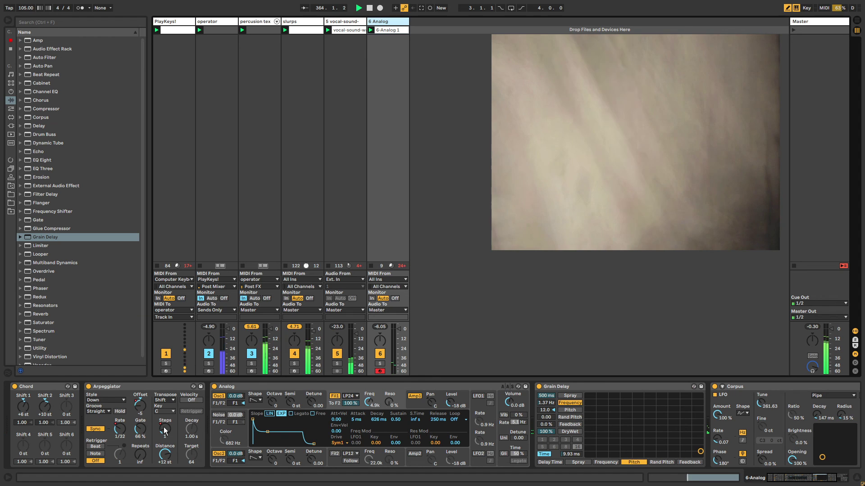
- Show the Arpeggiator's Style automation in the clip and draw stepped style changes across its opening bars
right_click(108, 402)
left_click(131, 405)
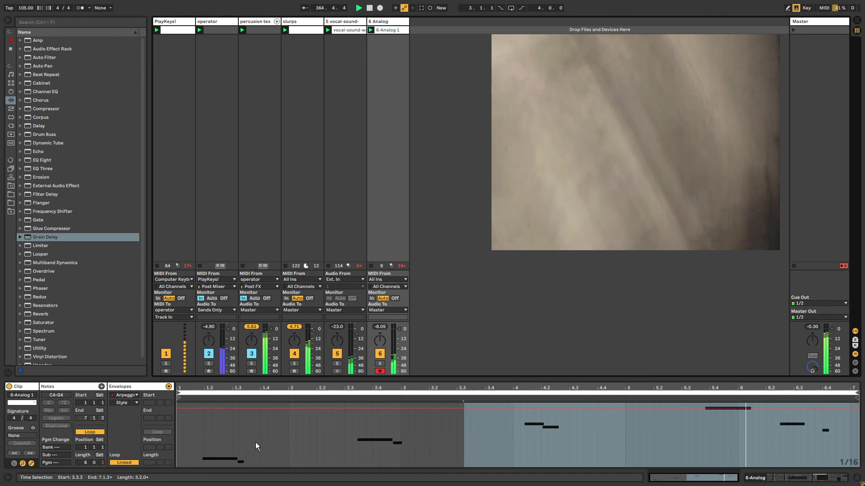
left_click(232, 406)
left_click(277, 406)
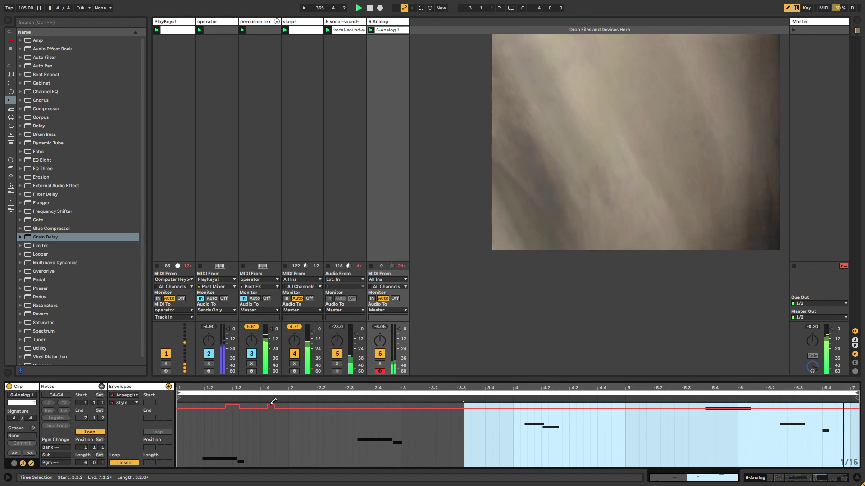
mouse_move(323, 403)
left_mouse_down()
mouse_move(380, 405)
mouse_move(368, 440)
mouse_move(421, 436)
left_mouse_up()
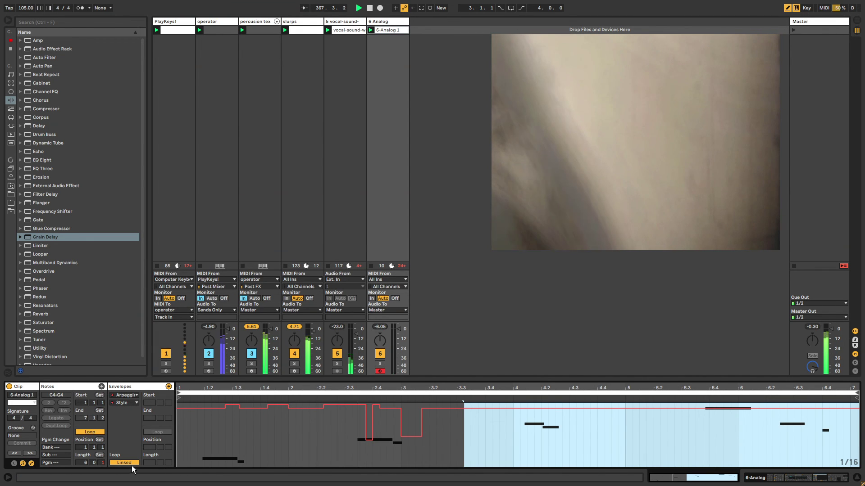
- Unlink the Style envelope from the clip and shorten its loop to end just after bar 3
left_click(124, 463)
left_click_drag(857, 396, 421, 395)
left_click(387, 21)
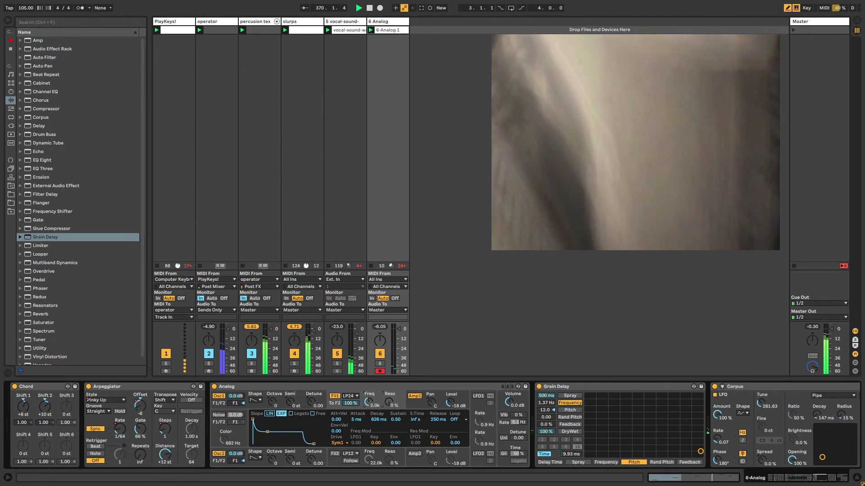
- Set Analog's filter 1 frequency to 22.0k and the Grain Delay's frequency to 4.98 Hz on the Analog track
left_click_drag(372, 402, 372, 396)
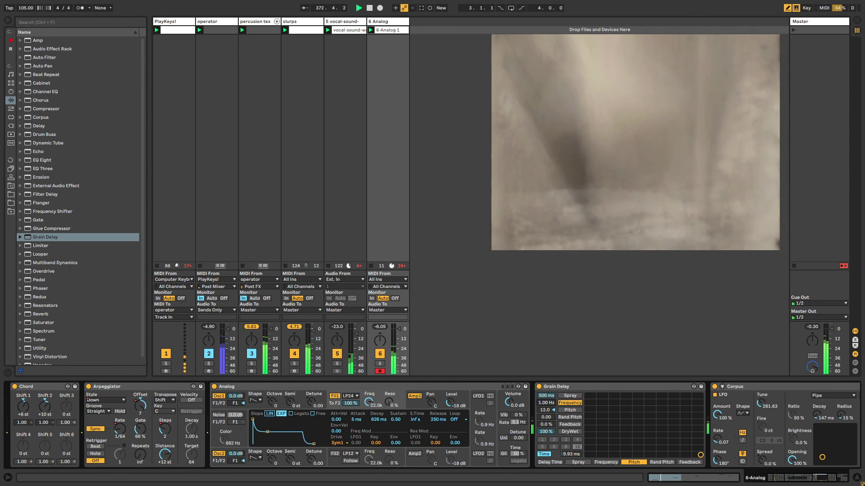
left_click_drag(808, 482, 817, 482)
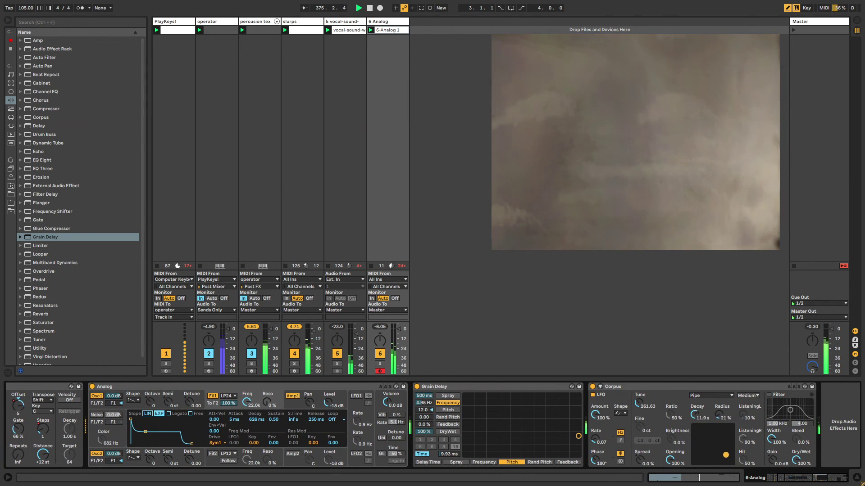
- Enable the Corpus filter at 182 Hz with a bandwidth of 8.23, and adjust the Corpus decay and radius
left_click(769, 394)
left_click_drag(790, 410, 778, 402)
left_click_drag(725, 459, 728, 439)
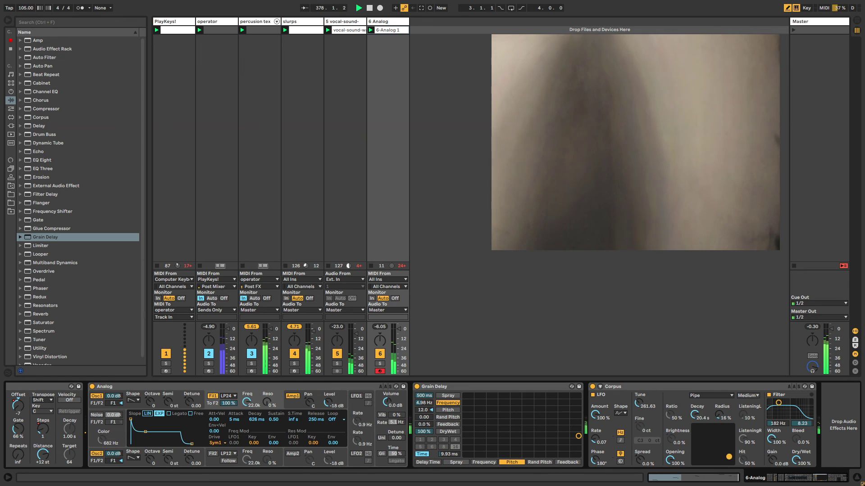
- Route the Analog track's output to Sends Only and group the slurps track's Gate into an Audio Effect Rack
left_click(388, 310)
left_click(385, 324)
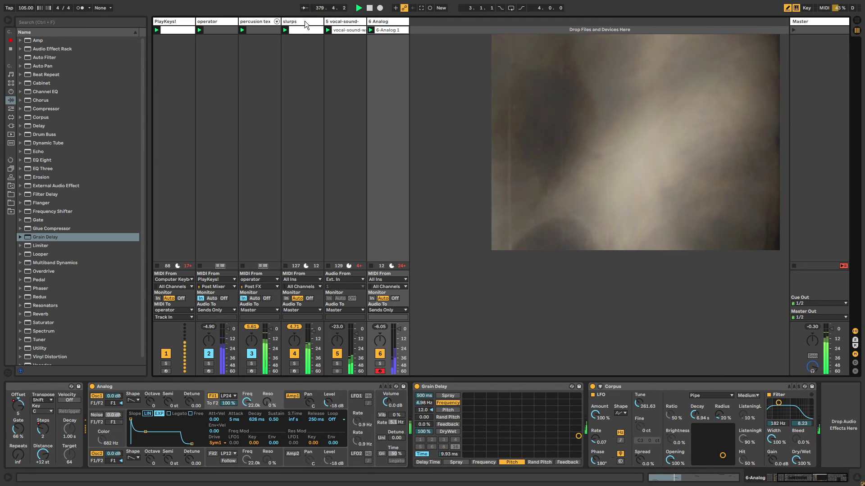
left_click(304, 21)
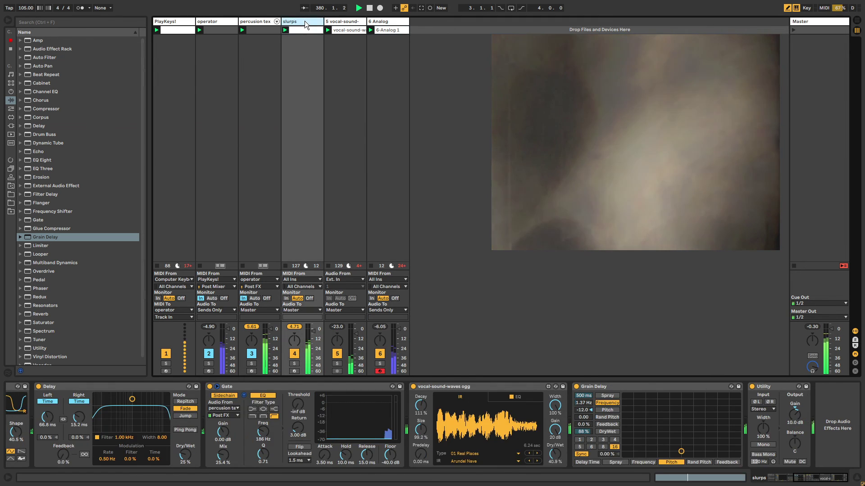
left_click(282, 386)
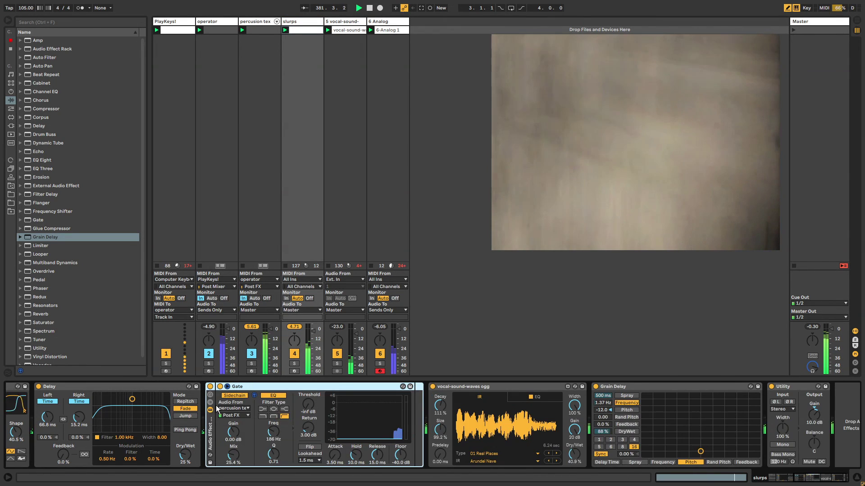
key("ctrl+g")
- Duplicate the Gate chain in the slurps rack and sidechain the copied Gate from 6-Analog
left_click(233, 409)
key("ctrl+d")
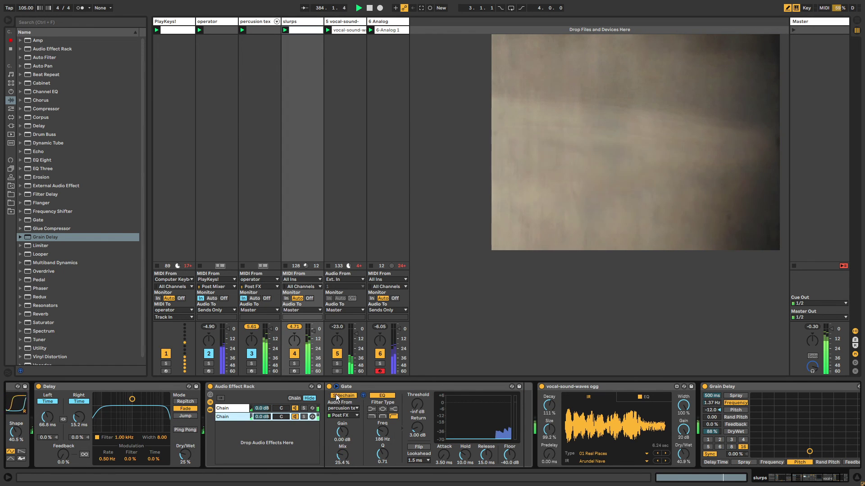
left_click(341, 409)
left_click(336, 443)
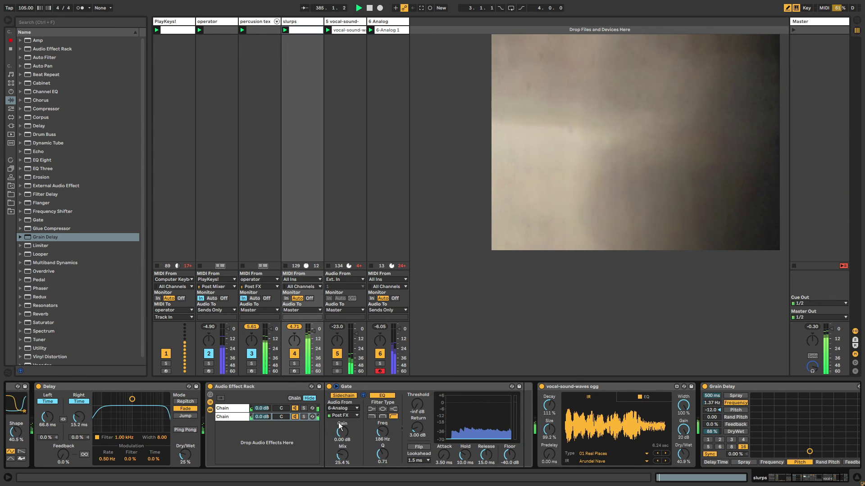
- Add an empty third chain to the rack and set the Gate chains to -11.5 dB and 3.8 dB with 100% sidechain mix
left_click(247, 437)
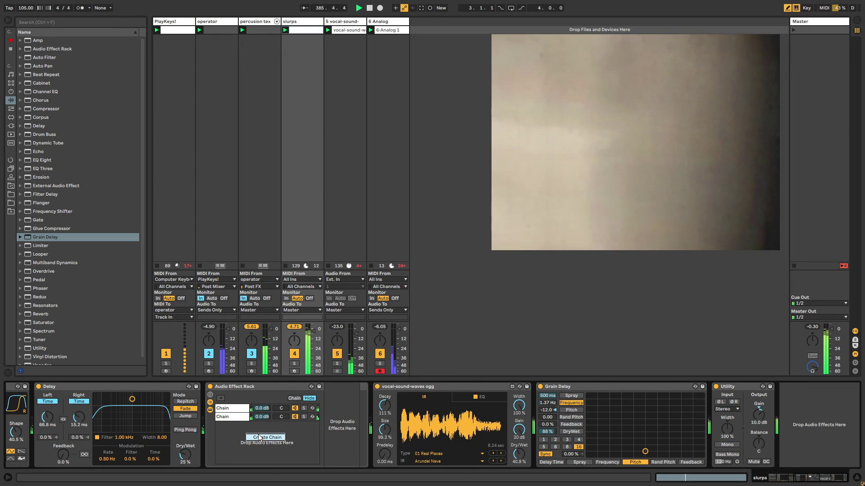
left_click(265, 438)
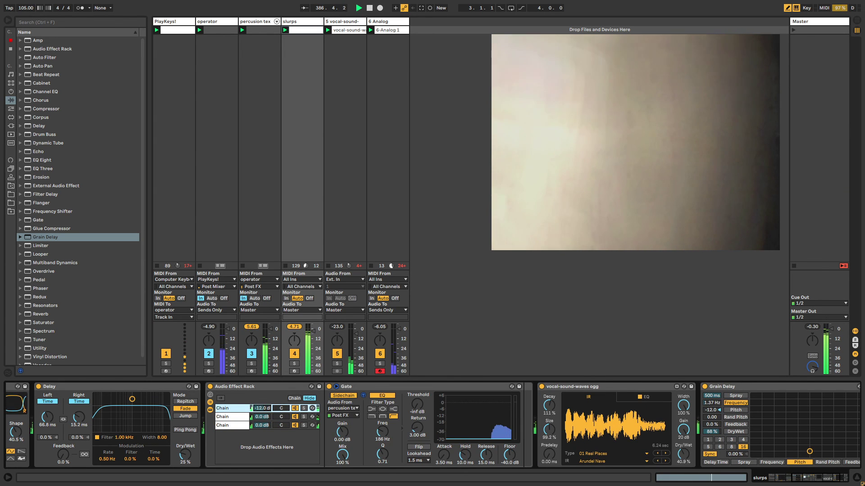
mouse_move(262, 417)
left_mouse_down()
mouse_move(262, 423)
mouse_move(258, 407)
left_mouse_up()
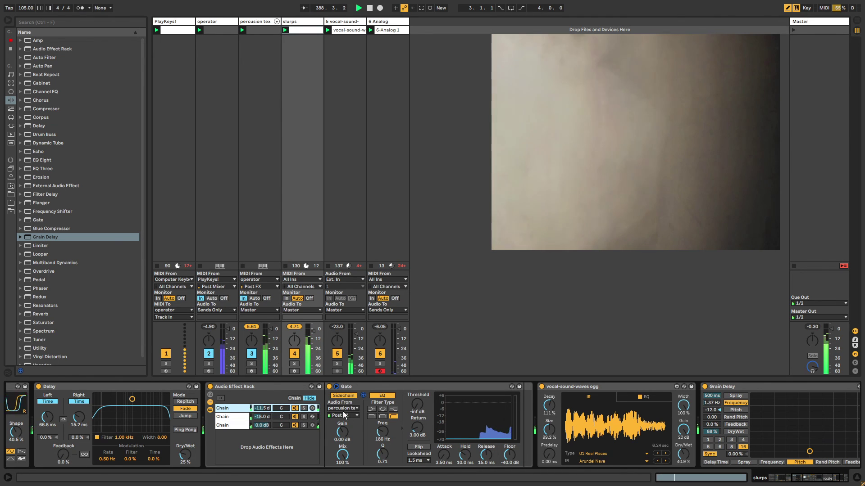
left_click(242, 418)
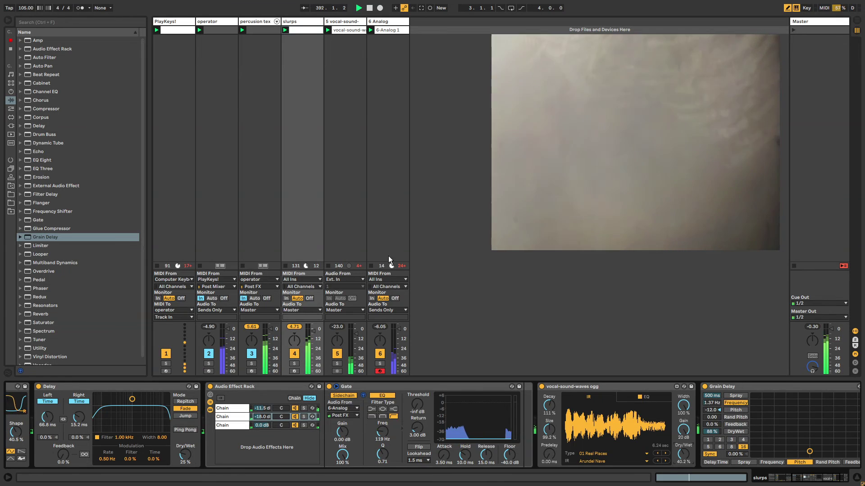
mouse_move(262, 417)
left_mouse_down()
mouse_move(261, 395)
mouse_move(263, 414)
left_mouse_up()
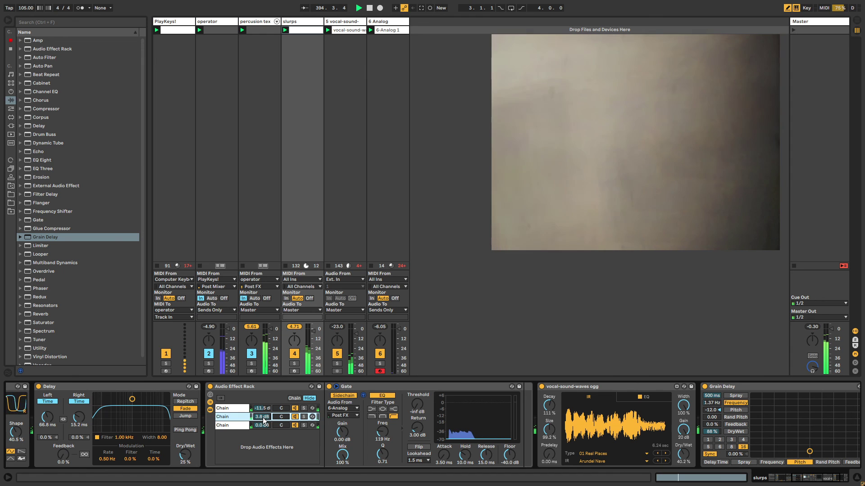
left_click(382, 23)
left_click(770, 479)
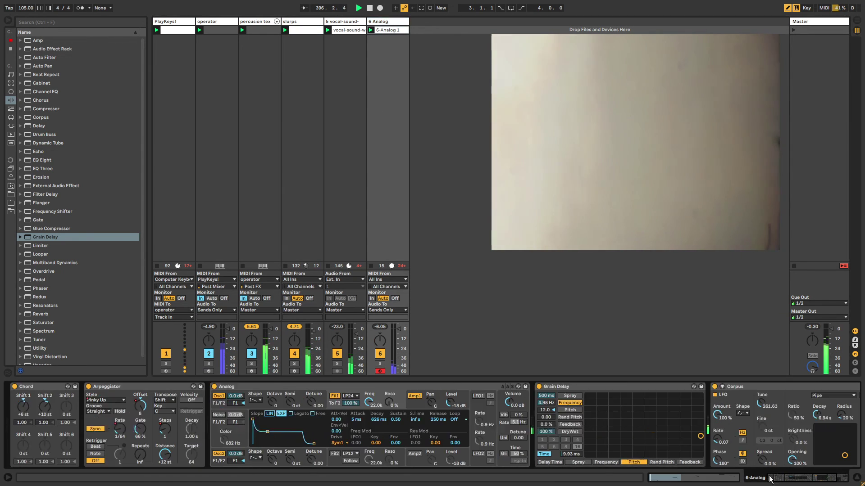
left_click(300, 388)
left_click(537, 404)
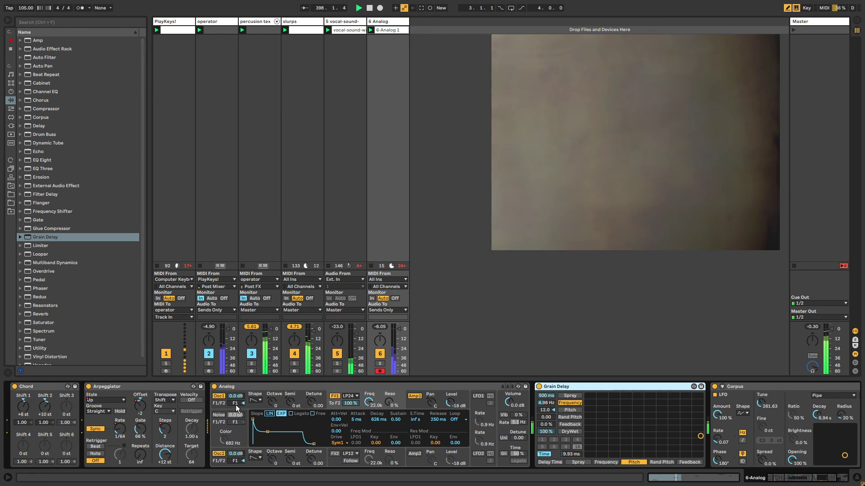
- Add an EQ Eight after Grain Delay on the vocal-sound-waves track and boost band 4 by 10.3 dB at 4.84 kHz
left_click(364, 30)
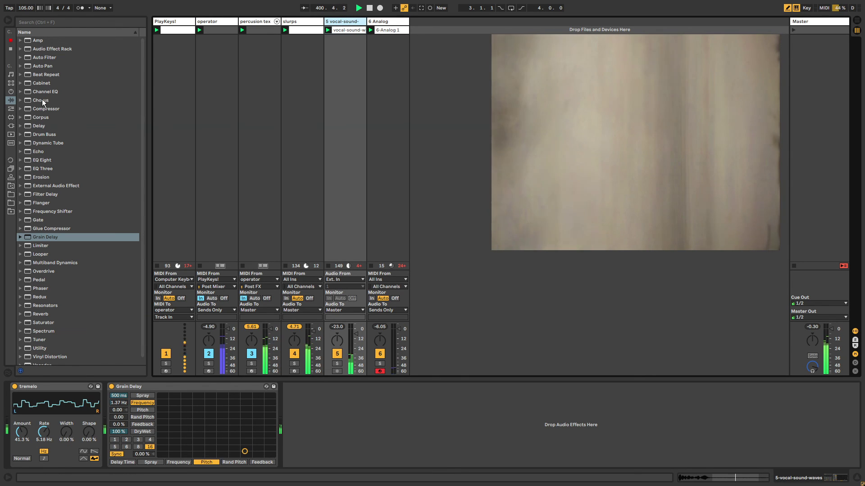
left_click_drag(47, 161, 332, 380)
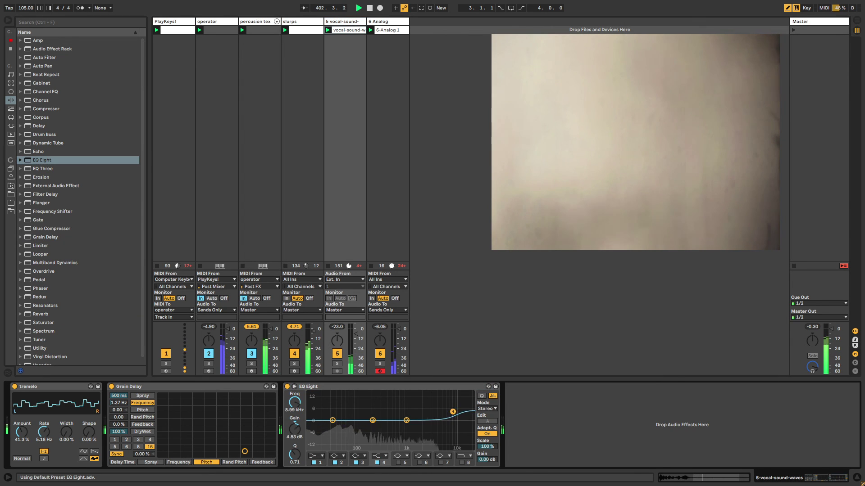
left_click_drag(454, 401, 440, 402)
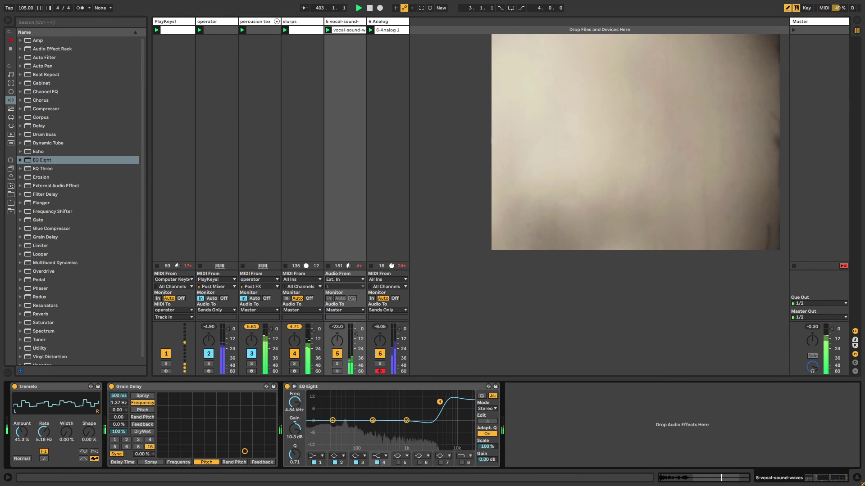
- Set EQ Eight's band 3 to 5.87 kHz with a gain of 7.81 dB and a Q of 2.94
left_click(406, 420)
left_click_drag(292, 457, 292, 446)
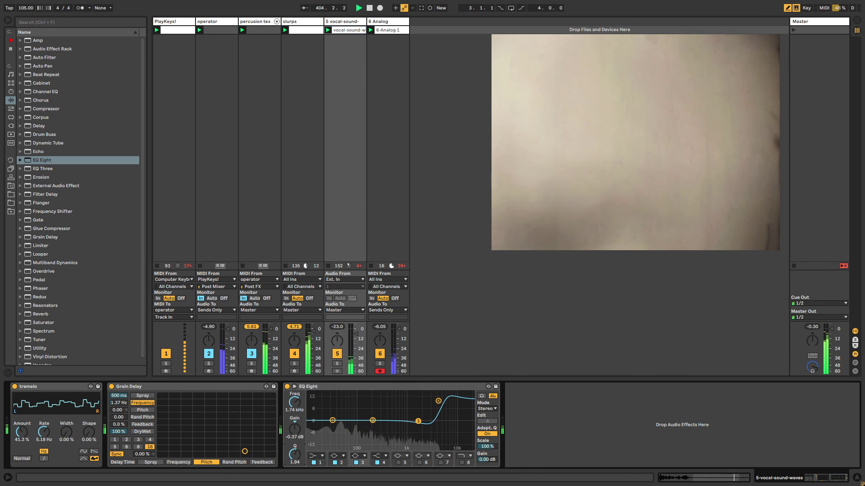
left_click_drag(419, 424, 444, 406)
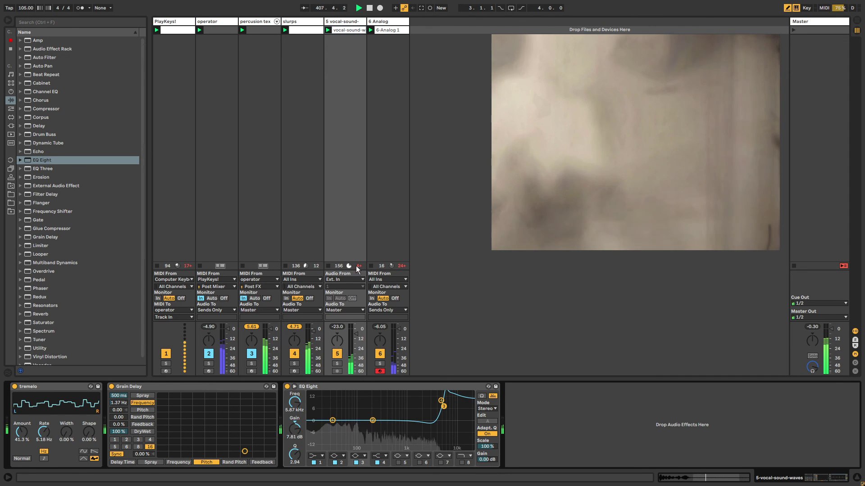
- Show the Analog track's device chain and hide the mixer's In/Out section
left_click(400, 22)
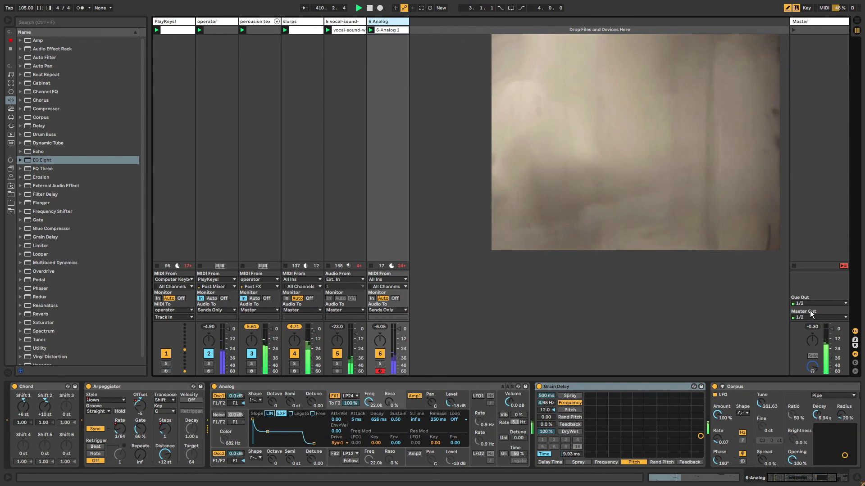
left_click(855, 332)
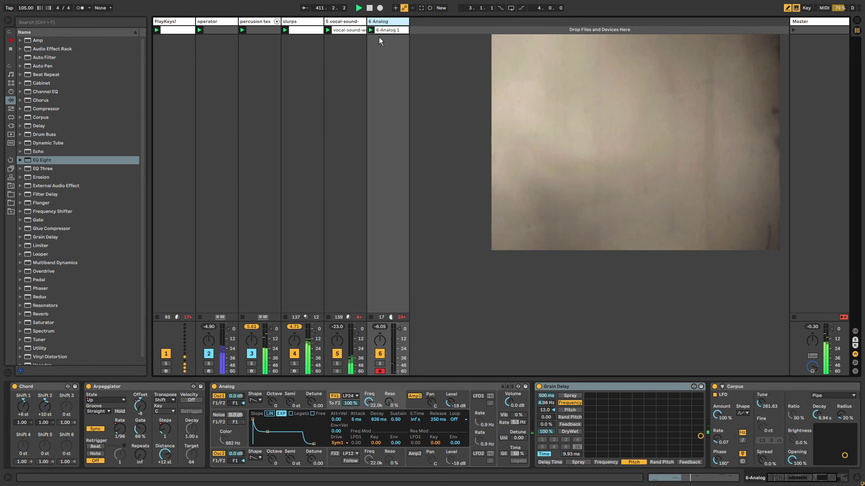
left_click(277, 386)
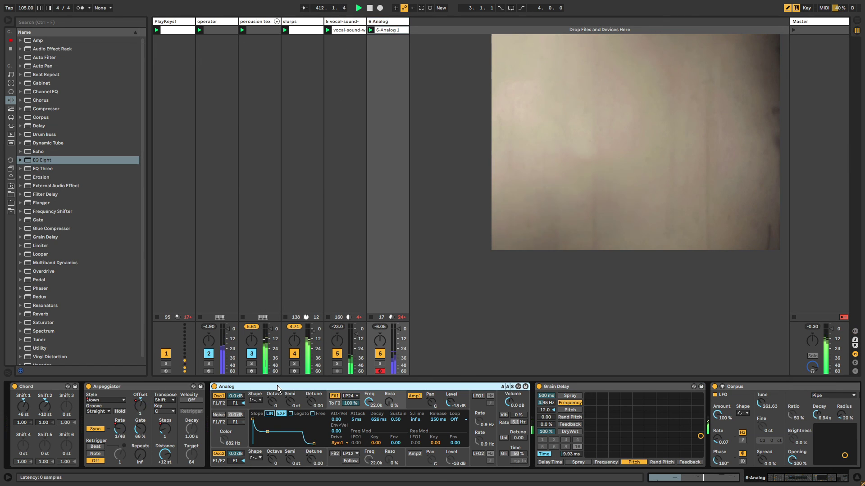
- Draw a four-pulse Device On envelope for Chord in the 6-Analog 1 clip and unlink it from the clip
left_click(53, 387)
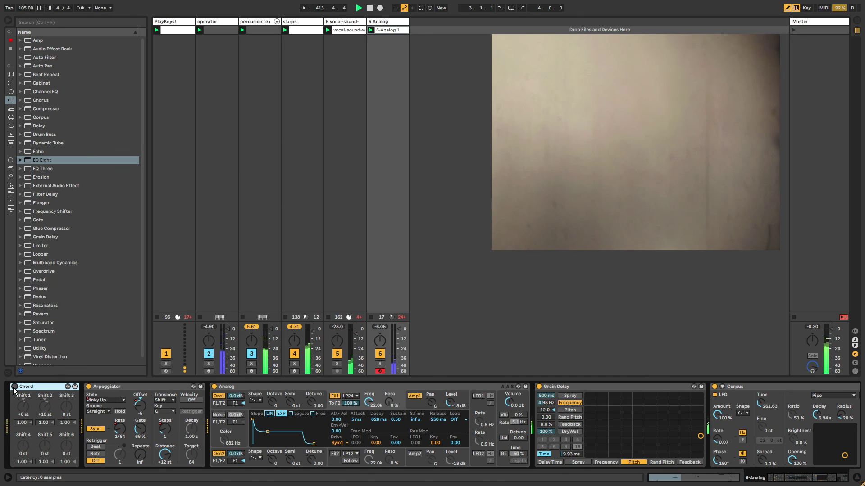
key("shift+Tab")
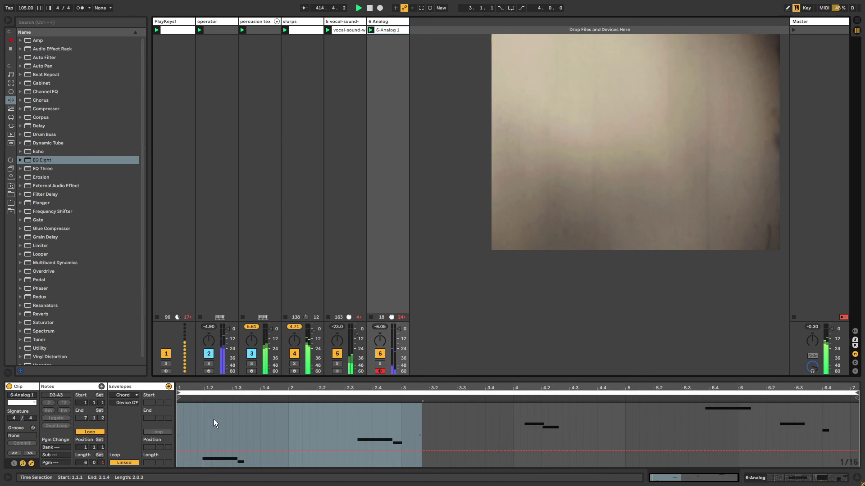
left_click_drag(233, 419, 269, 409)
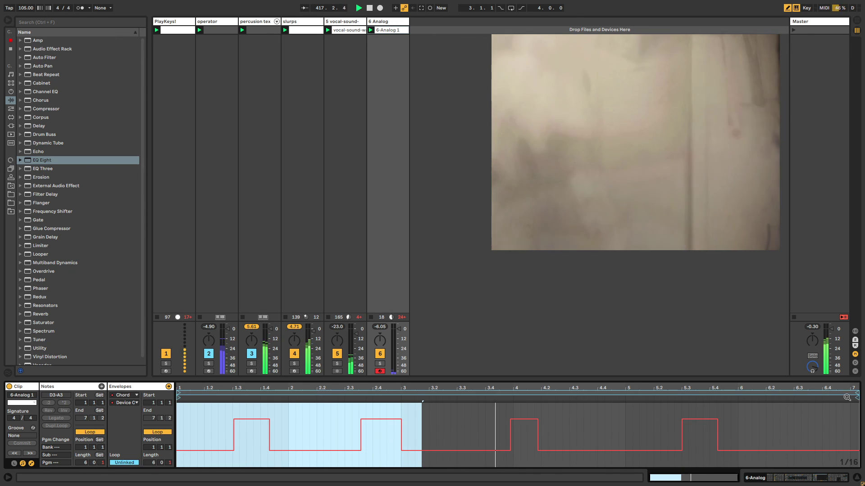
left_click(124, 462)
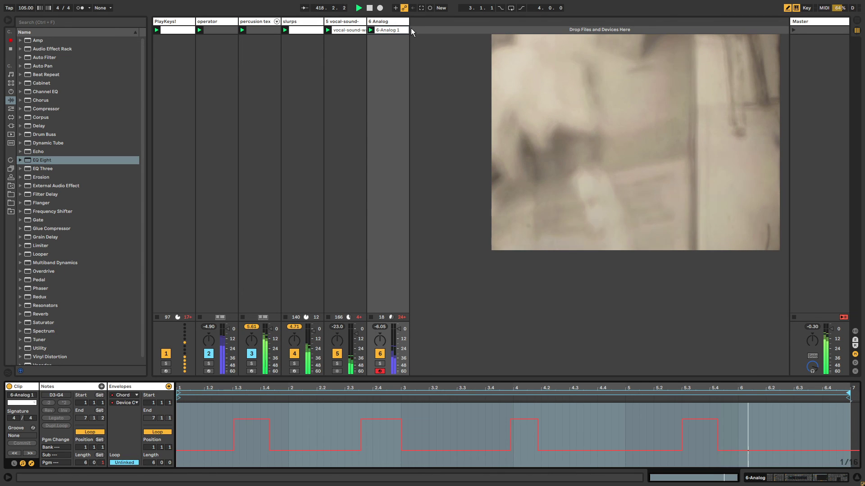
- Add an Auto Pan after Corpus on the Analog track with 100% amount and a 0.15 Hz rate
left_click(400, 20)
double_click(45, 67)
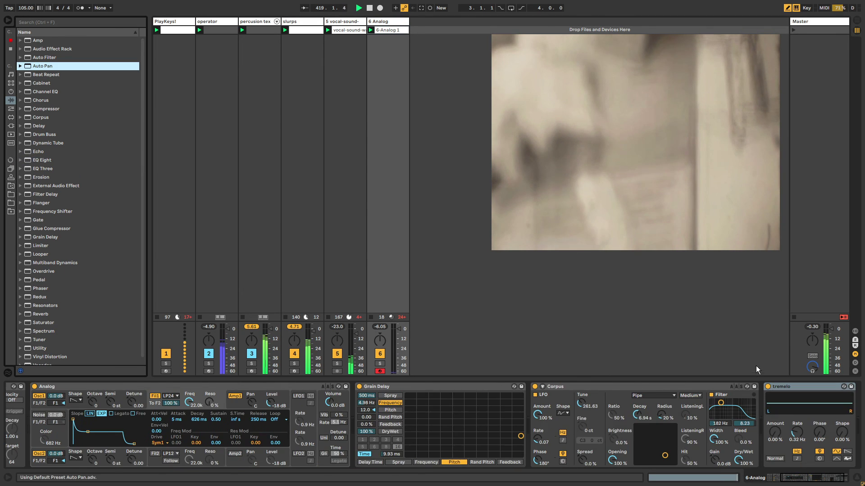
left_click_drag(771, 434, 797, 437)
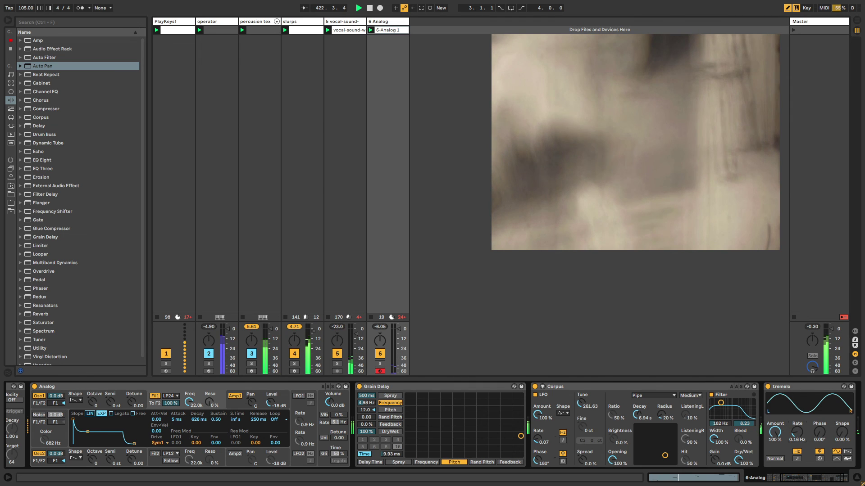
left_click(817, 482)
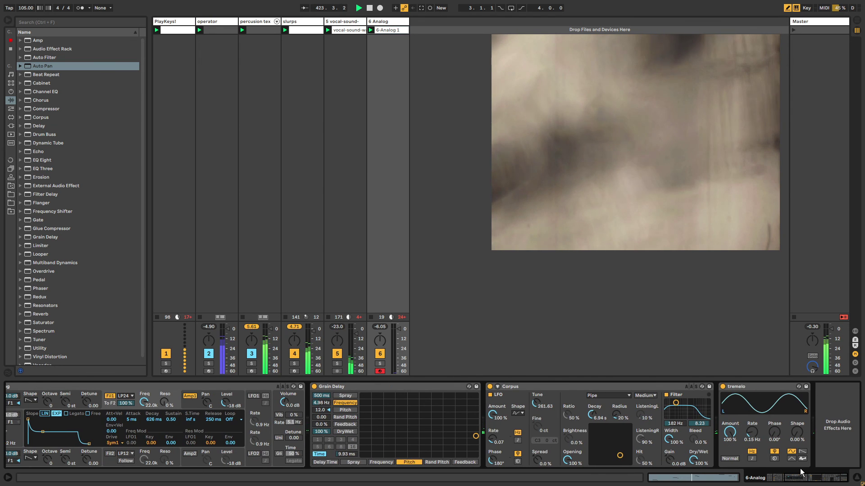
- Set the Analog track's Grain Delay to 1.95 Hz frequency and -12.0 pitch, and Corpus to 6.42 s decay and 84% radius
left_click(591, 390)
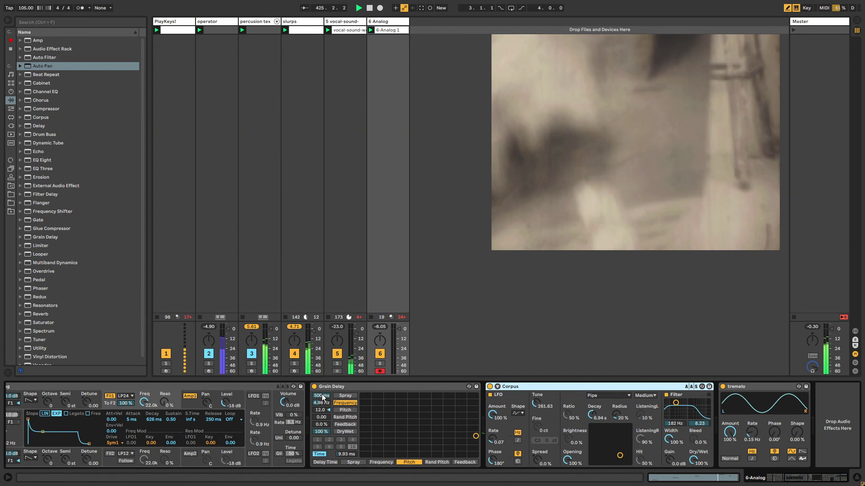
left_click_drag(322, 398, 321, 423)
scroll(320, 412, "down", 13)
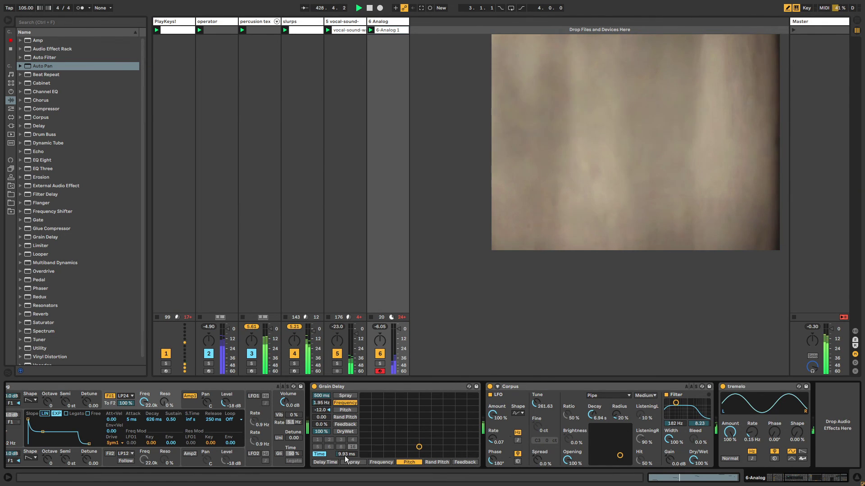
left_click_drag(620, 455, 606, 433)
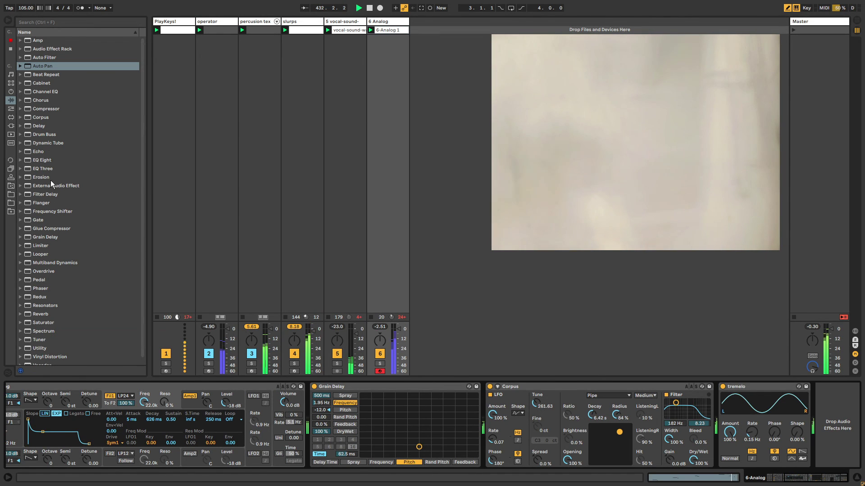
- Insert a Compressor between Corpus and tremelo with an inf:1 ratio, 0.17 ms attack and 1.81 s release
left_click_drag(39, 110, 638, 441)
left_click_drag(698, 442, 730, 387)
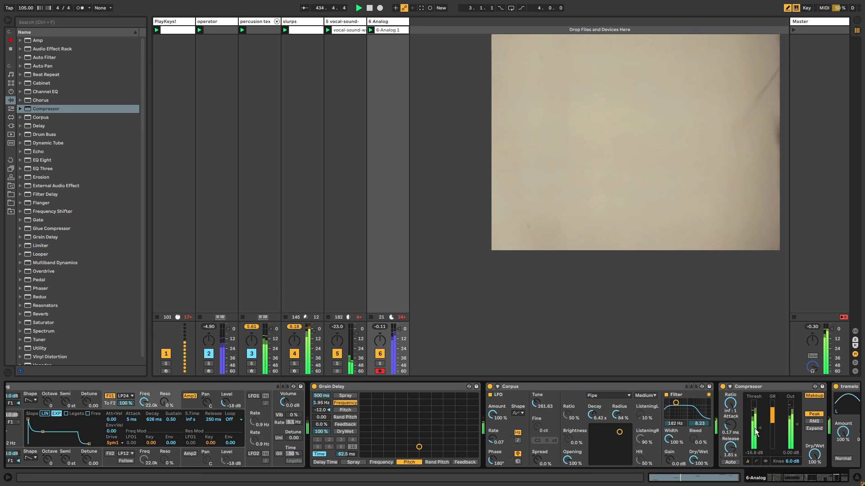
left_click(822, 481)
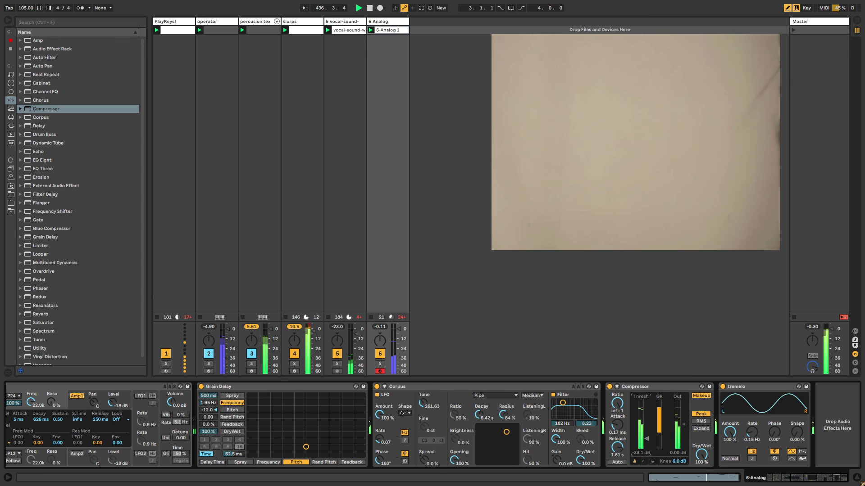
- Duplicate the Compressor, turn off Makeup on both, and set the copy's threshold to -20.7 dB
left_click(635, 387)
key("ctrl+d")
left_click(835, 481)
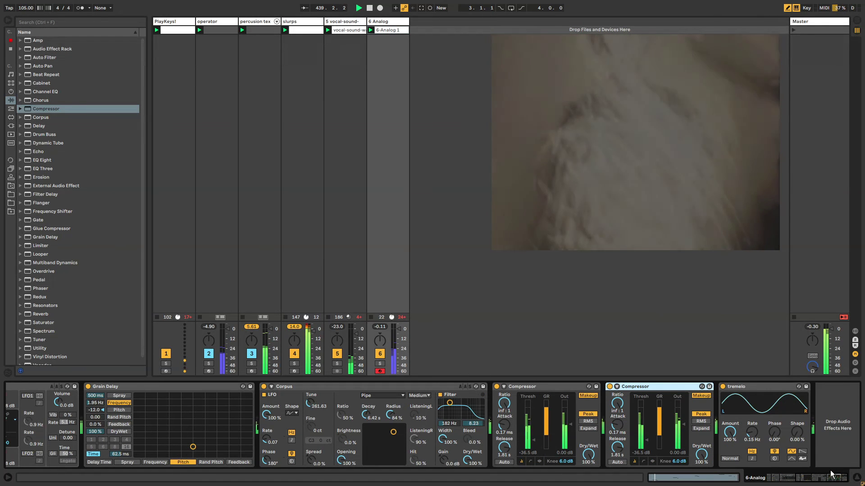
left_click(589, 396)
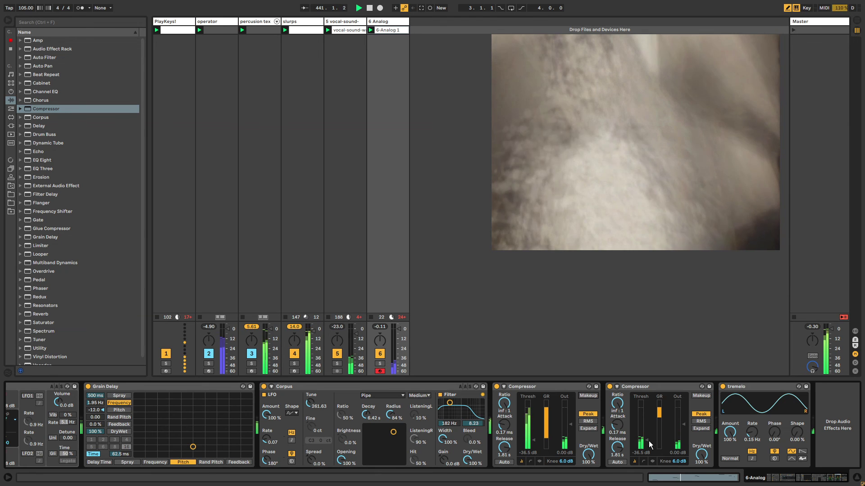
left_click_drag(646, 441, 646, 433)
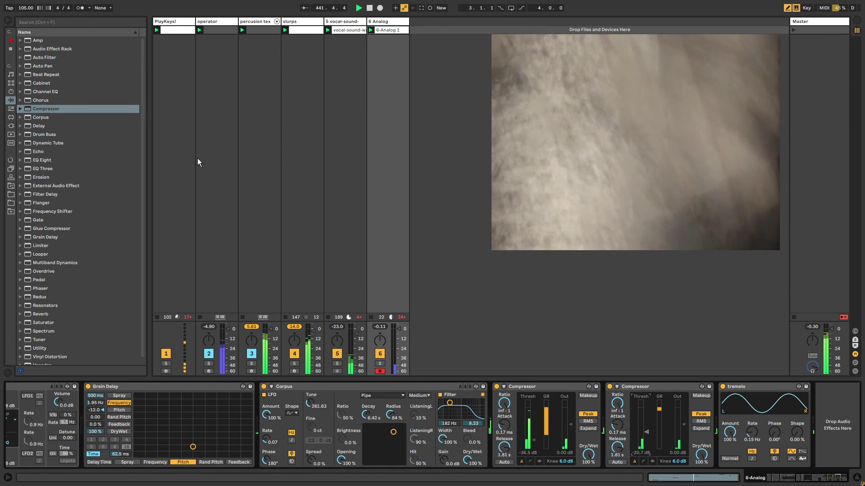
- Save a fresh Compressor with Makeup off as the default preset, and delete that device after tremelo
left_click(61, 110)
left_click_drag(61, 113, 801, 400)
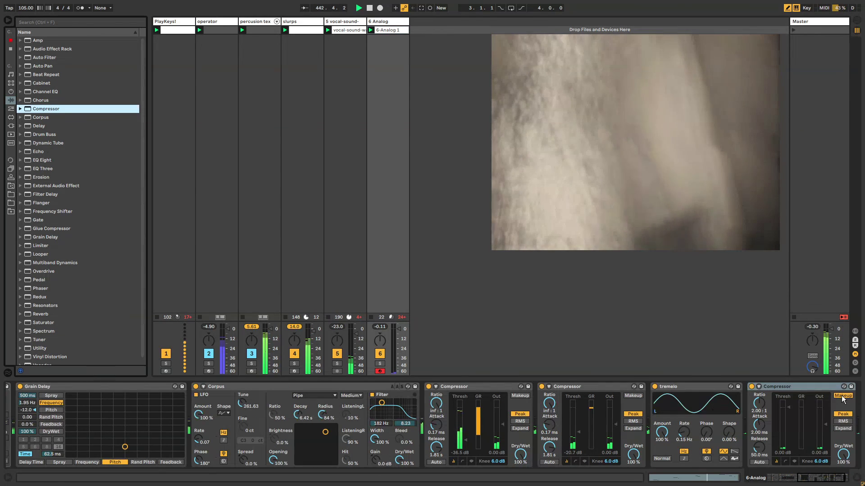
right_click(786, 385)
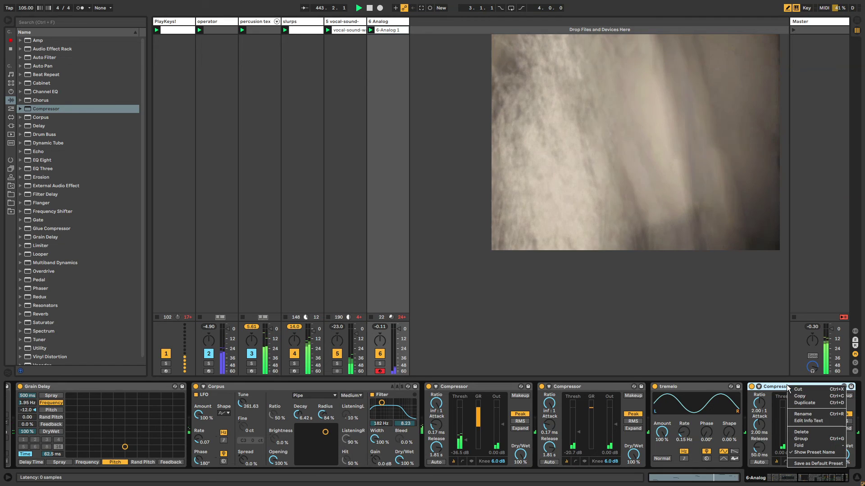
left_click(804, 464)
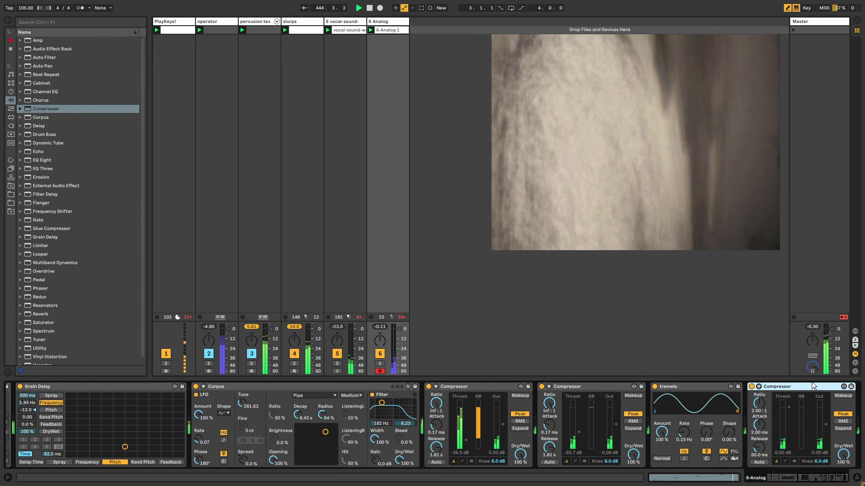
key("Delete")
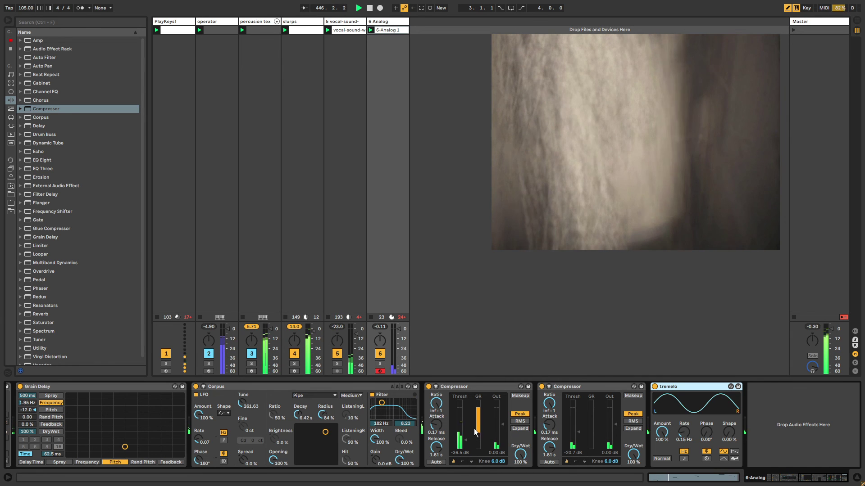
- Set the second chain's volume in the slurps Audio Effect Rack to -2.0 dB
left_click(337, 23)
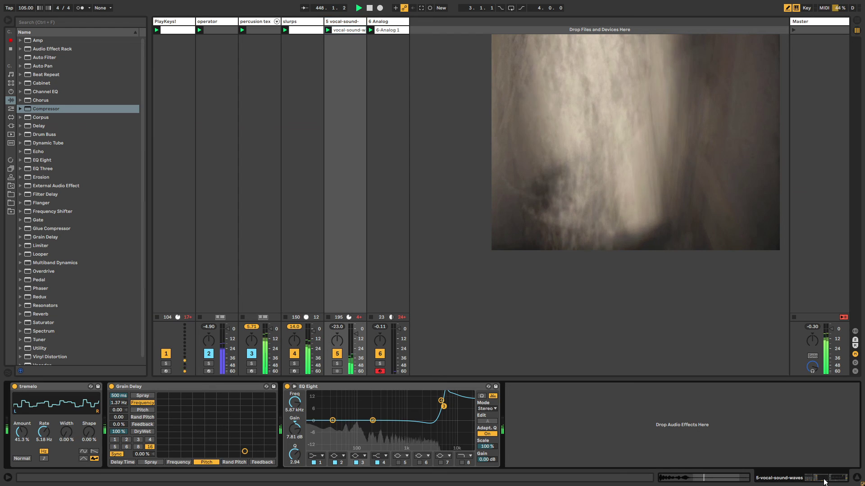
left_click(311, 21)
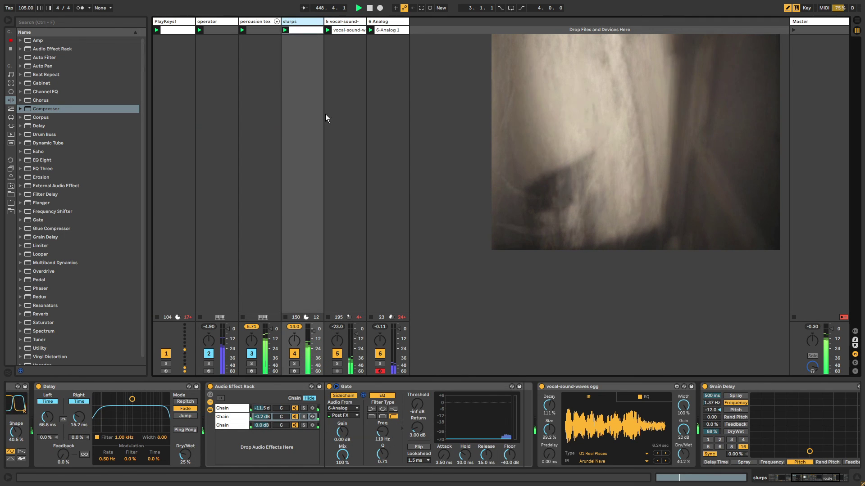
left_click(236, 418)
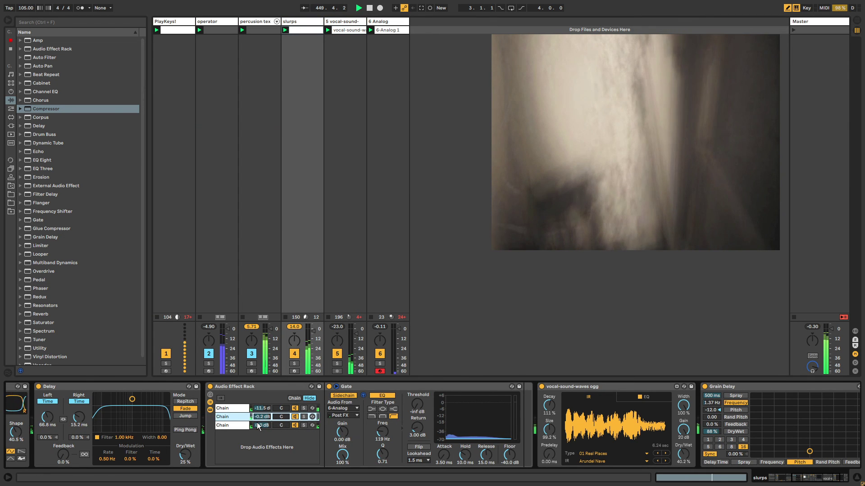
left_click_drag(262, 417, 262, 413)
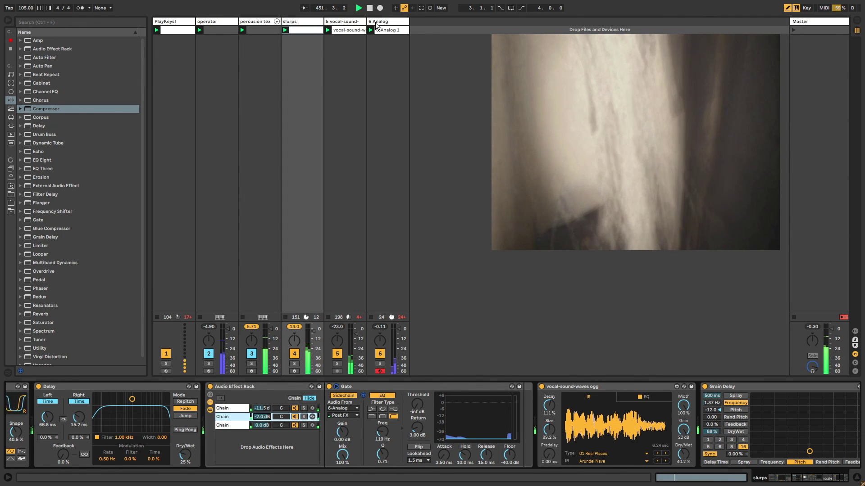
- Delete the second Compressor on the Analog track and set the remaining Compressor's threshold to -13.4 dB
left_click(388, 21)
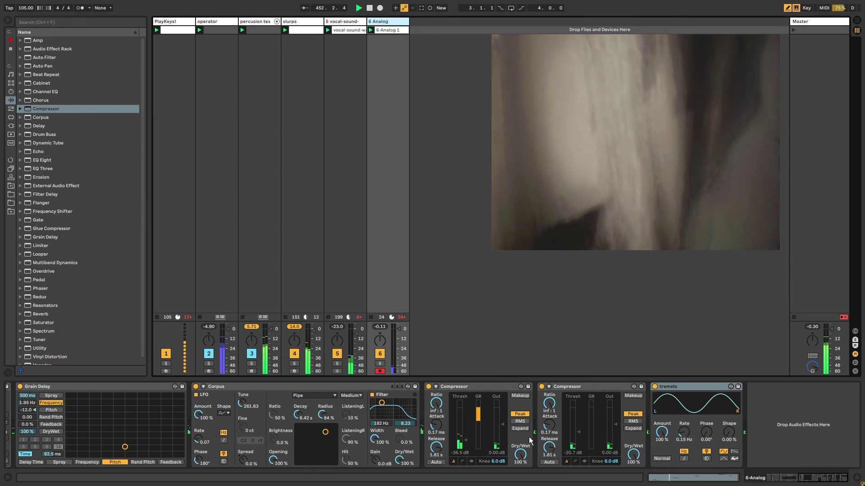
left_click_drag(579, 431, 578, 407)
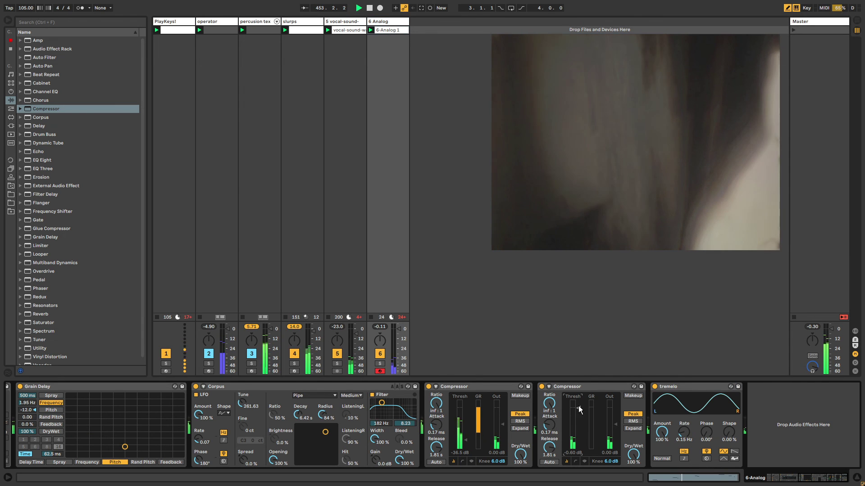
key("Delete")
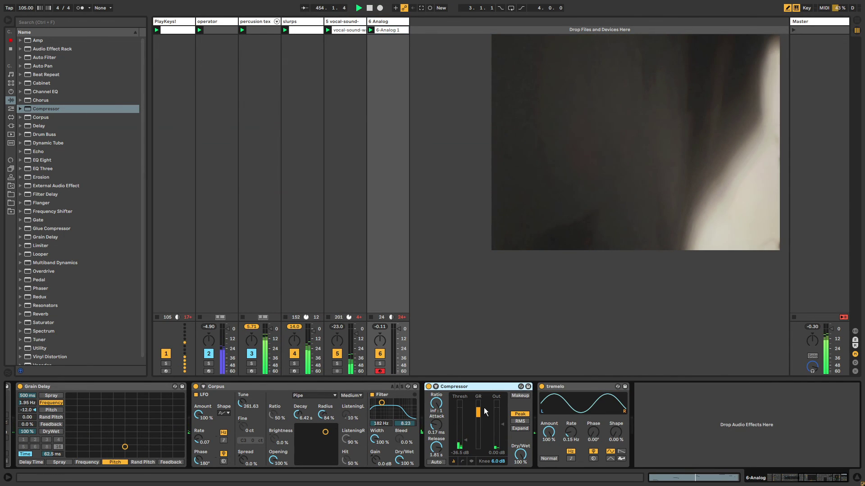
left_click_drag(467, 443, 467, 423)
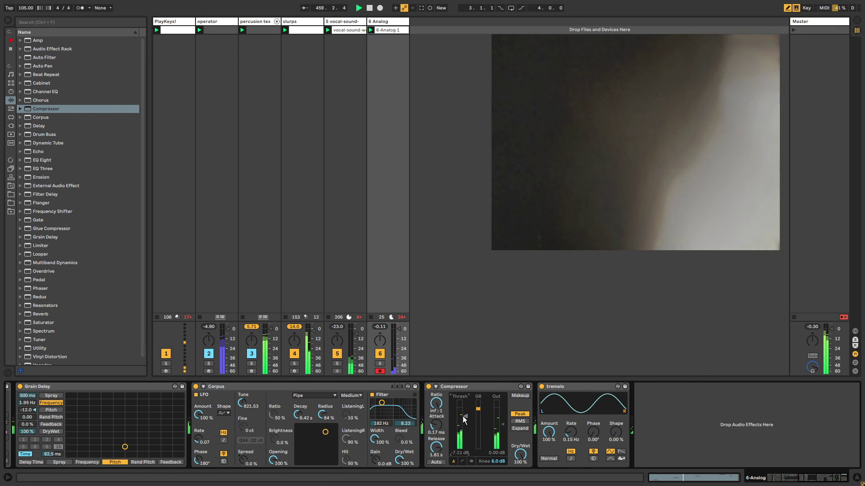
left_click_drag(465, 425, 465, 428)
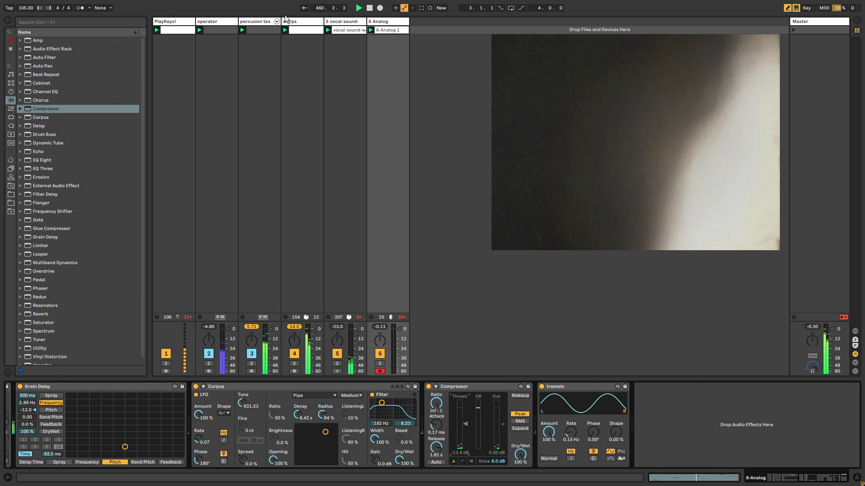
- Insert the default Audio Effect Rack with Wet and Dry chains before Grain Delay on the slurps track
left_click(299, 20)
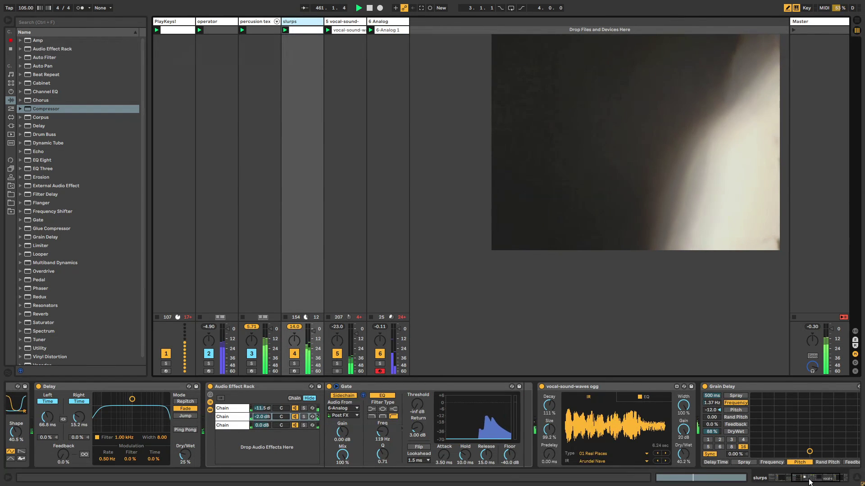
scroll(790, 460, "right", 3)
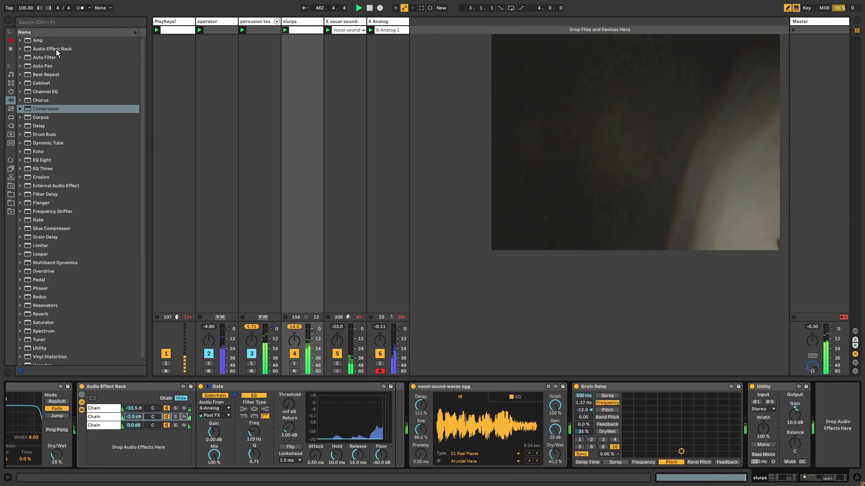
left_click(595, 386)
key("Return")
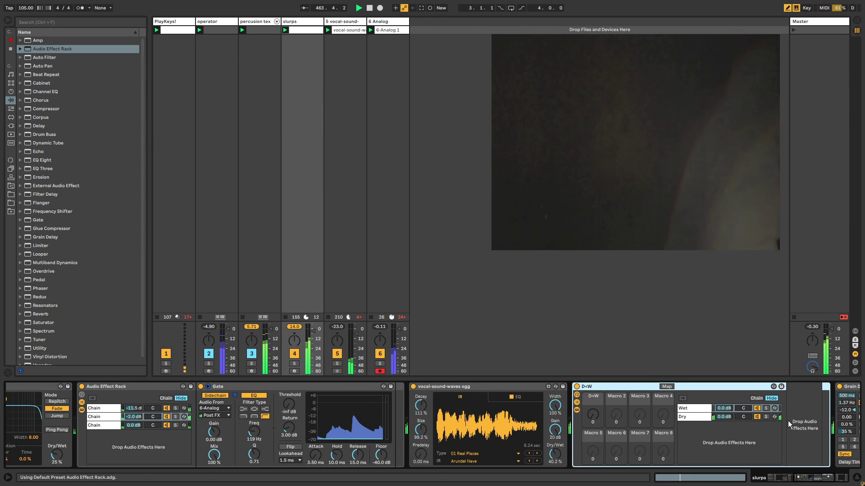
left_click(835, 481)
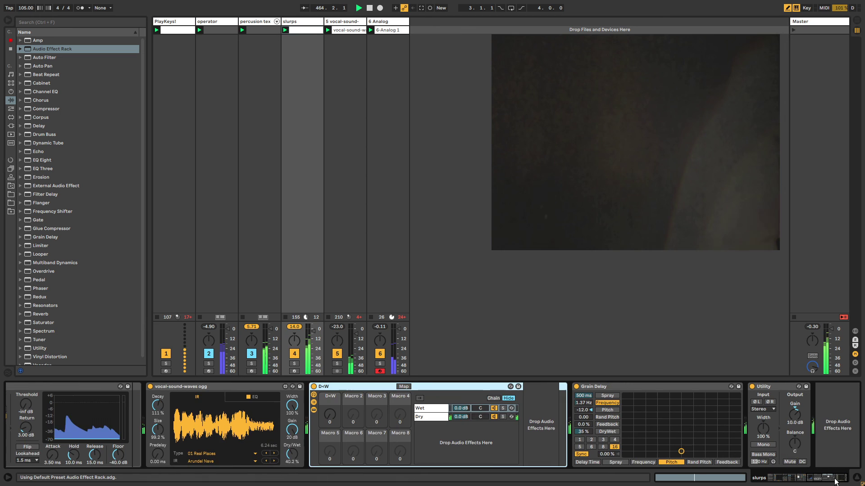
- Move Grain Delay into the D<W rack's Wet chain, set its DryWet to 100%, and set the D<W macro to 62
left_click(436, 408)
left_click_drag(591, 390, 459, 421)
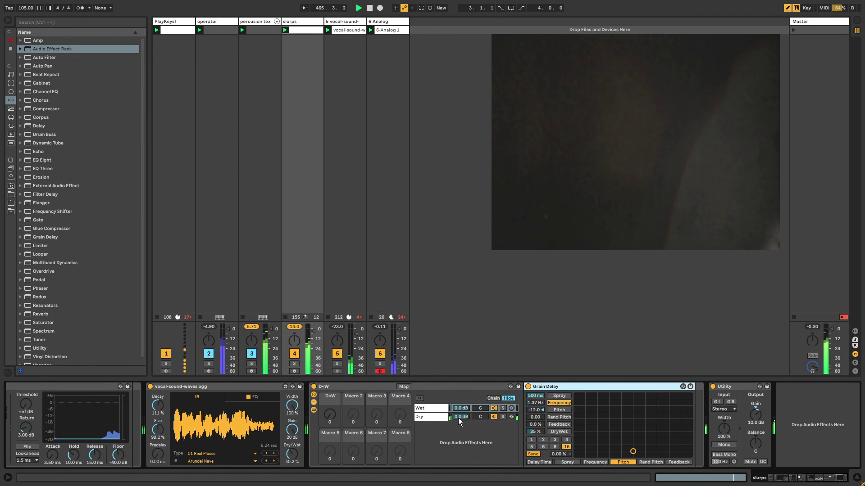
left_click_drag(535, 431, 535, 405)
left_click_drag(330, 414, 329, 396)
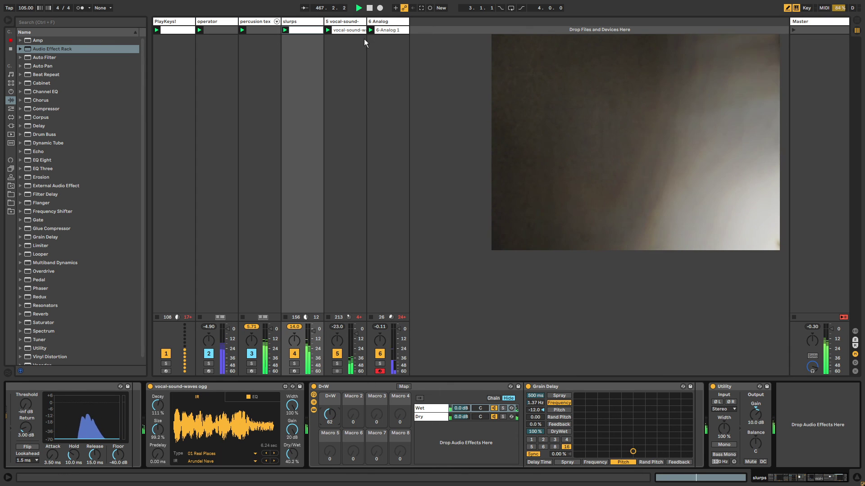
- Unlink the tremelo Frequency envelope in the 6-Analog 1 clip and shorten the envelope's loop length to 2.1.3
left_click(388, 23)
mouse_move(568, 434)
left_mouse_down()
mouse_move(568, 423)
mouse_move(568, 443)
mouse_move(568, 429)
left_mouse_up()
right_click(568, 433)
left_click(584, 438)
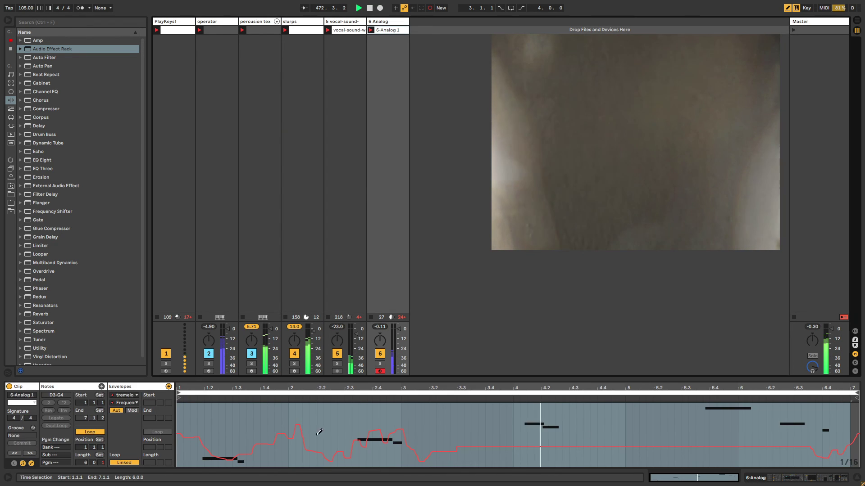
left_click(132, 463)
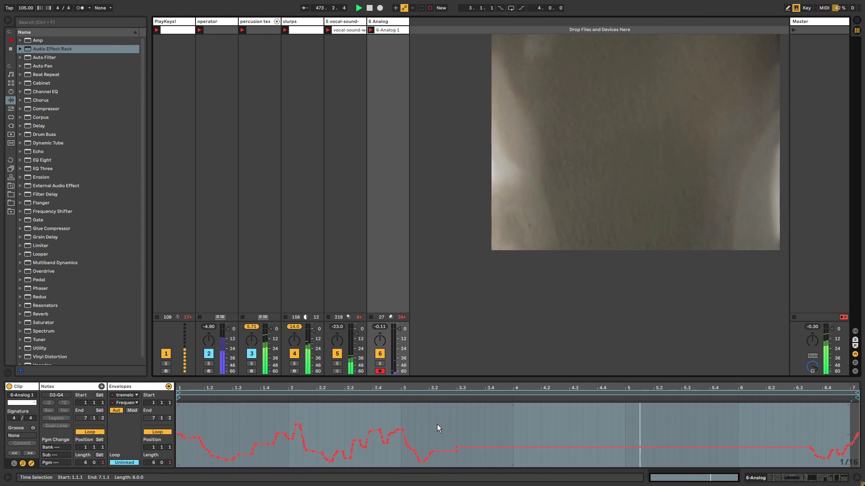
left_click(437, 424)
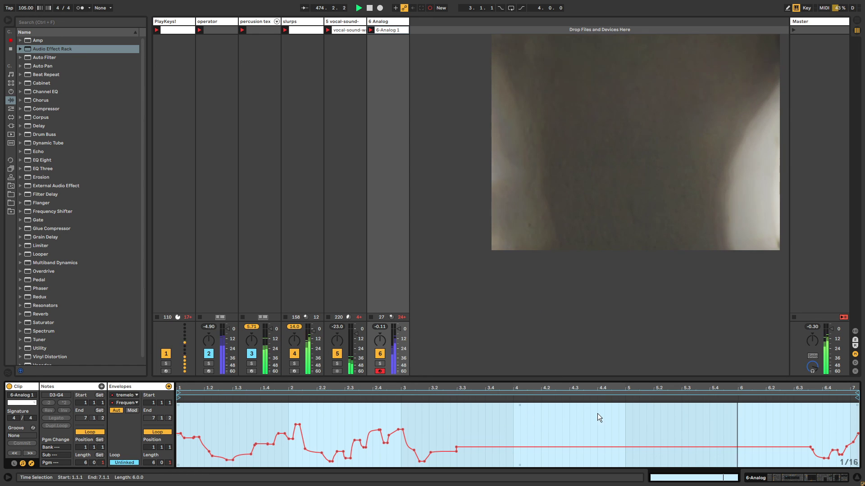
left_click_drag(854, 400, 458, 401)
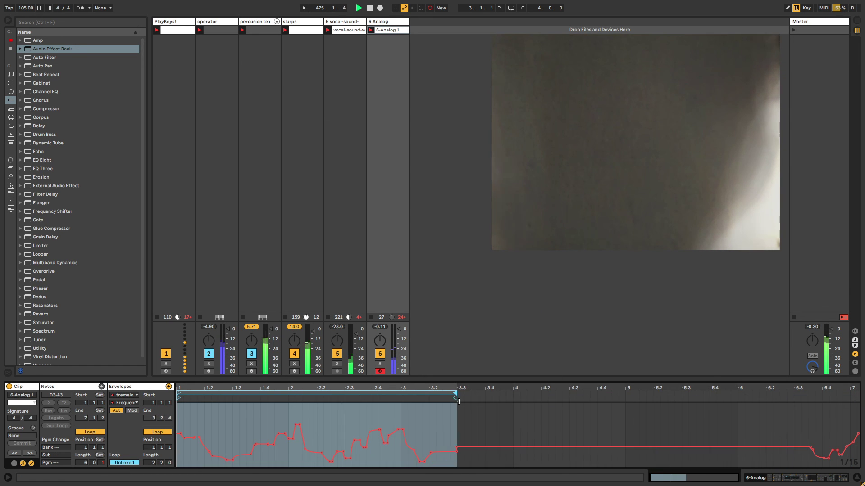
key("shift+Tab")
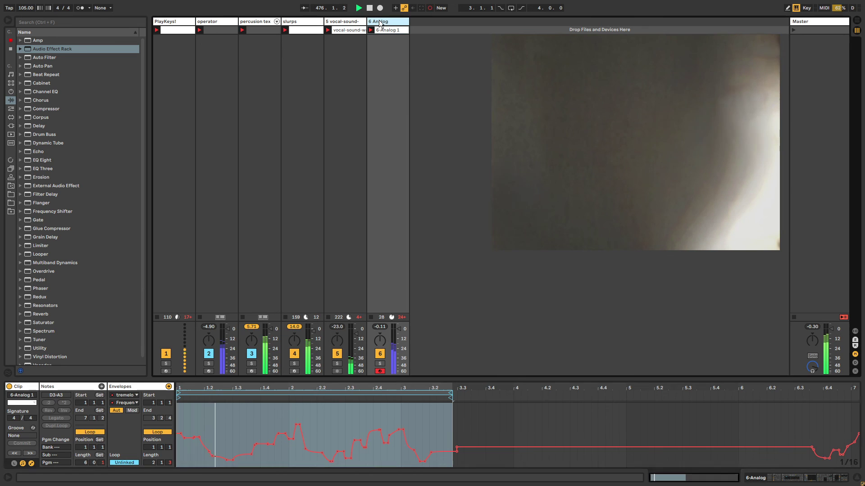
- Show the tremelo Amount envelope in the 6-Analog 1 clip and unlink it from the clip loop
left_click(472, 385)
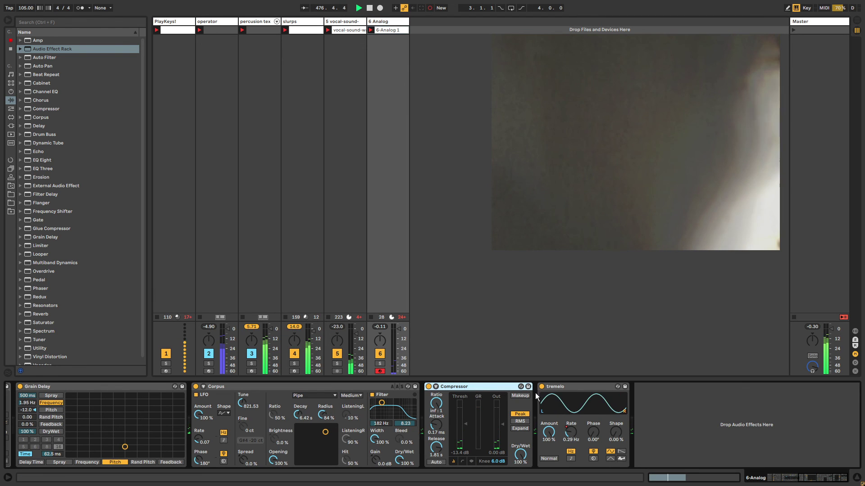
left_click(280, 384)
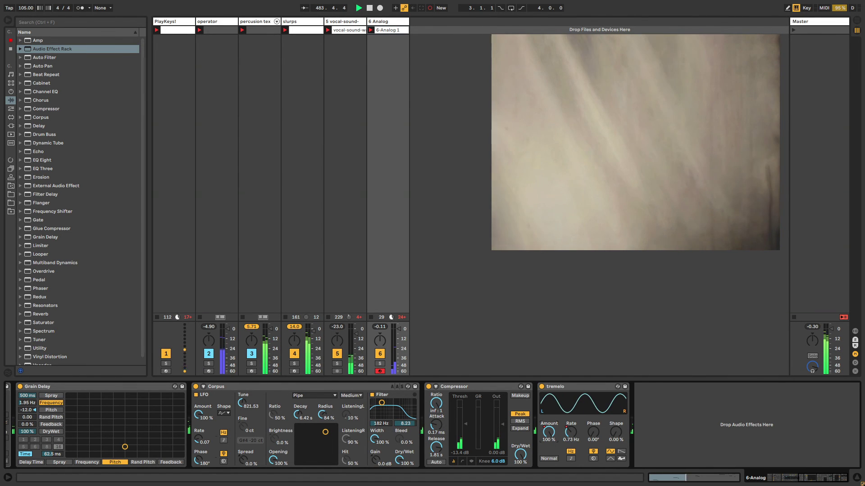
right_click(552, 433)
left_click(558, 434)
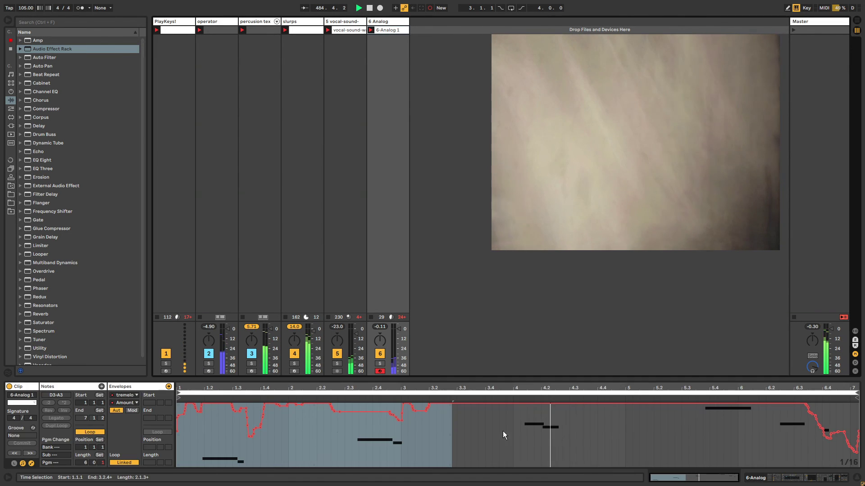
left_click(315, 447)
key("ctrl+a")
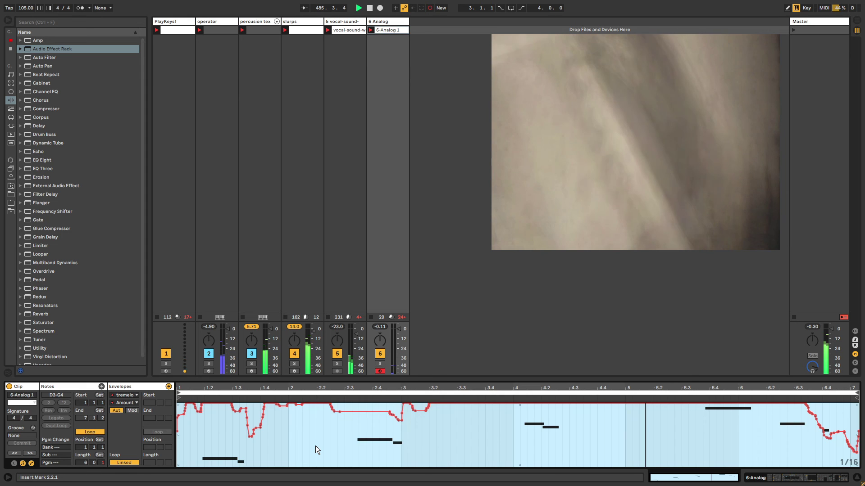
left_click(131, 463)
- Shift the Amount envelope's closing dip earlier to about bar 5, ramp it back up, and shorten the envelope loop to 5 bars
left_click_drag(464, 442, 575, 436)
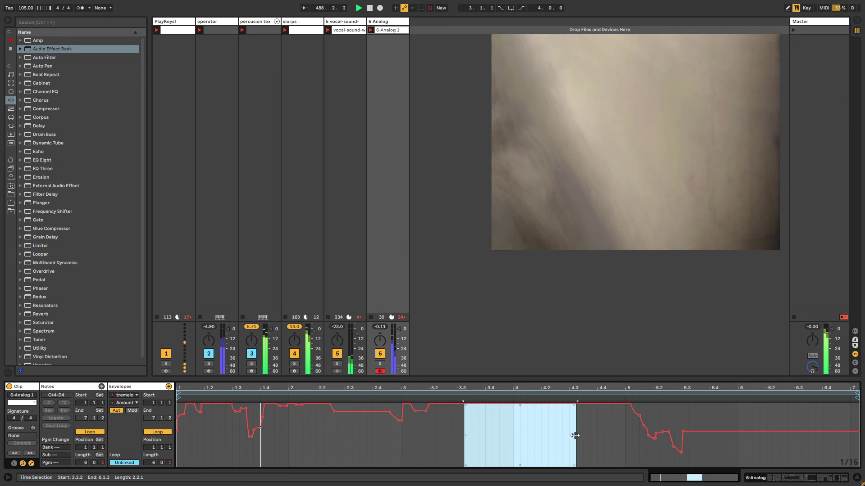
left_click_drag(721, 434, 723, 406)
left_click_drag(857, 395, 744, 397)
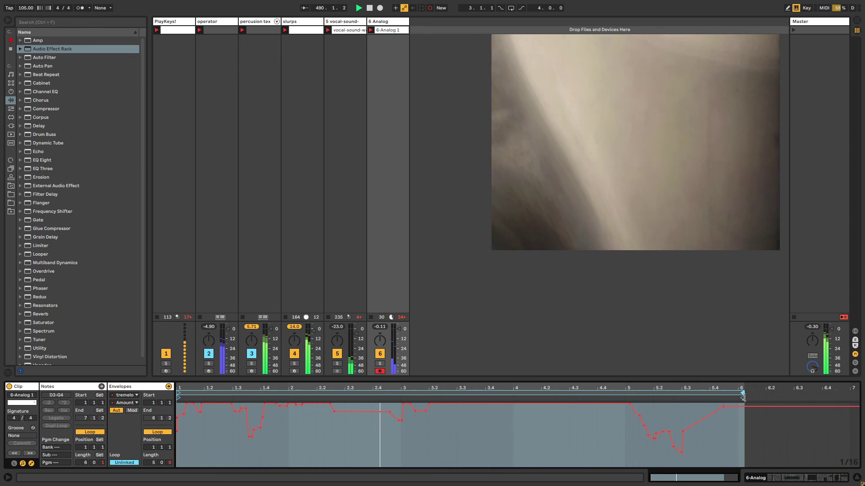
key("shift+Tab")
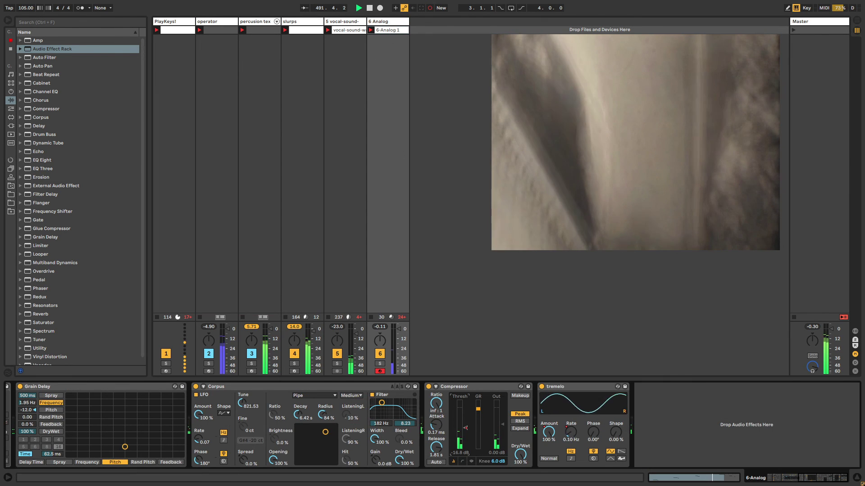
- Set the threshold of the Compressor on the Analog track to -16.8 dB
left_click_drag(466, 424, 465, 428)
right_click(466, 428)
left_click(478, 452)
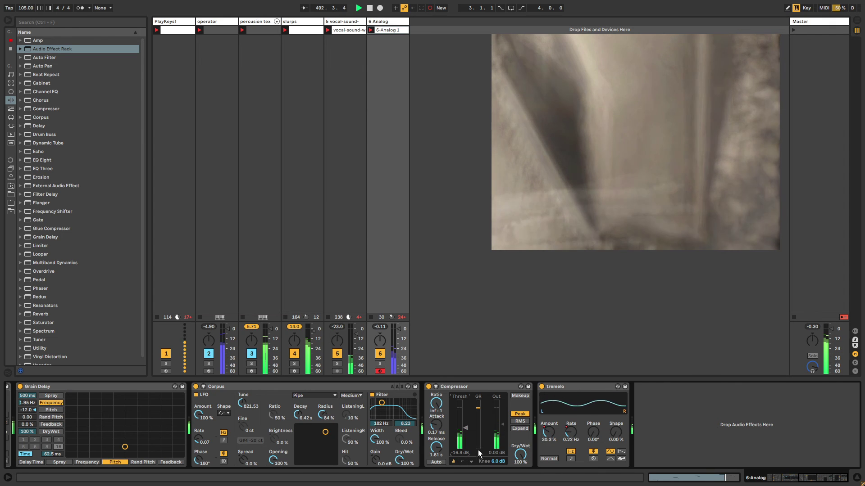
left_click_drag(476, 445, 477, 449)
- Set the frequency of band 4 in the vocal-sound track's EQ Eight to 3.00 kHz
left_click(340, 22)
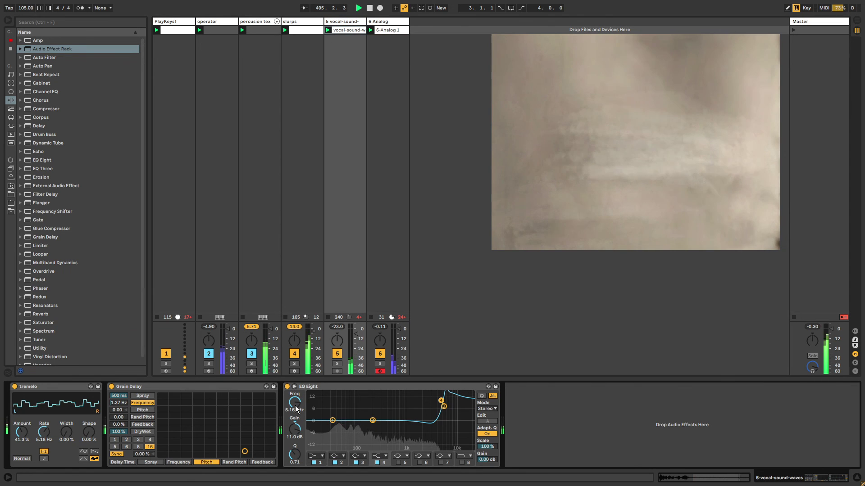
mouse_move(298, 407)
left_mouse_down()
mouse_move(298, 421)
mouse_move(295, 407)
left_mouse_up()
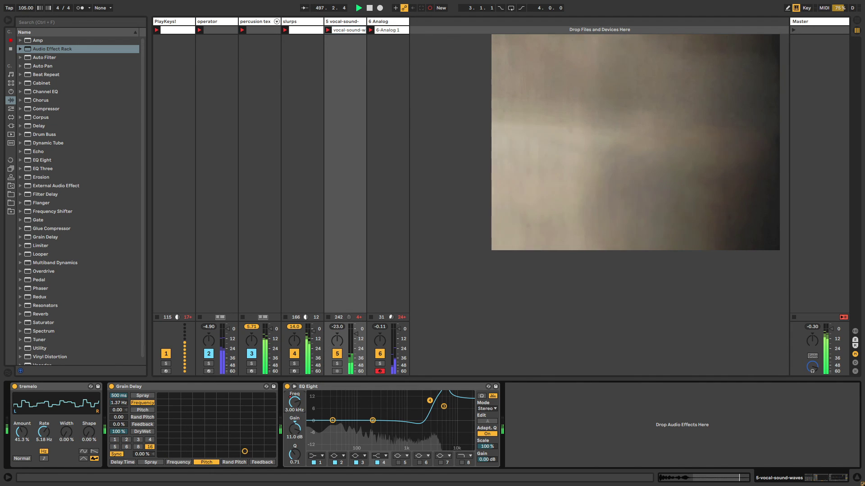
- Switch to OBS, reposition its window, and lower the Desktop Audio level to -inf dB
key("alt+Tab")
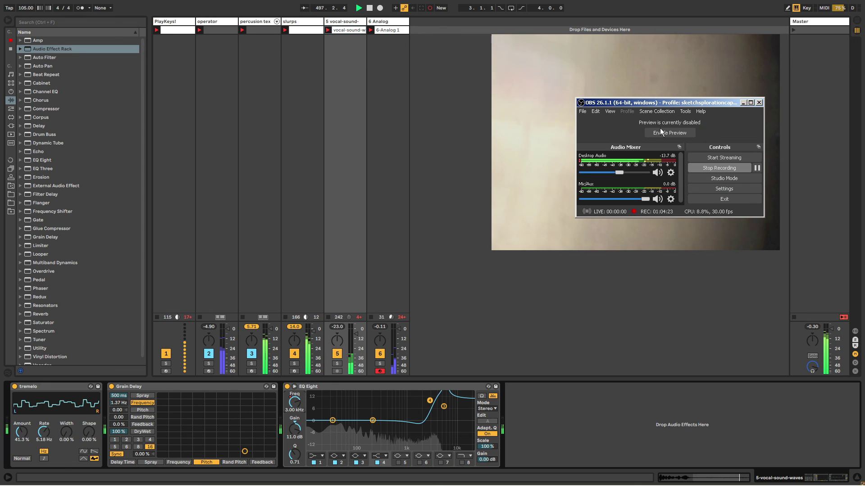
left_click_drag(660, 128, 666, 127)
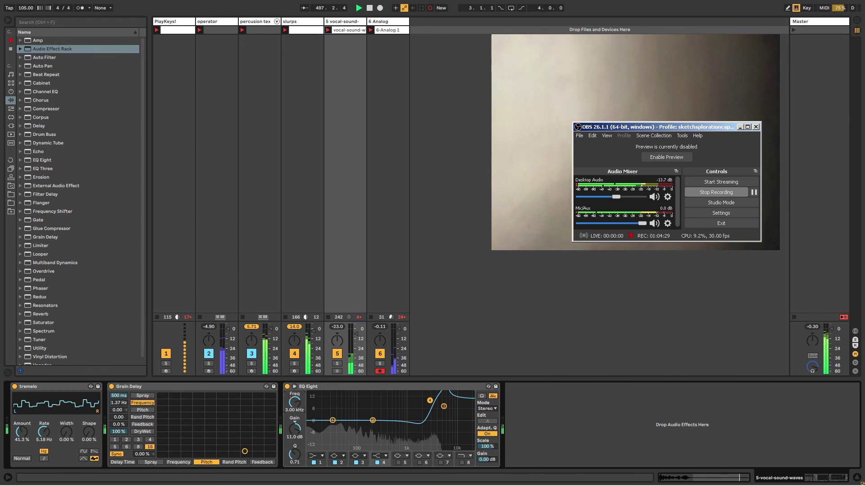
left_click_drag(618, 196, 580, 195)
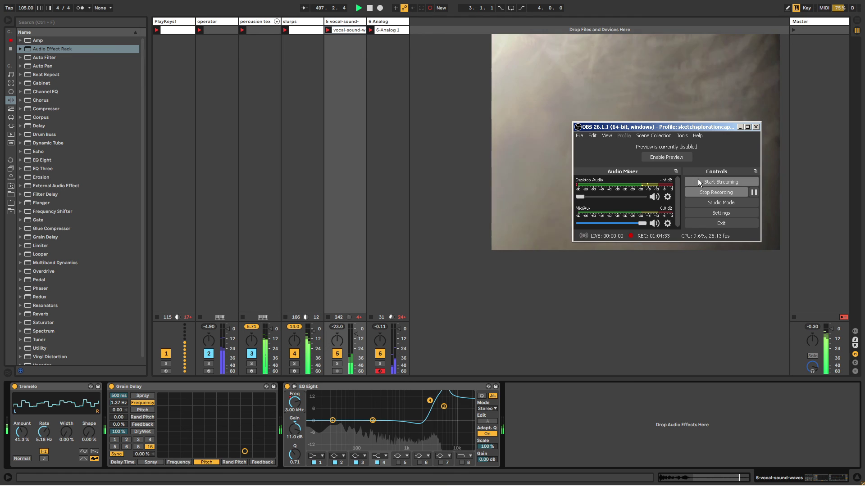